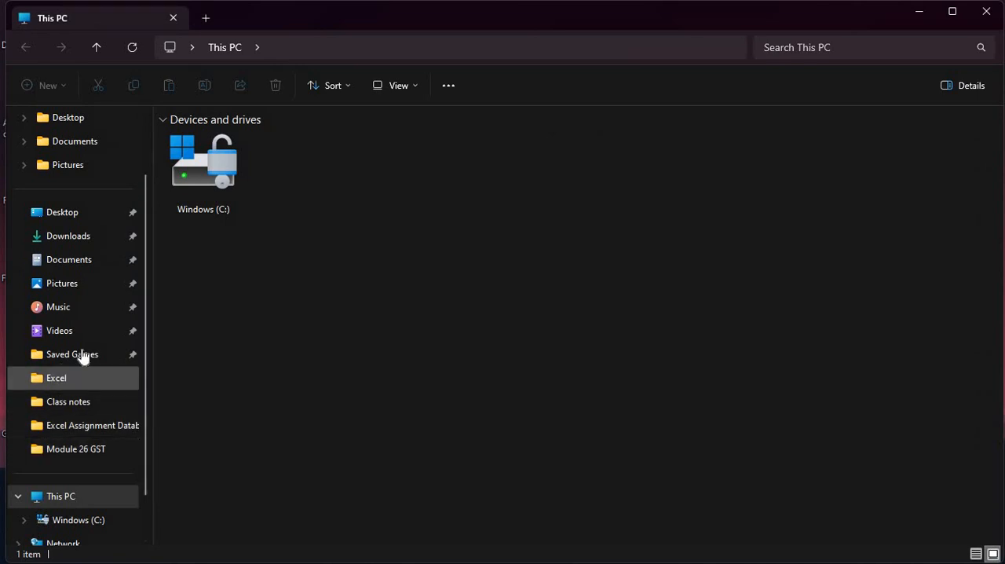
- Open the presentation "2 GST part two tally basics" from Documents > TALLY > Module 26 GST and maximize its window
click(72, 141)
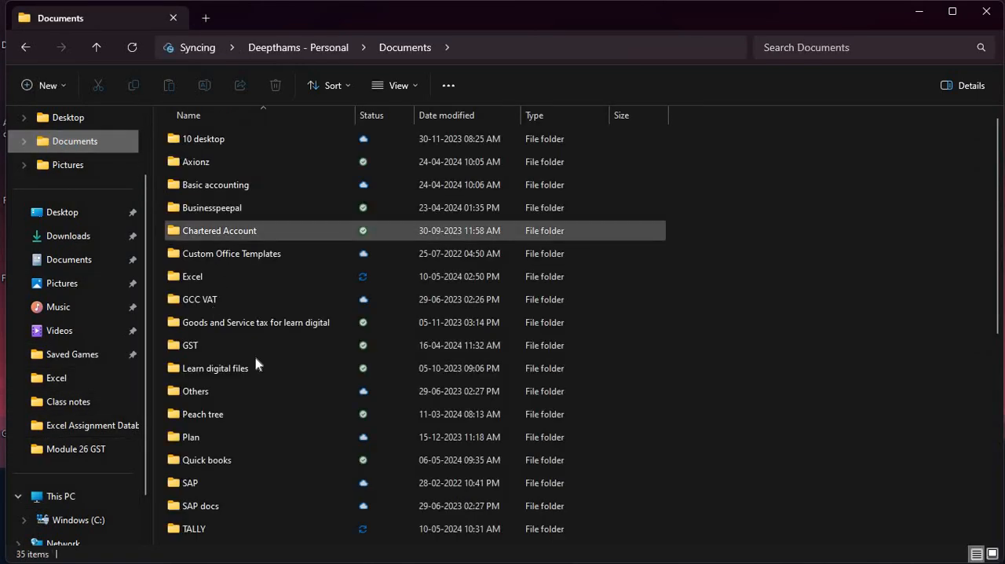
click(257, 346)
double_click(216, 529)
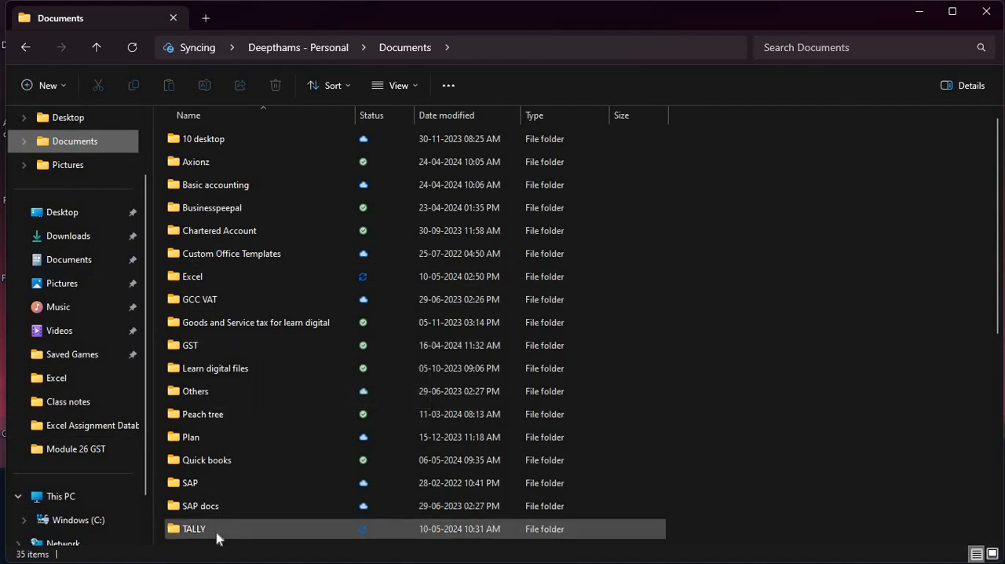
scroll(197, 358, down, 3)
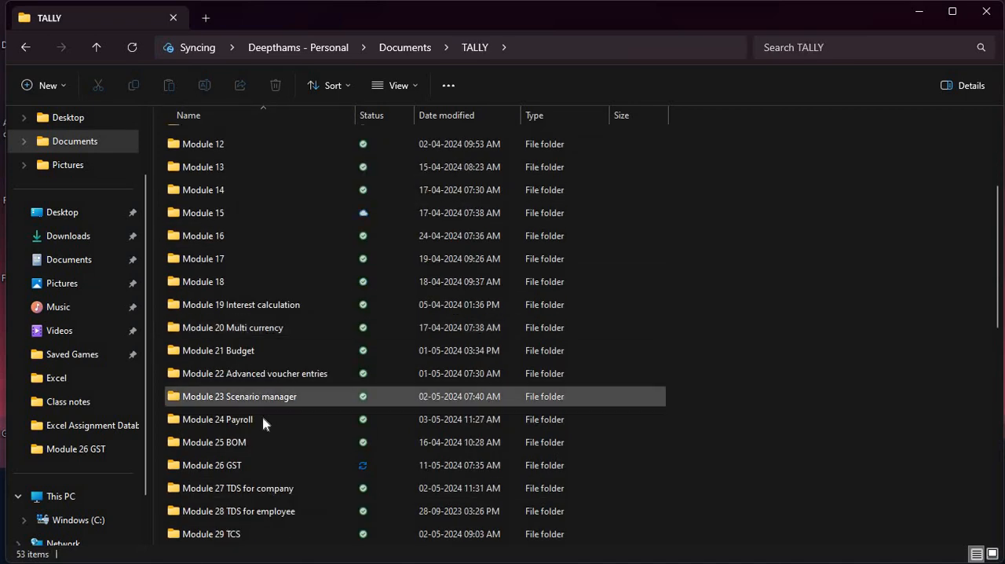
scroll(268, 423, down, 1)
click(237, 403)
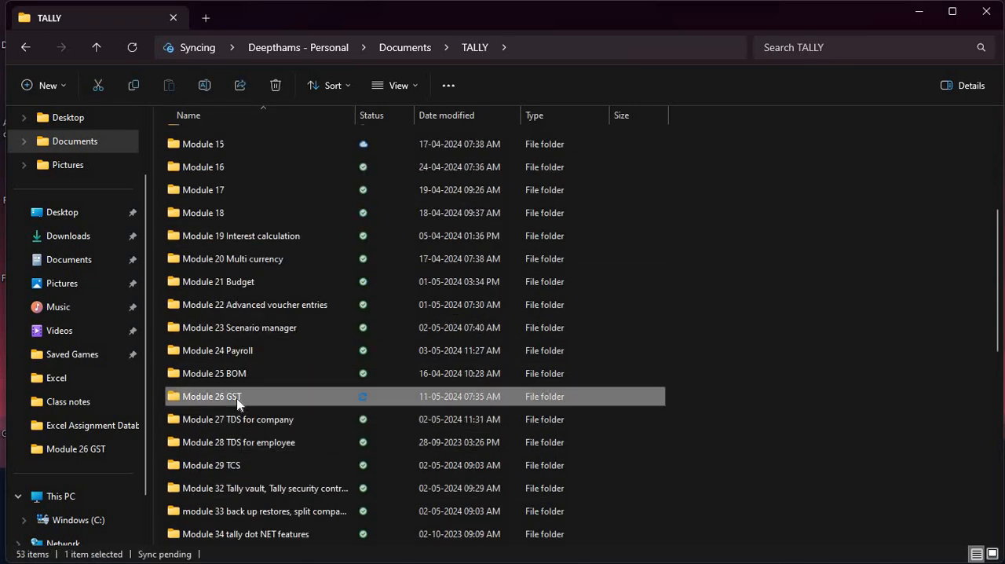
double_click(238, 403)
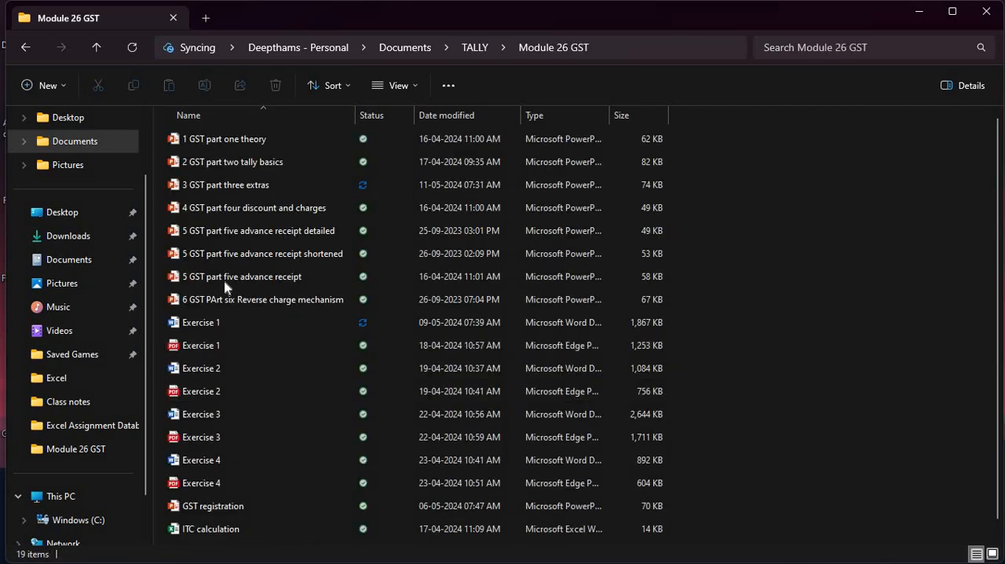
double_click(252, 164)
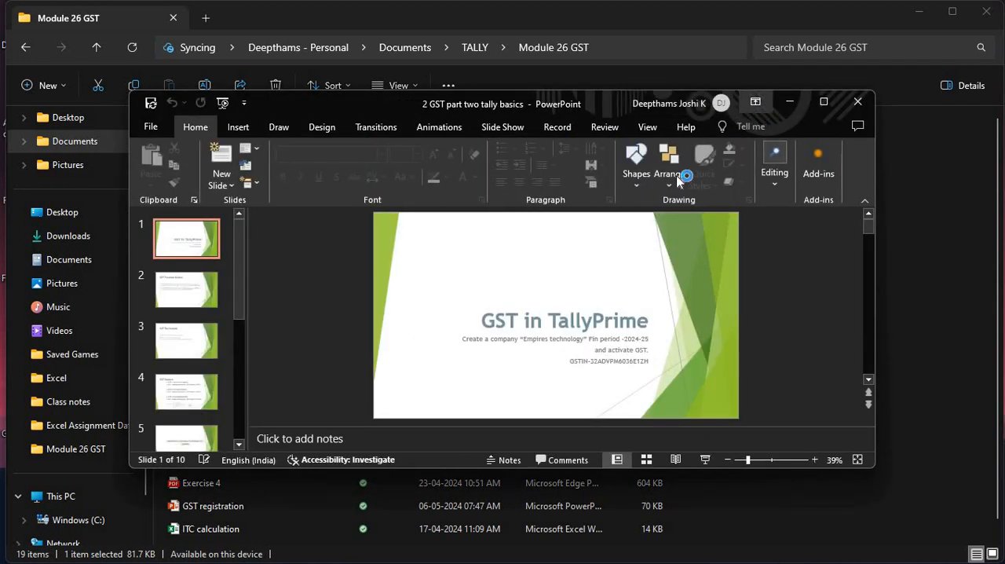
click(824, 101)
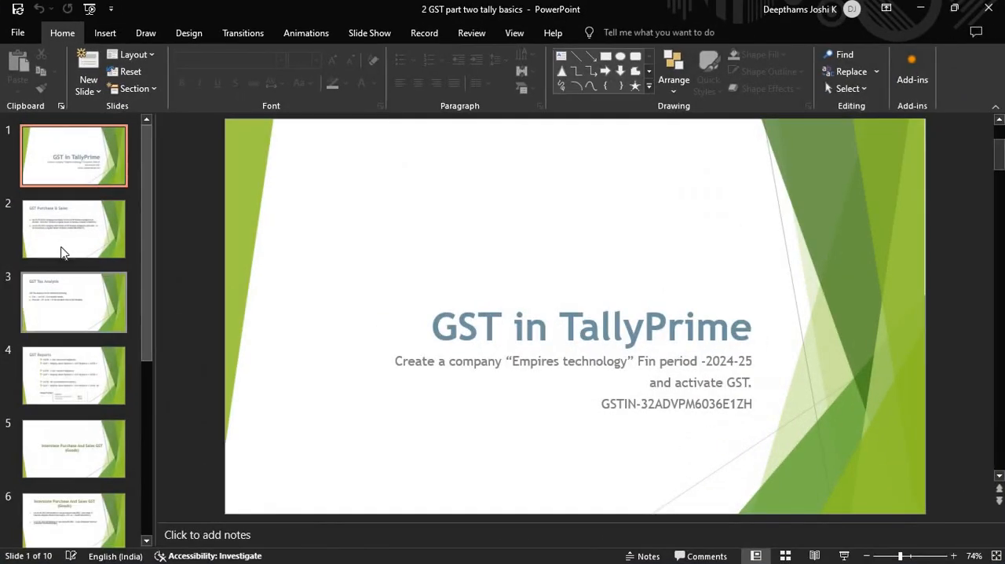
- Review the slides on GST purchase and sales, tax analysis, interstate goods transactions, GST reports and input tax credit
click(67, 249)
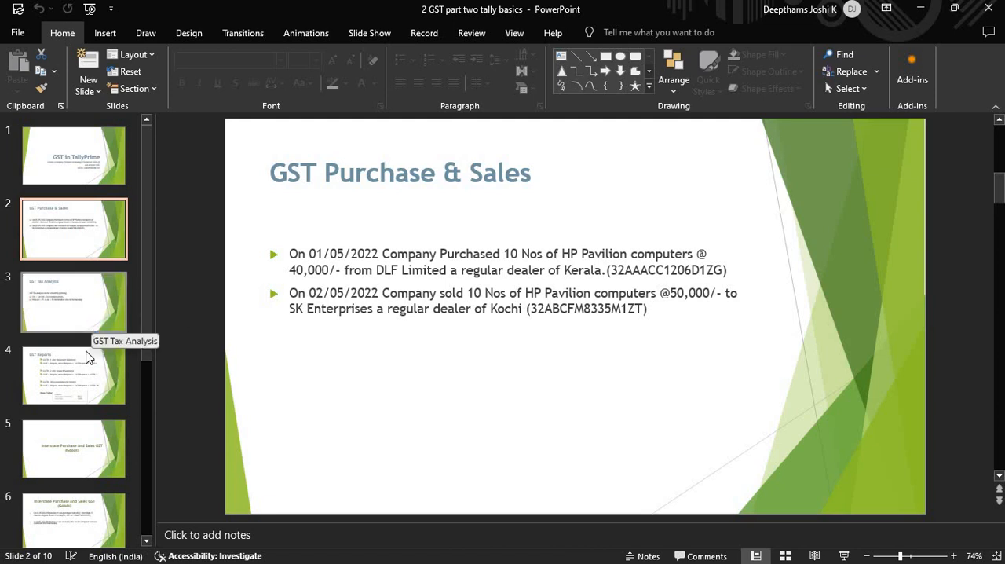
click(86, 322)
click(85, 395)
click(69, 454)
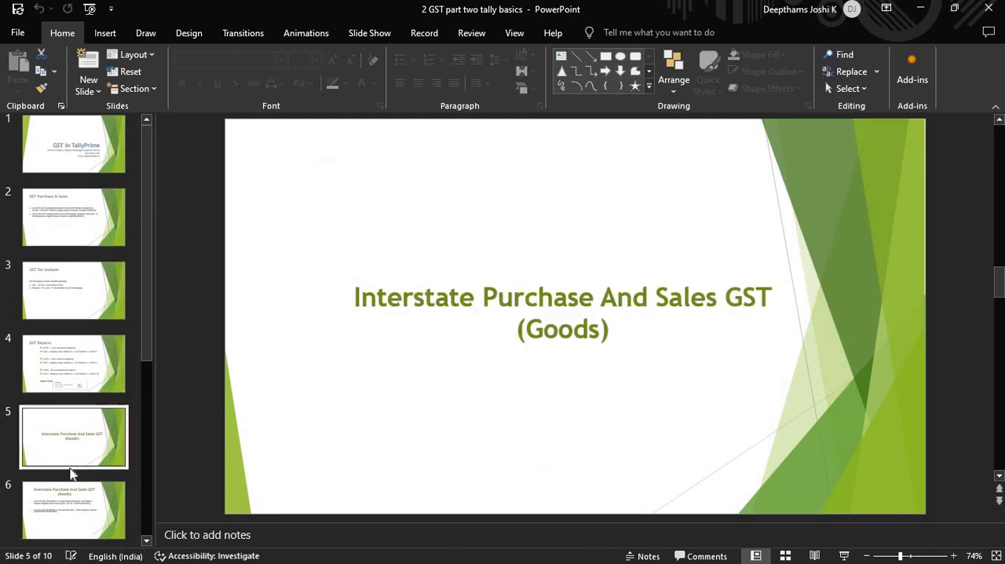
scroll(442, 339, down, 1)
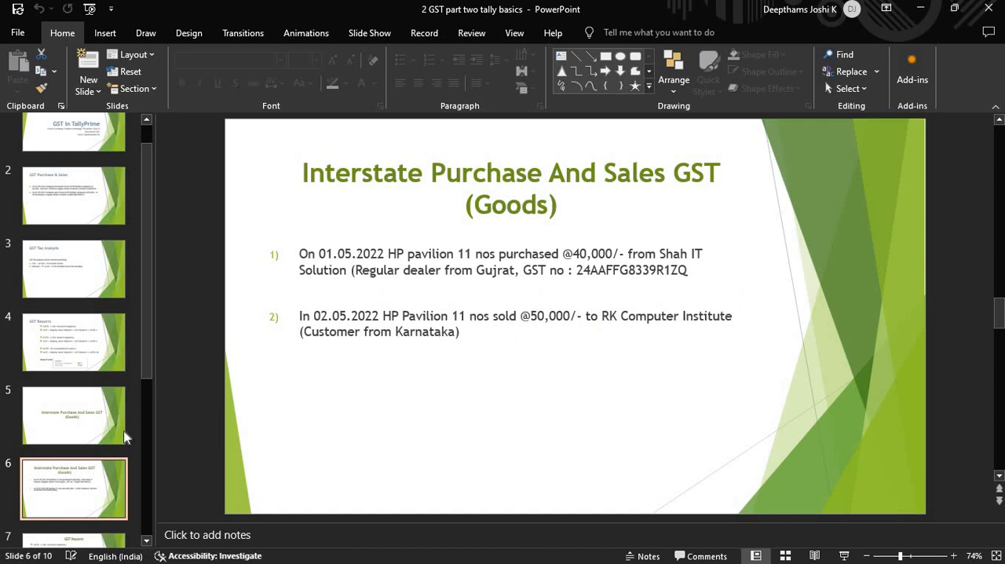
scroll(77, 450, down, 1)
scroll(77, 450, down, 1)
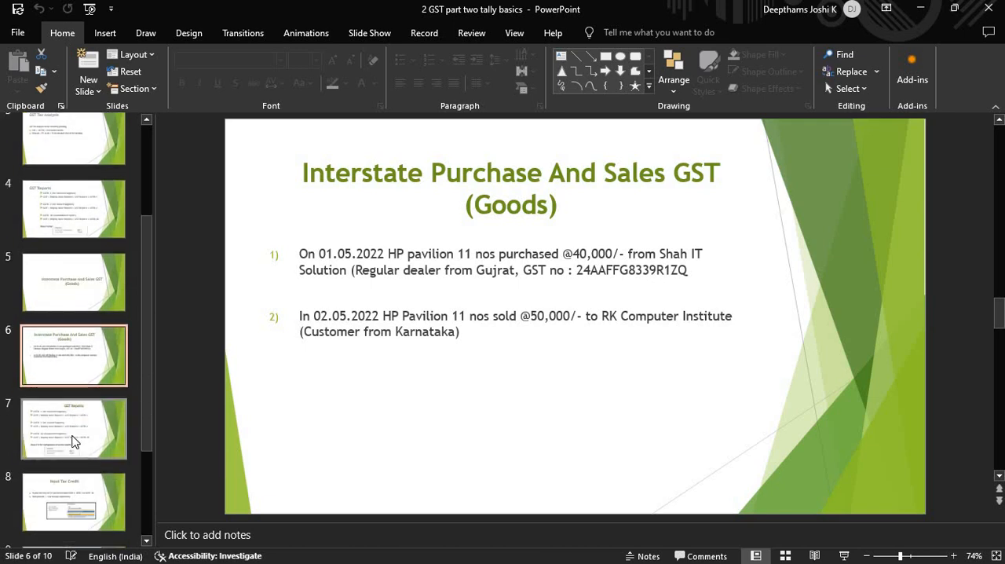
click(74, 438)
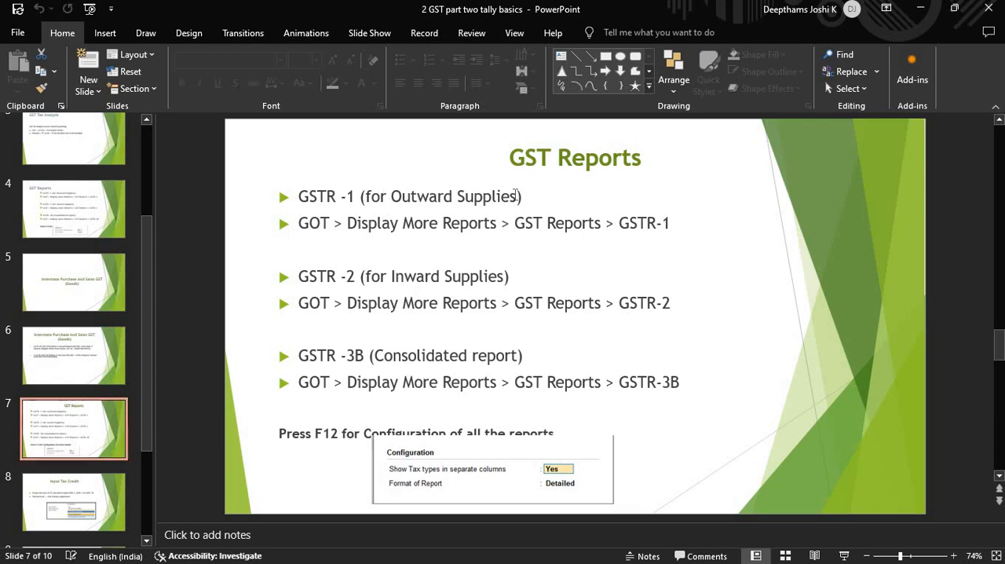
drag(367, 197, 540, 200)
click(540, 200)
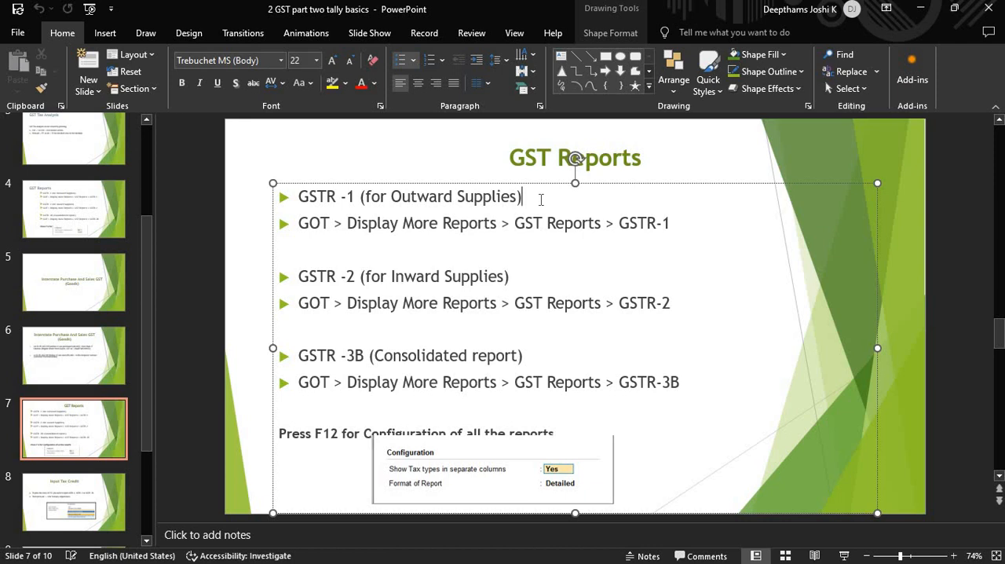
click(88, 504)
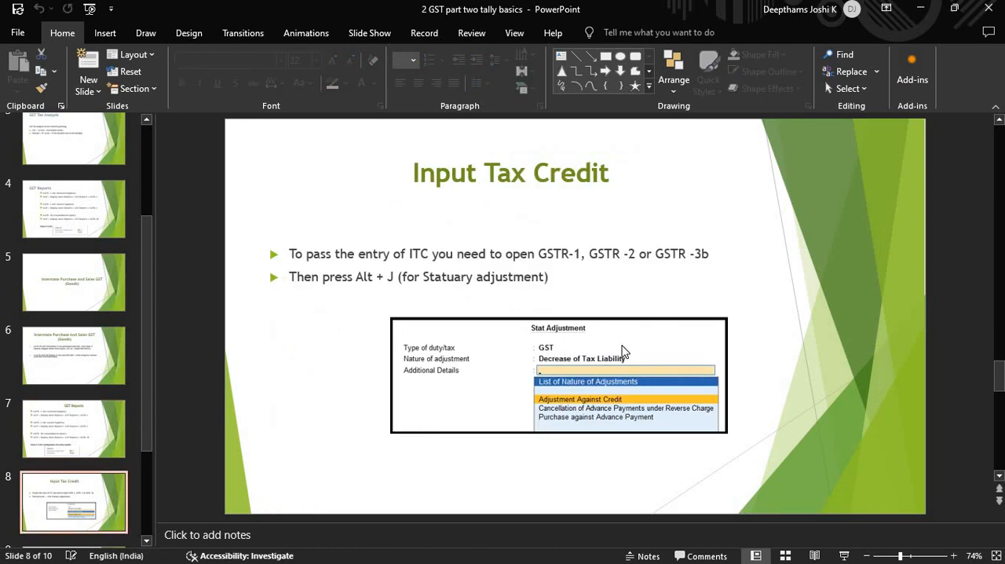
- Switch to the "3 GST part three extras" presentation in a maximized window and examine the Purchase Capital Goods (Asset) slide
key(alt+Tab)
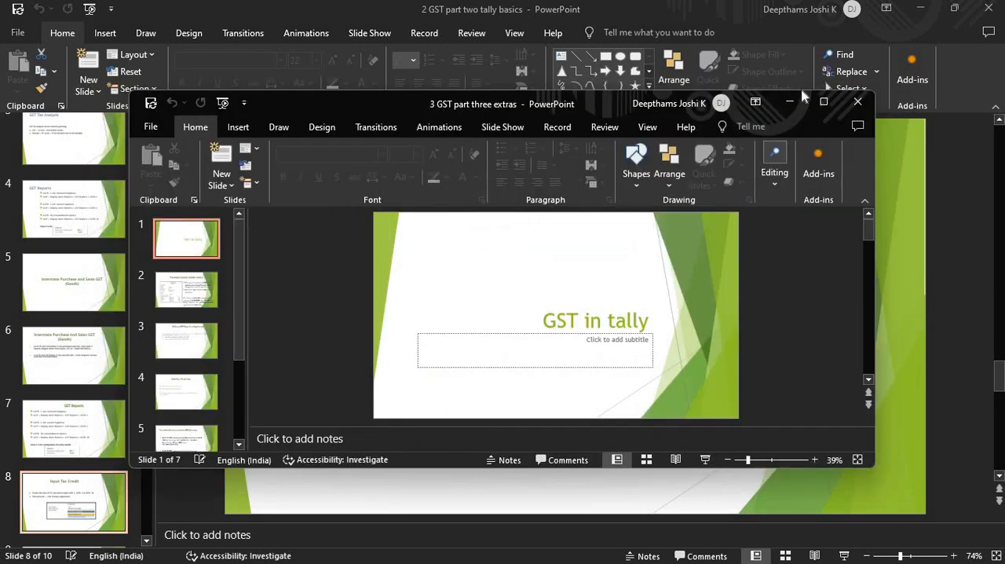
click(824, 105)
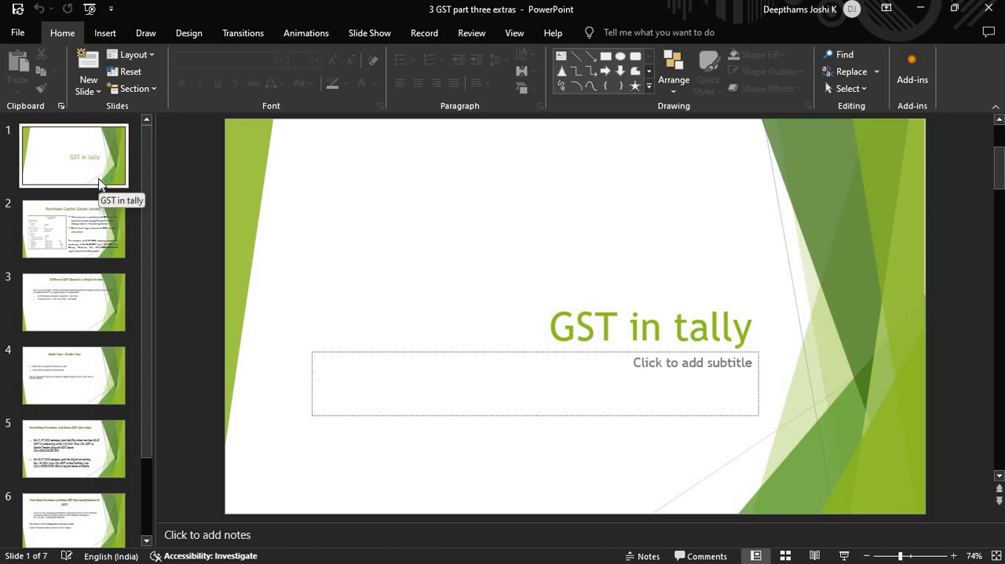
click(81, 225)
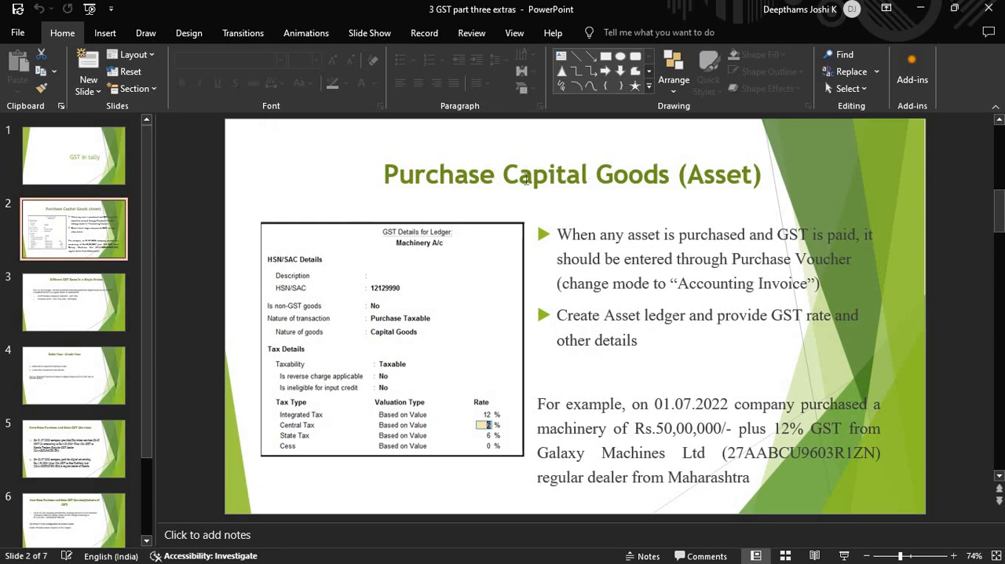
click(431, 182)
click(734, 212)
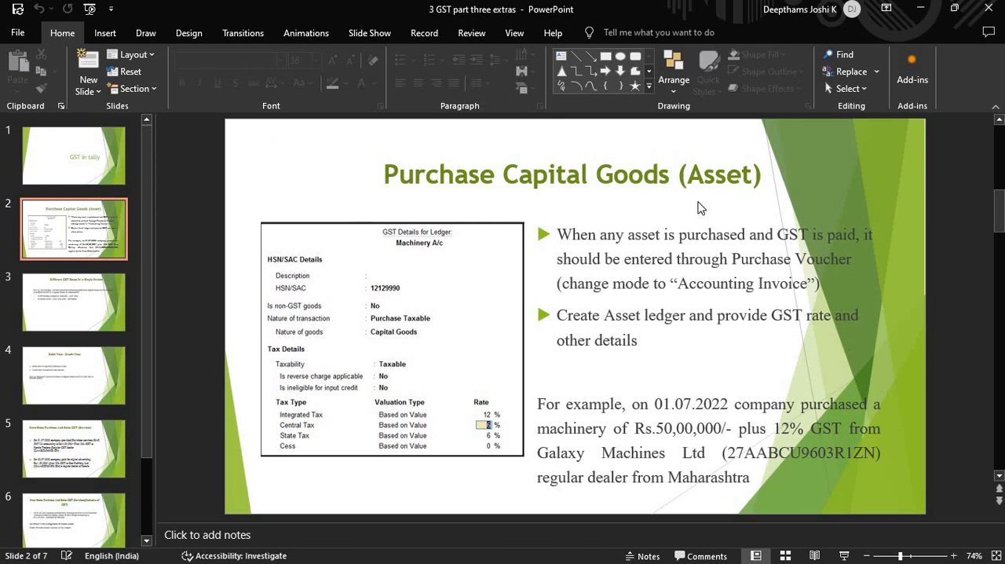
- Launch TallyPrime from the desktop and continue in Educational Mode
click(908, 16)
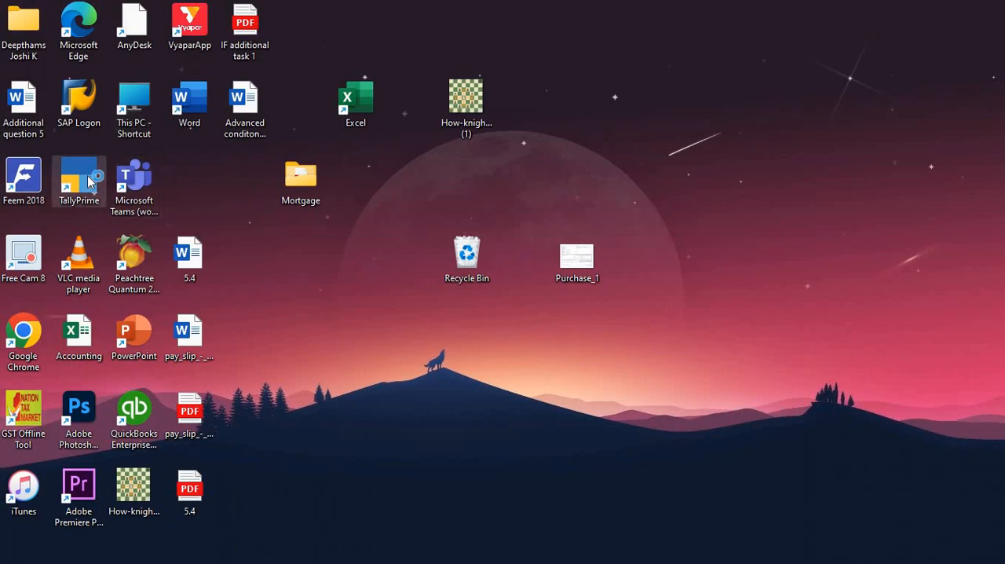
double_click(80, 180)
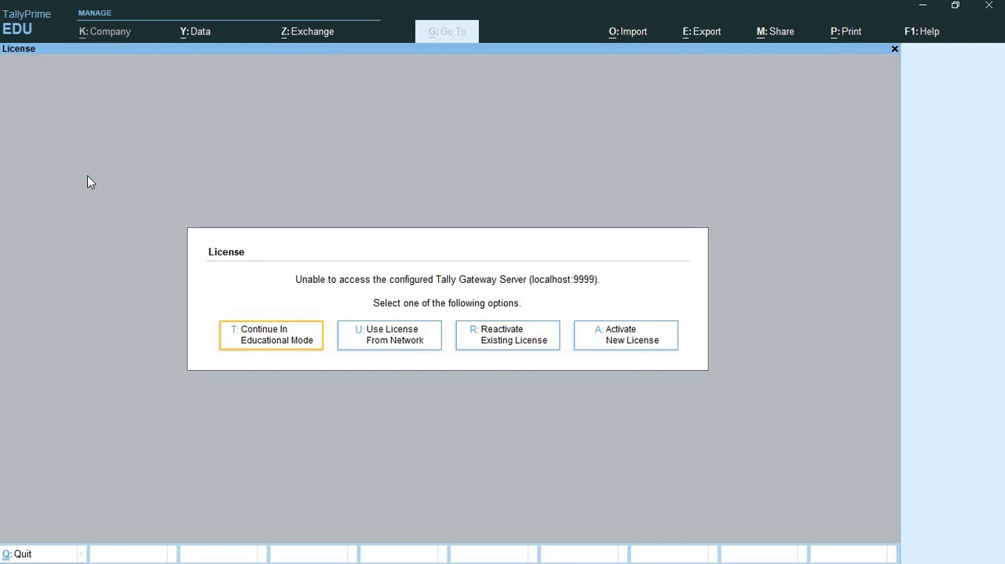
click(246, 325)
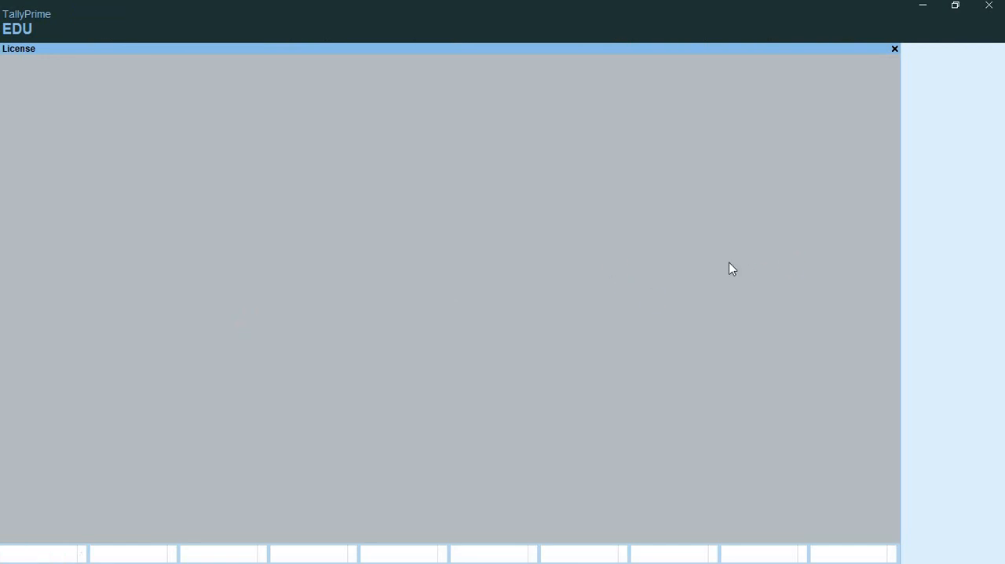
- Filter the company list by "empi", dismiss the antivirus notice and load Empires Technology (100104)
text(e)
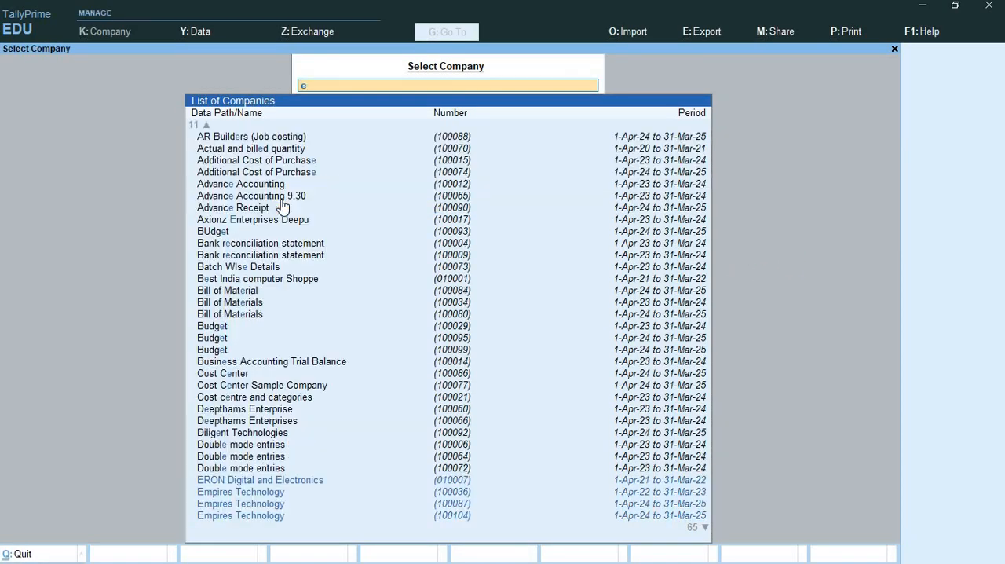
text(mpi)
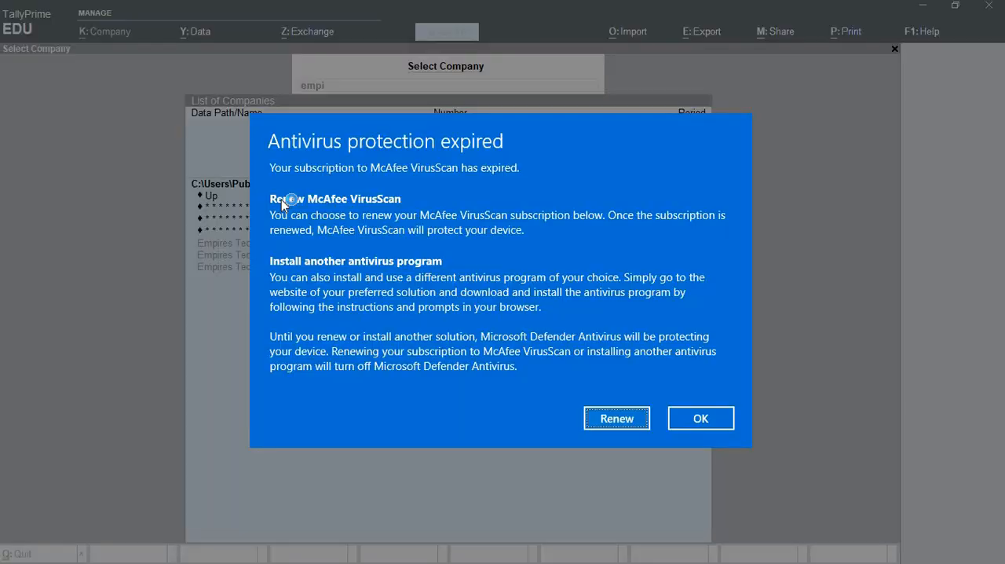
click(710, 420)
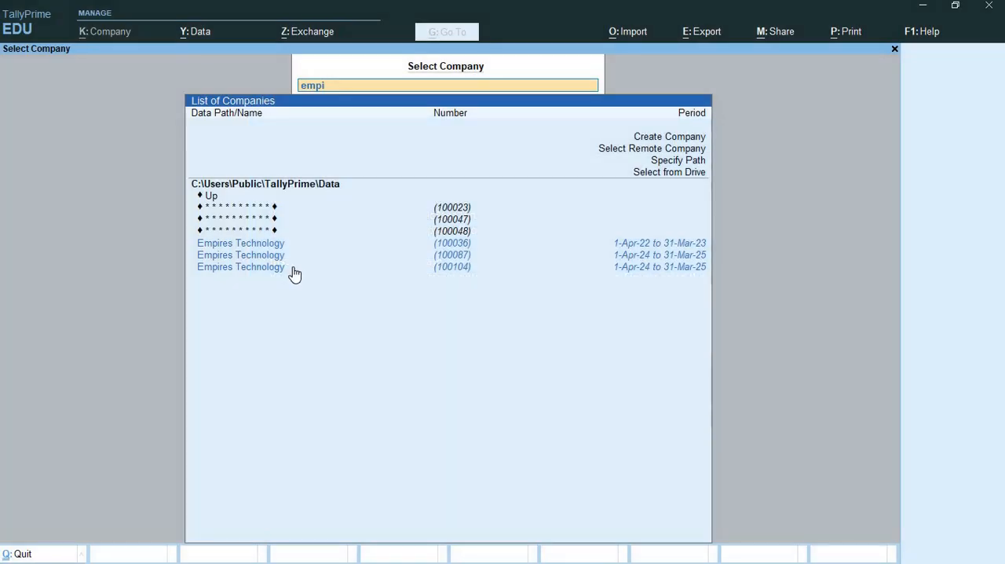
click(486, 271)
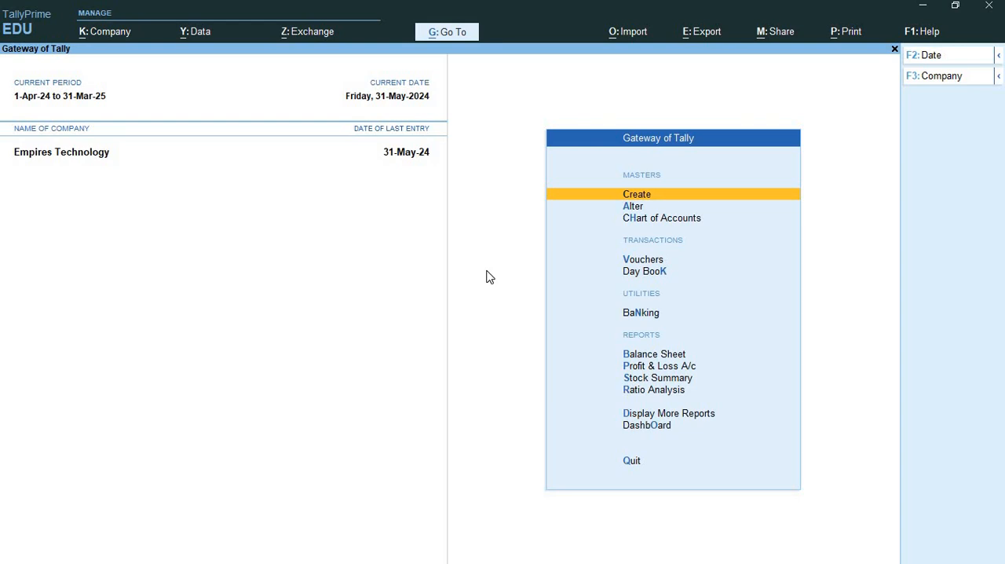
- Switch to the Module 26 GST folder, open the Exercise 2 Word document and maximize its window
key(alt+Tab)
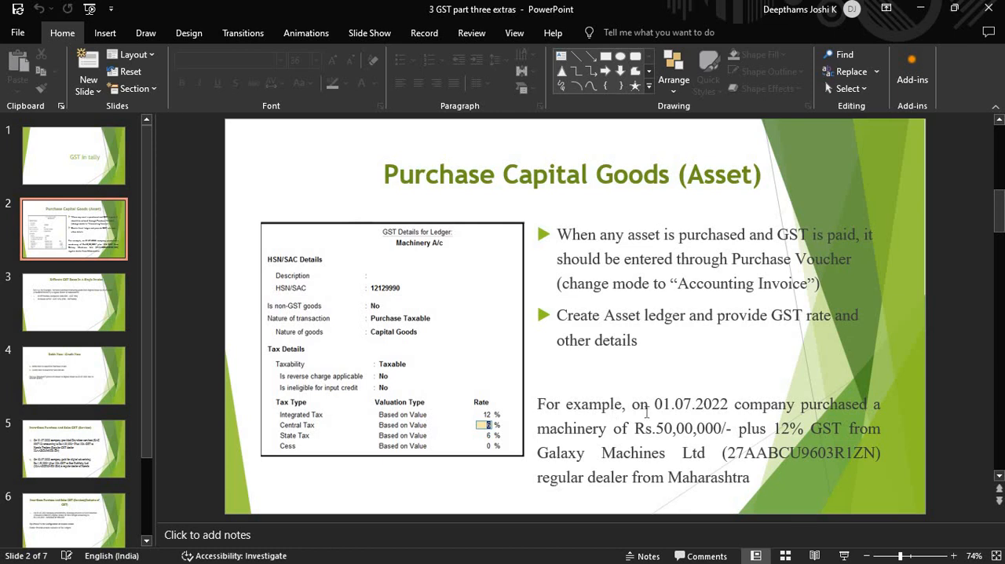
key(alt+Tab)
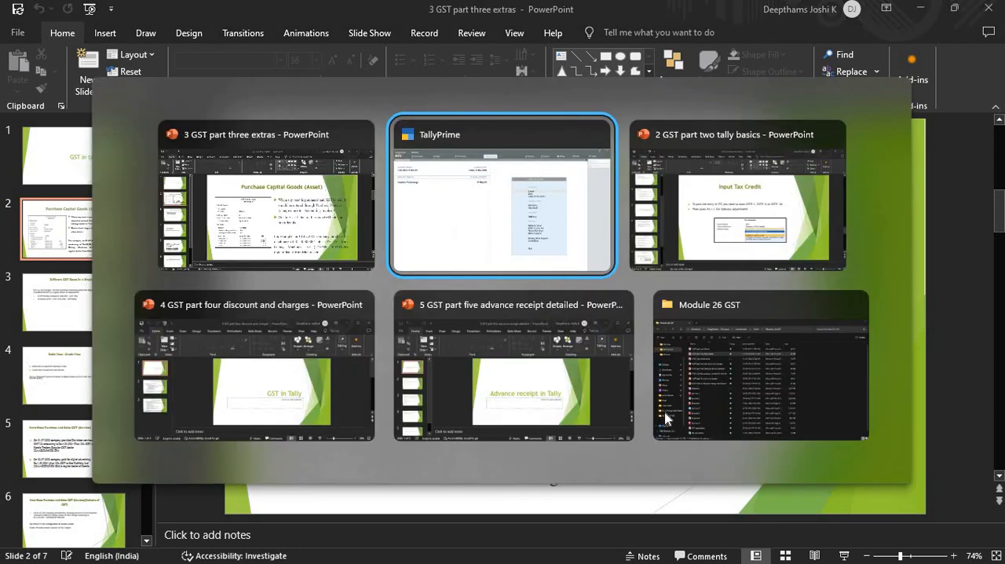
key(alt+Tab)
key(alt+Tab)
key(alt+Tab)
key(alt+Tab)
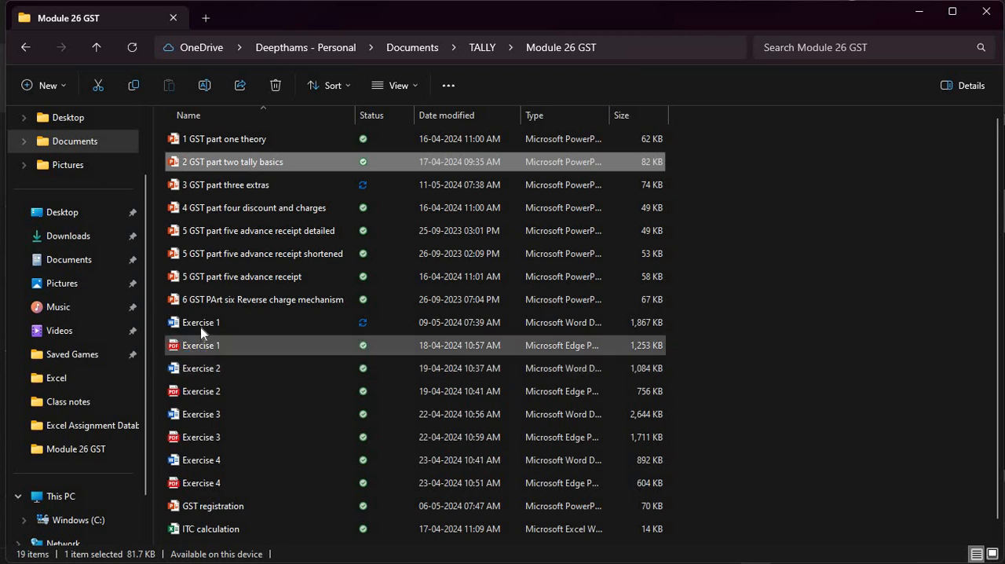
scroll(208, 331, down, 1)
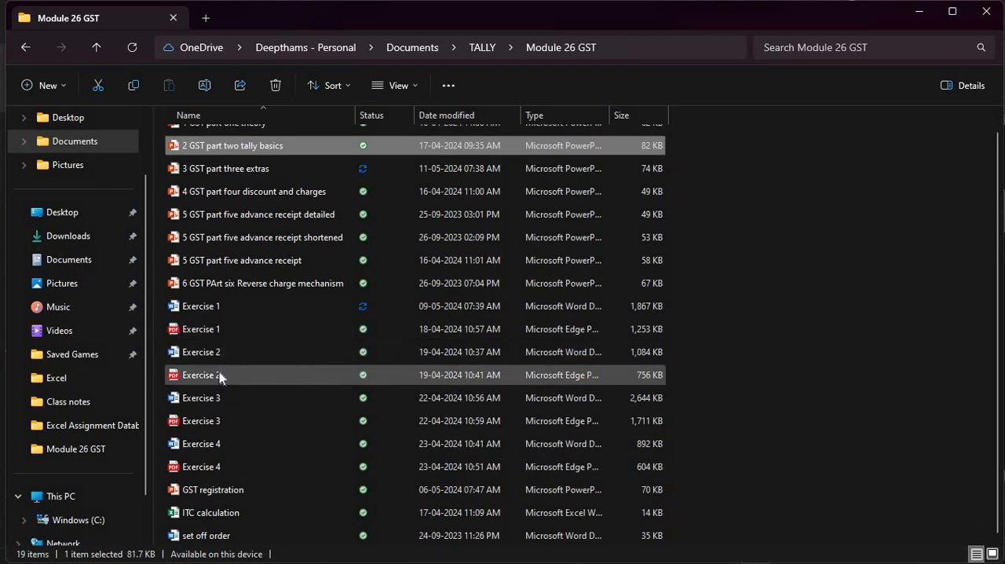
double_click(222, 358)
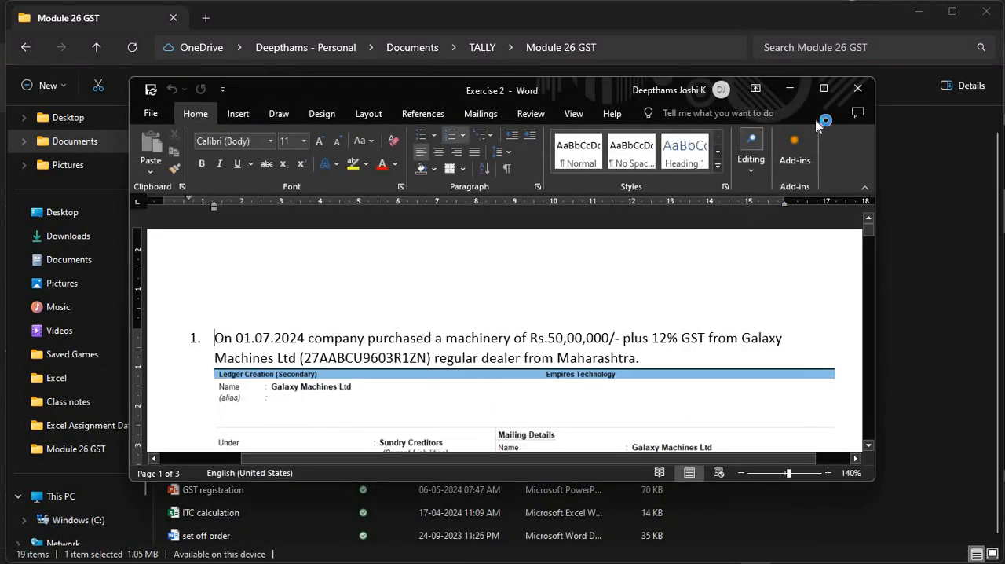
click(823, 89)
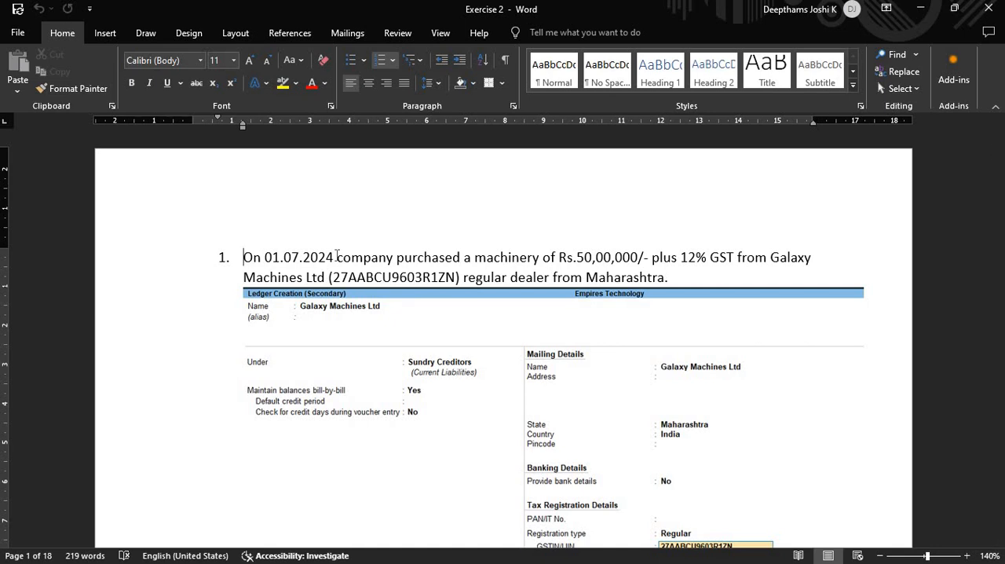
- Read the date, amount and supplier details of the machinery purchase in the first question of Exercise 2
drag(186, 257, 336, 258)
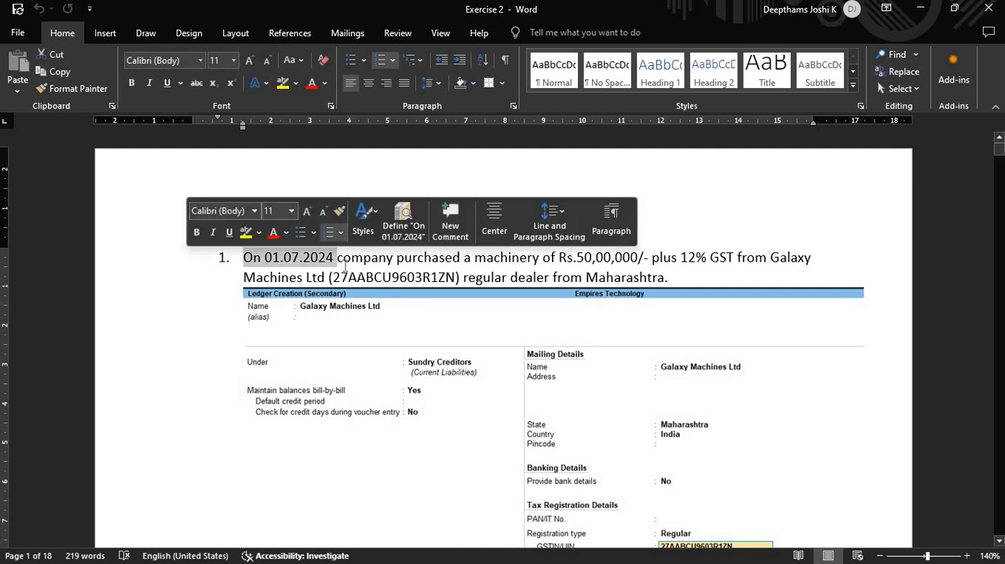
click(342, 263)
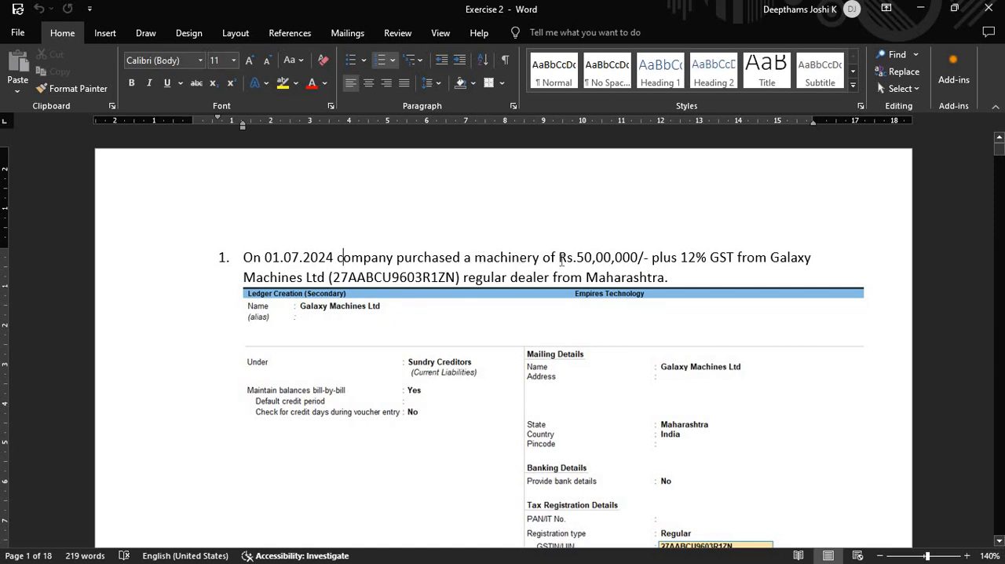
drag(656, 252, 648, 259)
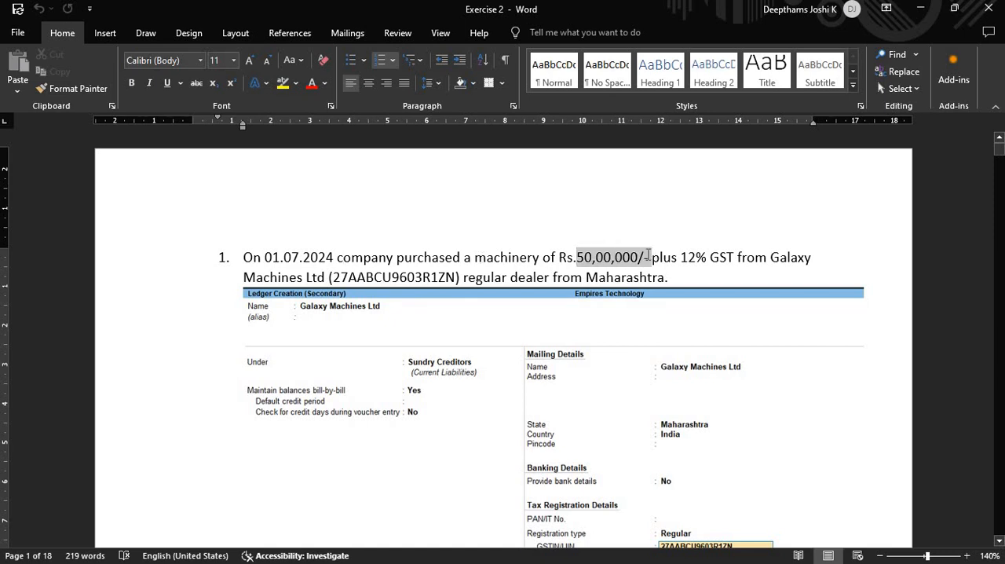
click(667, 278)
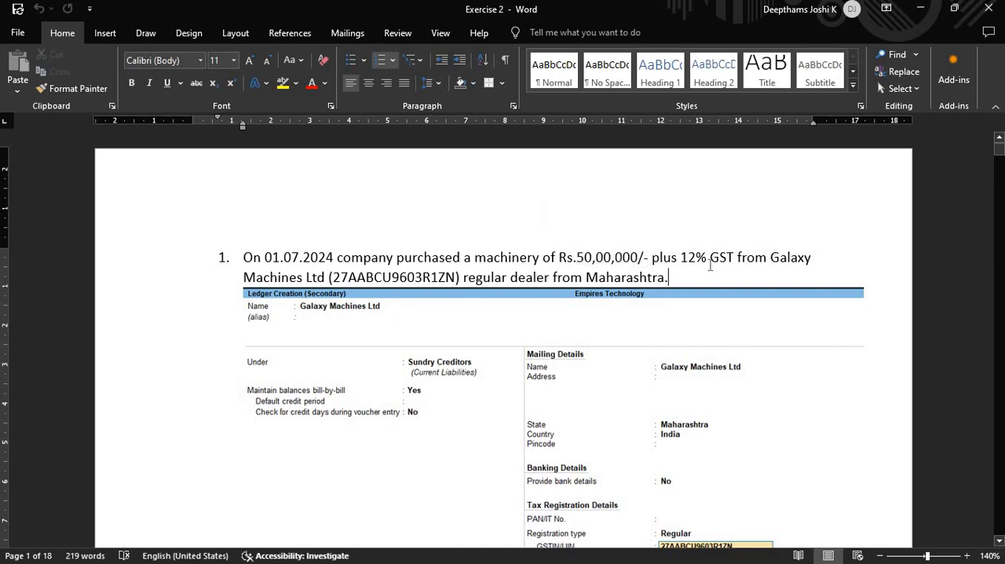
- Read the GST rate, the supplier's GSTIN and the supplier's state in the first question of Exercise 2
drag(710, 259, 686, 269)
click(683, 263)
drag(341, 280, 455, 286)
click(456, 285)
drag(665, 277, 586, 277)
click(673, 280)
- Switch to TallyPrime and open voucher entry for Empires Technology
key(alt+Tab)
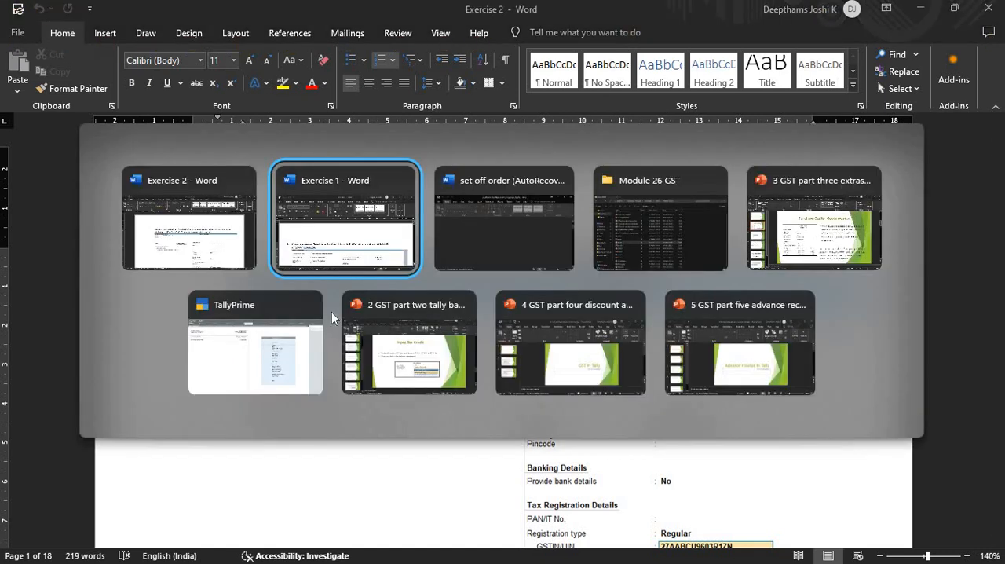
click(285, 379)
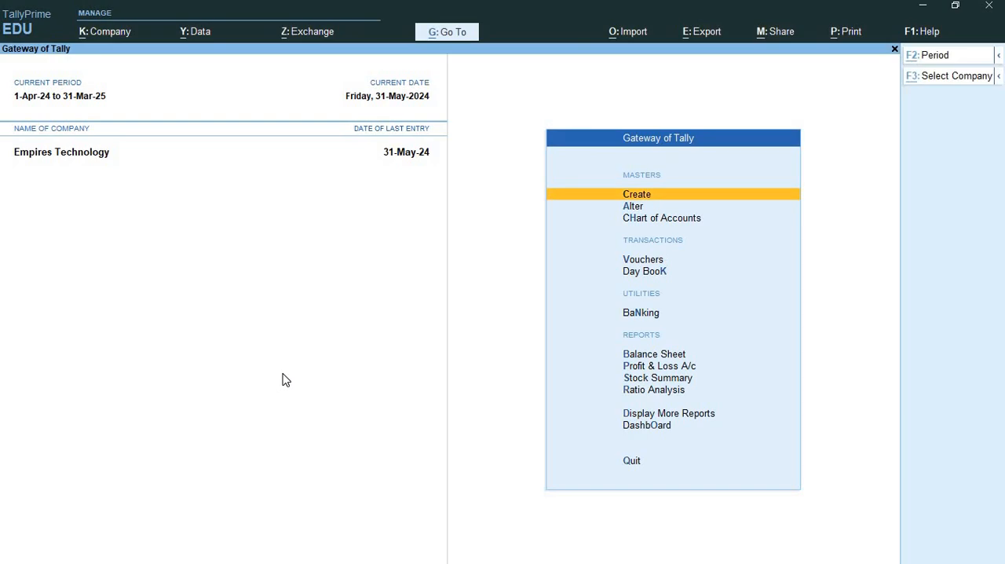
click(625, 265)
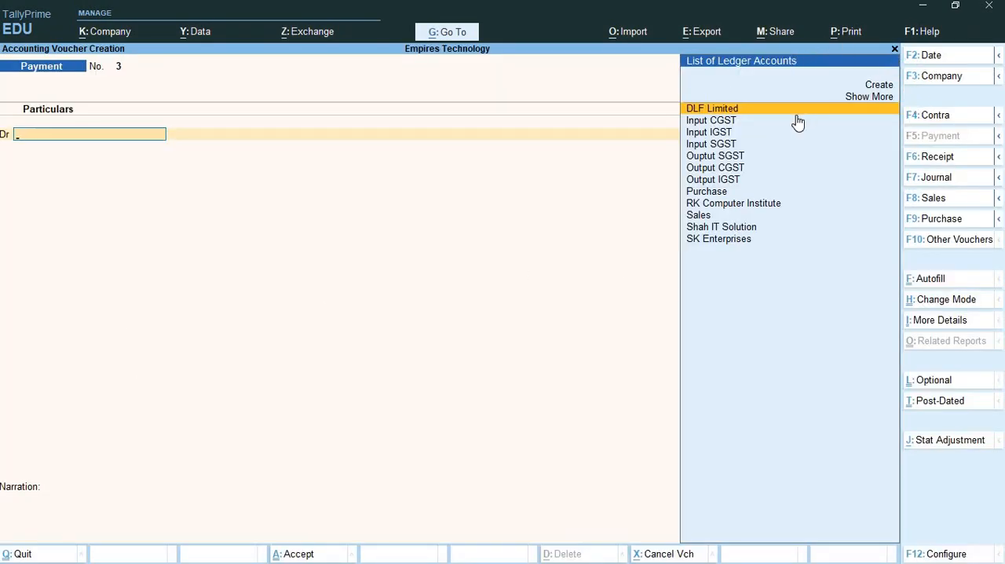
- Check the transaction type in the first question of Exercise 2 and return to the TallyPrime voucher
key(alt+Tab)
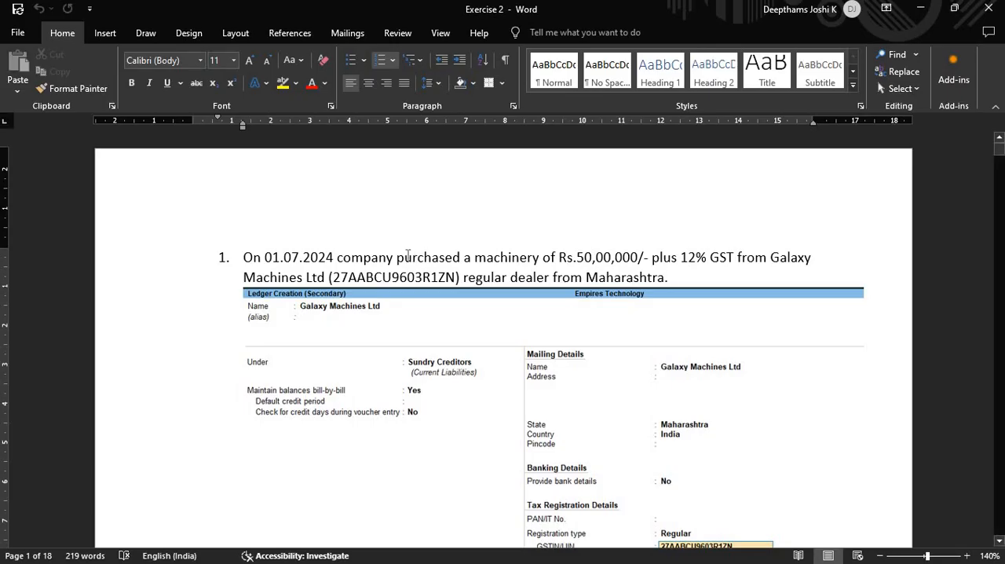
drag(396, 257, 460, 257)
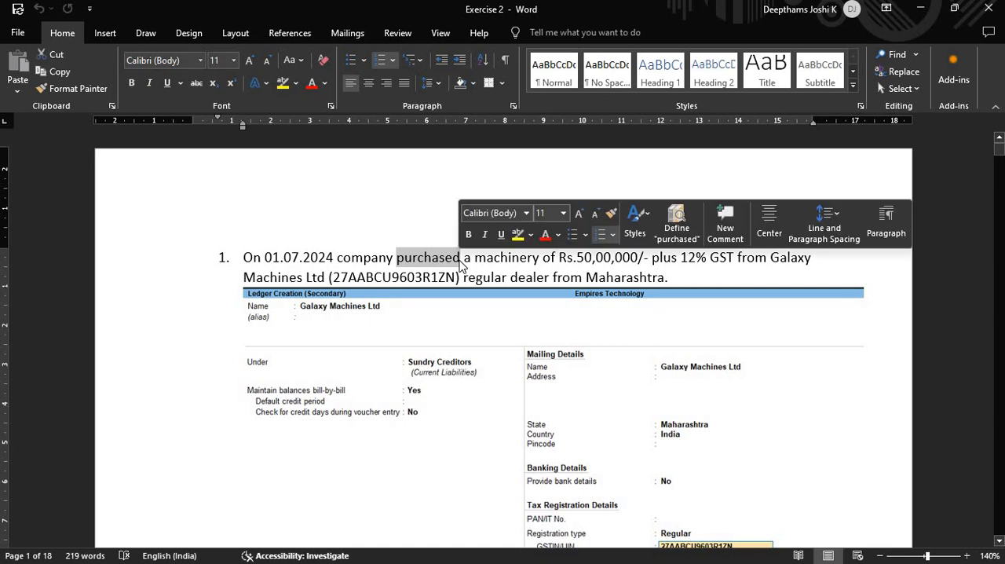
click(461, 258)
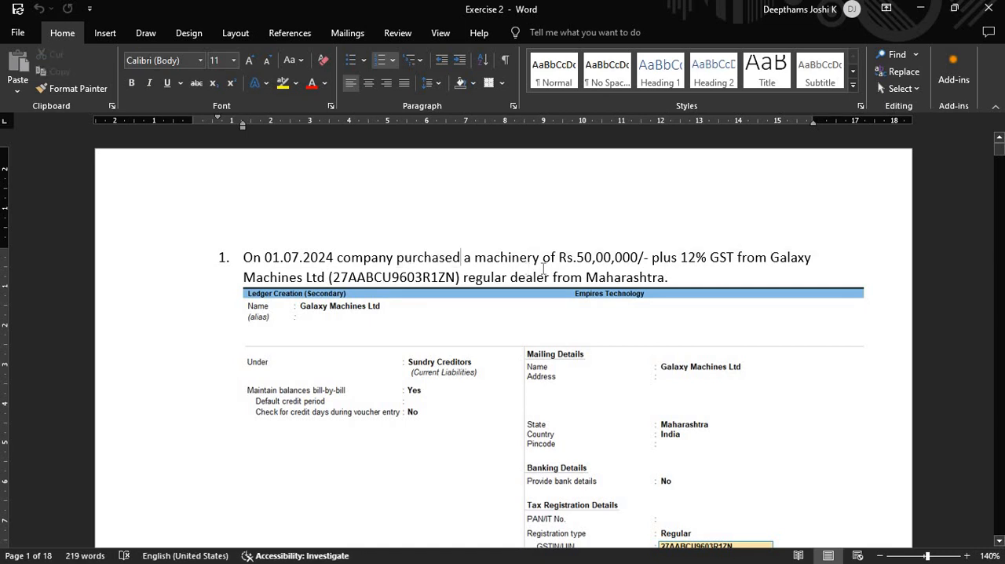
key(alt+Tab)
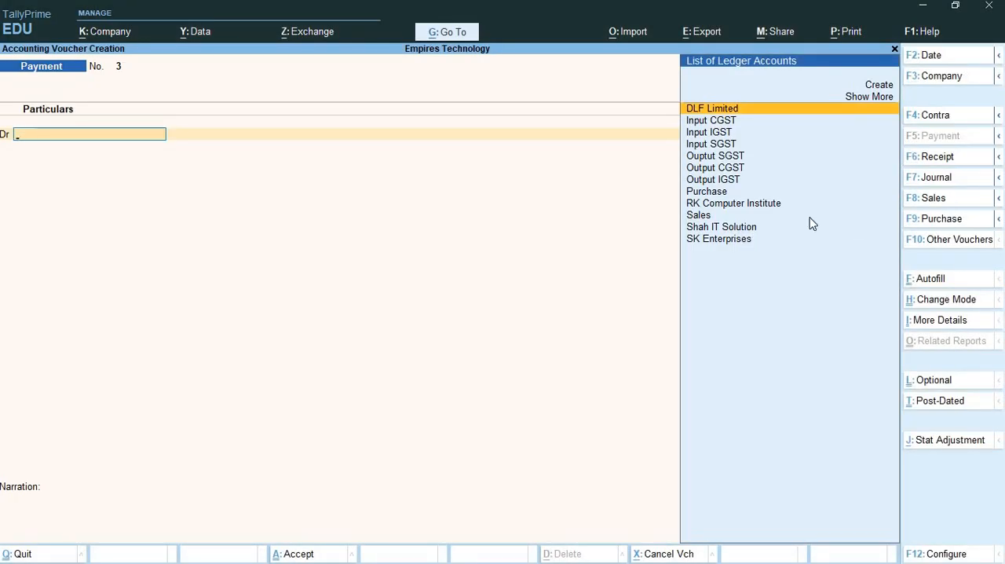
- Change the voucher type to Purchase and set its mode to Accounting Invoice
key(F9)
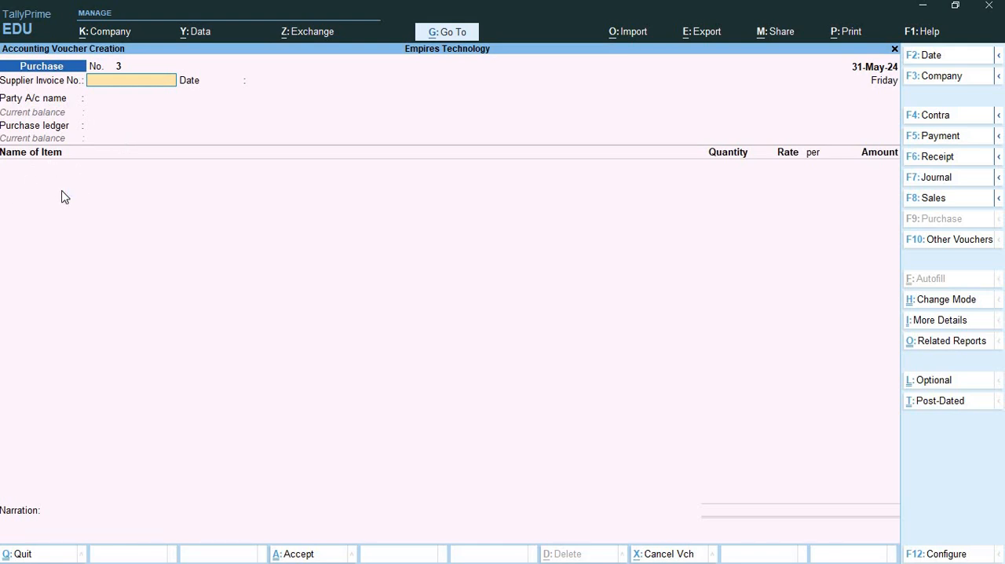
key(ctrl+h)
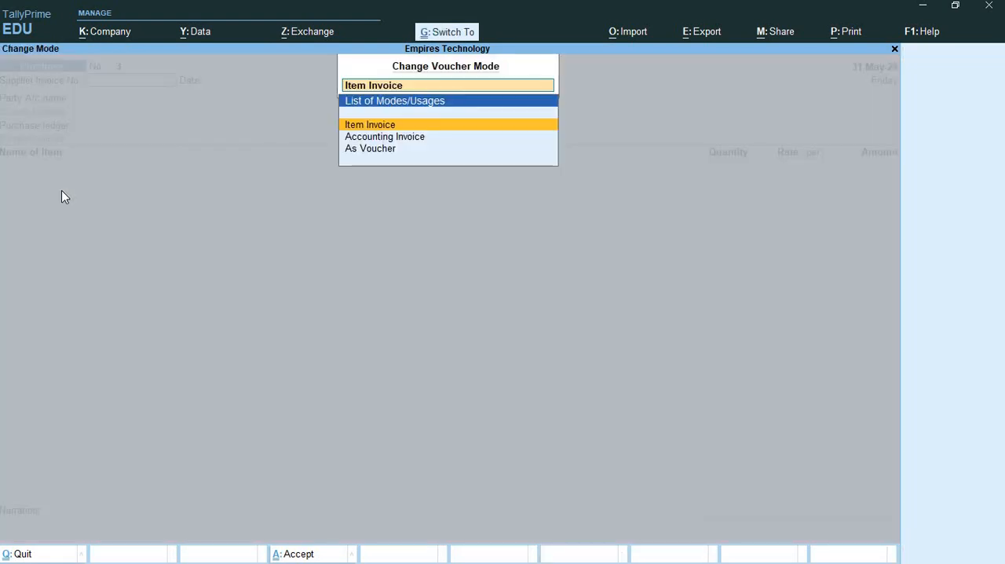
click(388, 140)
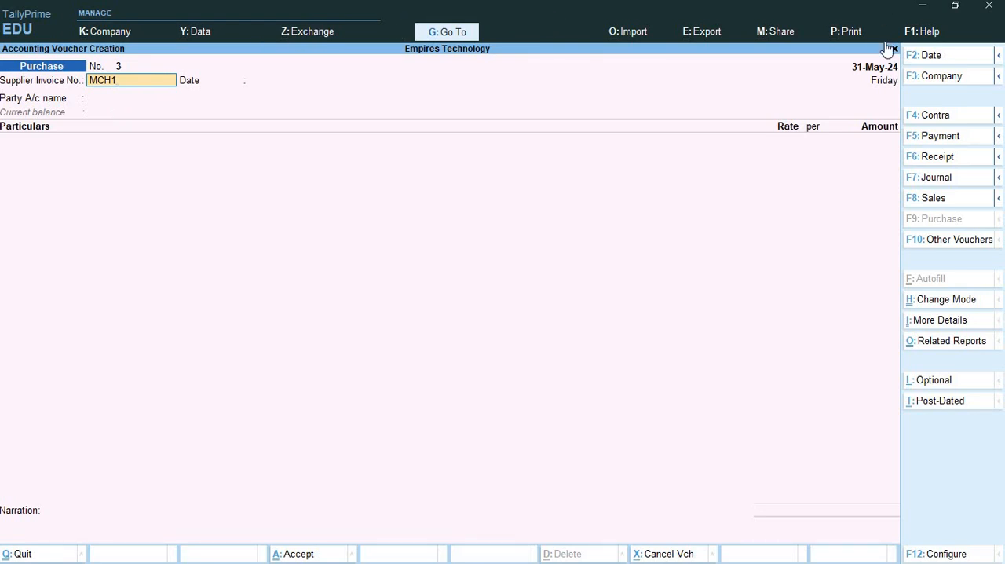
- Set the purchase voucher date to 1-Jul-24 and accept supplier invoice number MCH1 with the same invoice date
click(947, 57)
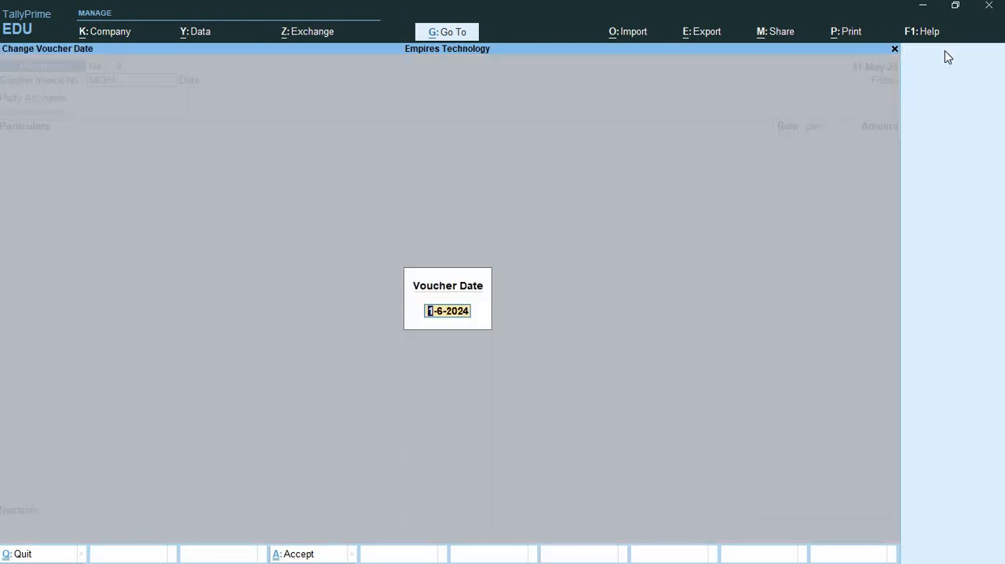
text(1/7)
key(Return)
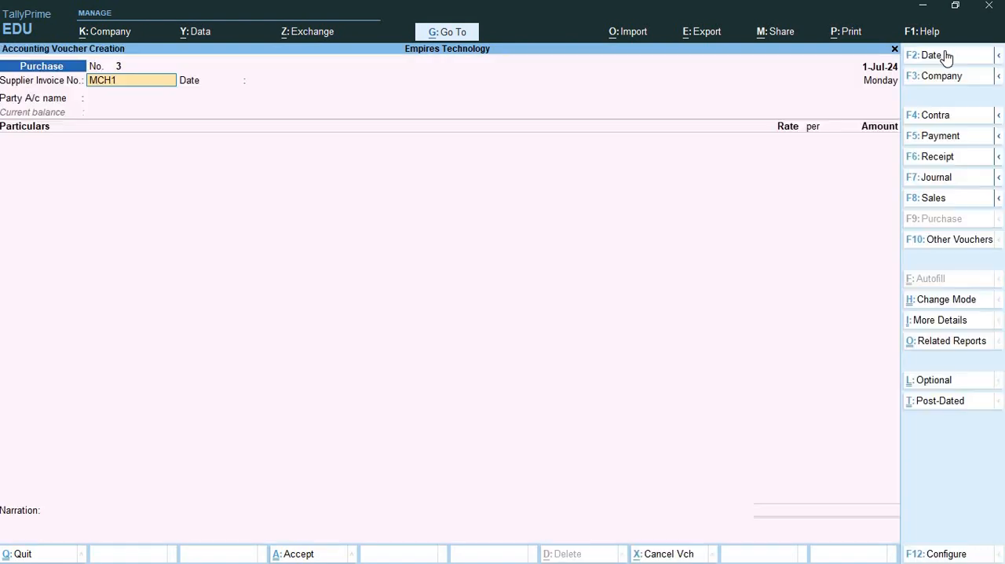
key(Return)
key(Return)
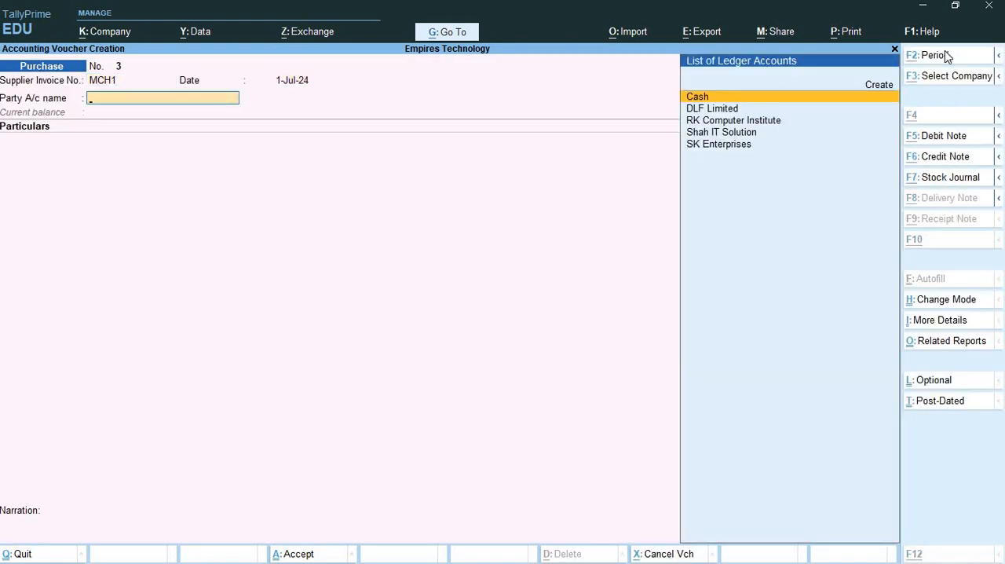
- Create a party ledger named Galaxy Machines Ltd, copying the name from Exercise 2, and place it under Sundry Creditors
key(alt+c)
key(alt+Tab)
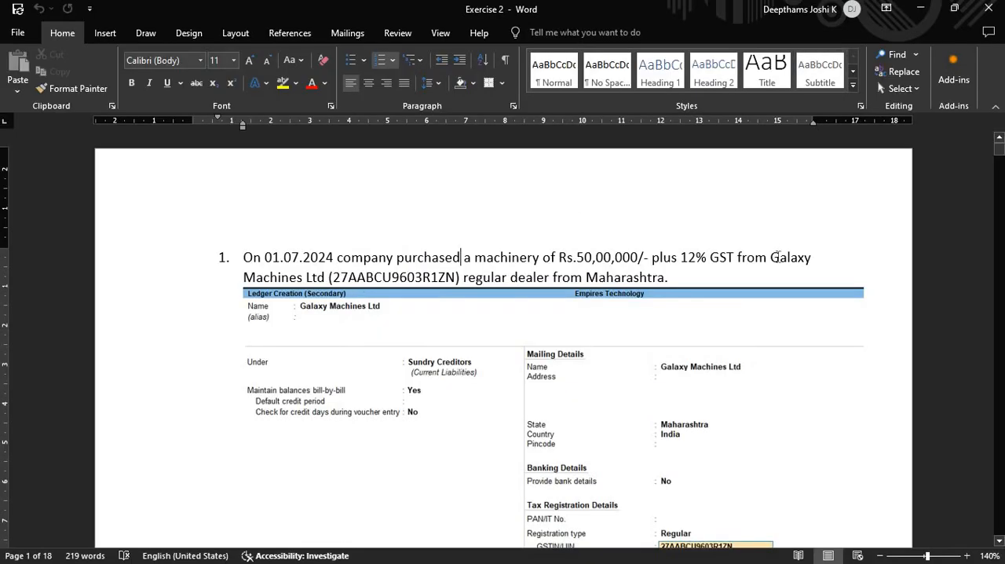
drag(779, 257, 326, 285)
key(ctrl+c)
key(alt+Tab)
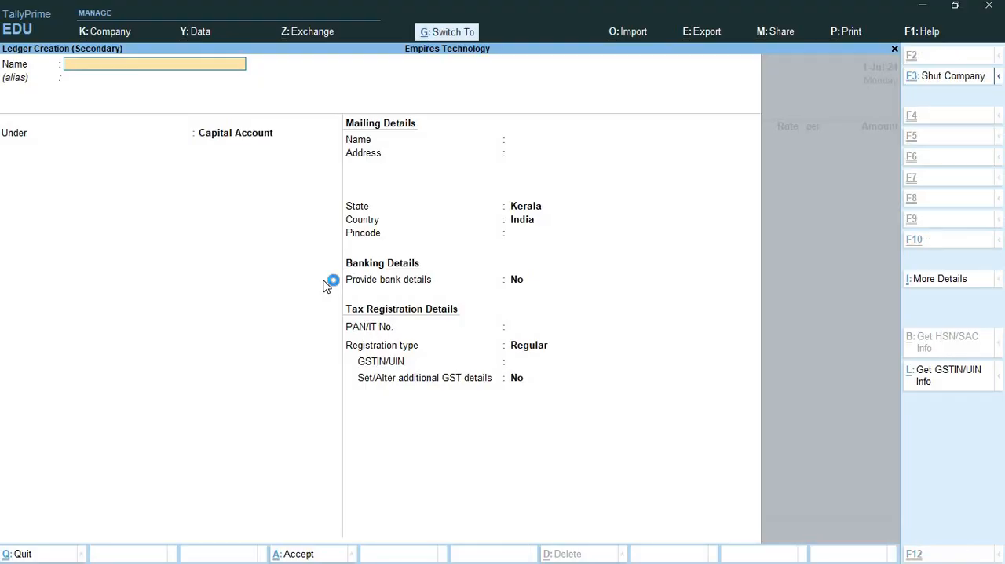
key(ctrl+alt+v)
key(Return)
text(Sun)
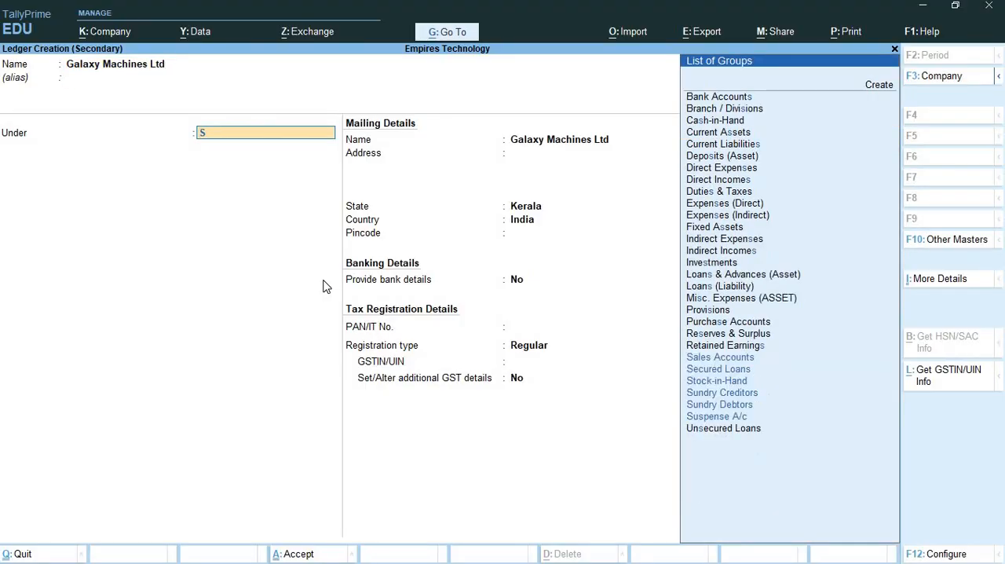
key(Return)
key(Return)
key(Return)
key(Return)
key(Return)
key(Return)
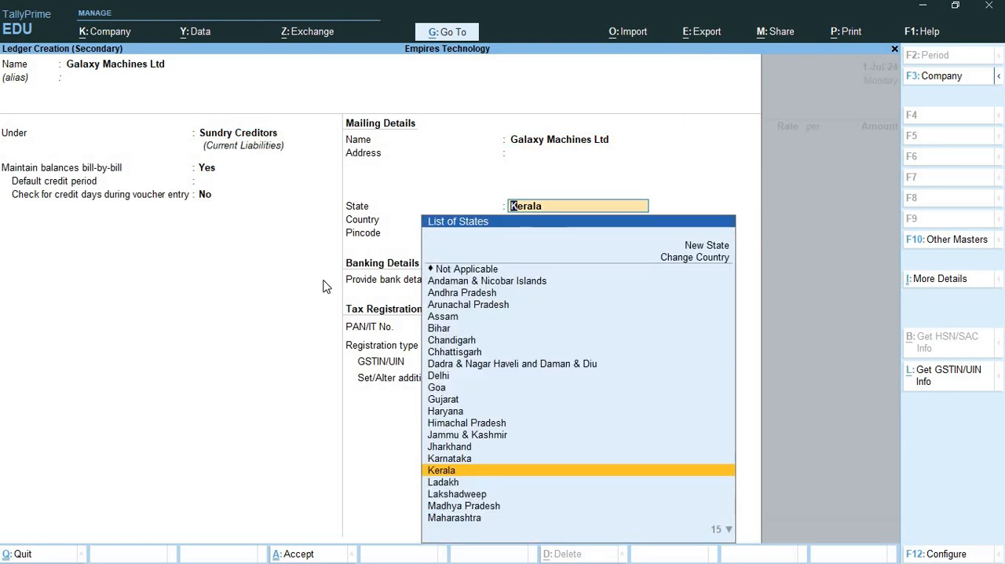
- Check the supplier's state in Exercise 2 and set the ledger's state to Maharashtra
key(alt)
key(alt+Tab)
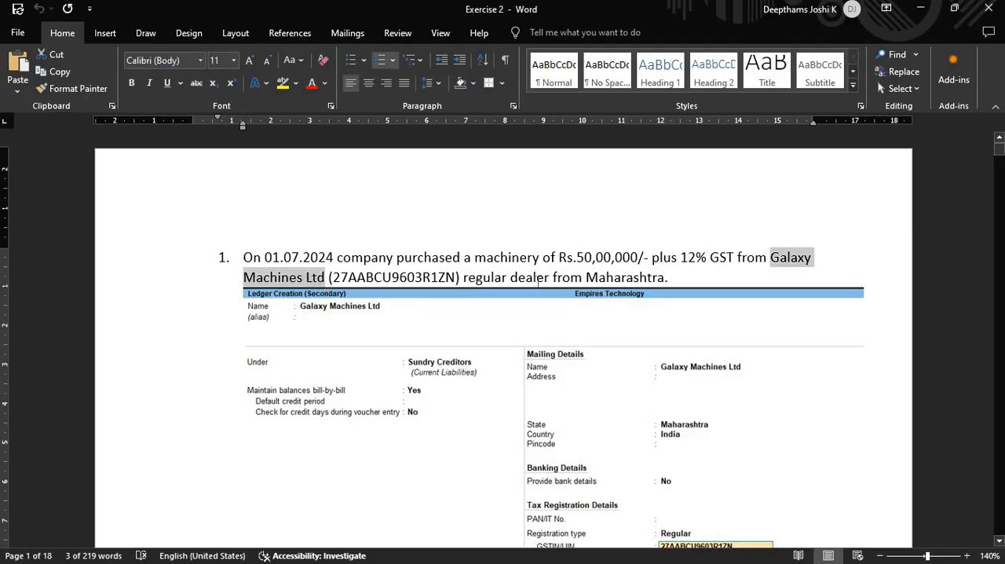
key(alt+Tab)
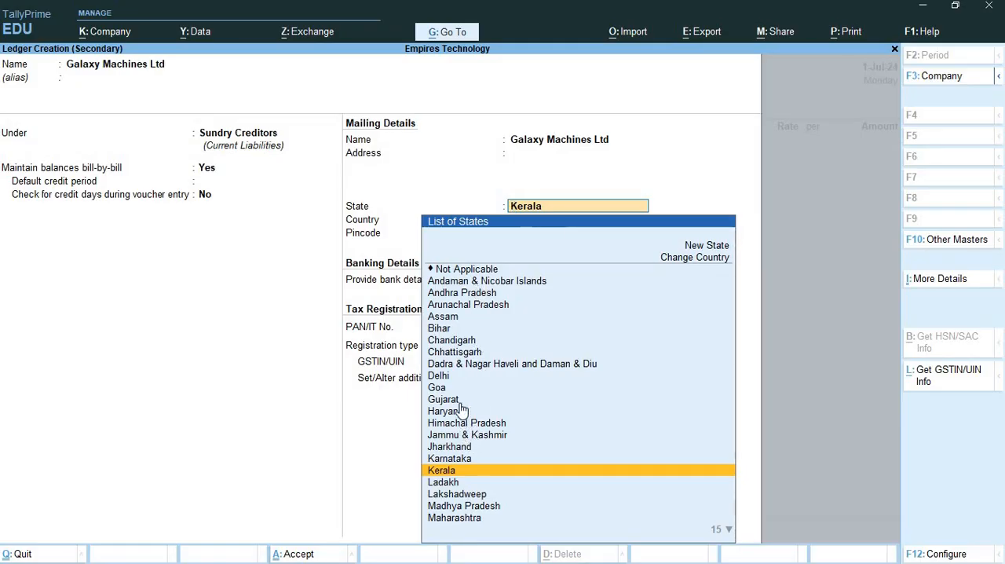
click(480, 520)
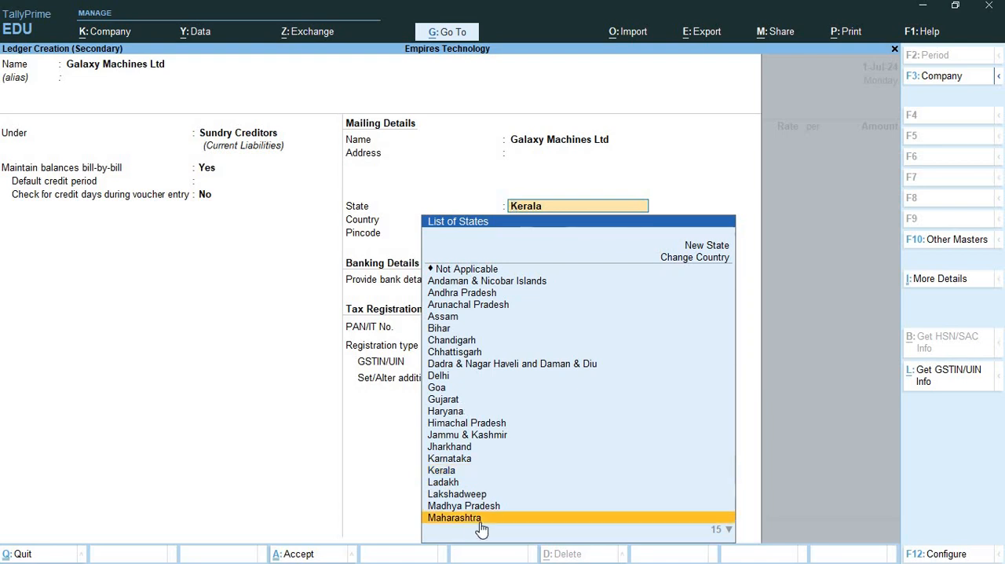
click(481, 525)
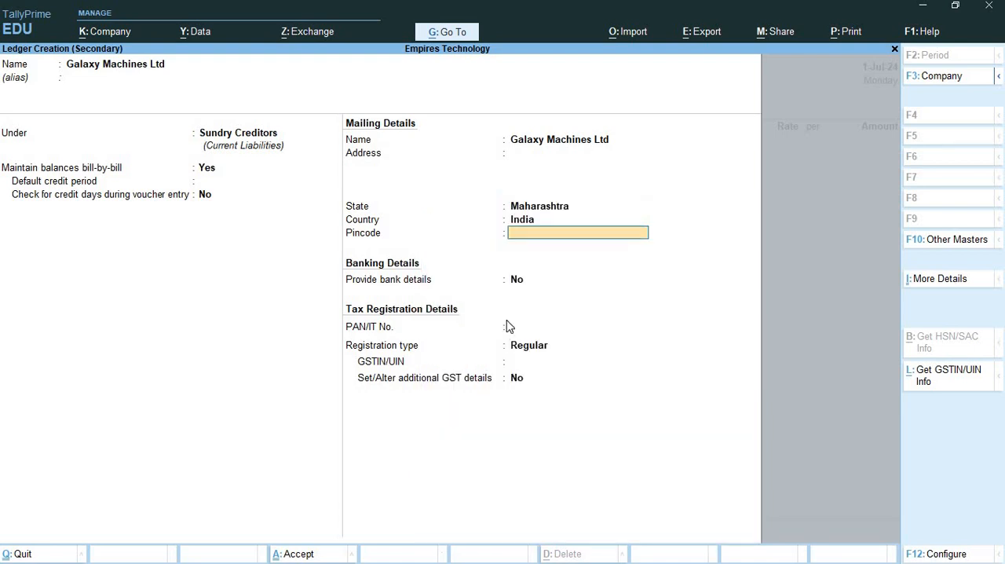
- Copy the supplier's GSTIN from Exercise 2 into the GSTIN/UIN field of the Galaxy Machines Ltd ledger
click(531, 363)
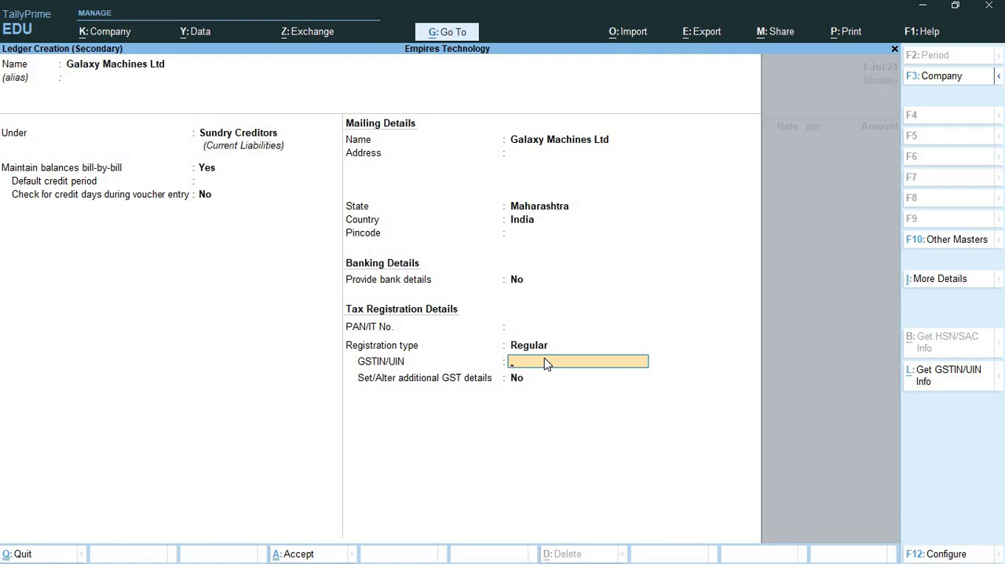
key(alt+Tab)
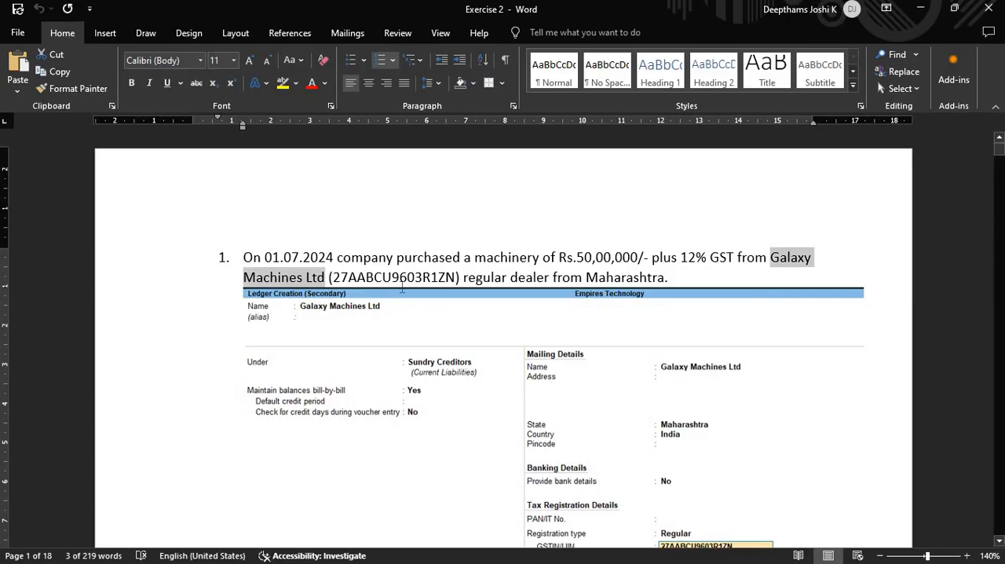
double_click(403, 279)
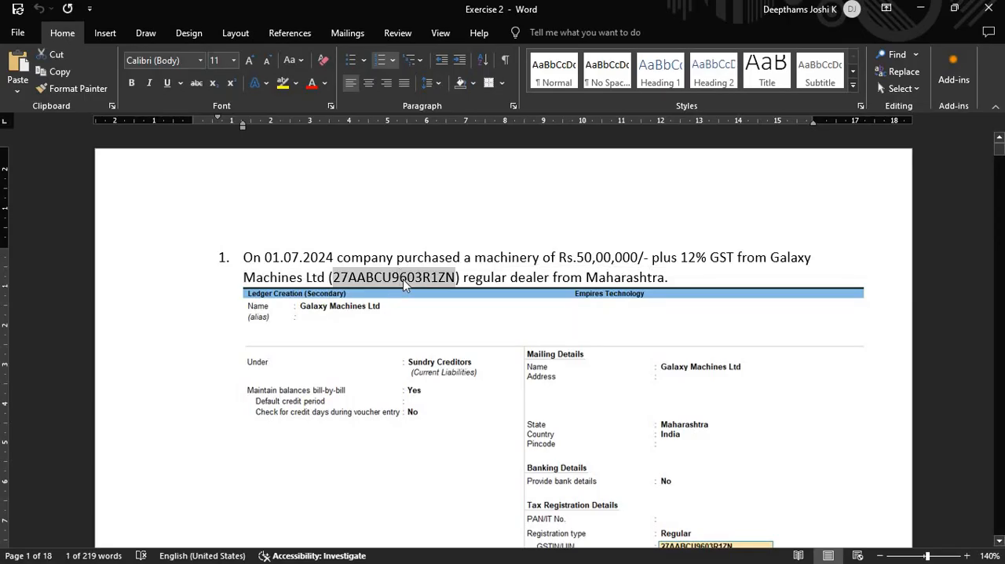
key(alt+Tab)
key(ctrl+alt+v)
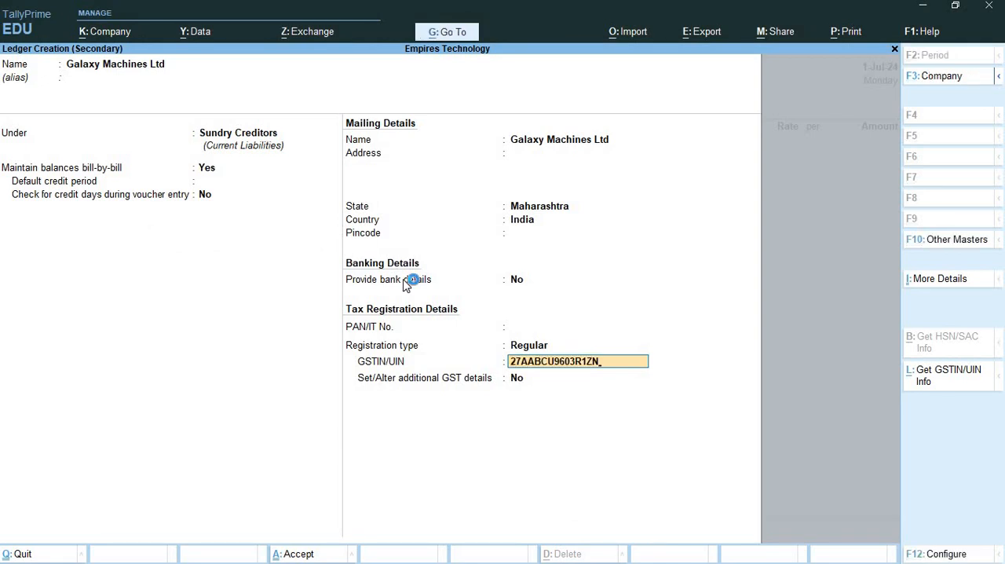
key(Return)
- Save the Galaxy Machines Ltd ledger and accept the voucher's blank receipt details and the party details with Kerala as place of supply
key(ctrl)
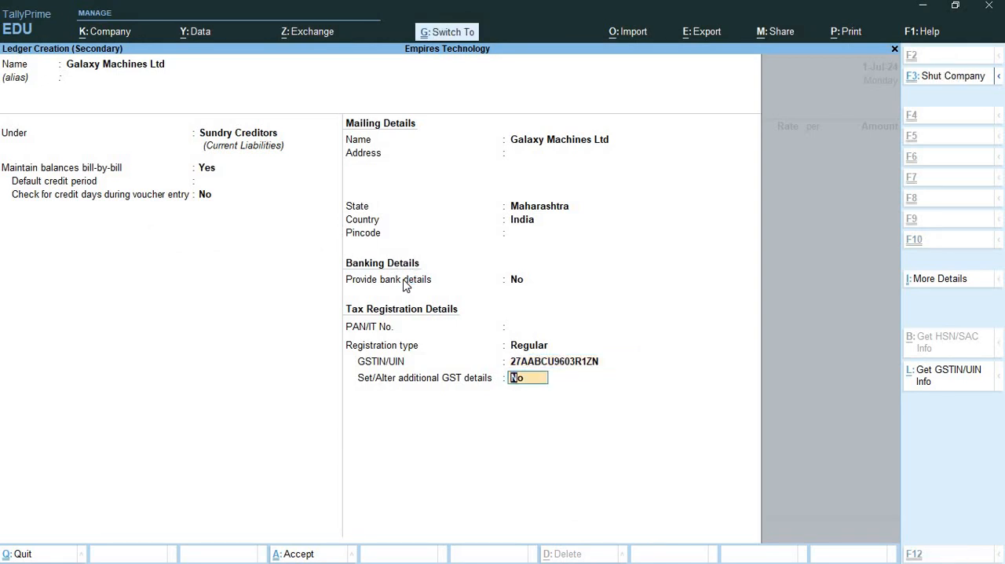
key(ctrl+a)
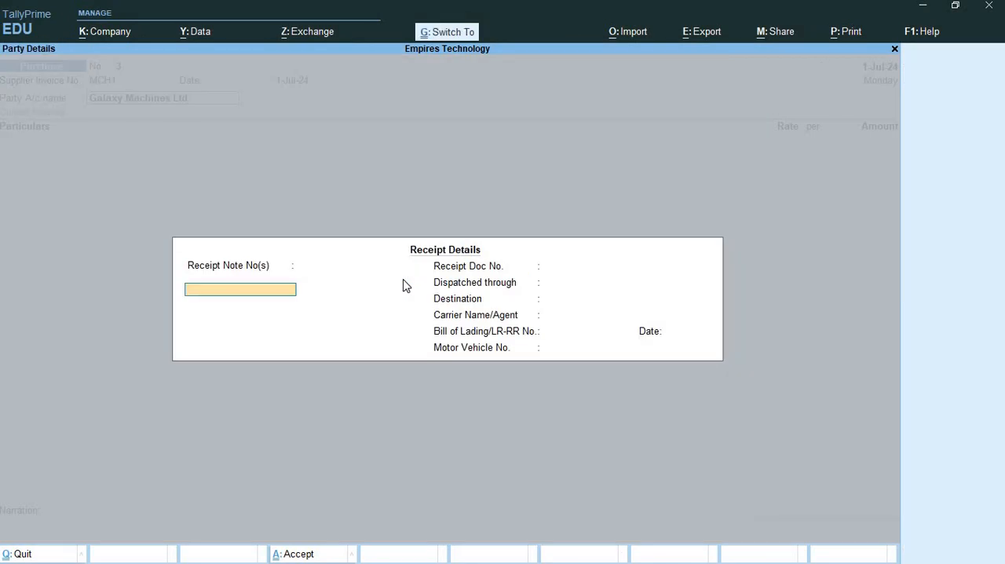
key(ctrl+a)
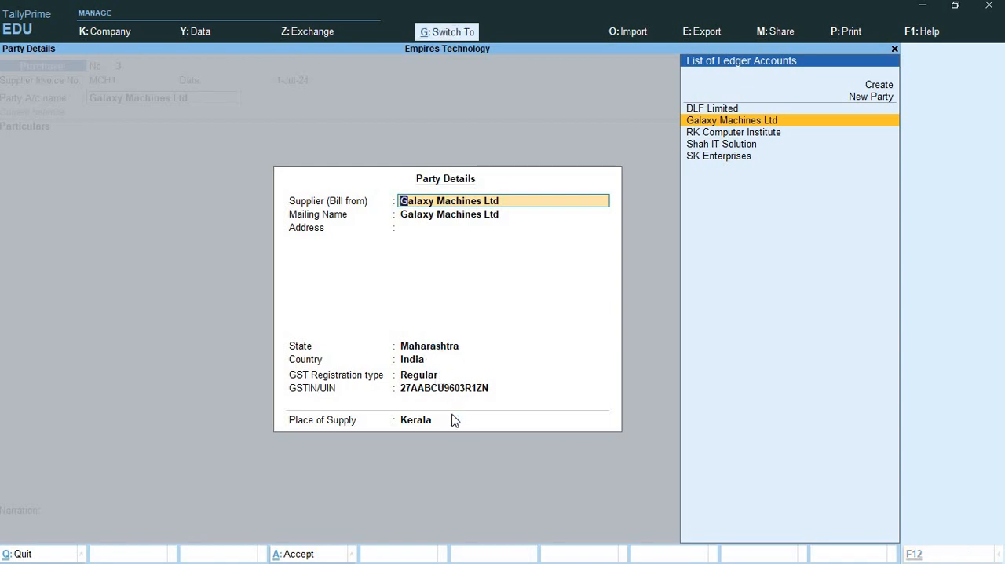
key(ctrl+a)
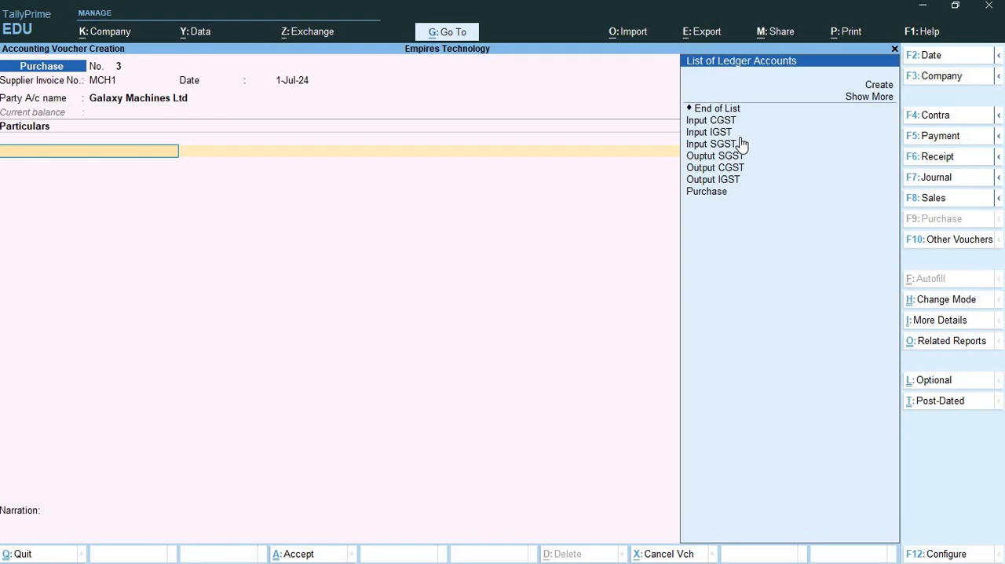
- Create a ledger named Machinery under Fixed Assets, keeping assessable value calculation Not Applicable and GST applicability Applicable
click(872, 86)
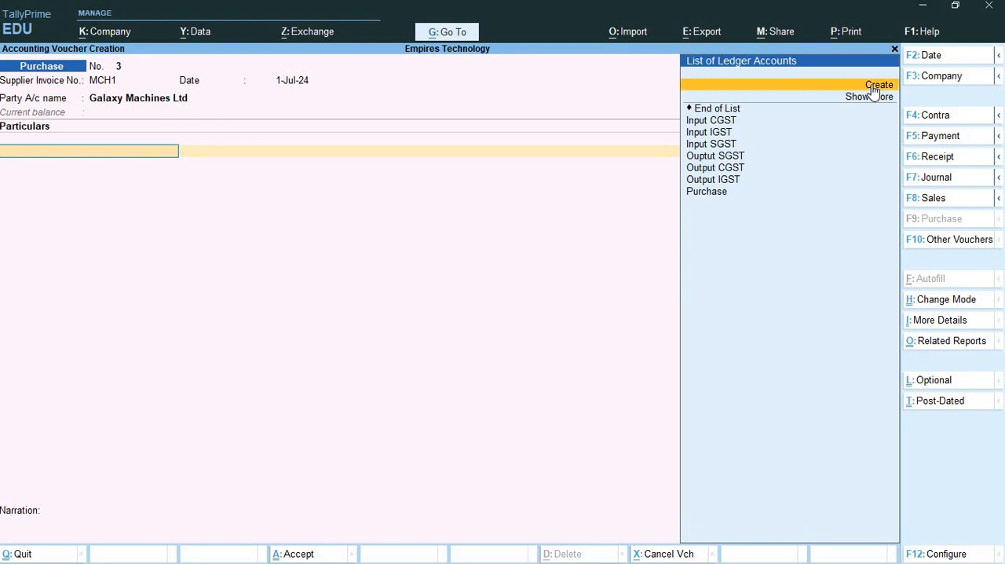
click(873, 86)
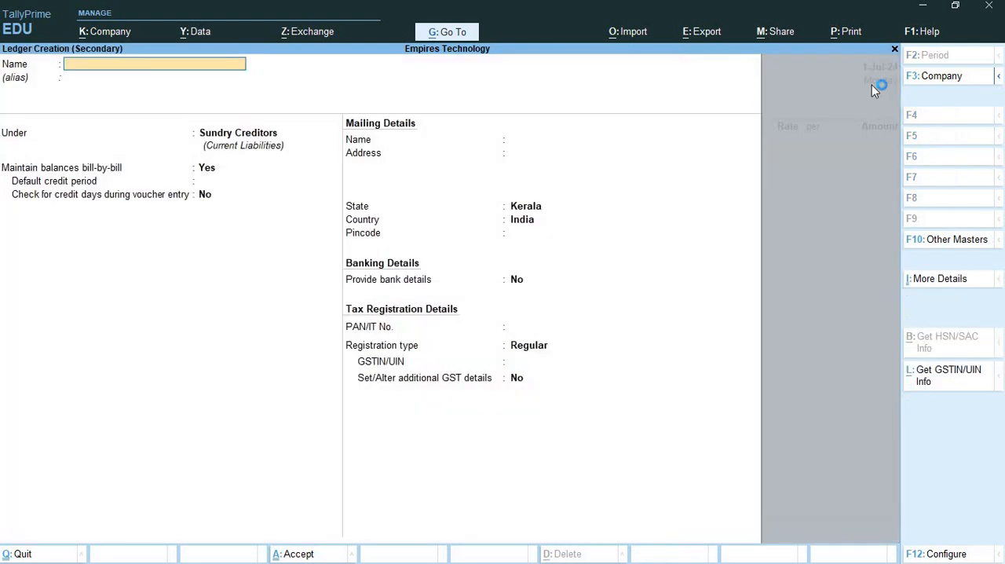
text(Machinery)
key(Return)
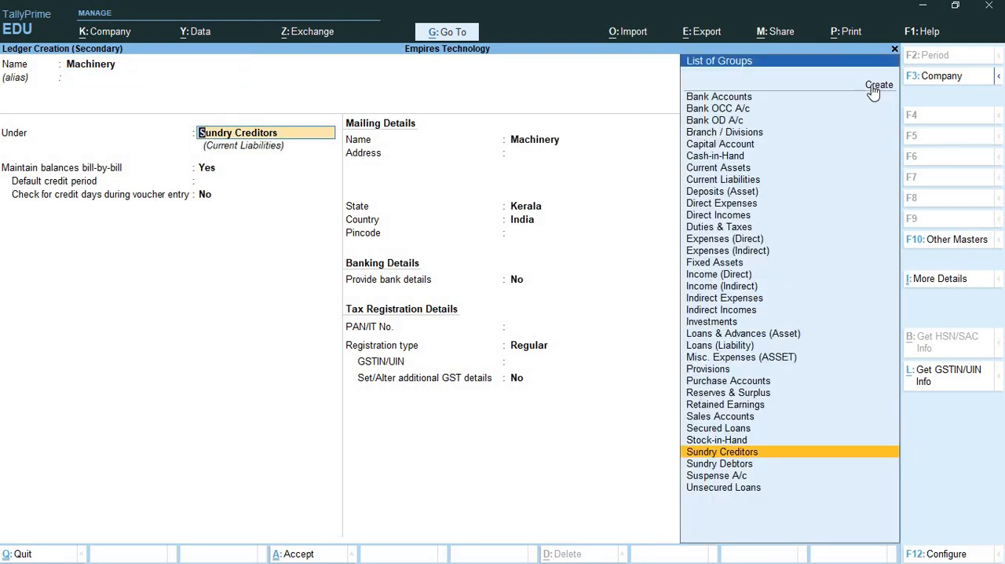
text(Fix)
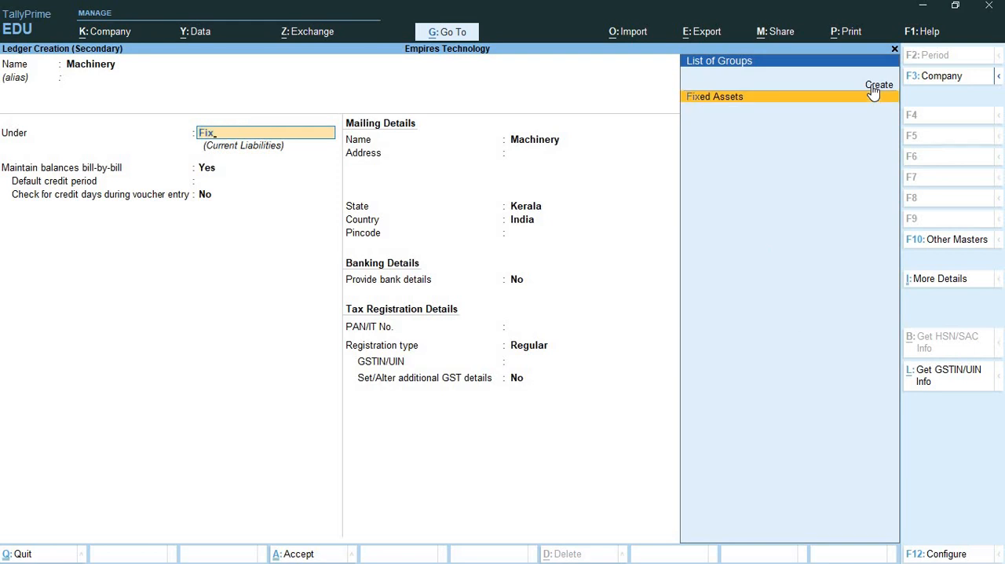
key(Return)
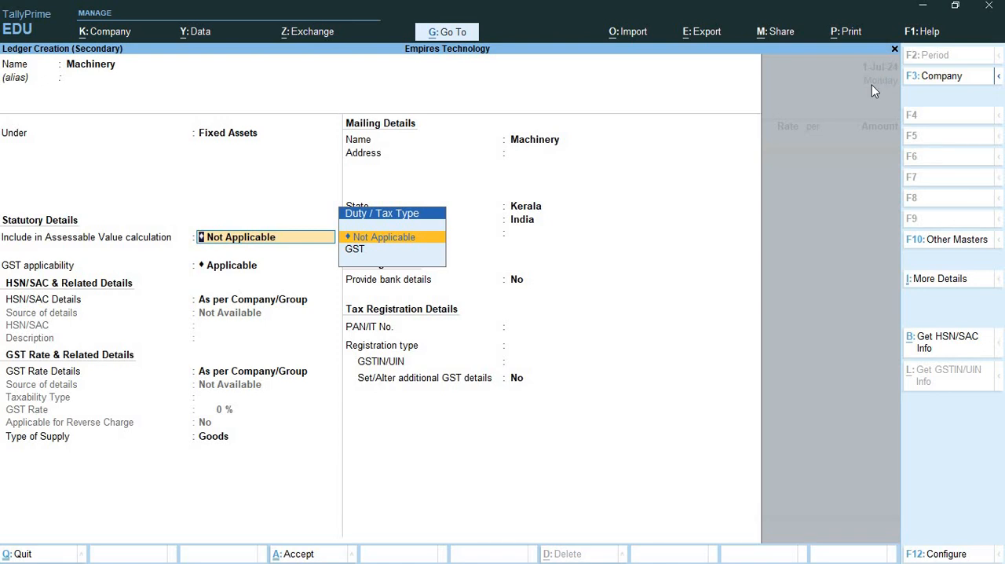
key(Return)
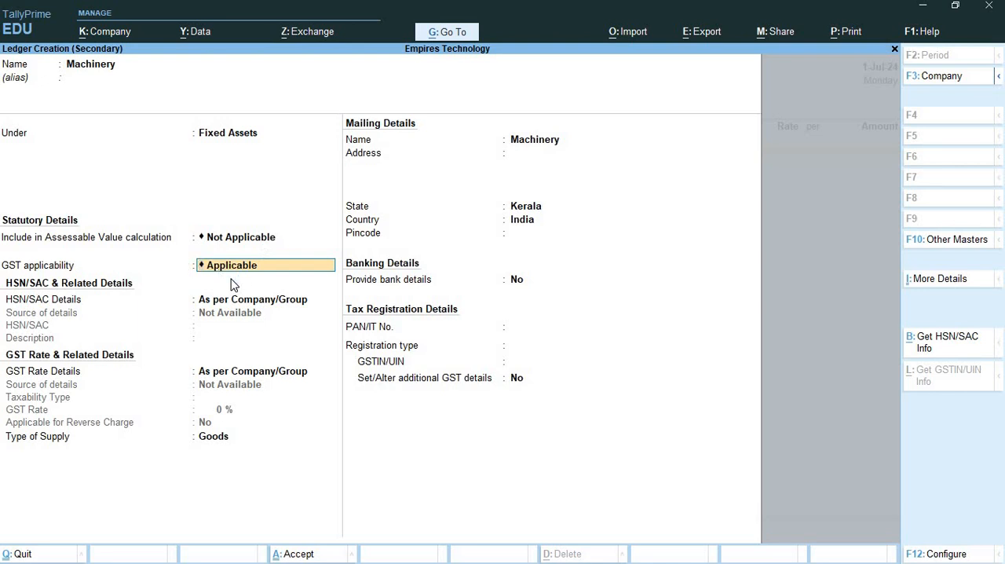
key(Return)
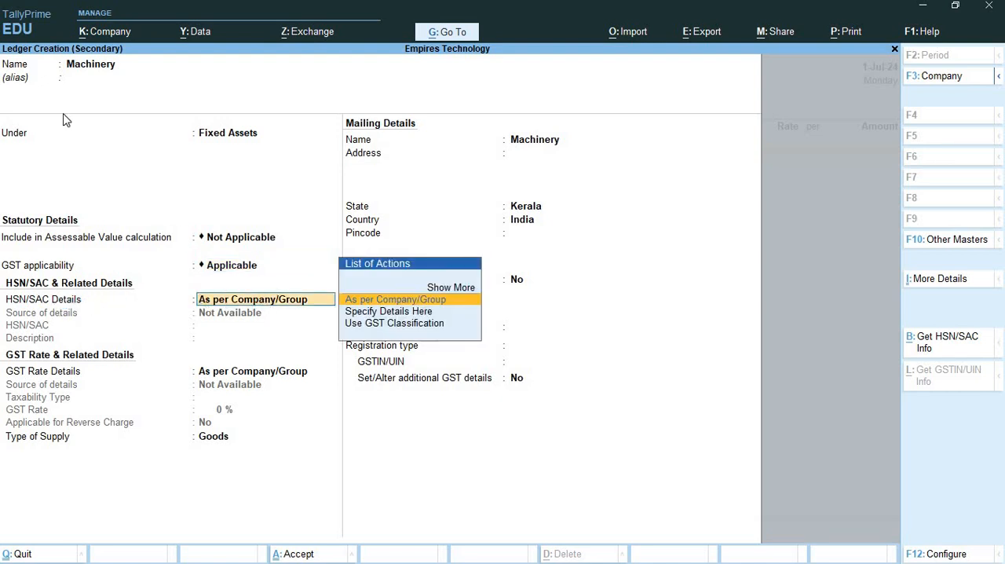
- Check the Machinery ledger details in Exercise 2 in Word, and specify HSN/SAC 9801 with the description Machinery in TallyPrime
key(alt+Tab)
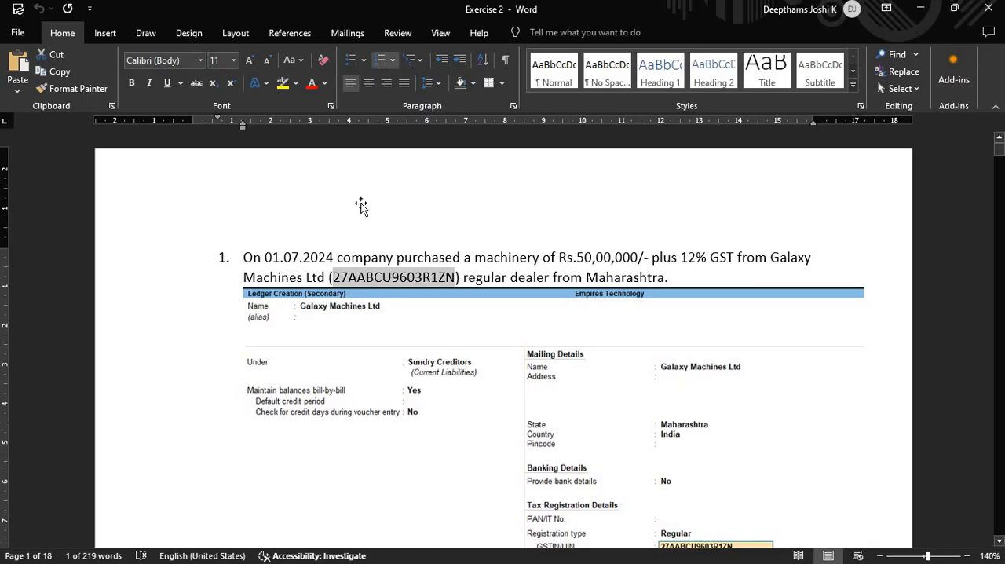
scroll(361, 204, down, 5)
scroll(362, 204, down, 10)
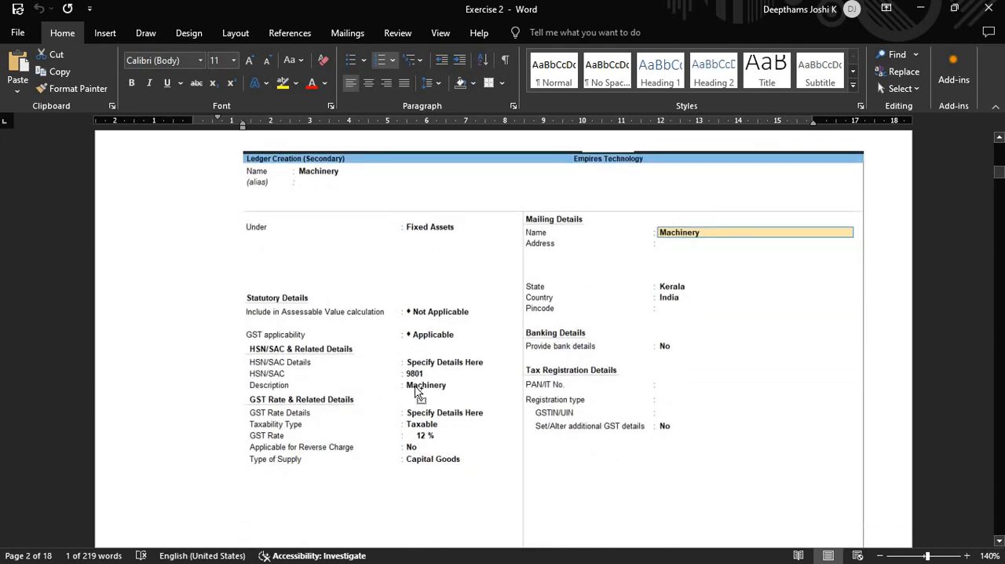
scroll(417, 391, up, 3)
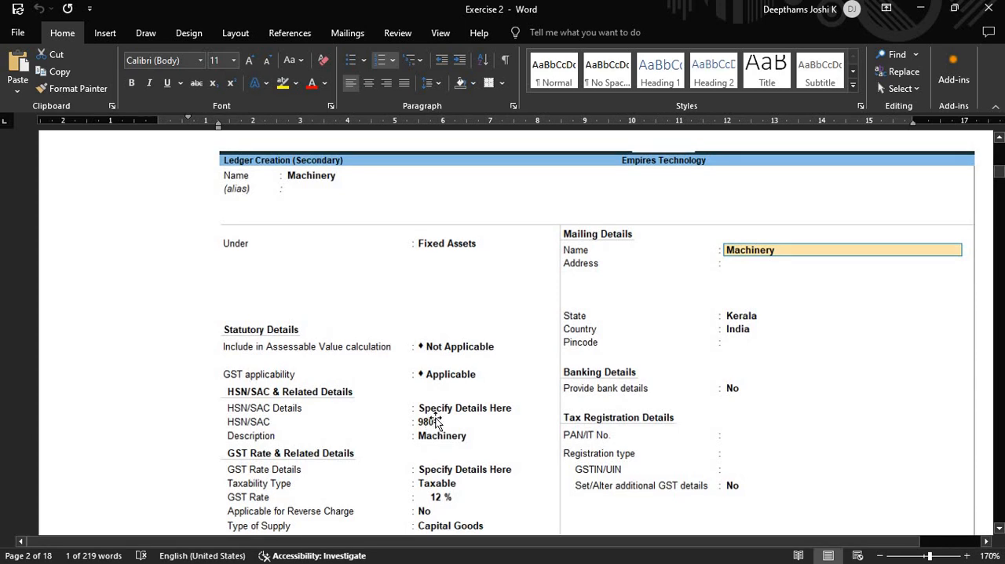
scroll(436, 422, down, 2)
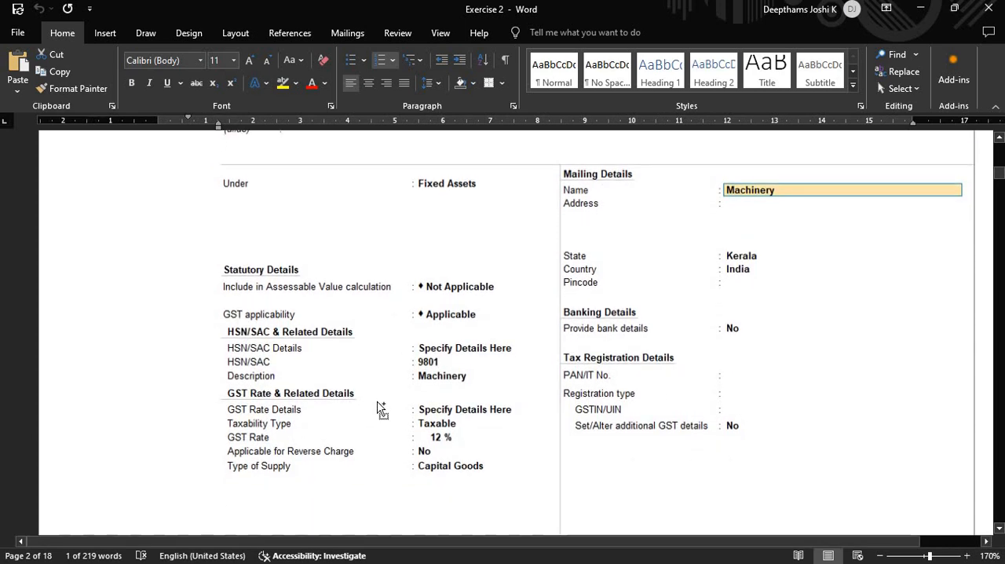
scroll(377, 408, up, 3)
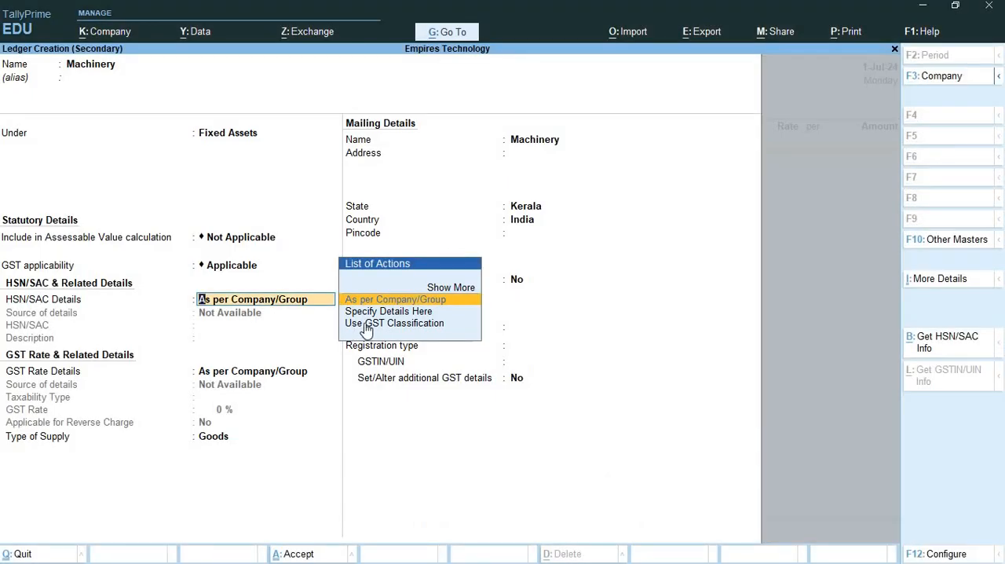
click(373, 315)
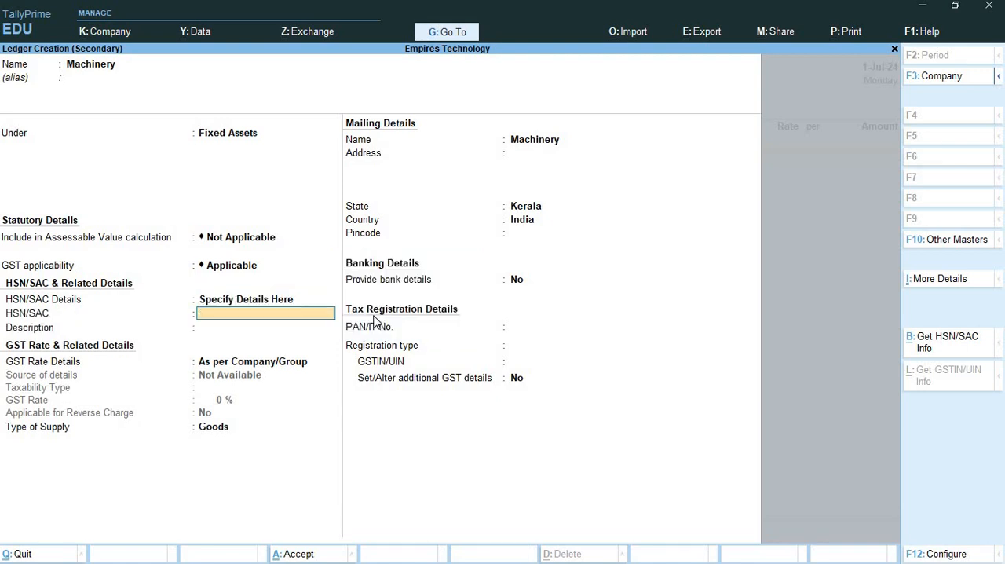
text(9801)
key(Return)
text(Machinery)
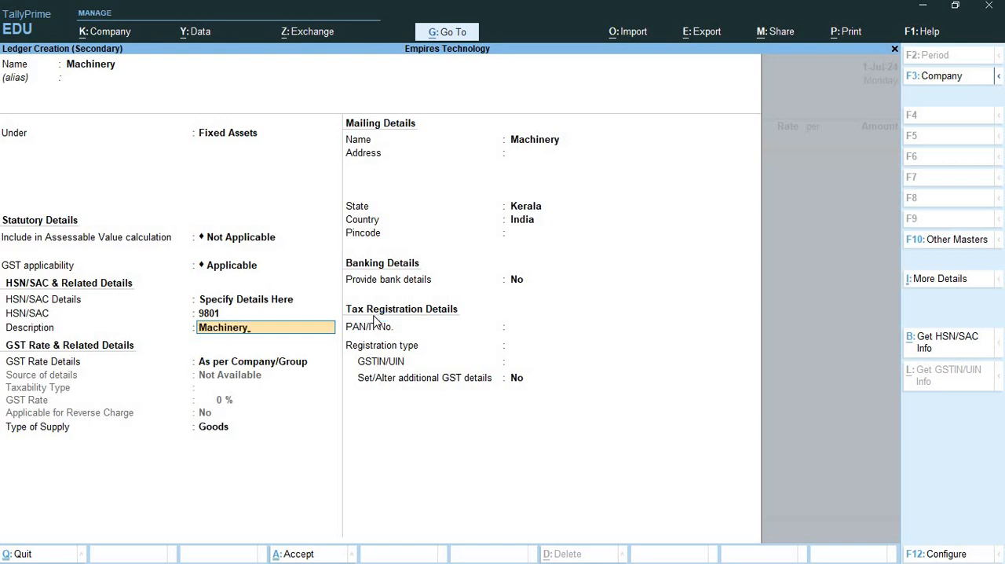
key(Return)
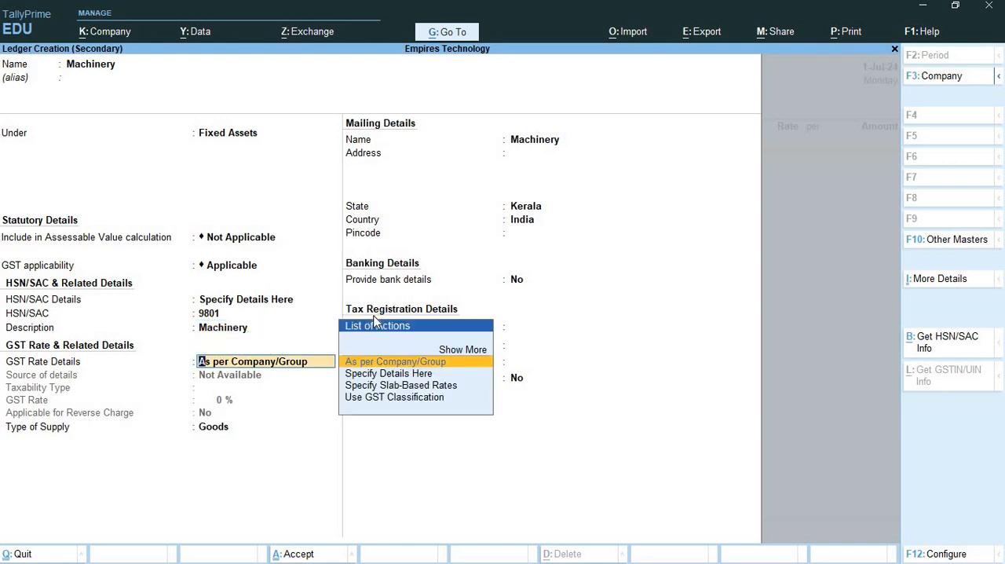
- Specify the Machinery ledger's GST rate details directly in the ledger as Taxable at 12%
key(Down)
key(Return)
key(Return)
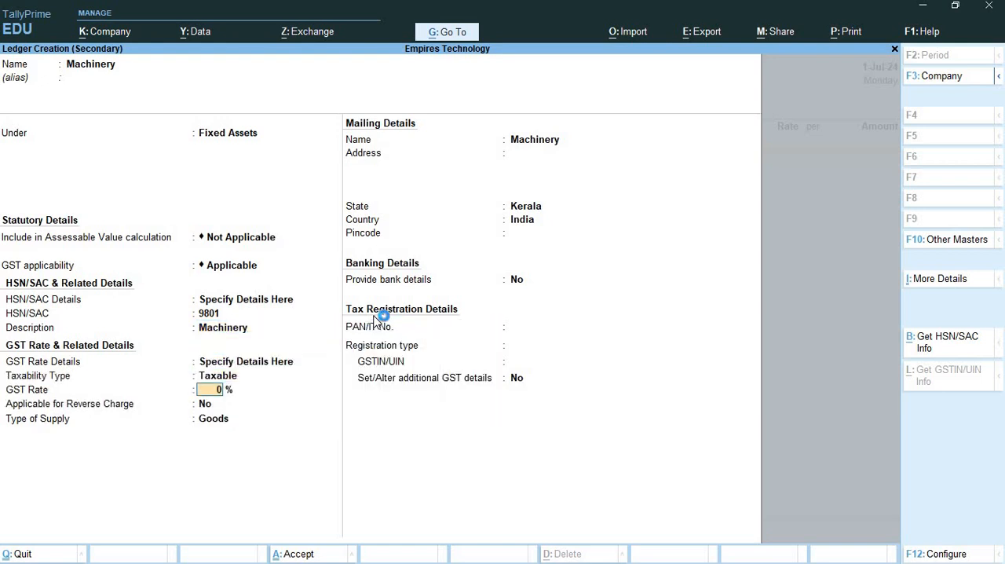
text(12)
- Keep reverse charge at No and the type of supply as Goods, and save the Machinery ledger
key(Return)
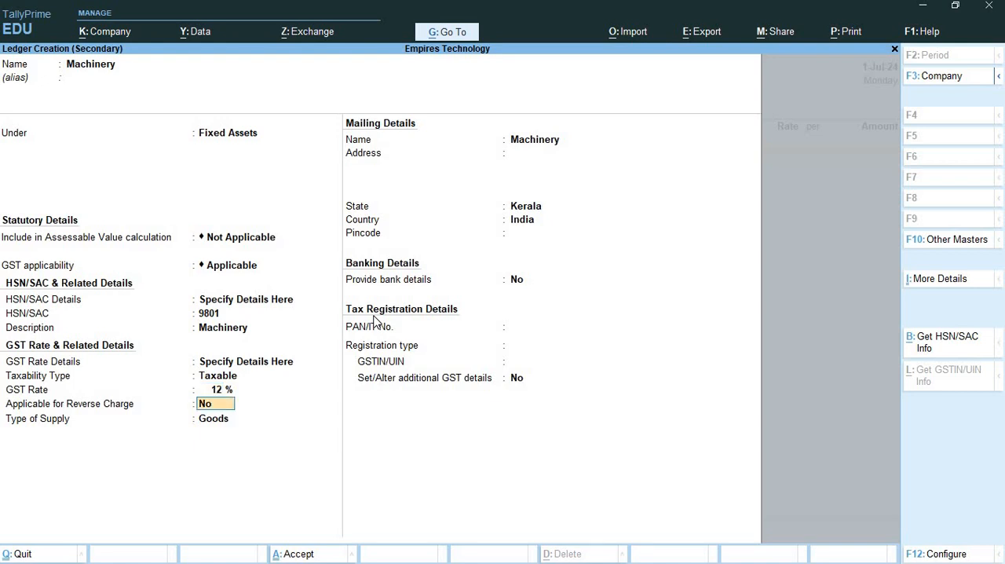
key(Return)
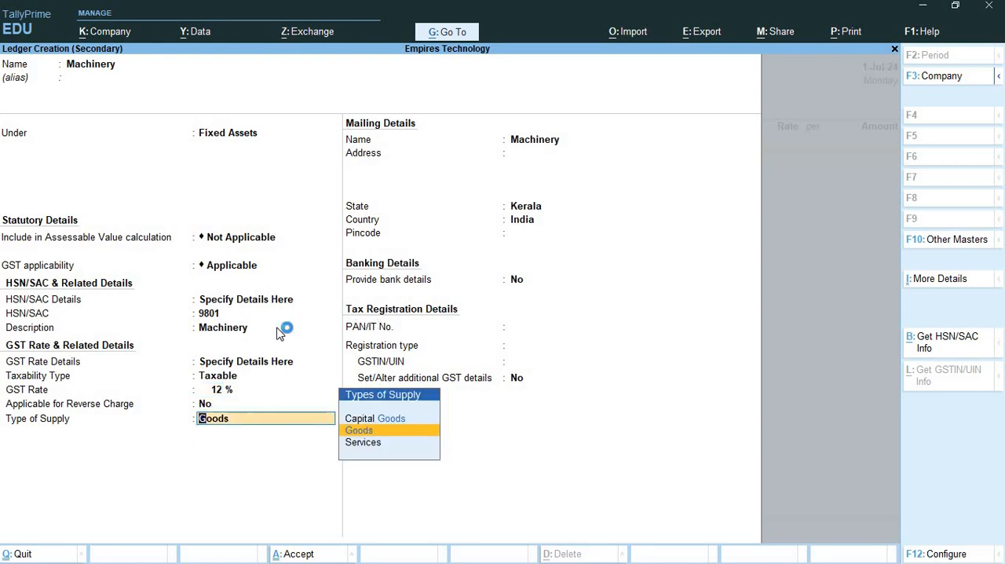
click(204, 404)
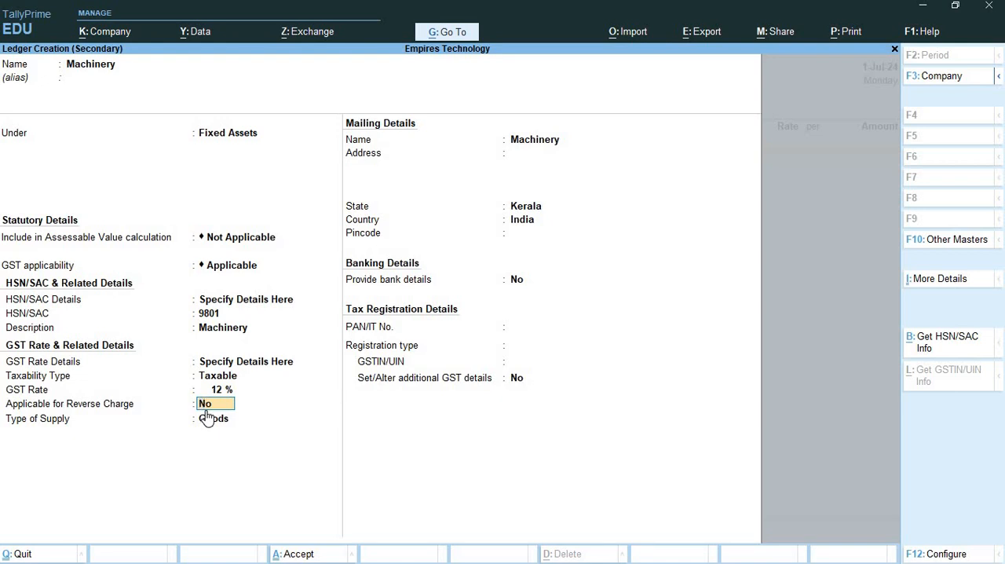
click(202, 421)
click(255, 373)
key(ctrl)
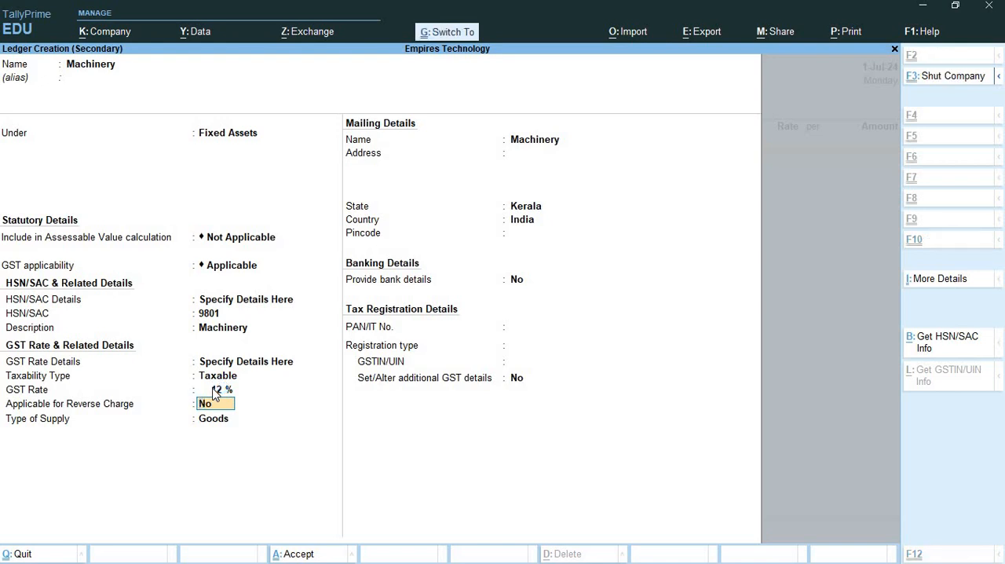
key(ctrl+a)
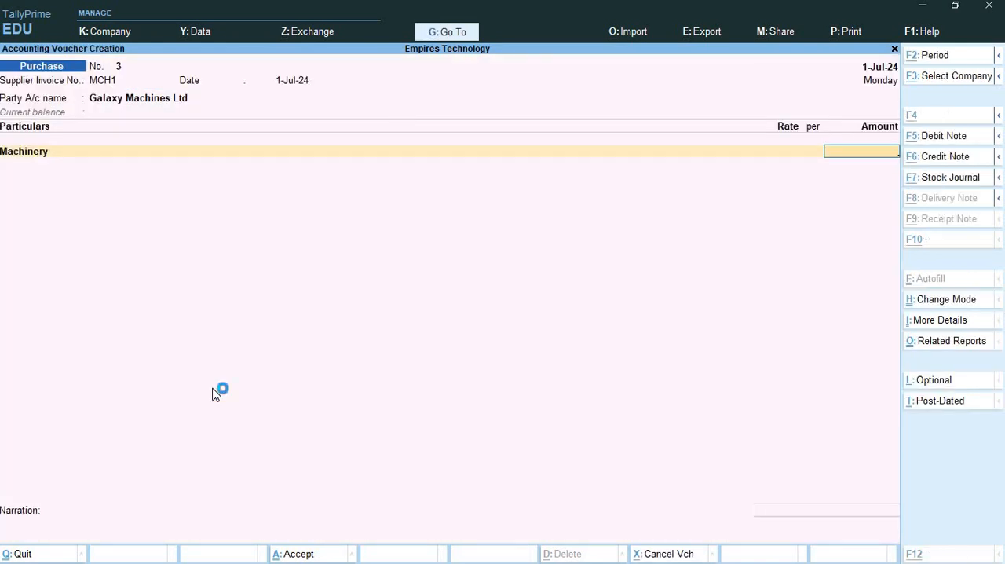
- Check the purchase price in Exercise 2 in Word and enter 5000000 as the Machinery amount in the TallyPrime voucher
key(alt+Tab)
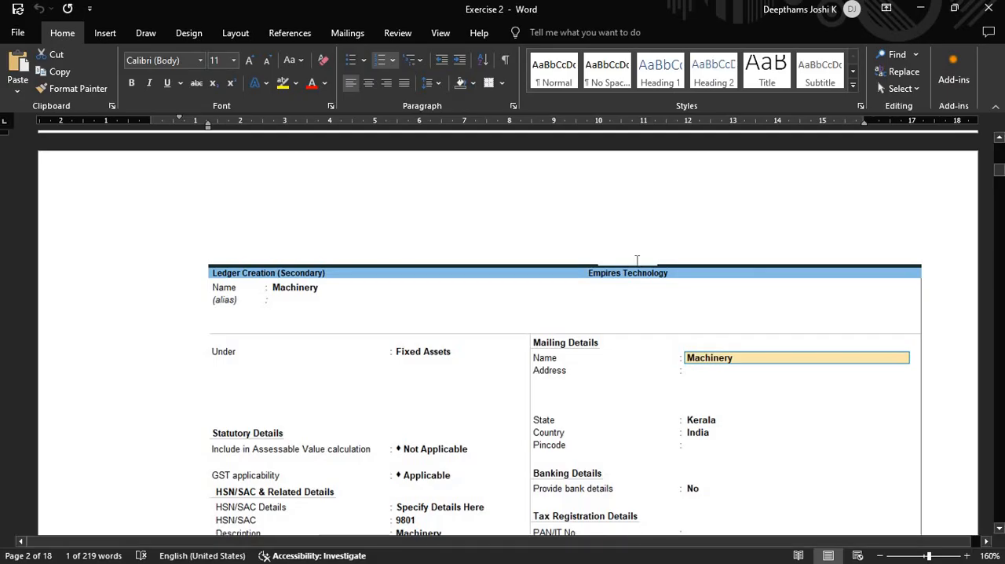
scroll(636, 264, up, 15)
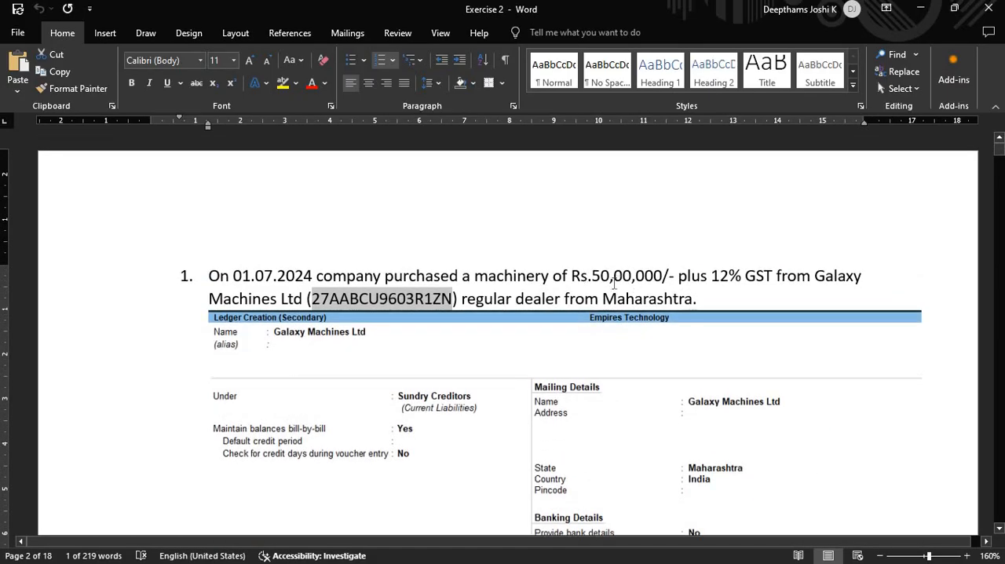
key(alt+Tab)
text(50)
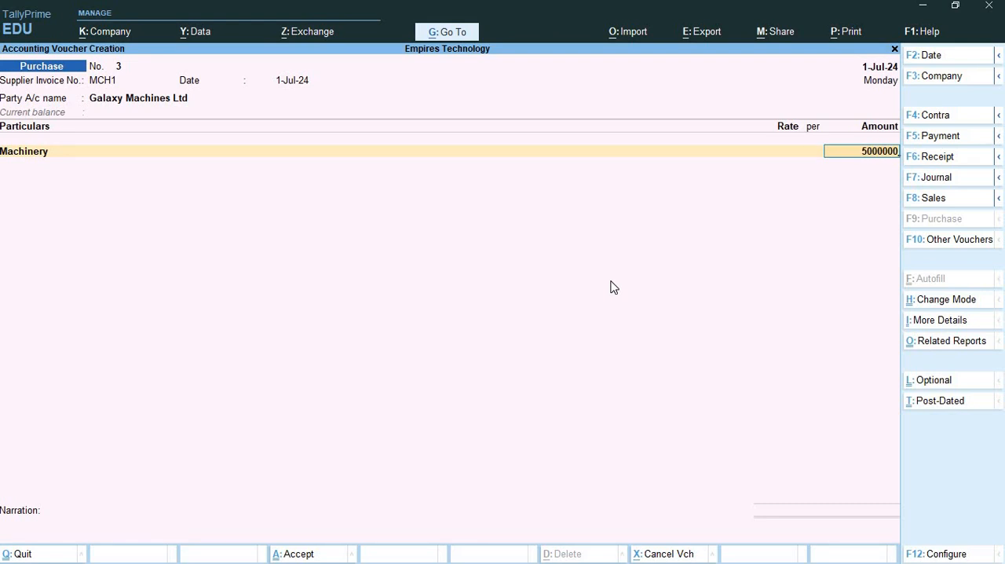
key(Return)
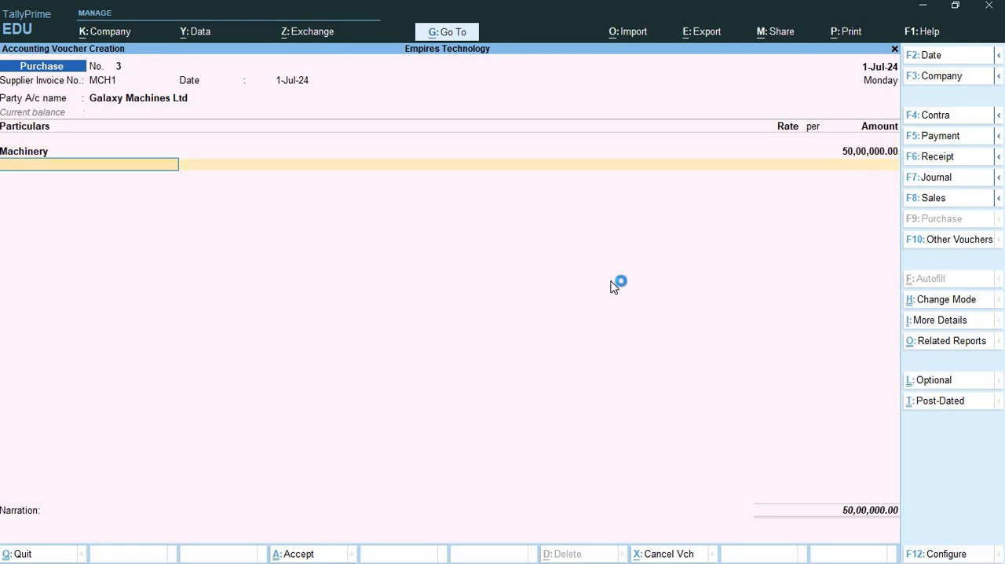
- Add the Input IGST ledger on the line below Machinery with its automatically calculated tax amount
click(77, 165)
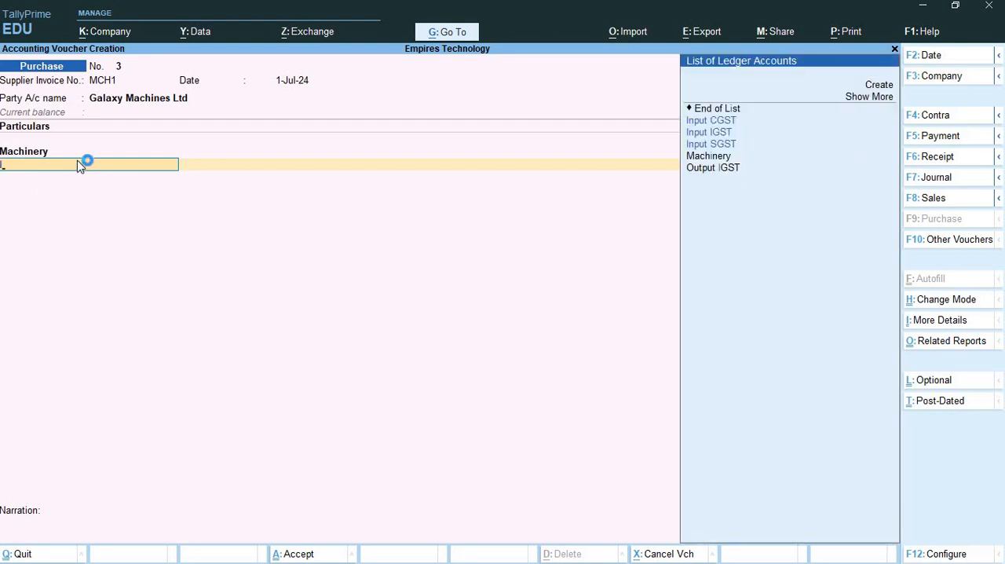
text(Inp)
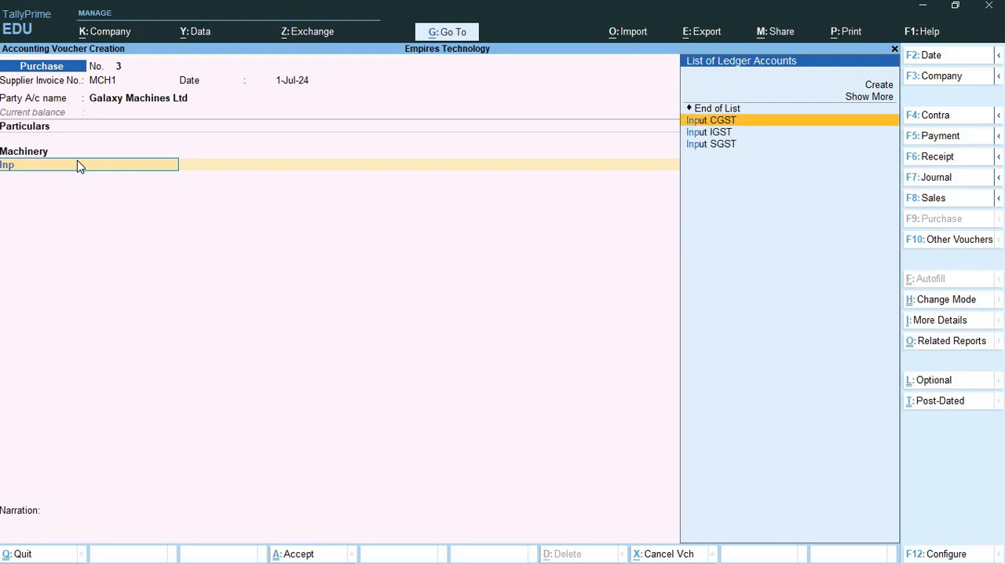
key(Return)
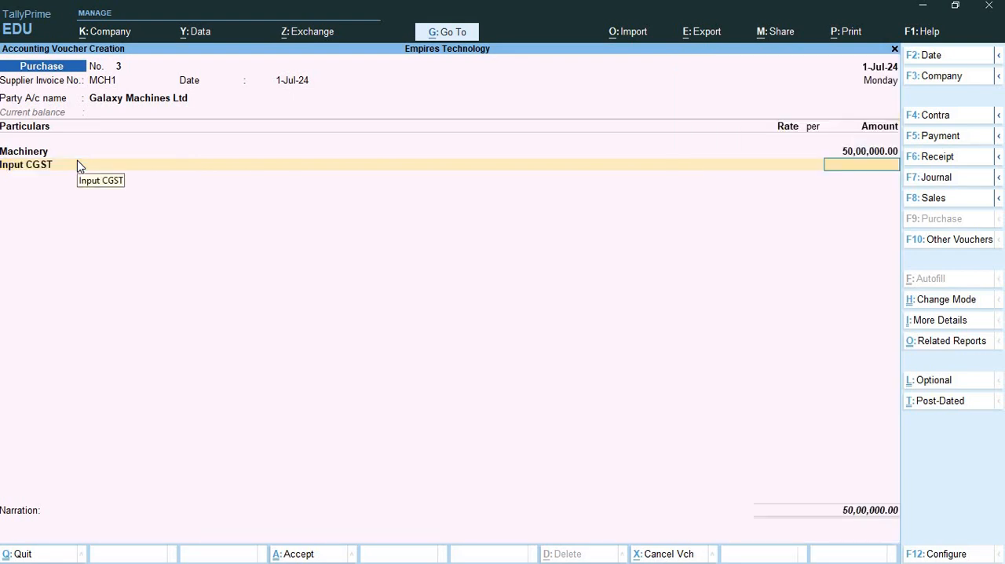
click(77, 166)
key(Down)
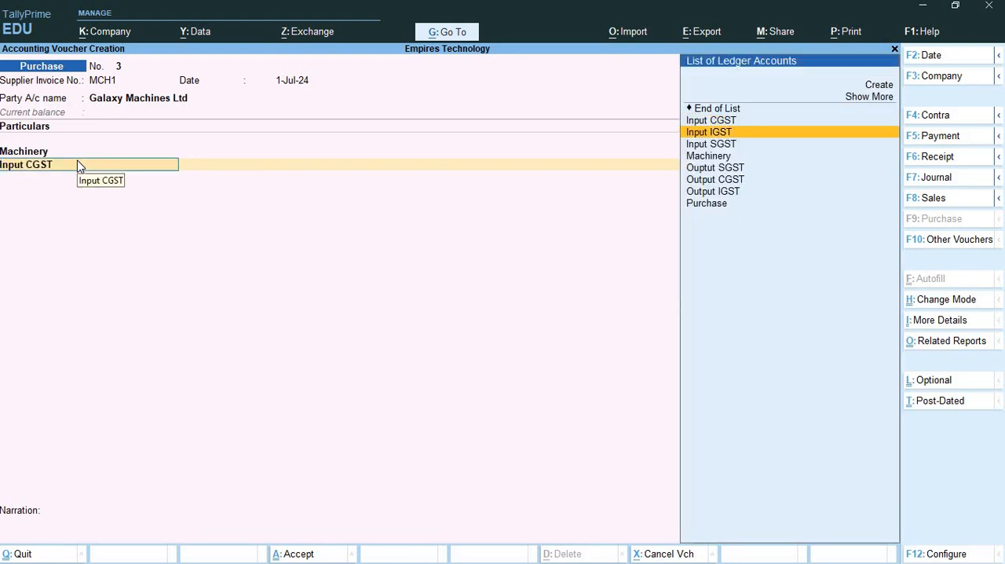
click(77, 165)
key(Return)
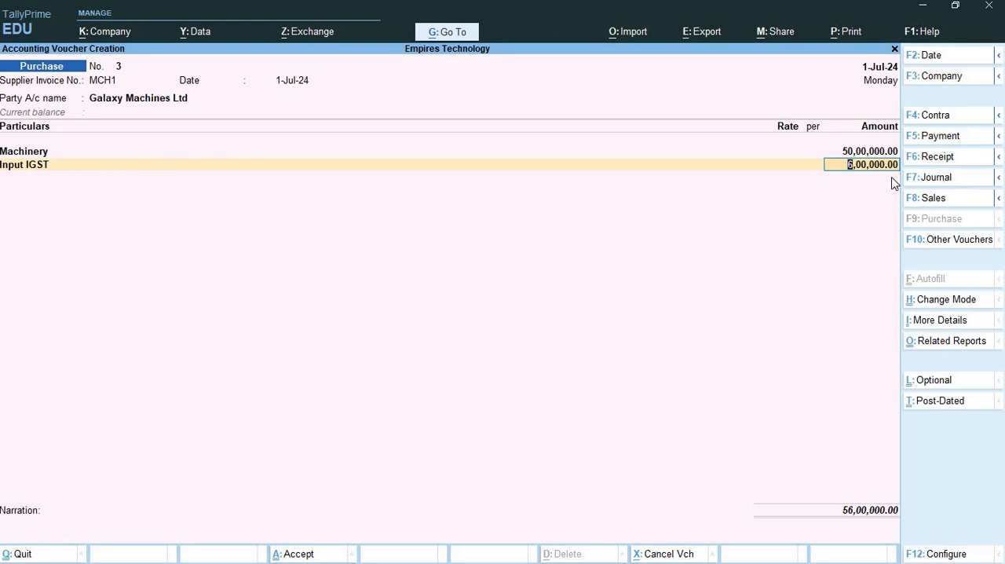
click(873, 168)
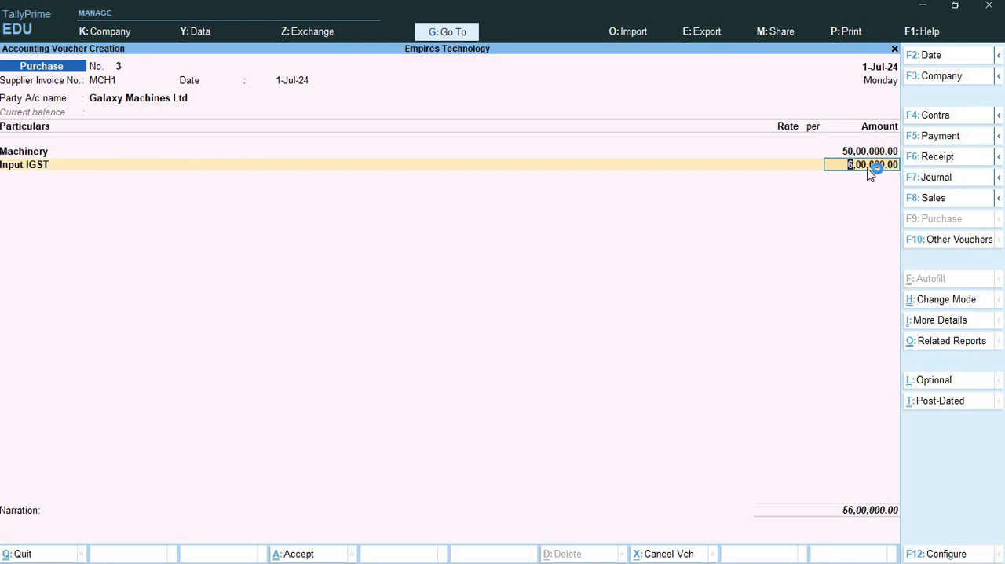
click(418, 168)
- Preview the purchase voucher's printed invoice and zoom in to examine the party details, HSN code, IGST and totals
key(ctrl+p)
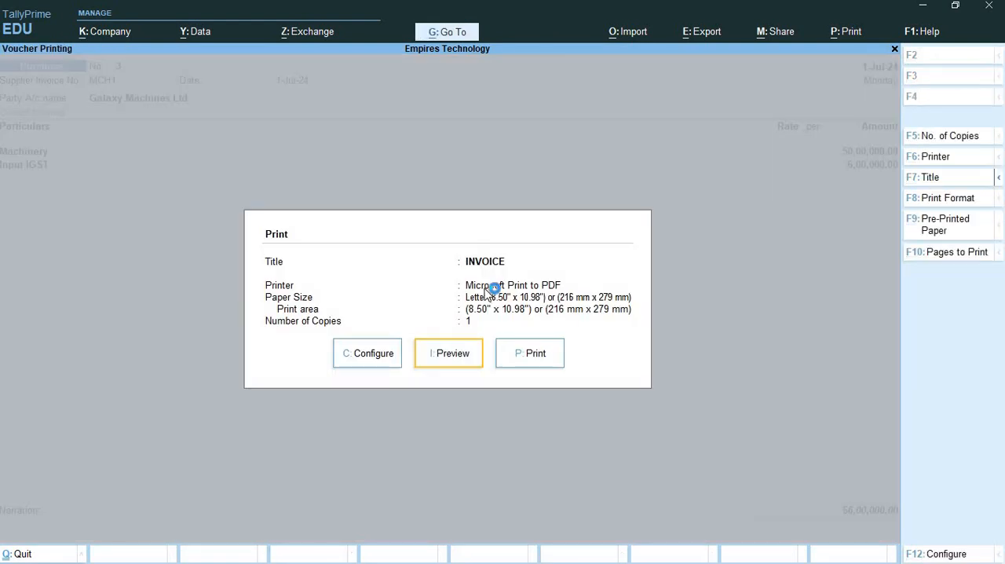
key(i)
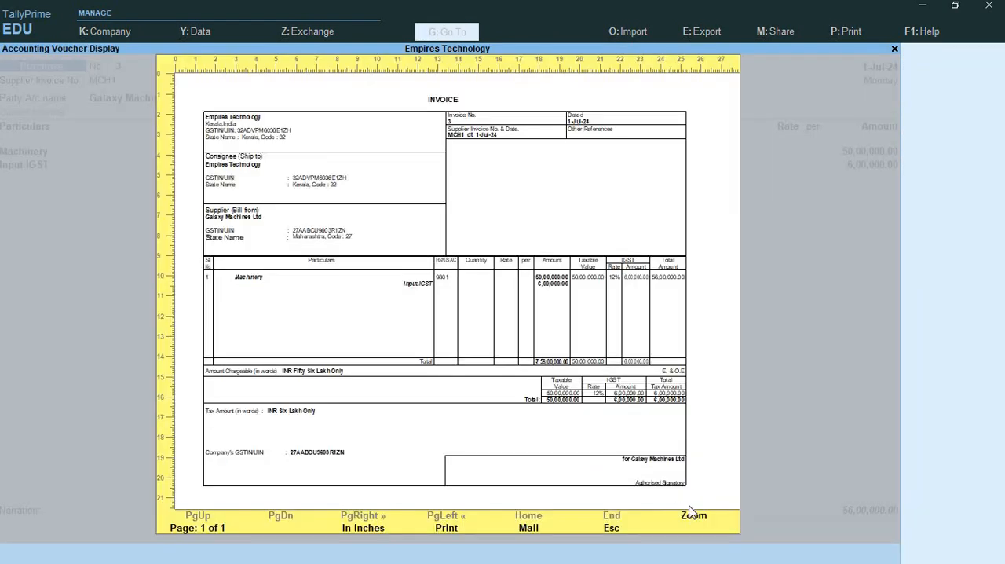
click(380, 309)
scroll(503, 271, down, 1)
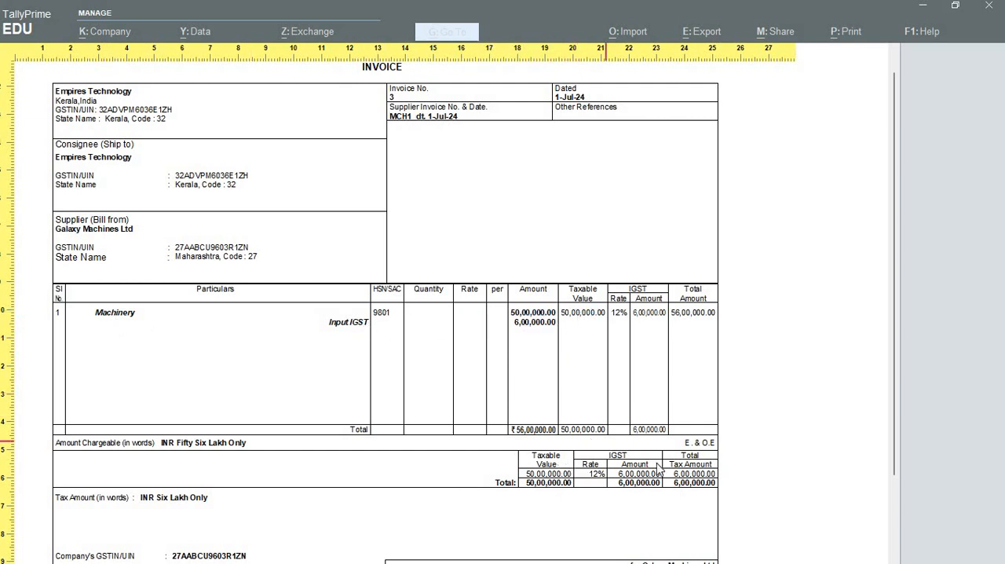
scroll(642, 469, down, 1)
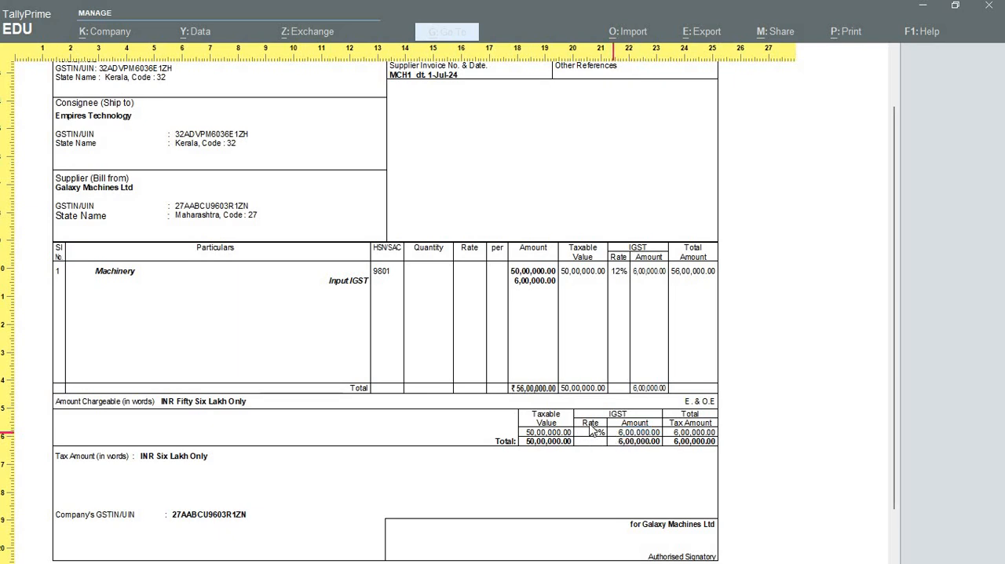
scroll(669, 190, up, 1)
click(669, 190)
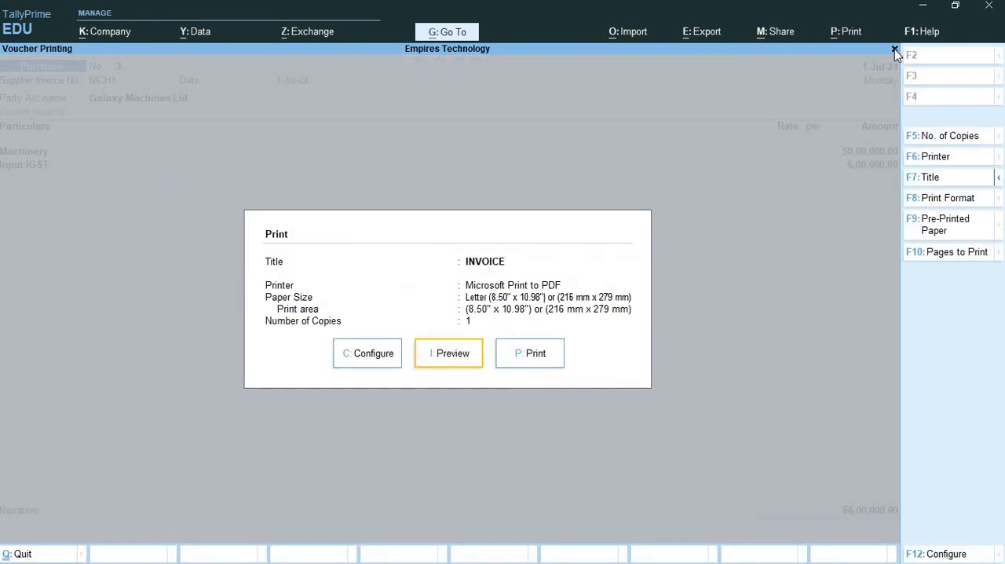
- Close the invoice preview, save the Galaxy Machines Ltd purchase voucher and leave voucher creation
click(895, 50)
key(Escape)
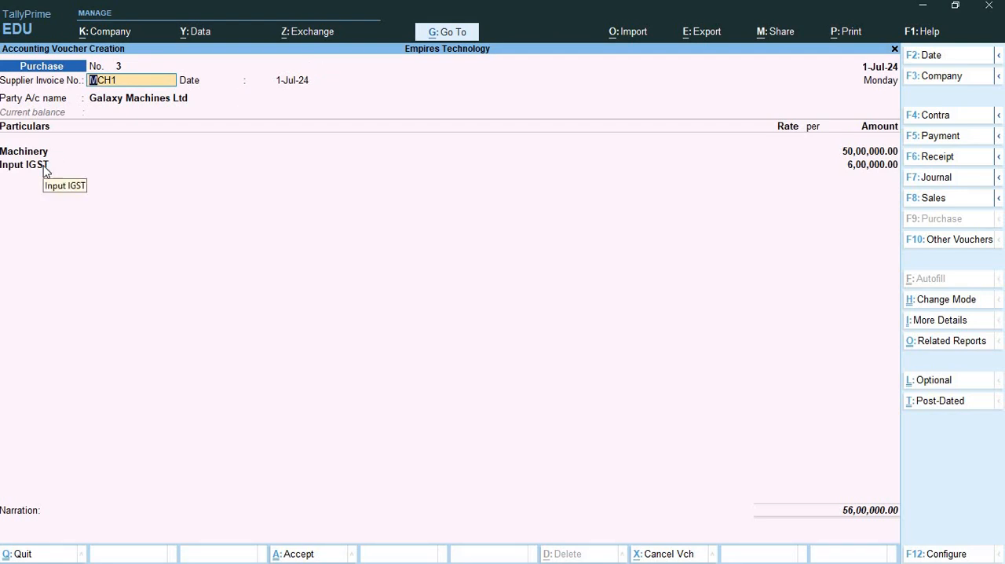
key(ctrl)
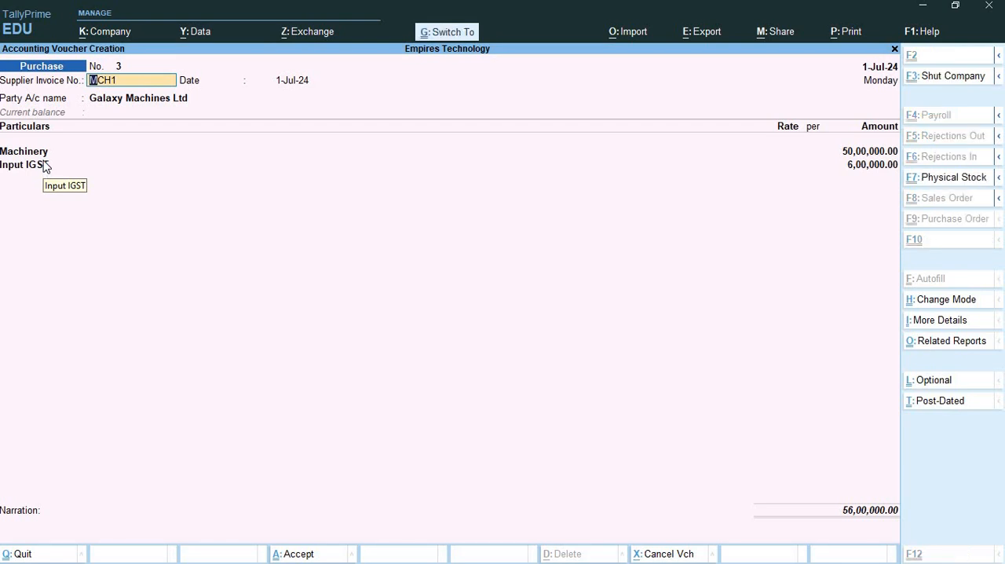
key(ctrl+a)
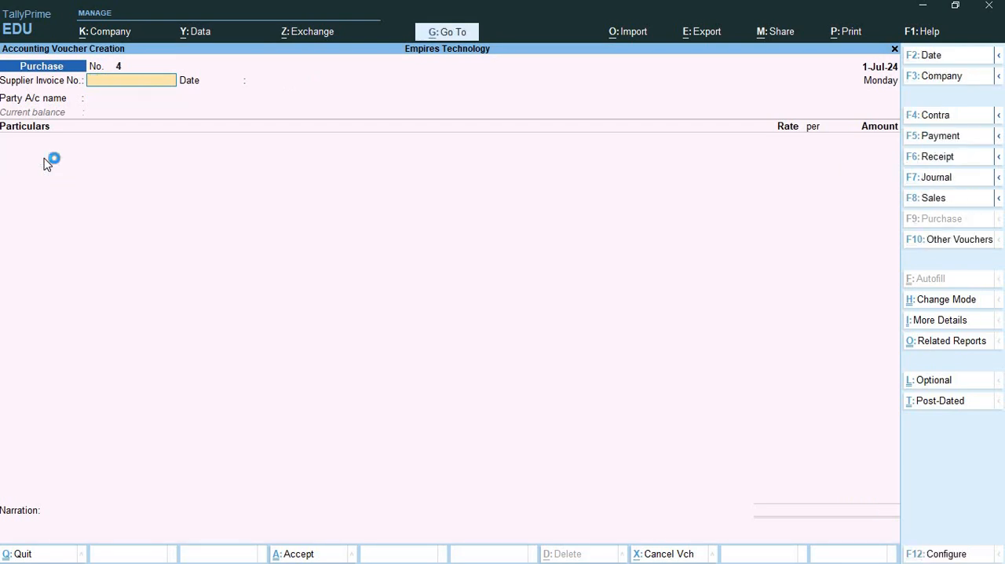
click(894, 50)
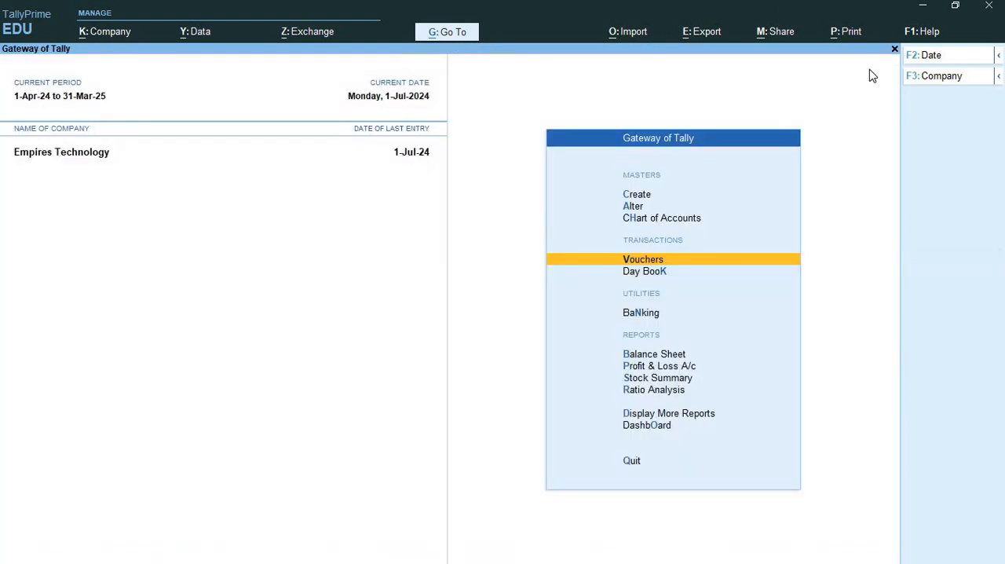
- Open the GSTR-3B report and set its period from 1-7-2024 to 31-7-2024
click(674, 415)
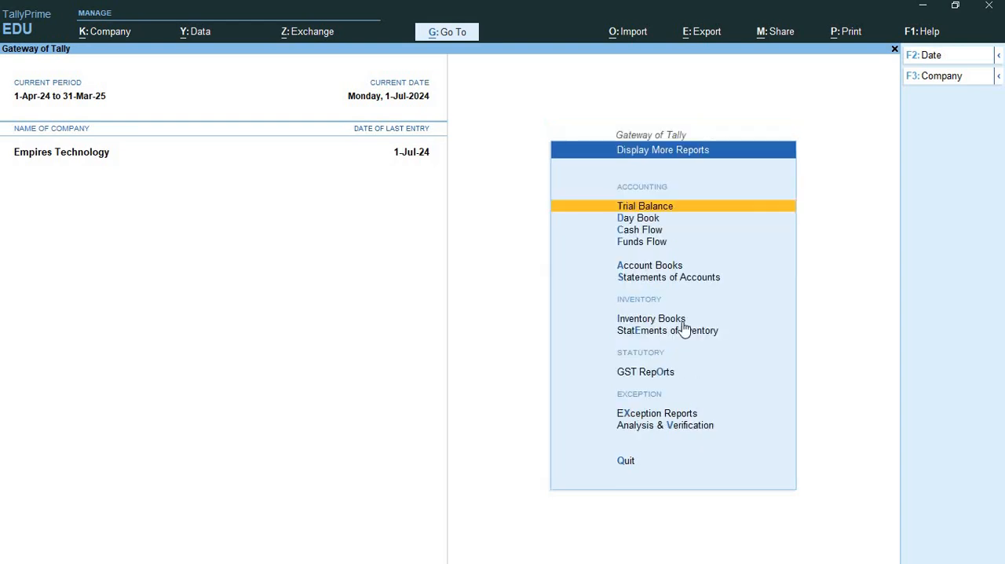
click(658, 374)
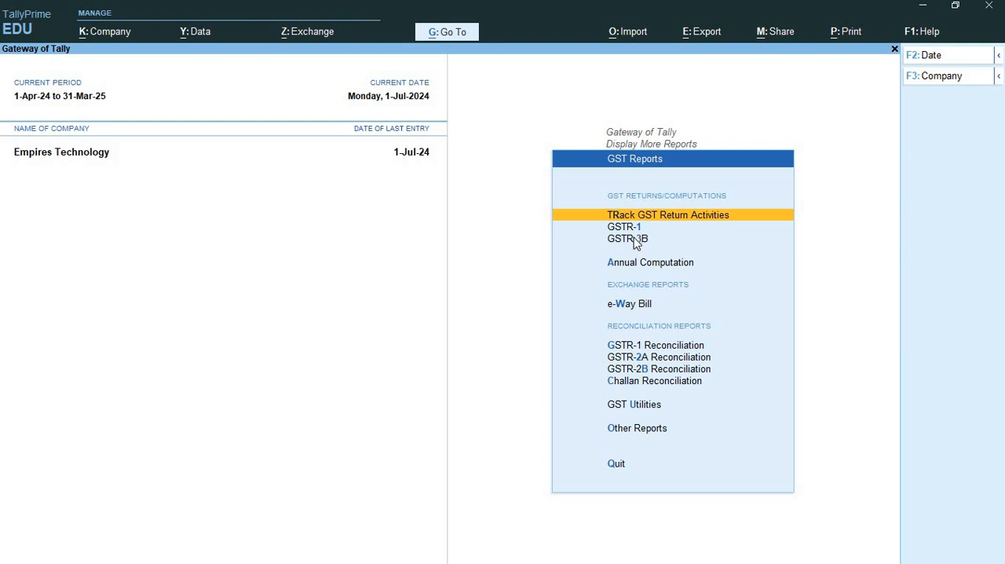
click(636, 239)
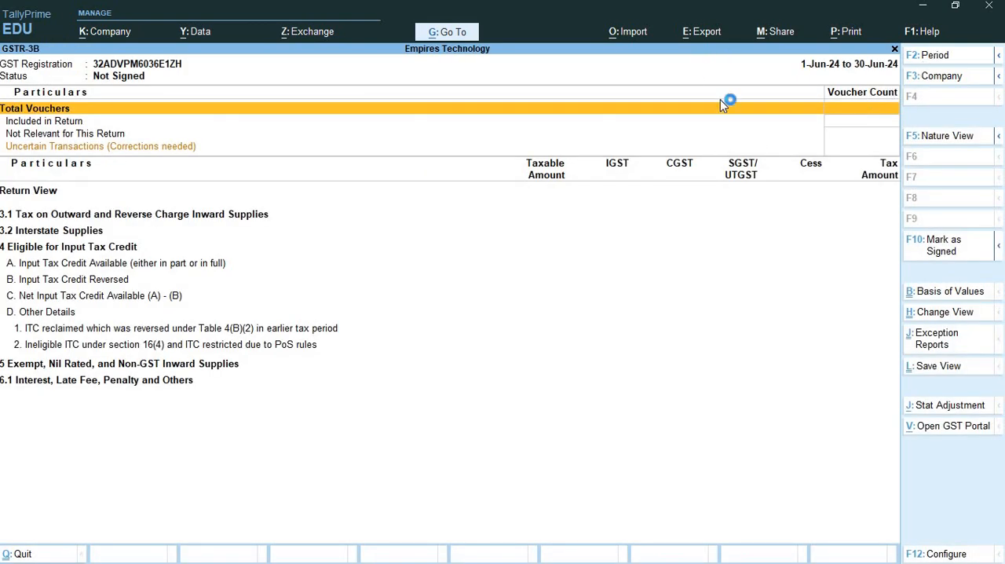
click(934, 56)
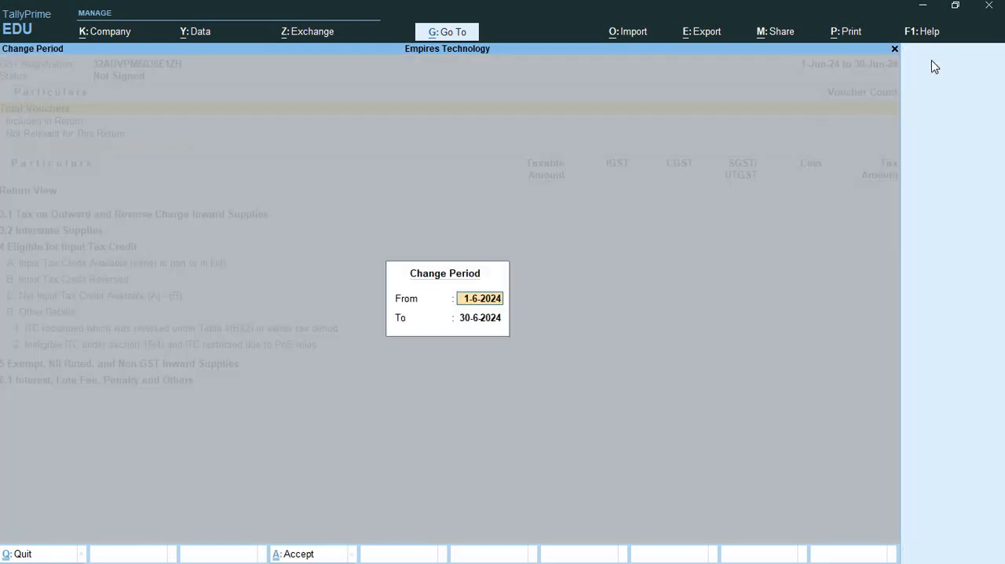
text(1-7)
key(Return)
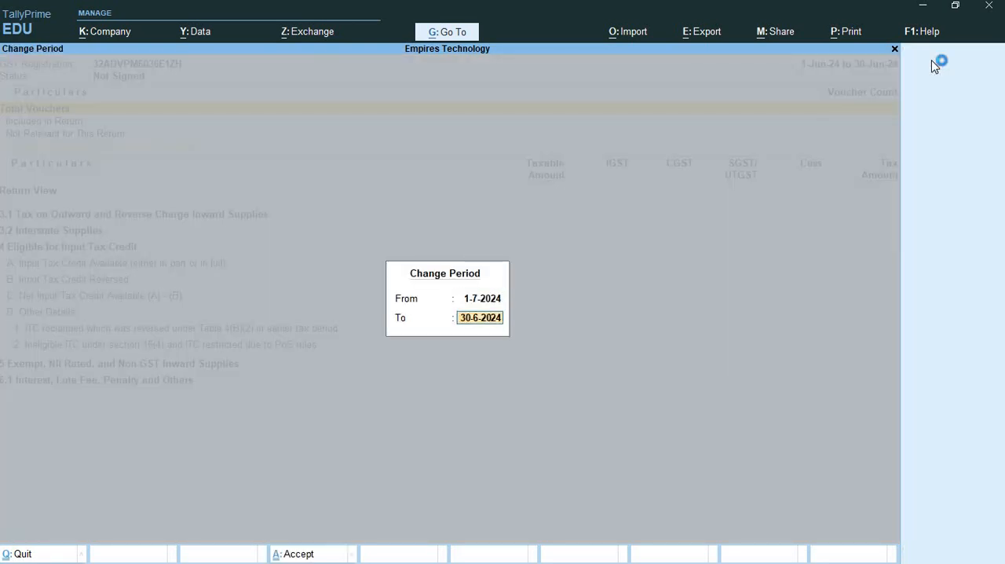
text(31-7)
key(Return)
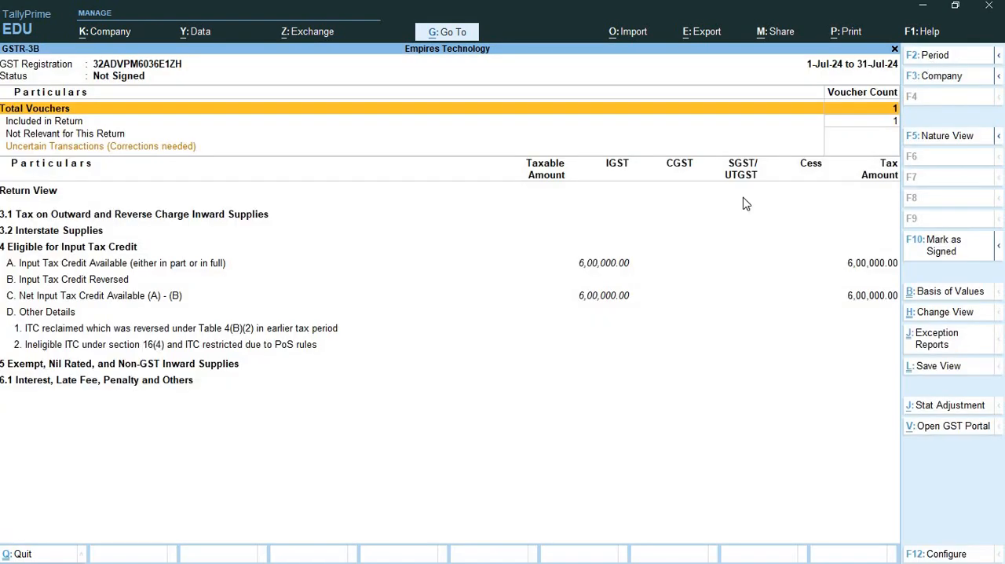
- Check the IGST under Input Tax Credit Available in the GSTR-3B report, and return to the Gateway of Tally
click(603, 267)
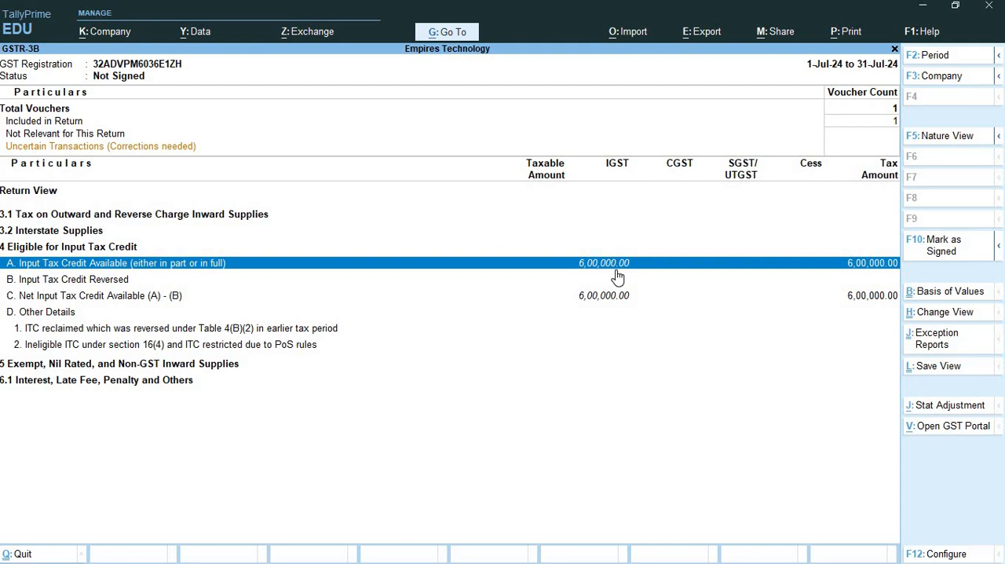
click(895, 52)
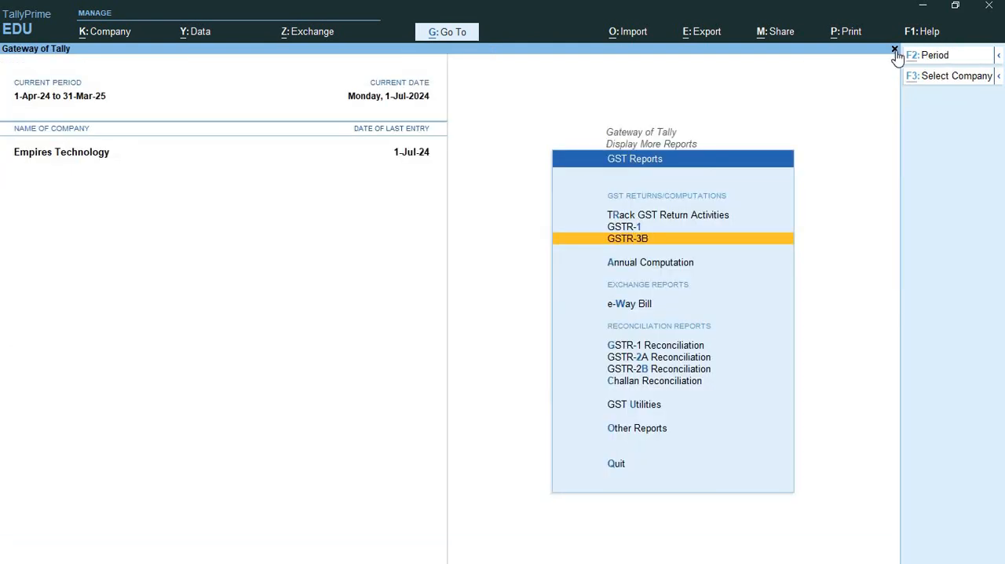
click(895, 51)
click(895, 52)
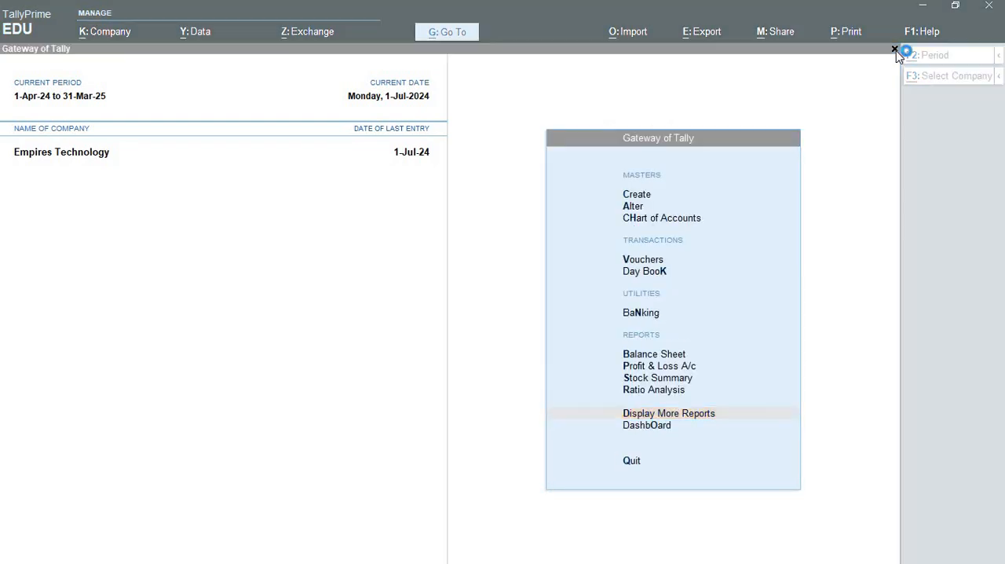
- Switch to Exercise 2 in Word and examine task 3's supplier and the HP Pavilion computers' quantity and rate
key(alt+Tab)
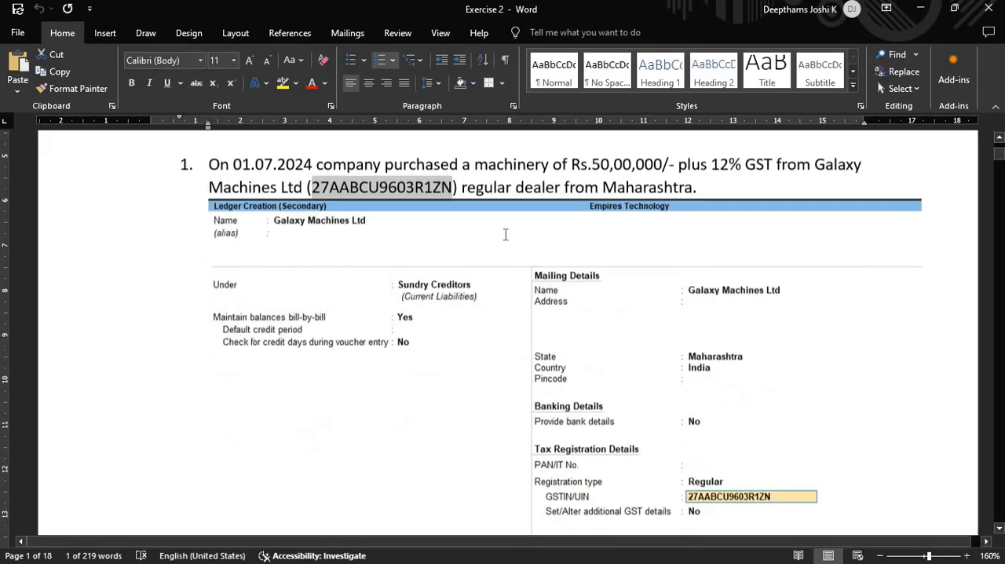
scroll(424, 306, down, 10)
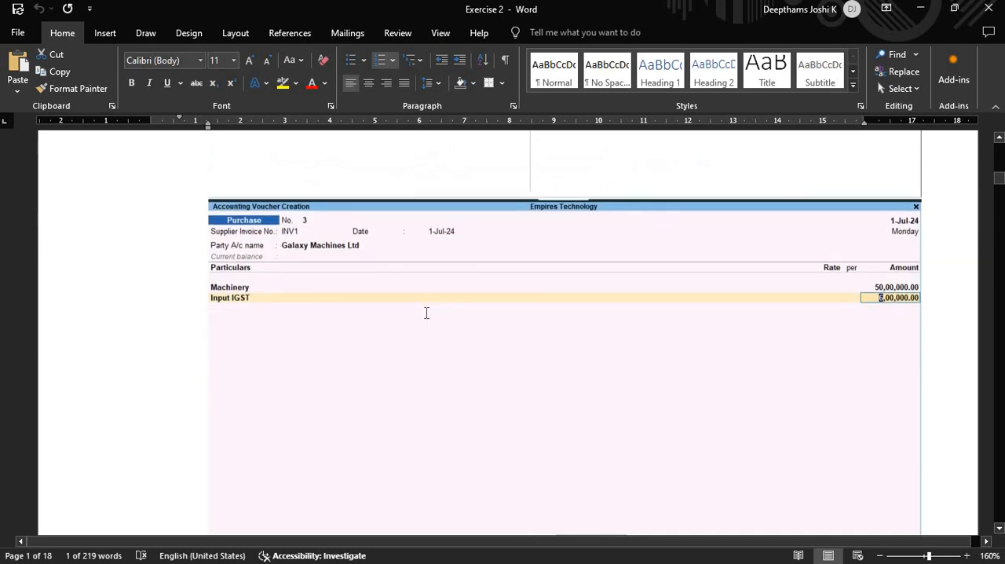
scroll(426, 313, down, 10)
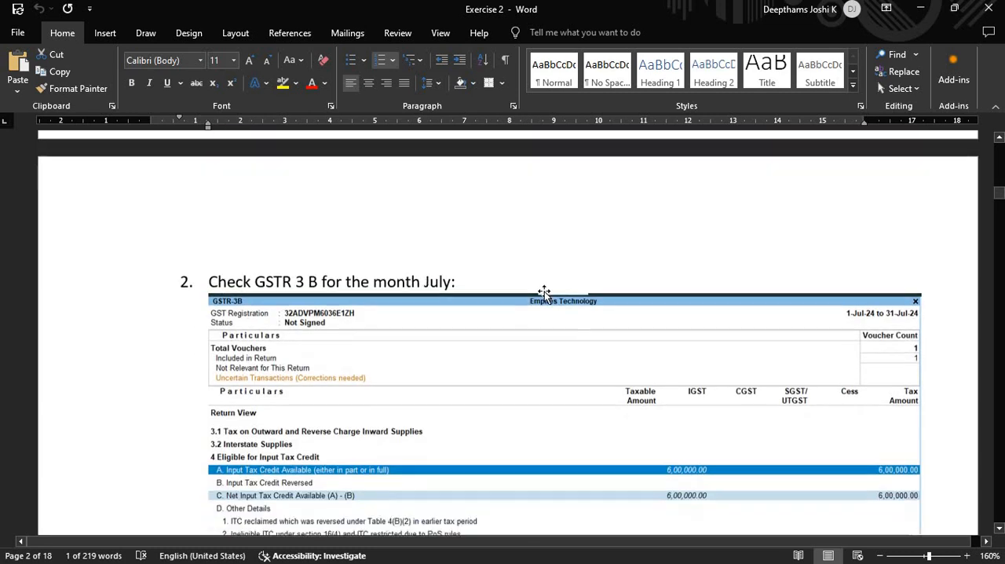
scroll(545, 292, down, 6)
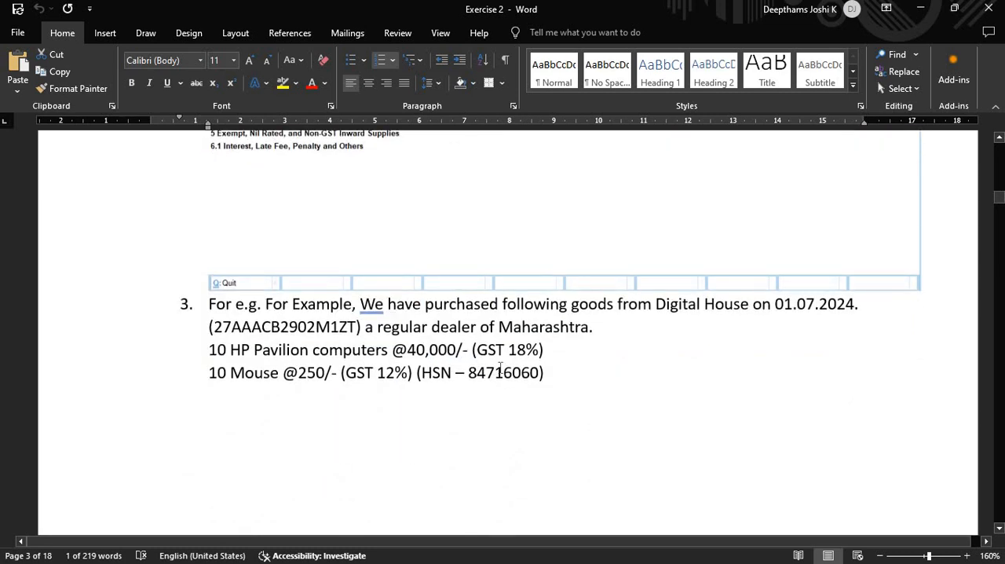
scroll(463, 369, down, 1)
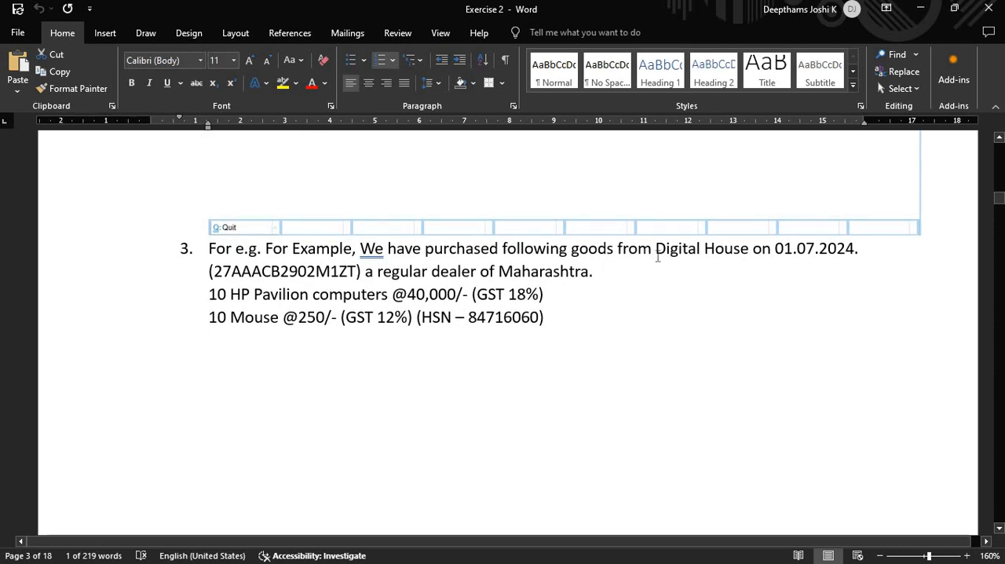
drag(656, 256, 750, 253)
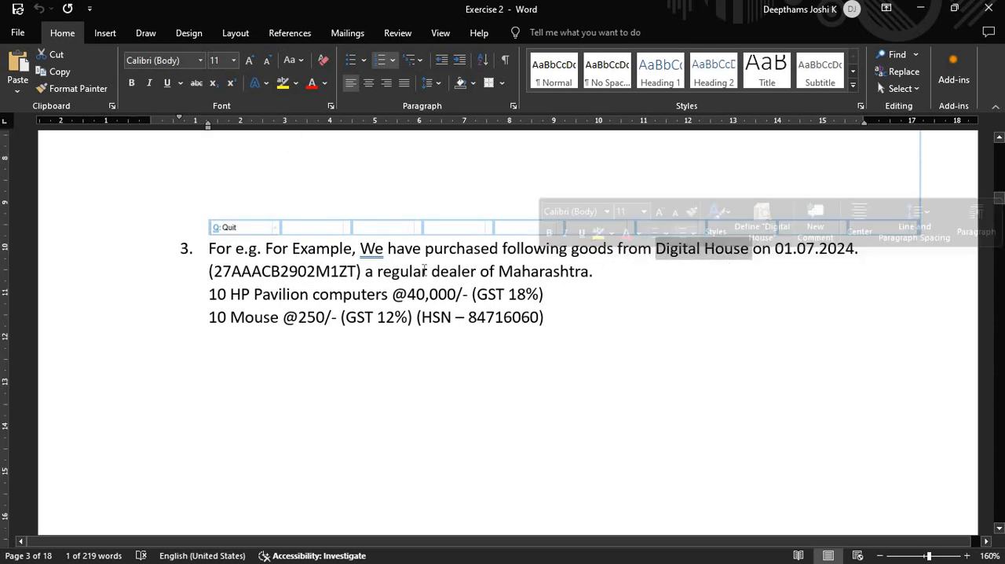
click(425, 271)
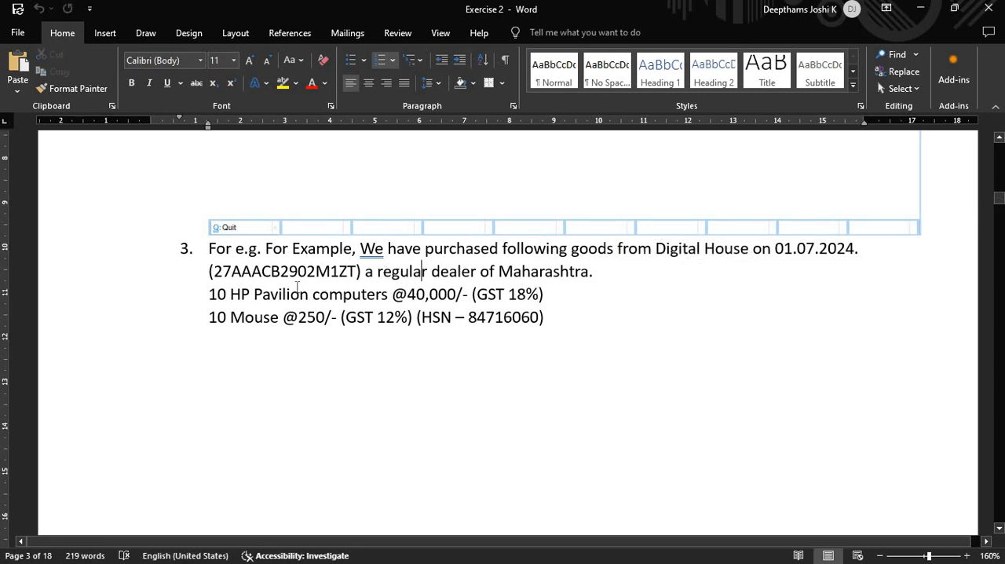
drag(208, 297, 562, 298)
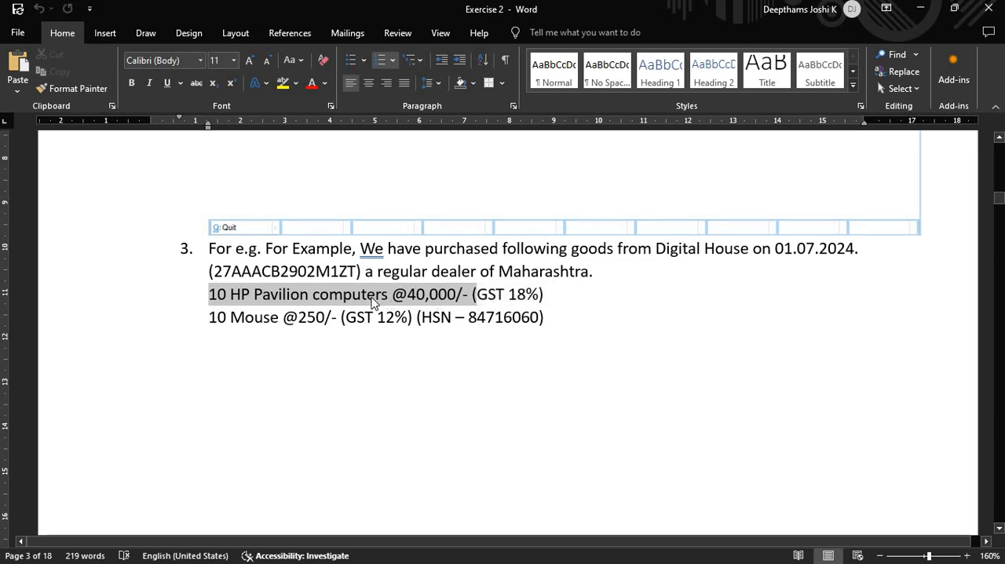
click(367, 295)
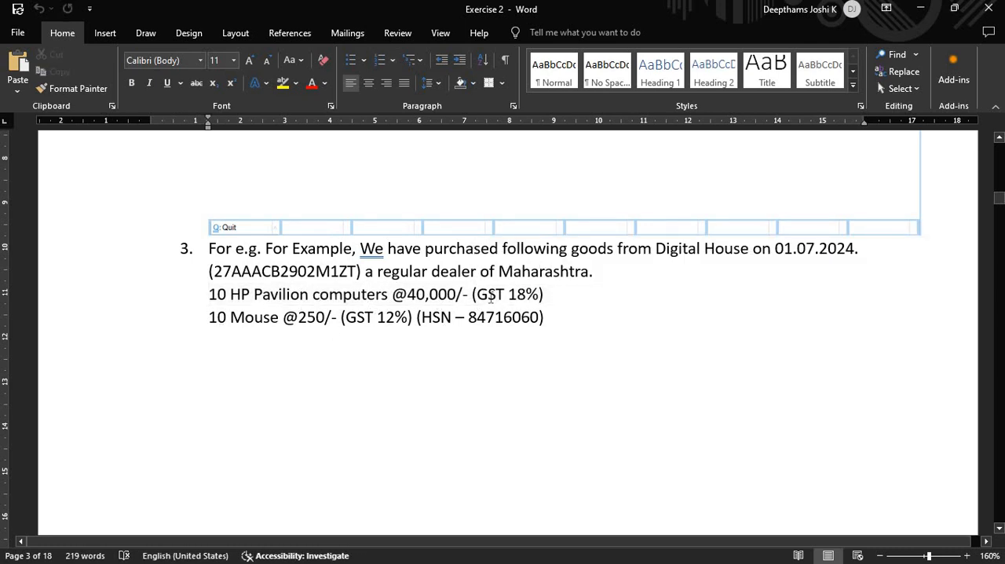
- Examine the GST rates of the computers and mouse and the mouse's HSN code in task 3
scroll(506, 332, up, 1)
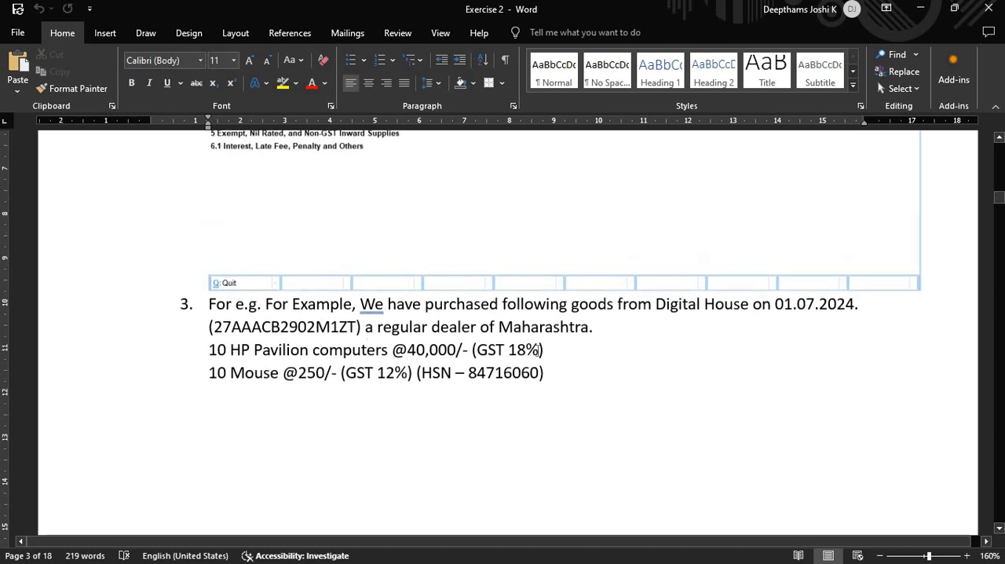
drag(517, 350, 544, 350)
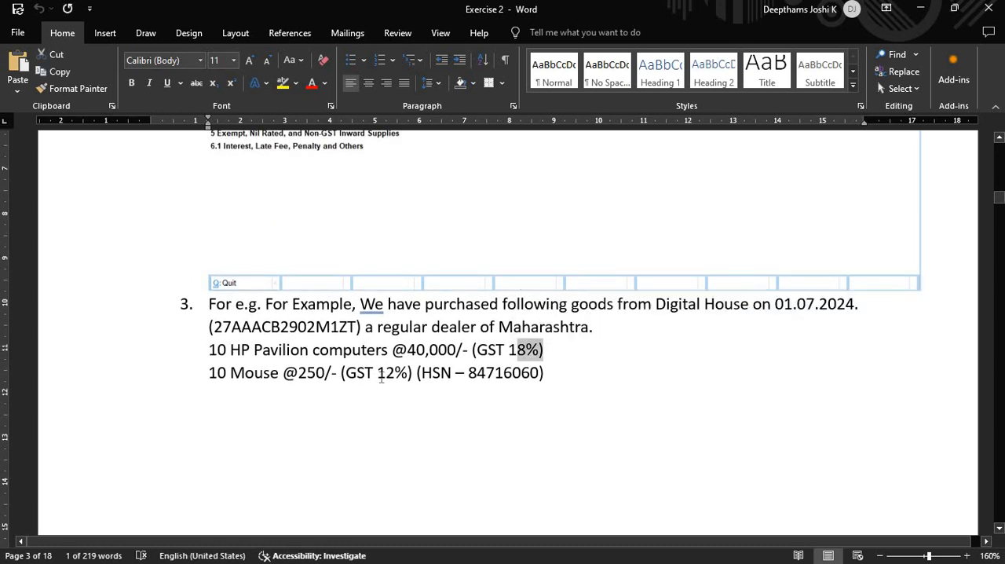
drag(378, 374, 412, 375)
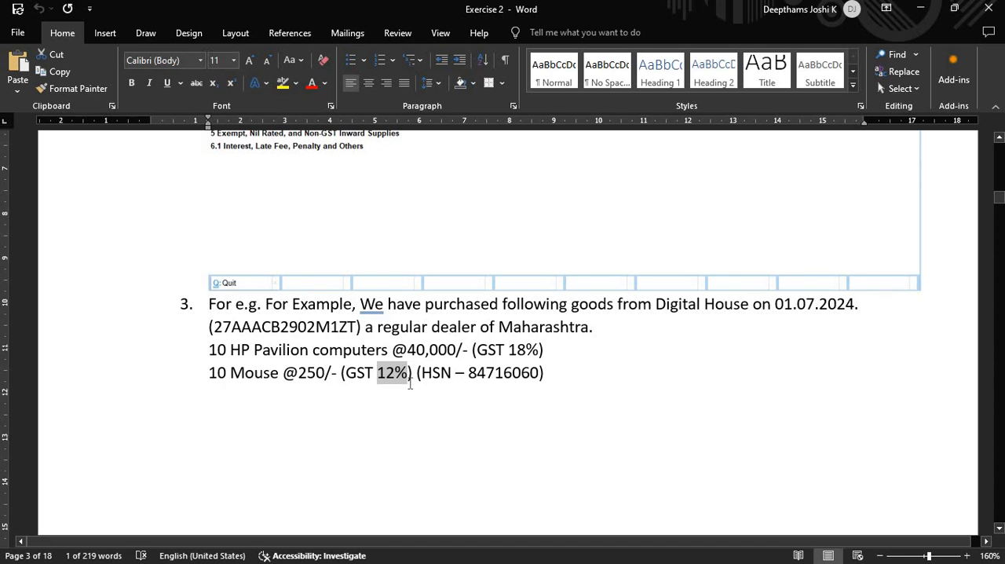
click(518, 375)
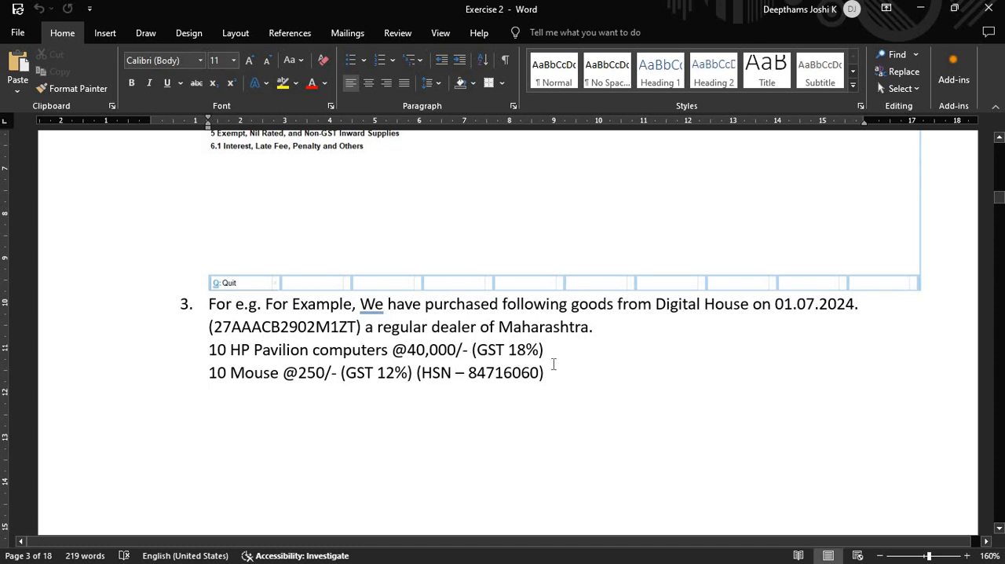
click(561, 373)
drag(433, 303, 491, 305)
key(Right)
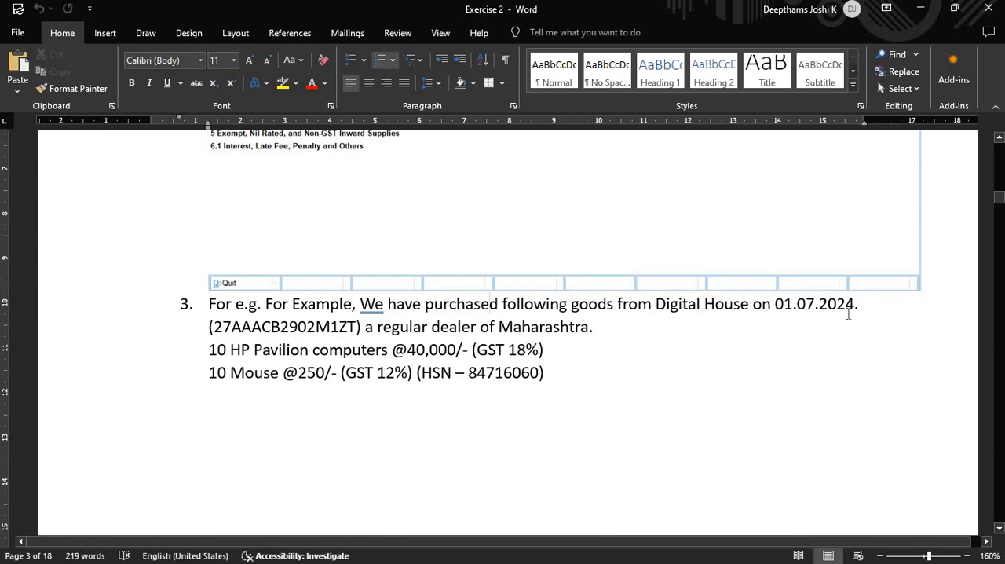
- Start a purchase voucher in TallyPrime in Item Invoice mode with supplier invoice number DHINV2 dated 1-Jul-24
key(alt+Tab)
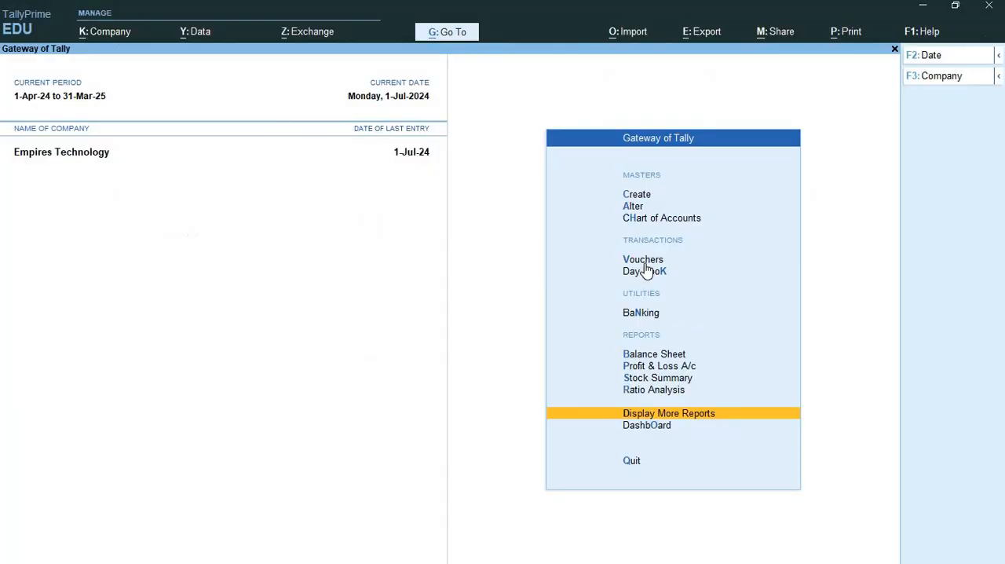
click(643, 262)
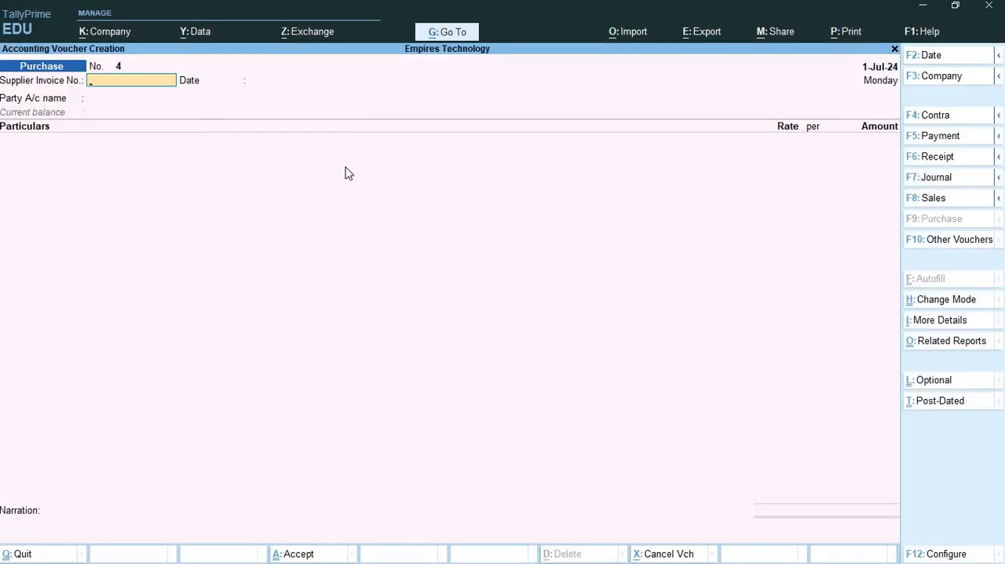
key(ctrl+h)
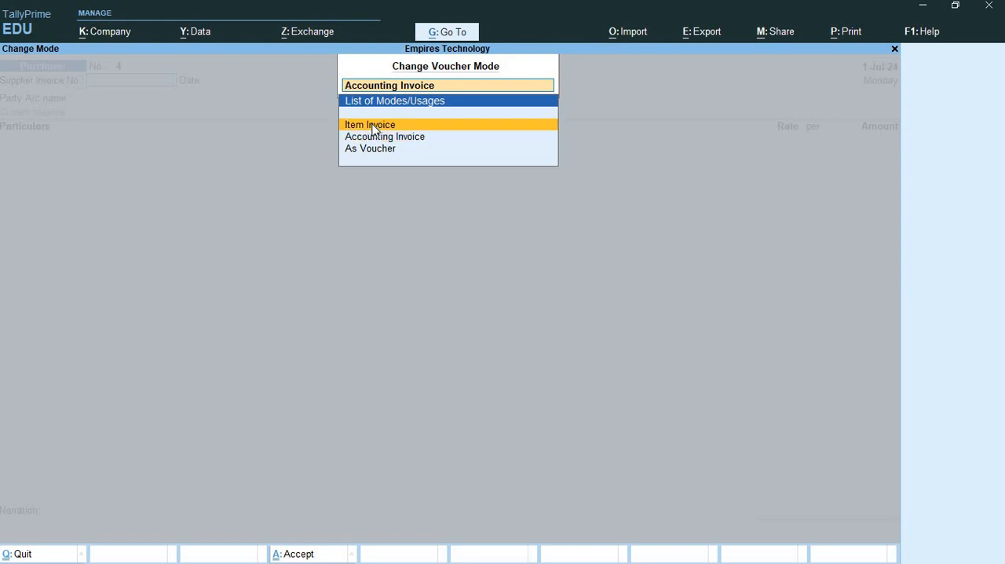
click(373, 129)
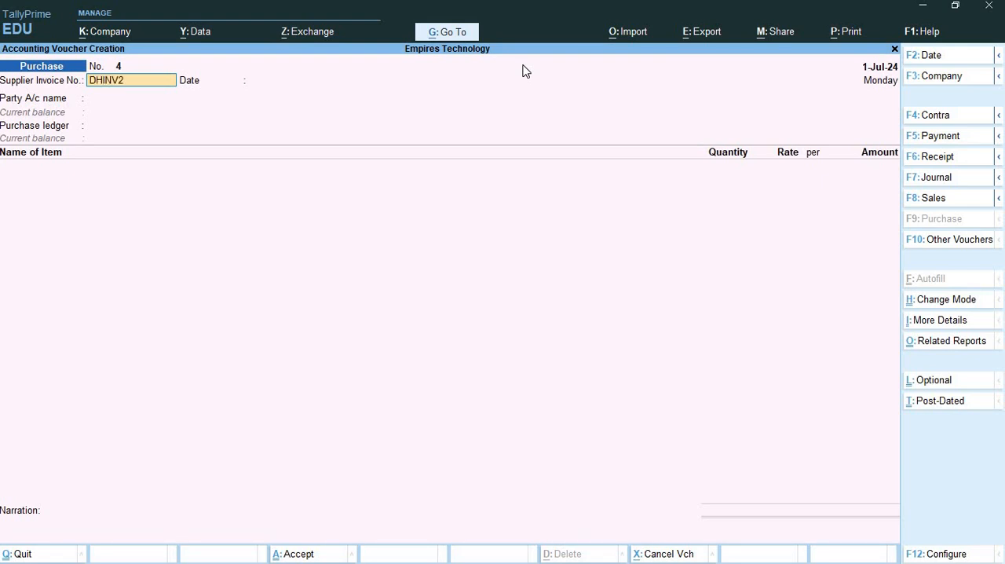
key(Return)
key(Return)
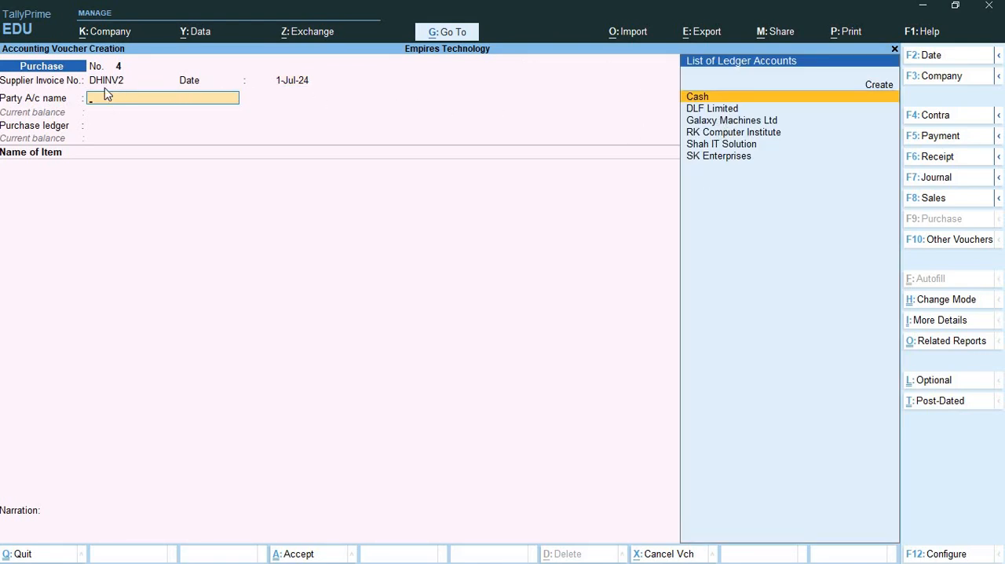
- Start a new ledger for the voucher's party account and name it Digital House
key(alt)
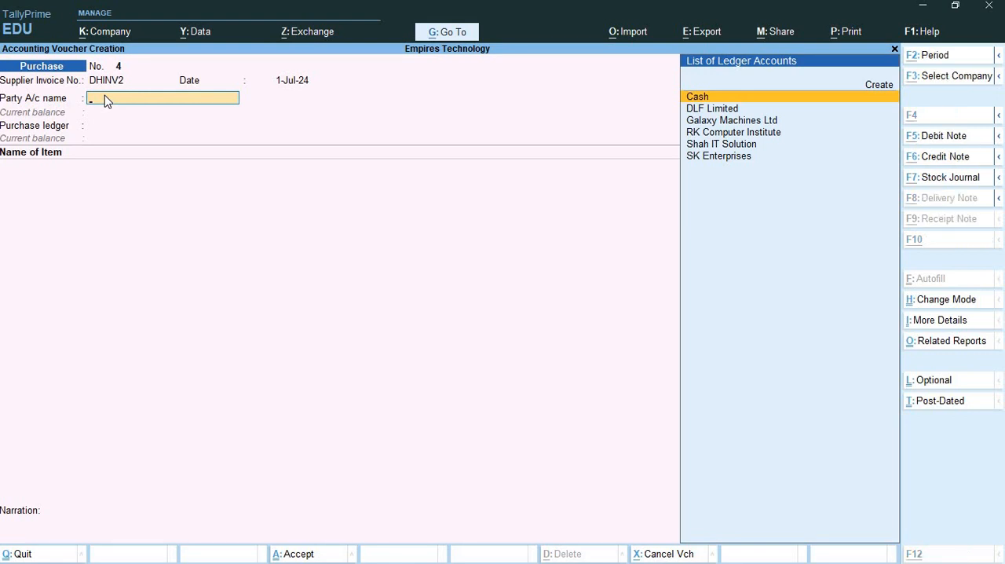
key(alt+c)
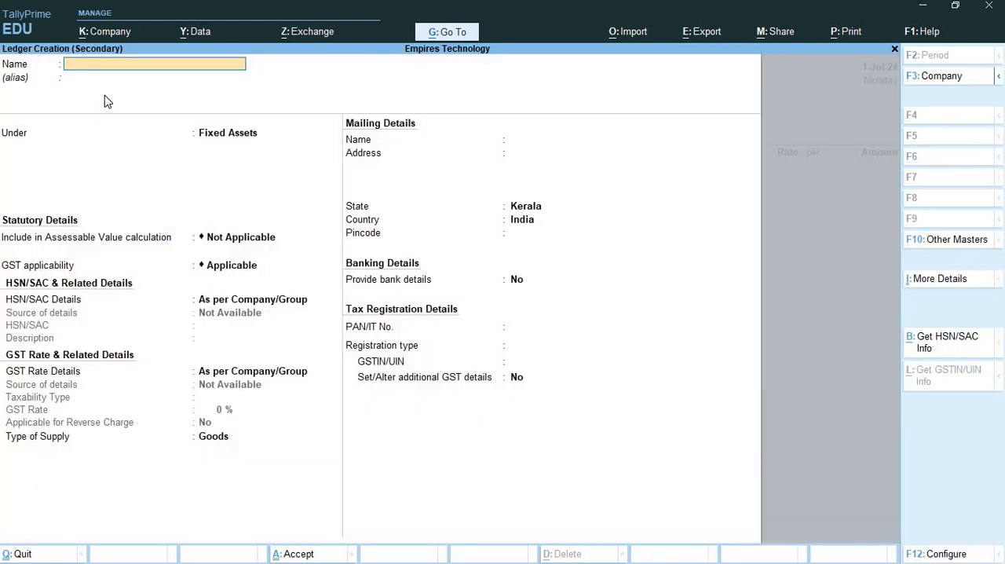
text(Digital House)
key(Return)
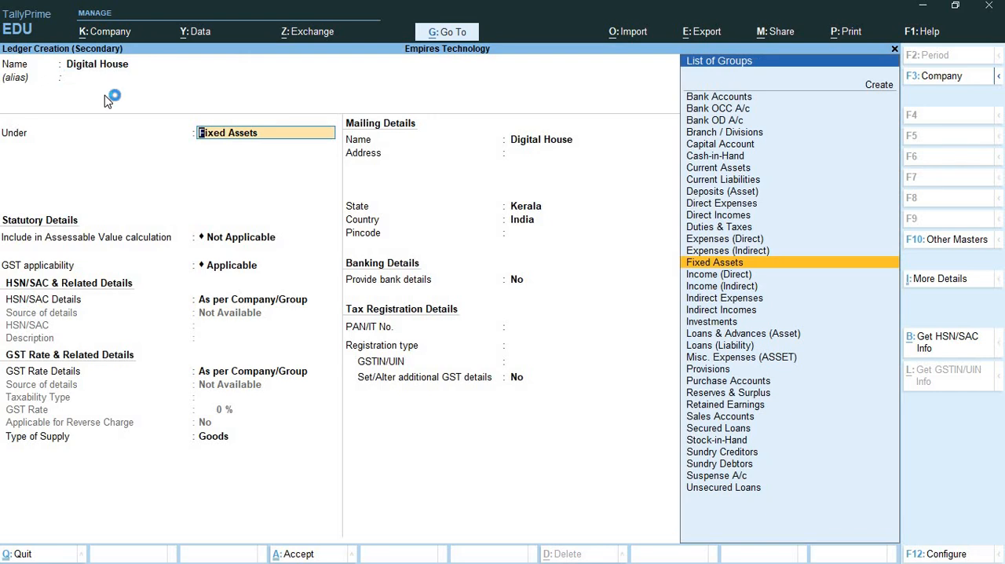
- Place the Digital House ledger under Sundry Creditors with bill-by-bill balances kept on and no credit period or address
text(Sund)
key(Return)
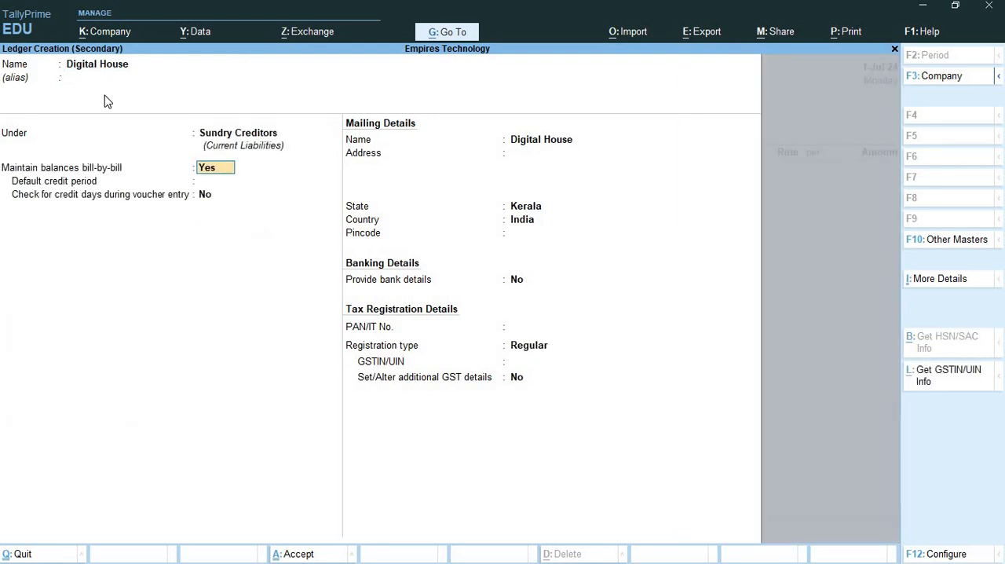
key(Return)
key(Return)
key(Return)
key(Return)
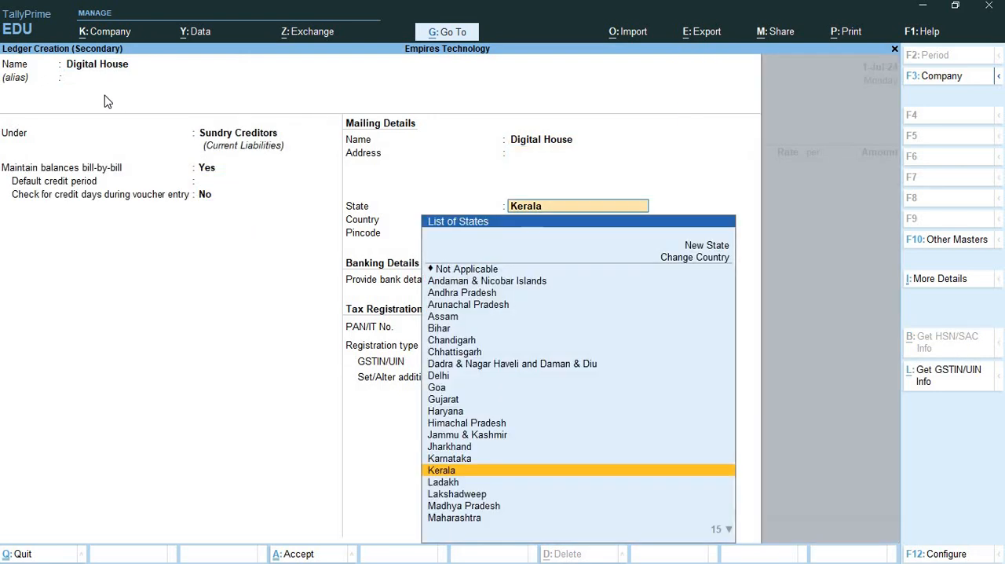
- Copy the supplier's GSTIN from task 3 in Word and return to the ledger in TallyPrime
key(alt+Tab)
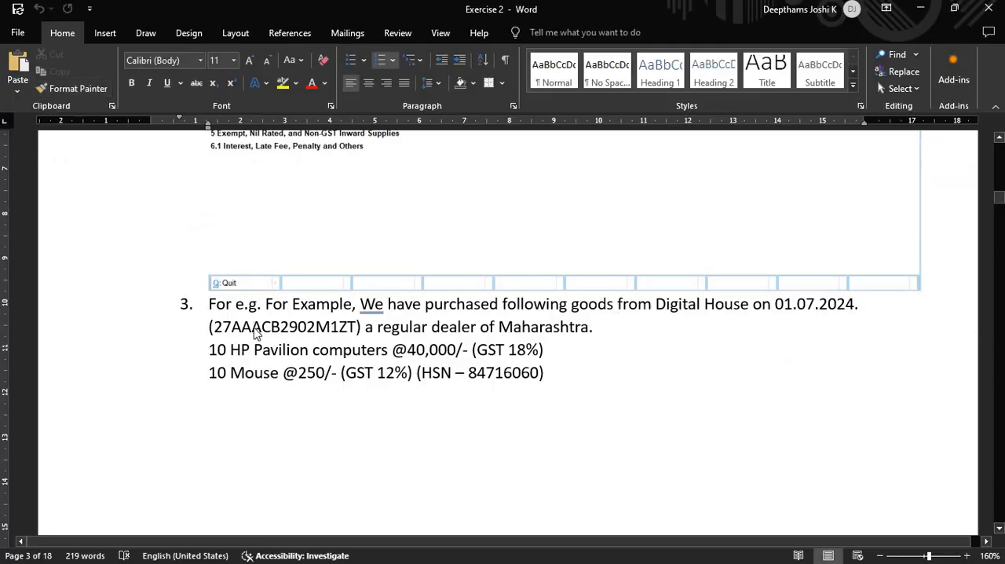
double_click(255, 328)
key(ctrl+c)
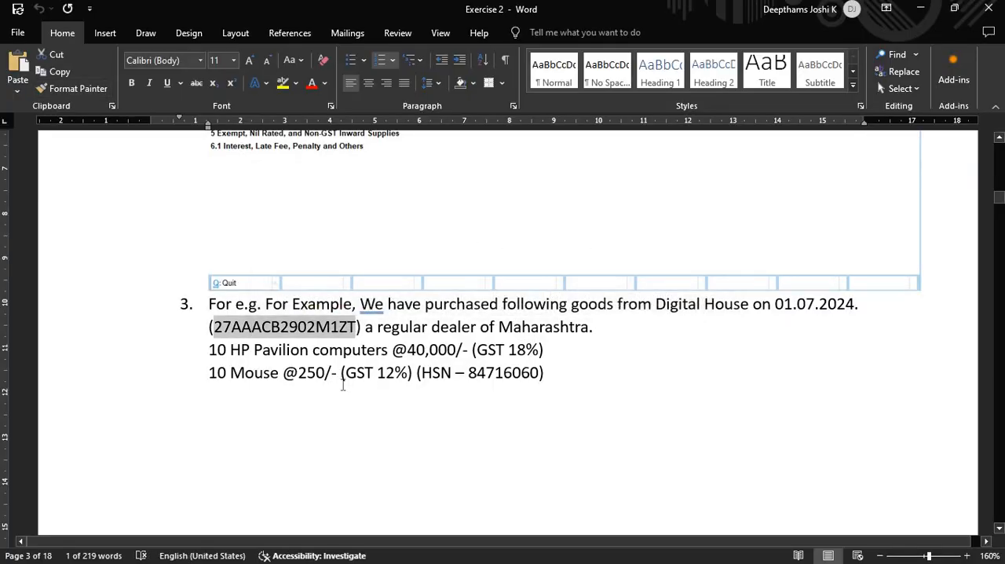
key(alt+Tab)
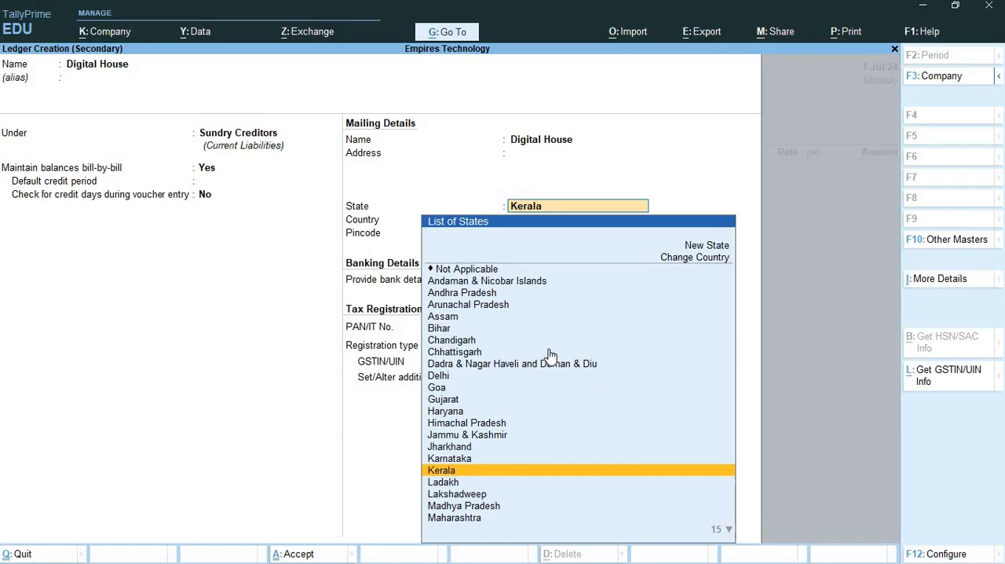
- Set the Digital House ledger's state to Maharashtra, paste the copied GSTIN and save the ledger
click(456, 519)
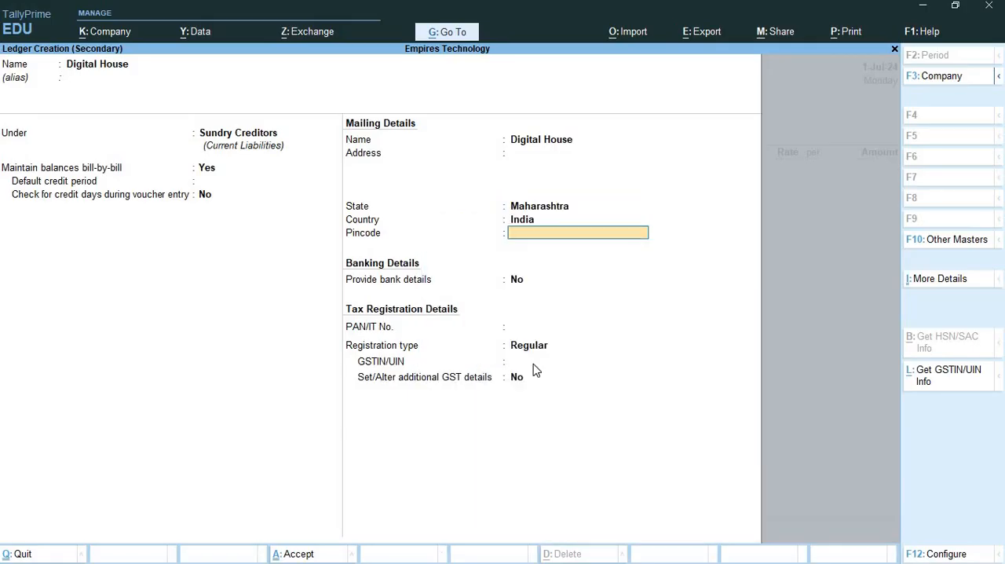
click(533, 366)
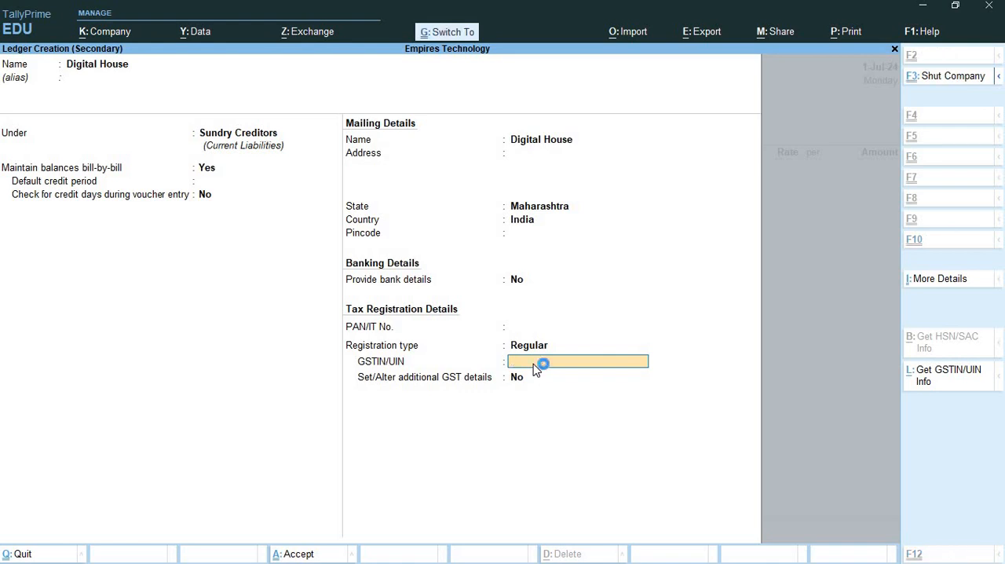
key(ctrl+v)
key(ctrl+a)
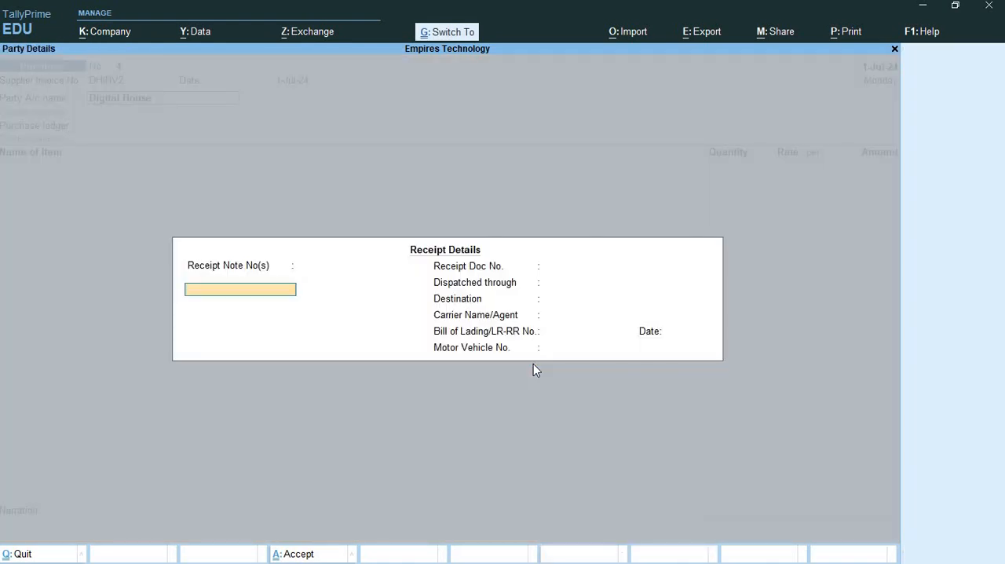
- Accept the voucher's receipt and party details for Digital House and choose Purchase as the purchase ledger
key(ctrl+a)
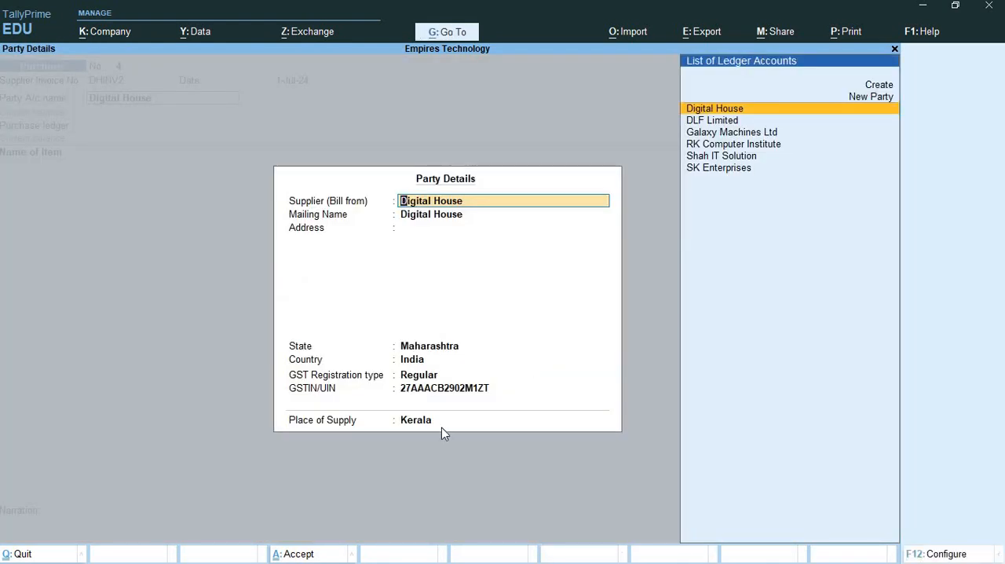
key(ctrl+a)
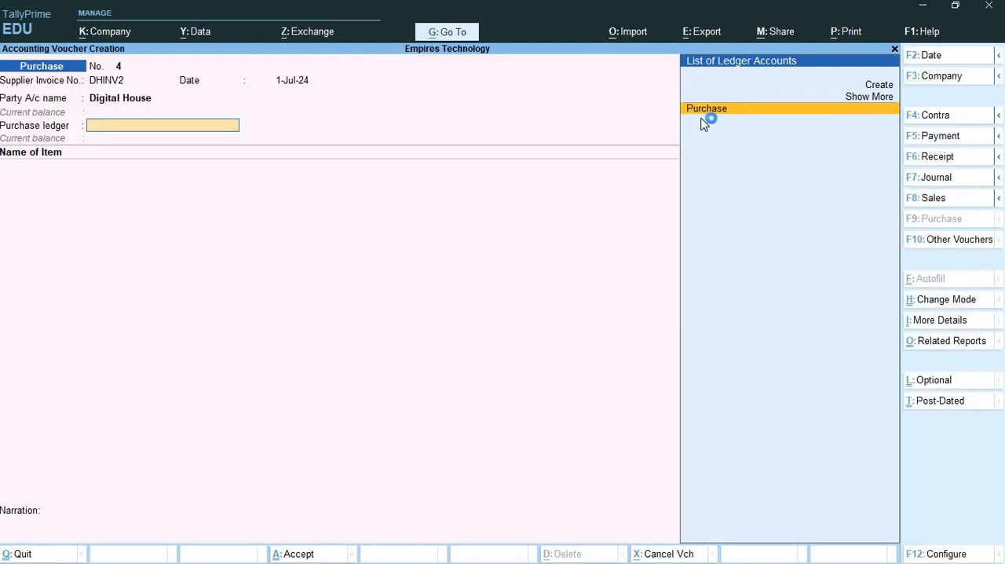
key(Return)
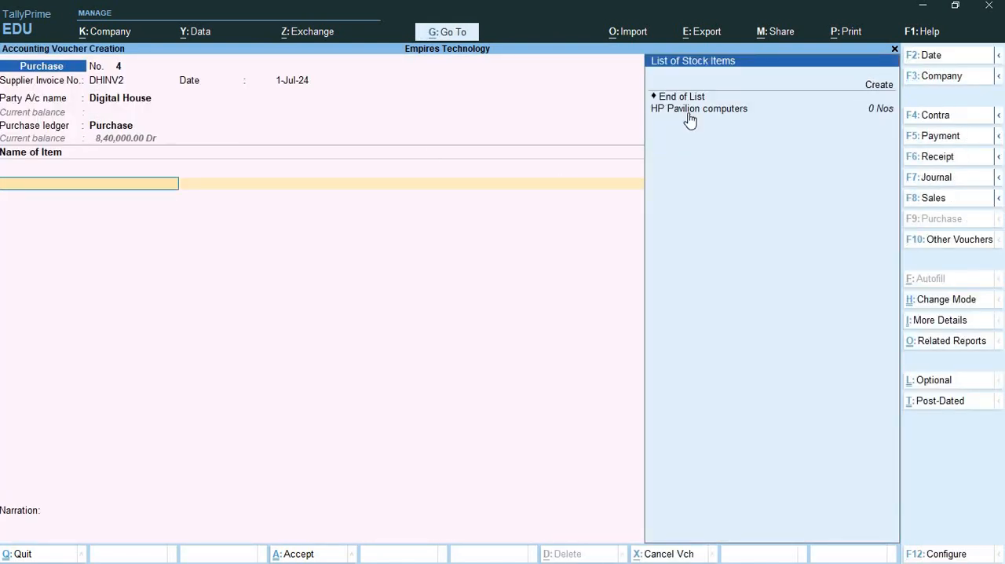
- Add 10 Nos of HP Pavilion computers at a rate of 40,000 to the voucher, following task 3 in Word
key(alt+Tab)
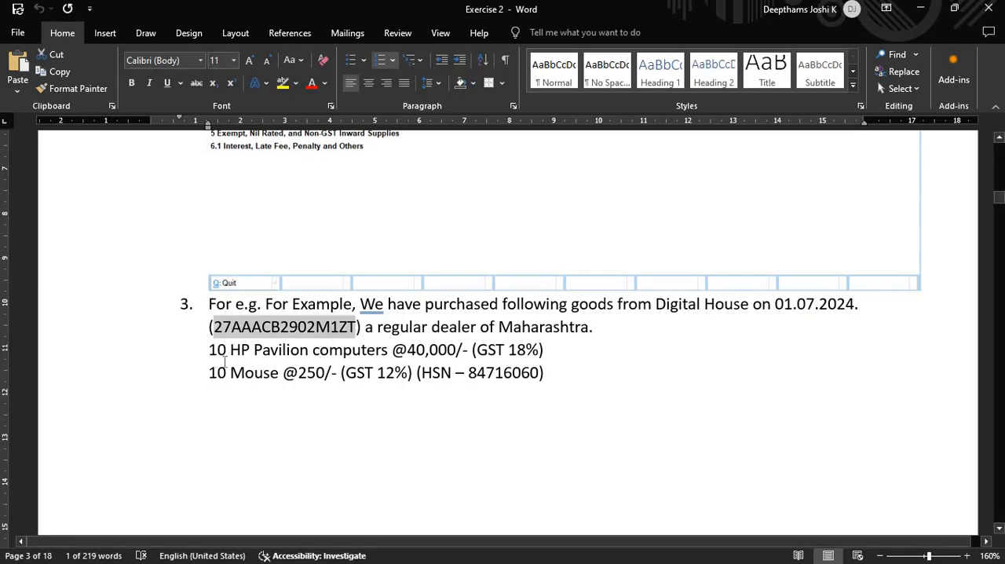
key(alt+Tab)
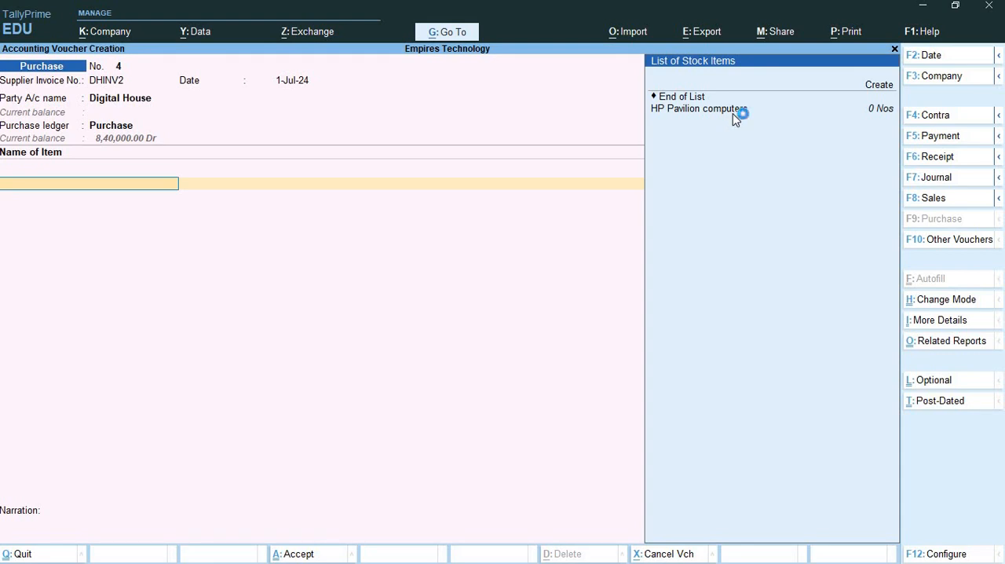
click(734, 117)
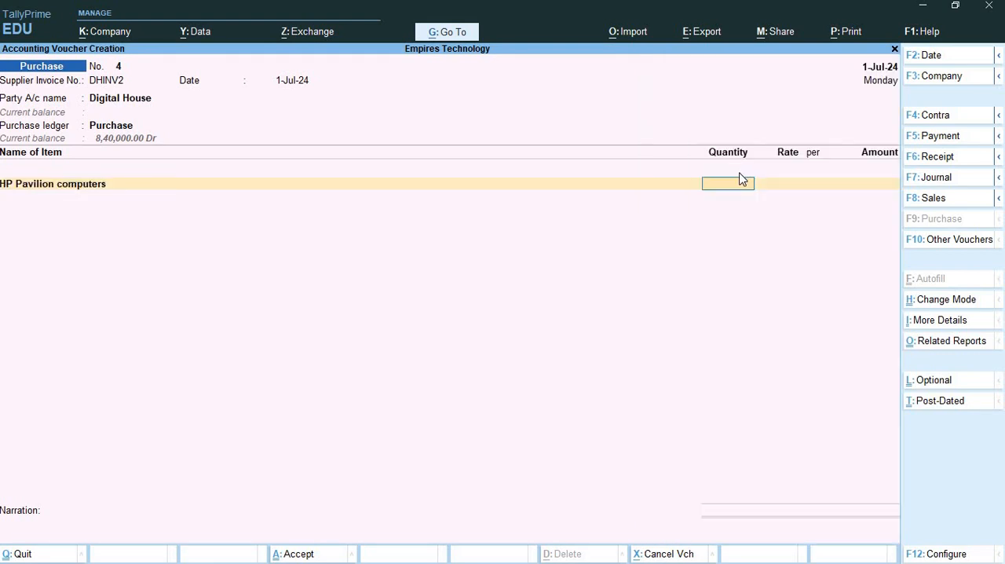
key(alt+Tab)
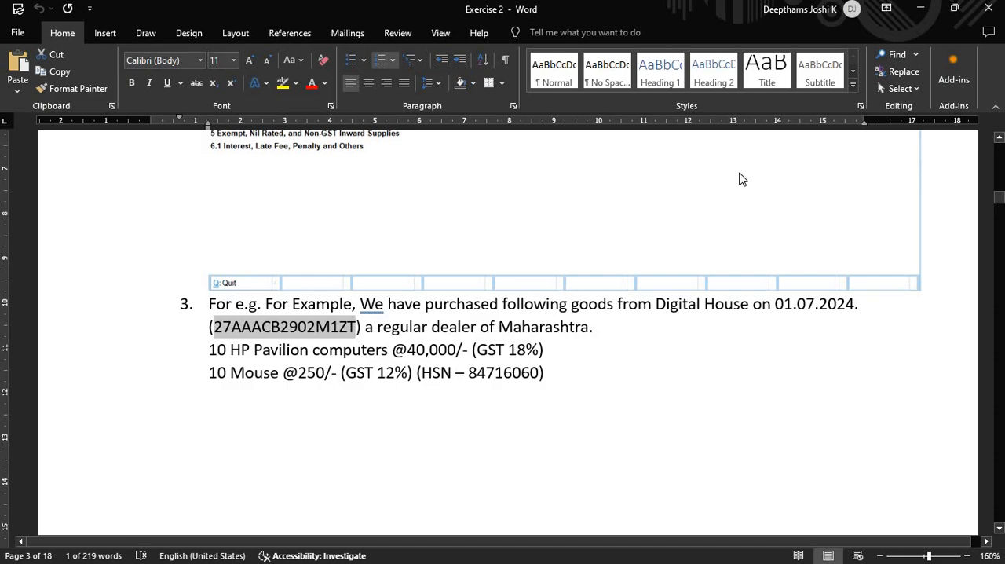
key(alt+Tab)
key(Return)
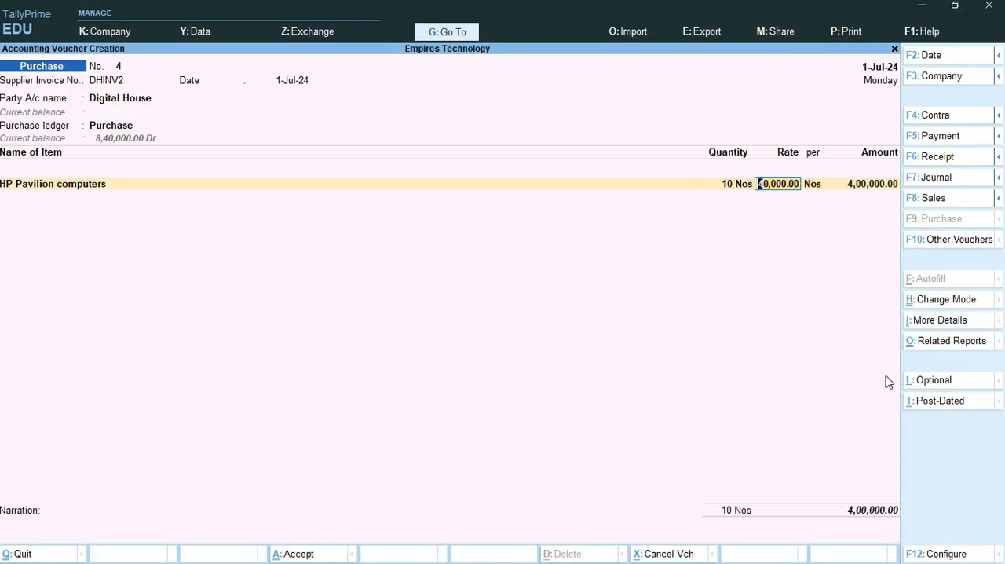
key(Return)
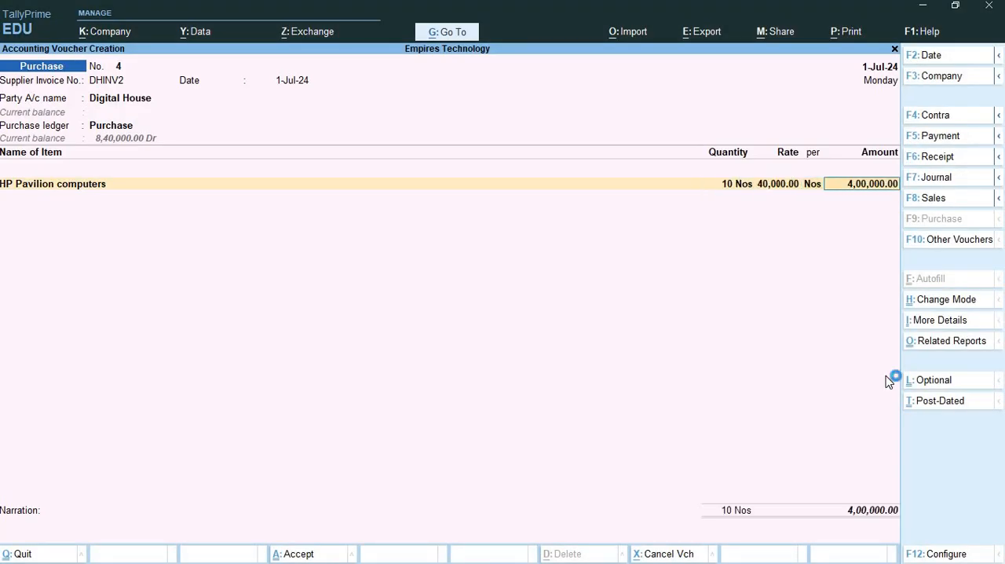
key(Return)
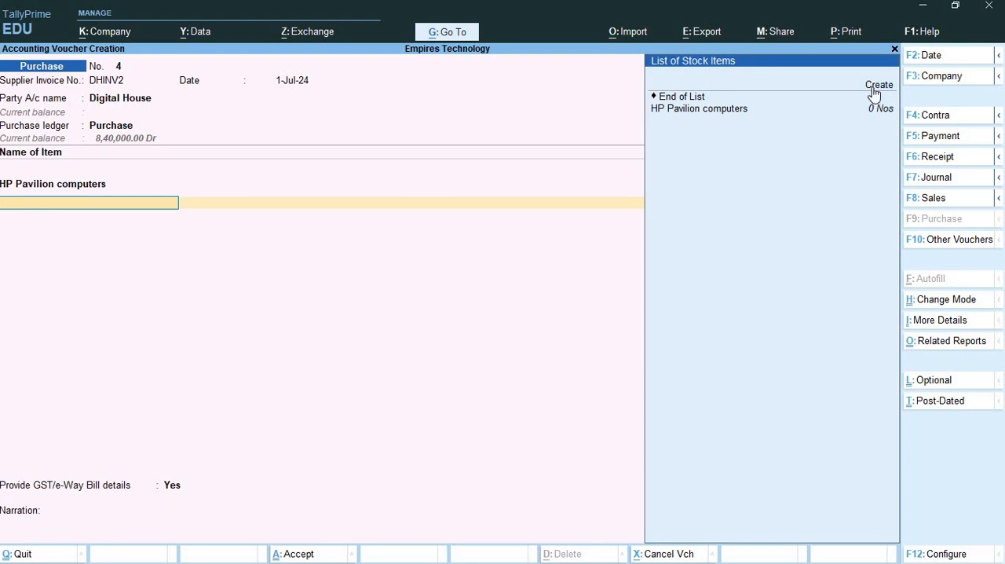
- Start a new stock item from the voucher's second line, named Mouse, under Primary with no category
click(875, 92)
click(875, 93)
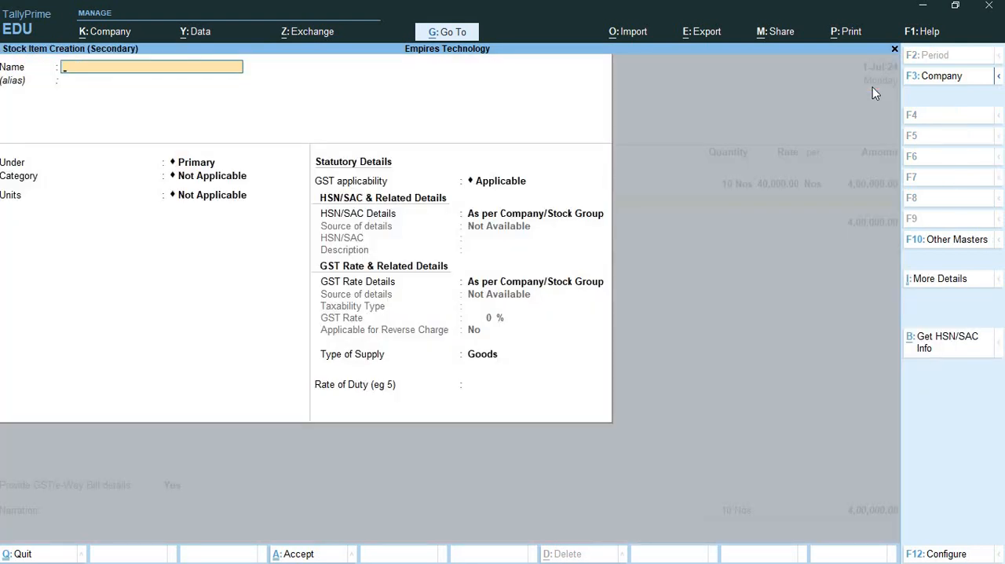
key(alt+Tab)
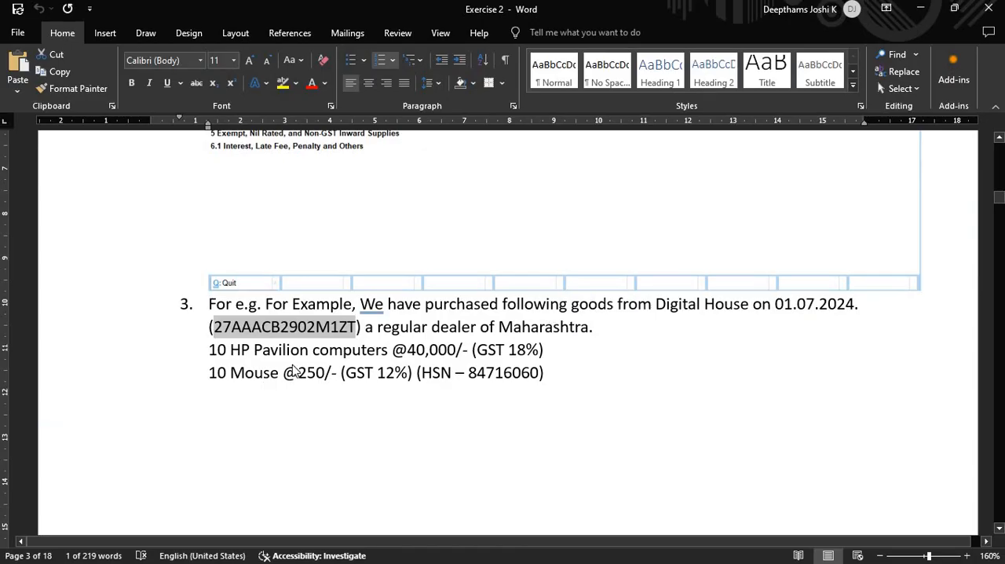
key(alt+Tab)
text(MO)
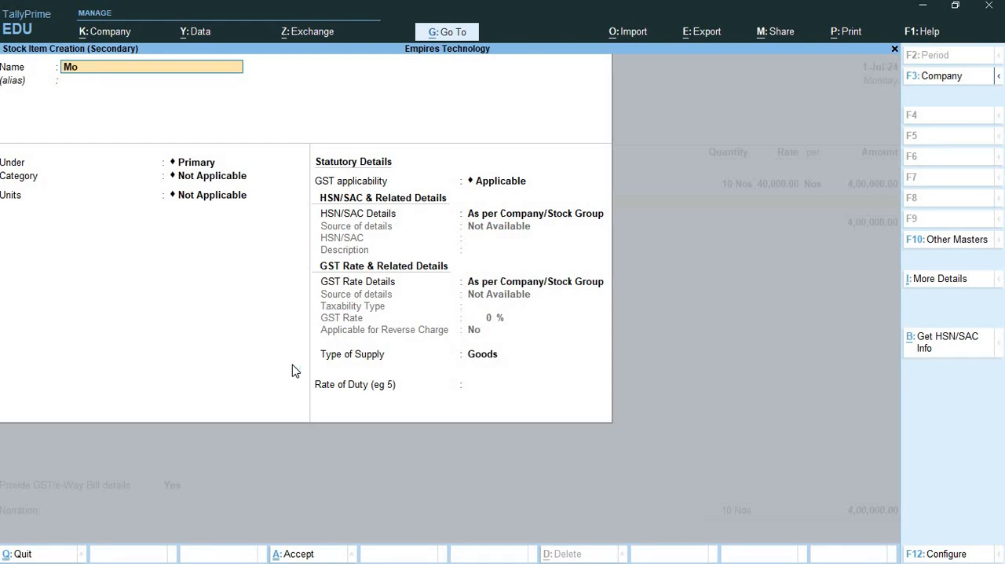
key(Return)
key(Return)
key(Return)
key(Return)
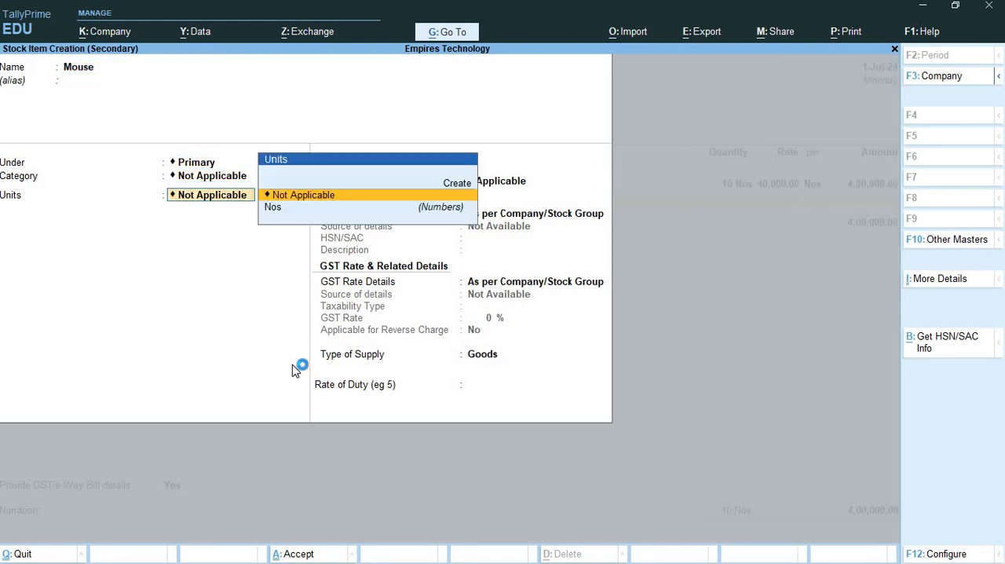
- Set the Mouse item's unit to Nos without alternate units and its HSN/SAC details to Specify Details Here
key(alt+c)
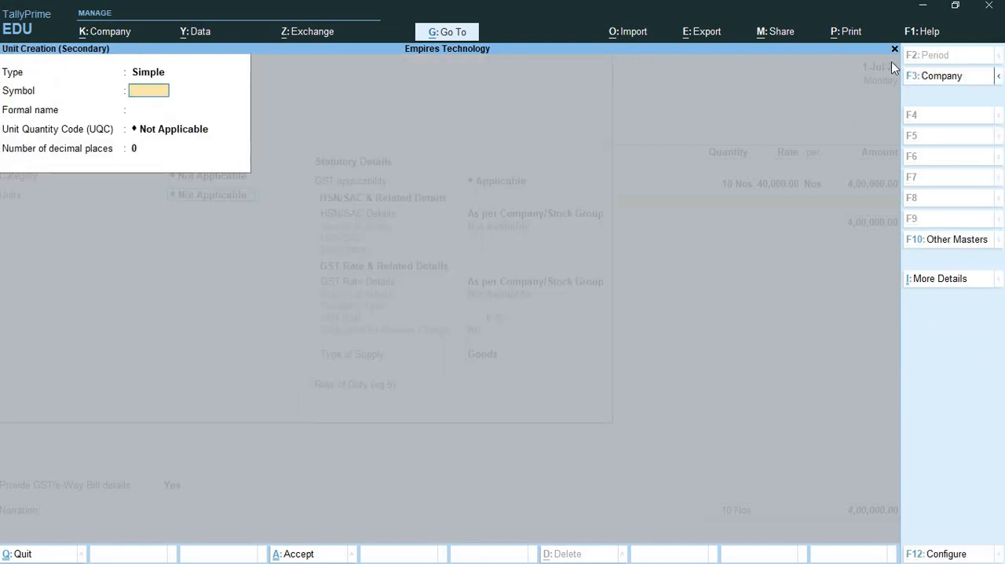
key(Escape)
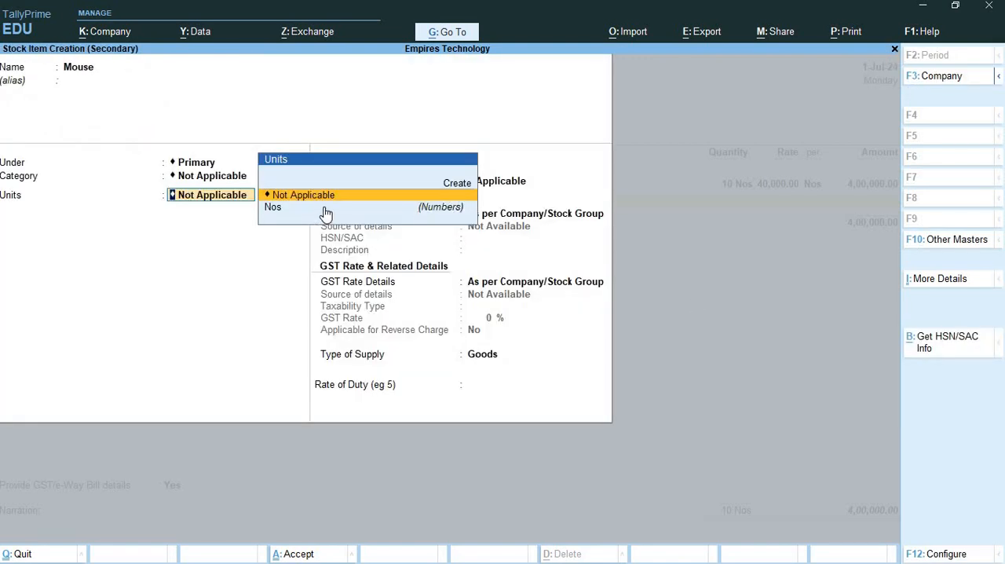
click(325, 210)
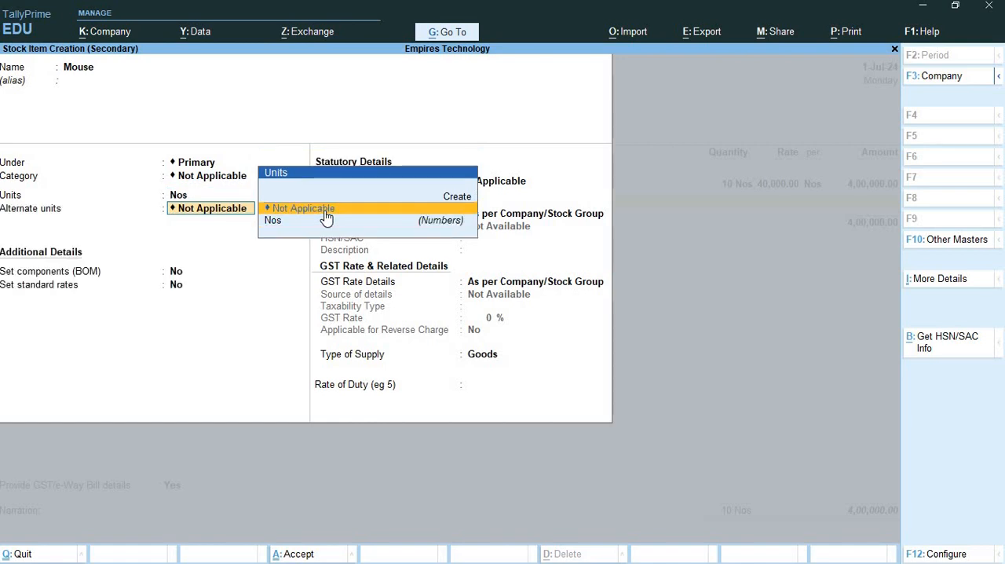
click(320, 211)
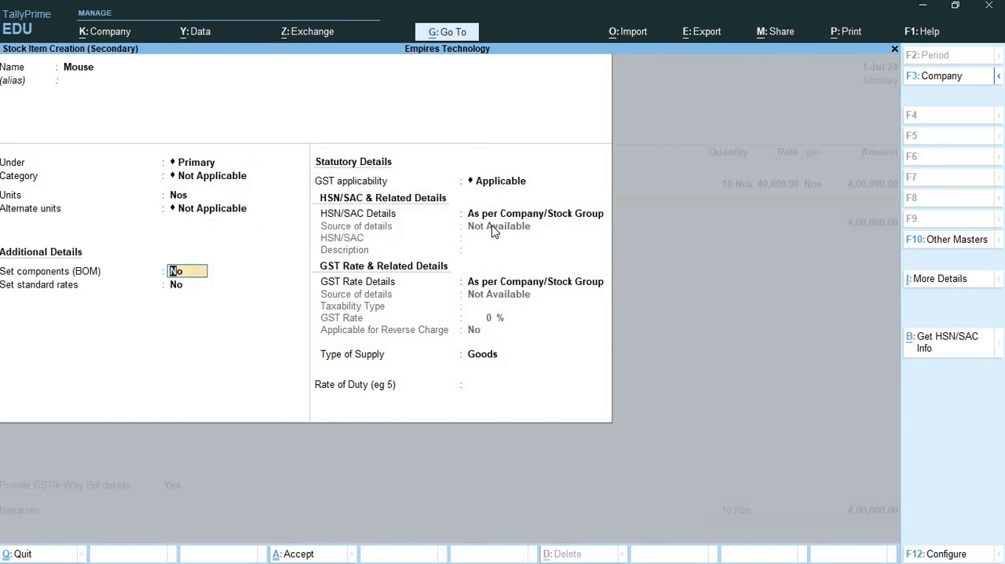
click(496, 218)
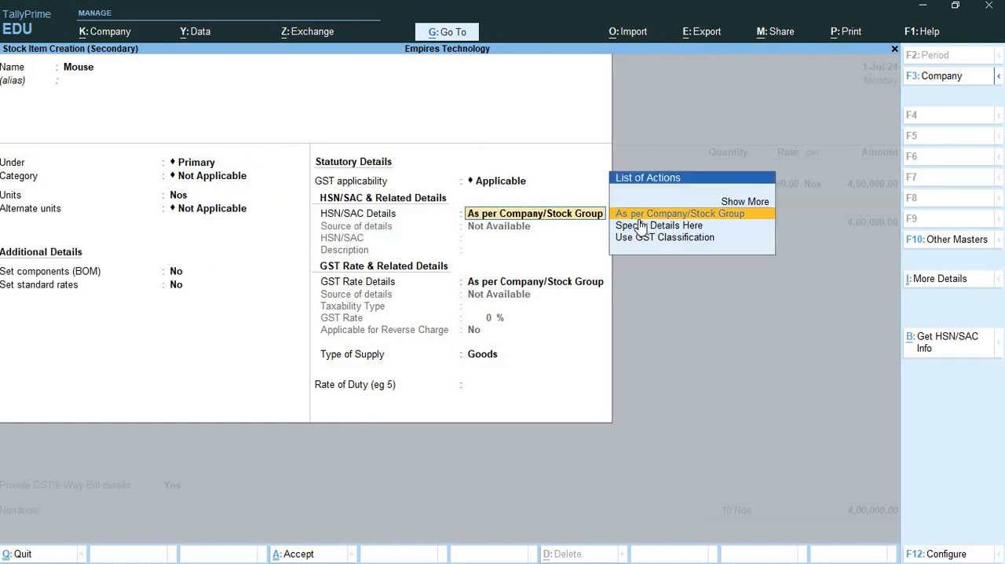
click(658, 225)
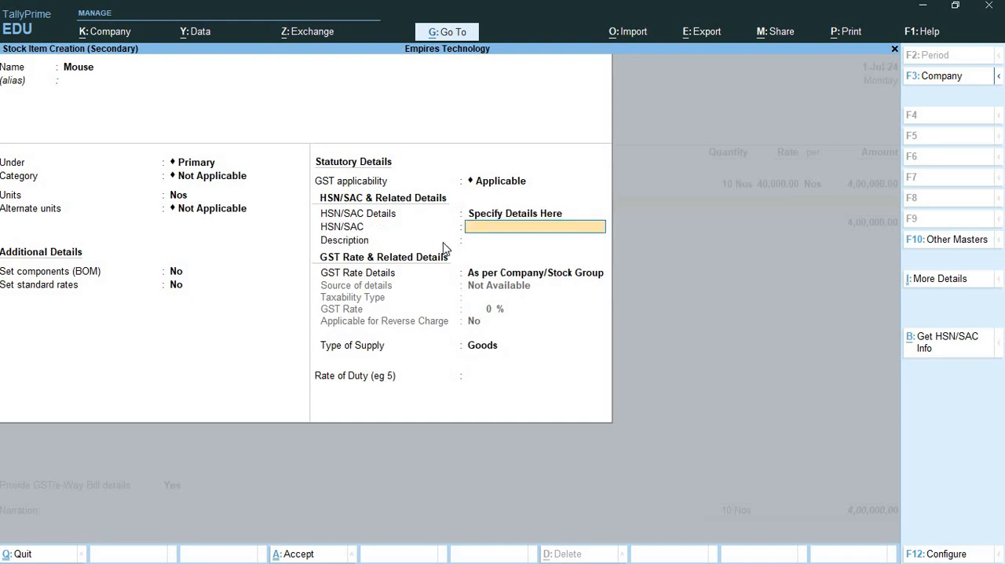
- Switch to Microsoft Edge and search the web for "hsn code for mouse"
key(alt+Tab)
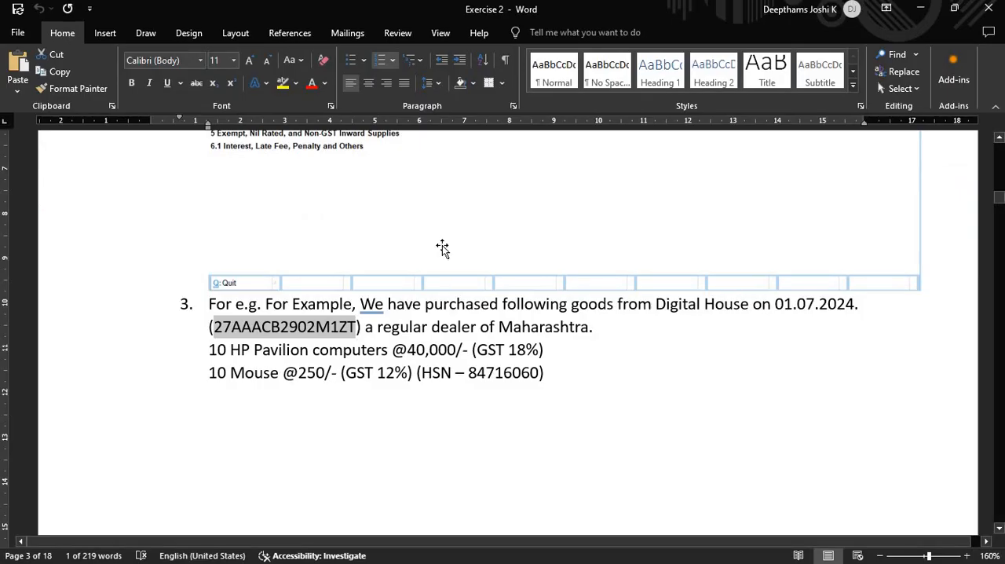
key(super+d)
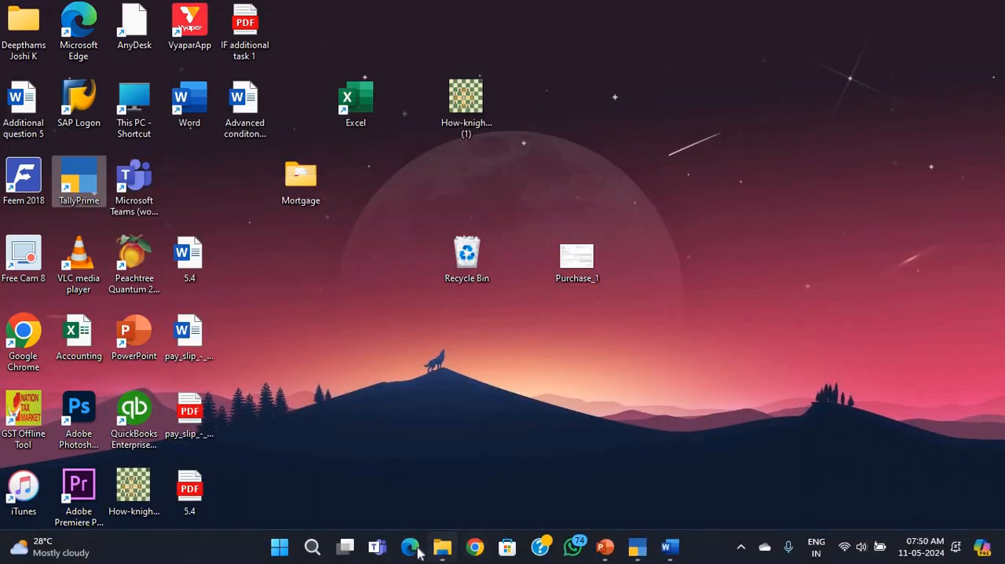
click(413, 549)
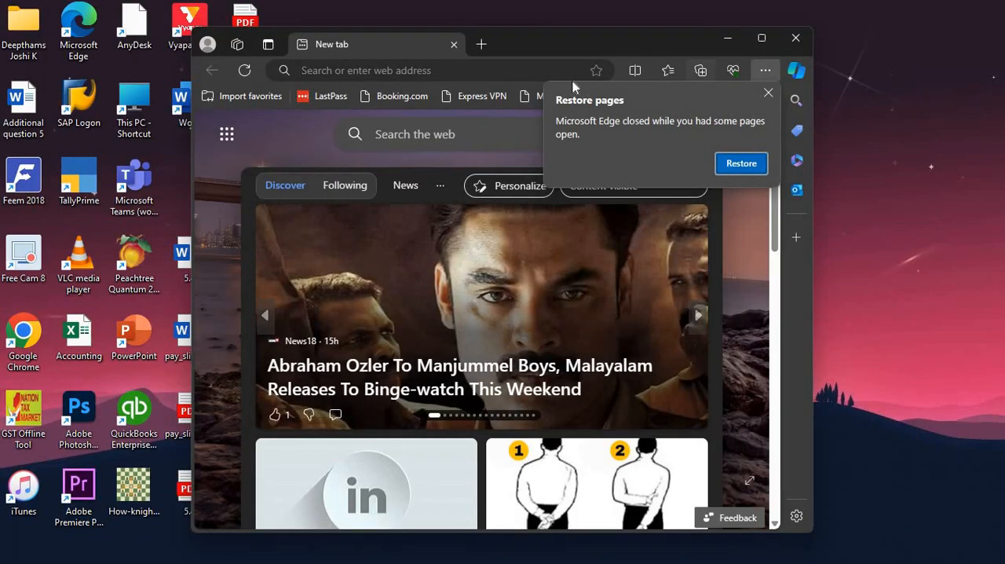
click(768, 93)
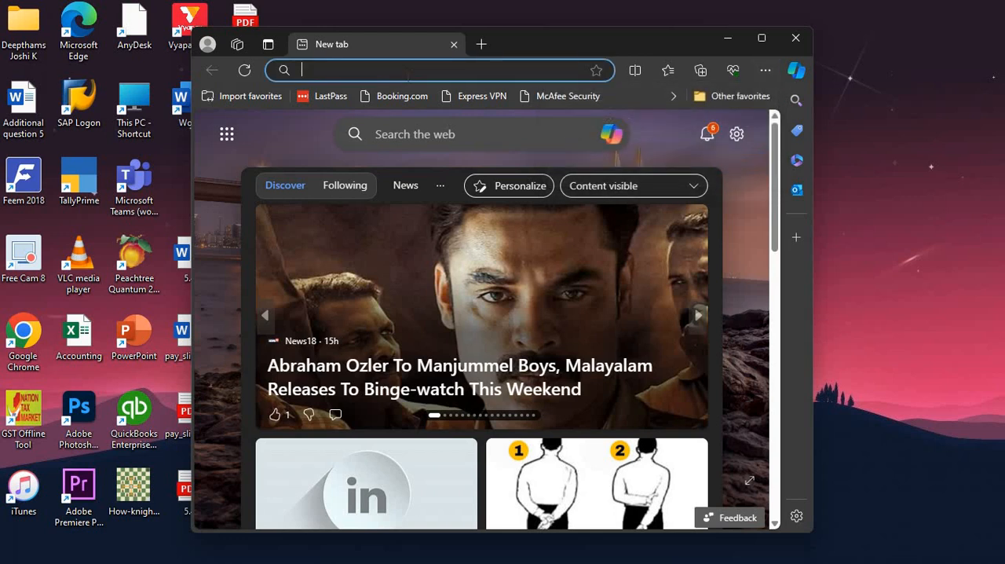
text(hs)
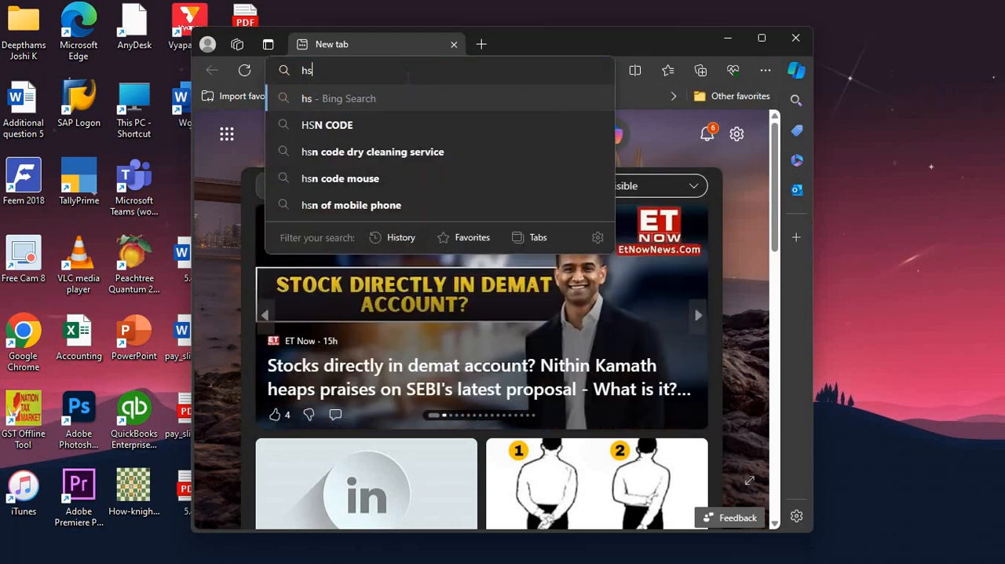
text(n code for mouse)
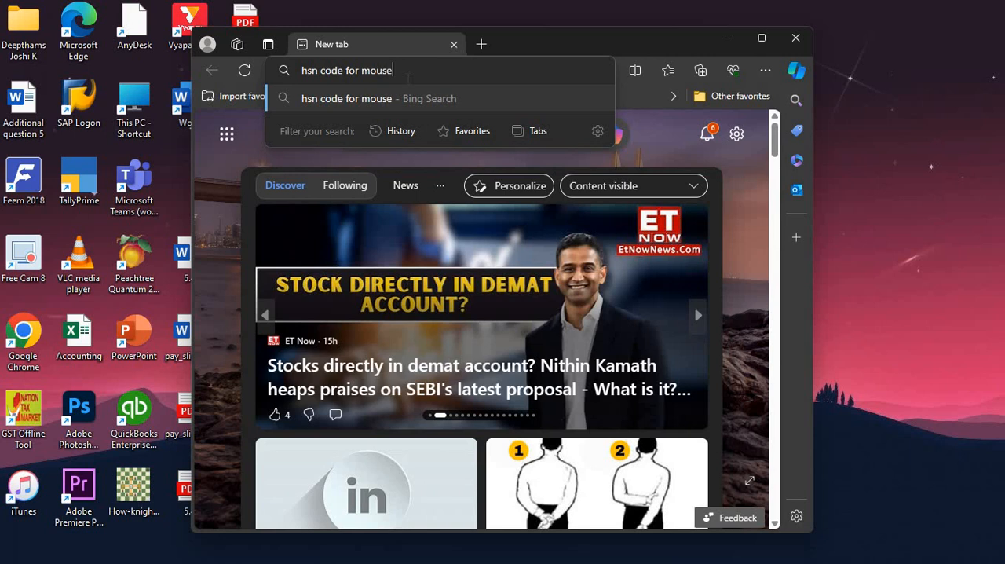
key(Return)
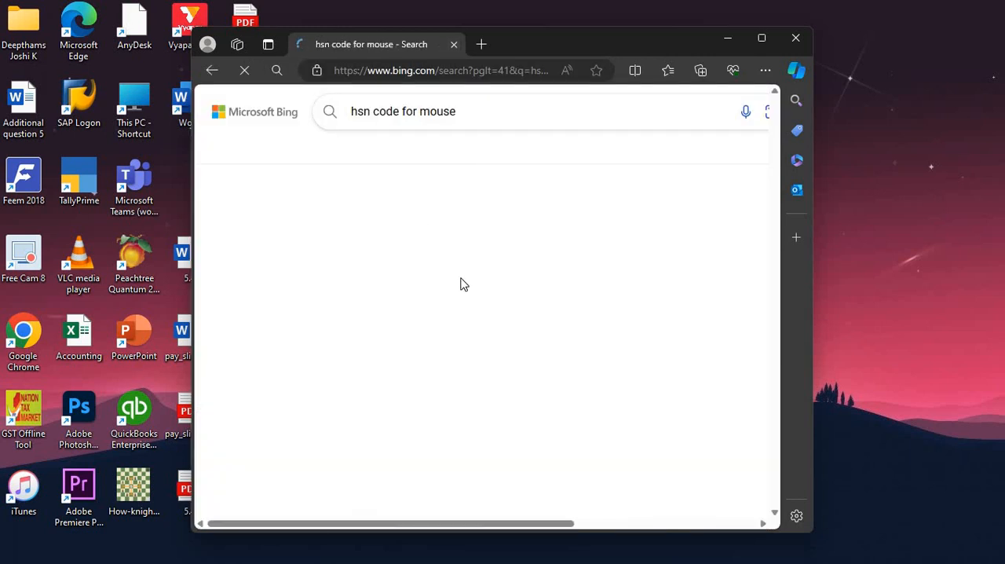
- Copy the HSN code 8471 from the search result into the Mouse item's HSN/SAC in TallyPrime, with the description Mouse
double_click(563, 45)
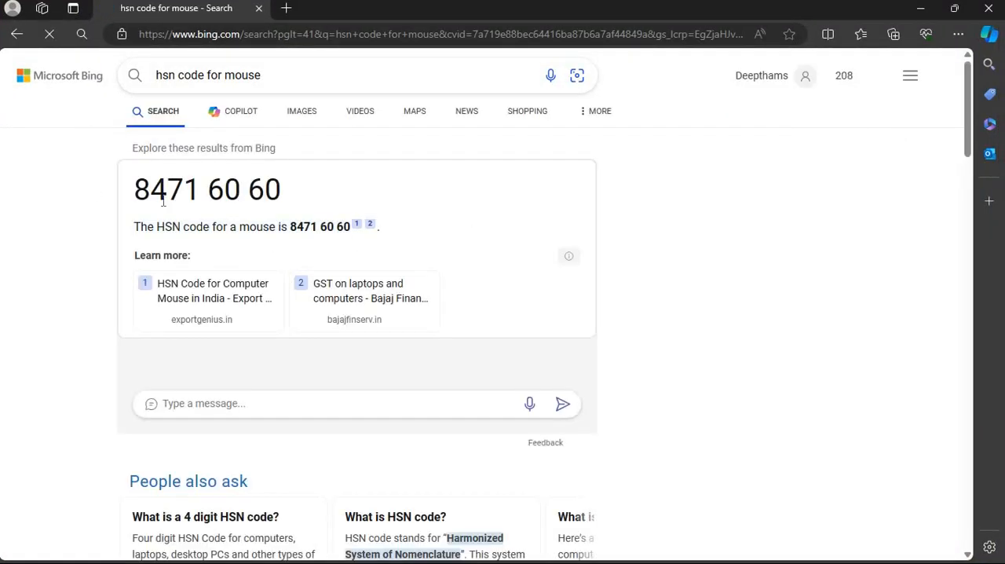
drag(136, 191, 201, 200)
key(ctrl+c)
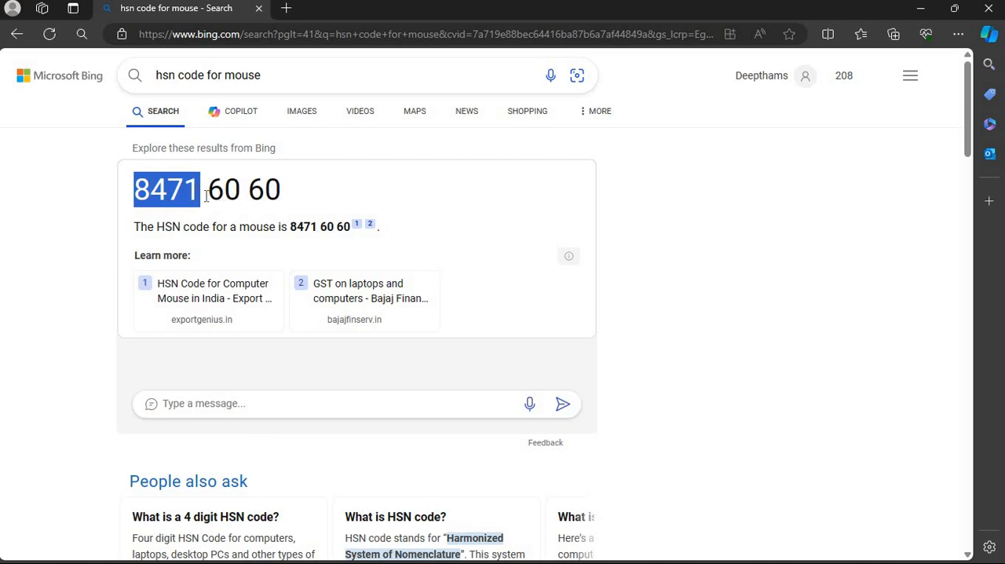
key(alt+Tab)
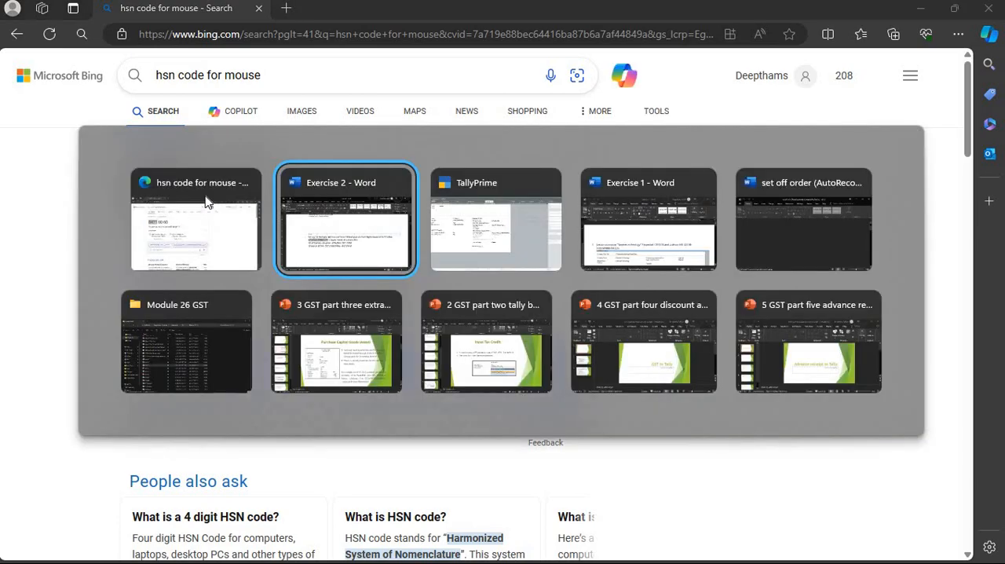
key(ctrl+v)
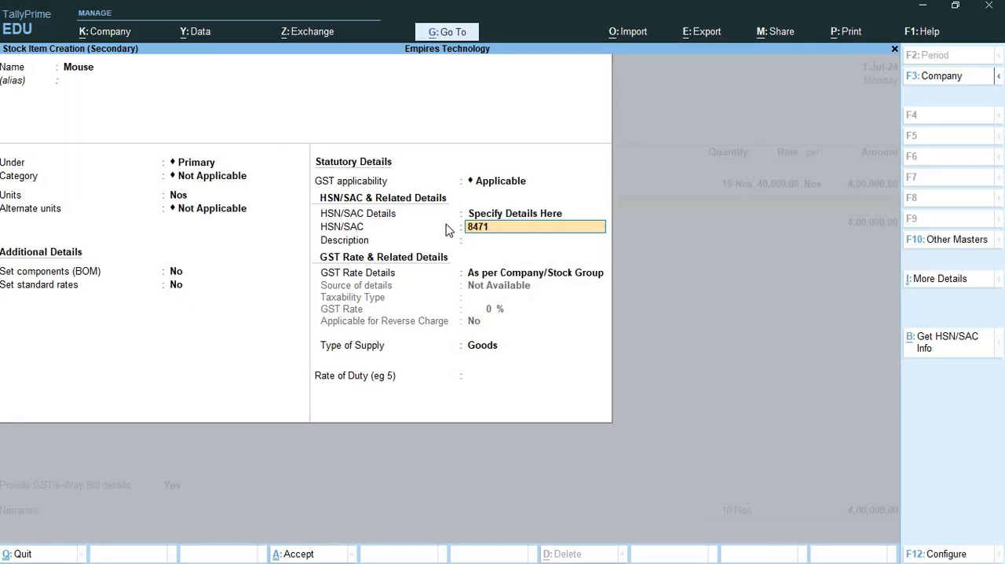
key(Return)
text(Mouse)
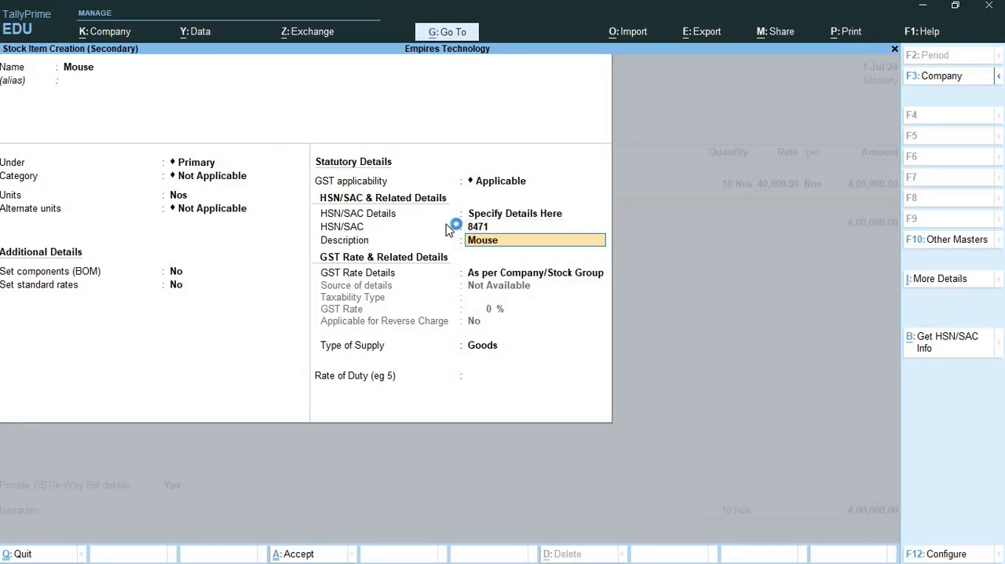
- Set the Mouse item's GST rate details to Specify Details Here, Taxable at 12% without reverse charge, and save the item
key(Return)
key(Down)
key(Return)
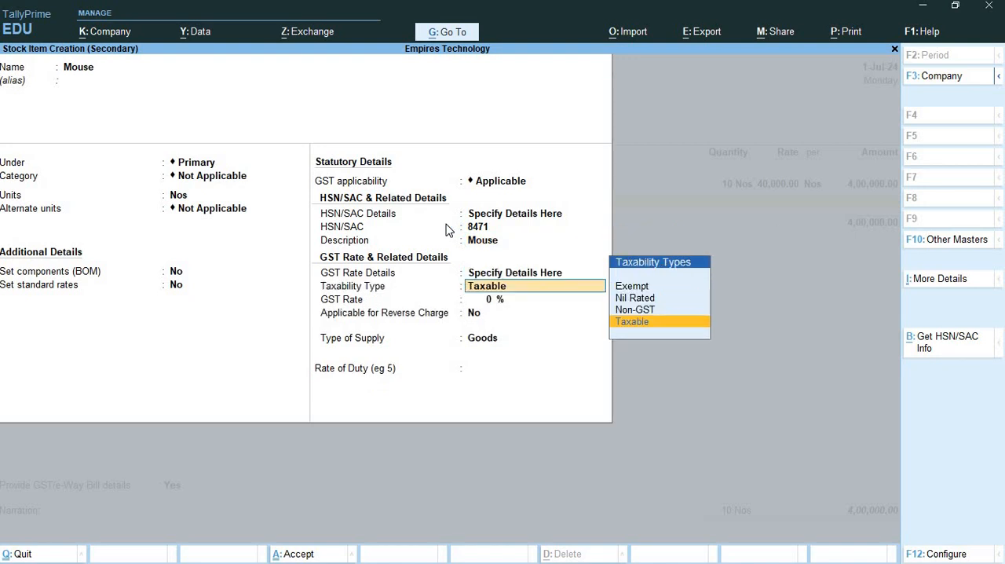
key(Return)
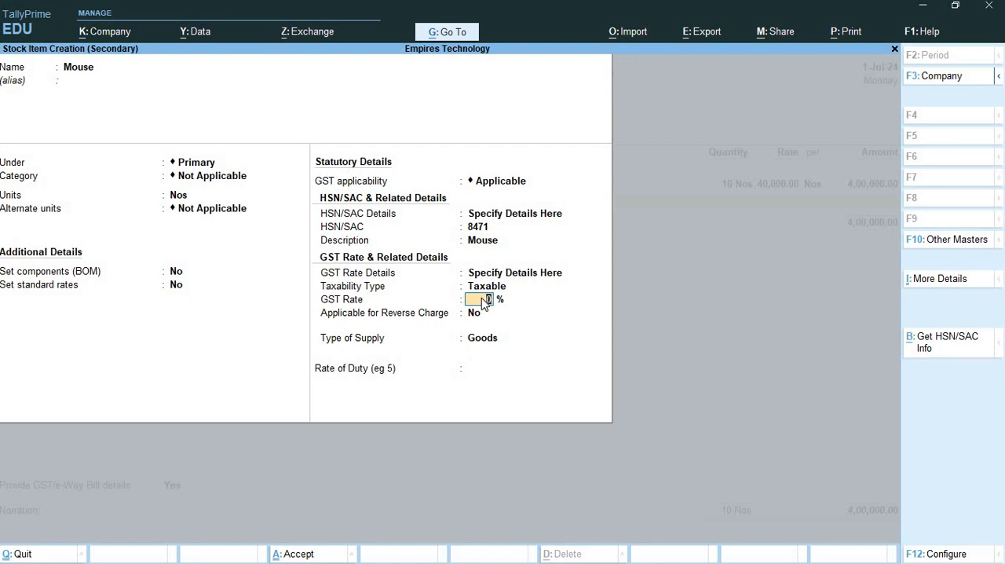
key(Return)
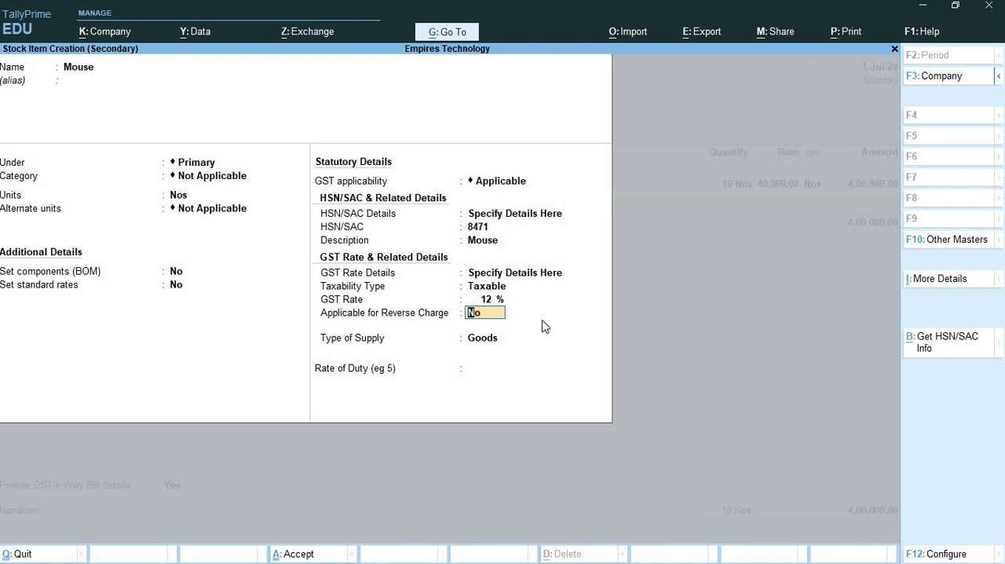
key(ctrl)
key(ctrl+a)
key(ctrl)
key(ctrl+a)
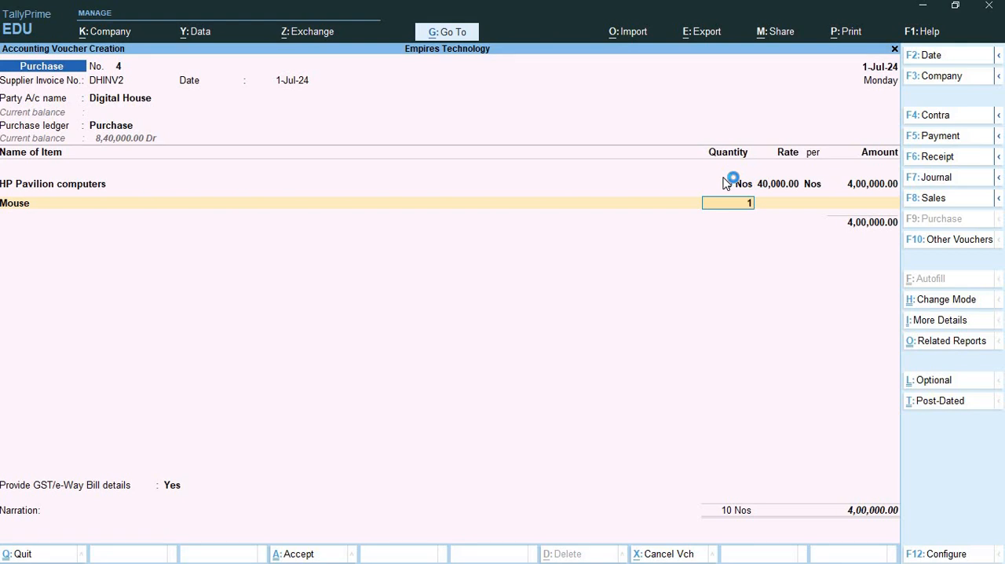
- Add 10 Nos of Mouse at a rate of 250 to the voucher, following task 3 in Word, and end the item list
key(Return)
key(alt+Tab)
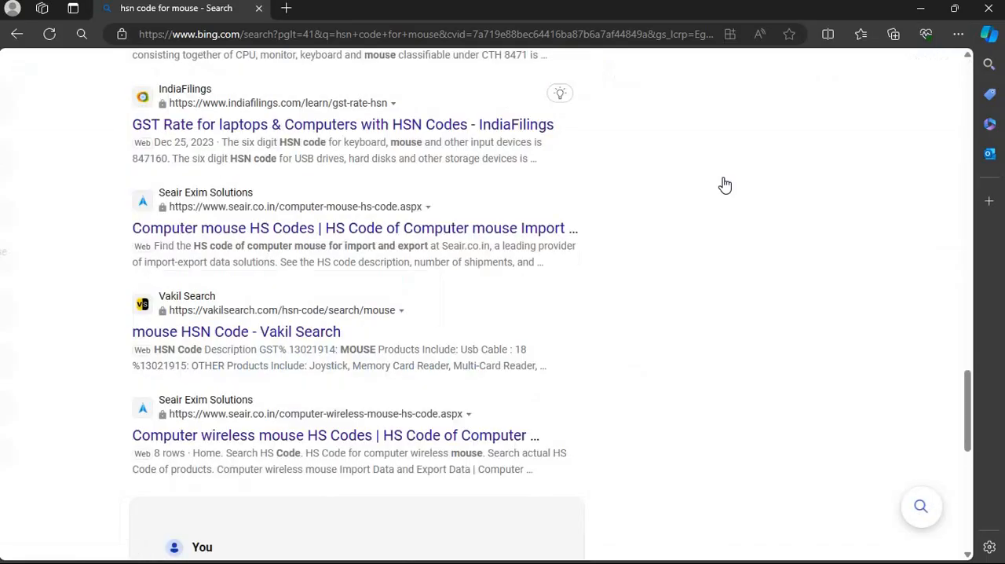
key(alt+Tab)
key(Tab)
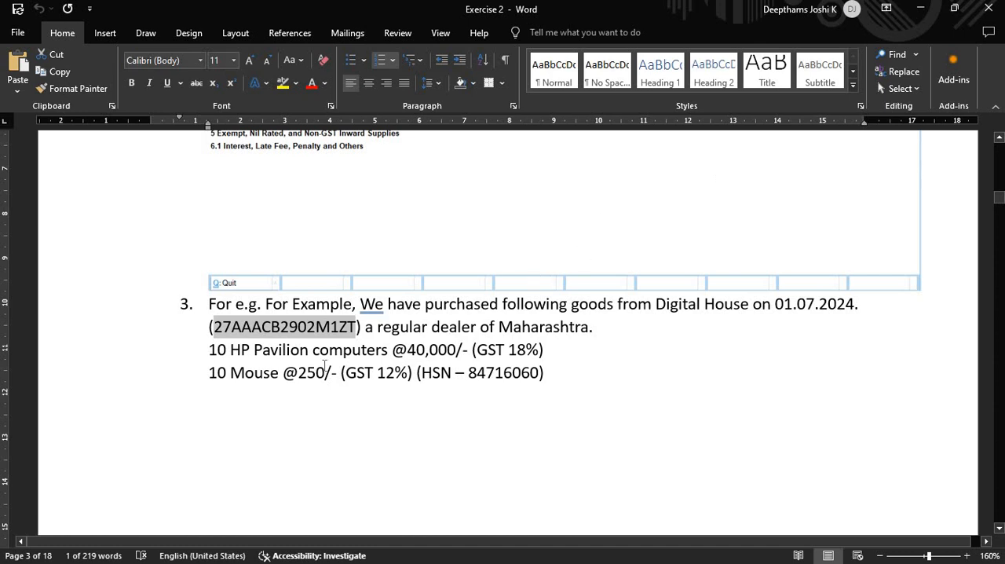
double_click(312, 373)
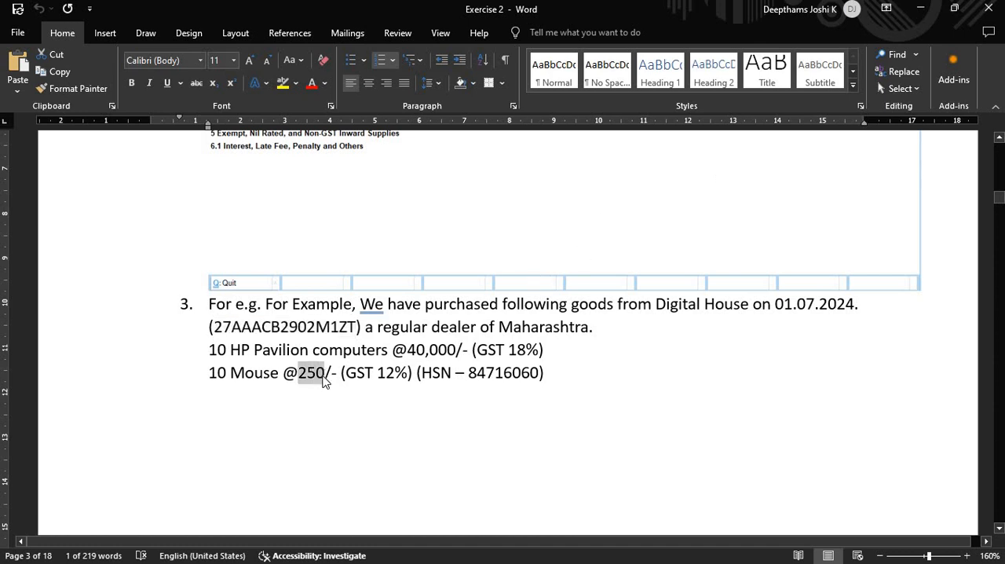
drag(469, 374, 504, 376)
key(alt+Tab)
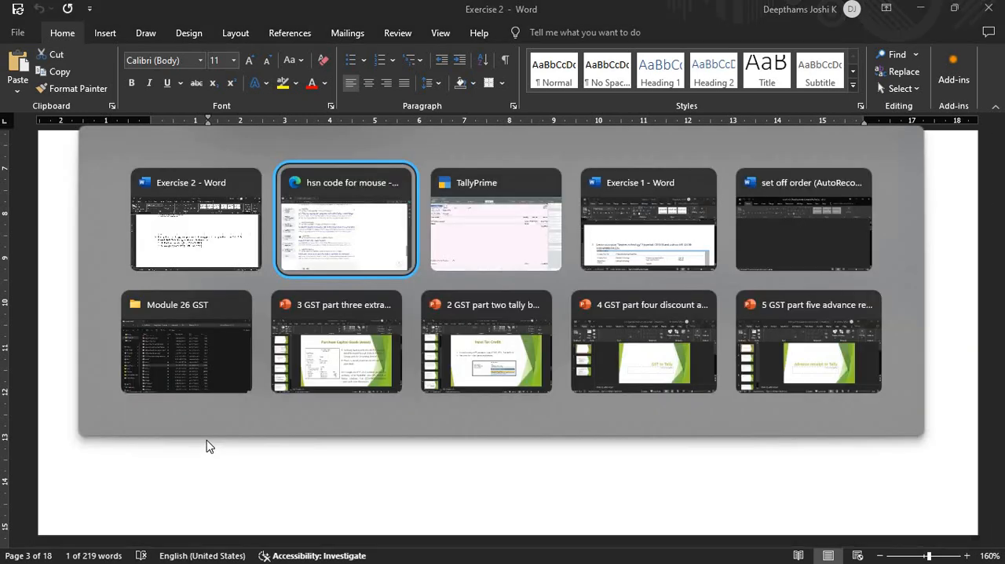
key(alt+Tab)
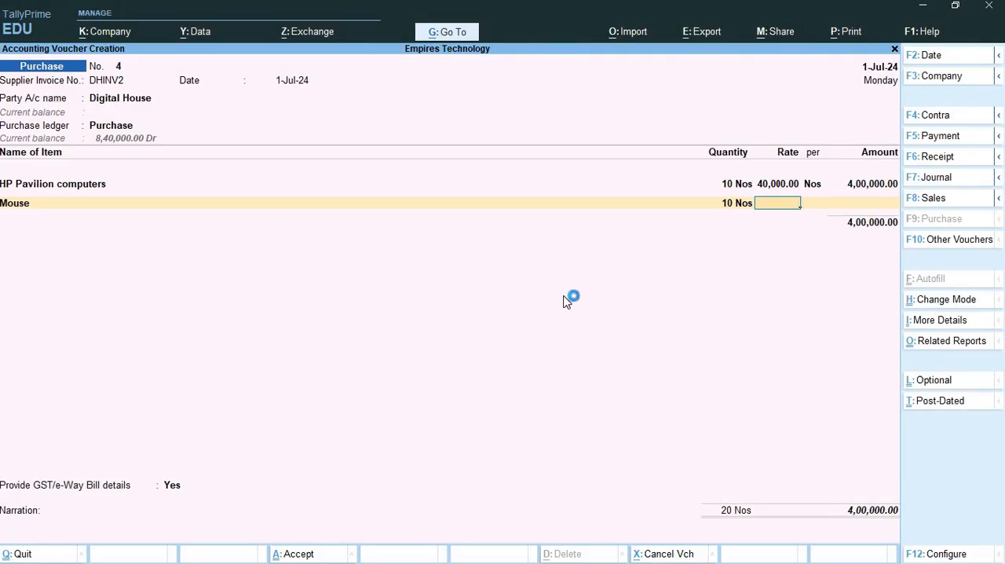
key(alt+Tab)
key(alt+Tab)
key(Return)
key(Return)
key(Return)
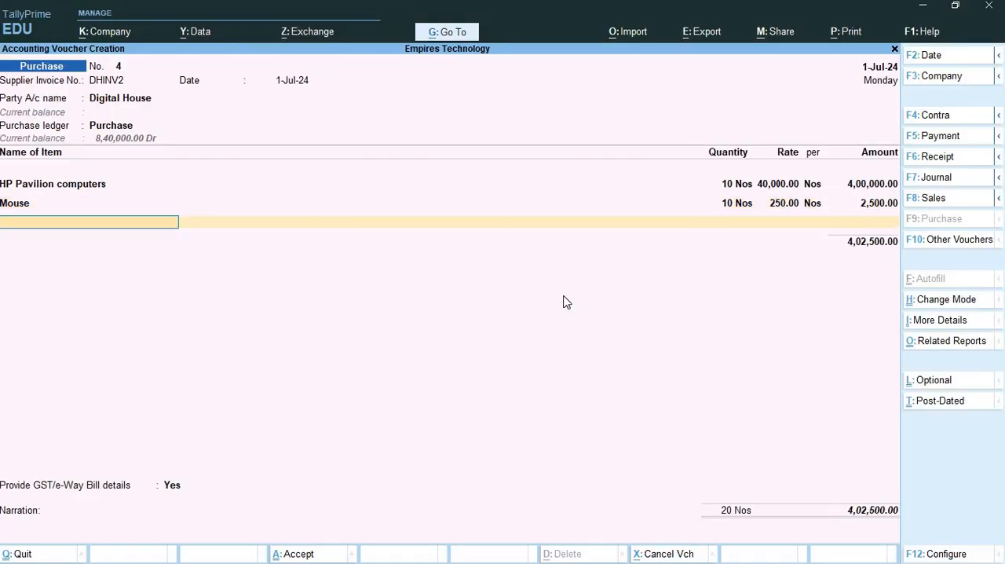
key(Return)
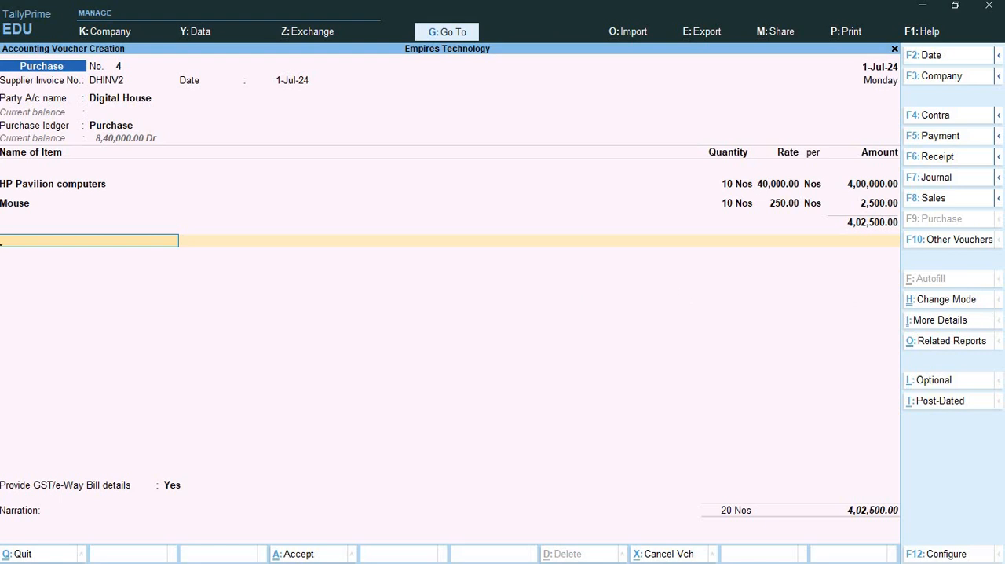
- Examine the voucher's detailed GST - Tax Analysis for the tax rate and IGST on each item, and close the report
click(956, 344)
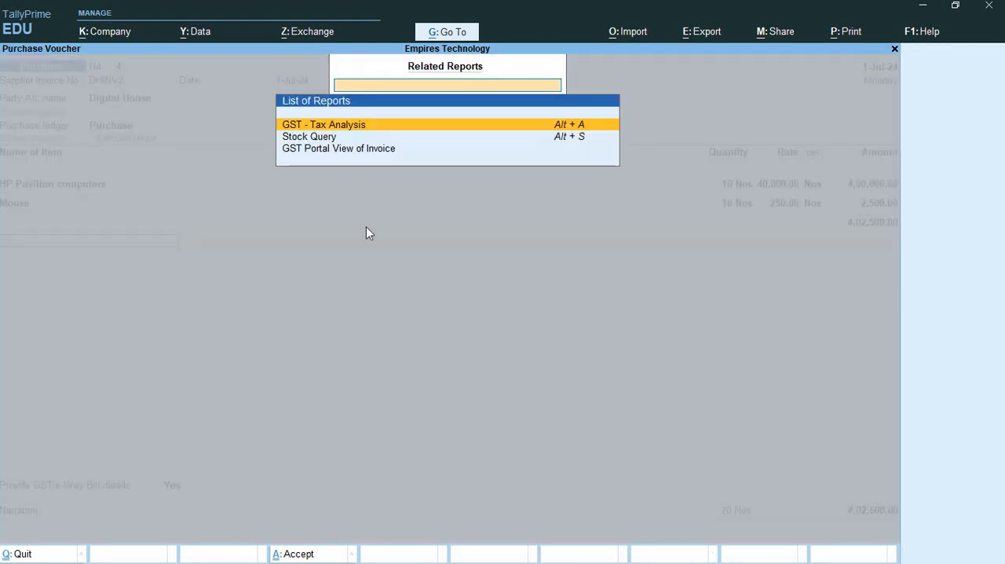
click(355, 129)
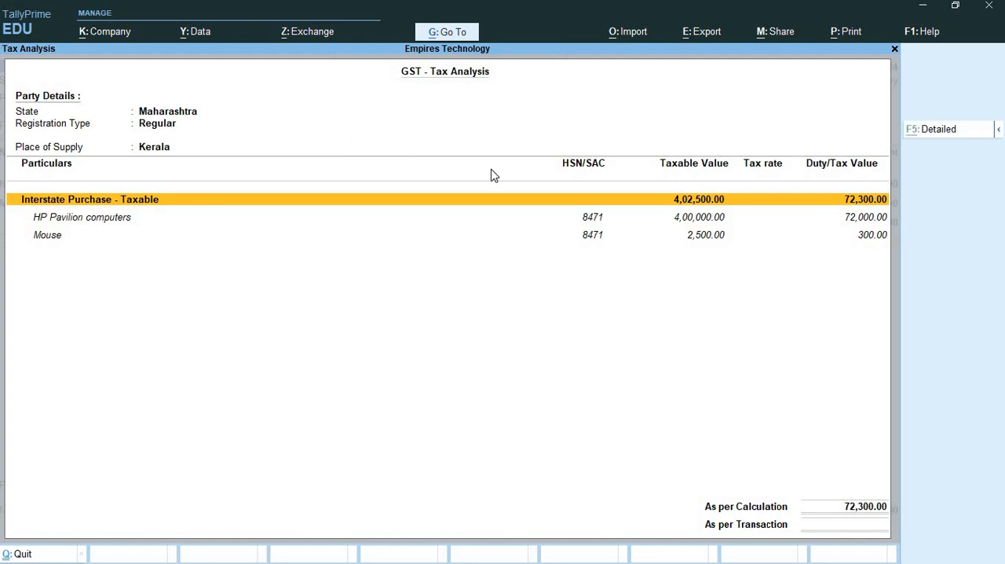
click(936, 131)
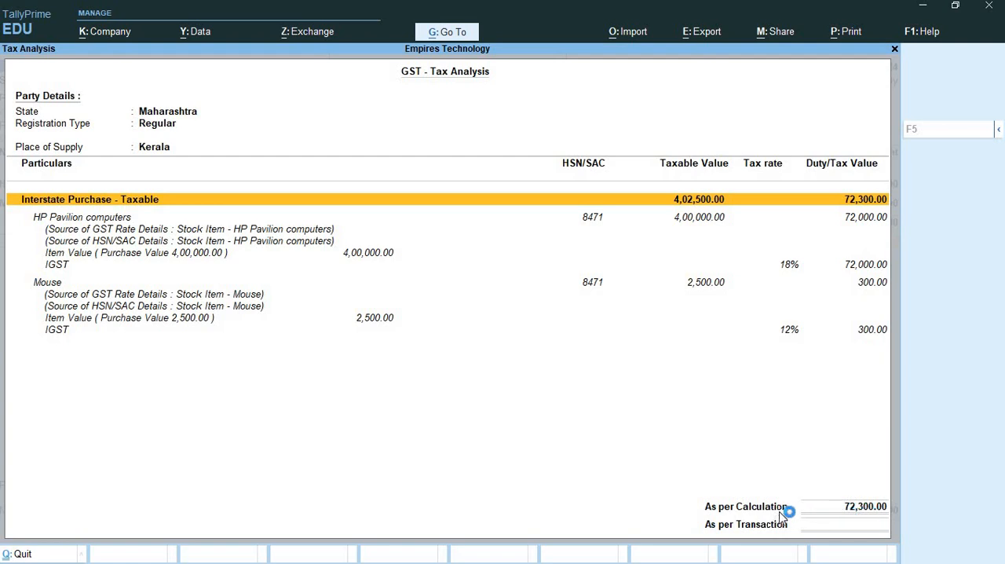
click(864, 508)
key(Down)
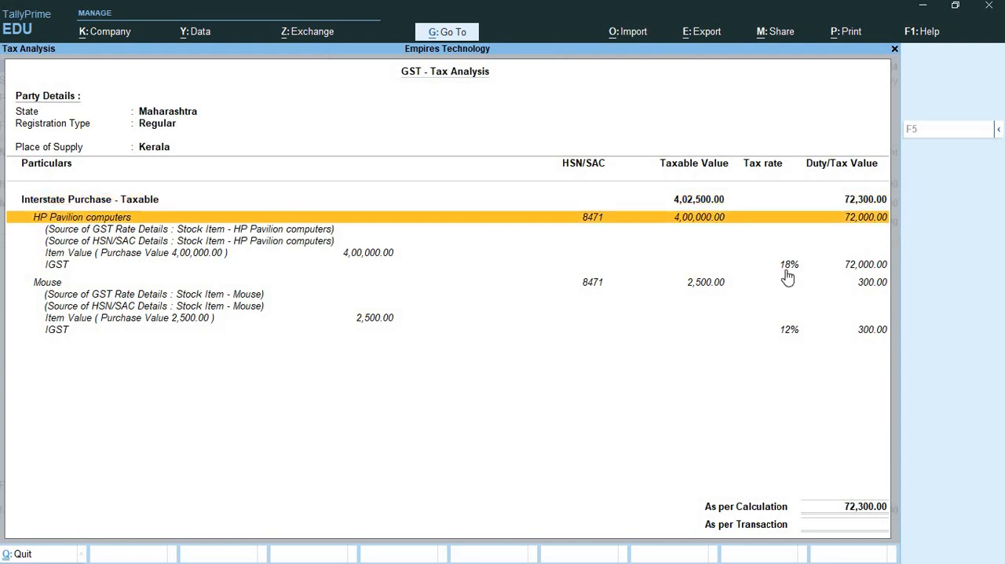
key(Down)
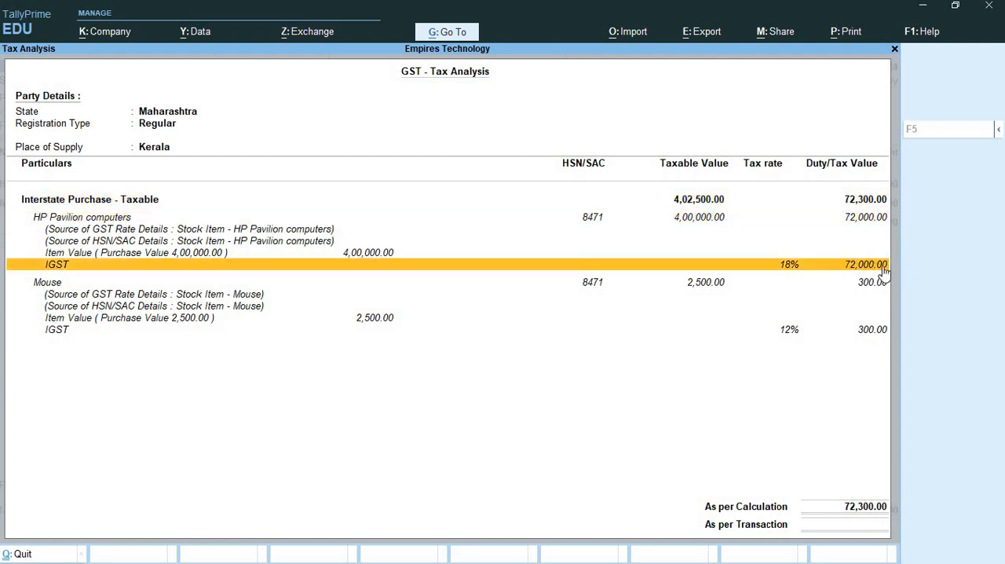
key(Down)
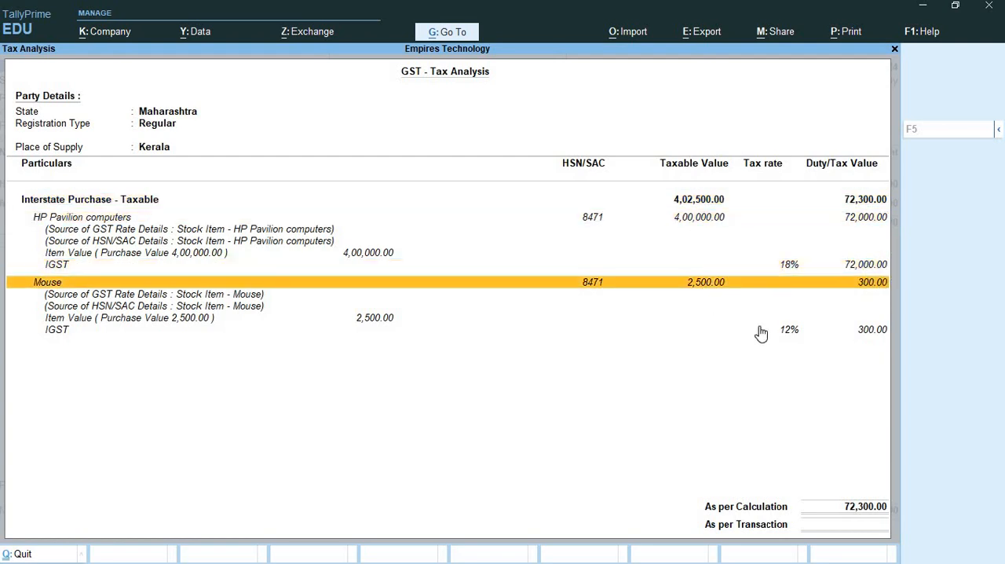
key(Down)
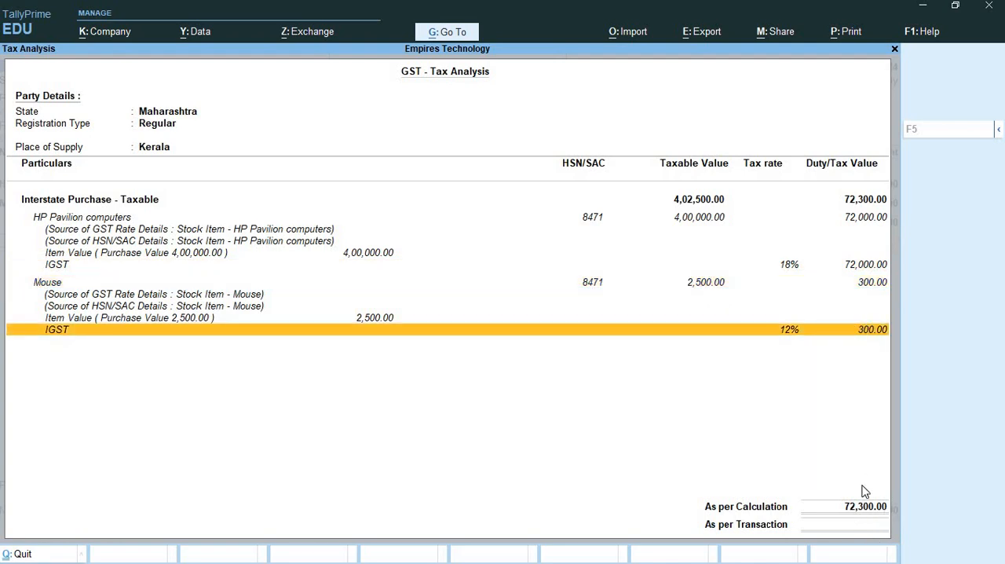
click(894, 50)
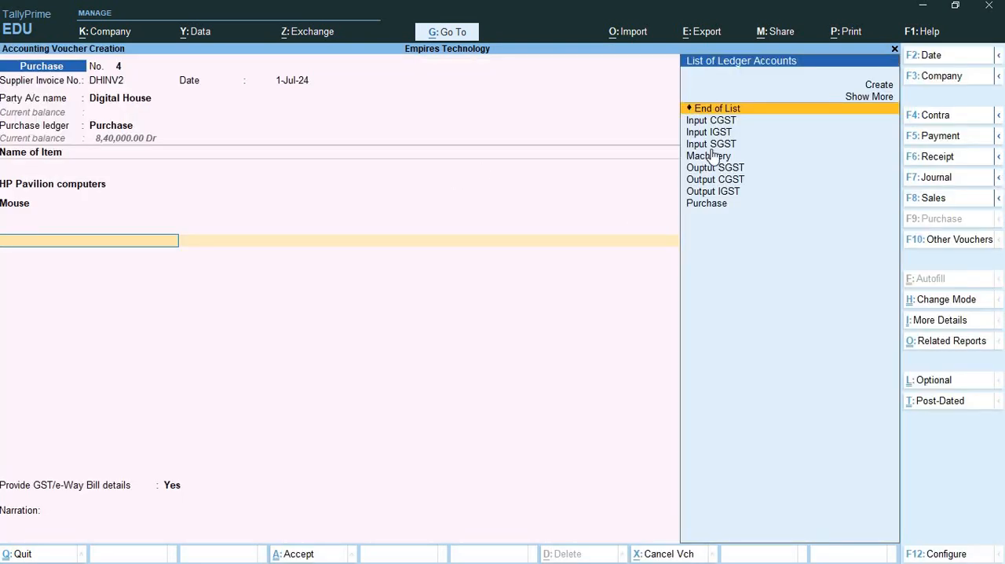
- Add the Input IGST ledger to the purchase voucher with its calculated amount
click(723, 137)
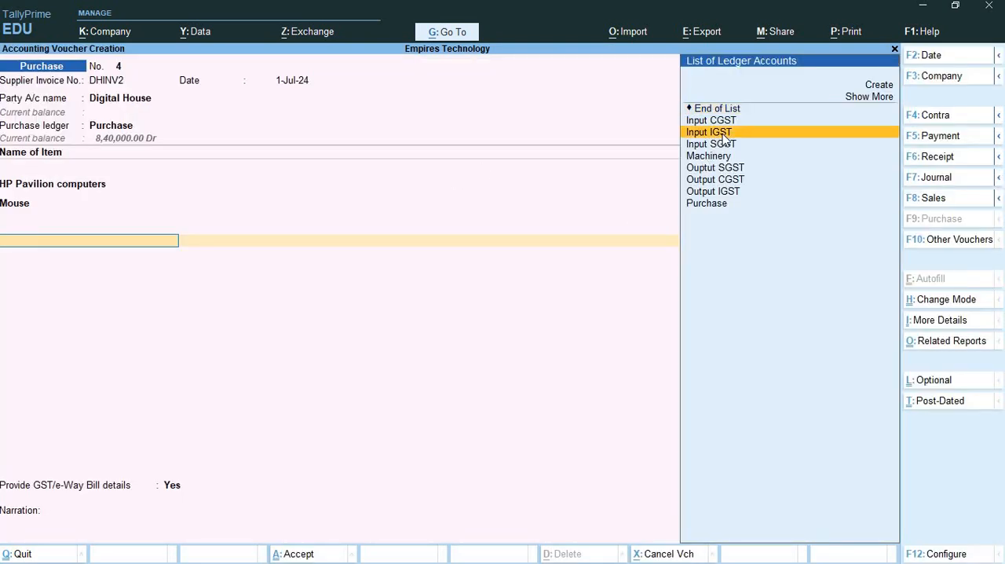
key(Return)
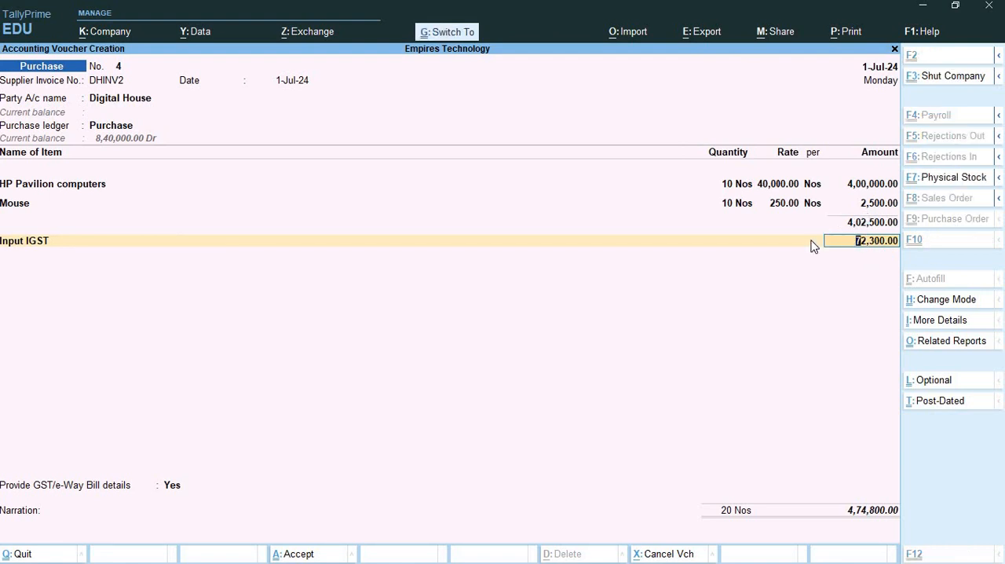
key(Return)
- Back out of the e-Way bill details and set Provide GST/e-Way Bill details to No
key(Return)
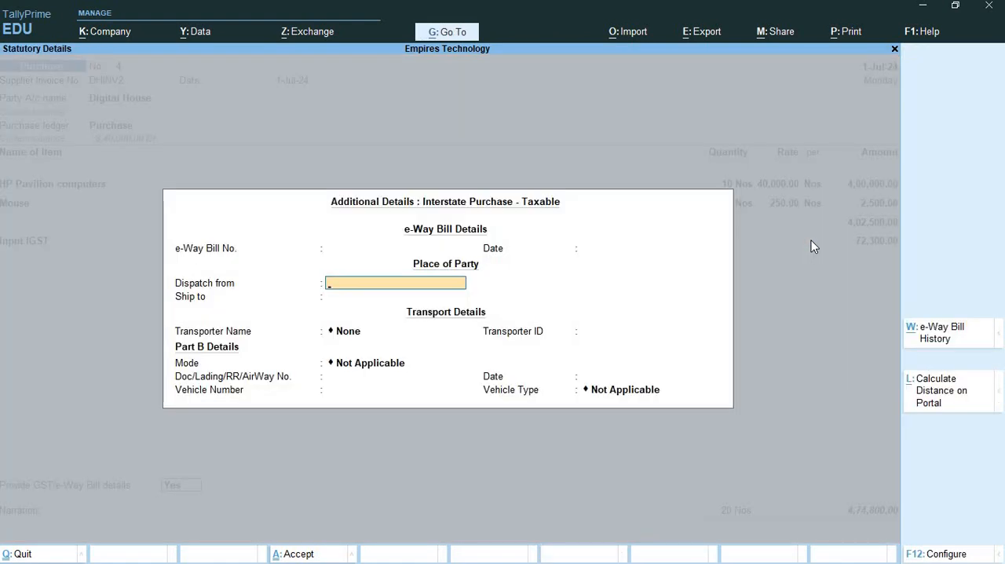
key(BackSpace)
key(BackSpace)
key(BackSpace)
key(BackSpace)
key(Return)
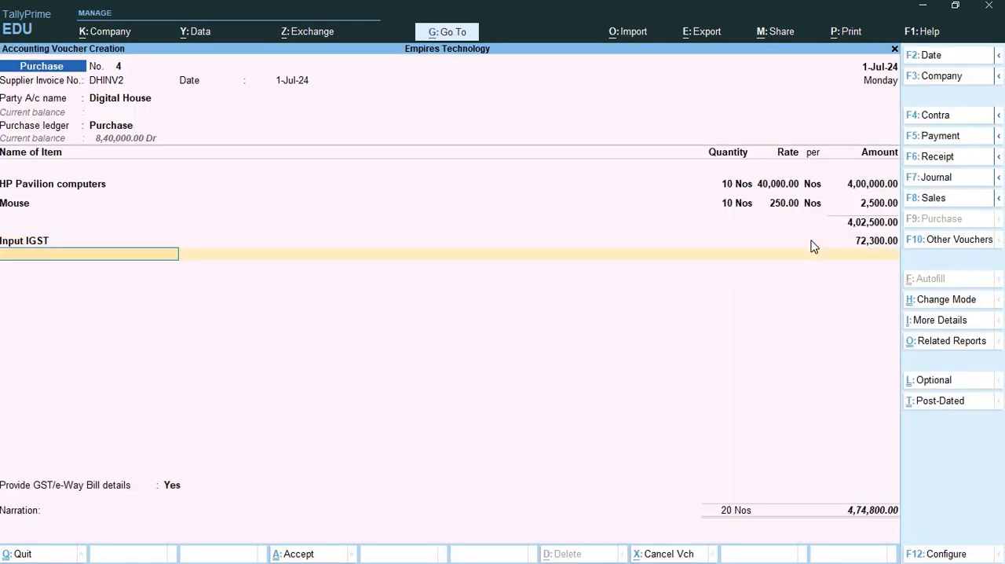
key(Return)
key(n)
- Record Digital House's bill as a New Ref for the full amount and save the purchase voucher
key(Return)
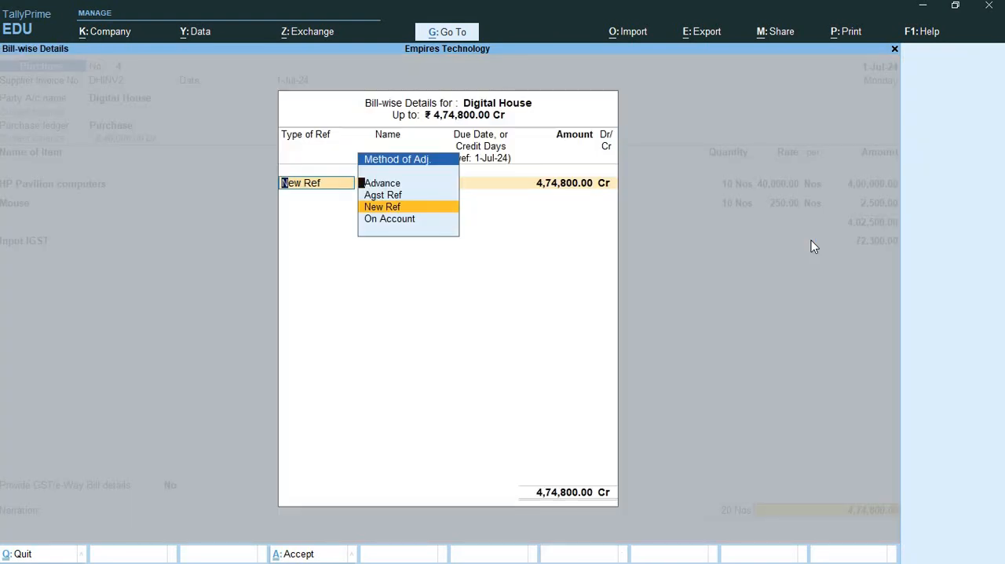
key(Return)
key(Return)
key(Return)
key(Return)
key(Return)
key(Return)
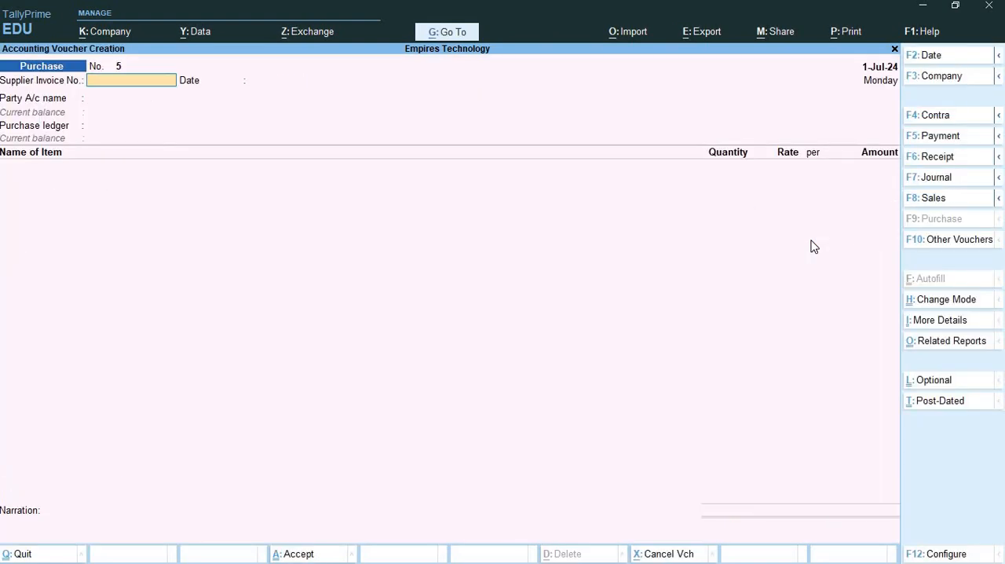
- Open the GSTR-3B report for 1-7-2024 to 31-7-2024 and examine the IGST under Input Tax Credit Available
click(462, 33)
text(Gst)
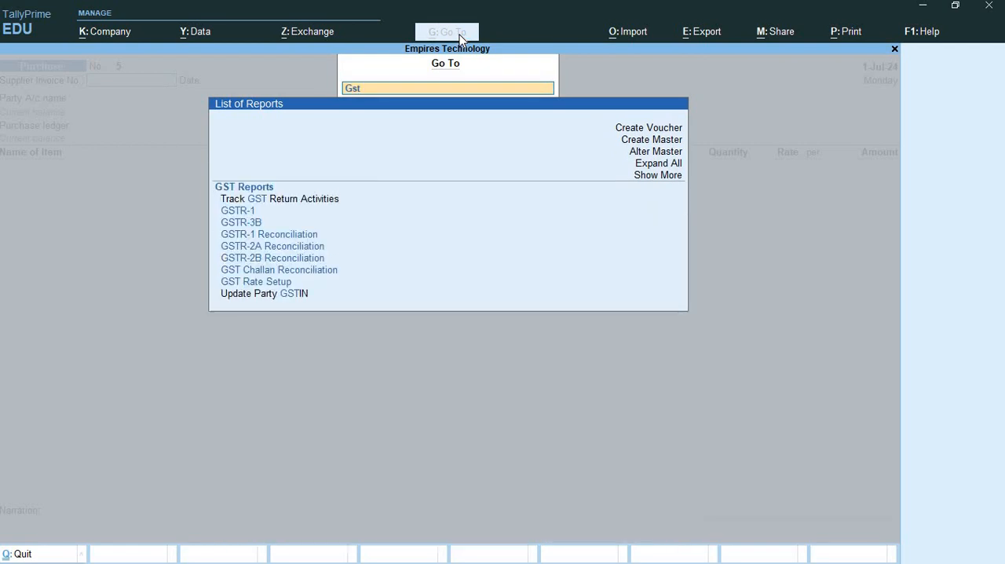
click(237, 224)
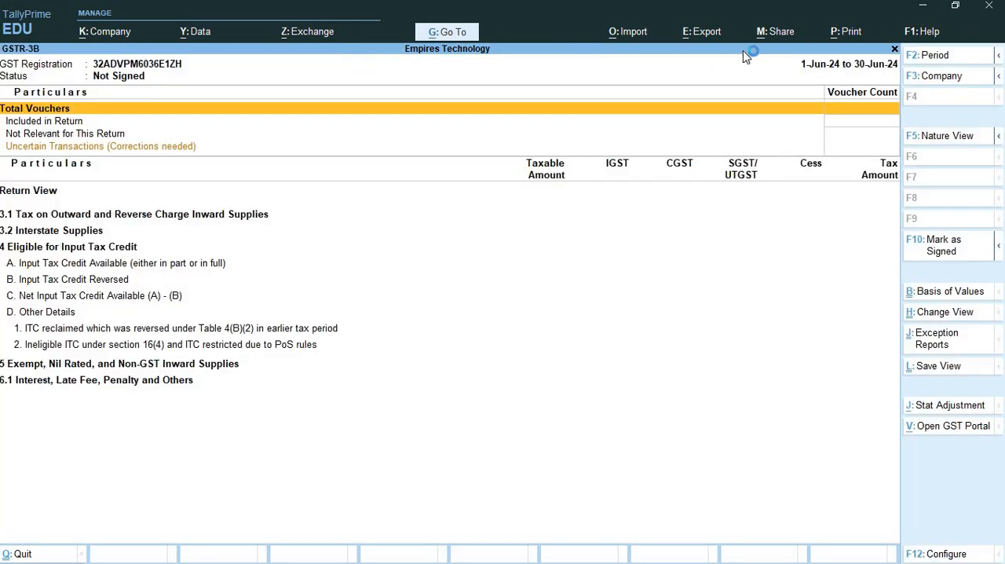
click(934, 56)
text(1/7)
key(Return)
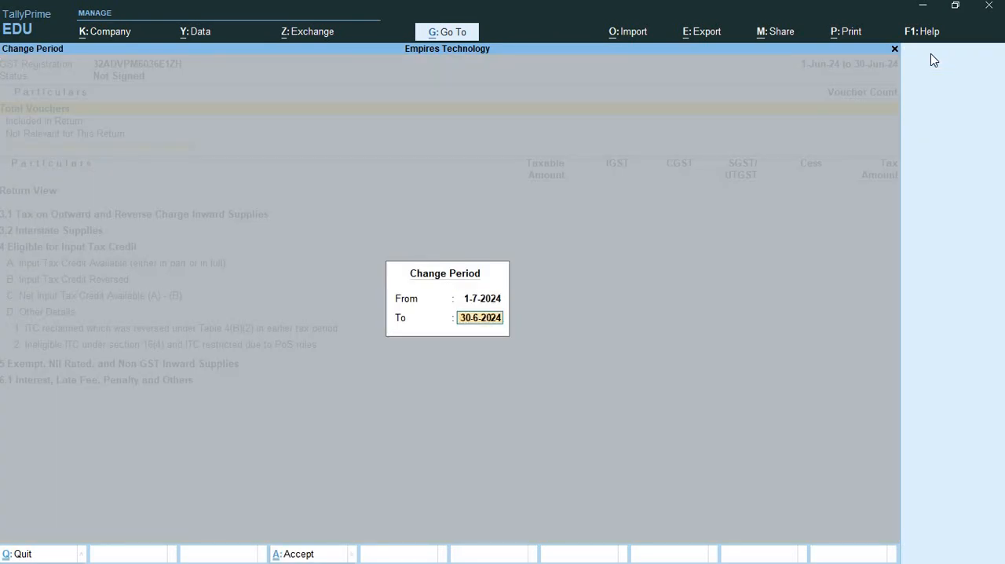
text(31/7)
key(Return)
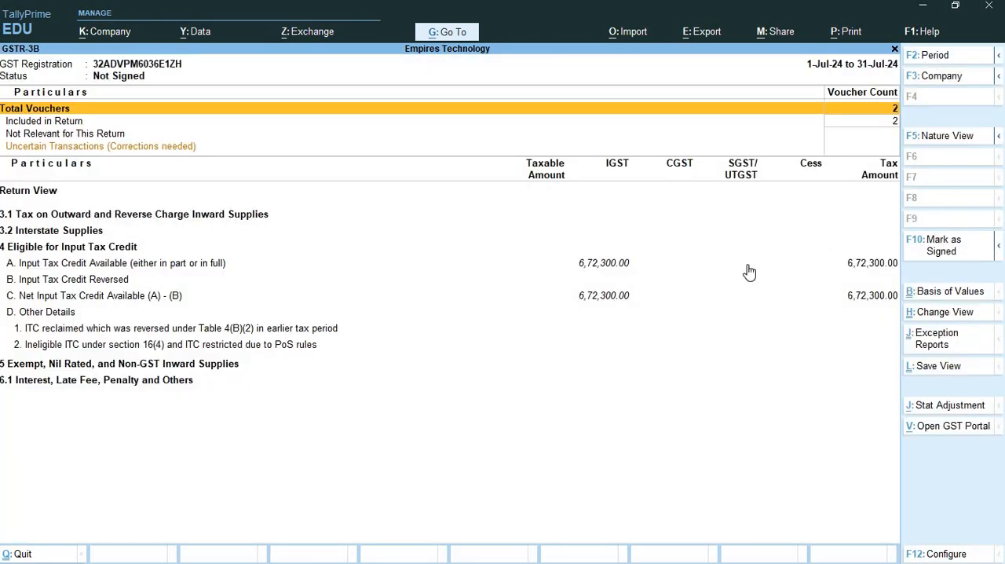
click(616, 265)
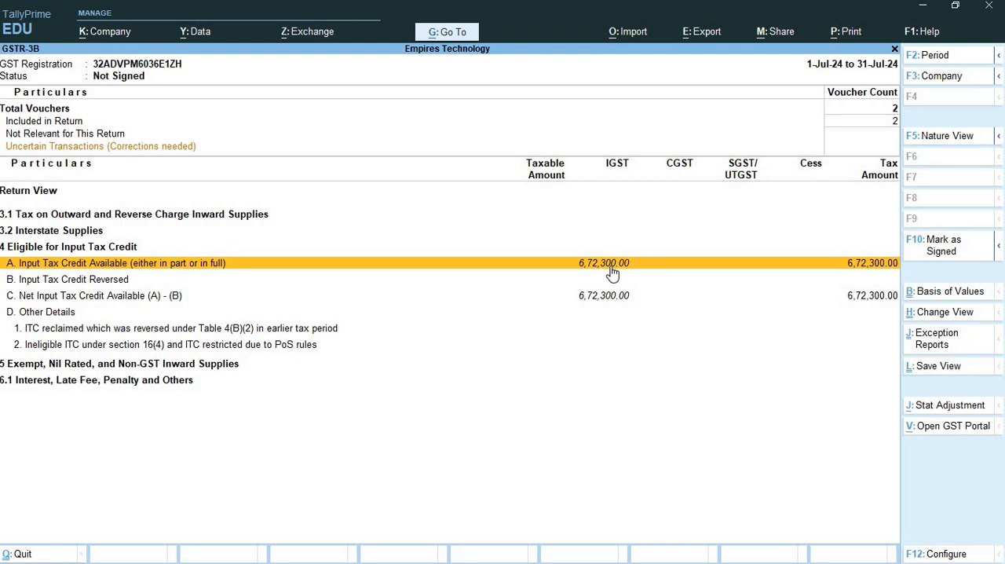
- Close the GSTR-3B report and switch to the Exercise 2 Word document to read item 5 on returning mice to Digital House
click(894, 51)
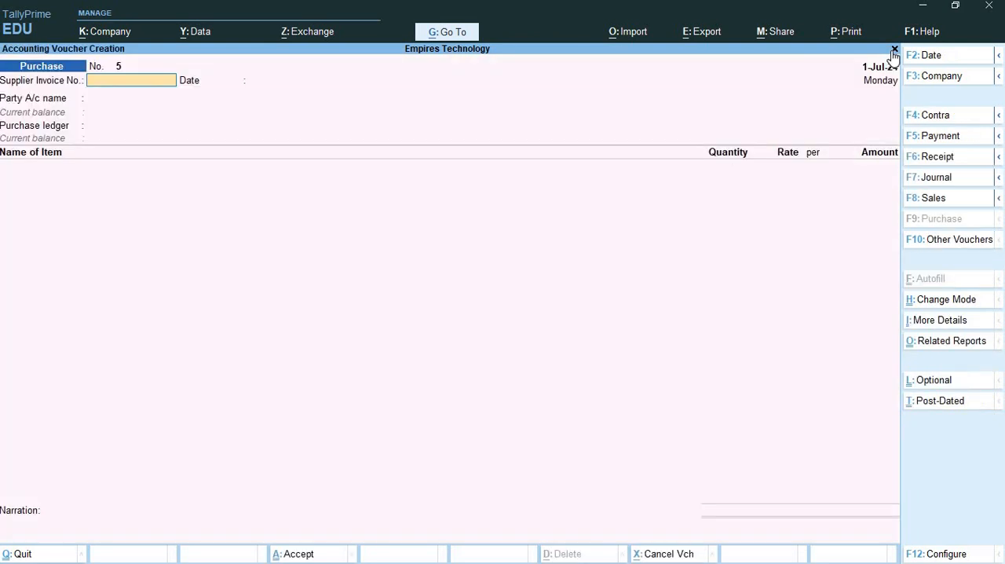
key(alt+Tab)
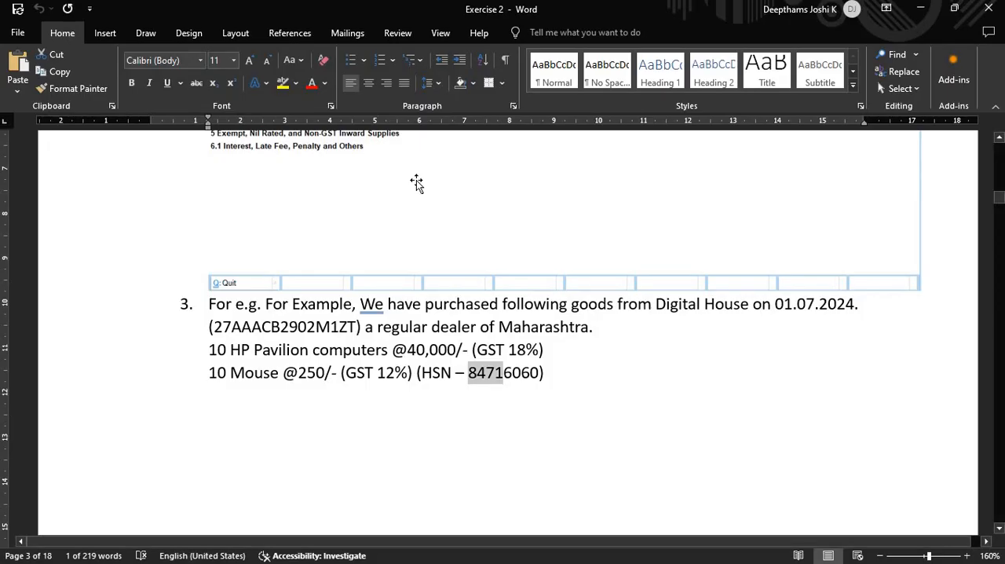
scroll(417, 181, down, 5)
scroll(416, 181, down, 10)
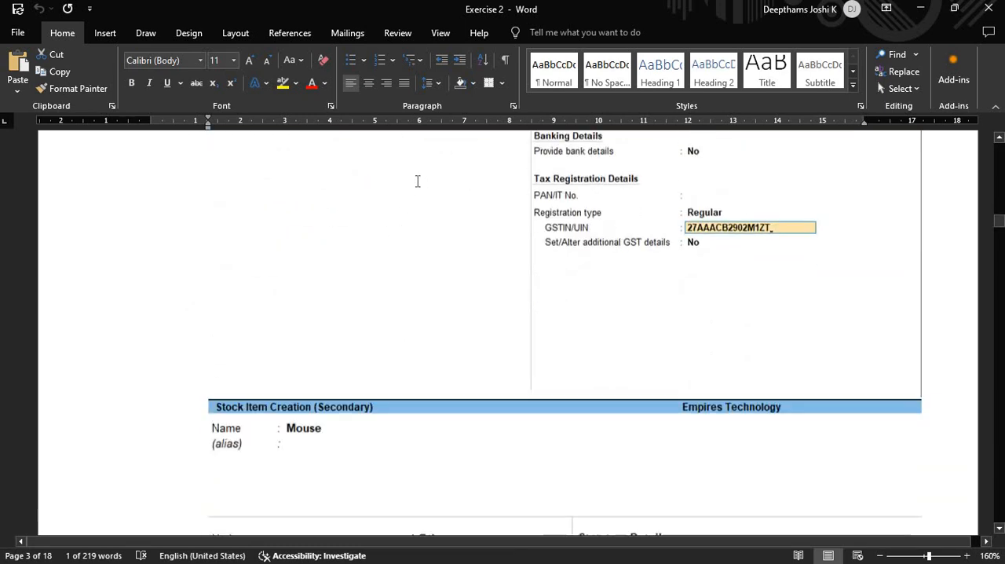
scroll(439, 204, down, 15)
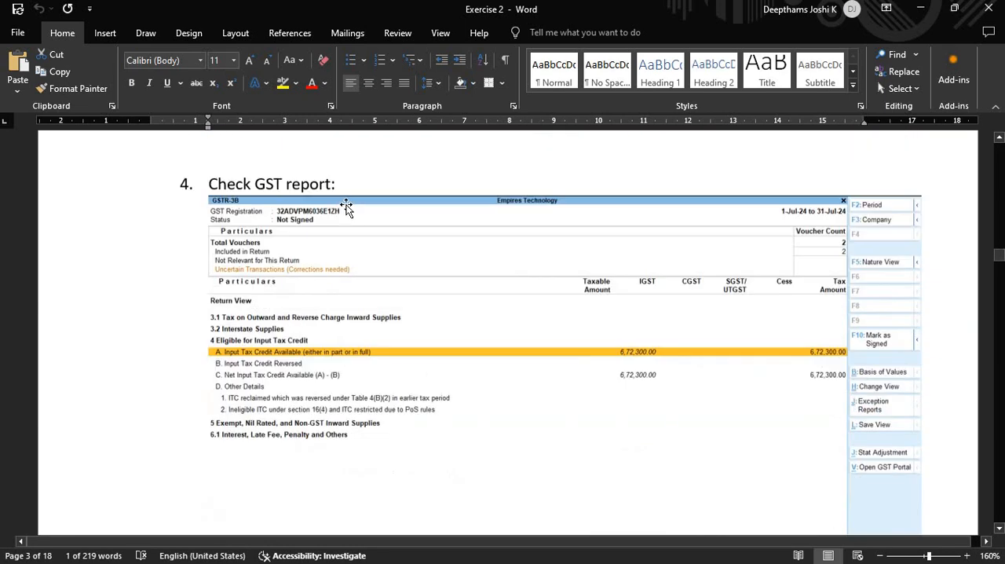
scroll(262, 310, up, 5)
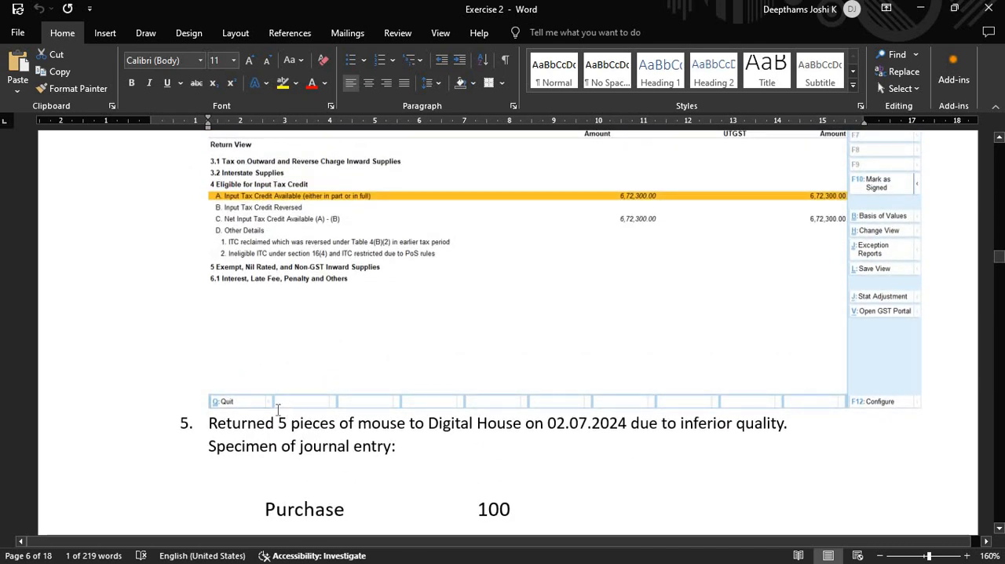
click(250, 422)
- Switch to the 3 GST part three extras presentation in PowerPoint and review the capital goods, different GST rates and Debit Note / Credit Note slides
key(alt+Tab)
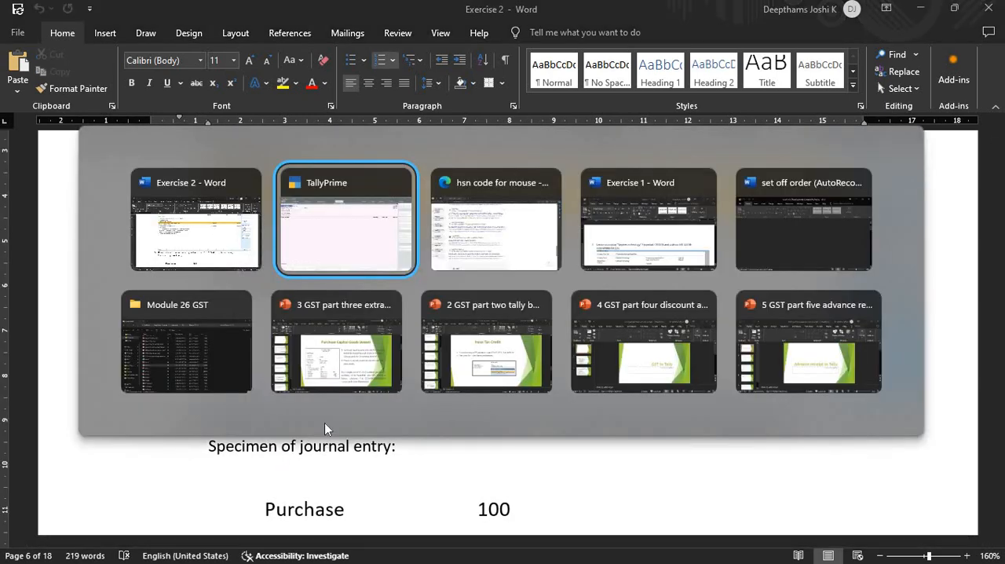
click(325, 361)
click(91, 377)
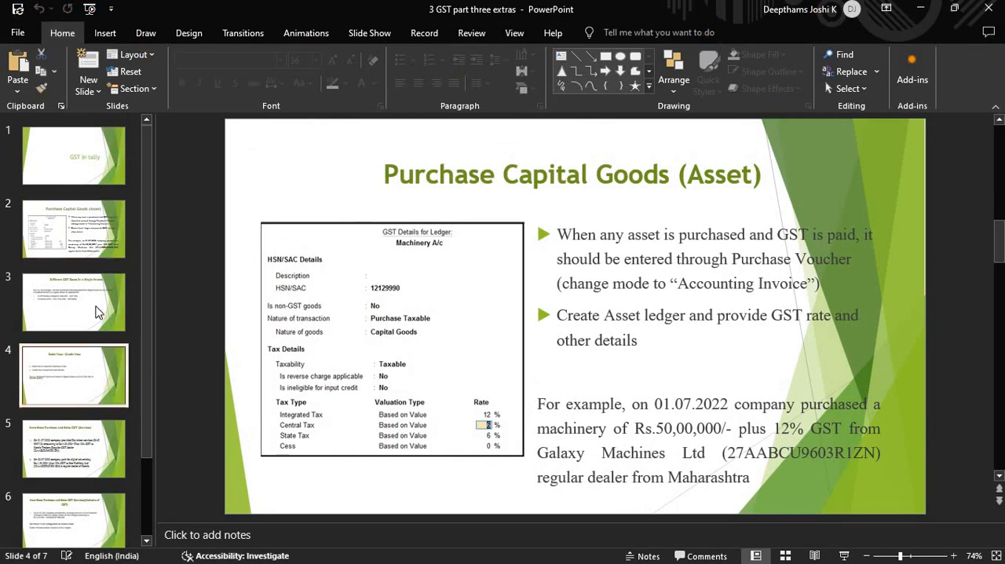
click(93, 307)
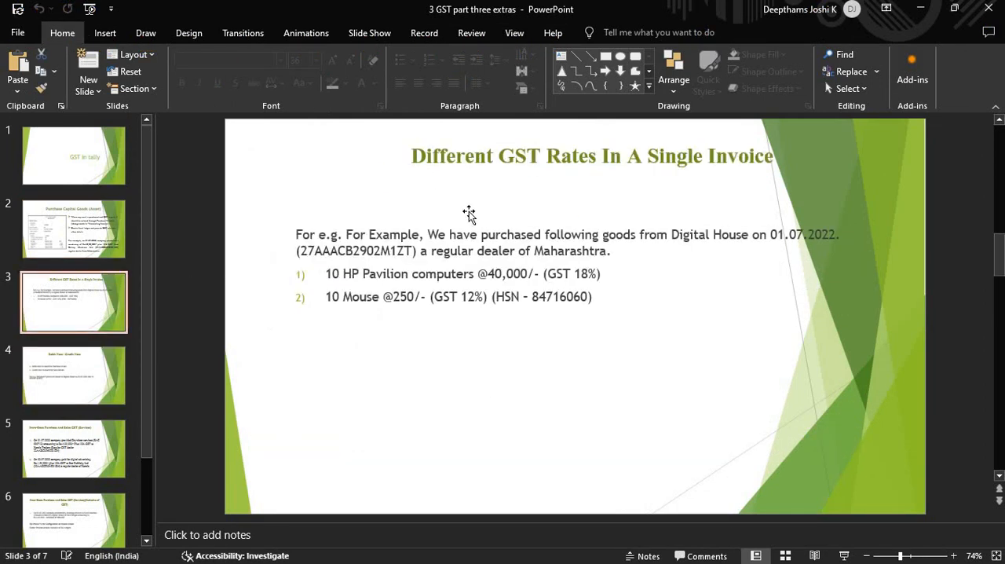
click(71, 248)
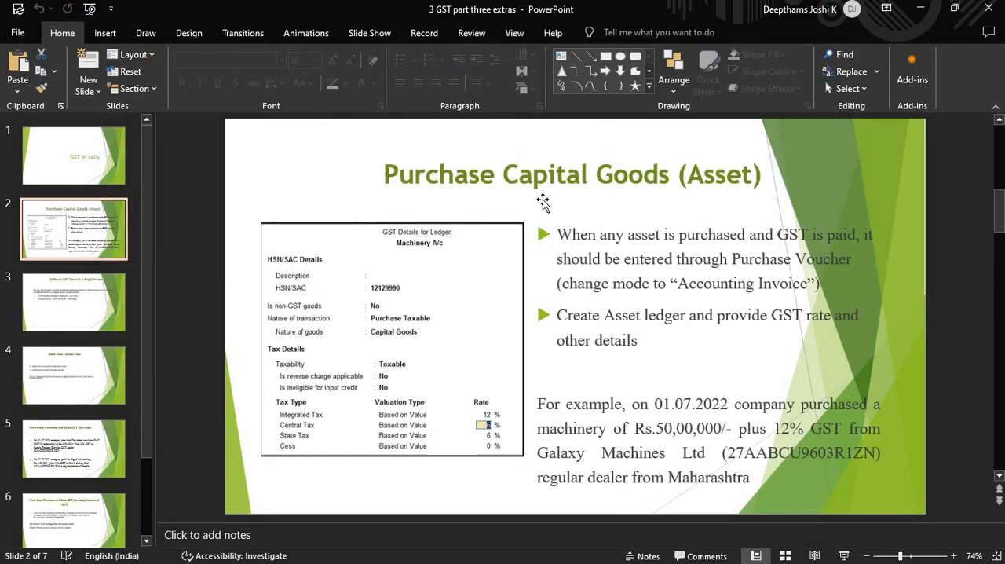
click(57, 297)
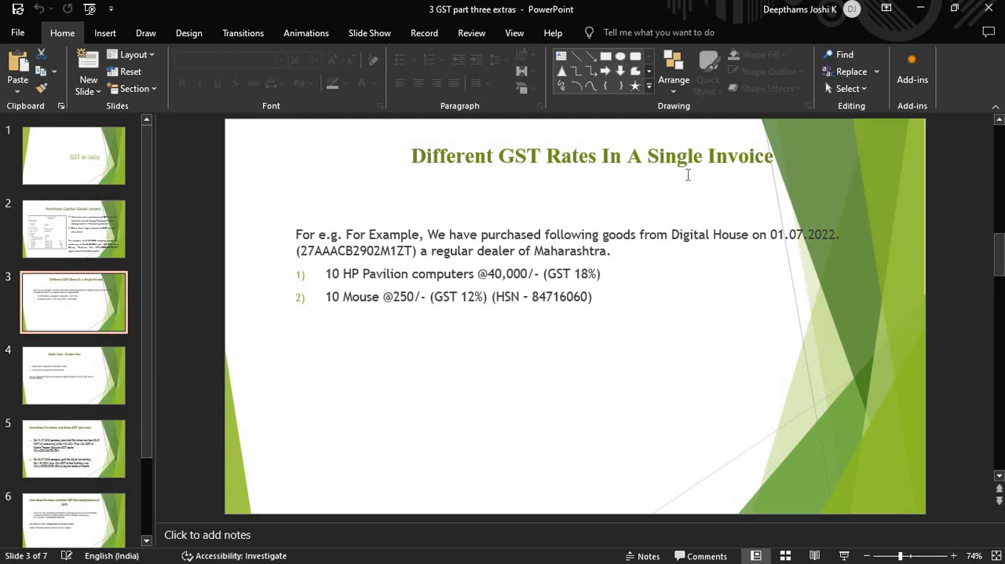
click(103, 389)
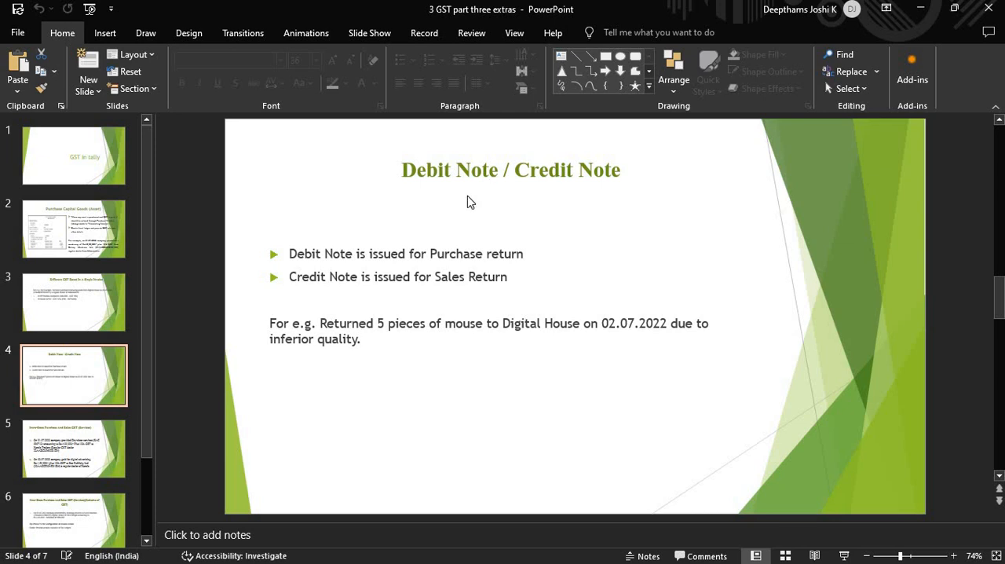
- Examine when debit and credit notes are issued and the example of mice returned to Digital House on the Debit Note / Credit Note slide
click(464, 271)
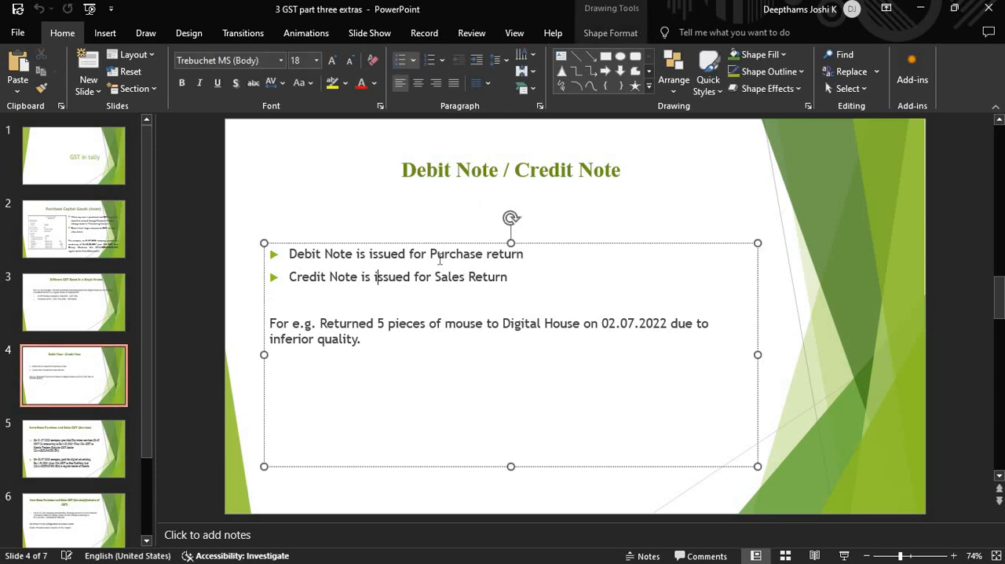
drag(452, 253, 561, 262)
click(560, 261)
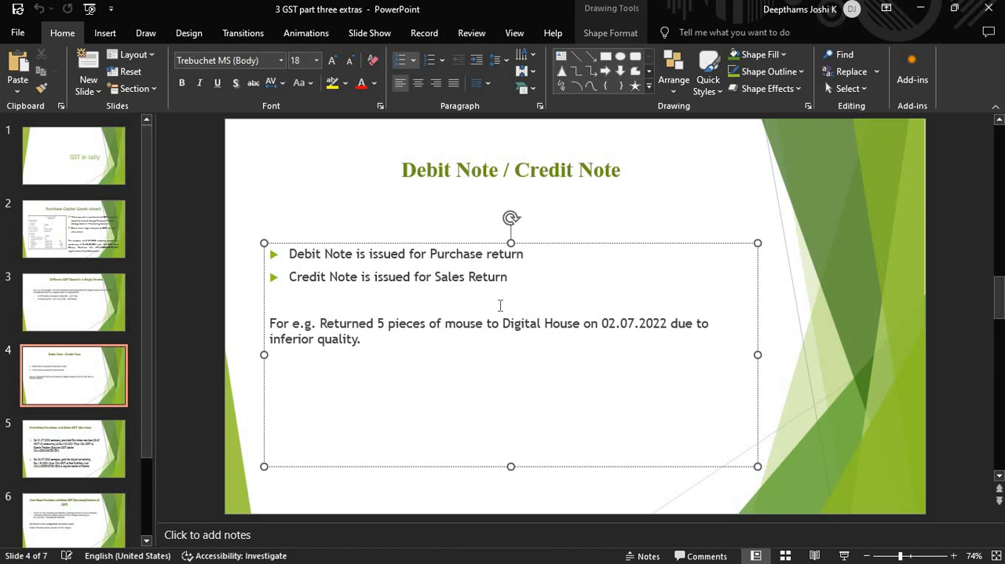
drag(436, 277, 512, 287)
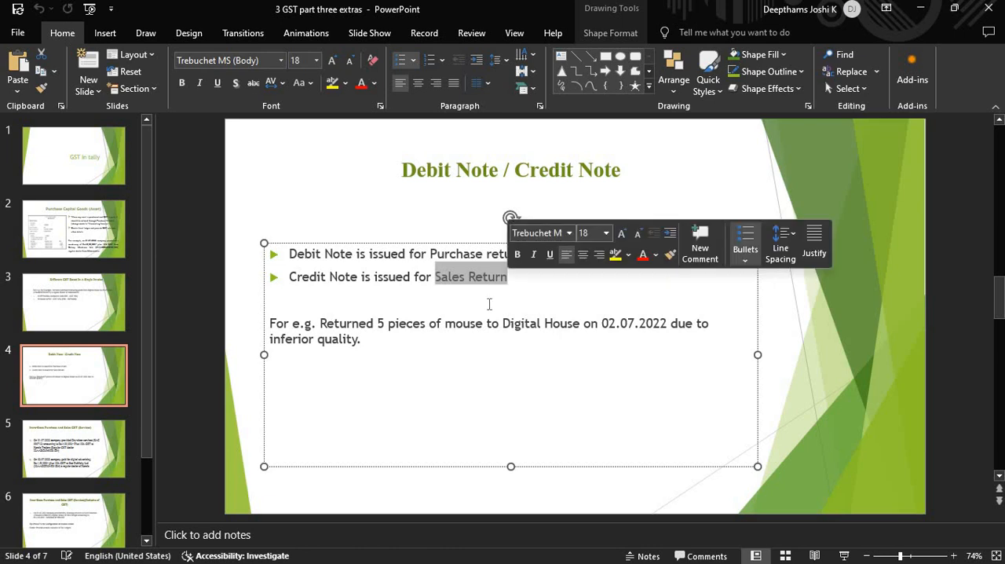
click(490, 303)
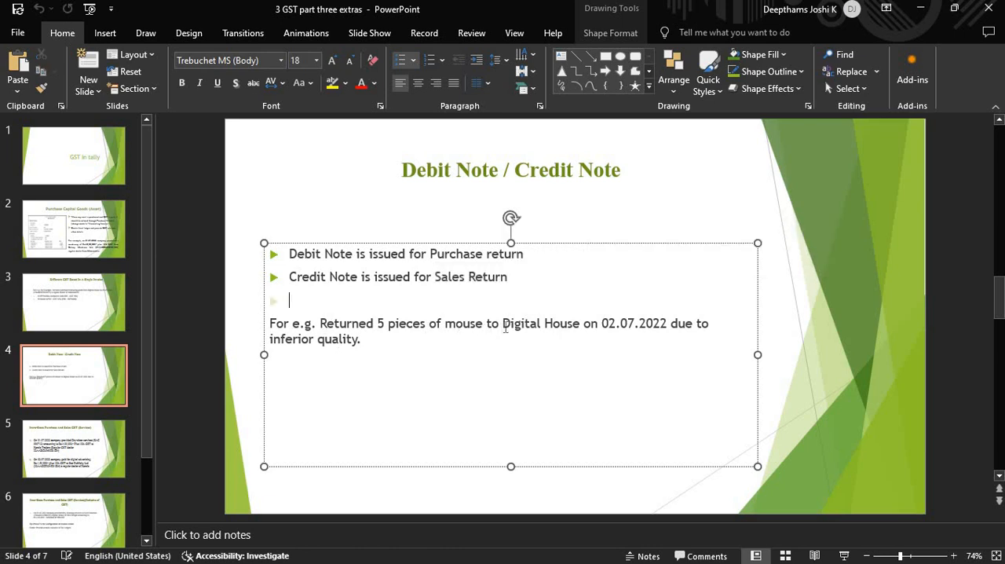
drag(378, 324, 486, 326)
click(549, 335)
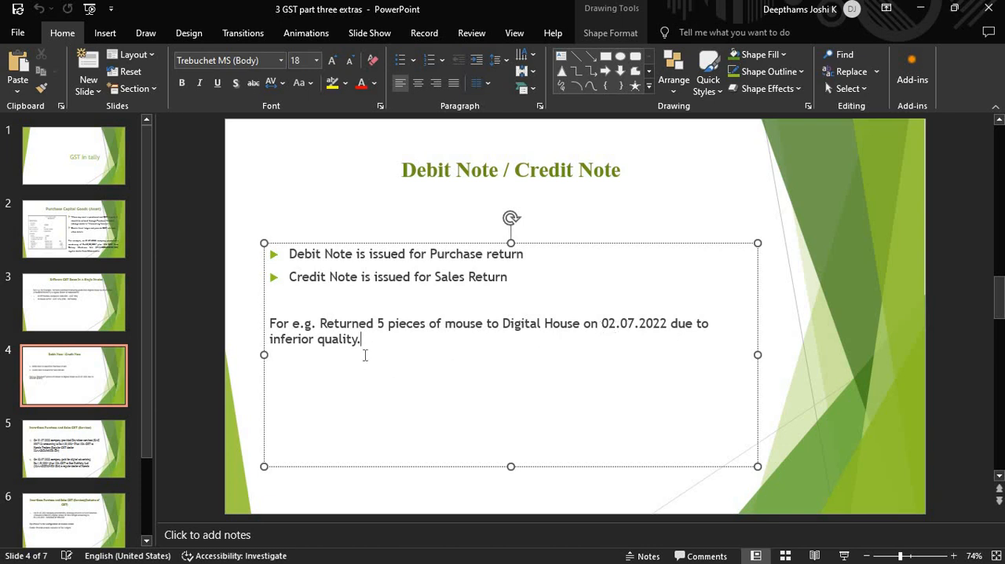
drag(263, 345, 390, 353)
click(390, 354)
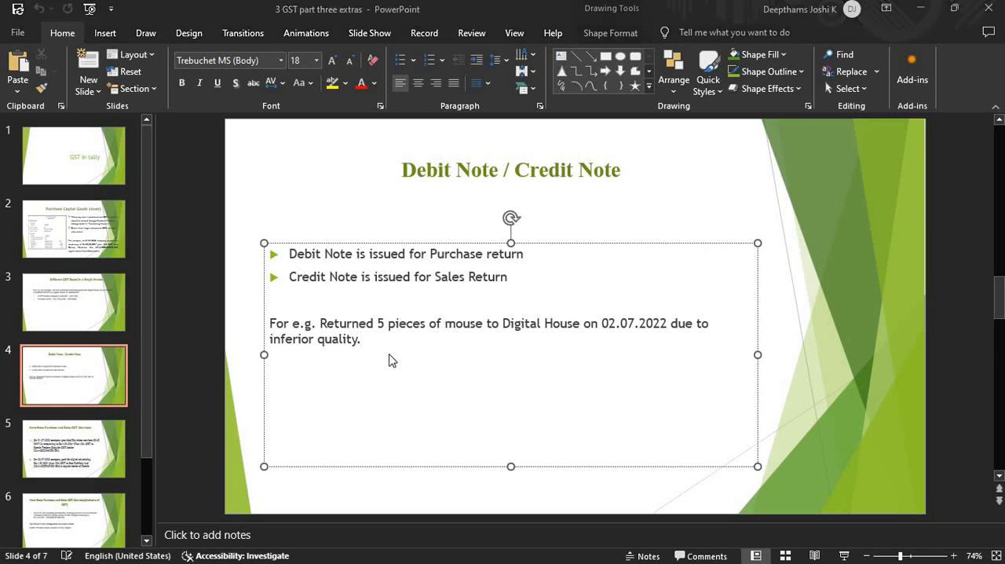
- Switch back to the Exercise 2 document in Word and examine the specimen journal entries for the purchase and purchase return under item 5
key(alt+Tab)
key(alt+Tab)
key(alt+Tab)
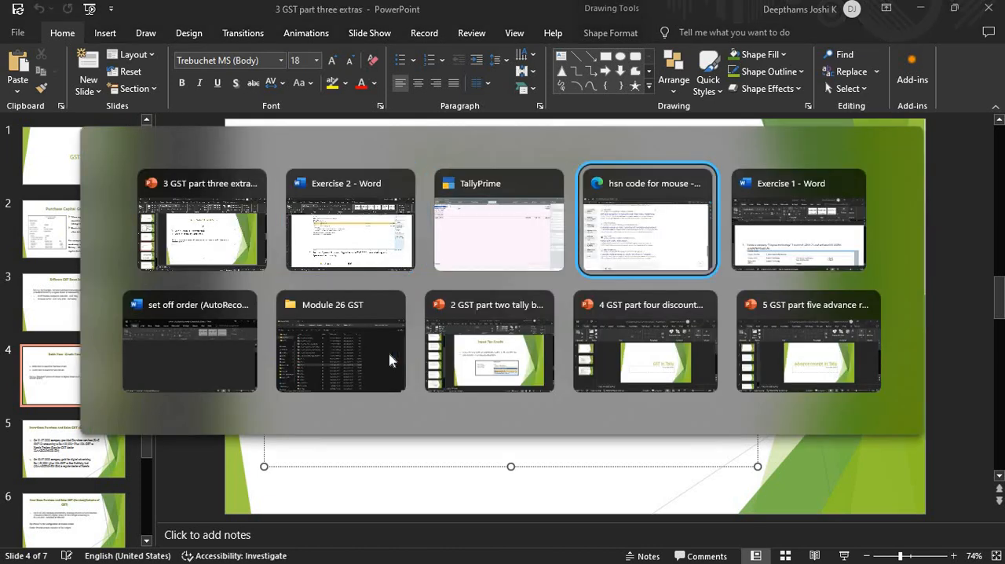
key(alt+Tab)
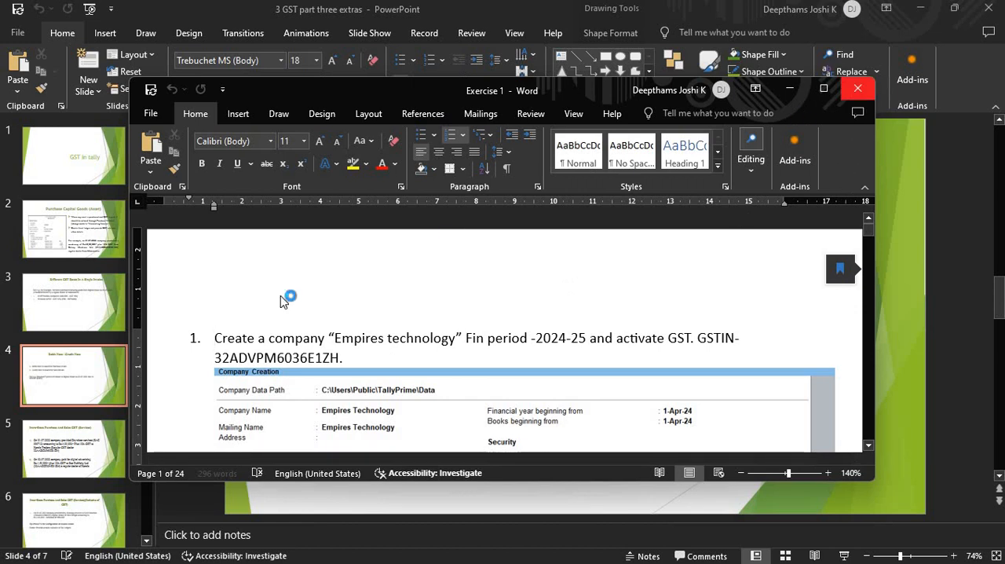
key(alt+Tab)
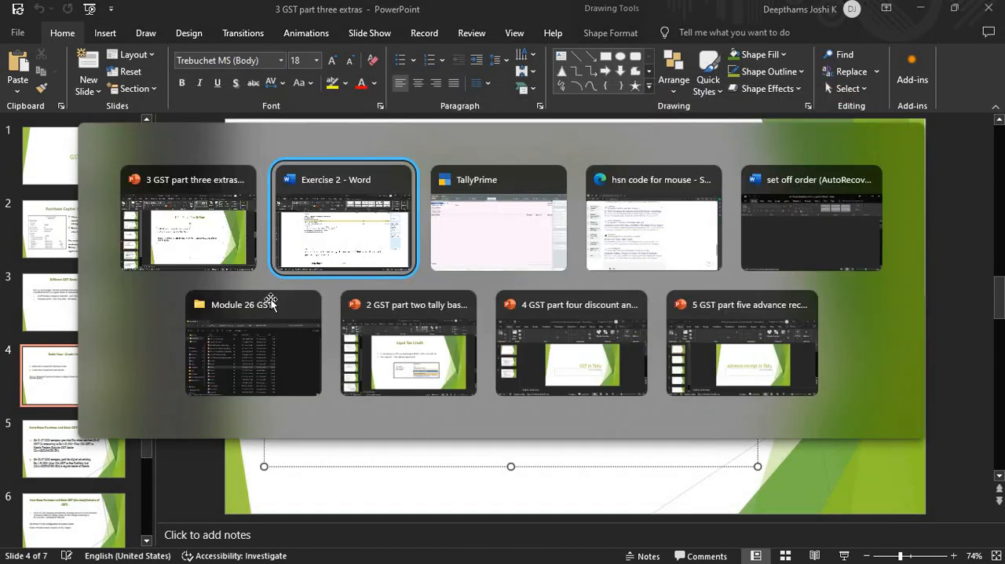
scroll(274, 302, down, 4)
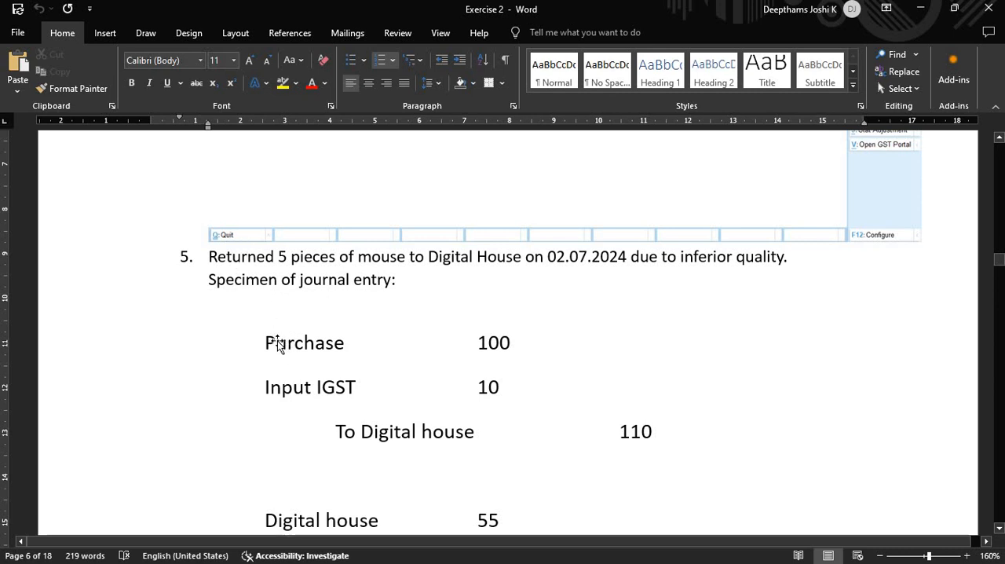
click(370, 295)
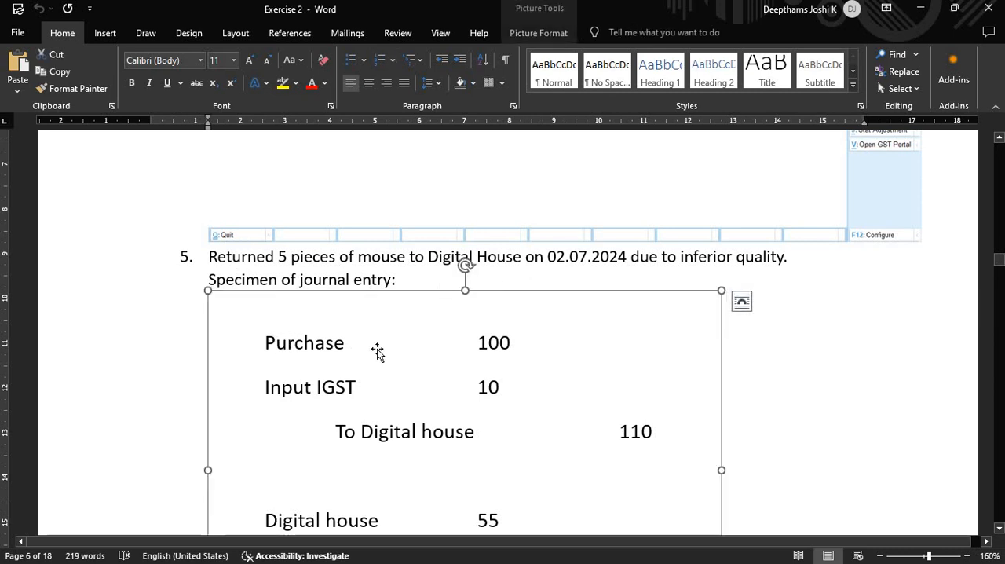
scroll(314, 279, down, 1)
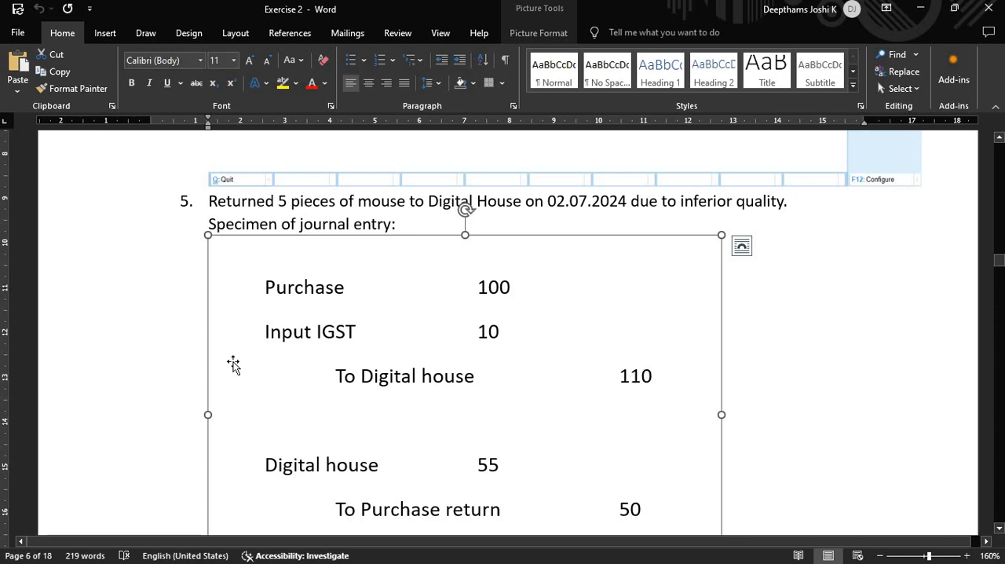
scroll(251, 361, down, 2)
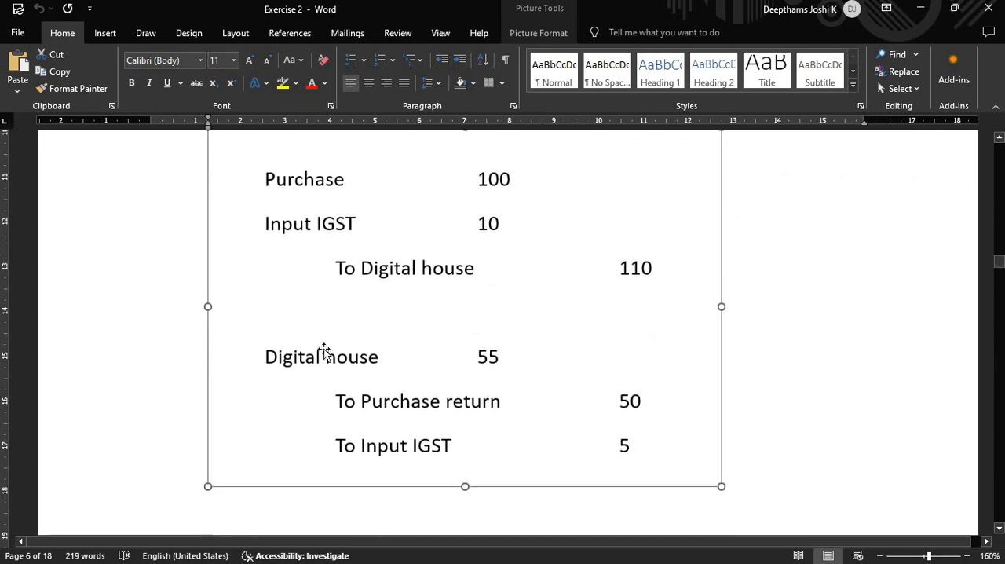
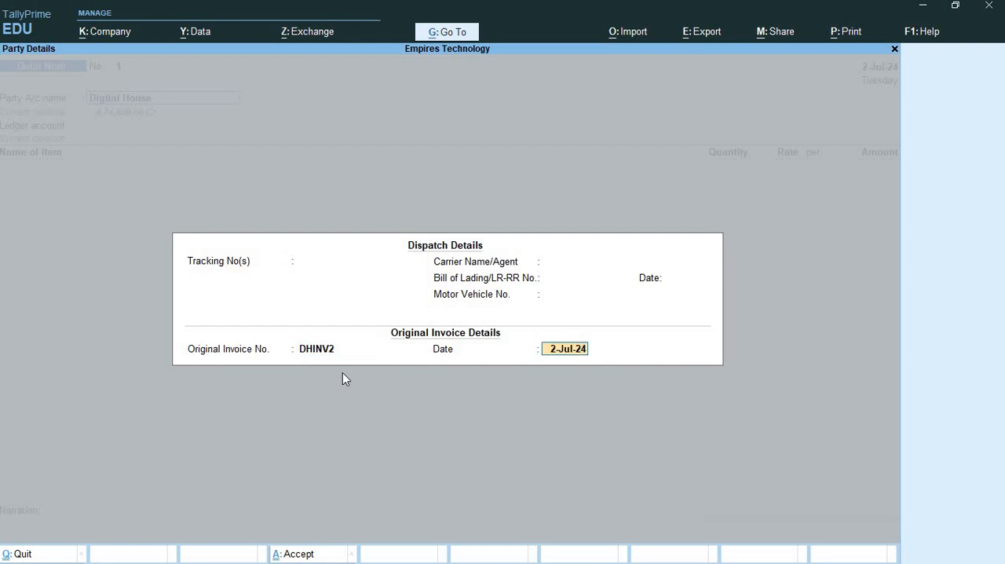
- Set the original invoice date to 1/7 for DHINV2 and accept the Digital House dispatch and party details
text(1/7)
key(Return)
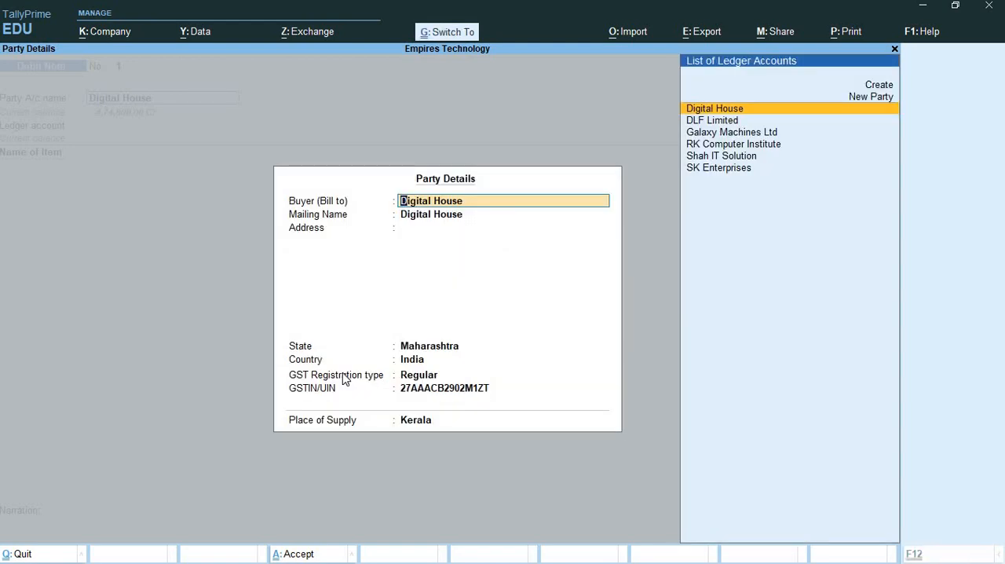
key(ctrl+a)
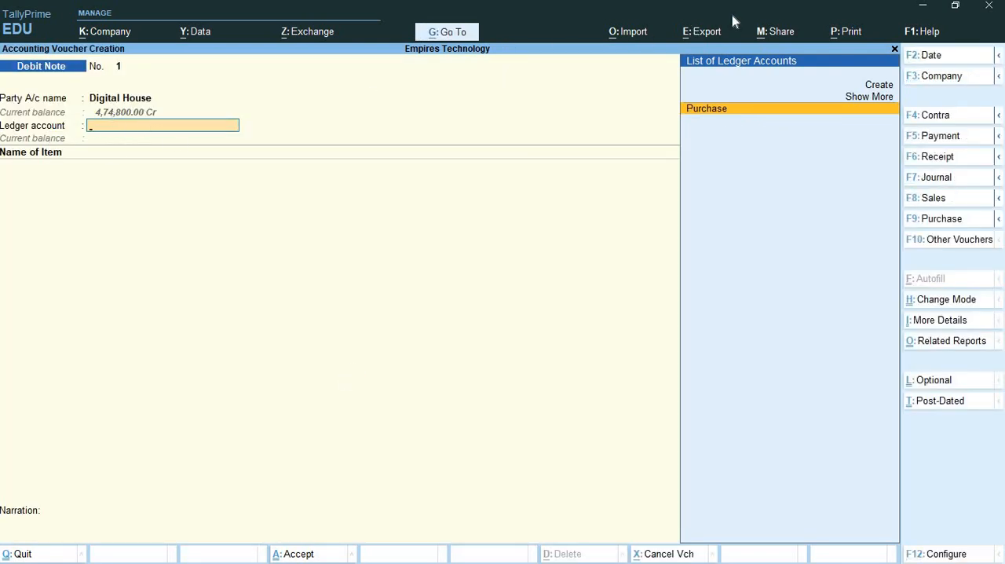
- Create a Purchase Return ledger under Purchase Accounts and use it as the debit note's ledger account
click(879, 85)
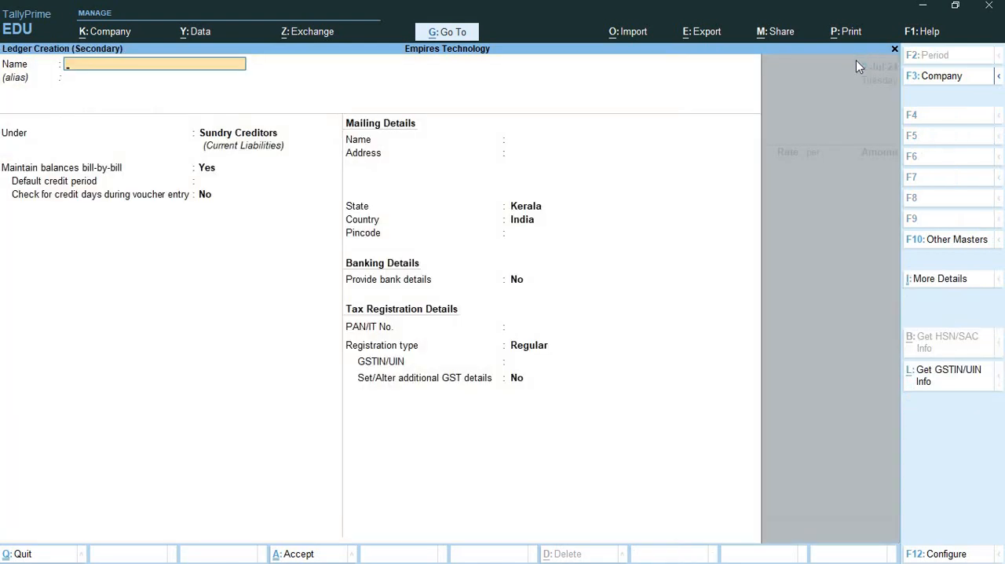
text(Purchase Return)
key(Return)
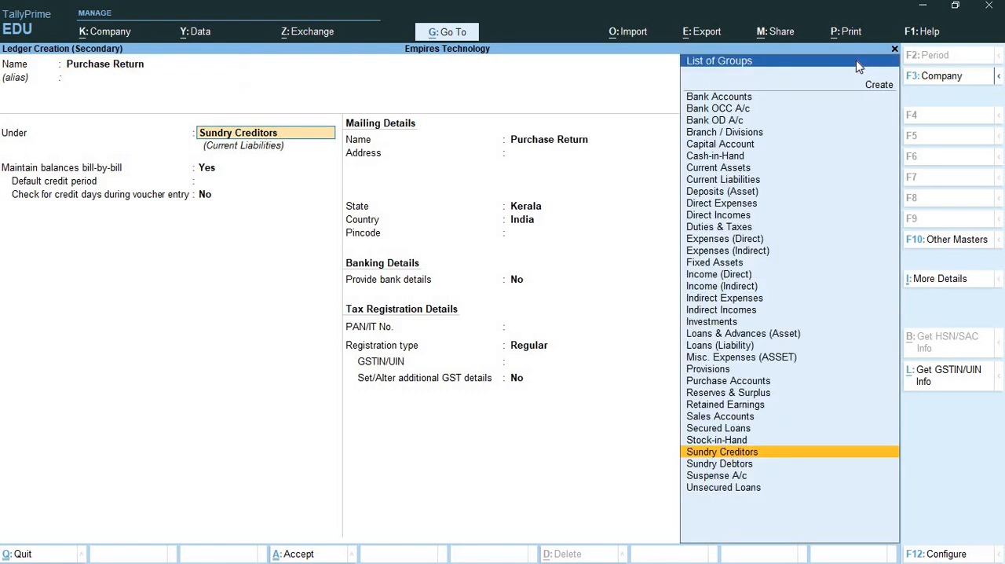
text(Pur)
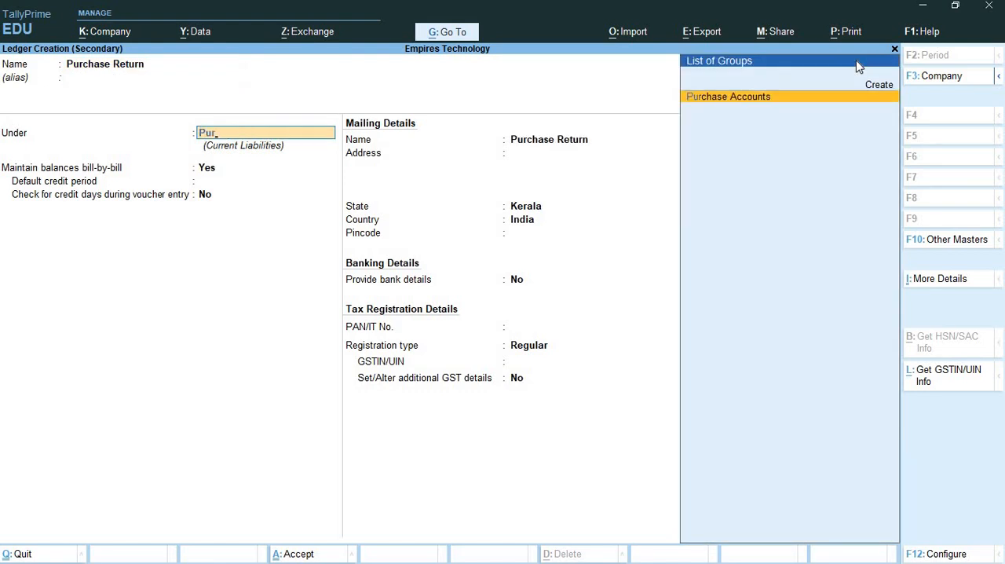
key(Return)
key(Return)
key(Return)
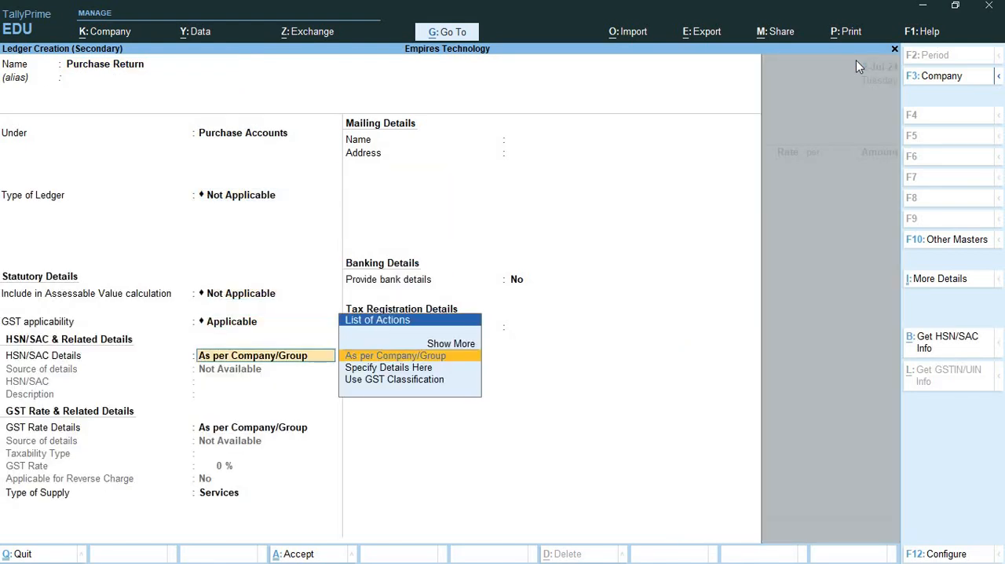
key(ctrl+a)
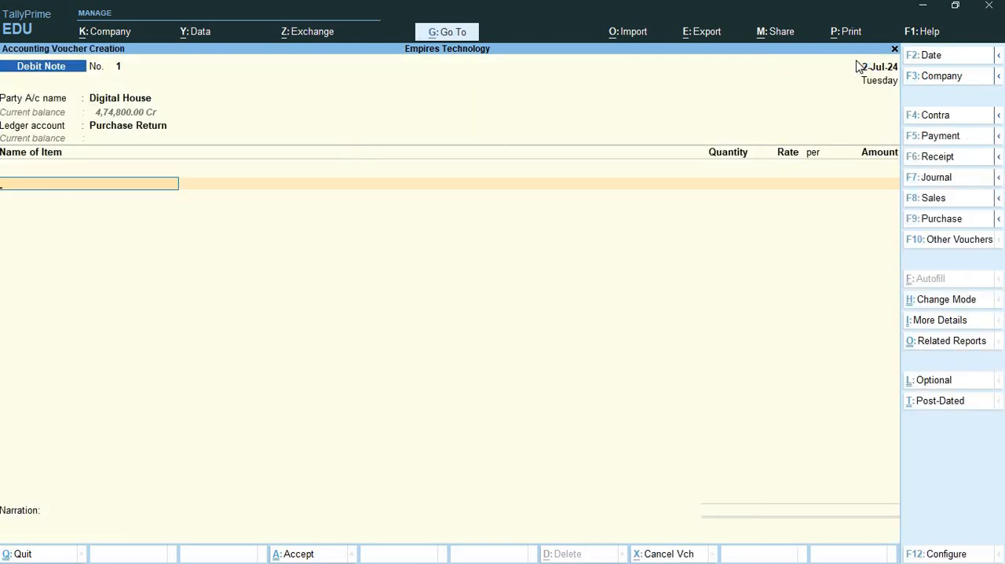
- Add the Mouse stock item to the debit note with a quantity of 5 Nos at a rate of 250.00
key(Down)
key(Down)
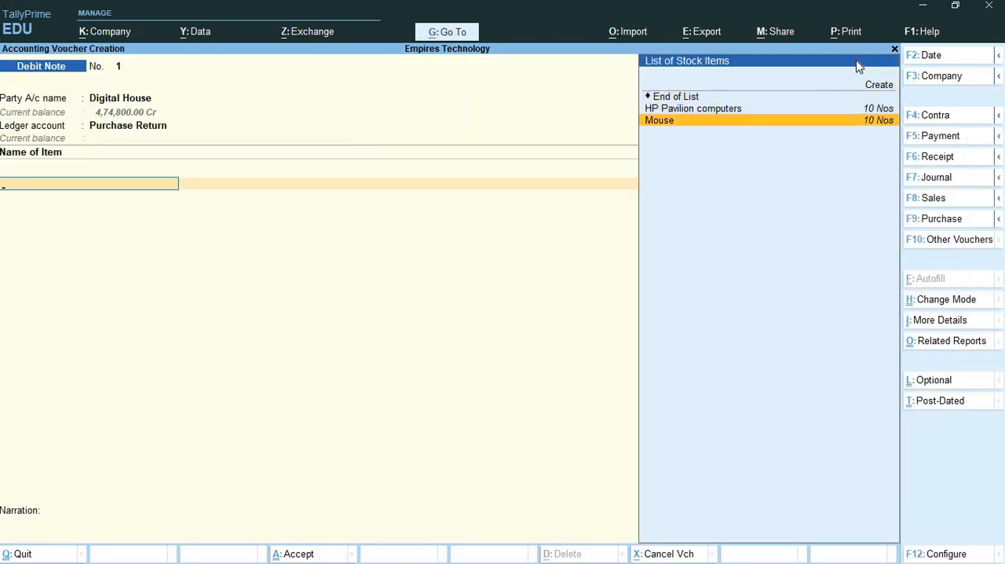
key(Return)
text(5)
key(Return)
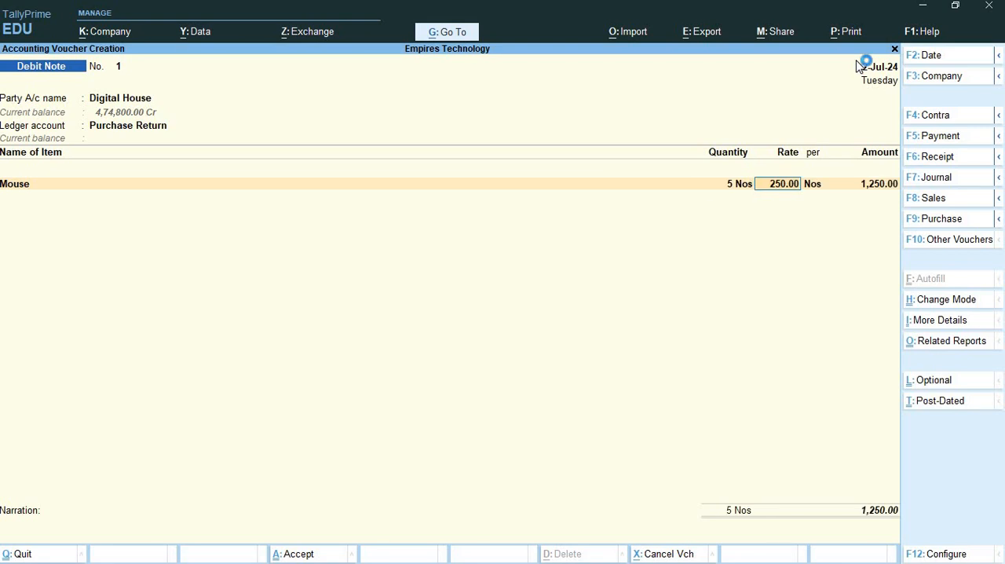
key(Return)
- Add the Input IGST ledger below the Mouse item with its calculated amount and finish the ledger list
key(Return)
key(Return)
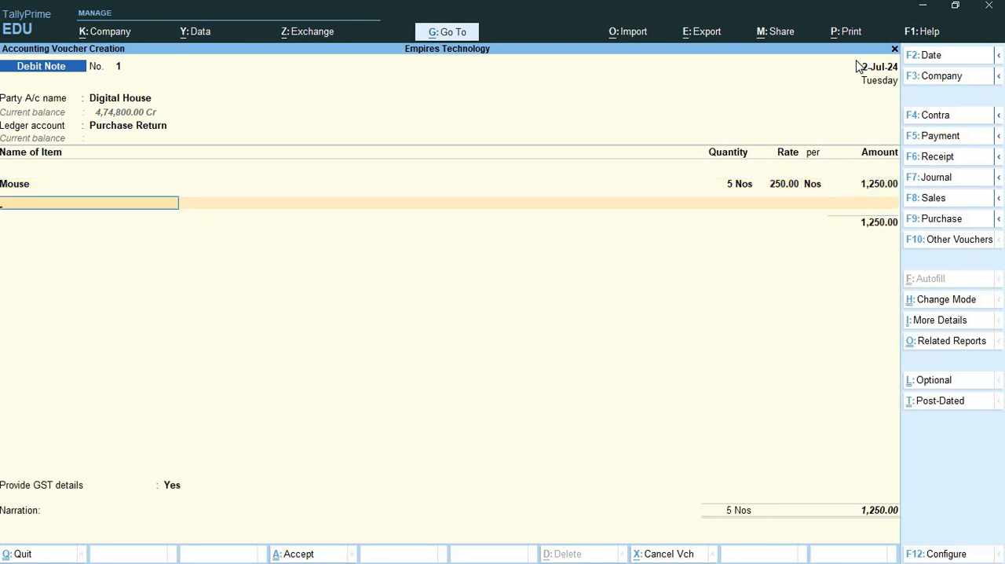
key(Return)
text(In)
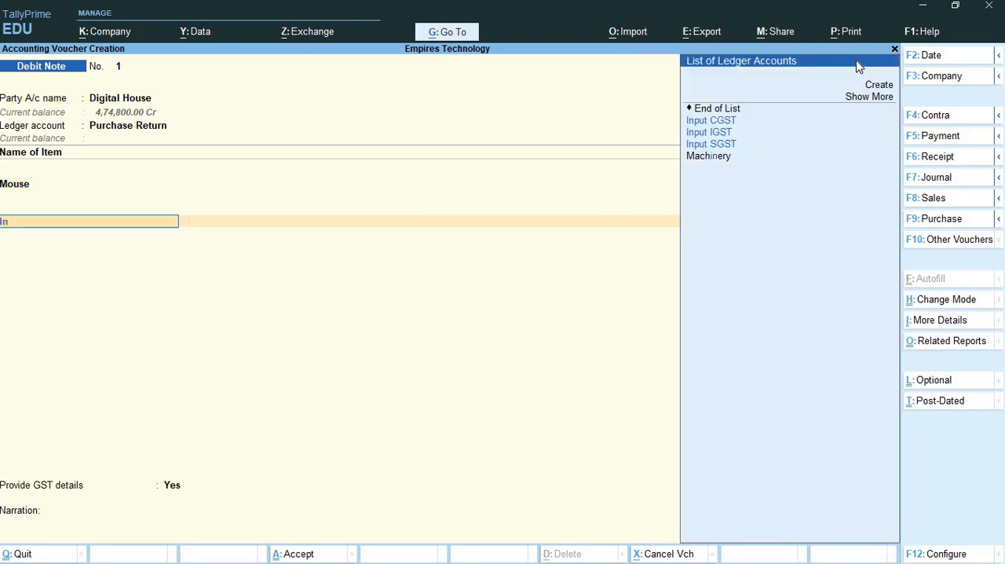
key(Down)
key(Return)
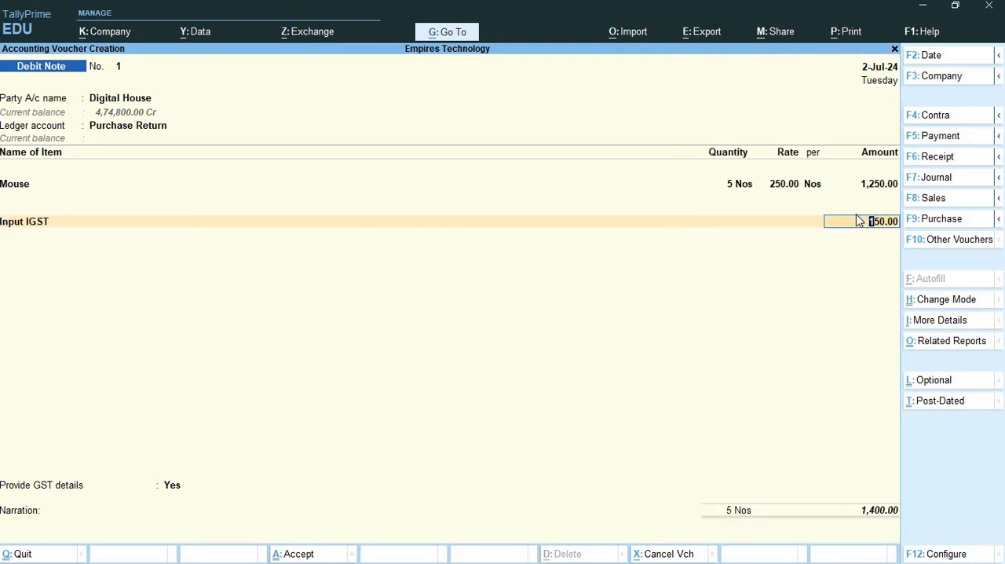
key(Return)
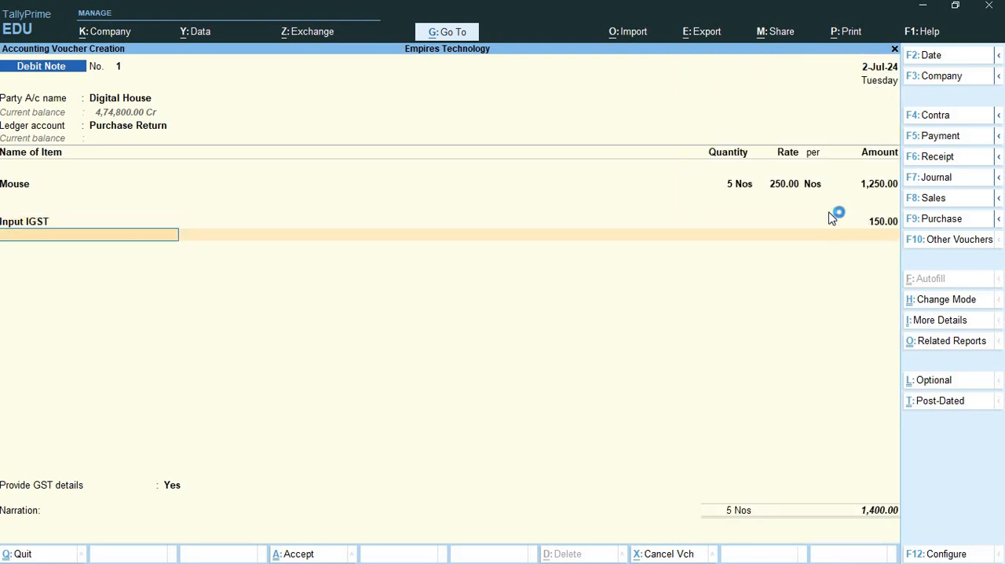
key(Return)
- Set Provide GST details to No for the debit note
key(Up)
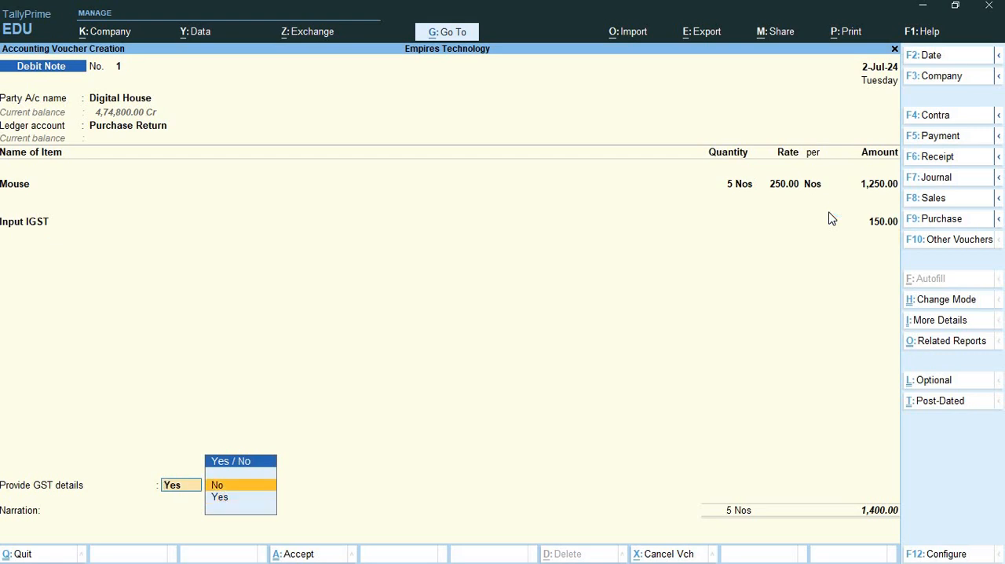
key(Return)
key(Return)
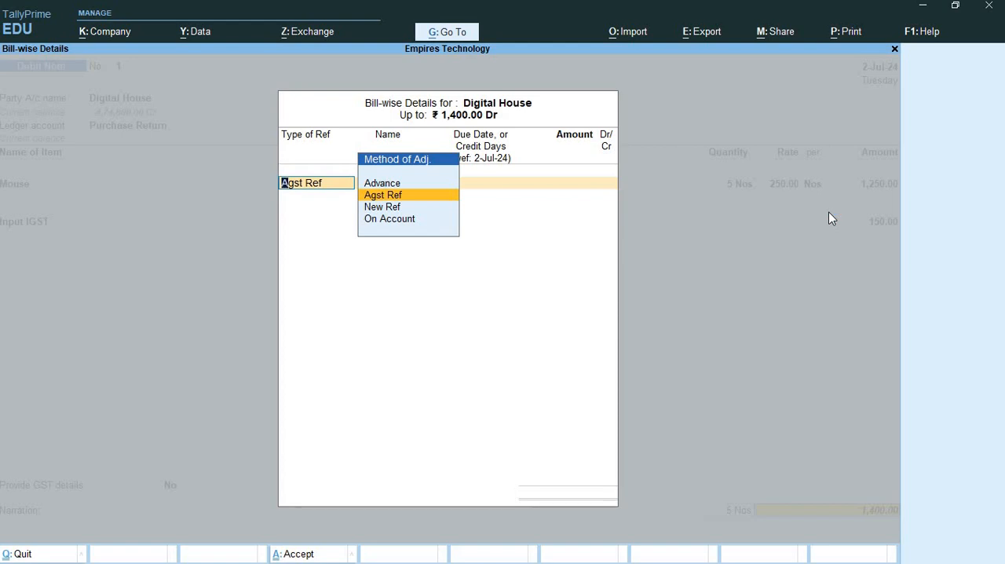
- Allocate the full debit note amount for Digital House as Agst Ref to pending bill DHINV2
key(Return)
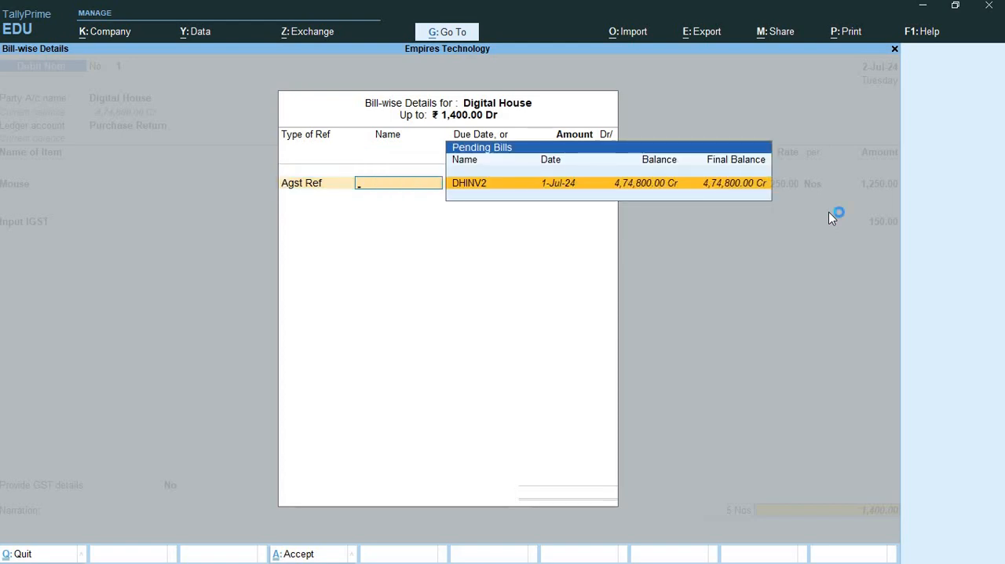
click(483, 189)
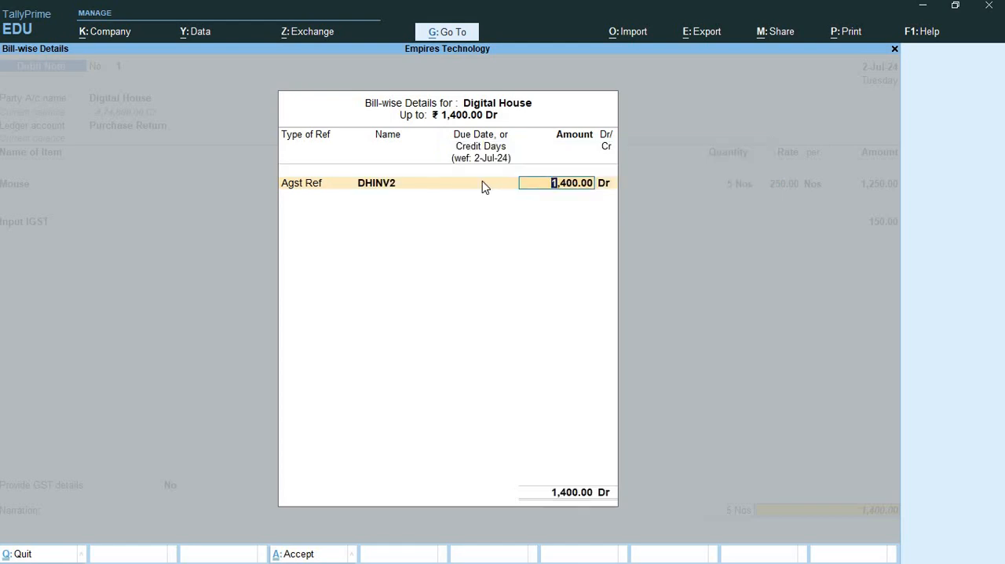
key(Return)
key(BackSpace)
key(BackSpace)
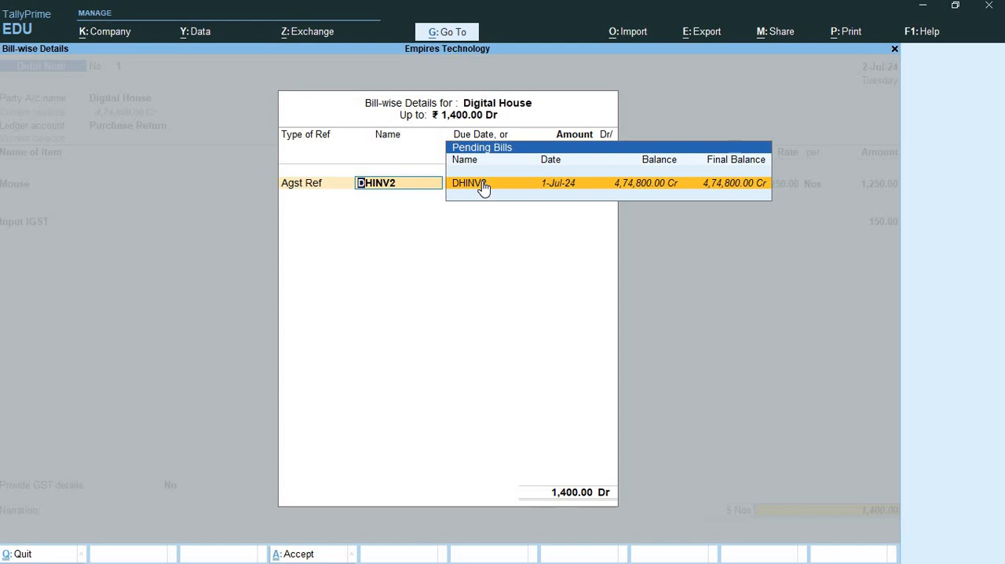
click(484, 186)
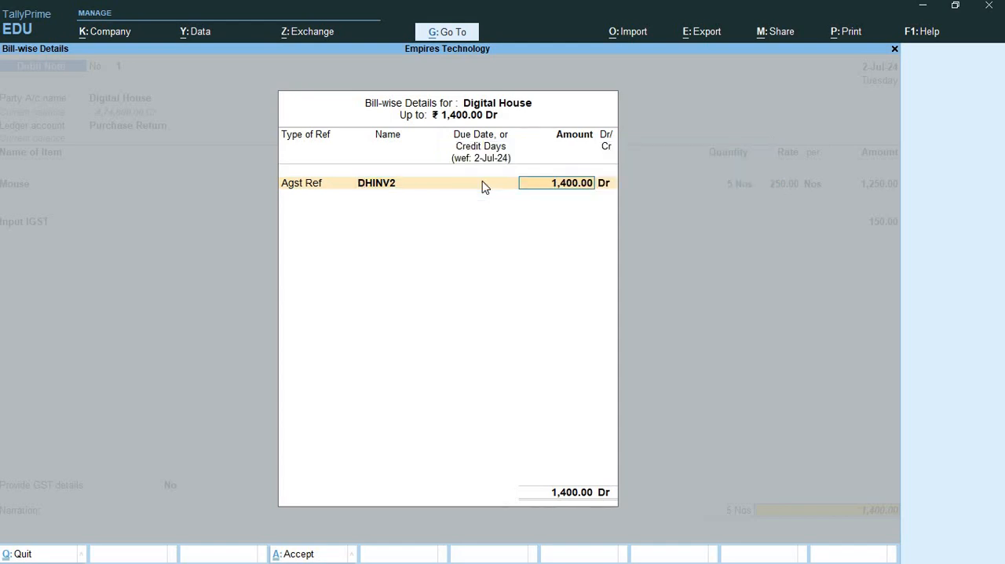
key(Return)
key(Return)
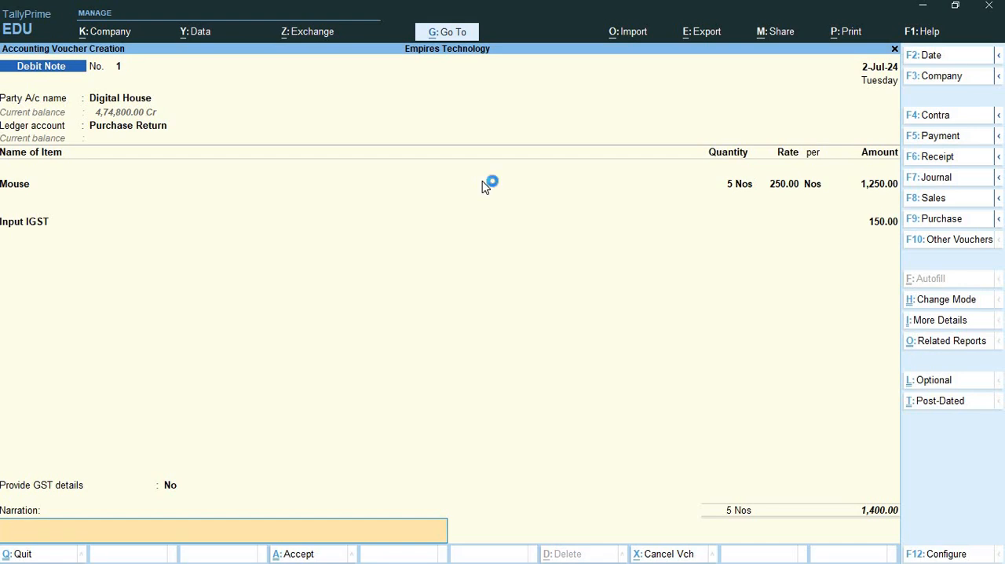
- Return to Provide GST details, set it to Yes and choose 01-Sales Return as the reason for issuing the note
key(BackSpace)
key(BackSpace)
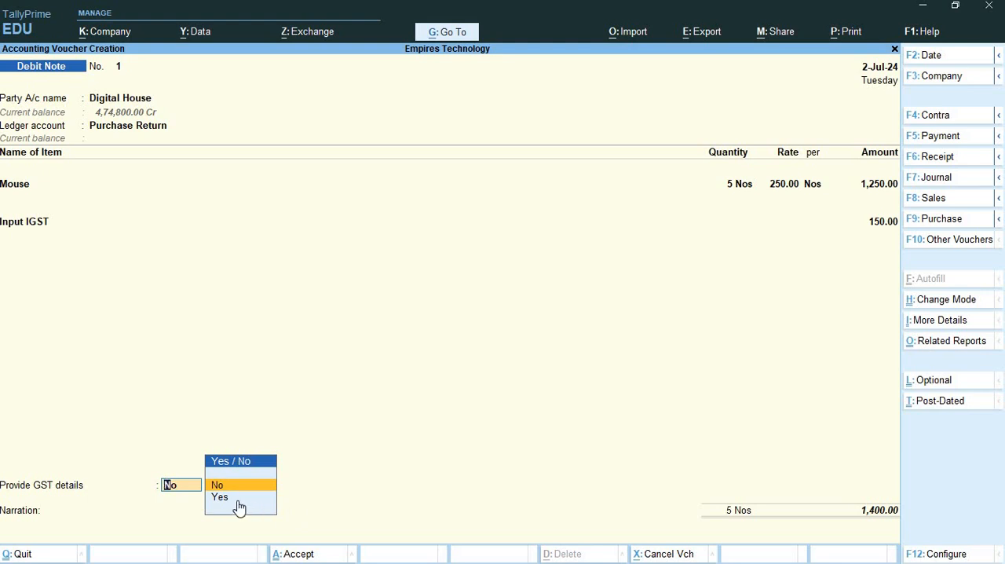
key(Down)
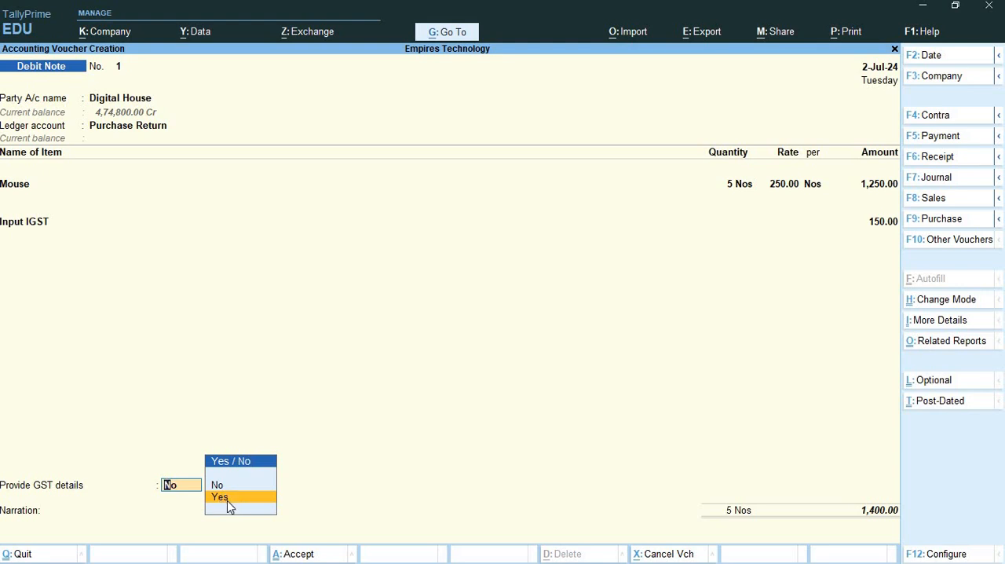
click(227, 499)
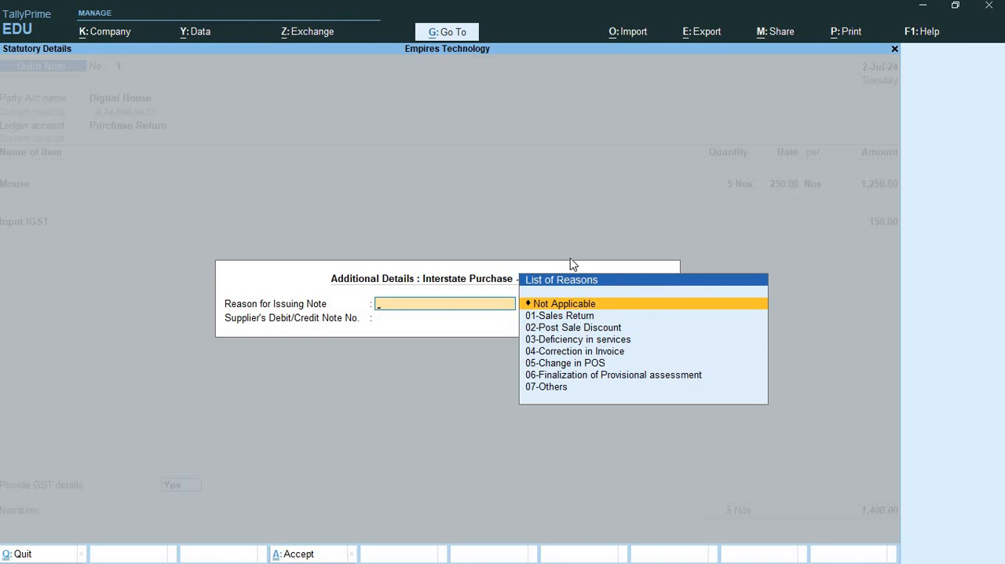
click(894, 49)
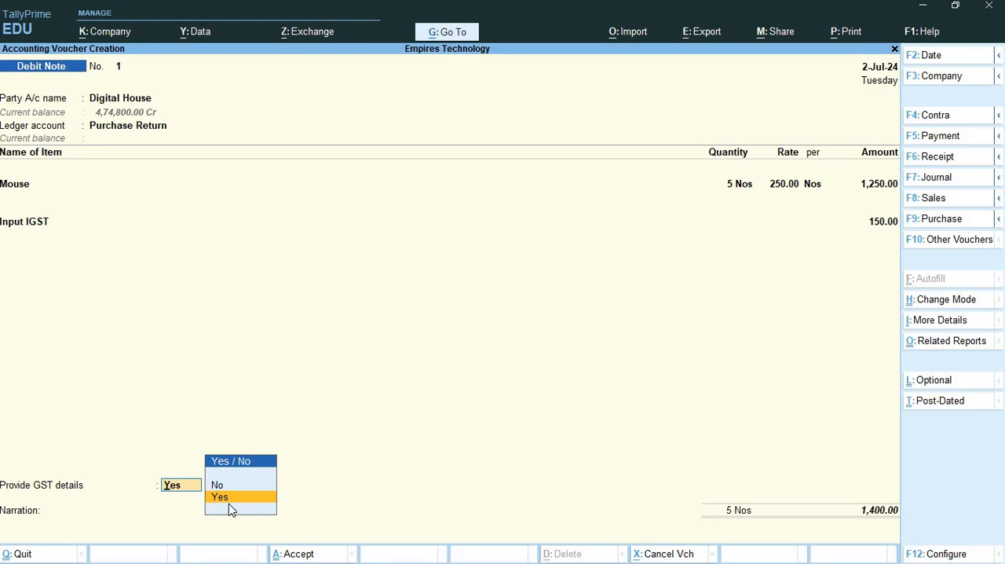
key(Return)
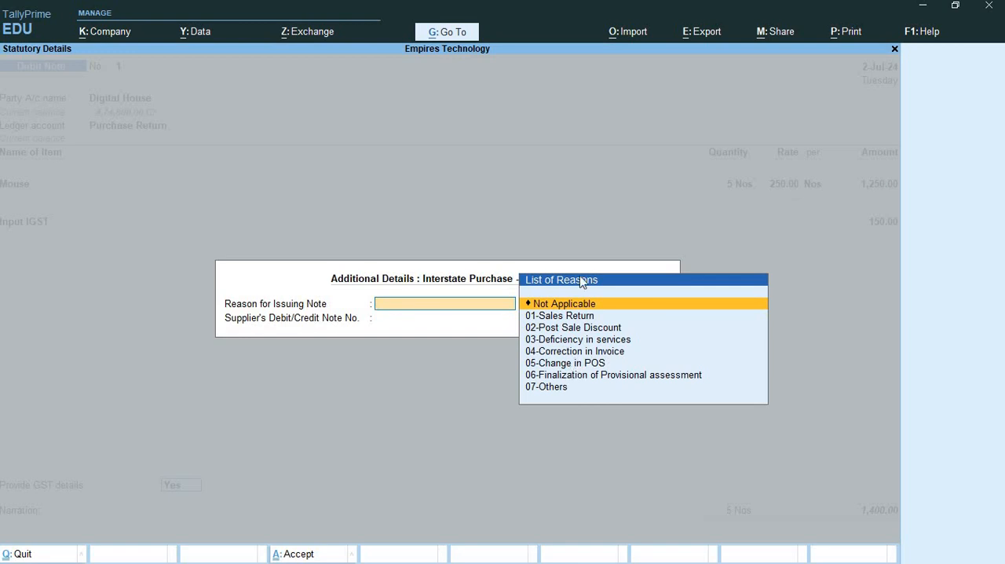
click(581, 318)
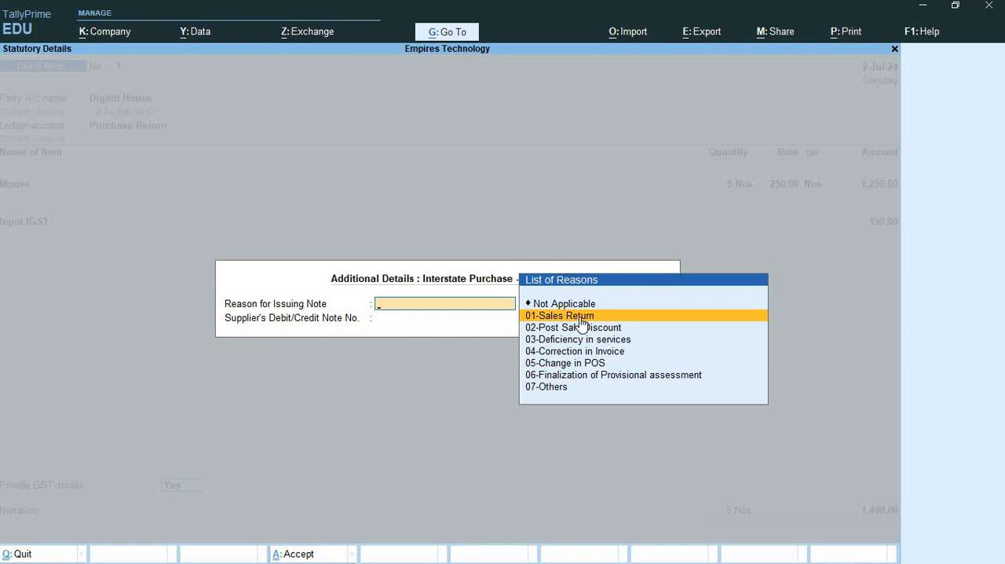
click(562, 317)
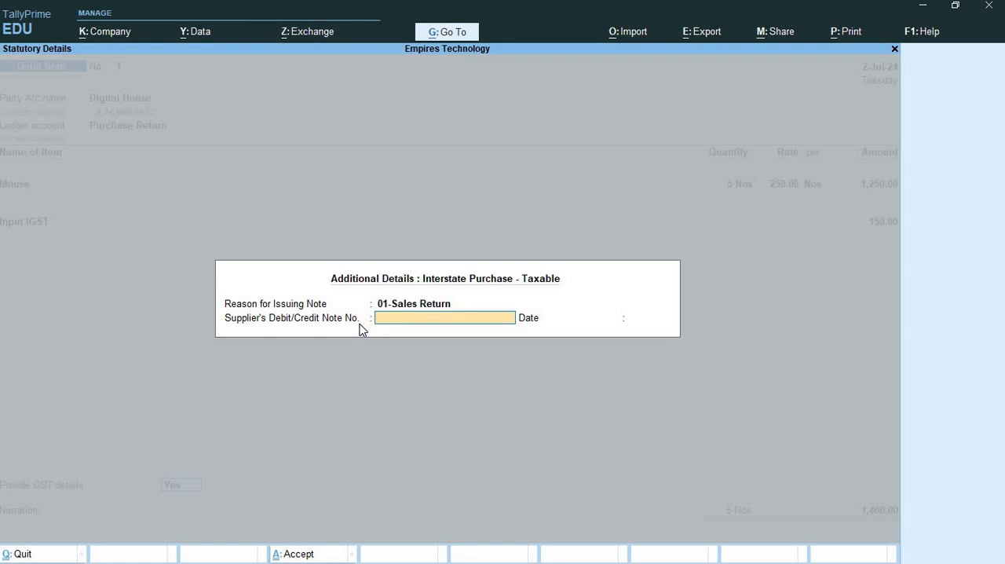
- Enter DHSR1 as the supplier's debit/credit note number with the date 2/7 and accept the statutory details
text(DHSR1)
key(Return)
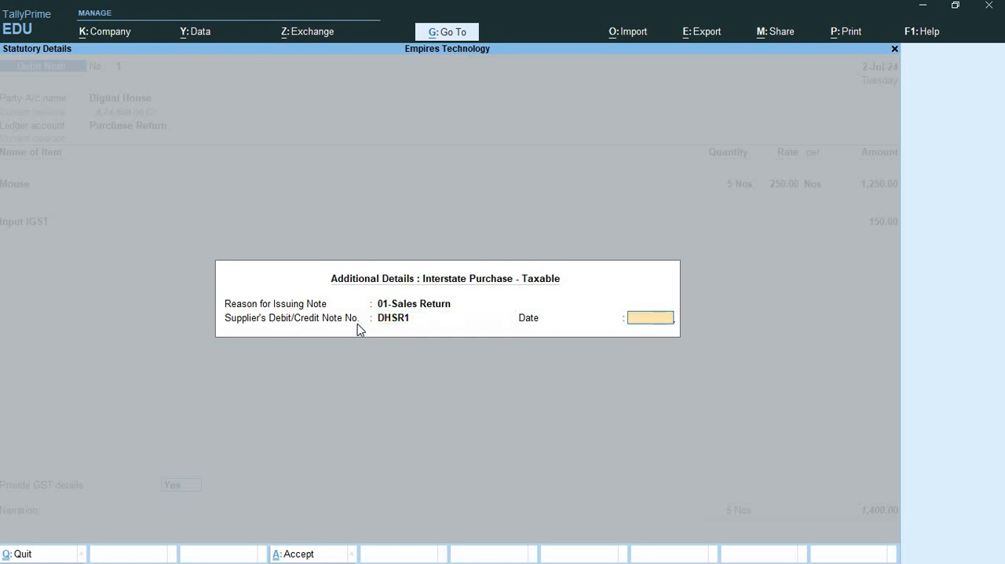
text(2/7)
key(Return)
- Confirm the bill-wise allocation to DHINV2 and save the debit note with the narration left blank
key(Return)
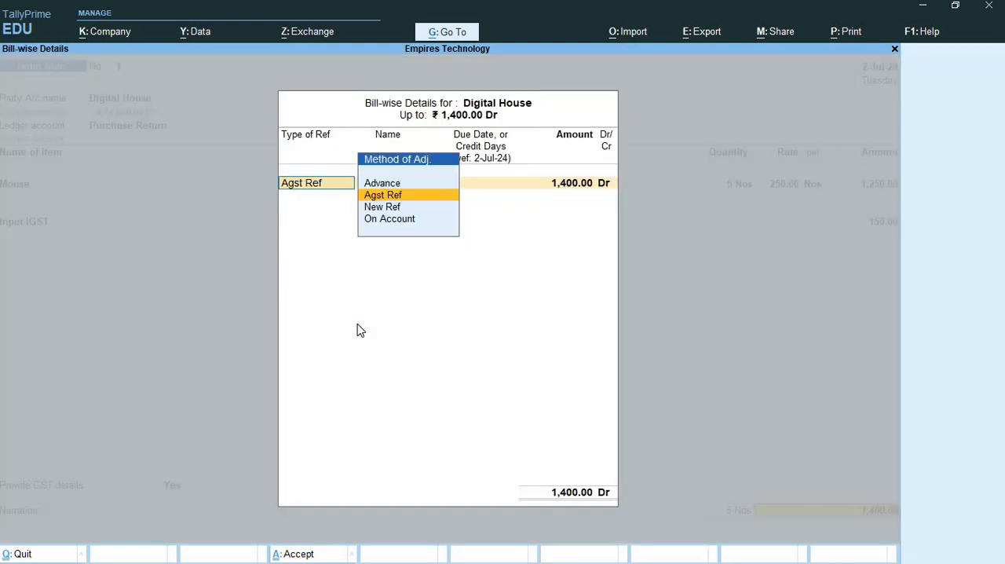
key(Return)
key(Return)
key(Return)
key(Return)
key(Return)
key(Return)
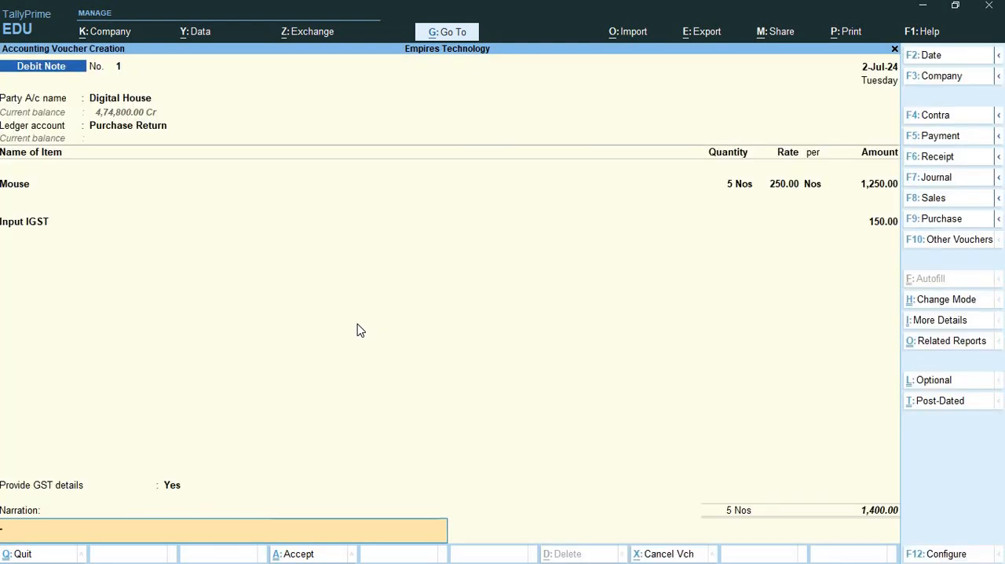
key(Return)
key(Return)
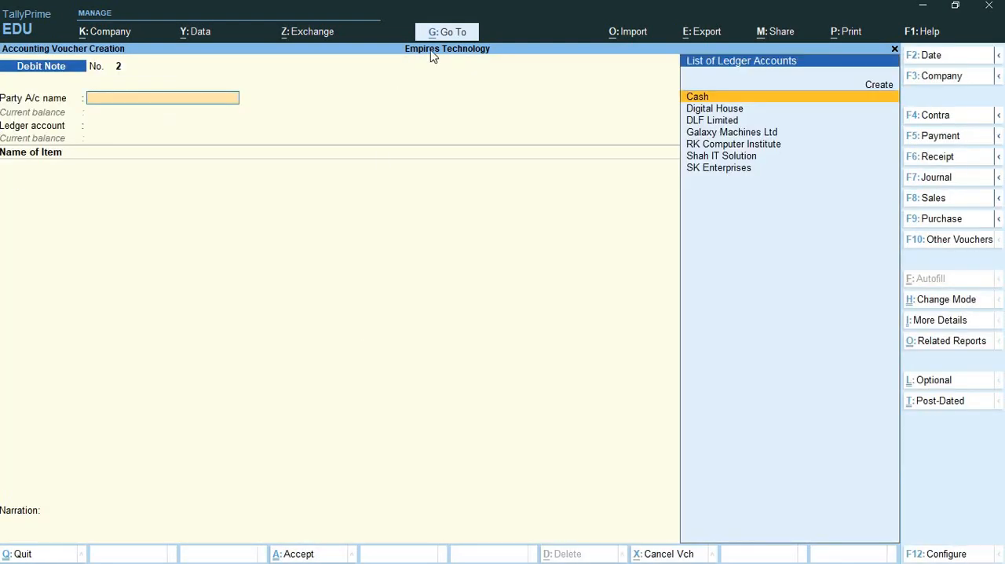
- Find the GST reports and open GSTR-3B for Empires Technology
click(447, 34)
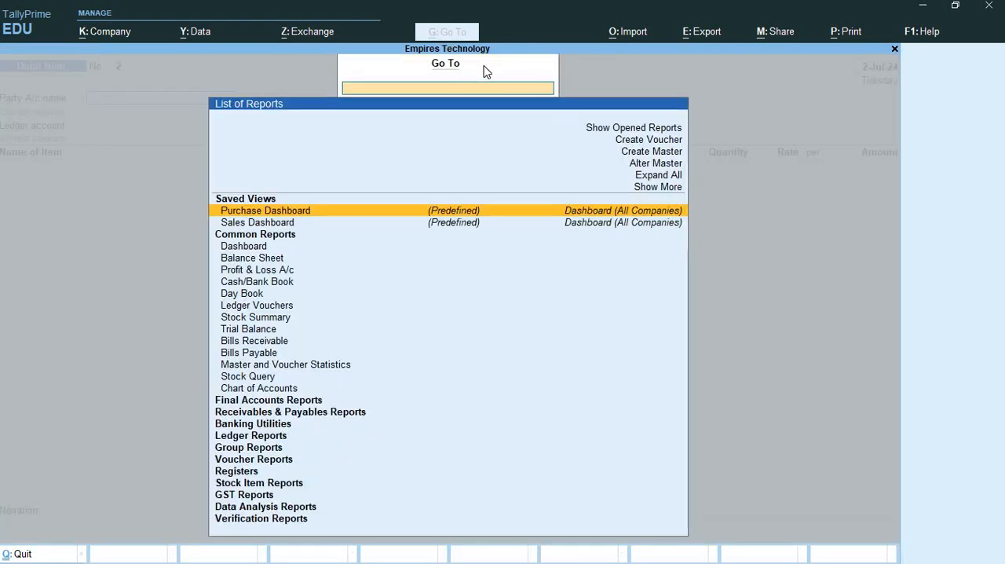
scroll(230, 288, down, 9)
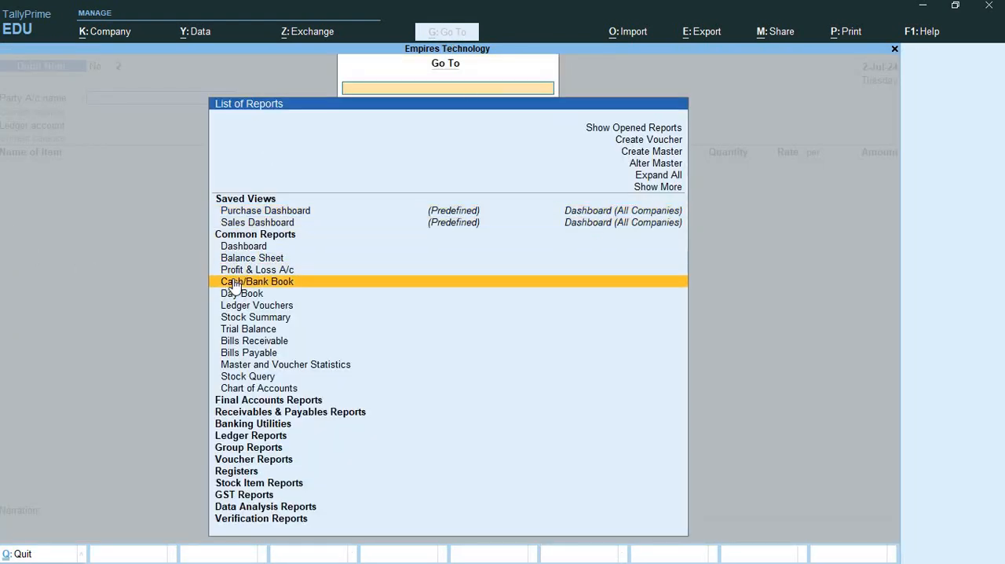
scroll(235, 285, up, 6)
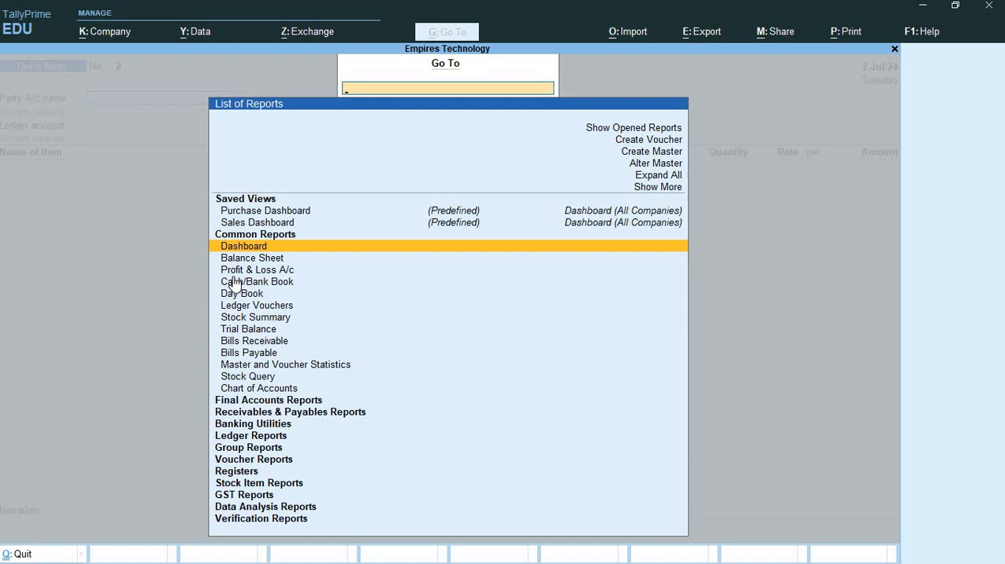
text(Gst)
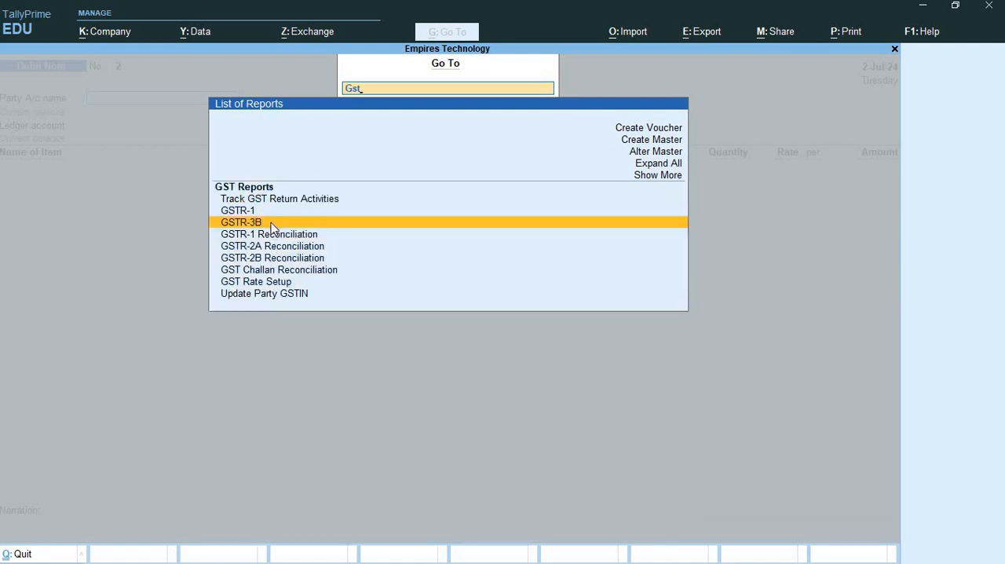
key(Return)
- Set the GSTR-3B report period from 1/7 to 31/7
click(934, 58)
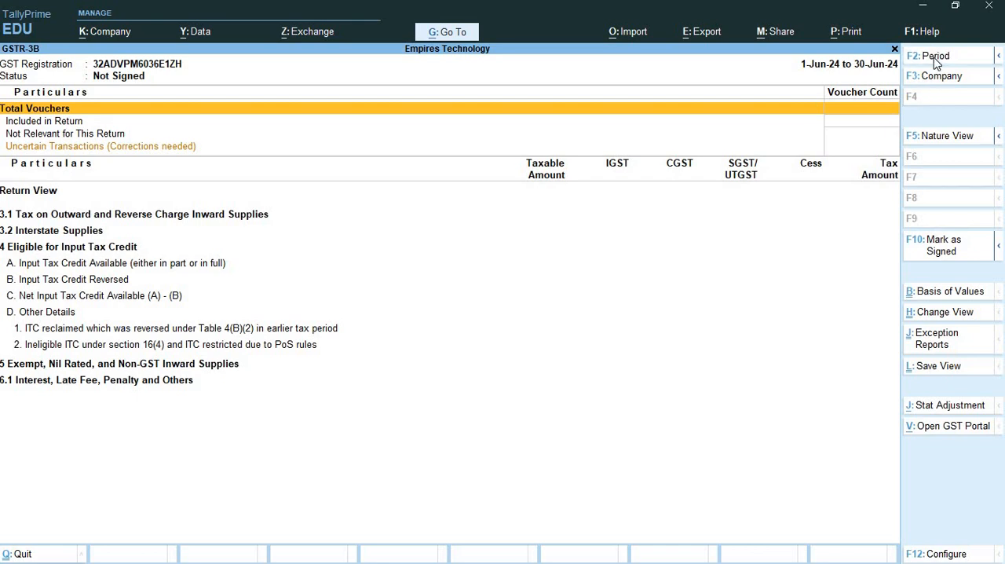
text(1/7)
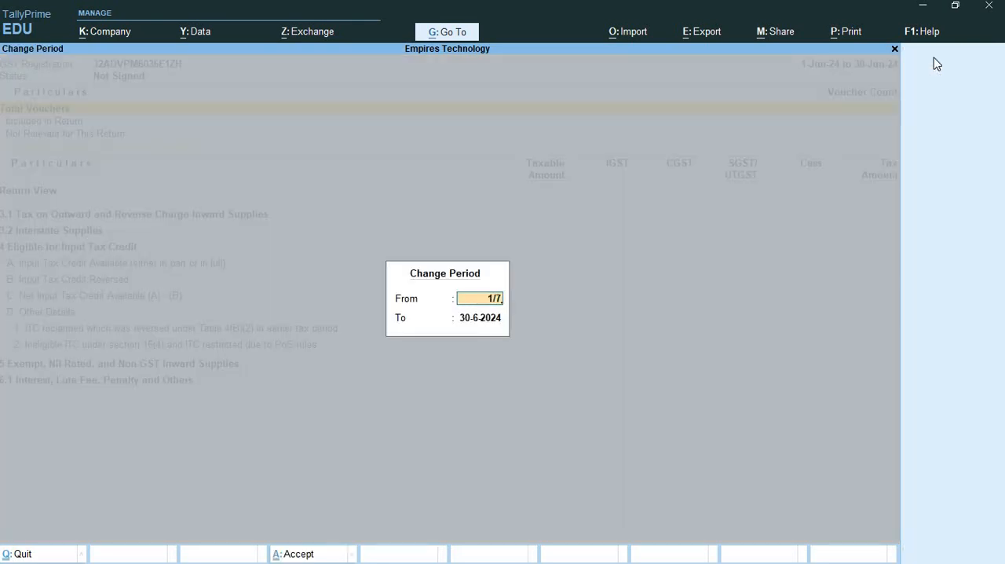
key(Return)
text(31/7)
key(Return)
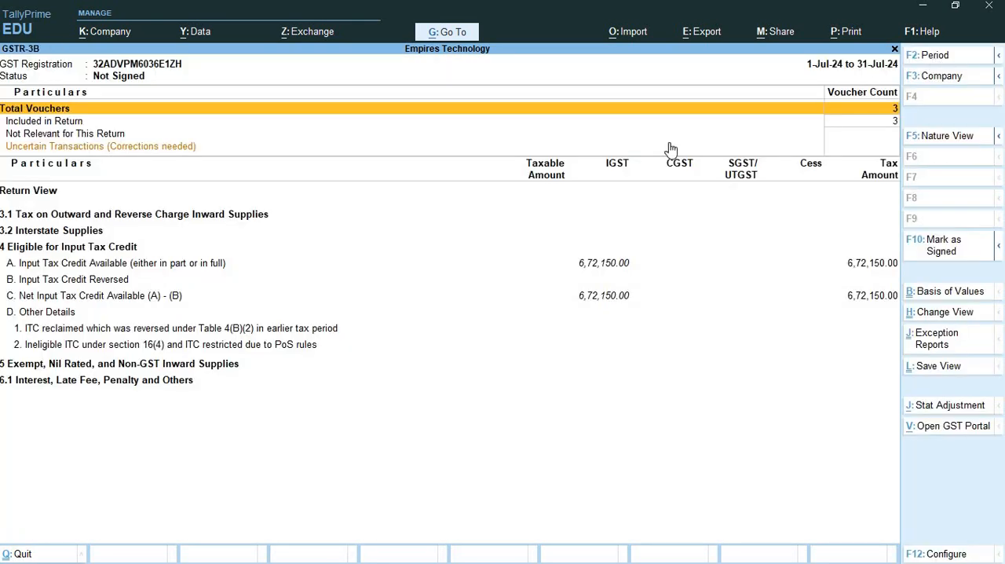
- Drill through Input Tax Credit Available to the All other Input Tax Credit vouchers, examine the Digital House debit note, and return to voucher creation
click(432, 273)
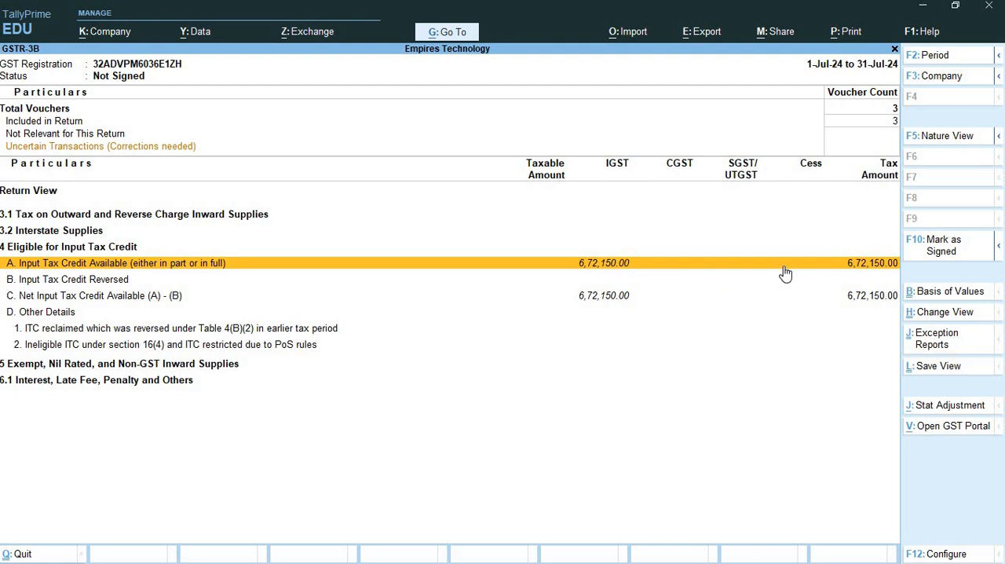
click(568, 263)
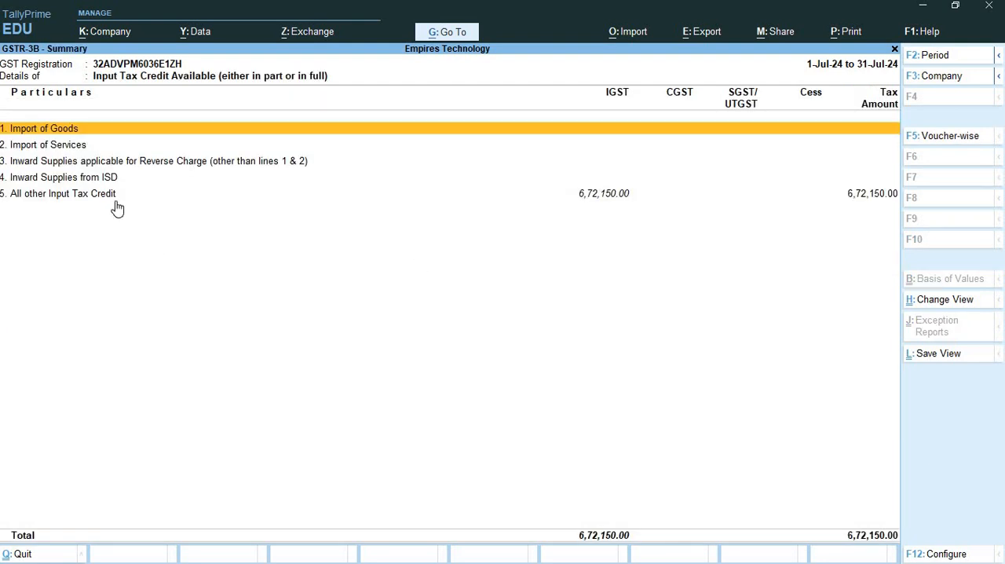
click(96, 185)
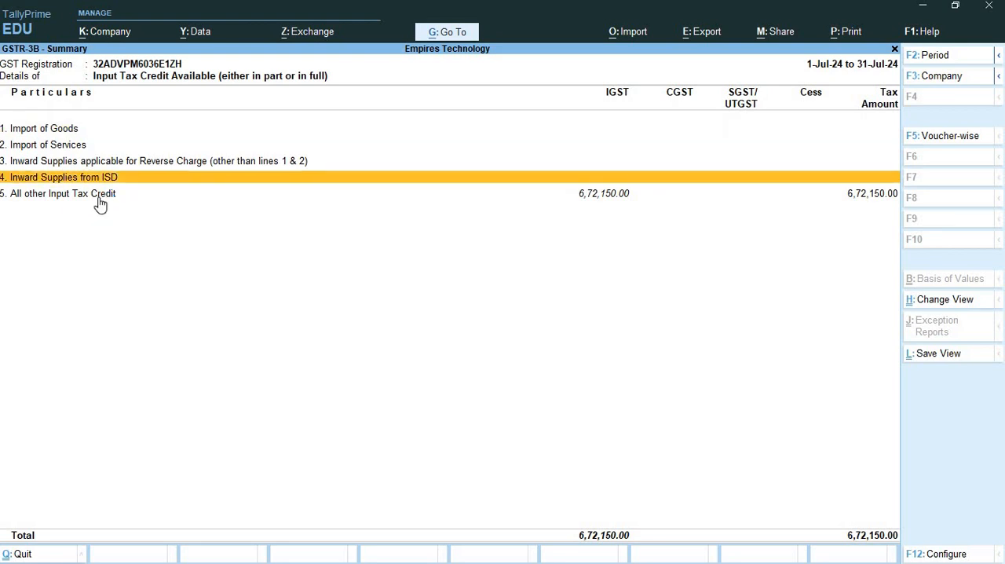
click(593, 196)
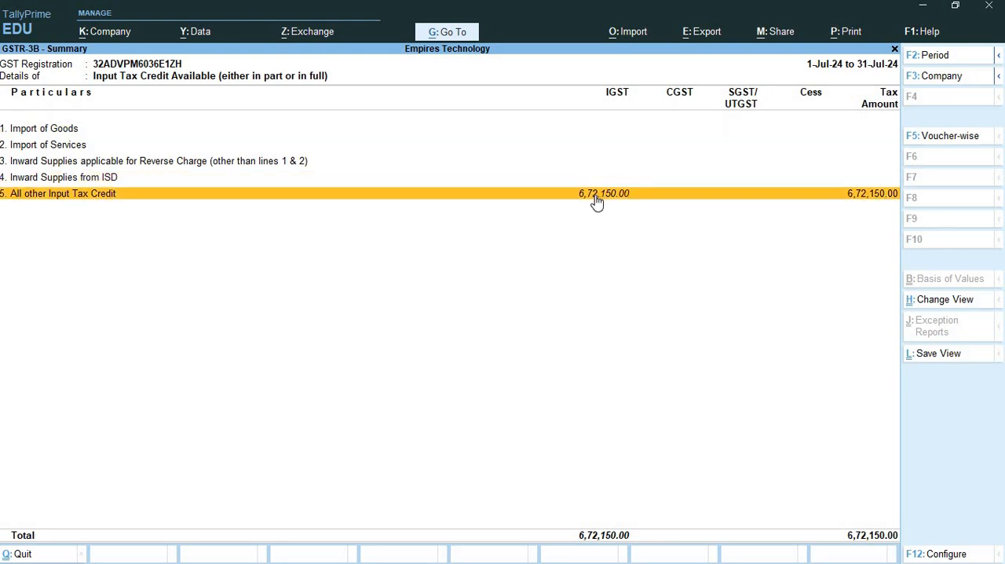
click(597, 202)
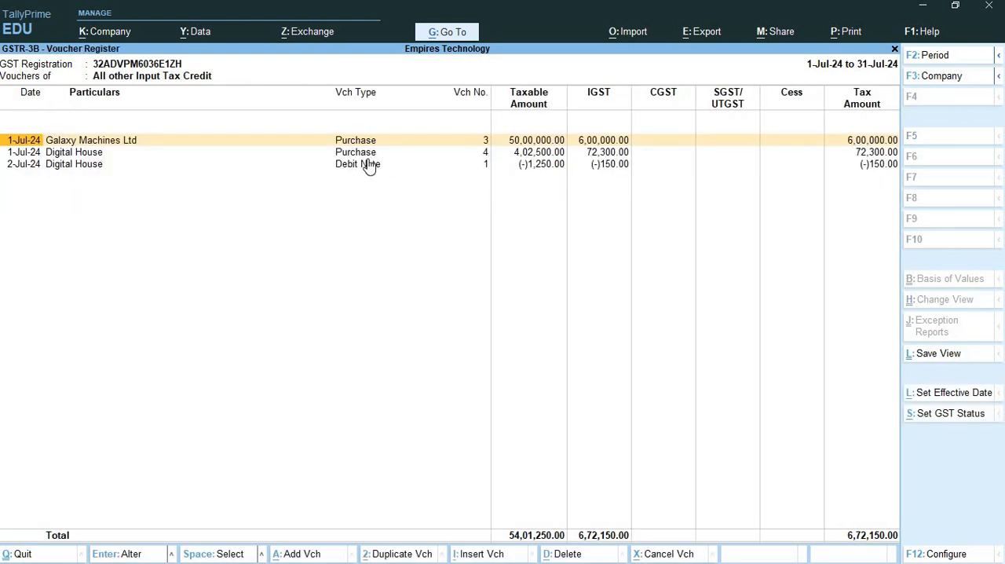
click(537, 168)
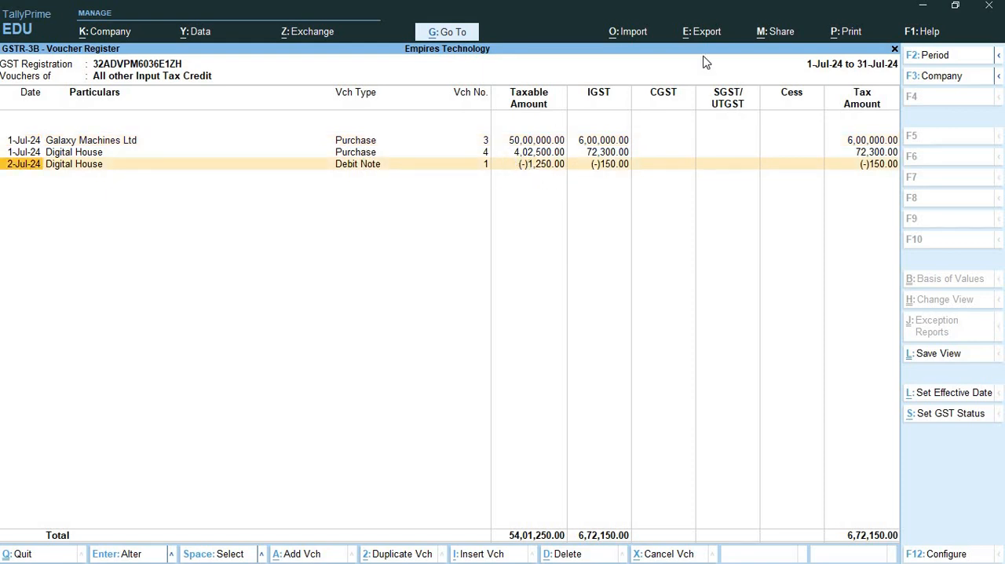
click(895, 49)
click(894, 50)
key(alt+F5)
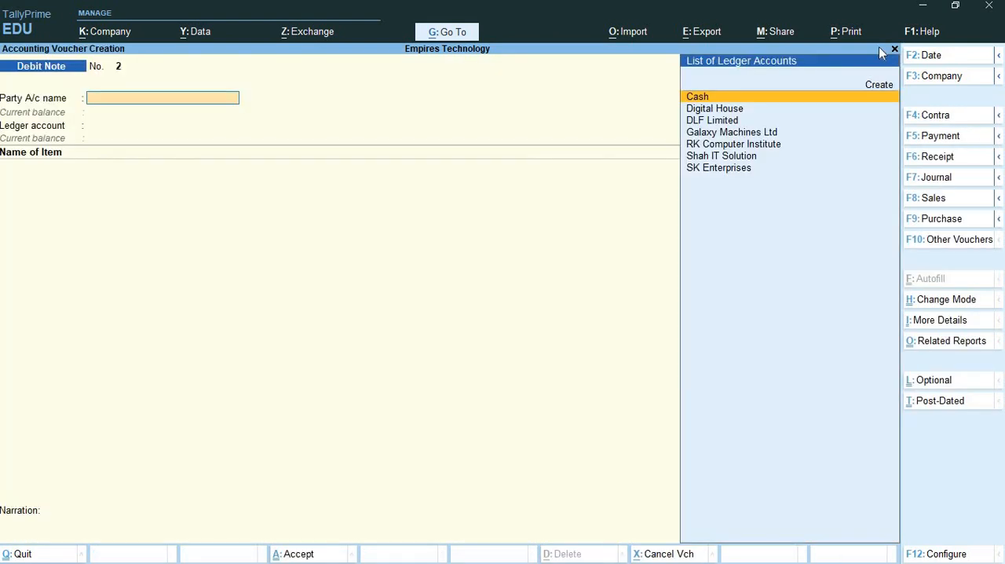
- Find the GST reports and open GSTR-2A Reconciliation
click(460, 31)
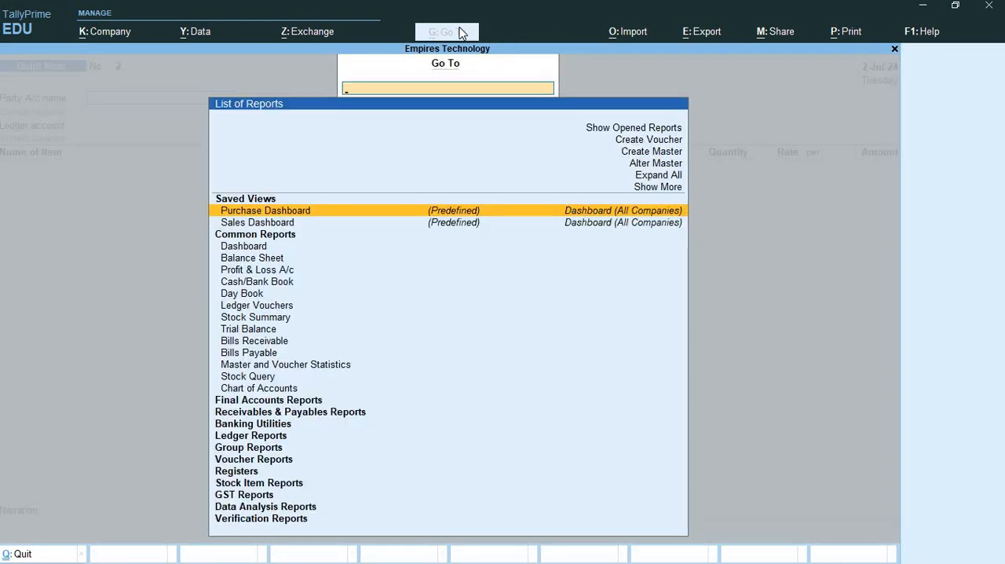
text(Gst)
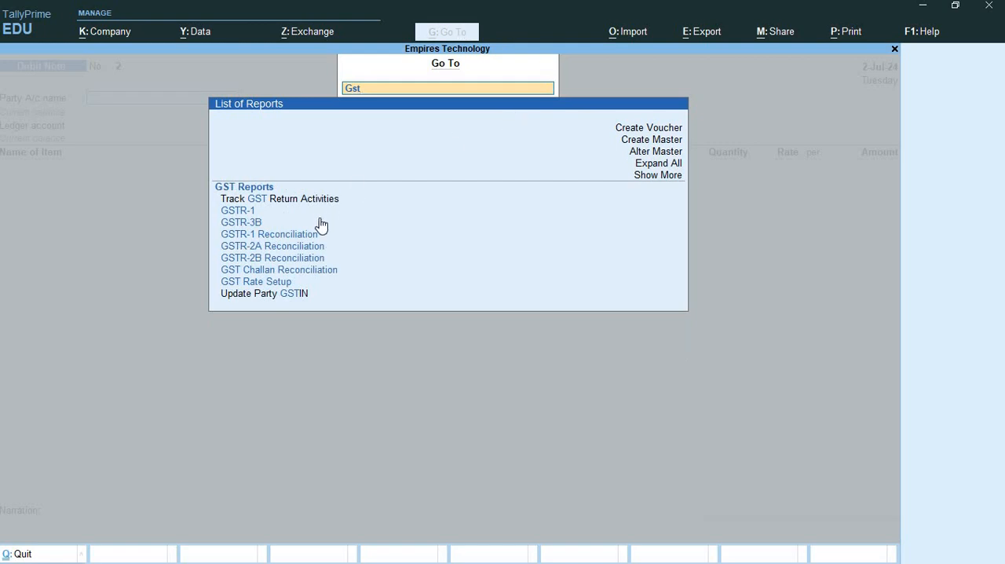
click(291, 252)
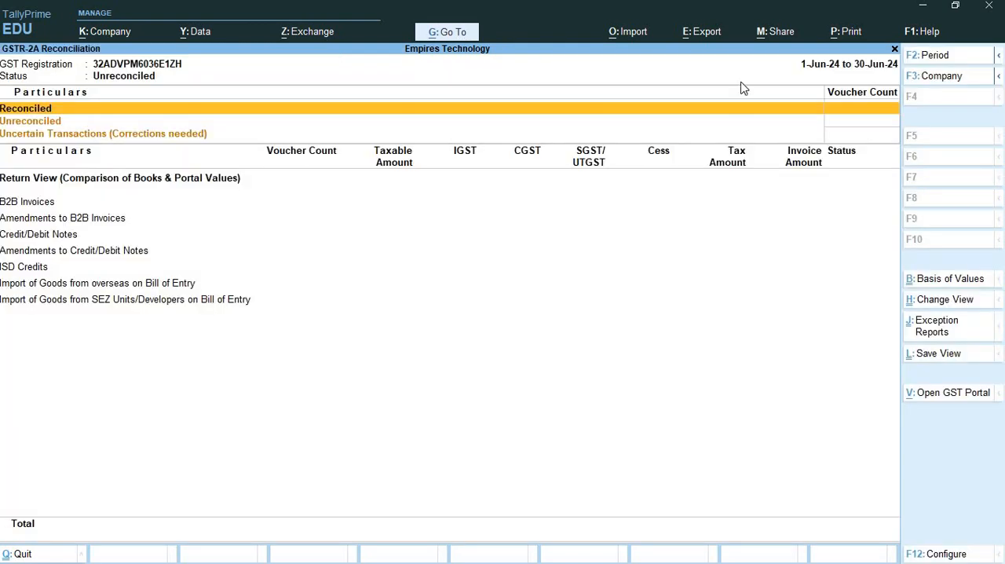
- Set the GSTR-2A Reconciliation period from 1/7 to 31/7
click(935, 54)
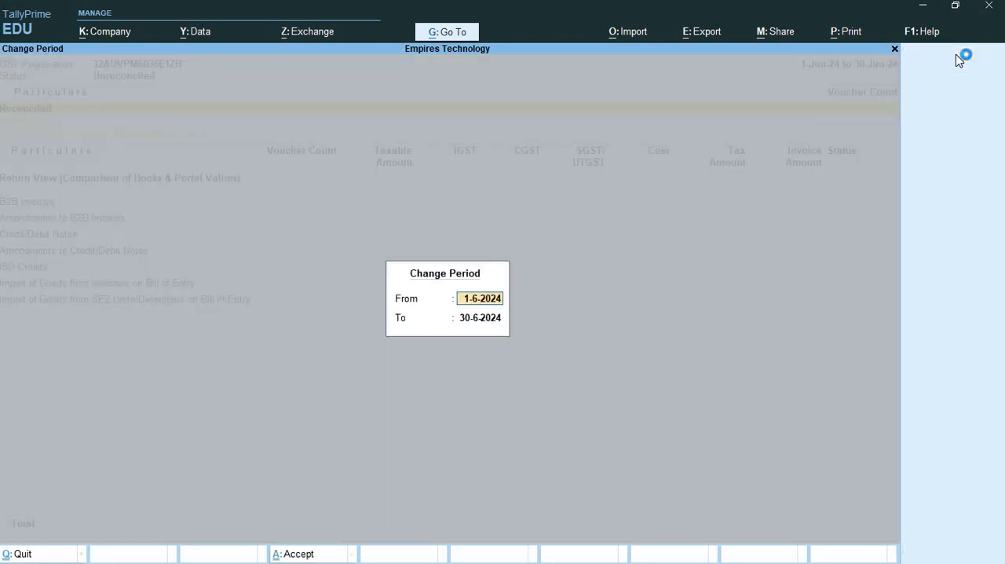
text(1-7)
key(Return)
text(31/)
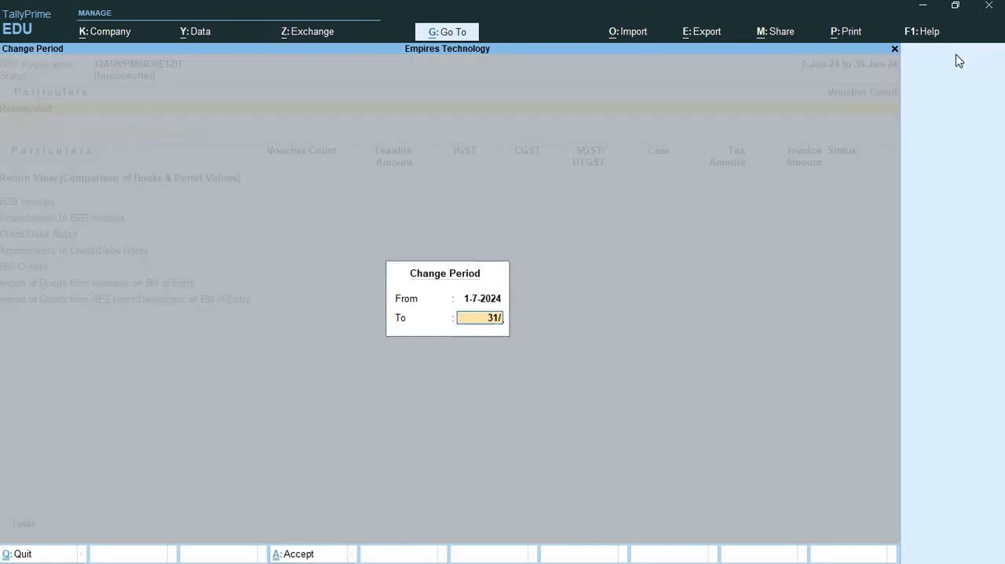
text(7)
key(Return)
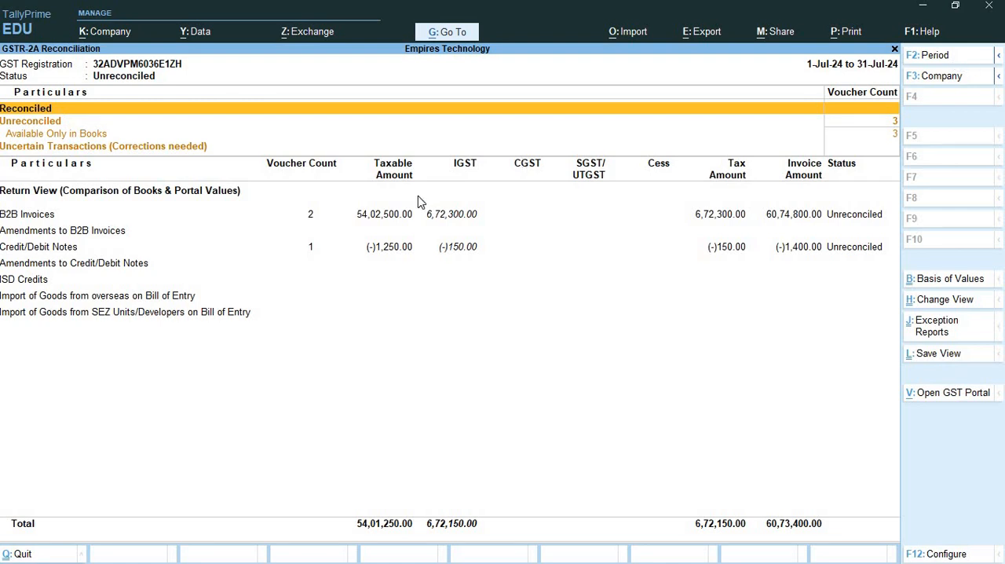
- Examine the B2B Invoices, Credit/Debit Notes and Uncertain Transactions lines in the GSTR-2A Reconciliation
click(386, 218)
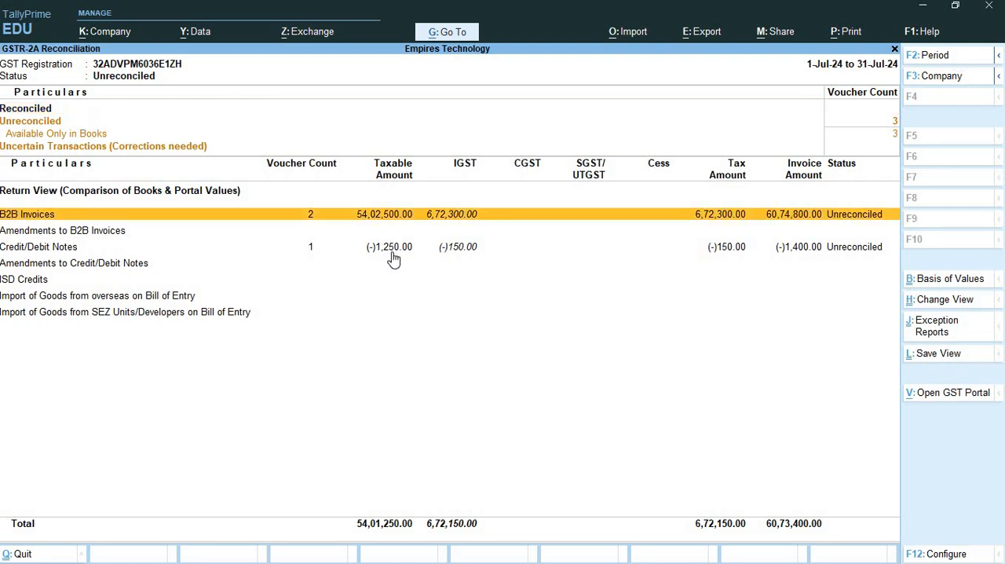
click(394, 250)
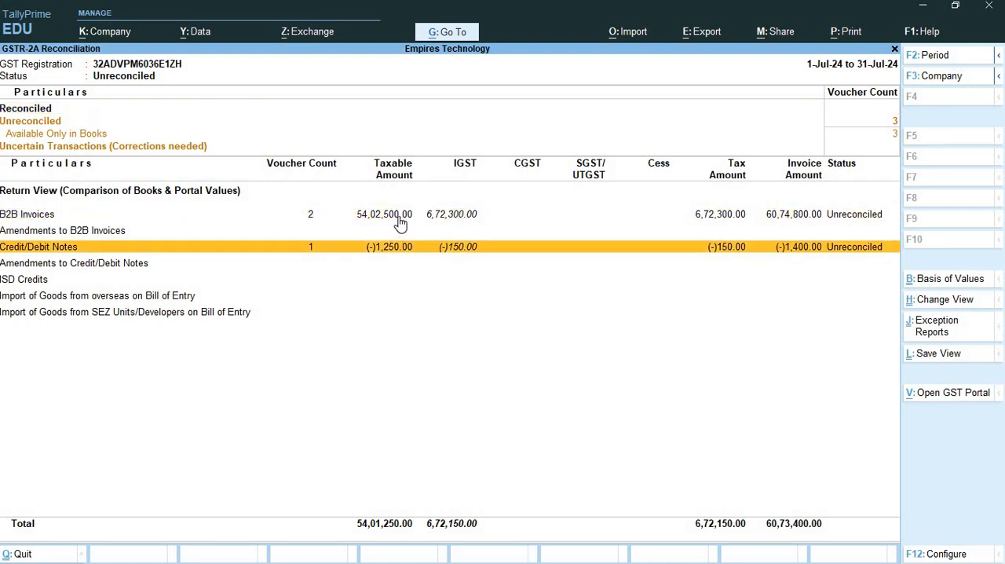
click(399, 218)
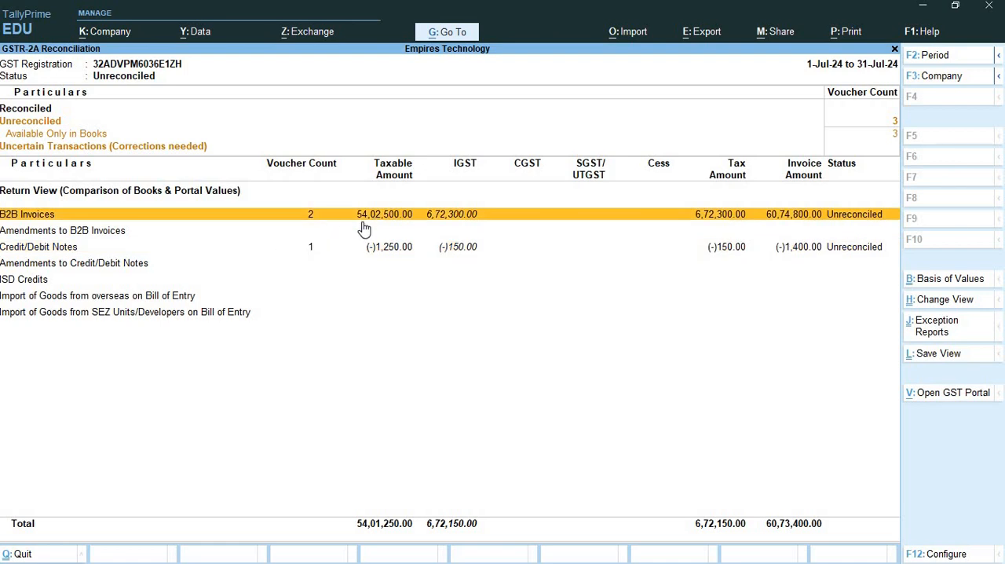
click(124, 256)
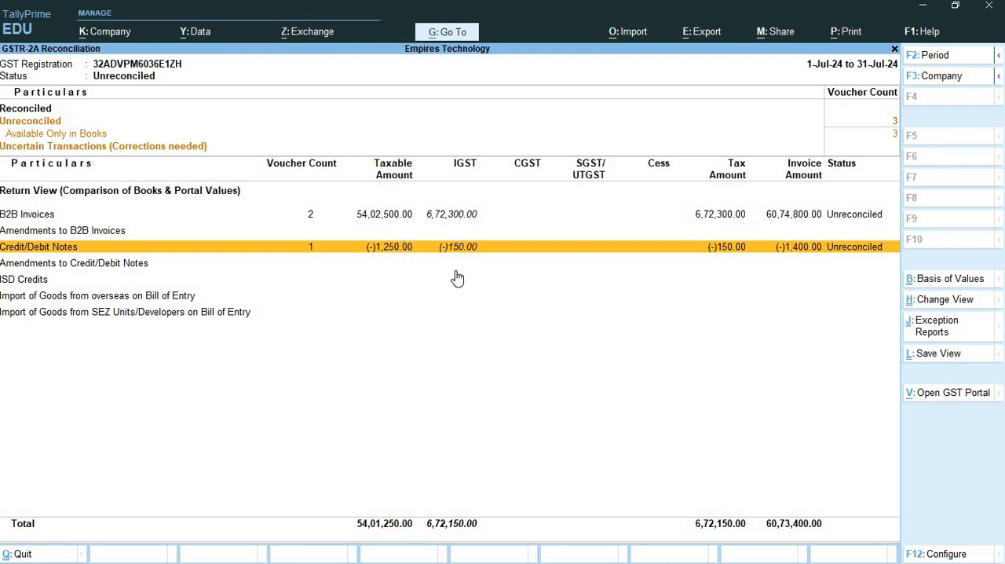
click(123, 147)
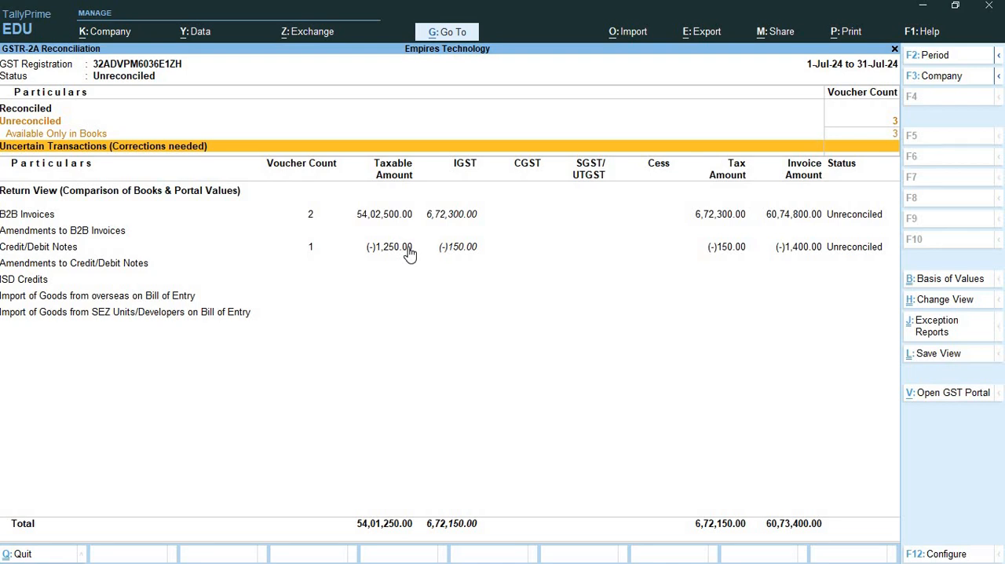
- Close the GSTR-2A Reconciliation and leave voucher creation, switching to the Exercise 2 document in Word
click(894, 50)
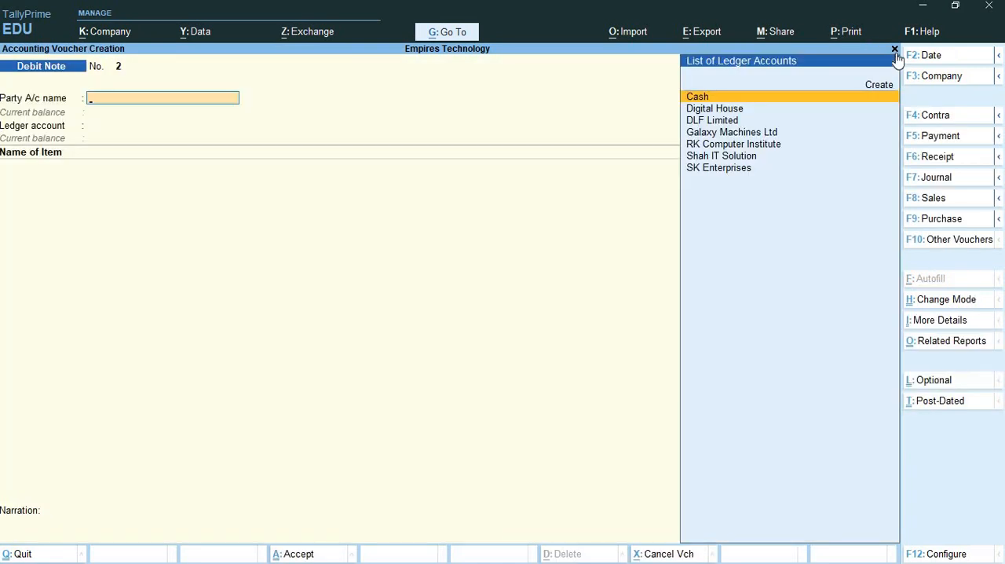
click(894, 50)
key(alt+Tab)
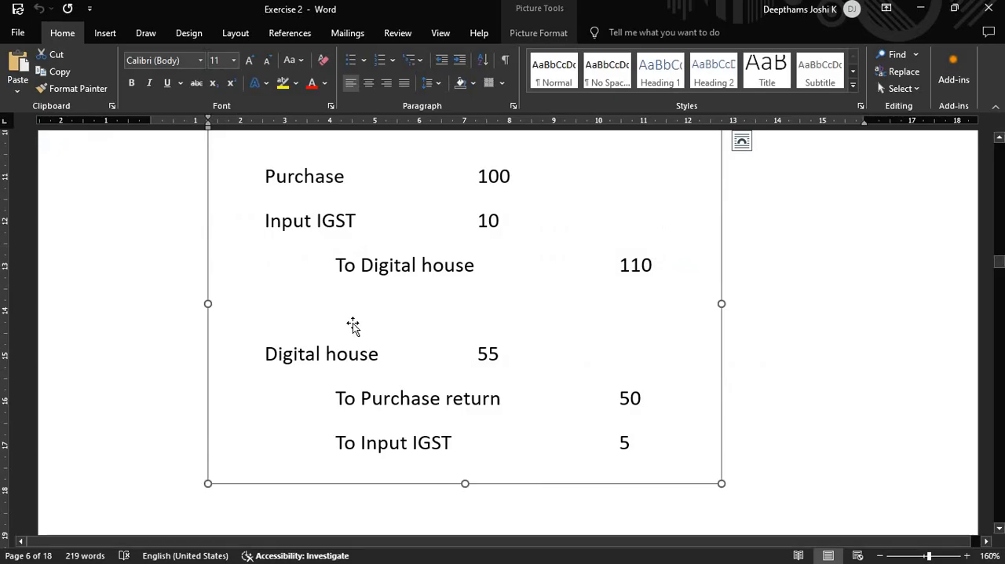
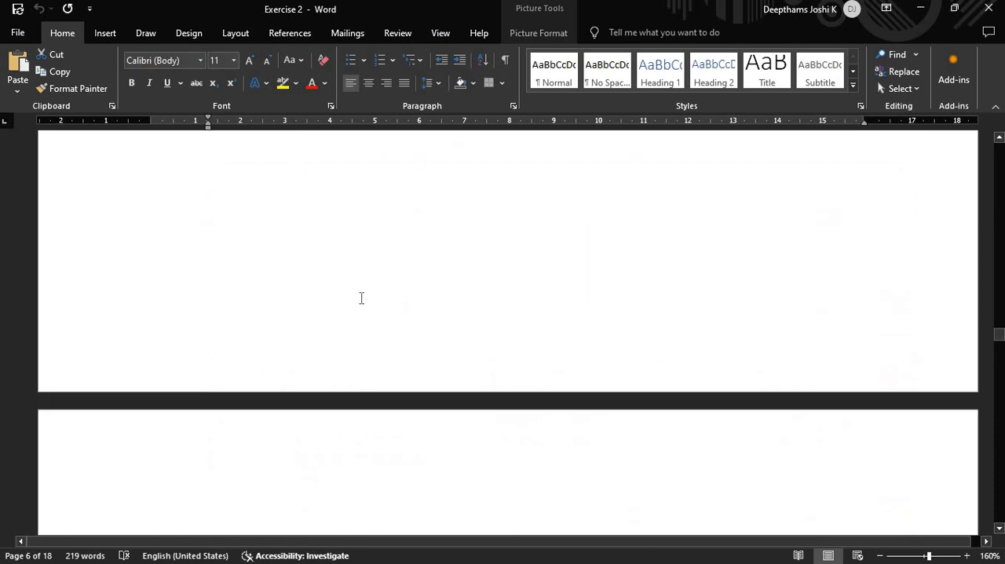
- Examine transaction 7 in the Exercise 2 document for its date, dry-clean service, SAC, amount, GST rate and Kerala Traders' registration details
scroll(502, 265, up, 1)
ctrl+scroll(605, 269, up, 2)
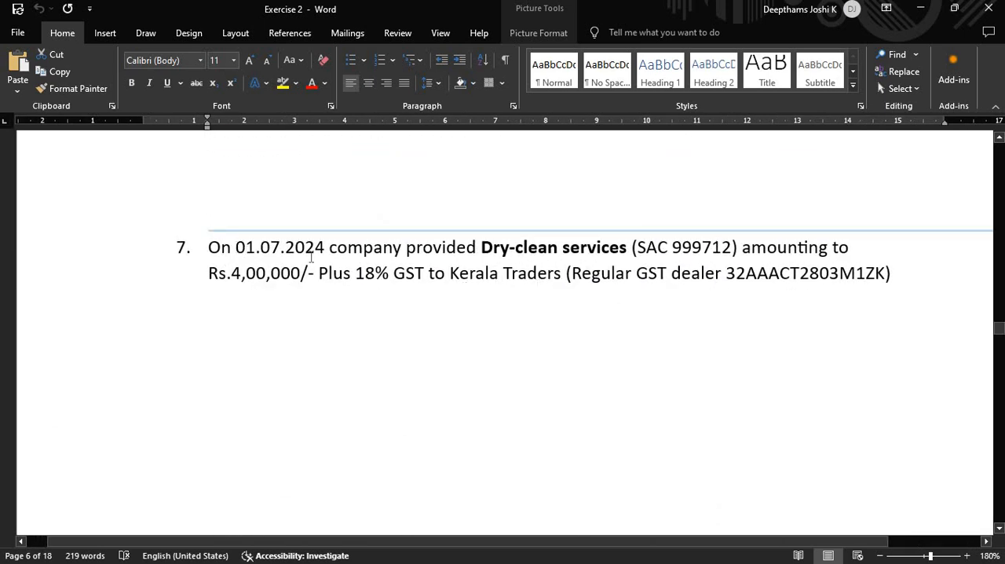
double_click(239, 248)
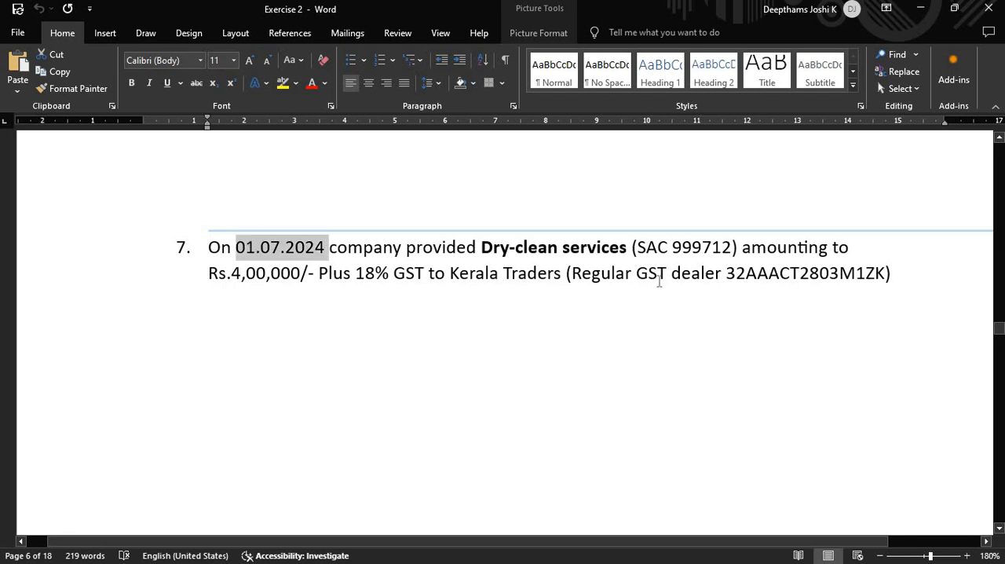
click(682, 272)
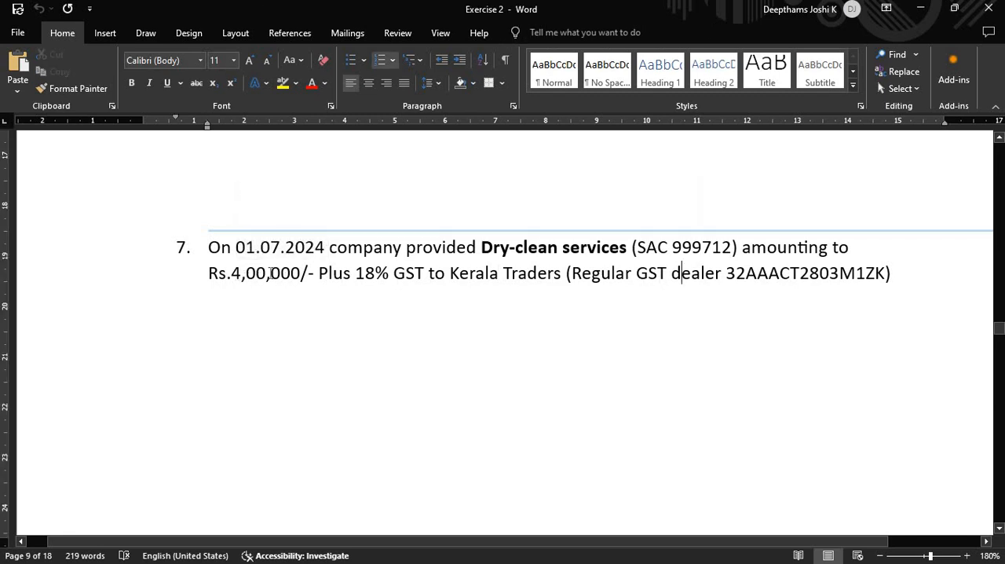
drag(232, 272, 544, 280)
click(470, 274)
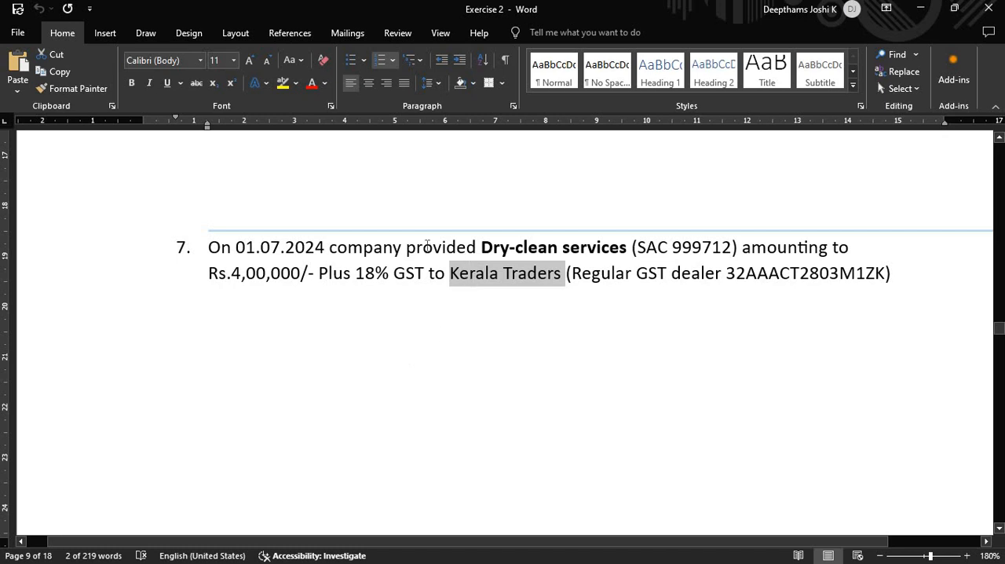
drag(398, 250, 611, 253)
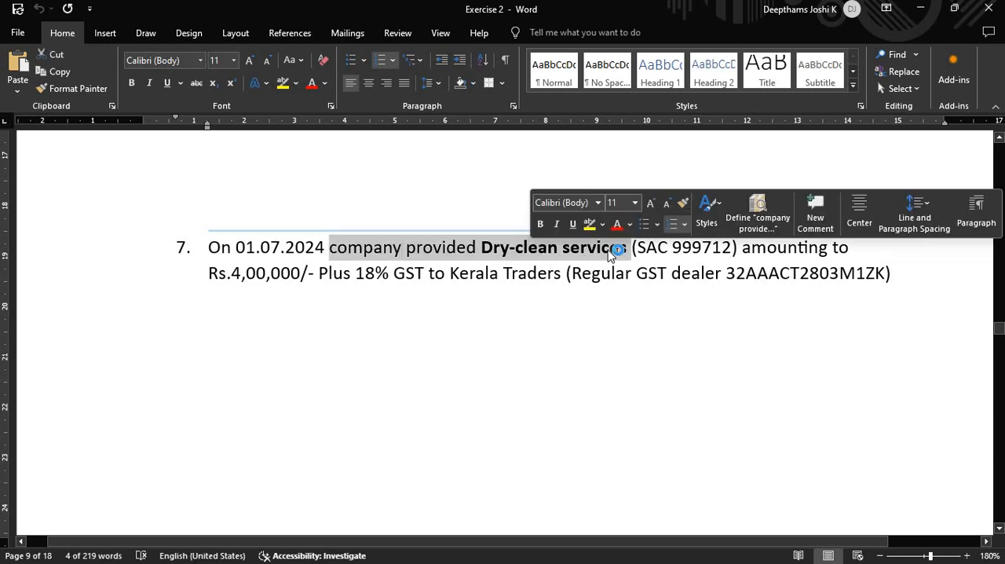
click(570, 274)
scroll(504, 348, up, 1)
drag(481, 310, 614, 311)
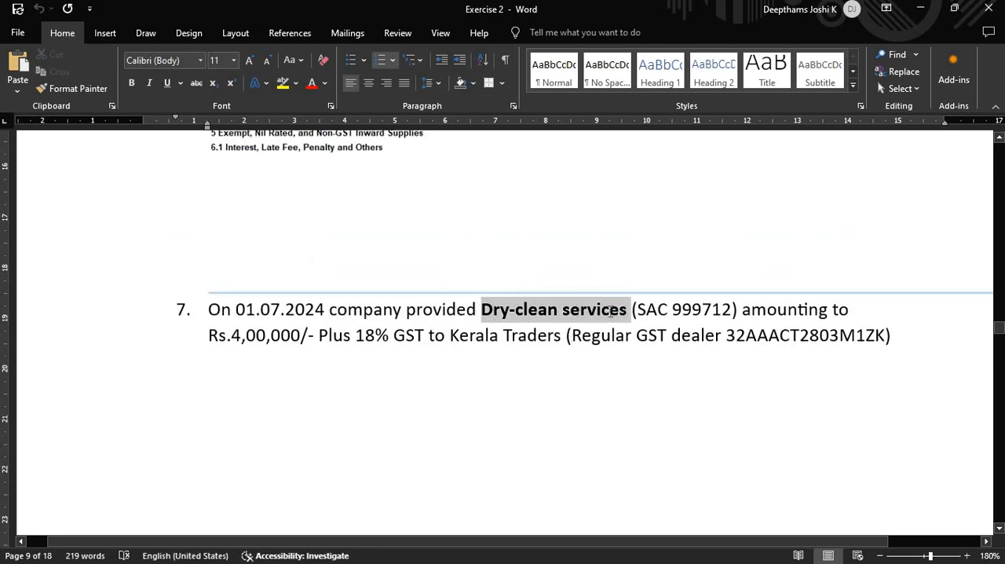
click(503, 336)
drag(452, 343, 566, 357)
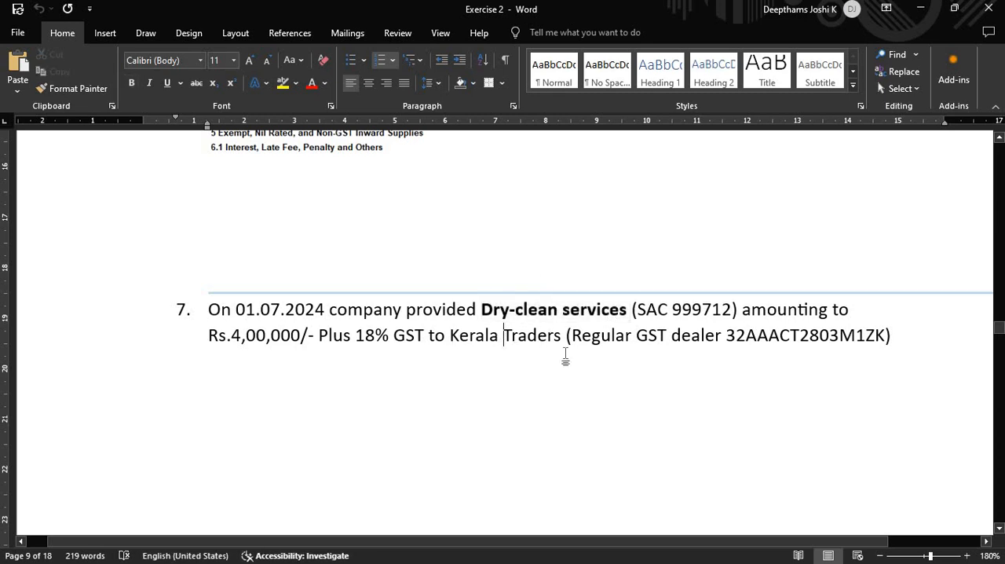
click(701, 338)
drag(862, 338, 894, 340)
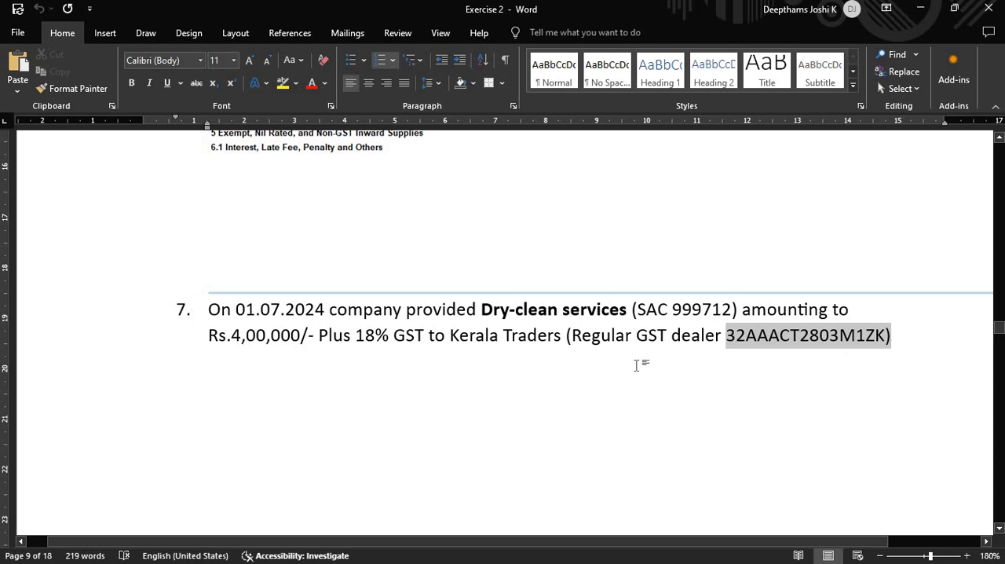
click(486, 341)
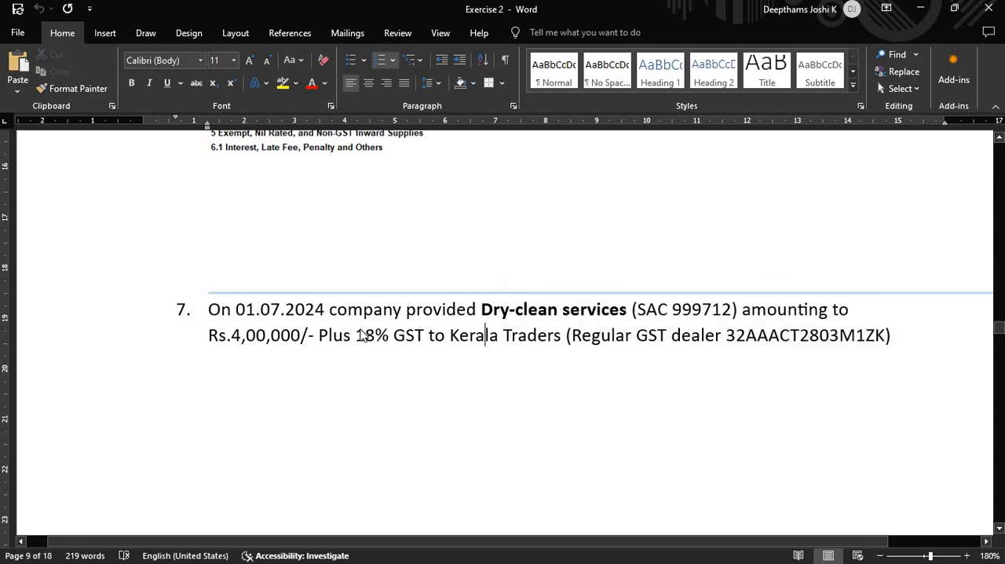
- Switch to TallyPrime, open a new Sales voucher and change its mode to Accounting Invoice
key(alt+Tab)
key(Tab)
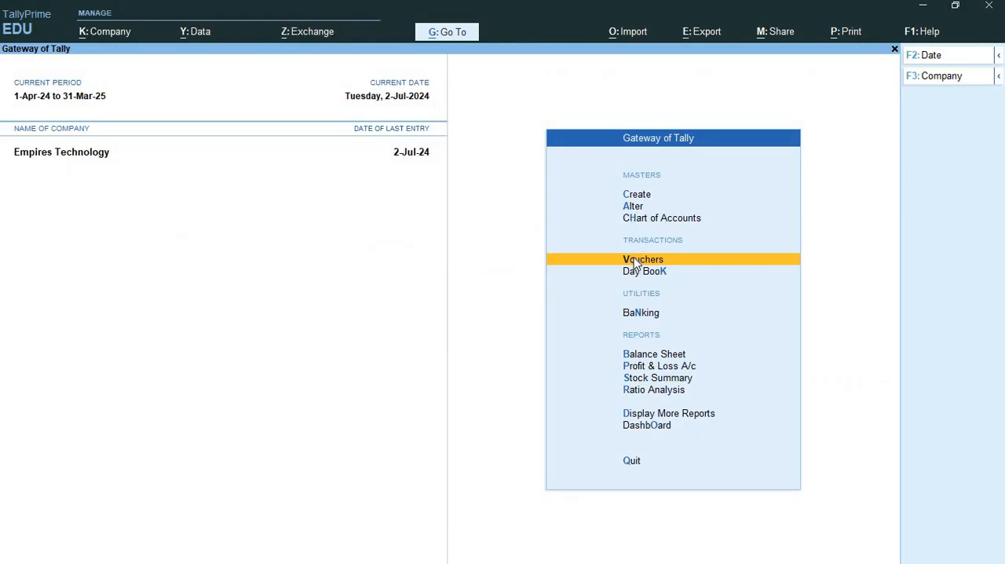
click(636, 264)
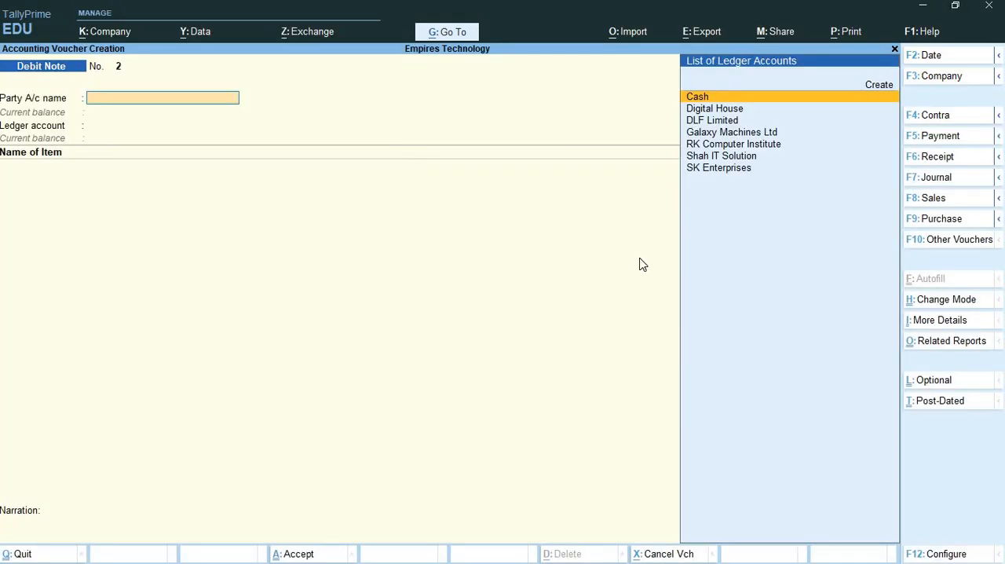
click(938, 201)
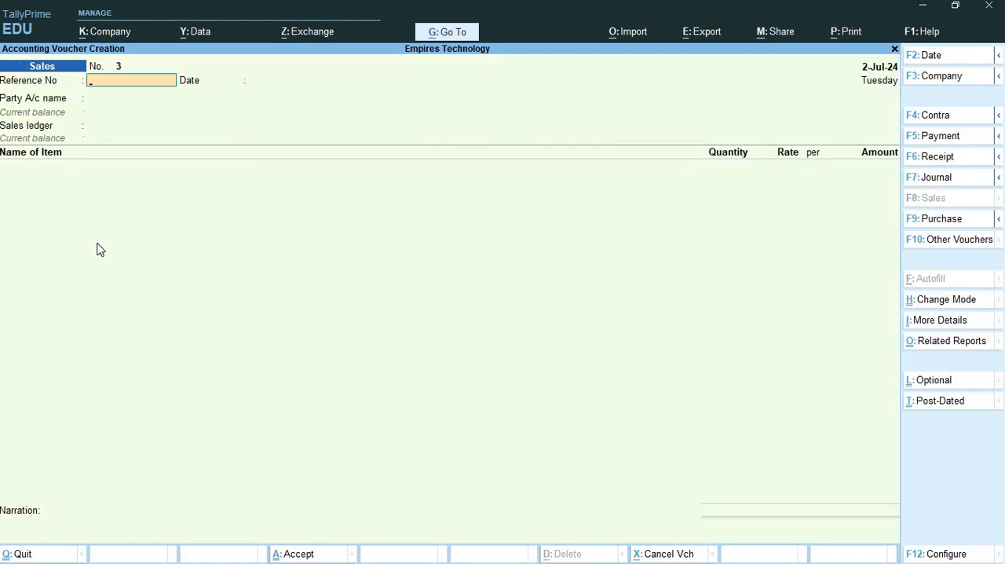
key(ctrl+h)
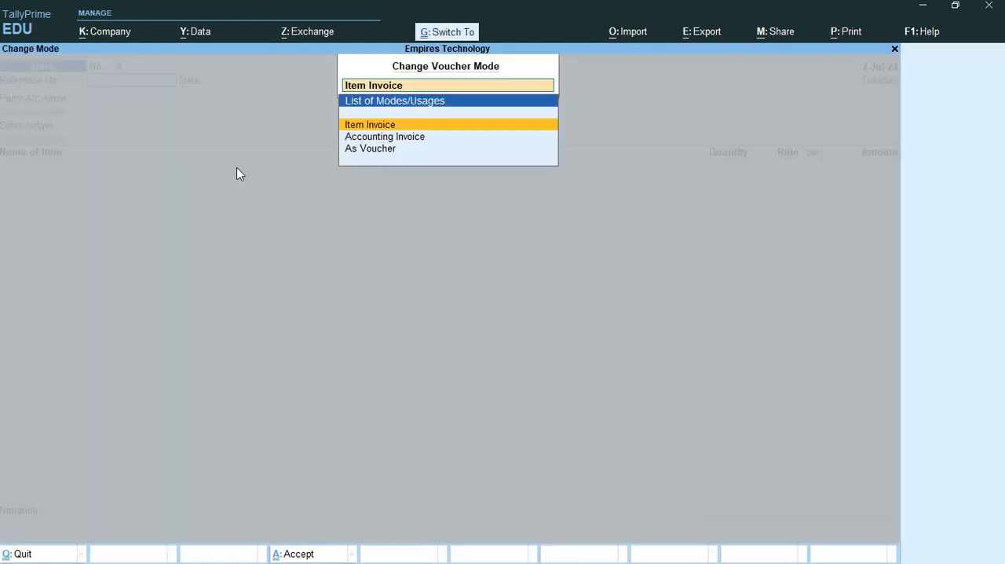
click(385, 138)
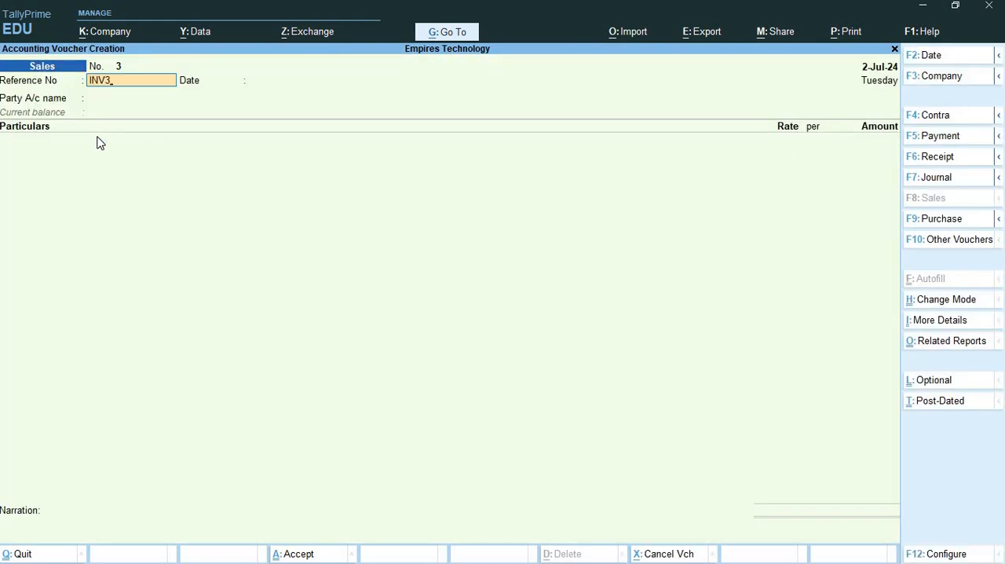
- Give the sales voucher reference number INV3 and set both the voucher date and the reference date to 1/7
key(Return)
key(Return)
key(BackSpace)
key(BackSpace)
key(Return)
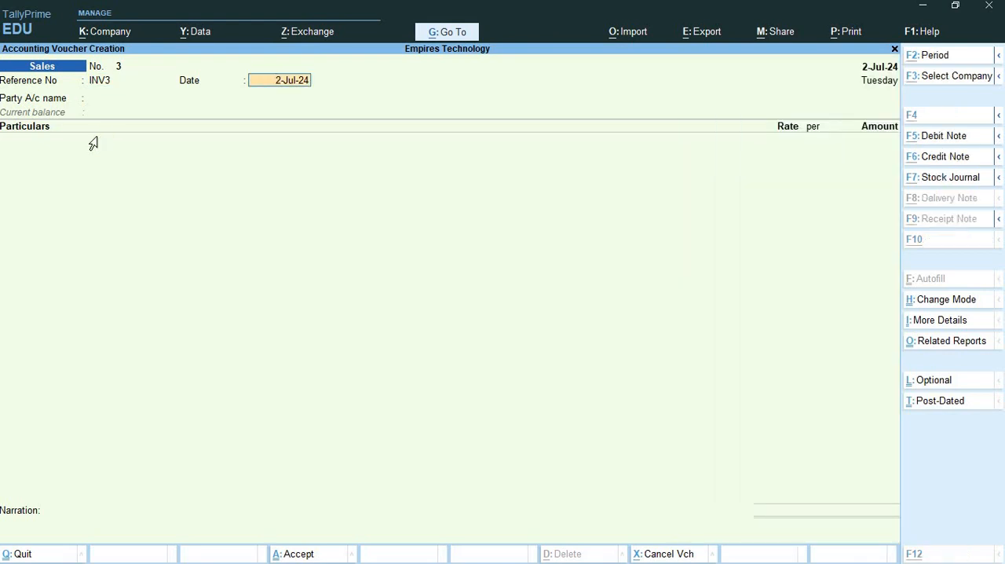
key(alt+Tab)
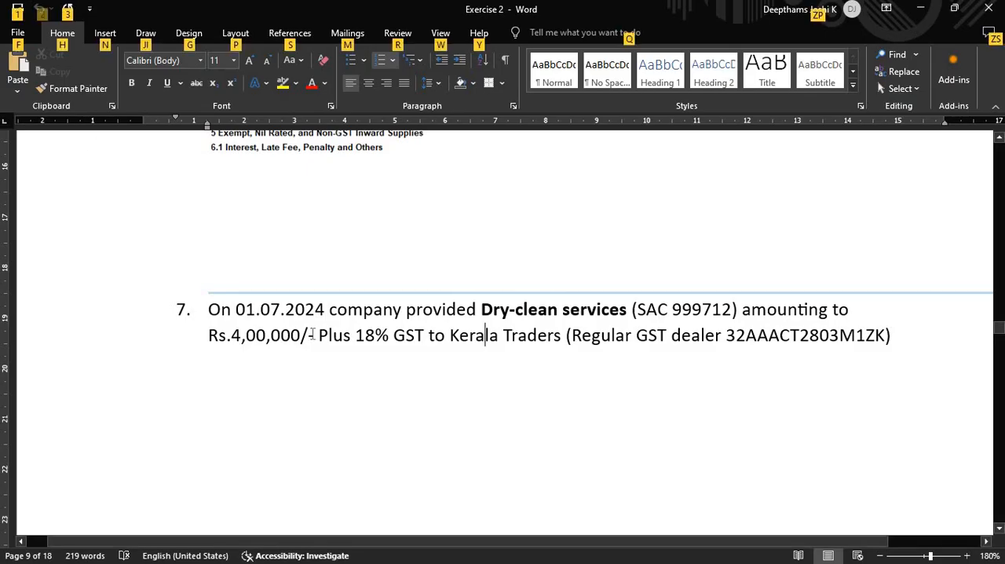
key(alt+Tab)
click(958, 56)
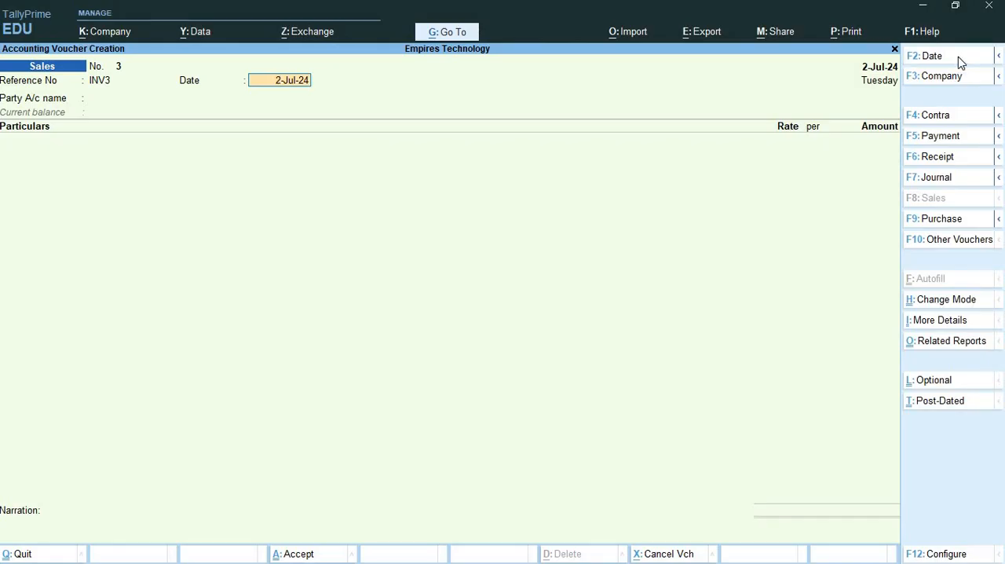
text(1/7)
key(Return)
text(1)
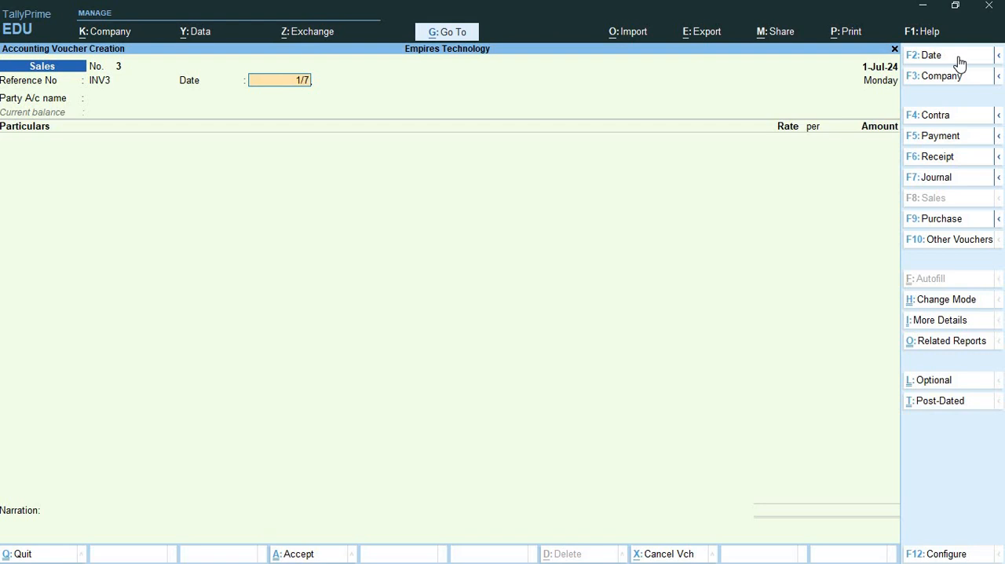
key(Return)
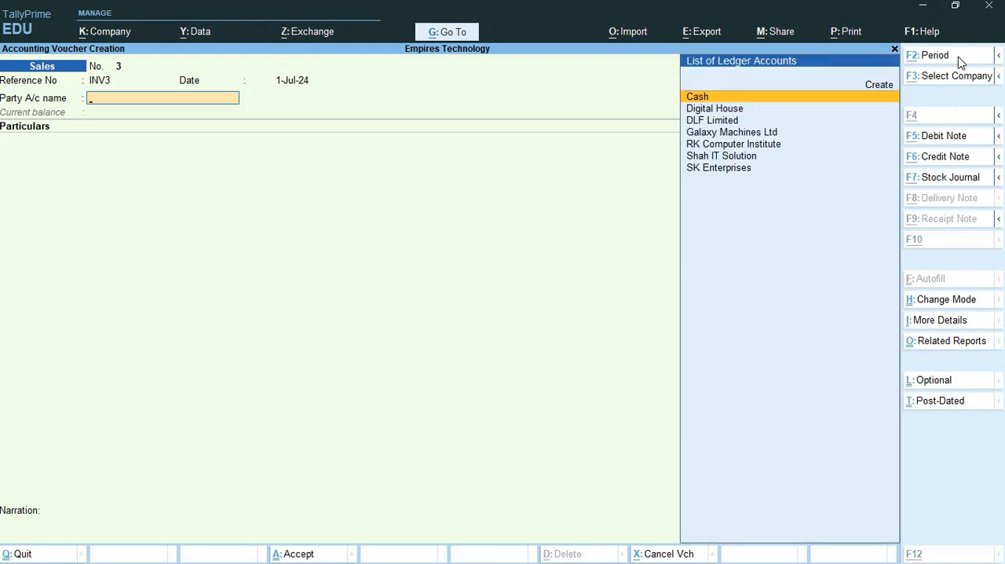
- Start a new party ledger from the sales voucher and name it Kerala Traders, copying the name from the Word exercise
key(alt+c)
key(alt+Tab)
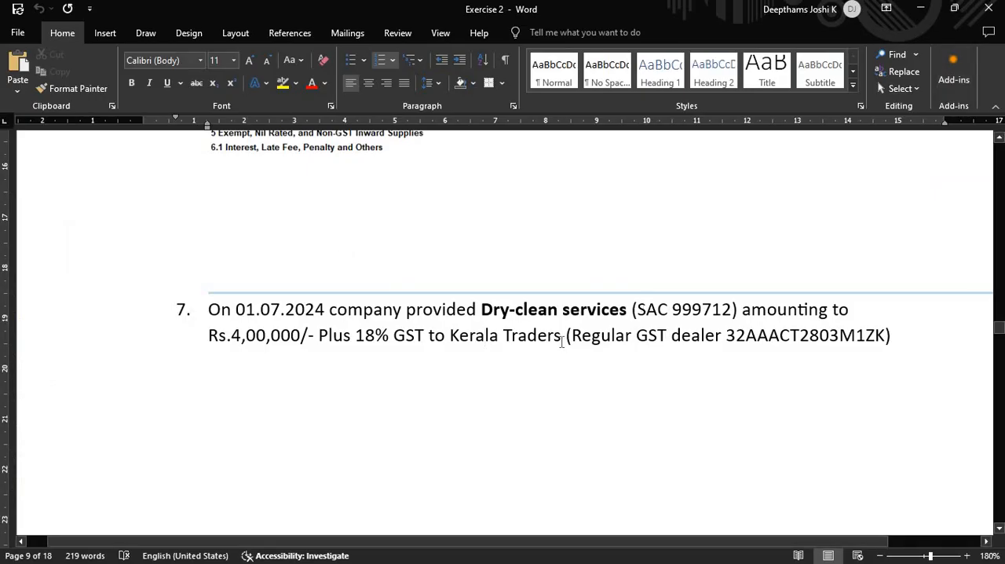
drag(563, 336, 470, 344)
key(ctrl+c)
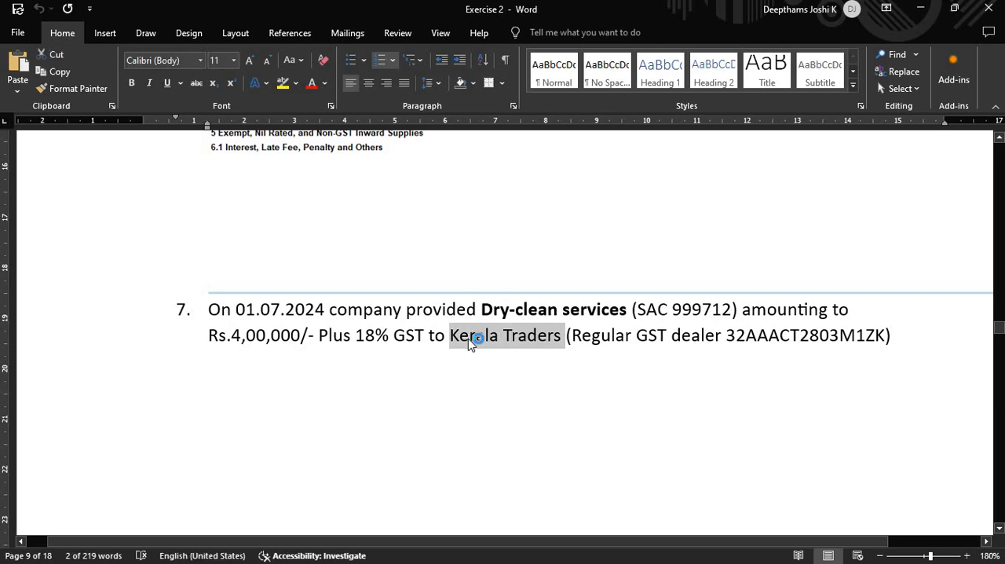
key(alt+Tab)
key(ctrl+v)
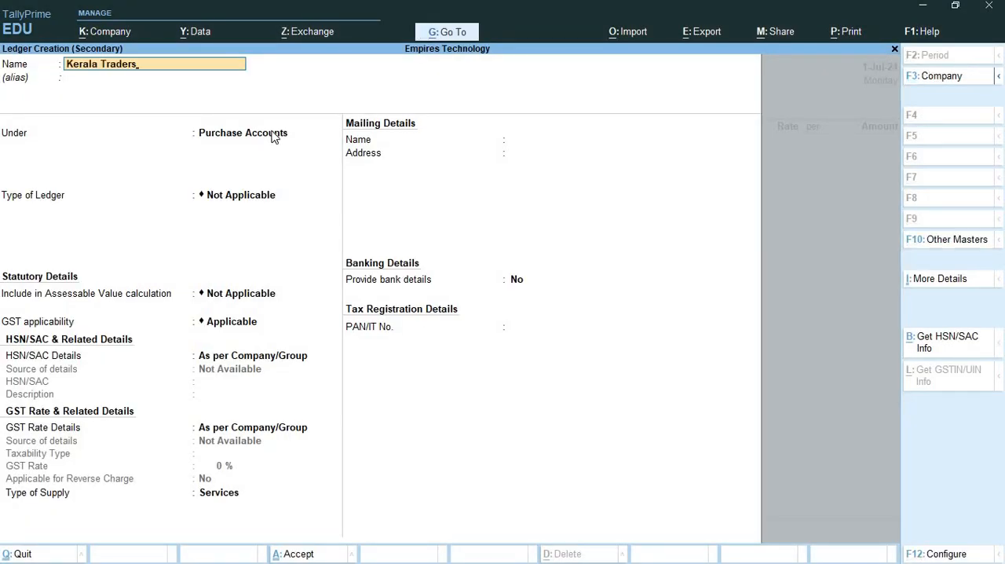
- Place Kerala Traders under Sundry Debtors, keeping state Kerala, country India and registration type Regular
key(Return)
text(Sun)
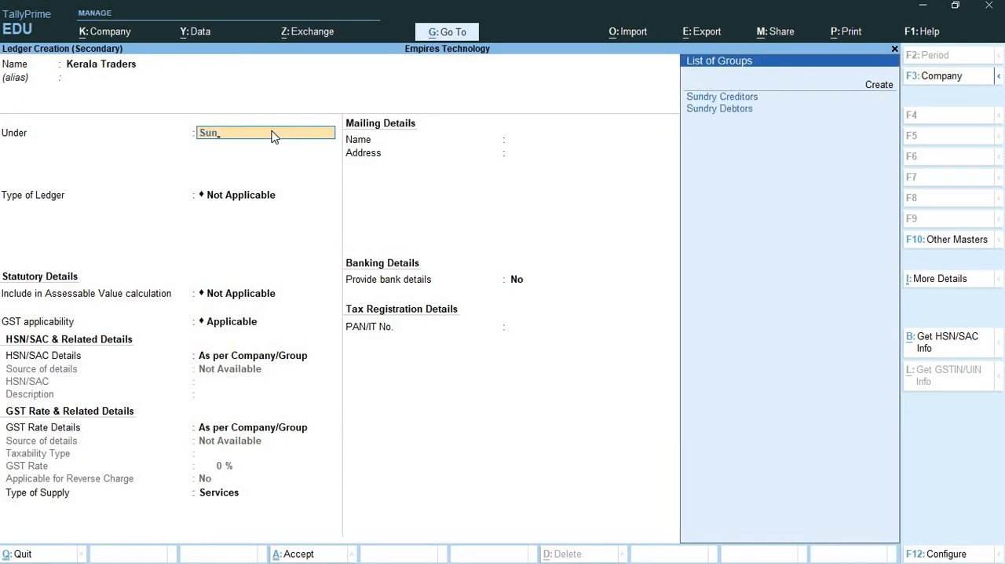
key(Down)
key(Return)
key(Return)
key(Return)
key(Return)
key(Return)
key(Return)
key(Return)
key(Return)
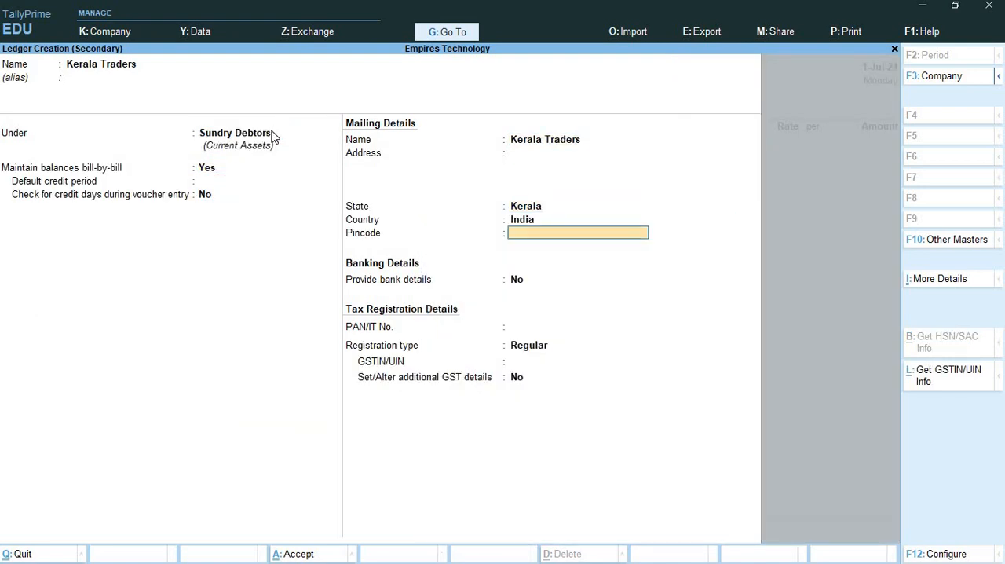
key(Return)
key(Return)
key(Return)
key(Return)
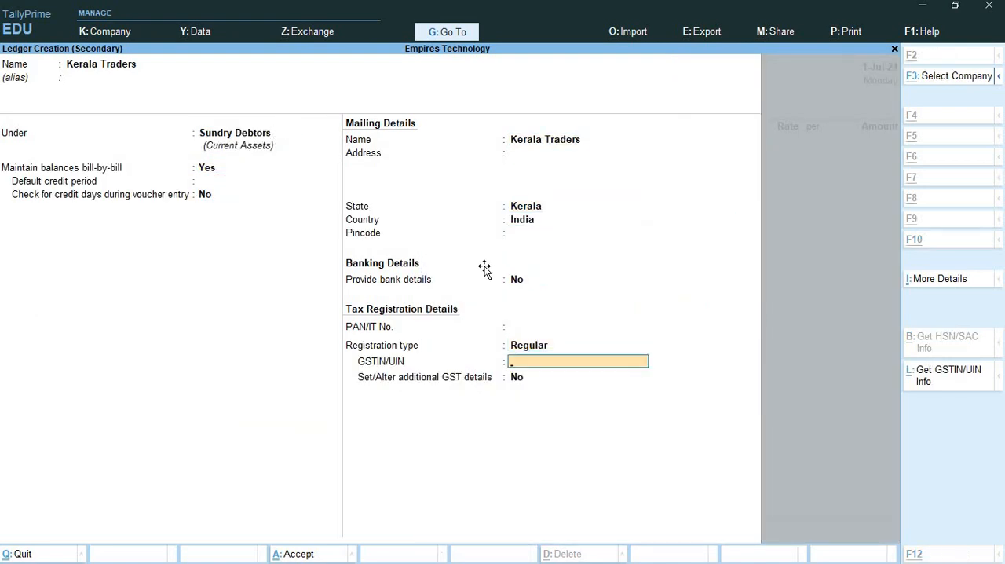
- Copy the party's GSTIN from the Word exercise into its ledger, save the ledger and accept the Kerala Traders party details
key(alt+Tab)
click(801, 336)
double_click(801, 336)
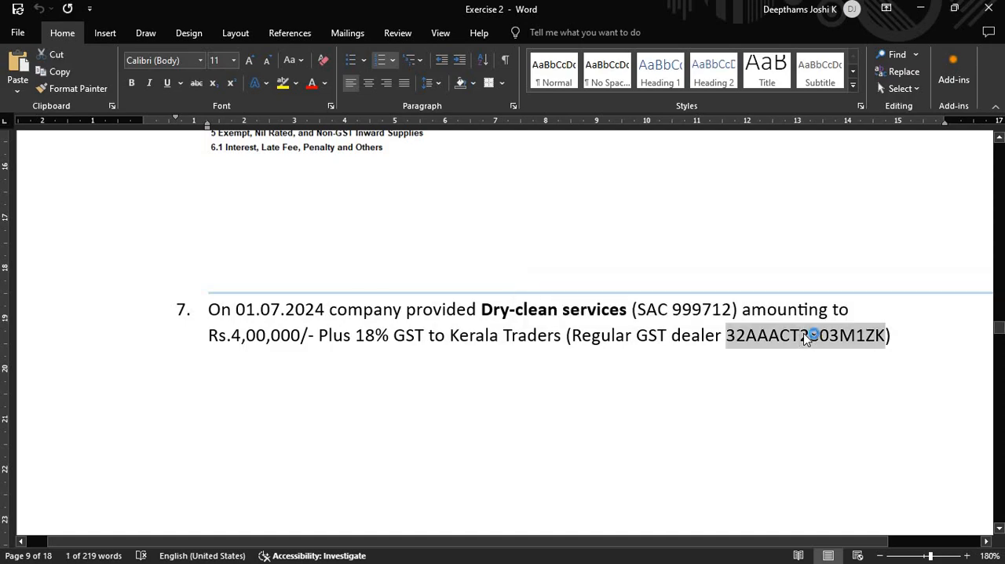
key(alt+Tab)
key(ctrl+alt+v)
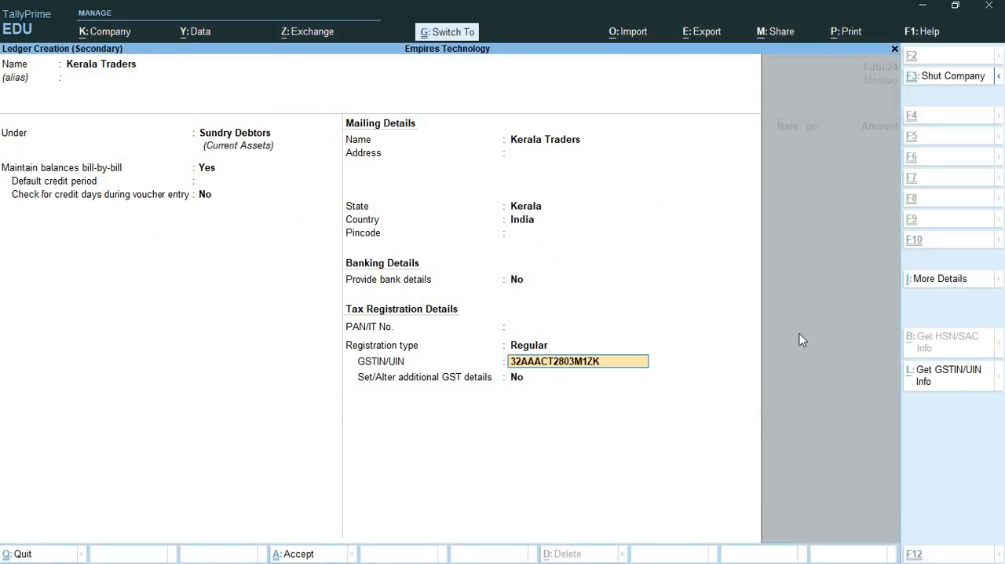
key(Return)
key(Return)
key(Return)
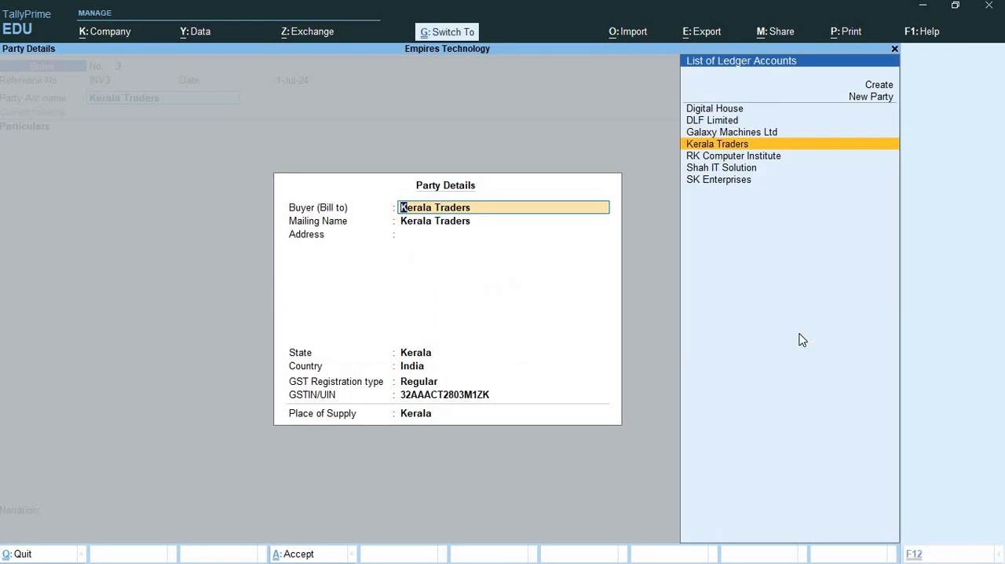
key(ctrl+a)
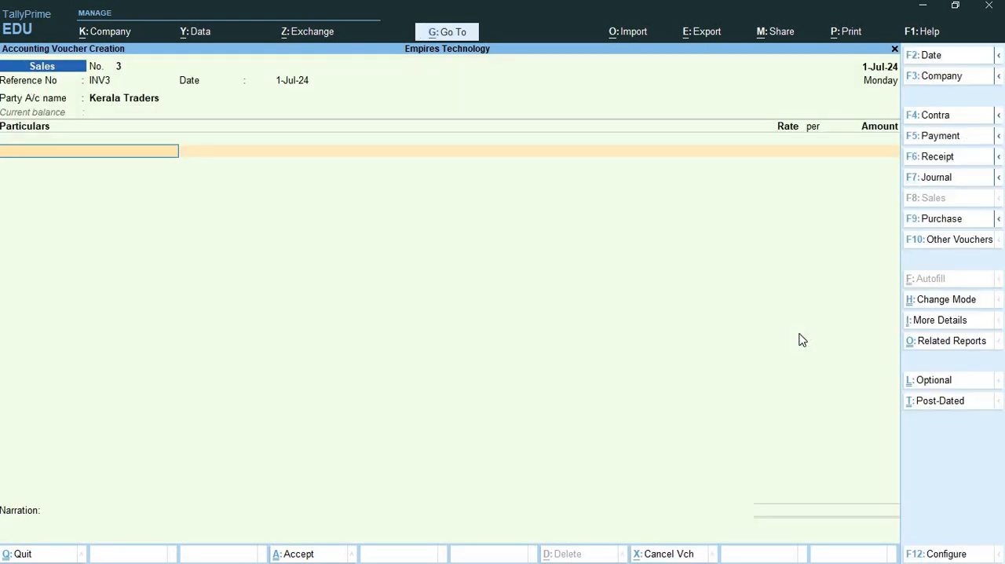
- Start a new ledger named Dry Cleaning Service from the invoice's Particulars line
key(space)
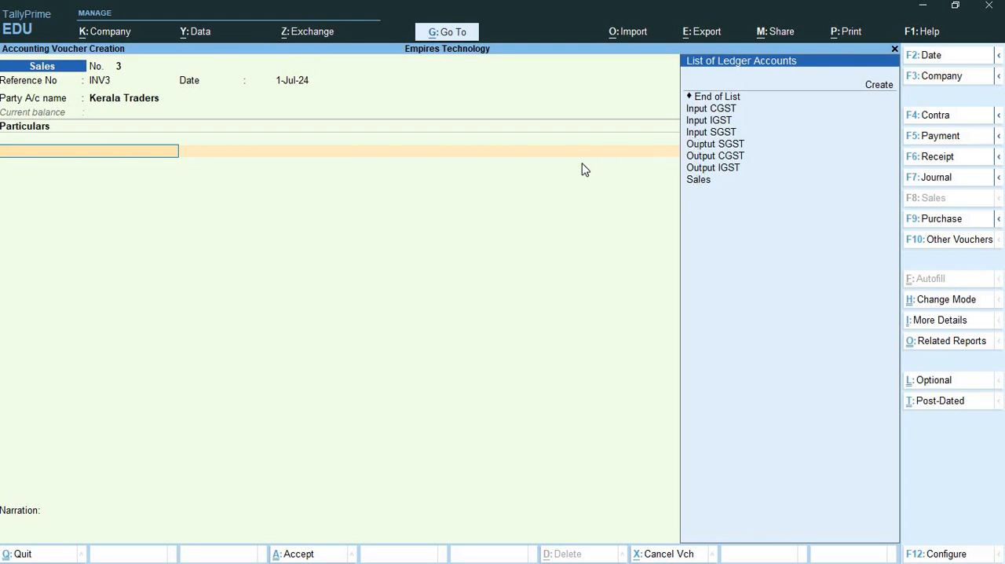
key(ctrl)
key(alt+c)
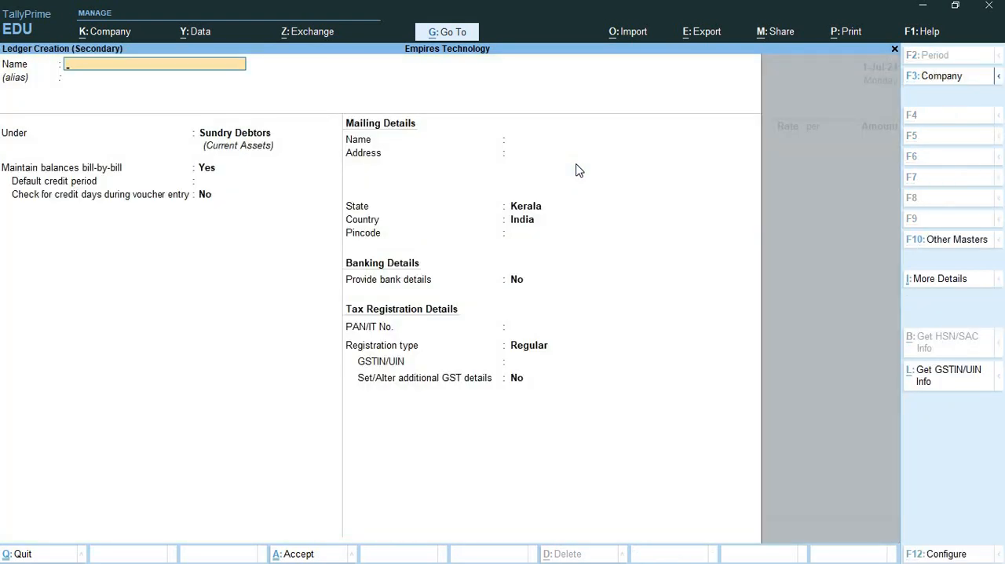
text(Dry cleaning Servic)
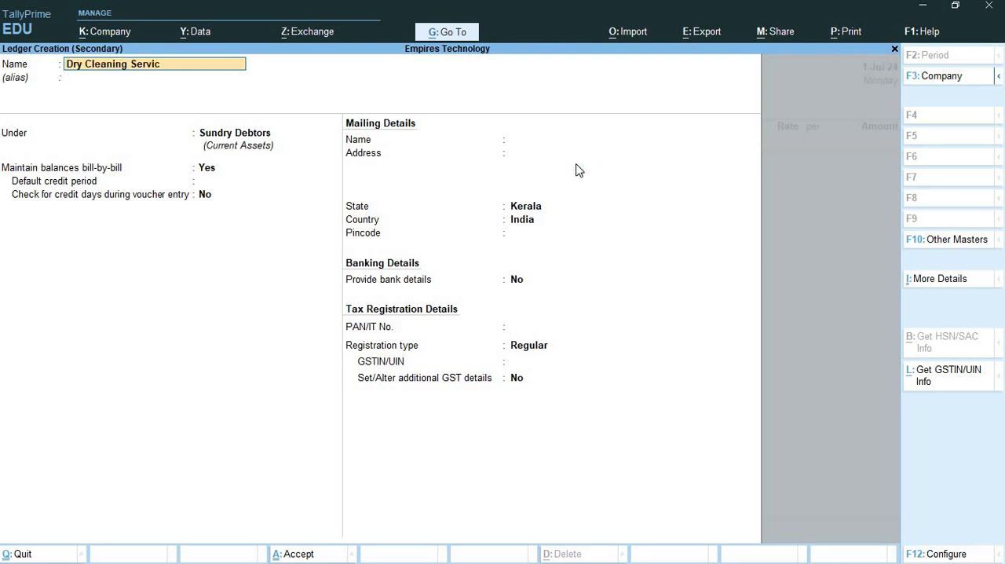
text(e)
- Place the Dry Cleaning Service ledger under Direct Incomes and keep its ledger type as Not Applicable
key(Return)
key(Return)
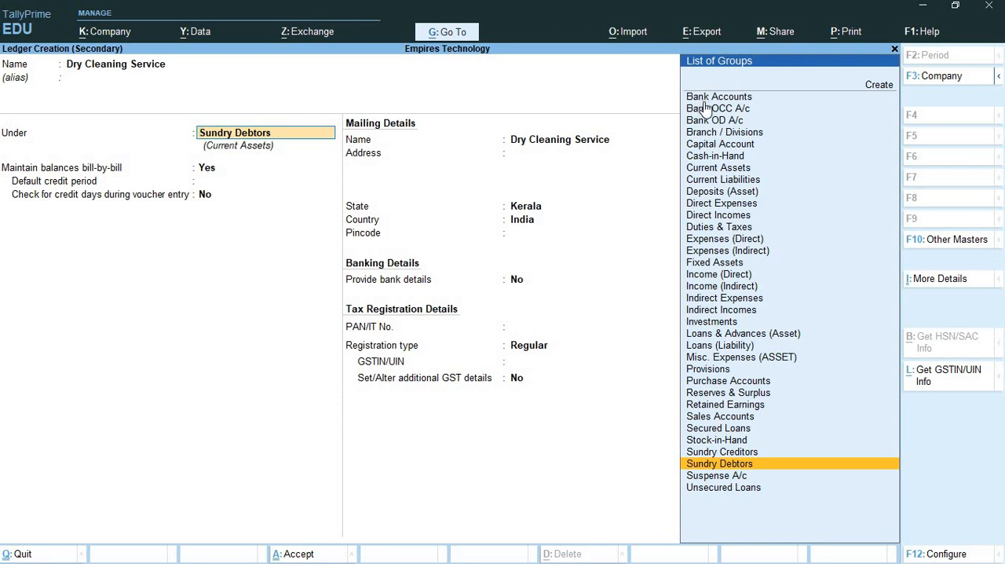
click(739, 217)
key(Return)
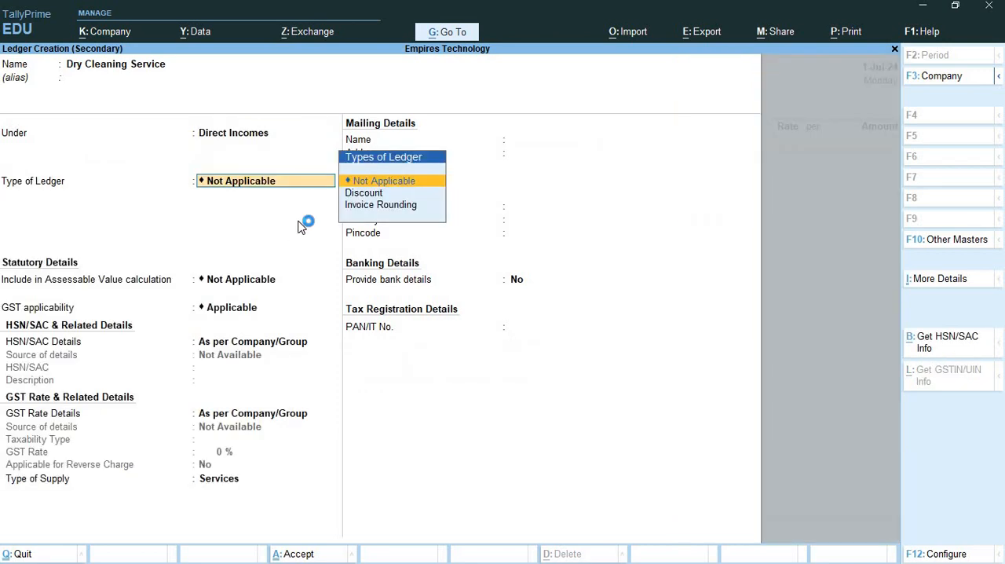
key(Return)
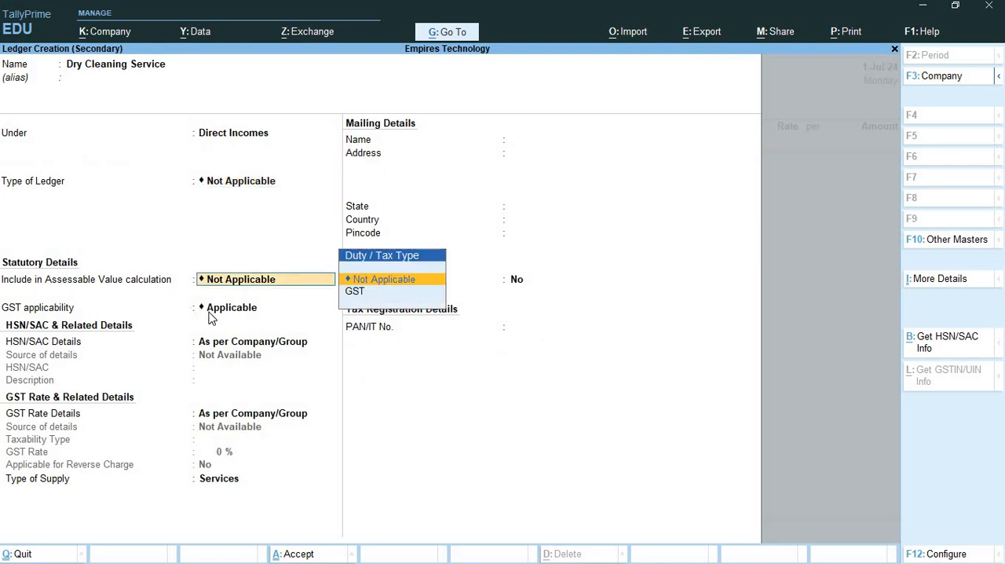
- Specify the ledger's HSN/SAC details with code 999712 copied from the Word exercise, keeping assessable value Not Applicable and GST Applicable
key(Return)
key(Return)
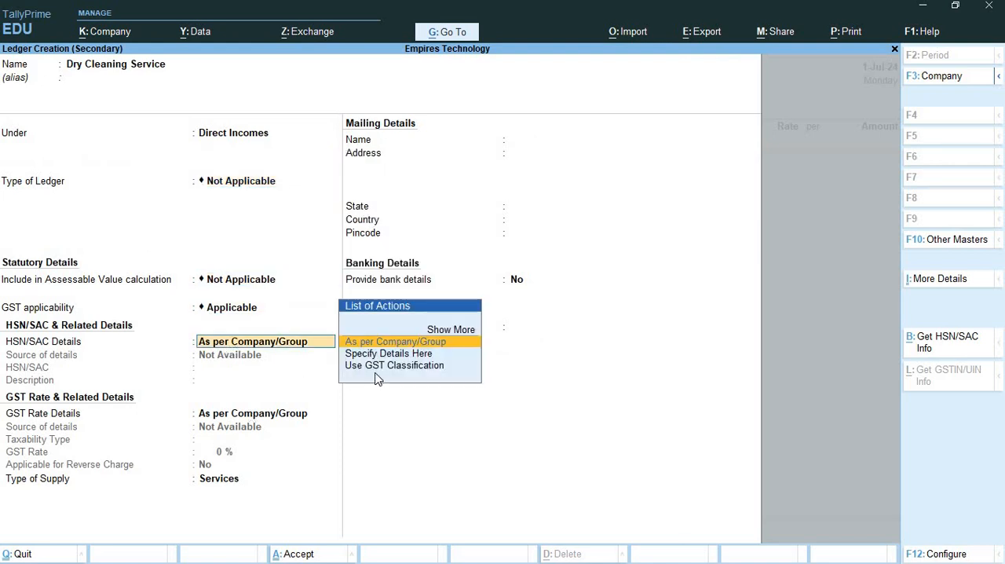
click(390, 359)
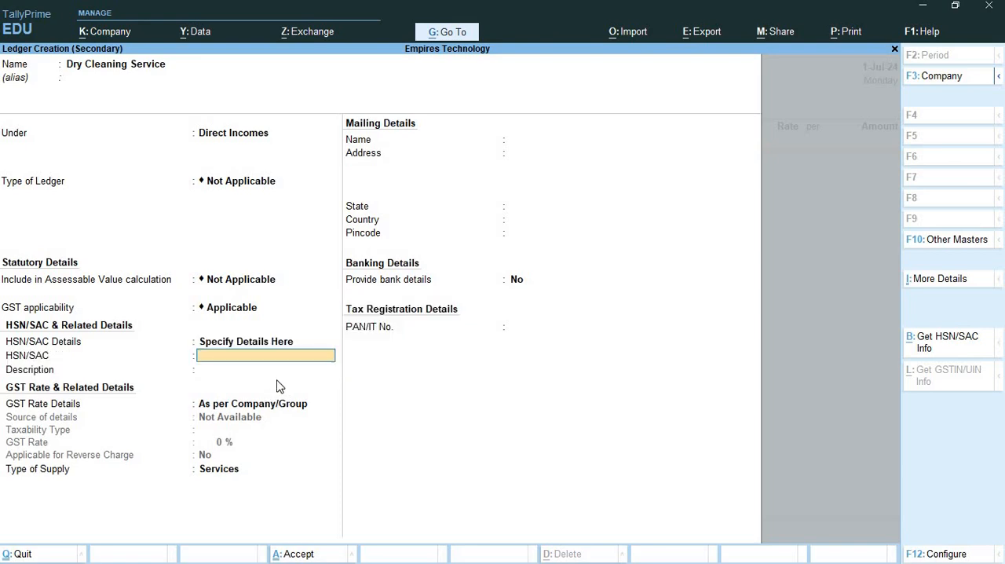
key(alt+Tab)
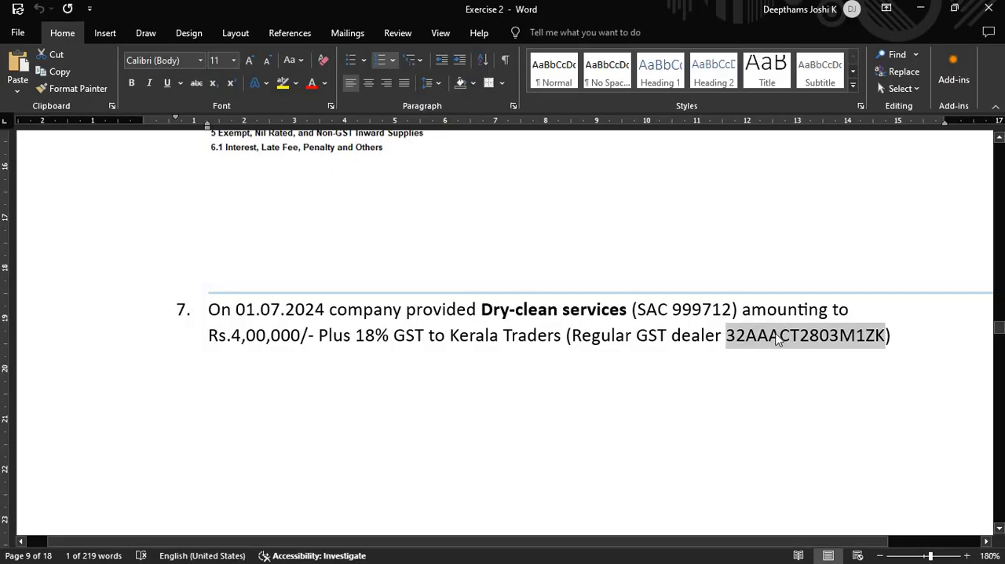
double_click(701, 312)
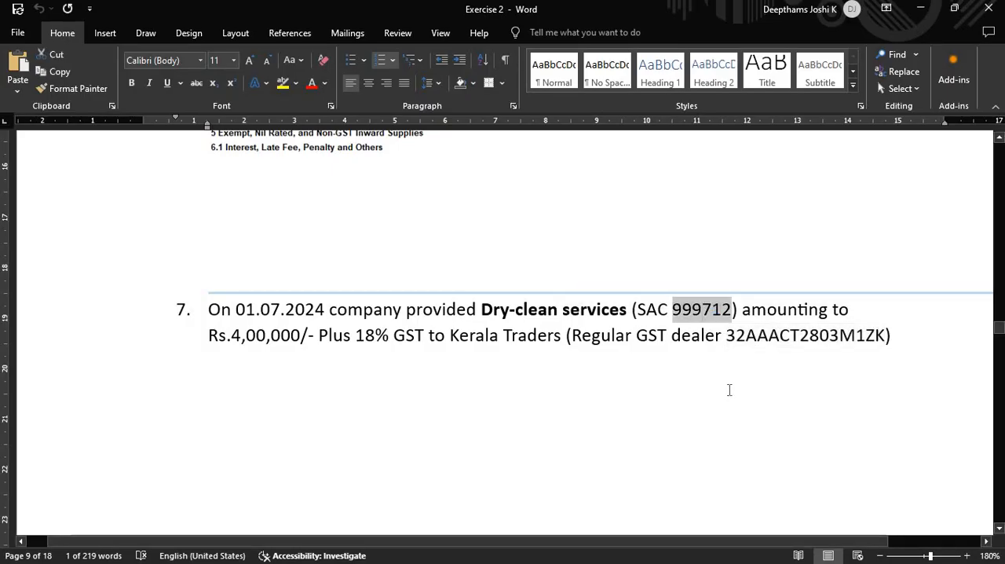
key(ctrl+c)
key(alt+Tab)
key(ctrl+alt+v)
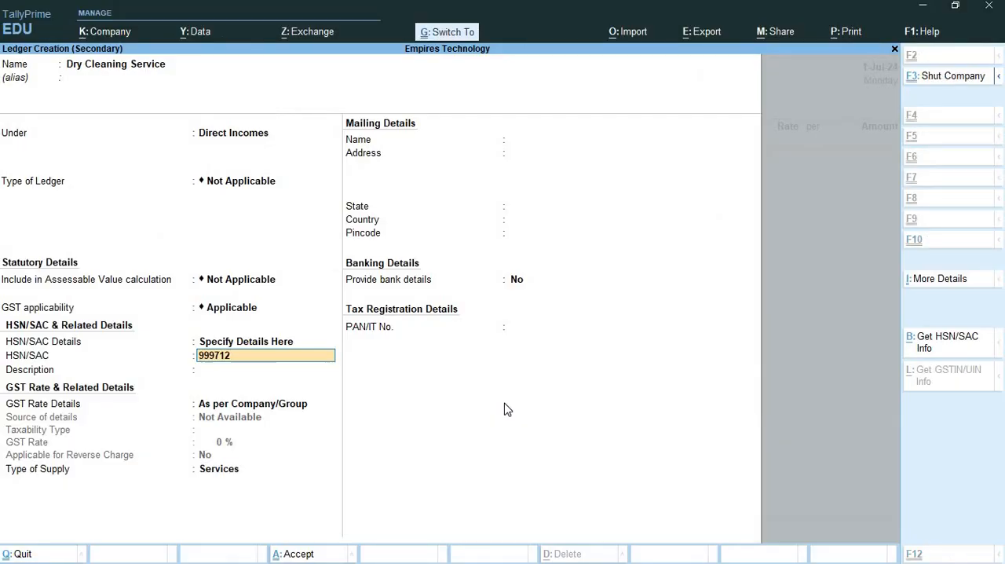
key(Return)
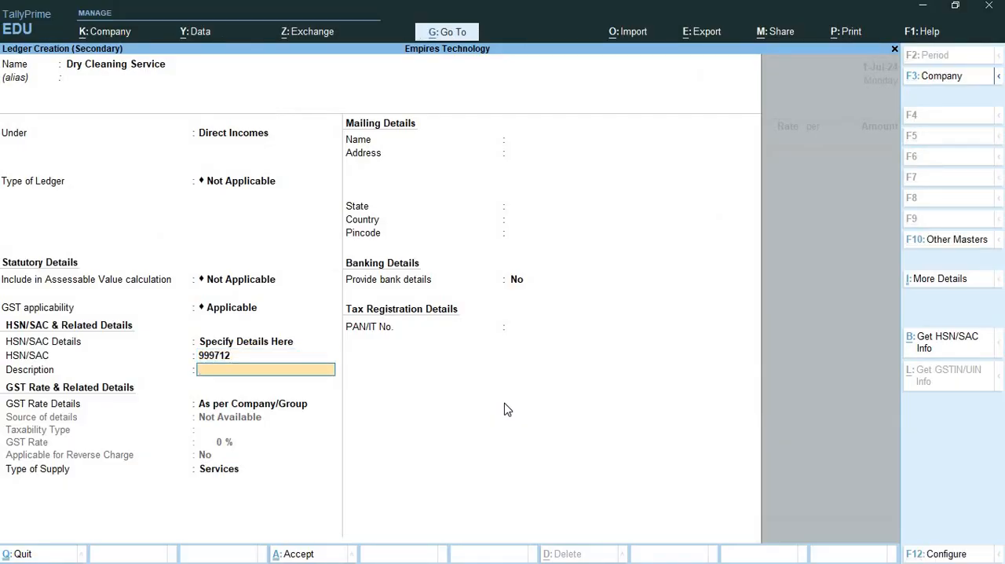
- Describe the service code as Cleaning and specify the GST rate details in the ledger itself with taxability type Taxable
text(Cleaning)
key(Return)
key(Down)
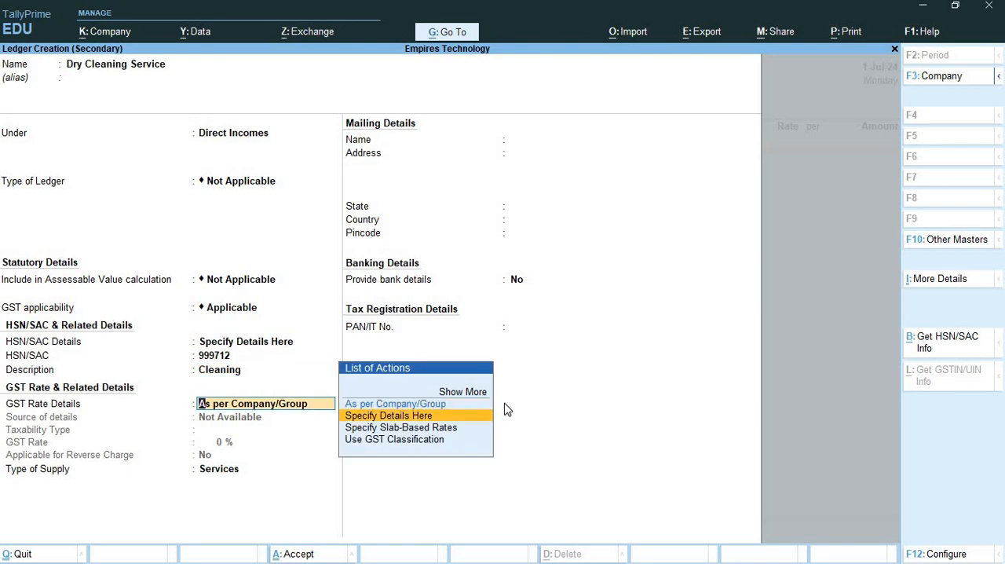
key(Return)
key(Return)
- Check the tax rate in the Word exercise, set the ledger's GST rate to 18% and save the ledger
key(alt+Tab)
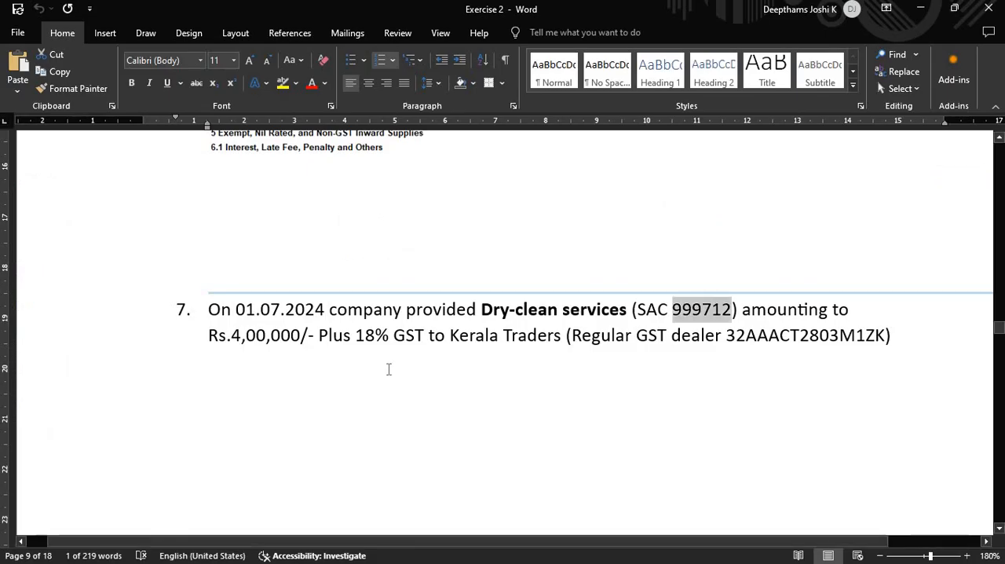
key(alt+Tab)
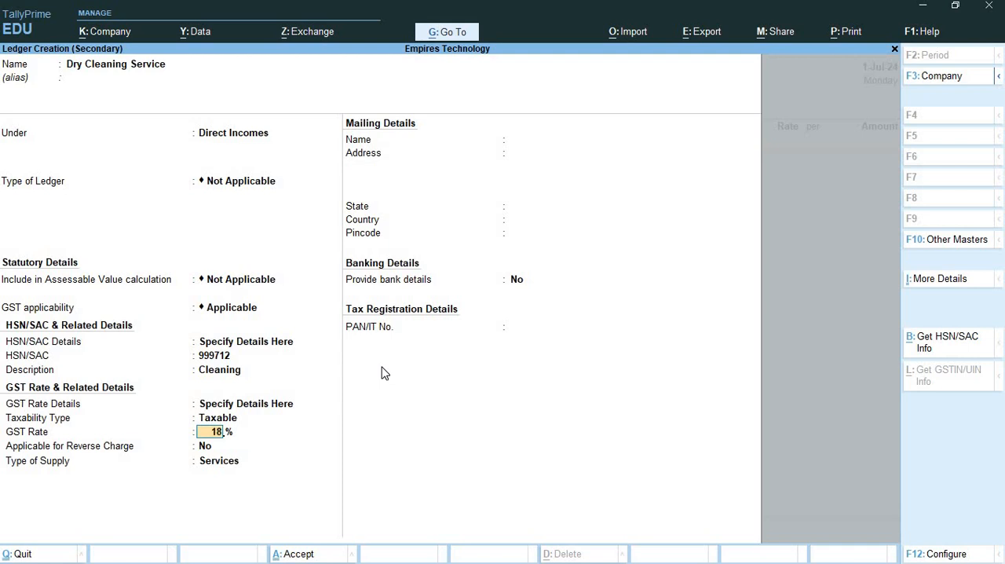
text(18)
key(Return)
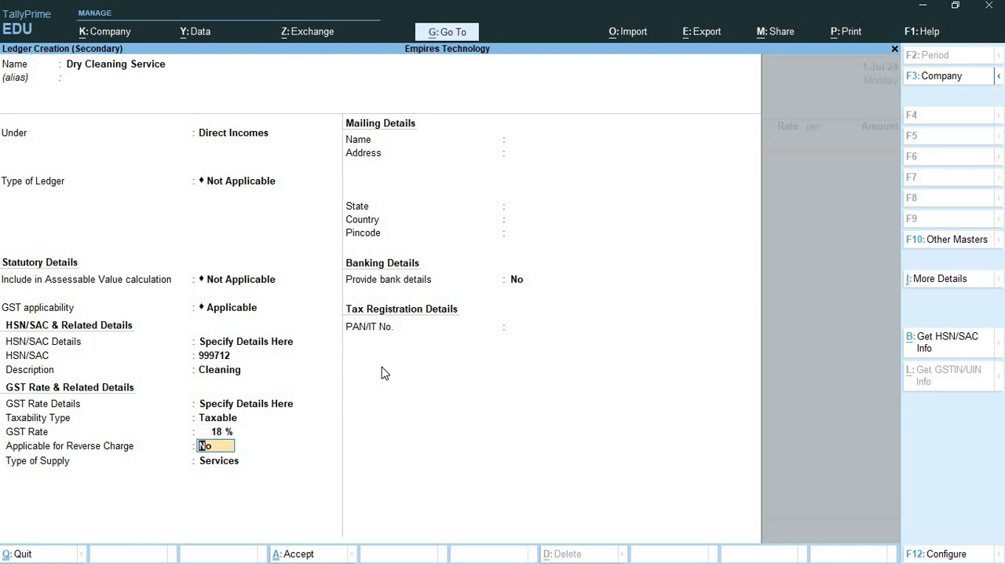
key(ctrl+a)
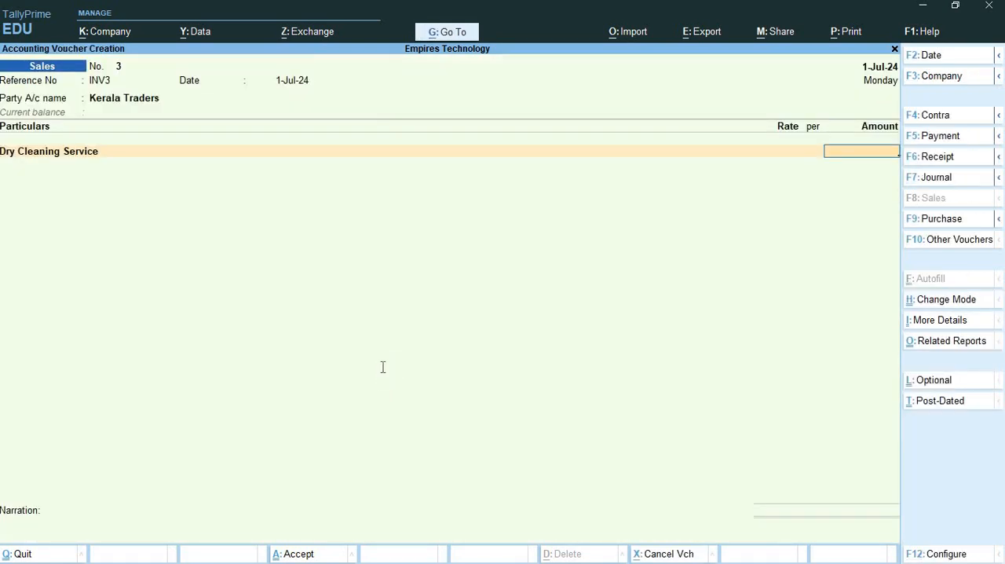
- Check the service value in the Word exercise and set the Dry Cleaning Service amount to 4,00,000 in the sales voucher
key(alt+Tab)
key(alt+Tab)
text(4,00,00)
text(0000)
key(Return)
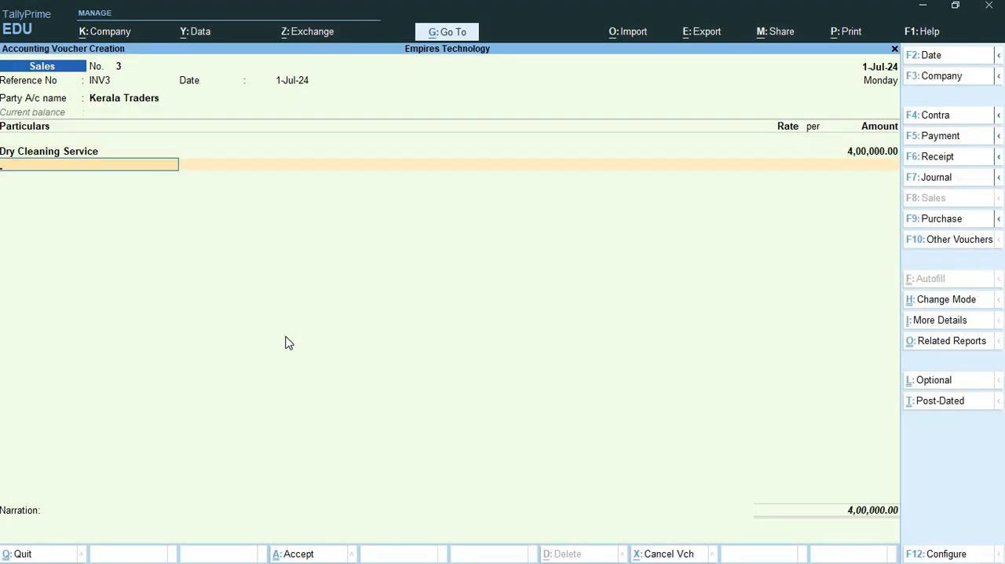
- Add the Output CGST and Ouptut SGST ledgers below the service line, accepting their calculated amounts
text(Ou)
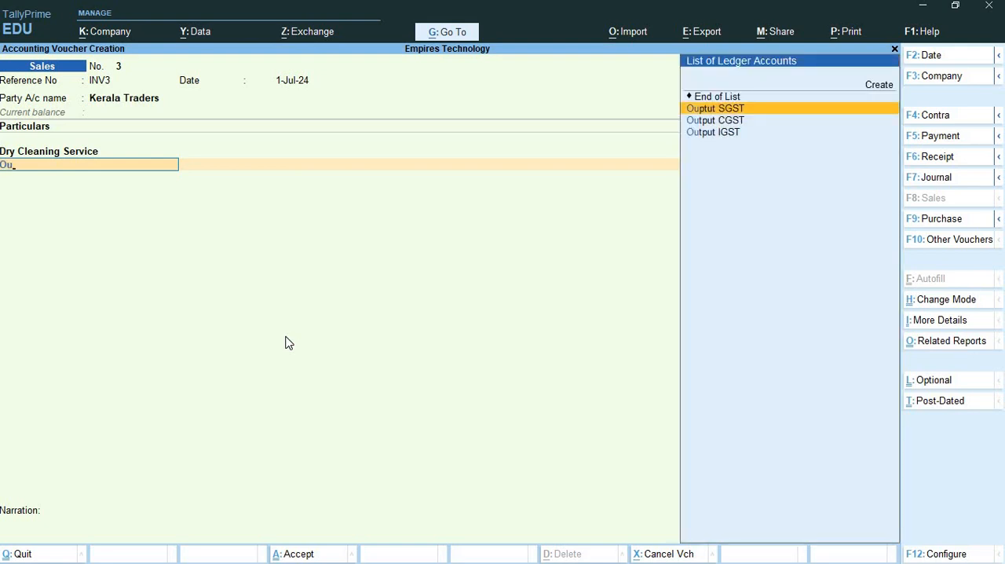
key(Down)
key(Return)
key(Return)
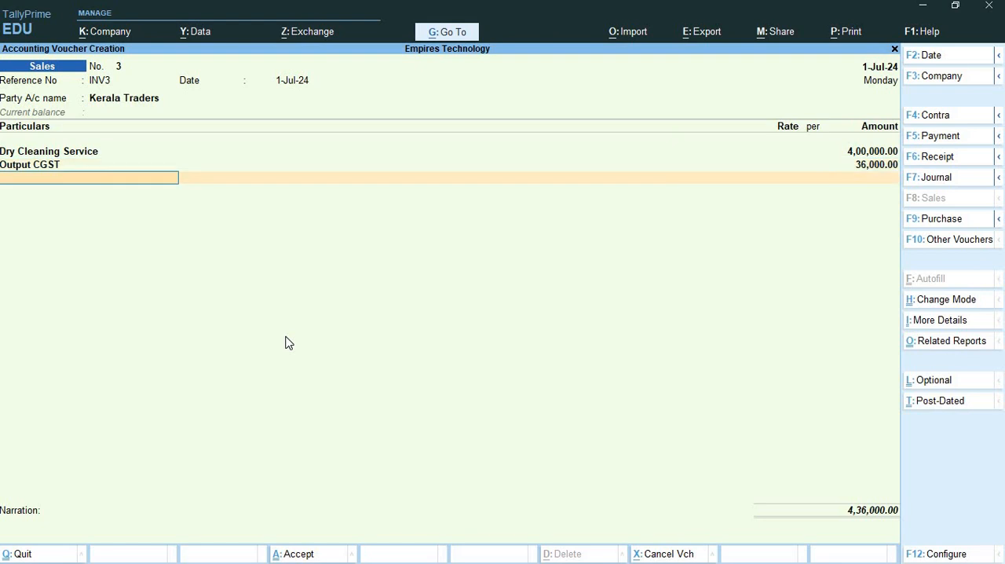
text(Ou)
key(Return)
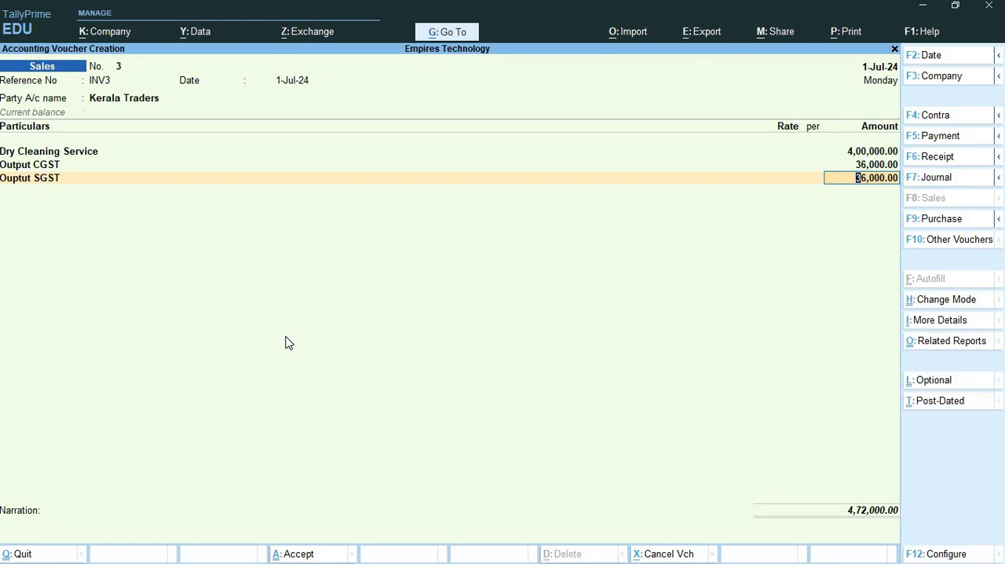
key(Return)
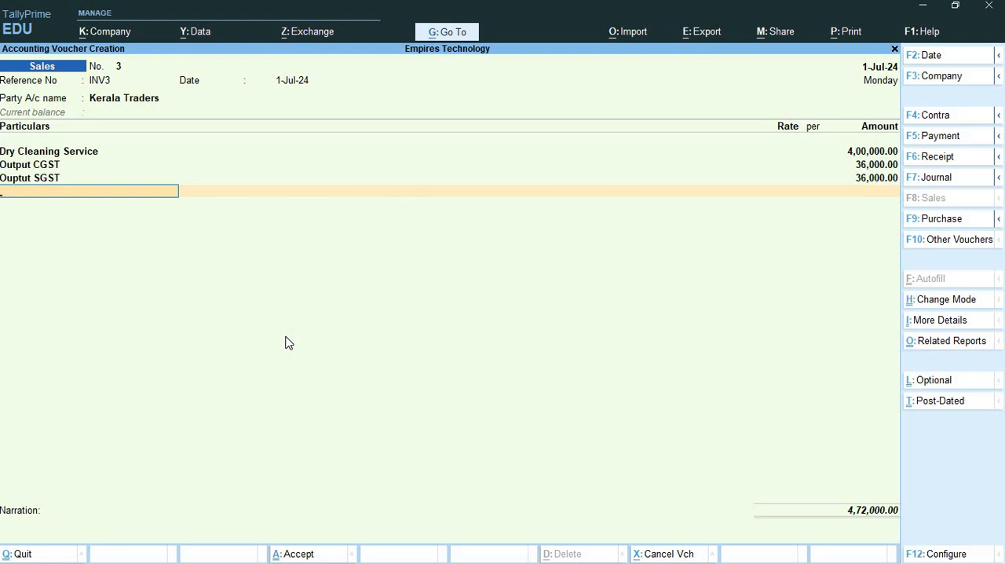
- End the ledger entries, accept New Ref INV3 in the bill-wise details for Kerala Traders, and save the sales voucher
key(Return)
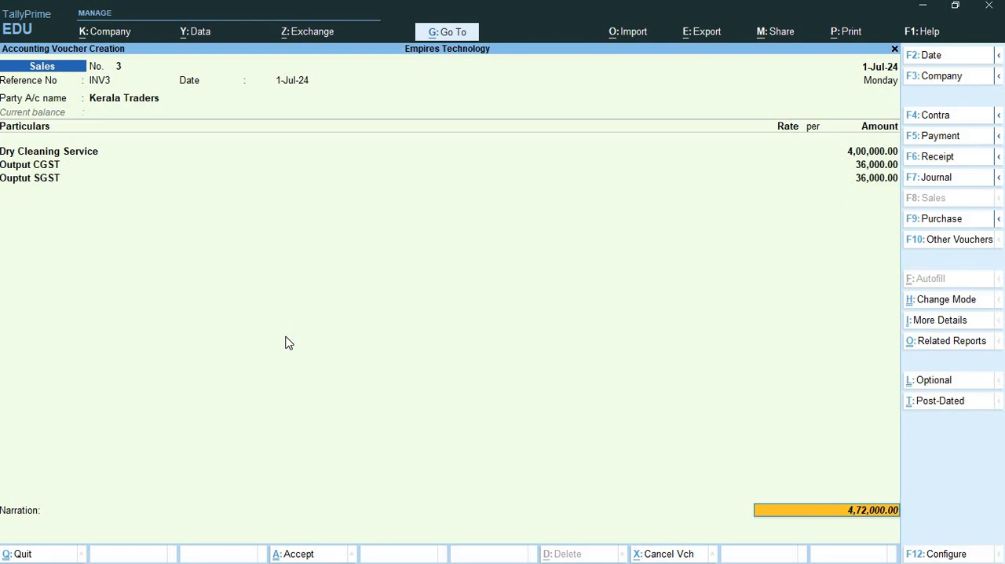
key(Return)
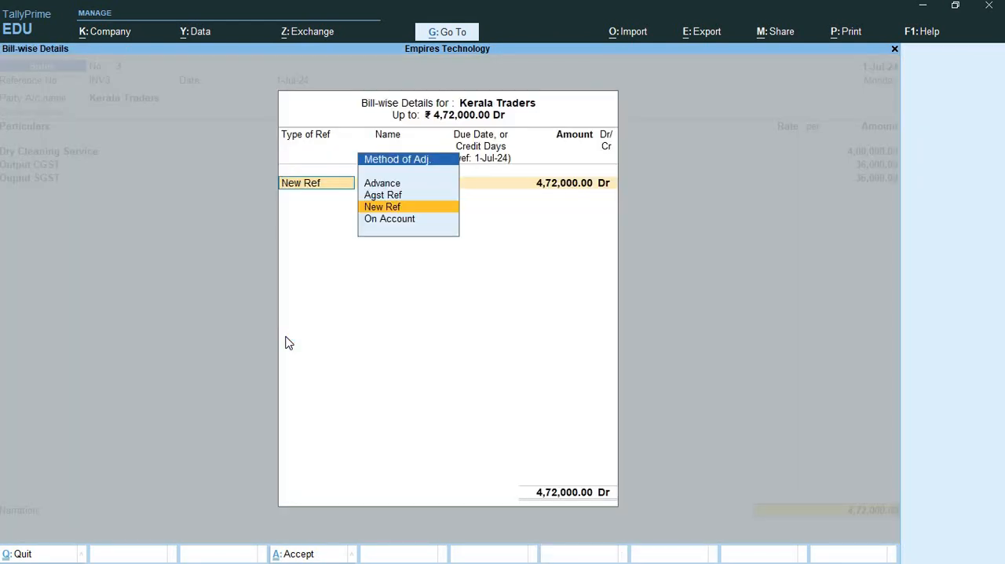
key(Return)
key(Return)
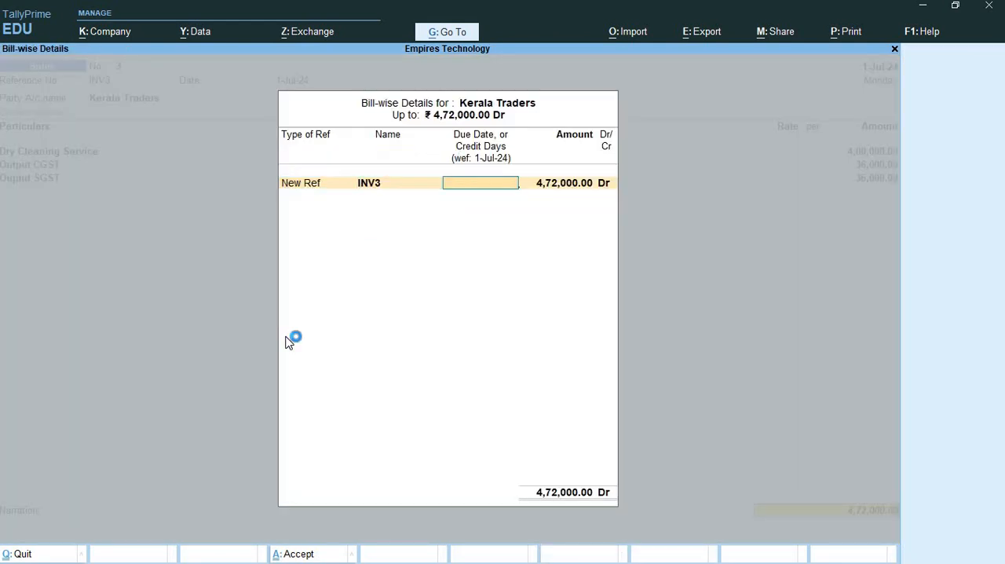
key(Return)
key(Return)
key(ctrl)
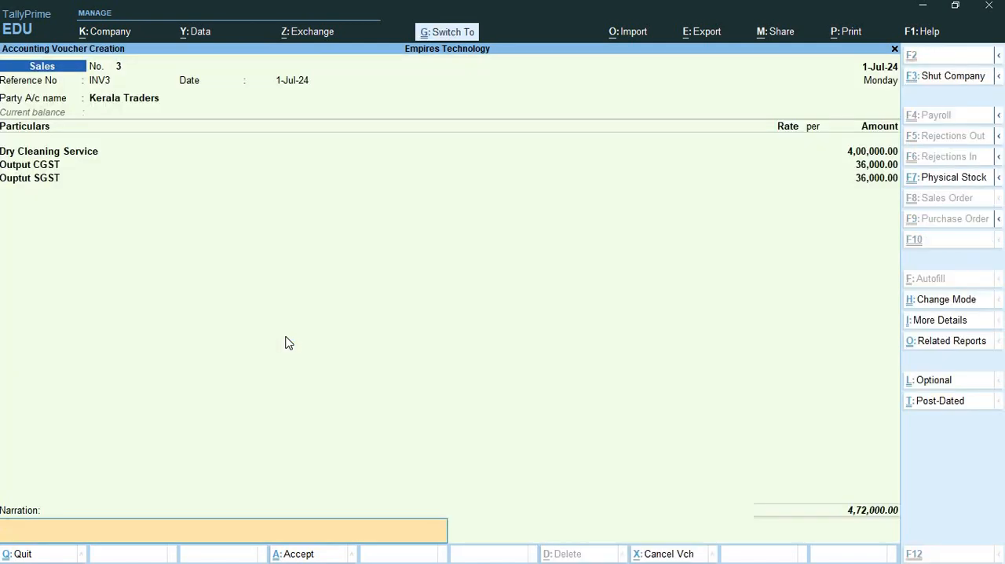
key(ctrl+a)
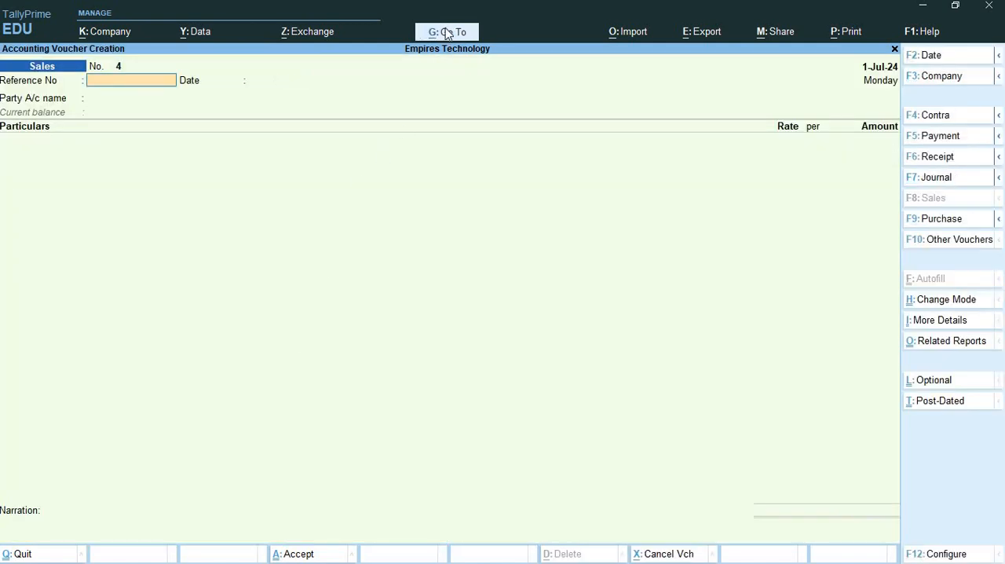
- Search the reports for Gst and open the GSTR-3B return
click(447, 33)
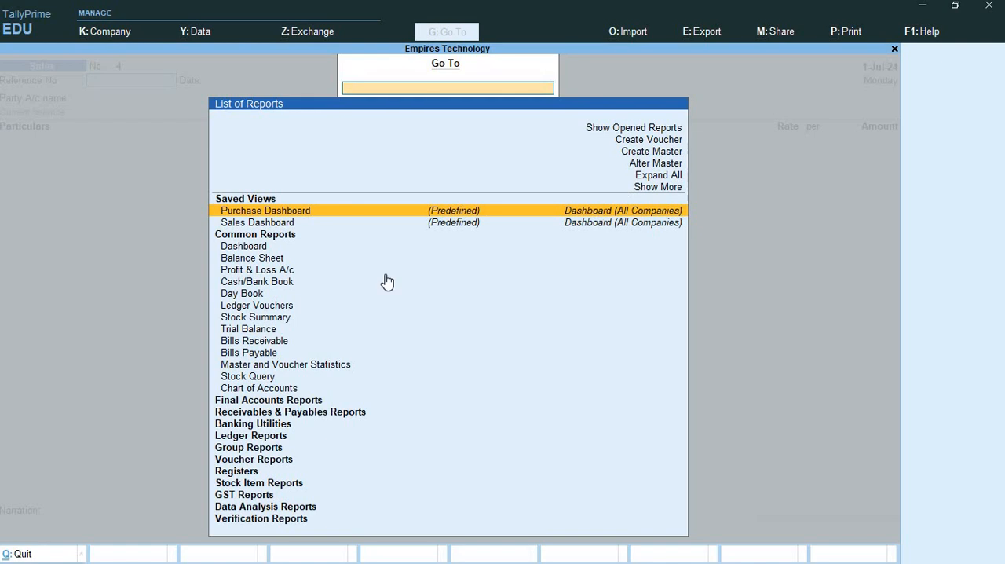
text(Gst)
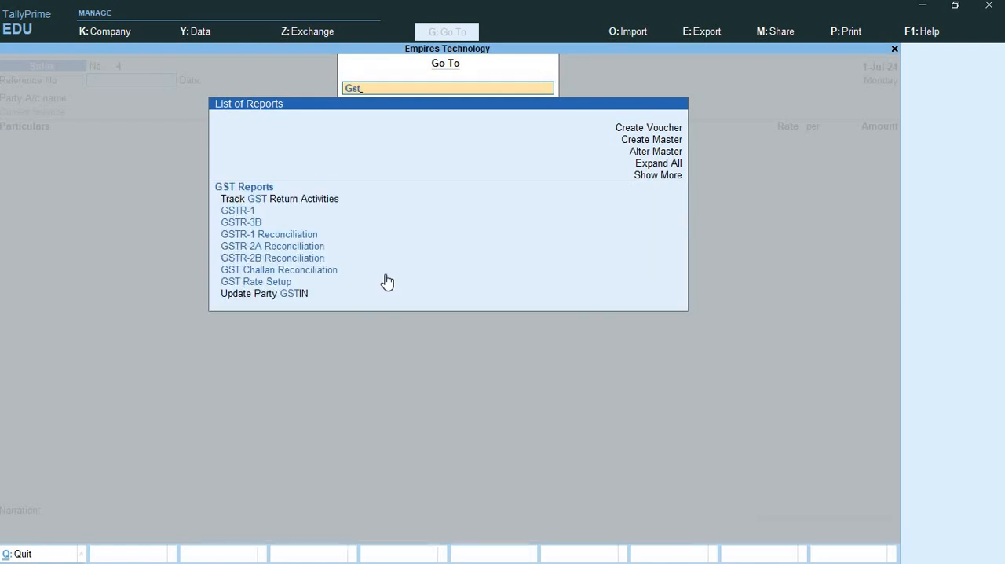
key(Down)
key(Down)
key(Down)
key(Return)
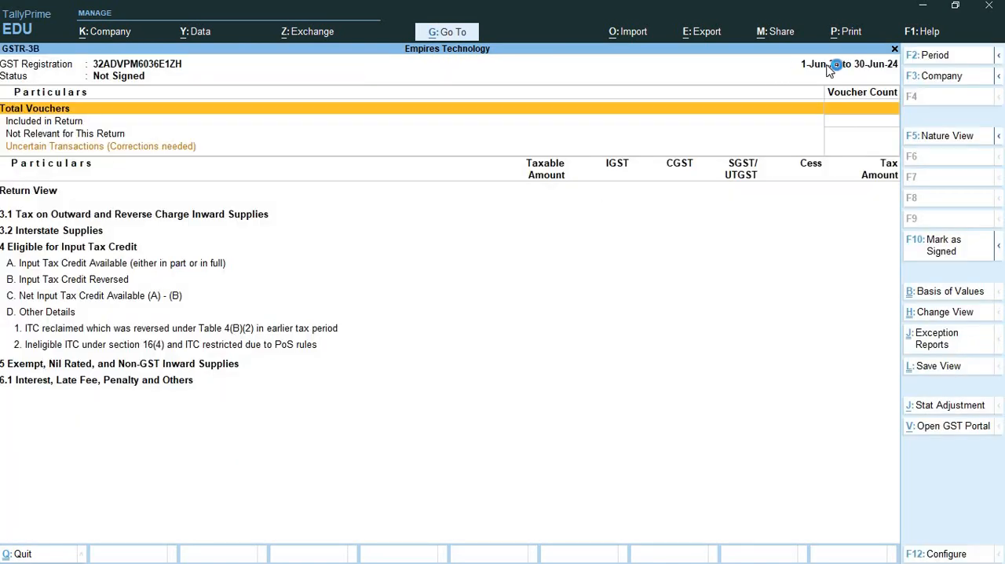
- Set the GSTR-3B report period from 1-7-2024 to 31-7-2024
click(937, 58)
text(1)
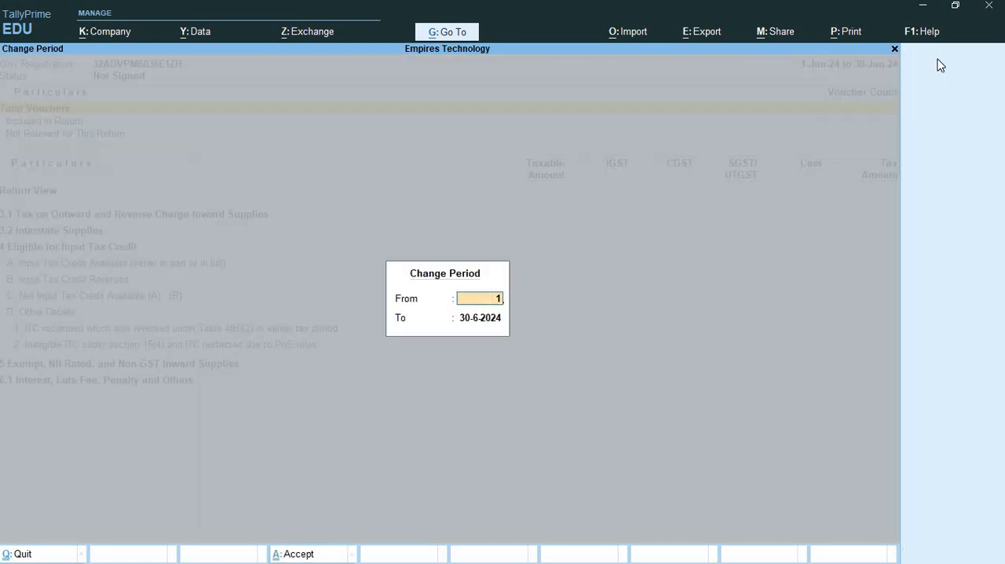
text(/7)
key(Return)
text(31/7)
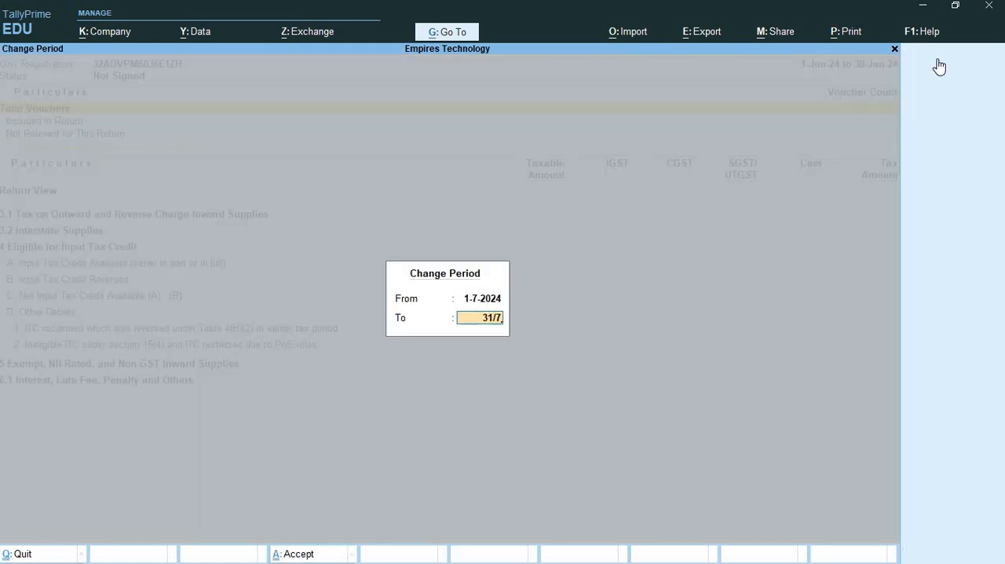
key(Return)
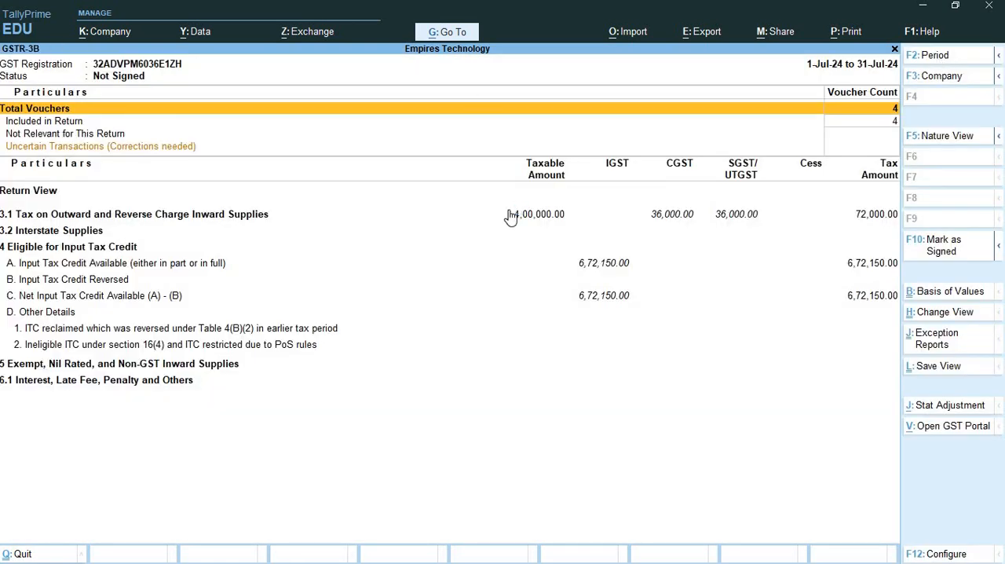
- Examine the tax on outward and reverse charge inward supplies in GSTR-3B, and close the report
click(689, 220)
click(681, 219)
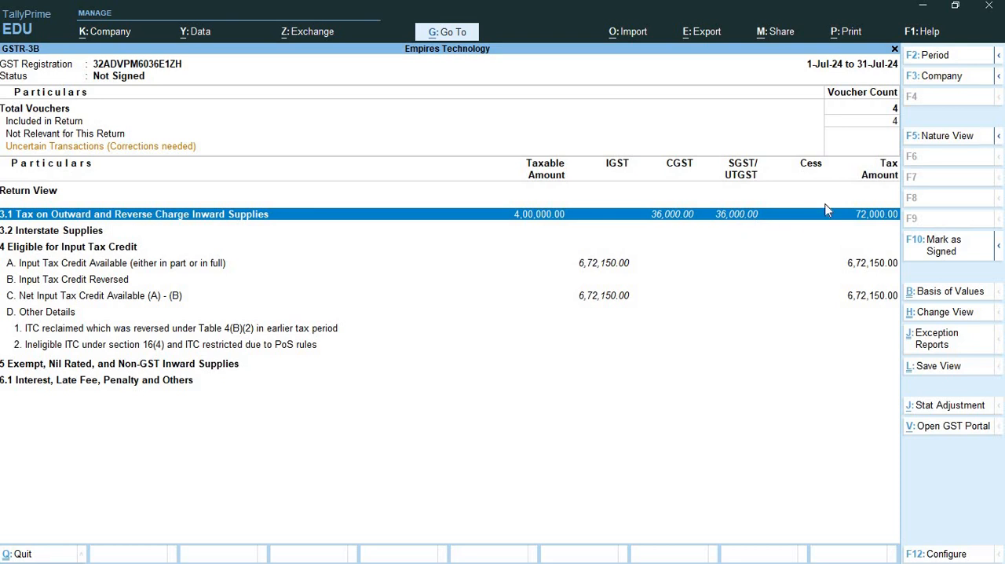
click(894, 52)
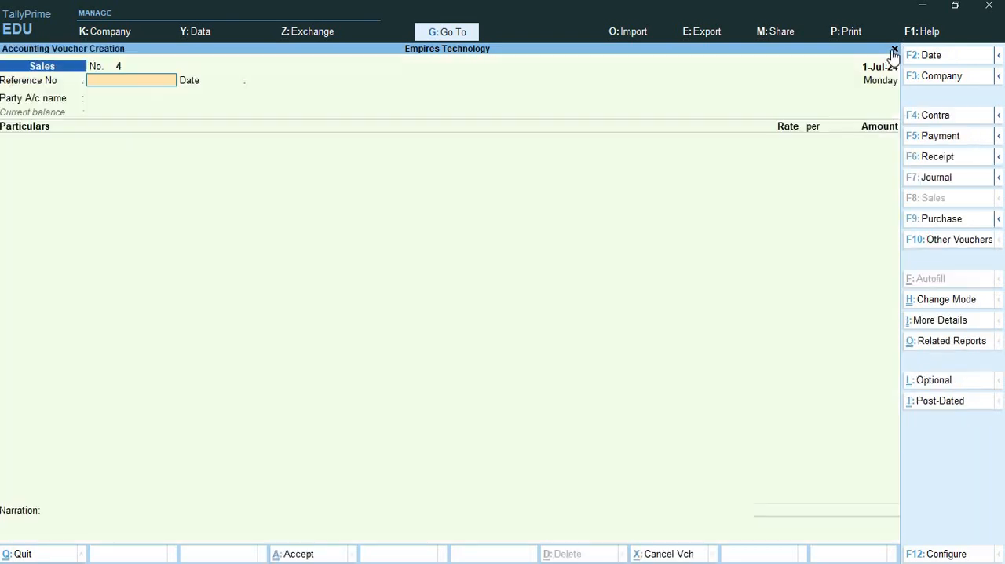
- Look past the dry-clean entry in Word and read the Star Publicity Ltd digital advertising transaction on the PowerPoint slide
key(alt+Tab)
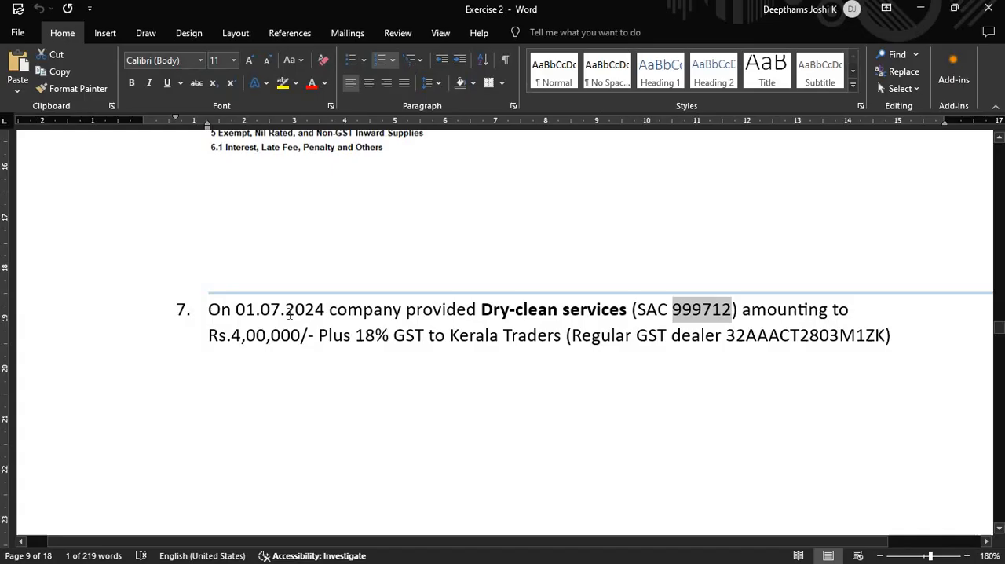
scroll(289, 314, down, 2)
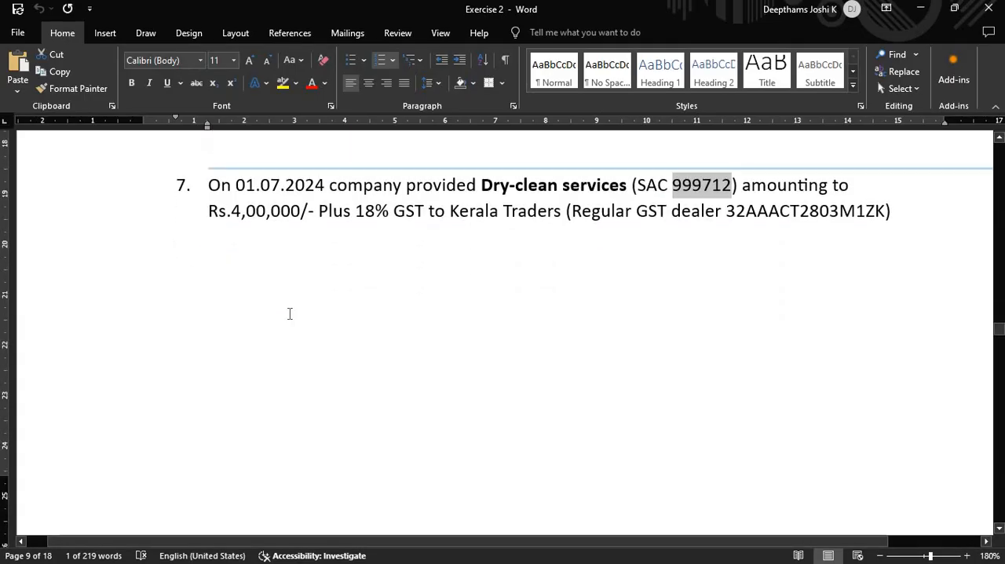
scroll(287, 314, down, 5)
key(alt+Tab)
key(alt+Tab)
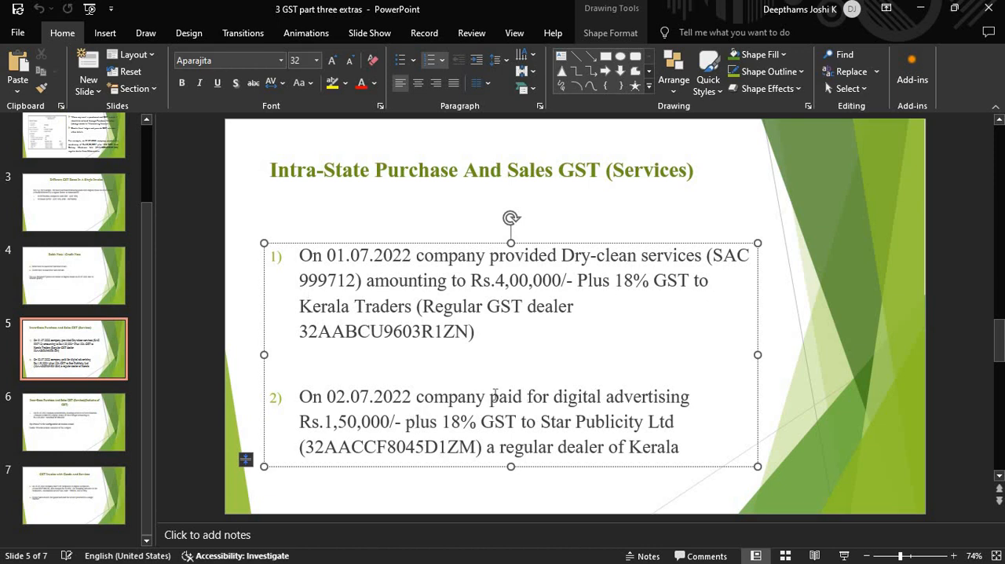
drag(489, 396, 517, 397)
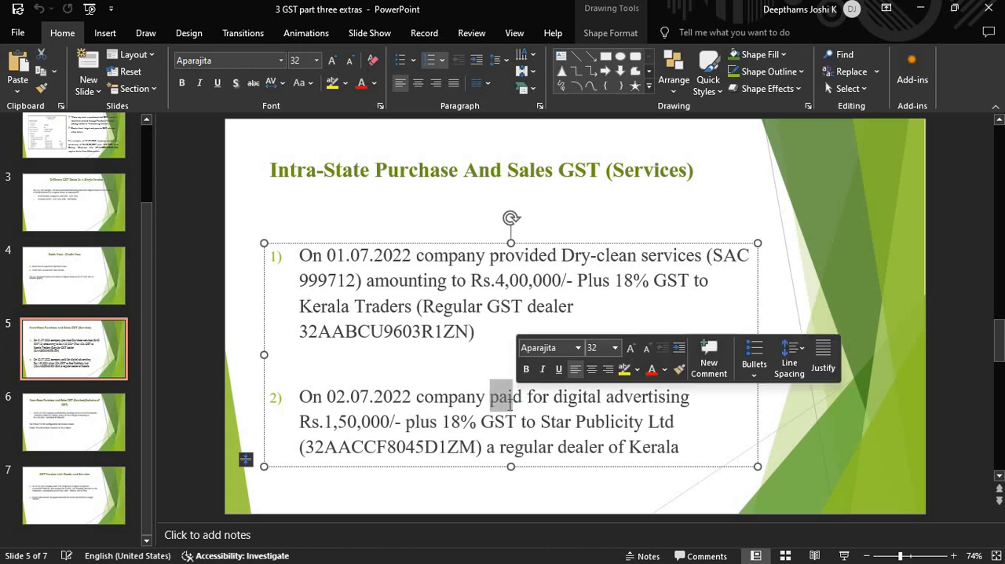
click(506, 399)
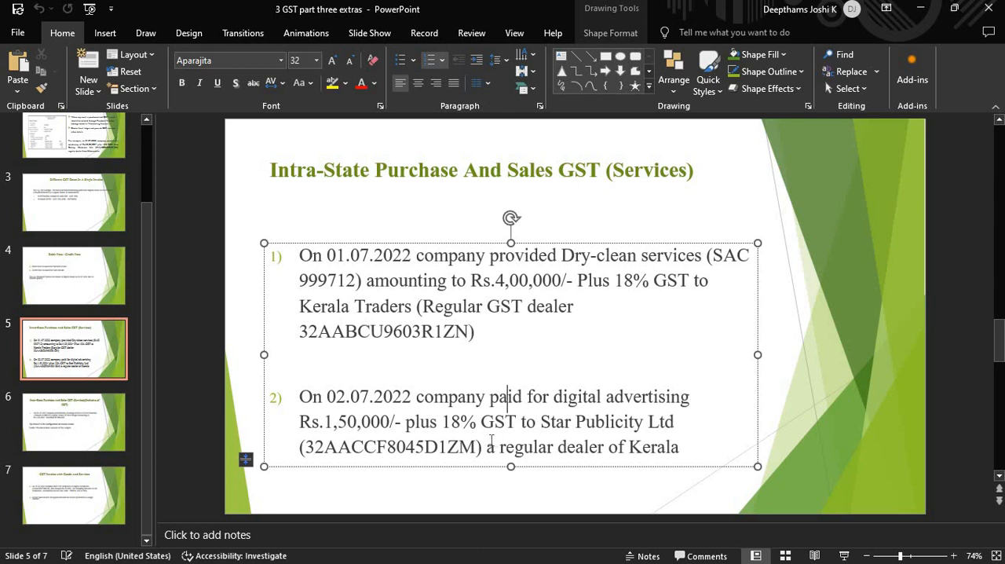
key(alt+Tab)
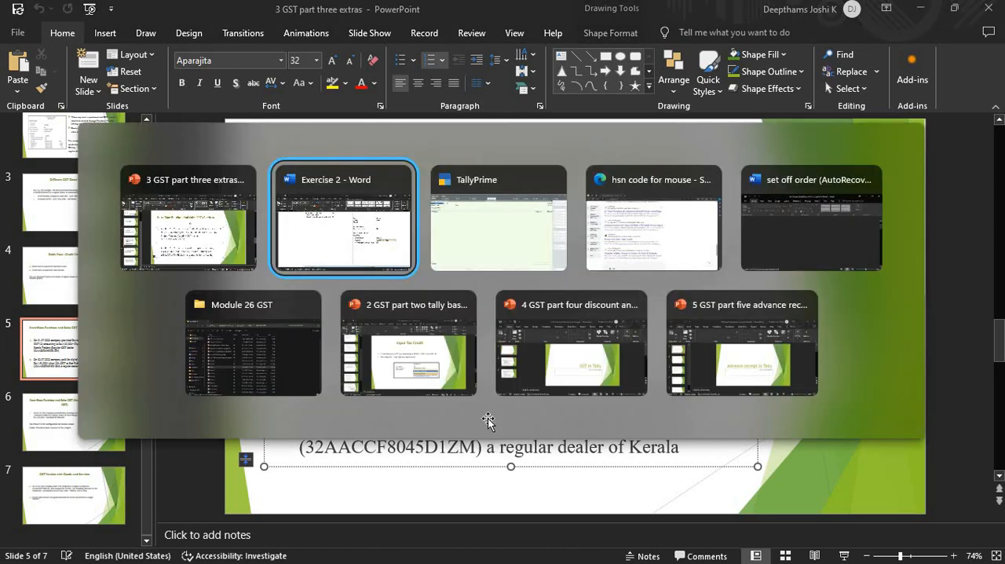
- Locate item 9, the Star Publicity Ltd digital advertising transaction, in the Exercise 2 Word document
scroll(488, 421, down, 20)
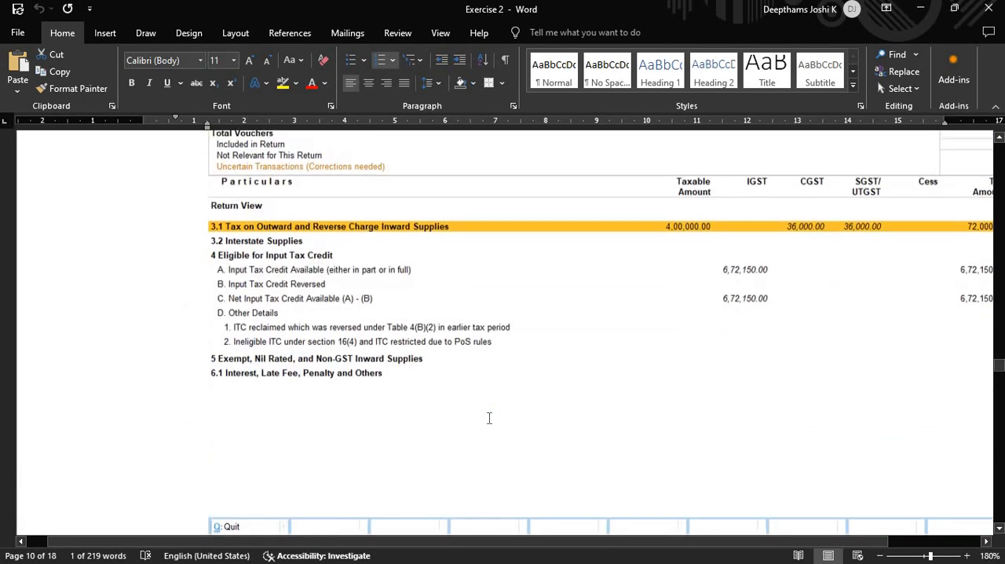
scroll(507, 280, down, 2)
scroll(525, 308, up, 3)
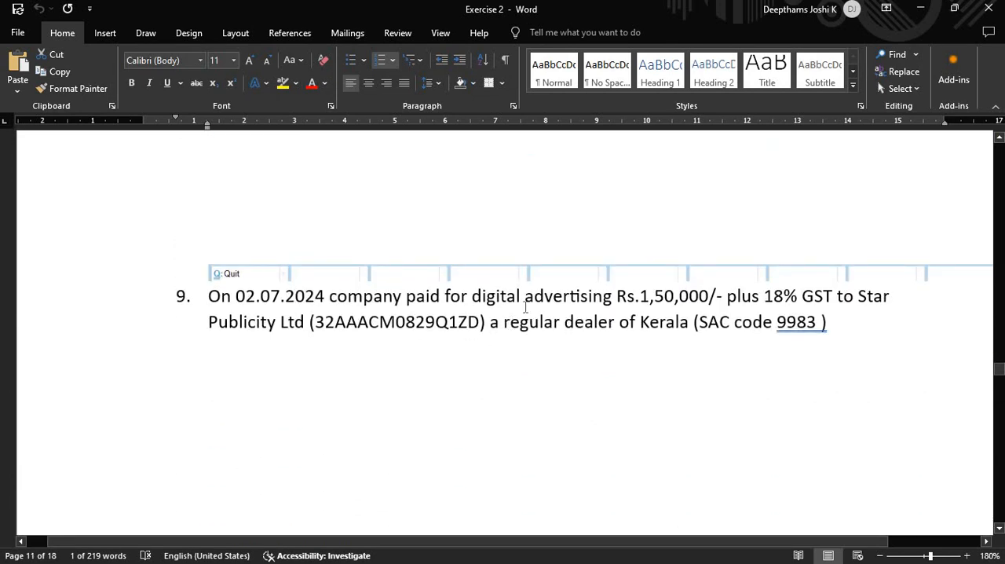
scroll(525, 308, up, 1)
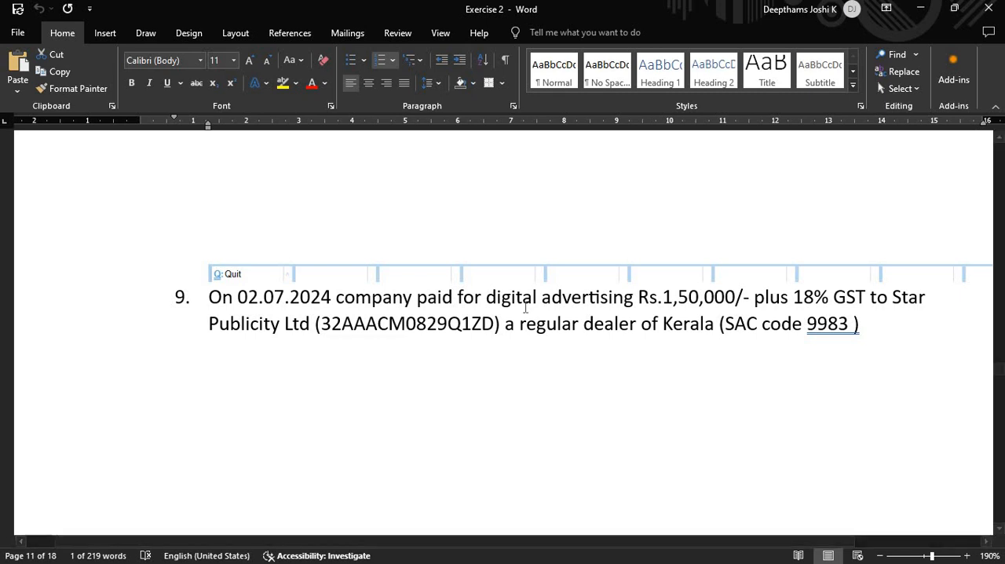
- Switch to TallyPrime, start a purchase voucher and set its date to 2-Jul-24
key(alt+Tab)
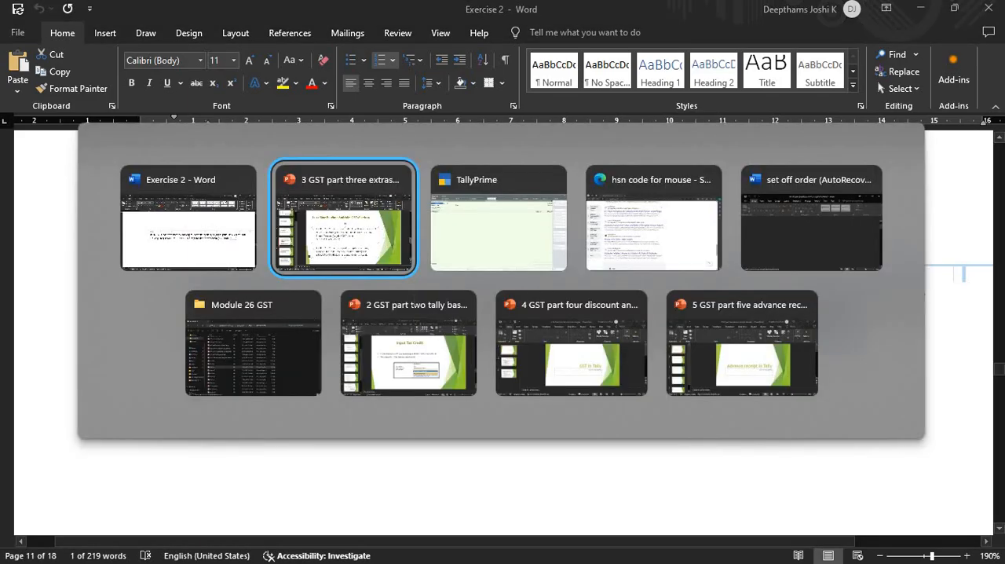
key(alt+Tab)
key(Tab)
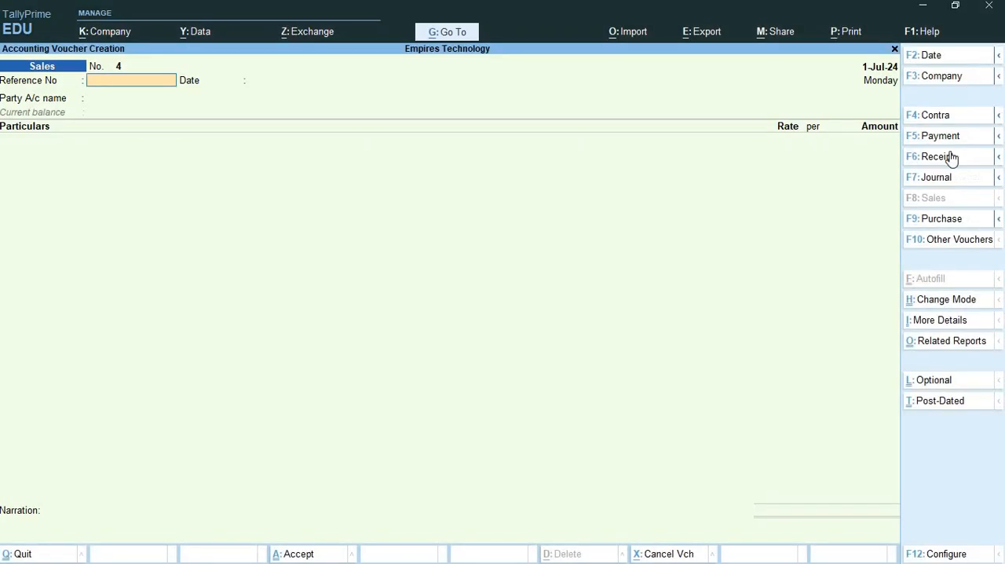
click(934, 220)
key(alt+Tab)
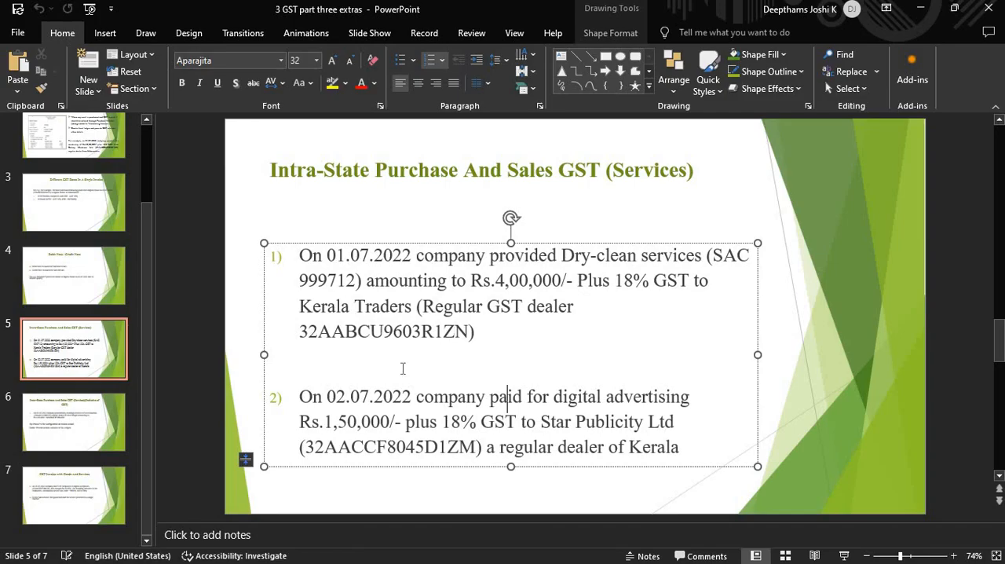
key(alt+Tab)
key(Tab)
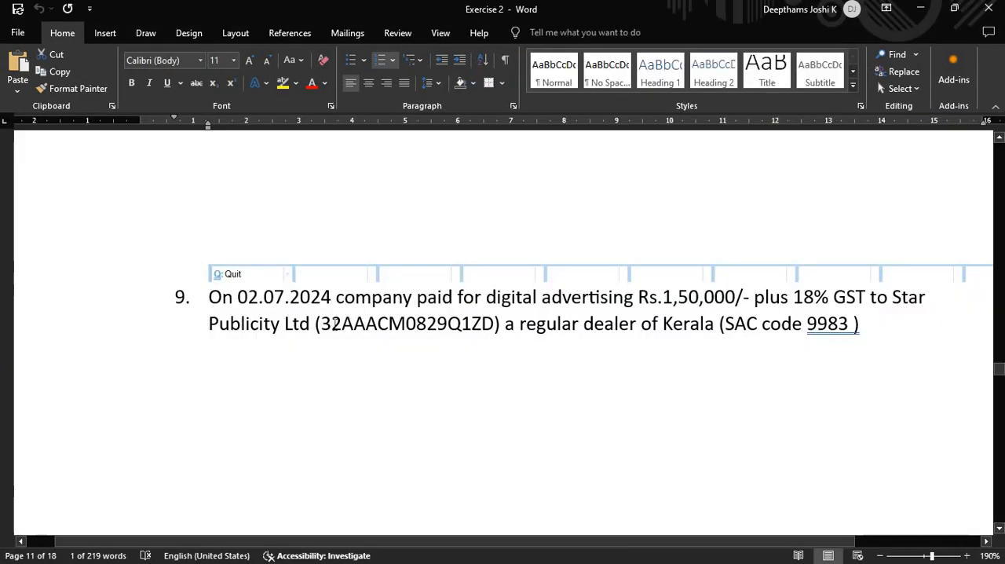
key(alt+Tab)
key(Tab)
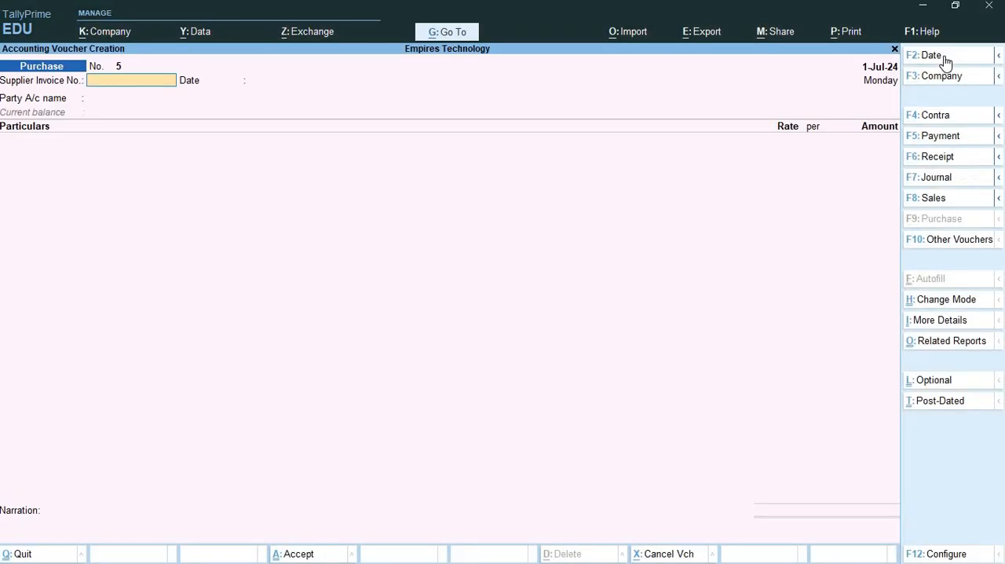
click(945, 63)
key(Return)
- Copy the supplier name Star Publicity Ltd and its GSTIN from item 9 in Word, and return to TallyPrime
key(alt+Tab)
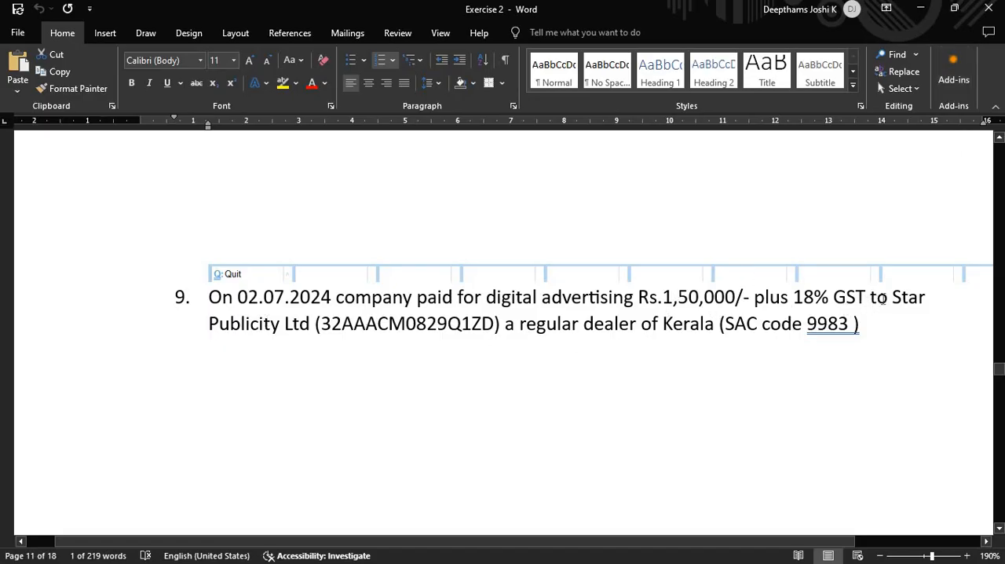
drag(892, 299, 503, 339)
key(ctrl+c)
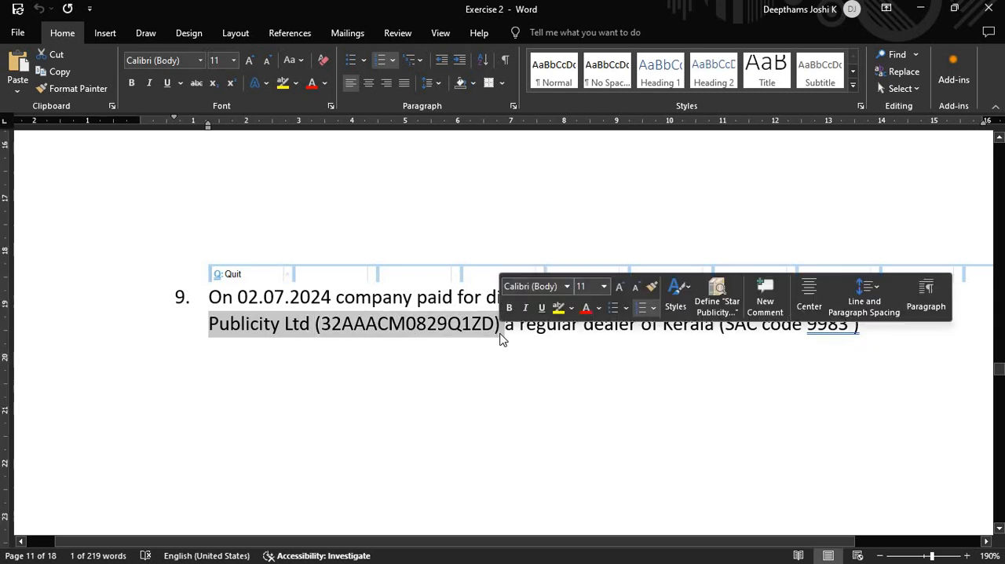
key(alt+Tab)
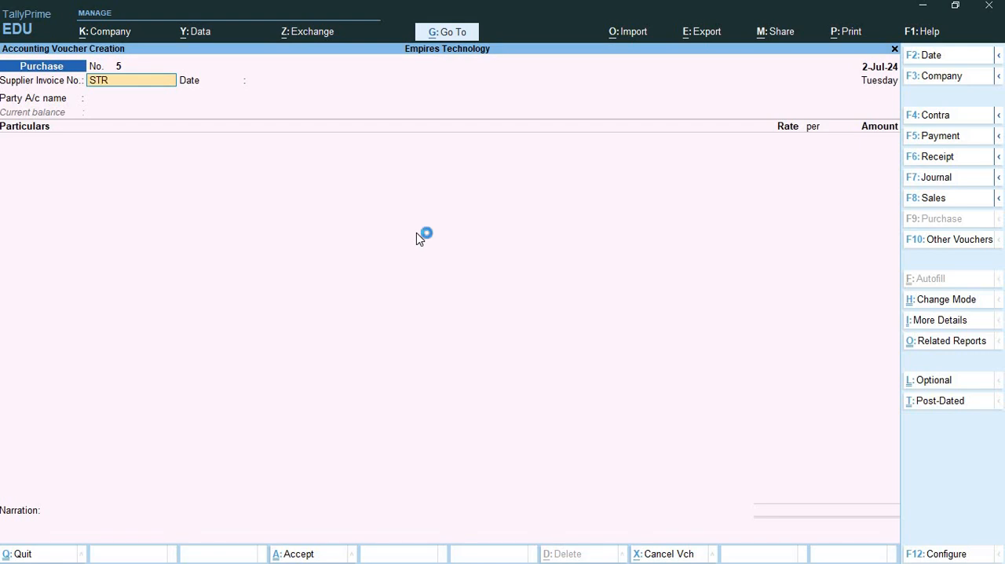
- Enter STRINV1 as the supplier invoice number and accept 2-Jul-24 as the invoice date
text(1)
key(Return)
key(Return)
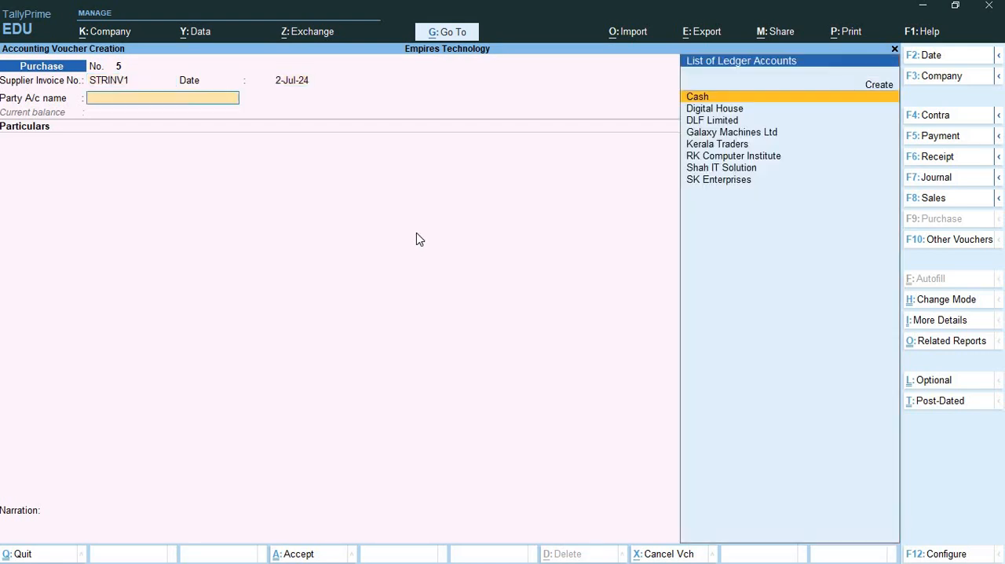
- Start a new party ledger from the purchase voucher and name it Star Publicity Ltd, removing the pasted GSTIN from the name
key(alt+c)
key(ctrl+alt+v)
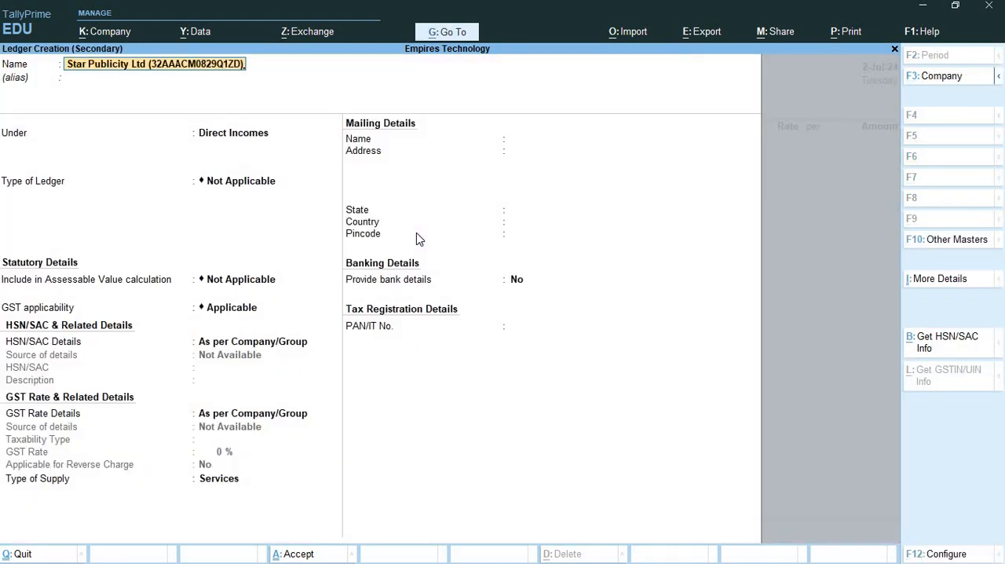
key(BackSpace)
key(BackSpace)
key(BackSpace)
key(BackSpace)
key(BackSpace)
key(BackSpace)
key(BackSpace)
key(BackSpace)
key(BackSpace)
key(BackSpace)
key(BackSpace)
key(BackSpace)
key(BackSpace)
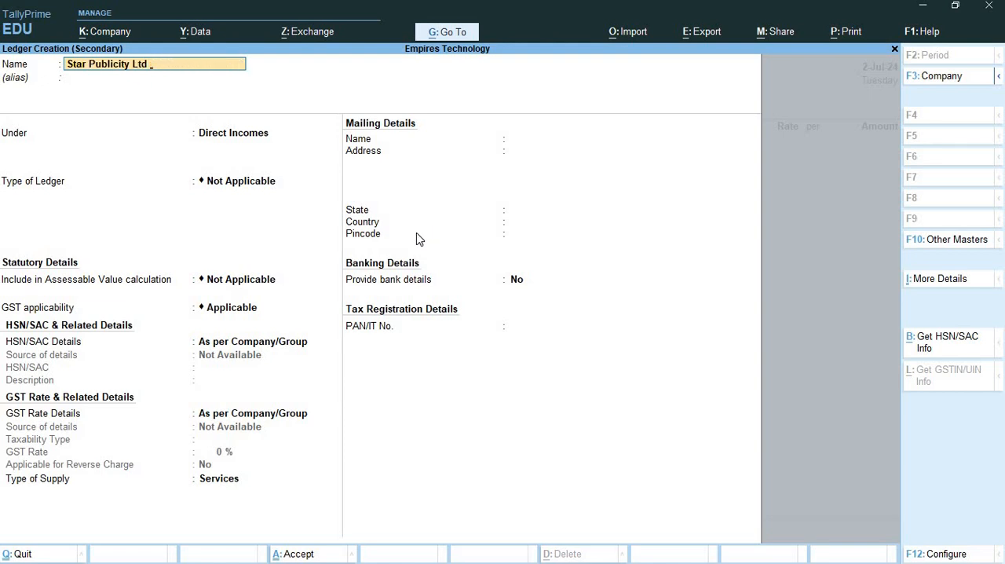
- Place the Star Publicity Ltd ledger under Sundry Creditors and keep bill-by-bill balances enabled
key(Return)
key(Return)
text(Sun)
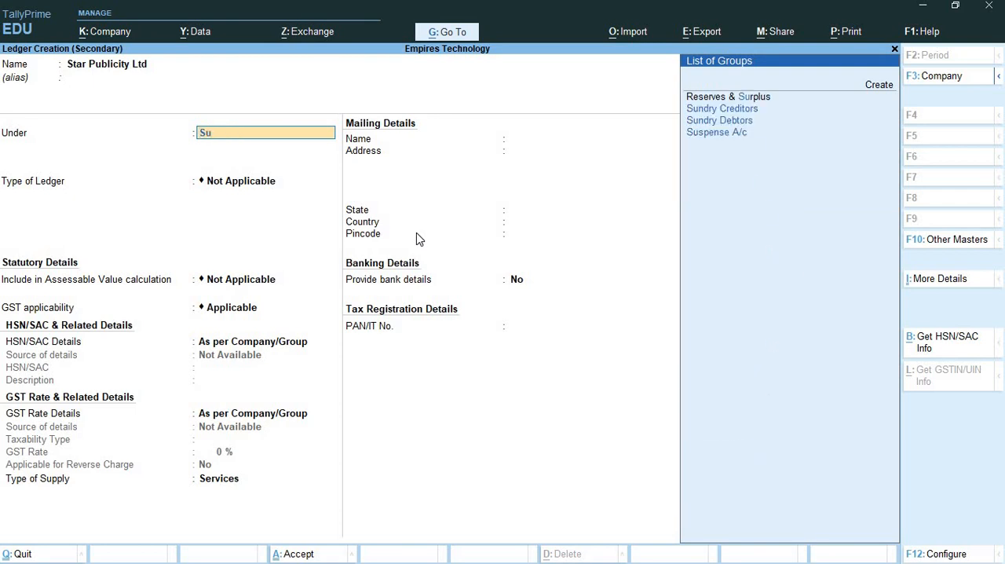
key(Return)
- Accept the mailing details for Kerala, India, with no bank details, and choose Regular as the GST registration type
key(Return)
key(Return)
key(Return)
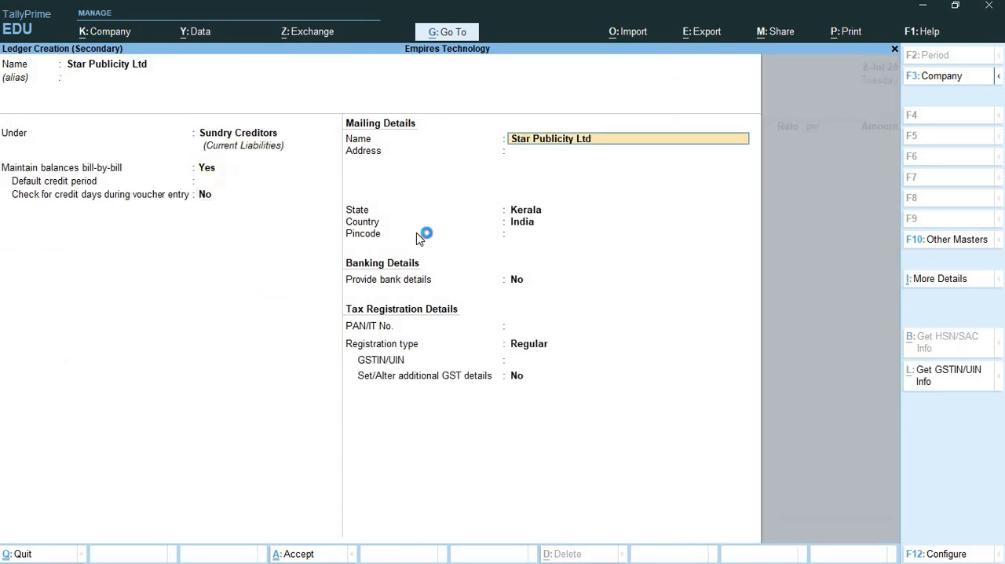
key(Return)
key(Return)
key(alt+Tab)
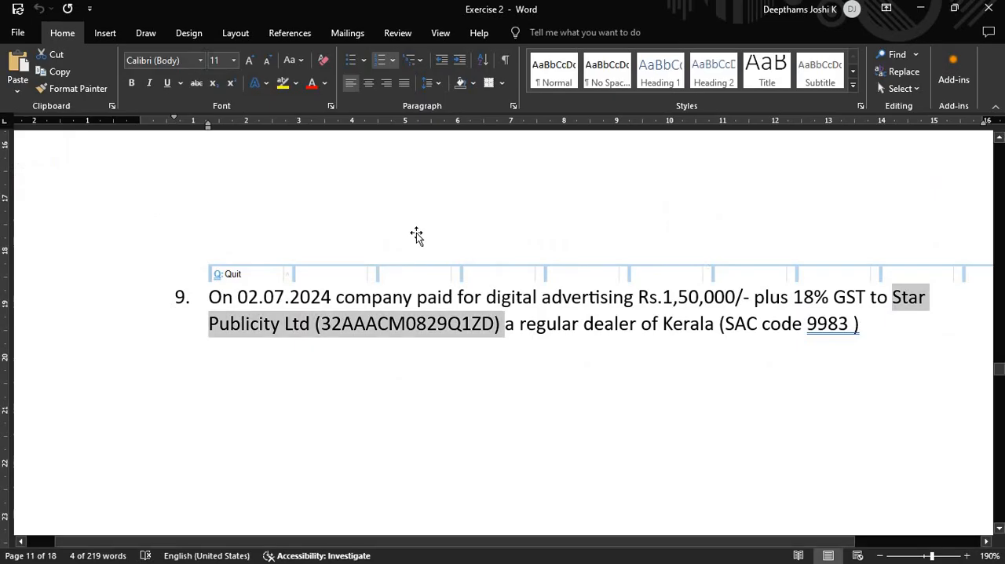
key(alt+Tab)
key(Return)
key(Return)
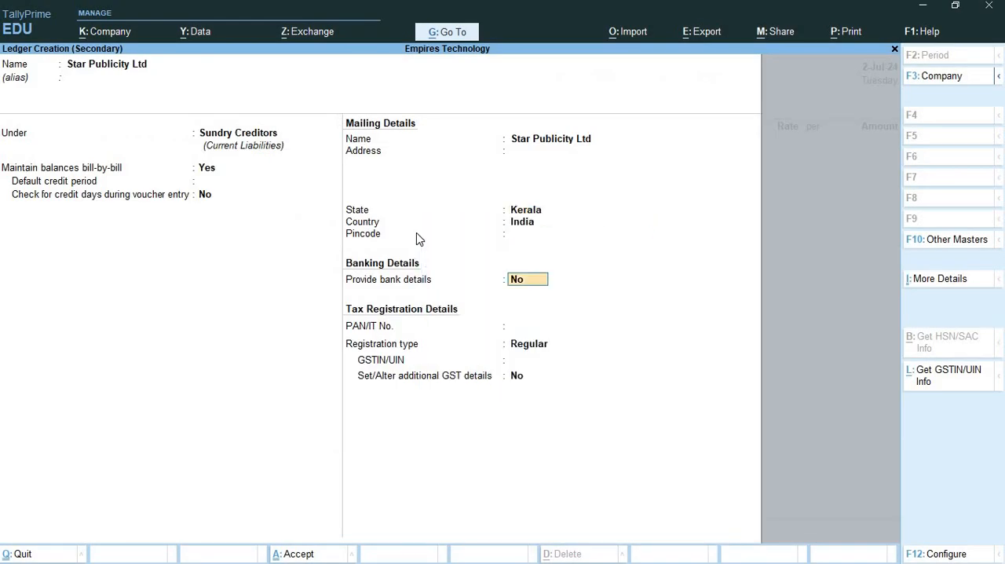
key(Return)
key(Return)
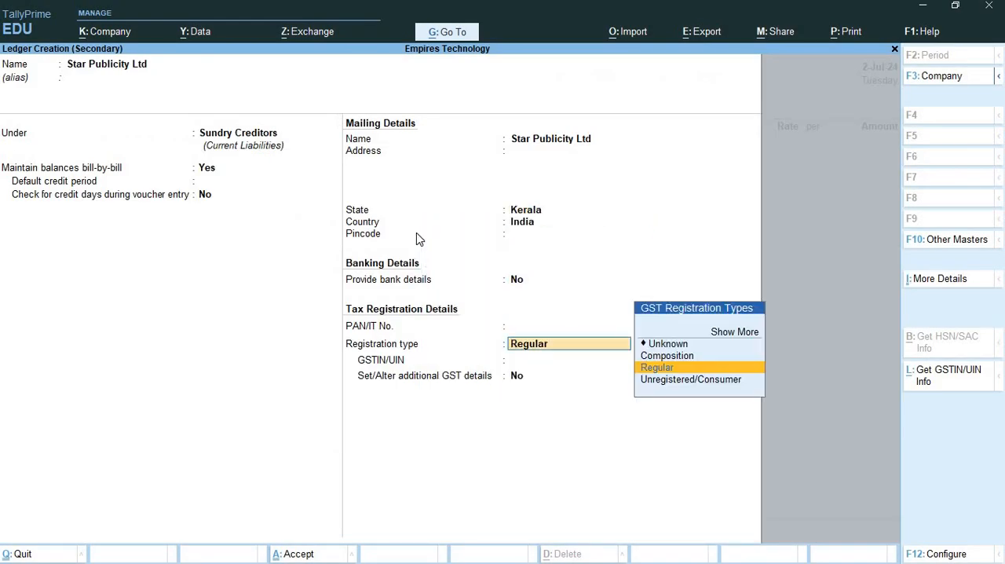
key(Return)
- Paste the supplier's GSTIN into the ledger, strip the company name and brackets around it, and save the ledger
key(ctrl+v)
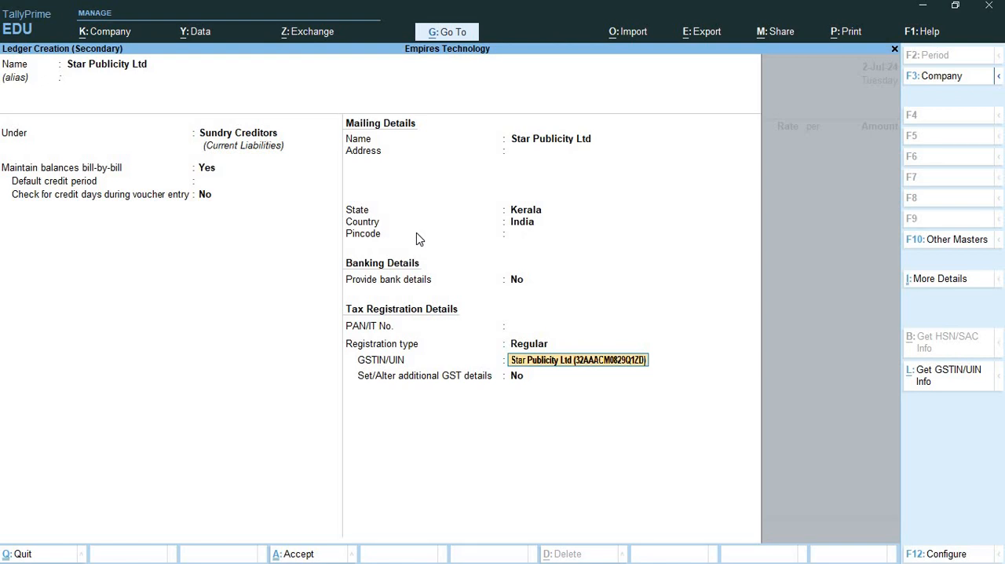
key(Delete)
key(Delete)
key(Delete)
key(Delete)
key(Delete)
key(Delete)
key(Delete)
key(Delete)
key(Delete)
key(Delete)
key(Delete)
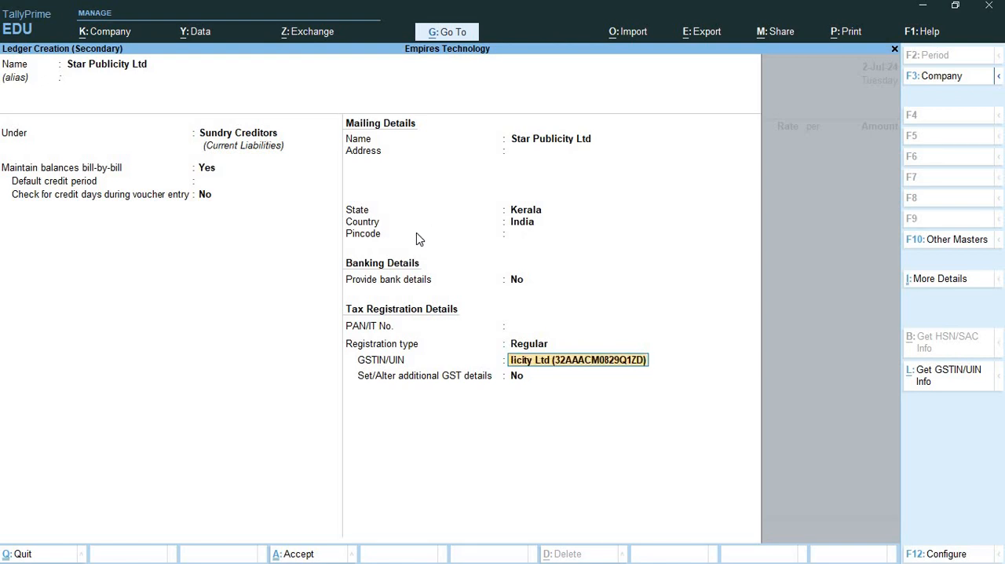
key(Delete)
key(Delete)
key(Delete)
key(Delete)
key(Delete)
key(Delete)
key(Delete)
key(Delete)
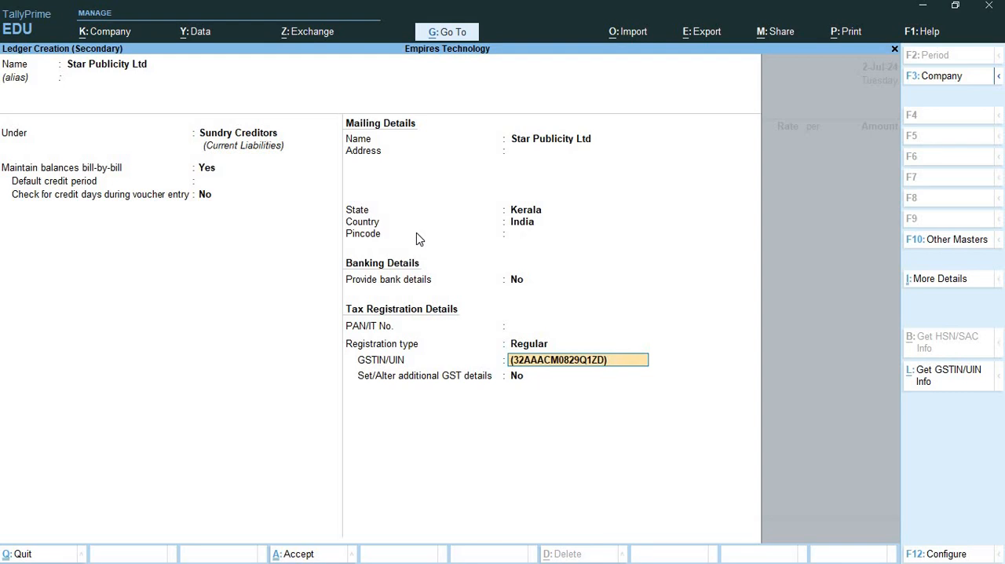
key(Delete)
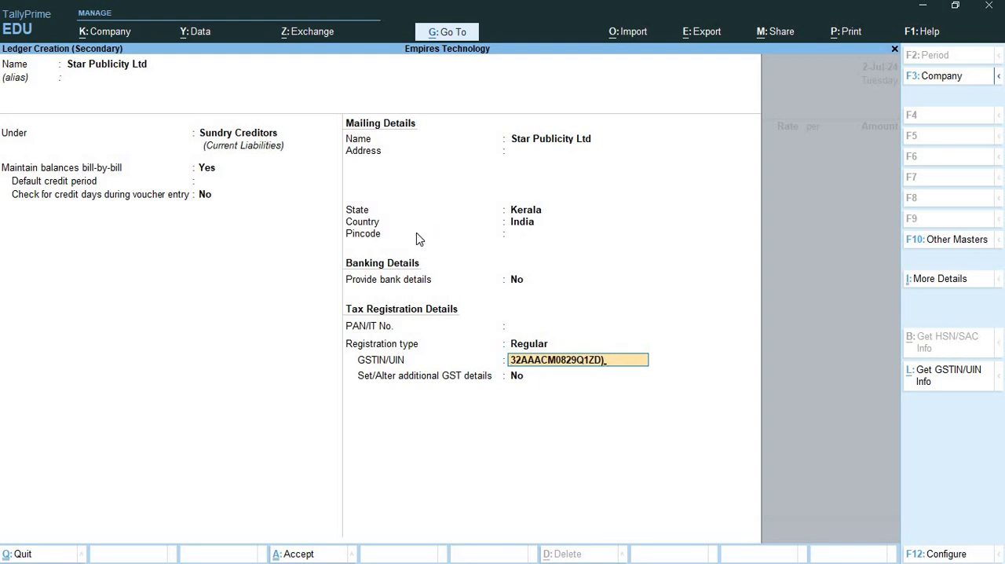
key(Return)
key(ctrl)
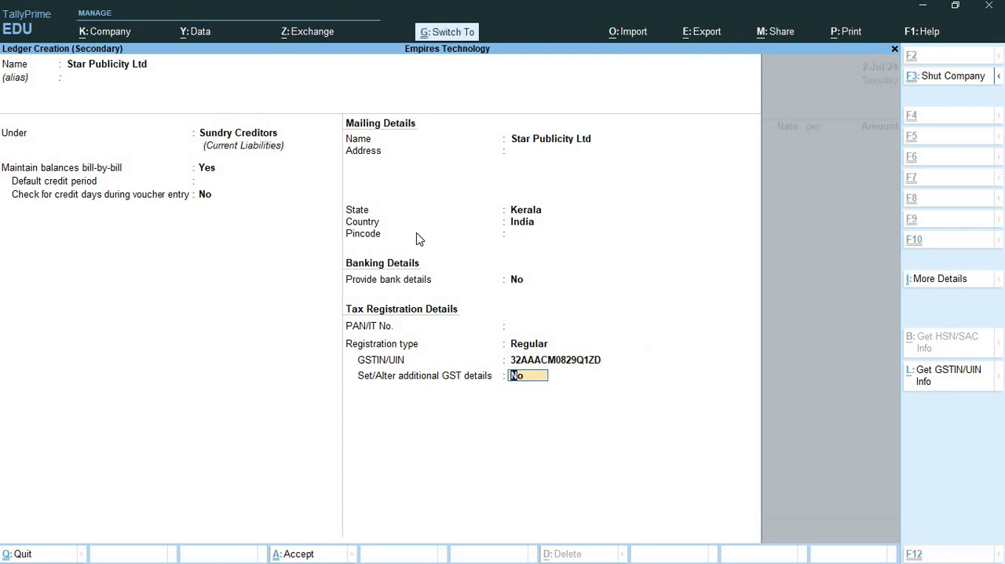
key(ctrl+a)
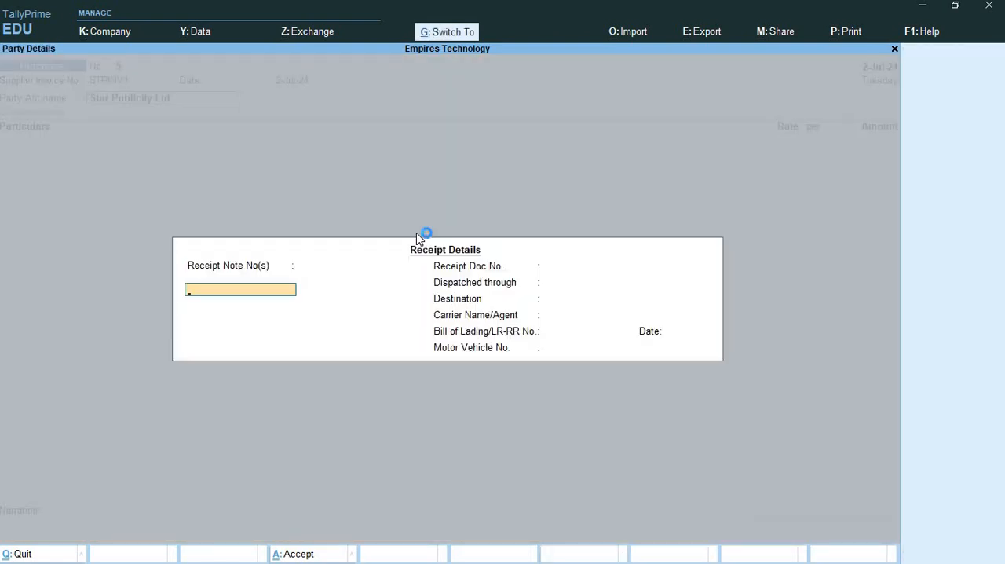
- Accept the receipt and party details for Star Publicity Ltd and confirm Accounting Invoice as the voucher mode
key(ctrl+a)
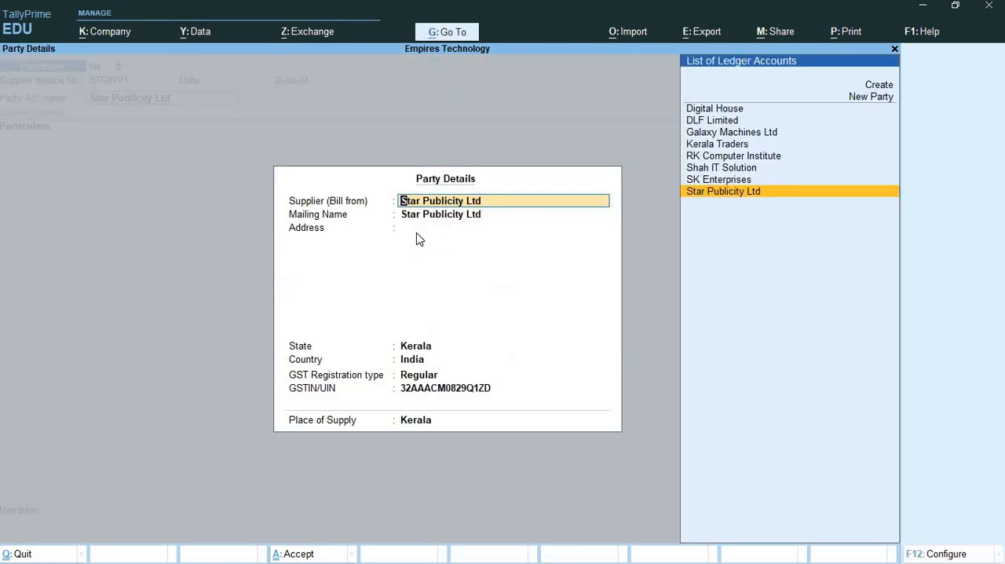
key(ctrl+a)
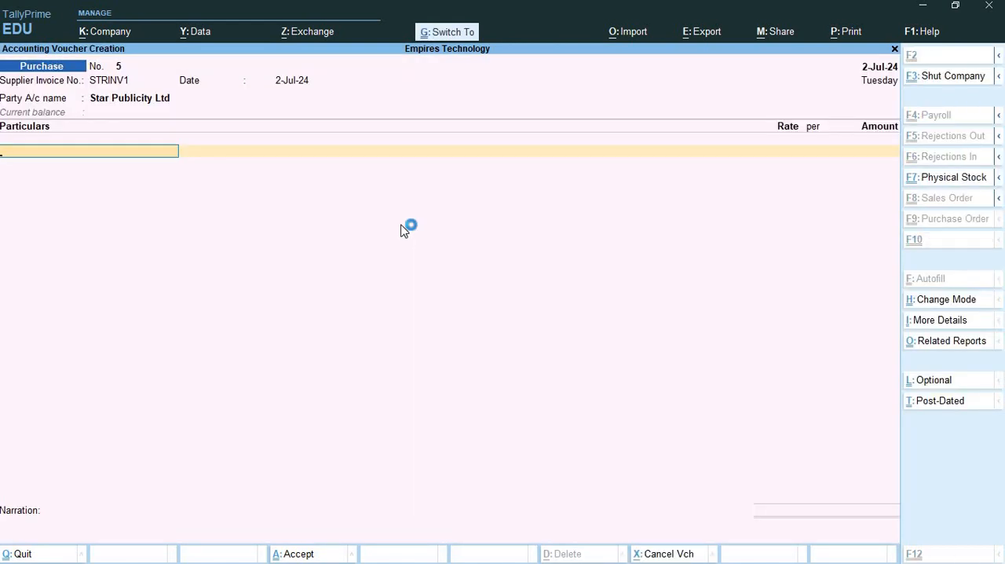
key(ctrl+h)
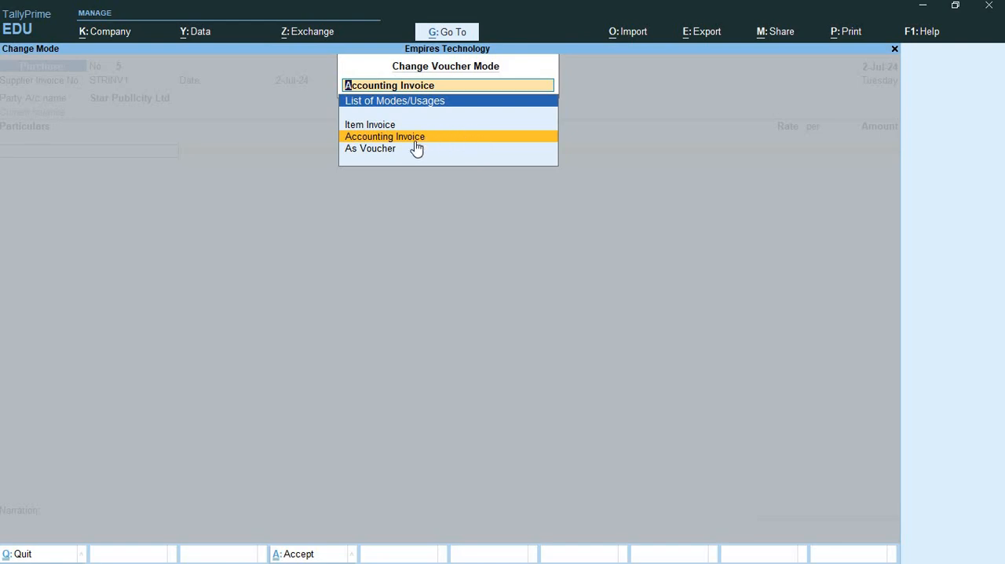
key(Return)
- Copy the words "digital advertising" from item 9 in Word and return to the purchase voucher in TallyPrime
key(alt+Tab)
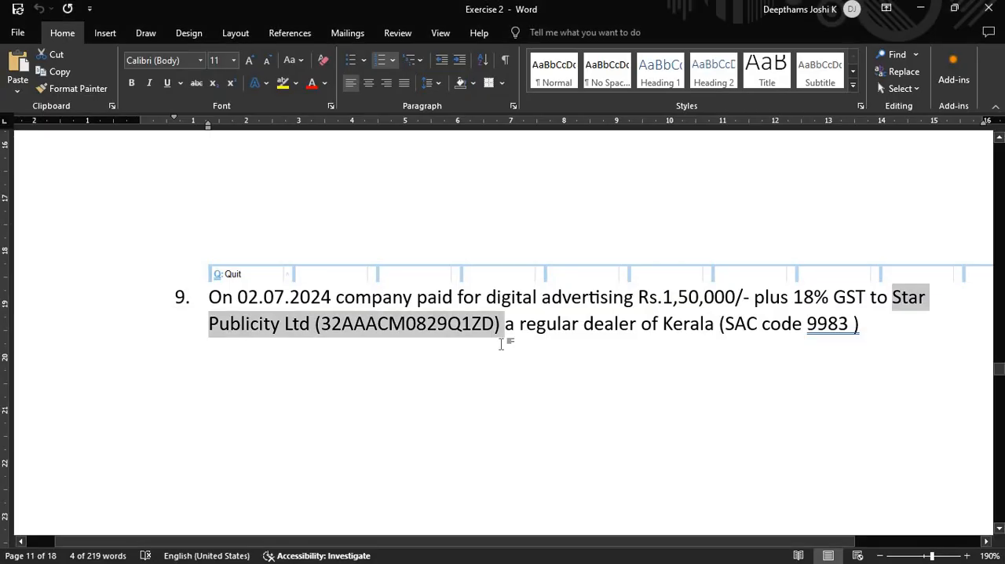
click(500, 297)
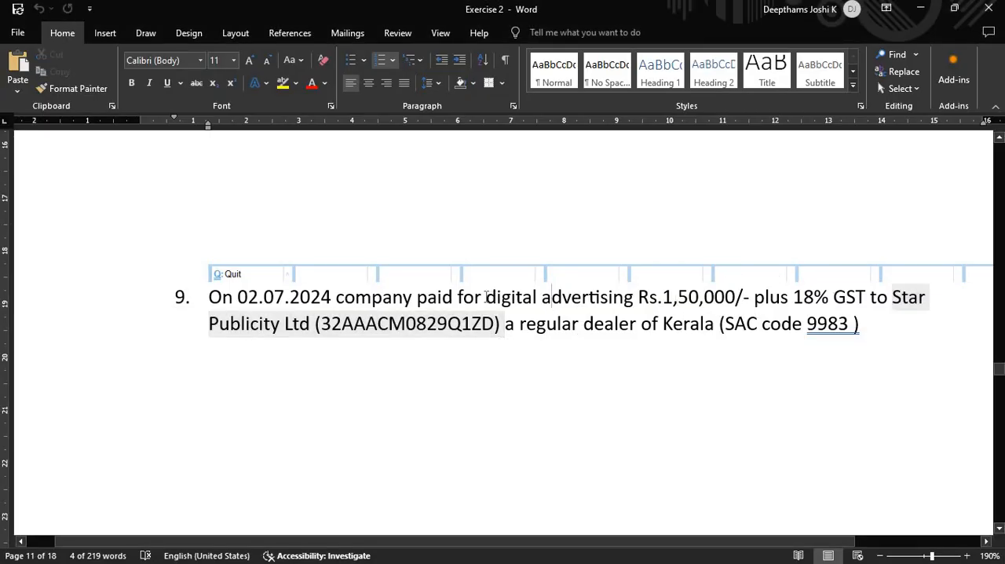
drag(487, 298, 633, 300)
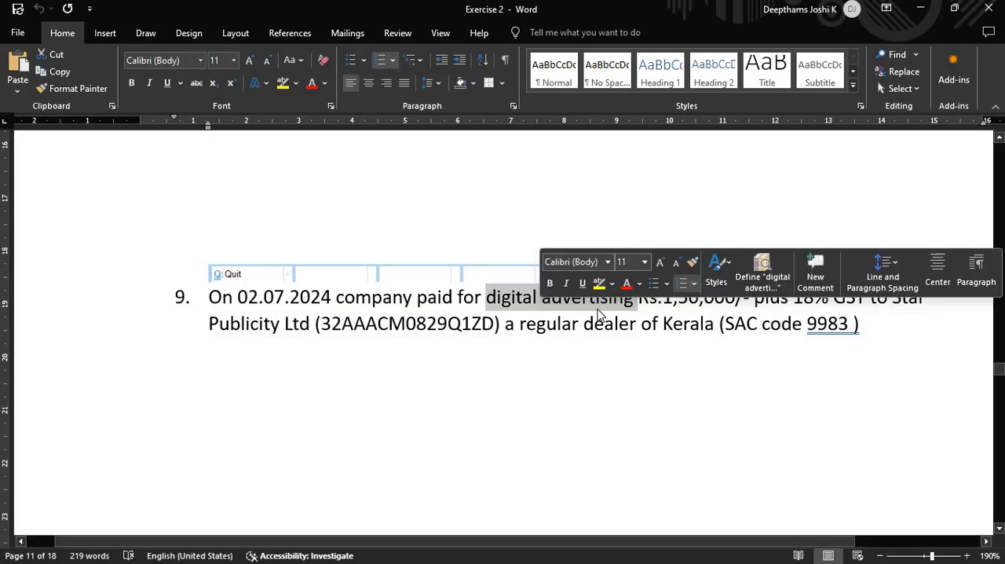
key(alt+Tab)
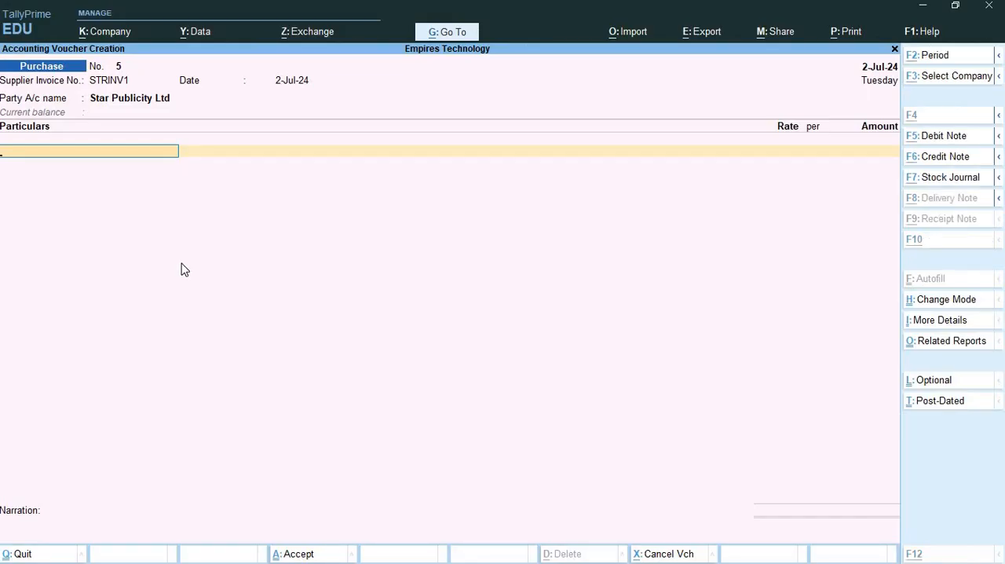
- Start a new ledger named digital advertising and place it under Indirect Expenses
key(alt+c)
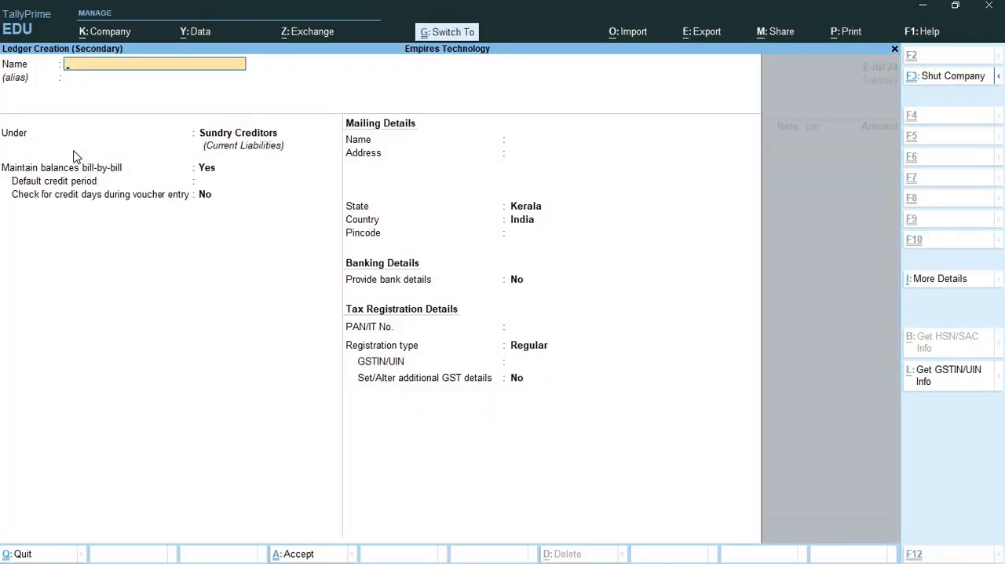
key(ctrl+alt+v)
key(Return)
text(Ind)
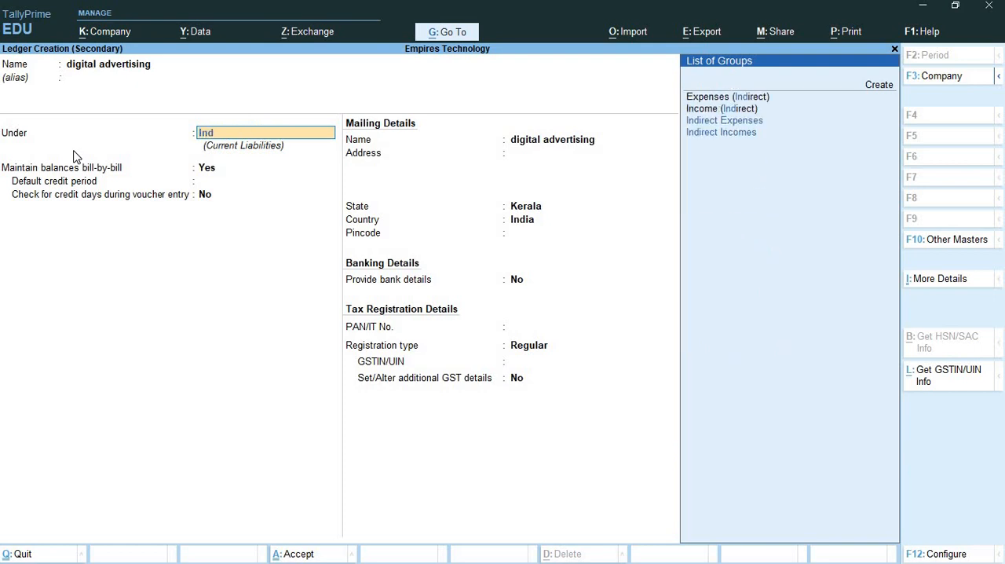
key(Down)
key(Down)
key(Return)
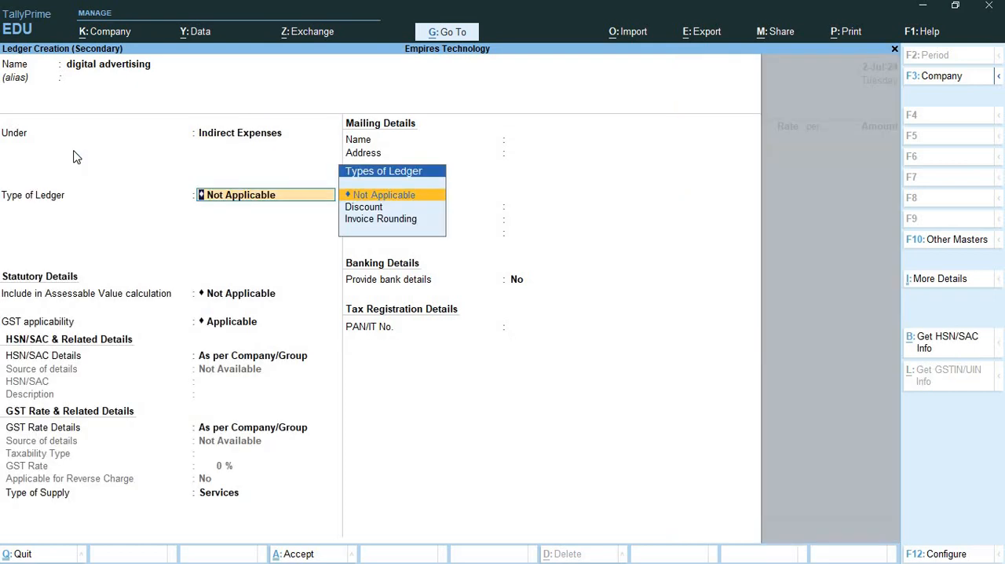
- Keep the ledger type Not Applicable and GST Applicable, and choose Specify Details Here for the HSN/SAC details
key(Return)
key(Return)
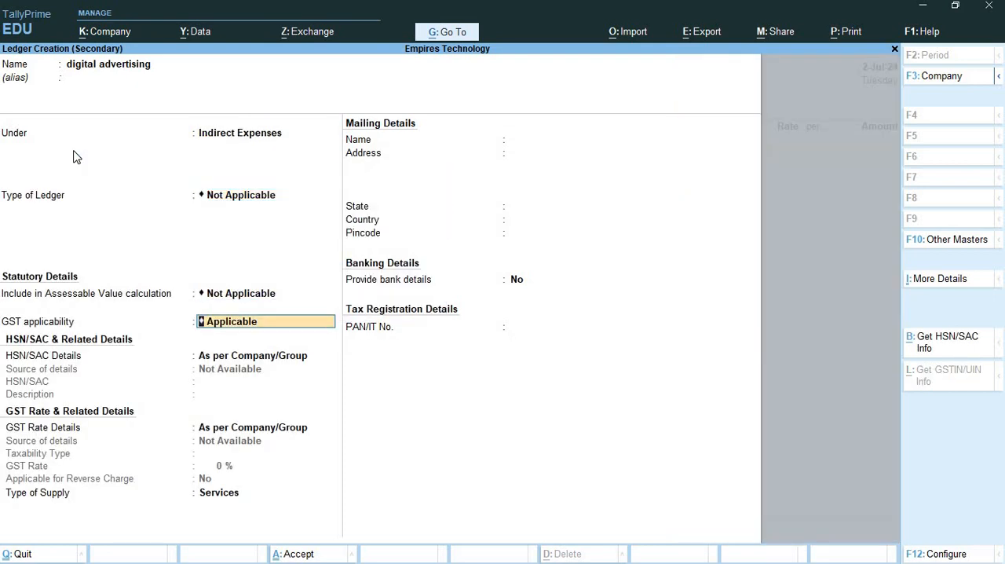
key(Return)
key(Down)
key(Return)
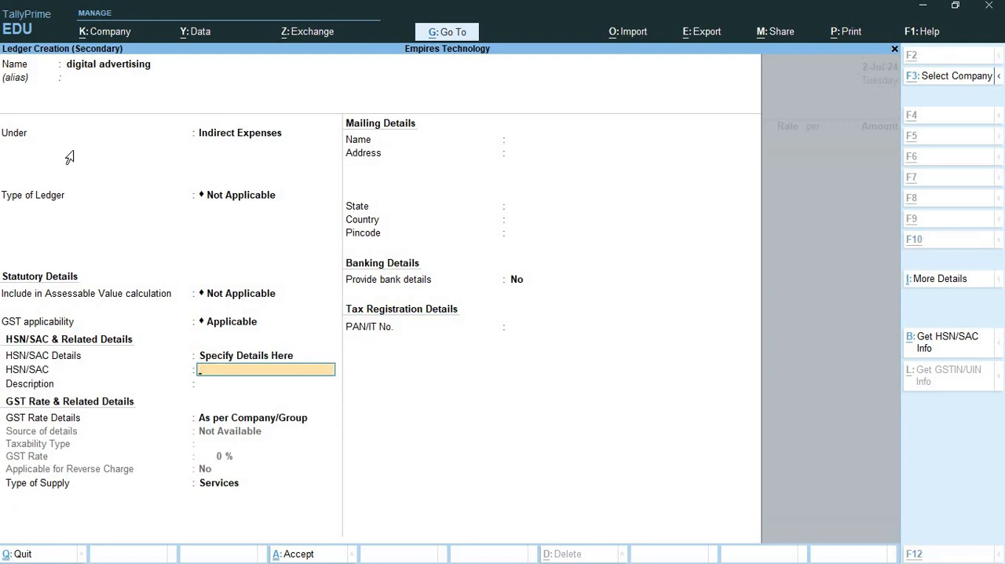
- Copy the SAC code 9983 from item 9 in Word into the ledger's HSN/SAC field and describe it as Advertisement
key(alt+Tab)
drag(831, 336, 806, 331)
key(alt+Tab)
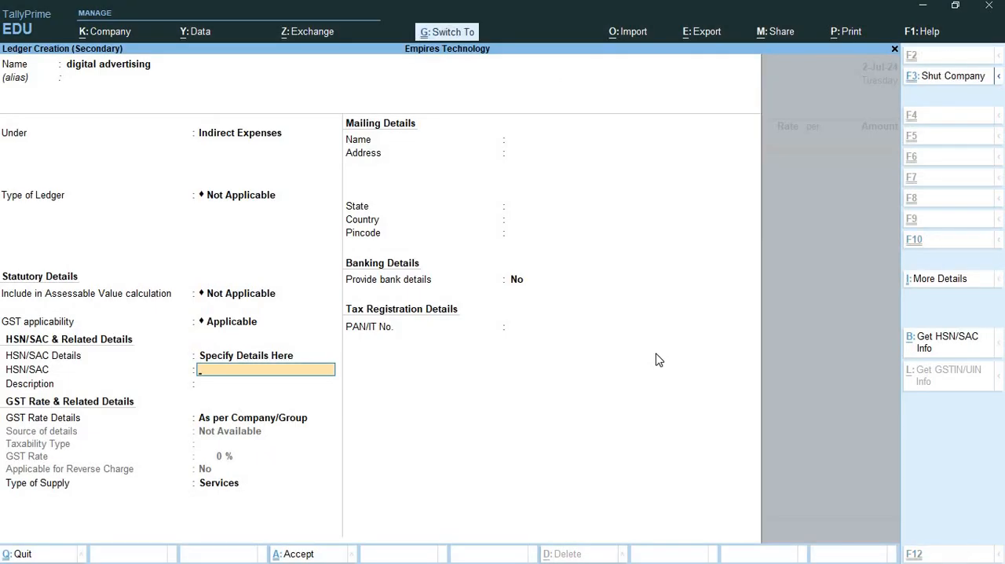
key(ctrl+alt+v)
key(Return)
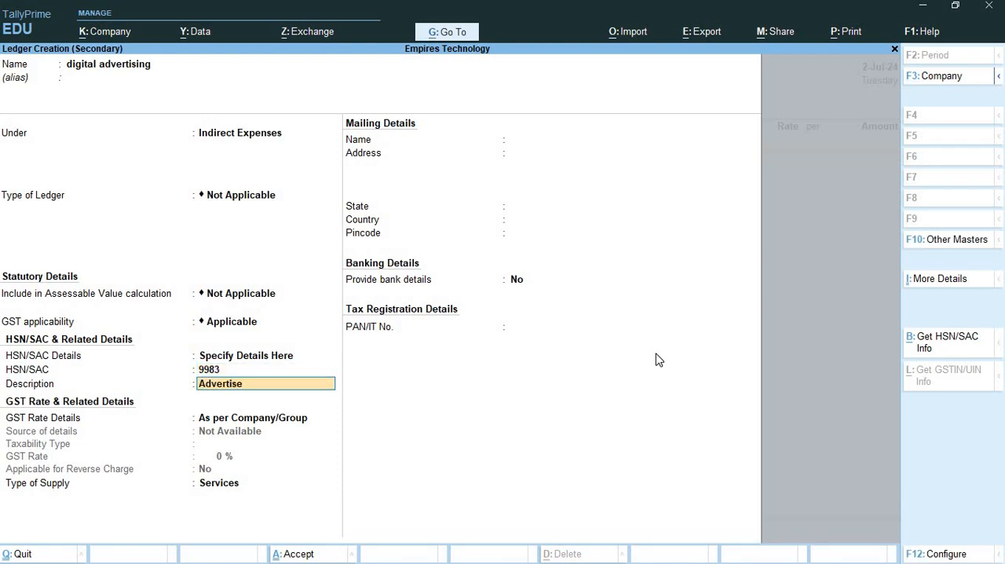
text(Advertisement)
key(Return)
- Specify the ledger's GST rate details as Taxable at 18% without reverse charge, and save the digital advertising ledger
key(Down)
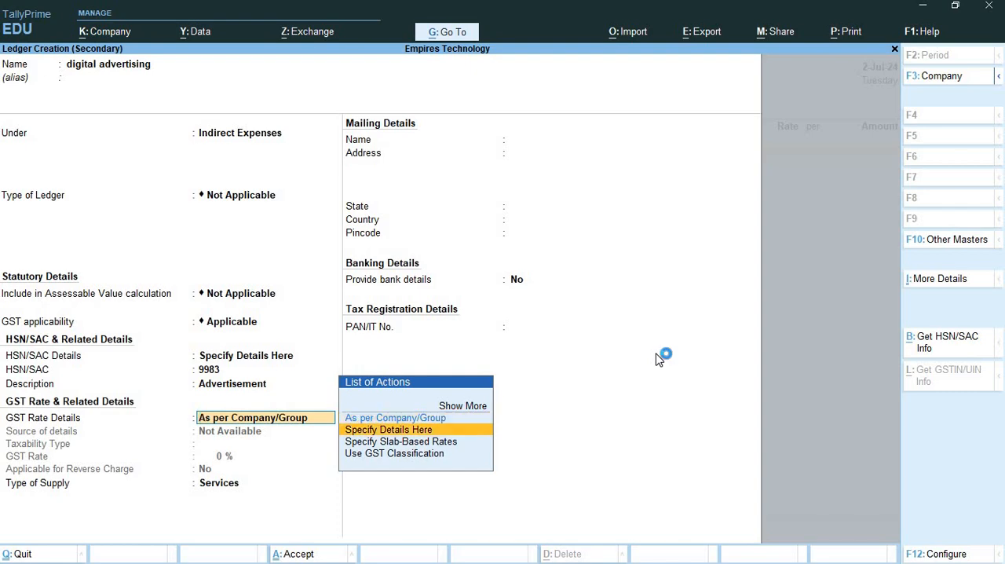
key(Return)
key(Return)
key(alt+Tab)
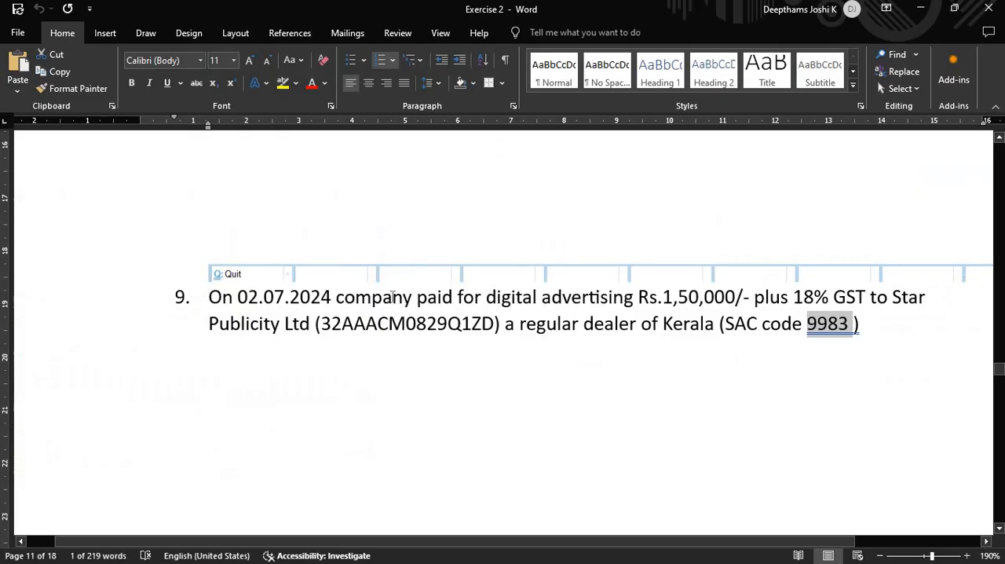
key(alt+Tab)
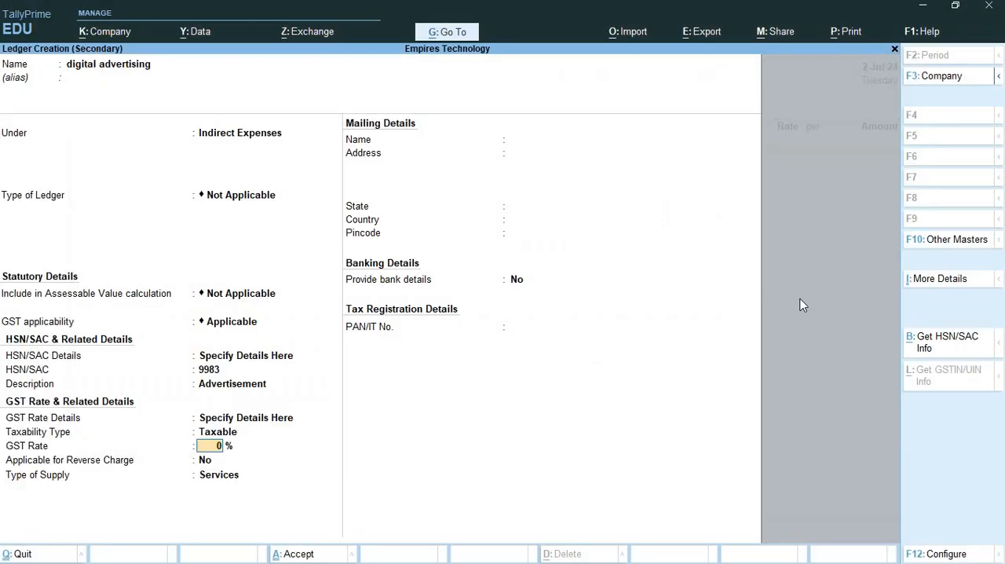
text(185)
key(Return)
key(Return)
key(Return)
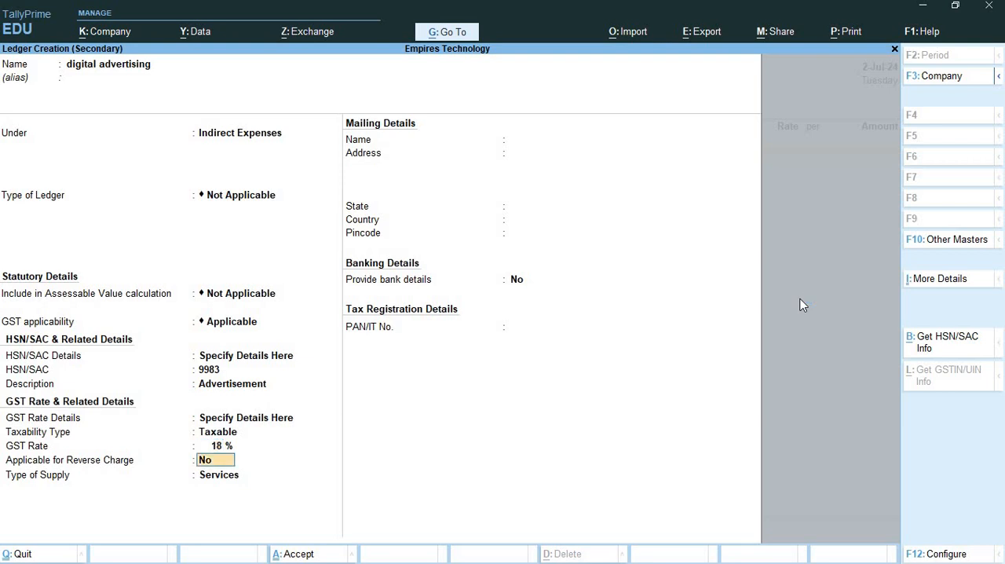
key(ctrl)
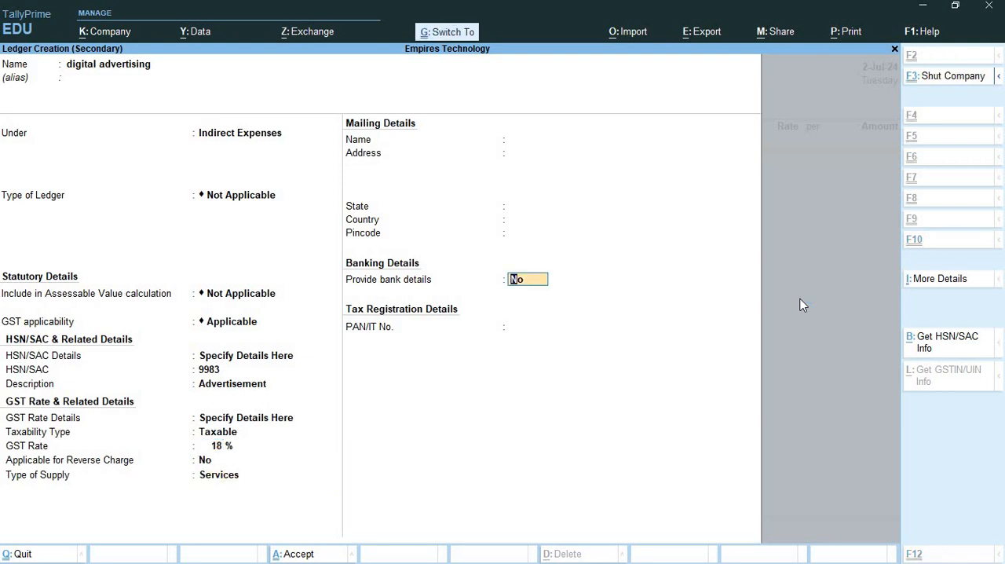
key(ctrl+a)
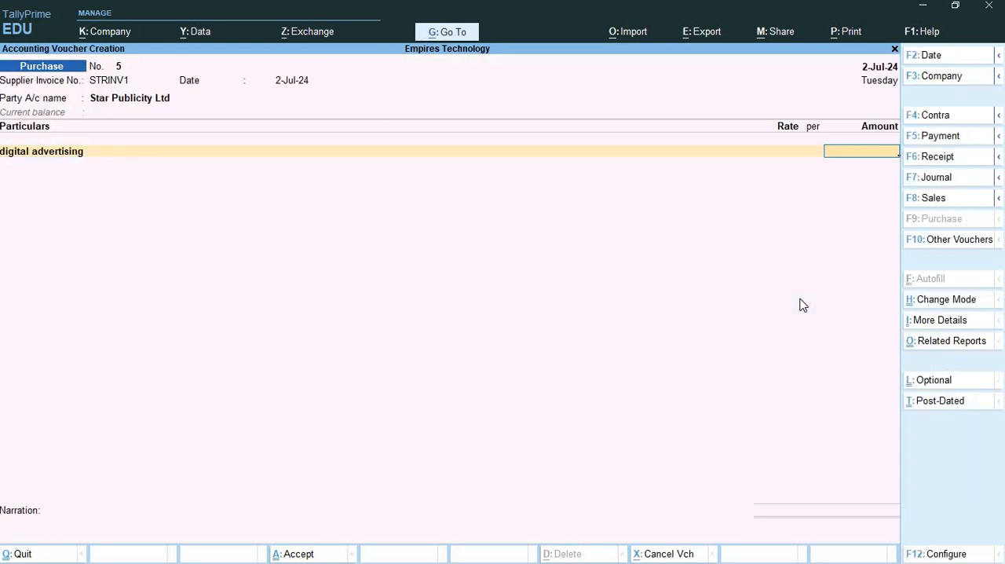
- Check the price in item 9 in Word and enter 1,50,000 as the digital advertising amount in the purchase voucher
key(alt+Tab)
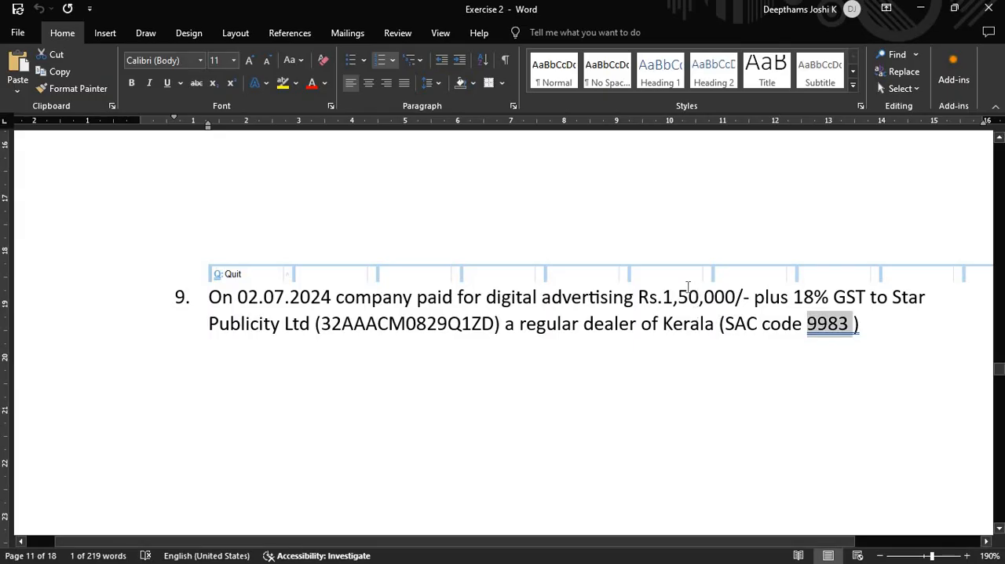
key(alt+Tab)
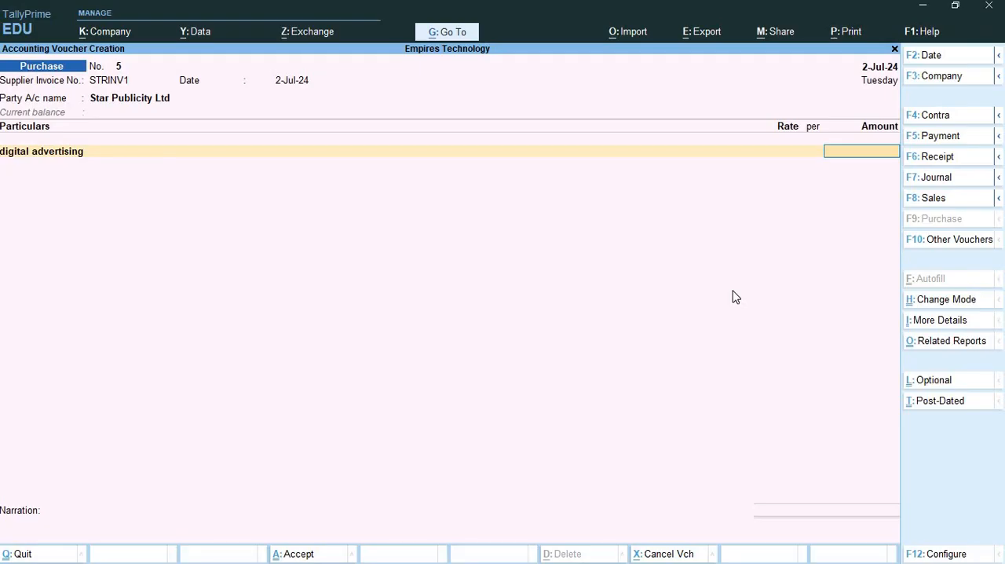
text(0,00)
text(0000)
key(Return)
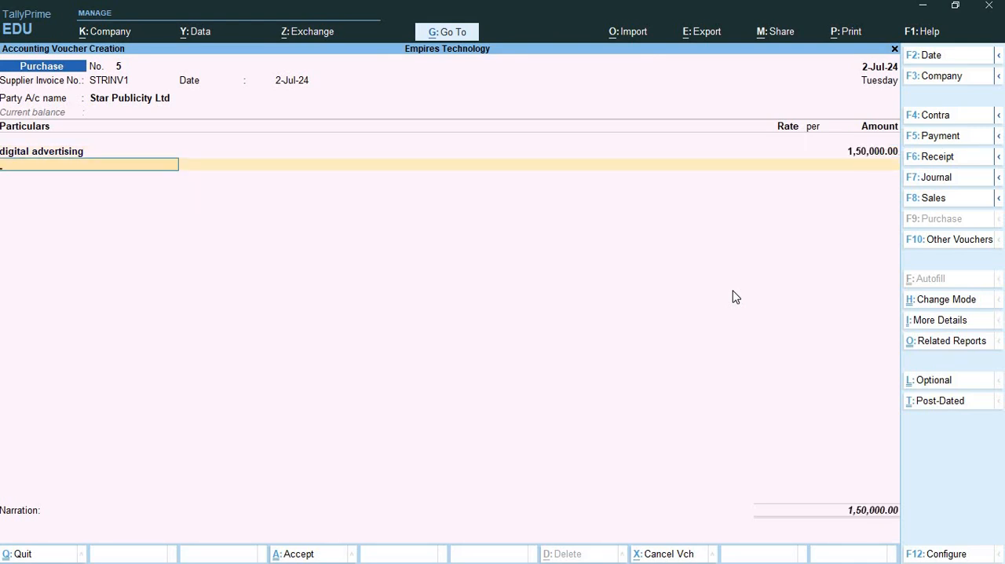
- Add the Input CGST and Input SGST ledgers to the purchase voucher with their calculated amounts and finish the ledger list
text(Cg)
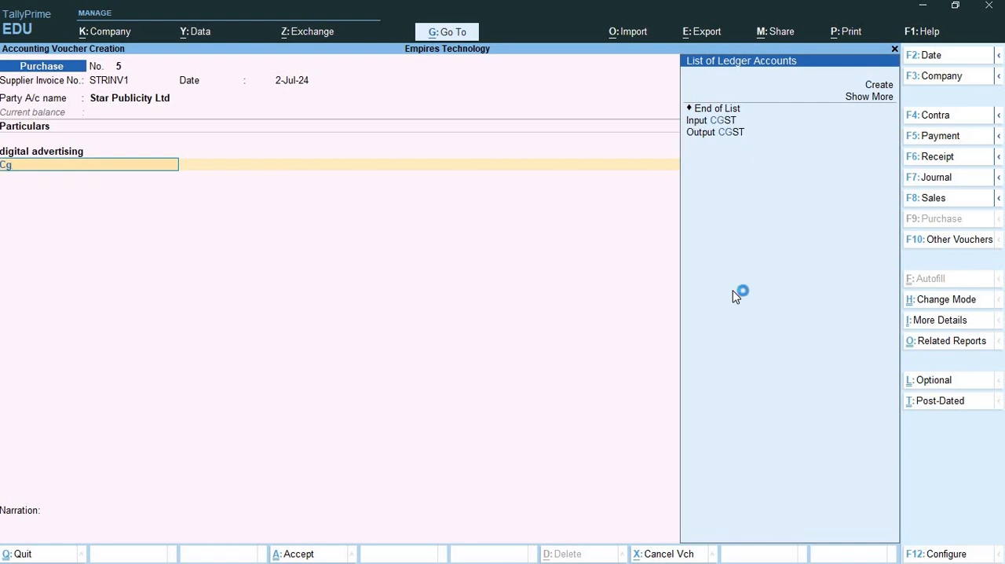
key(Return)
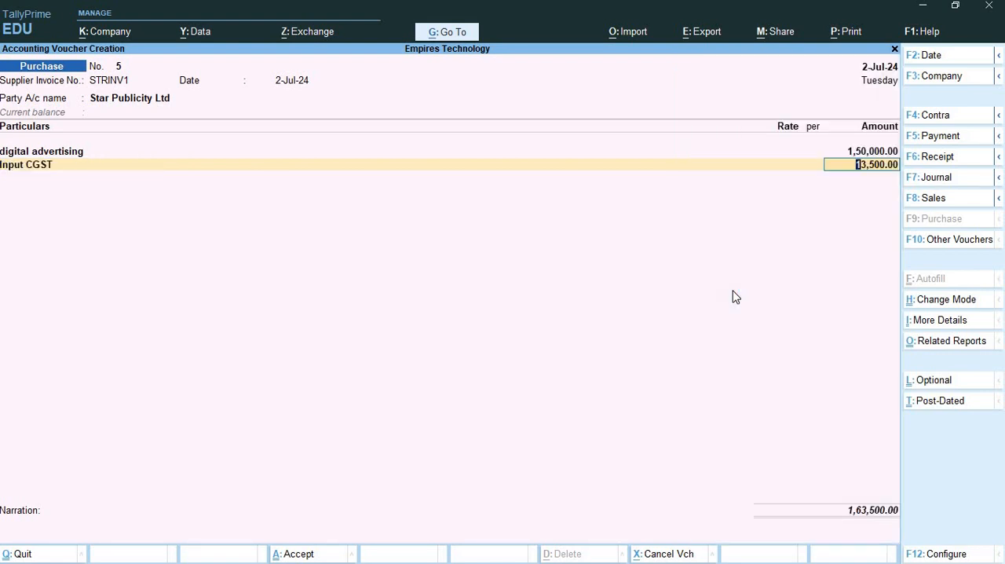
key(Return)
text(sg)
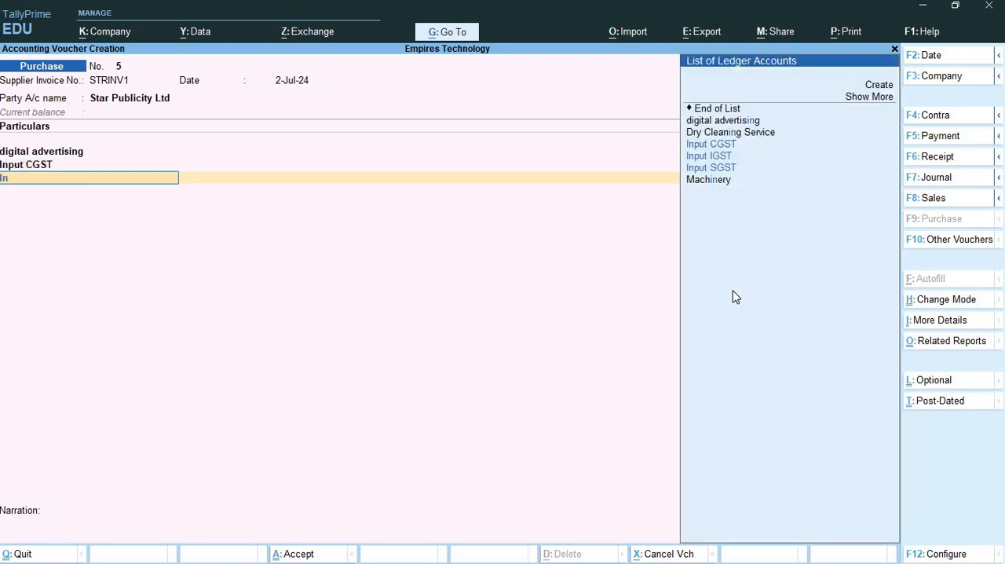
key(Return)
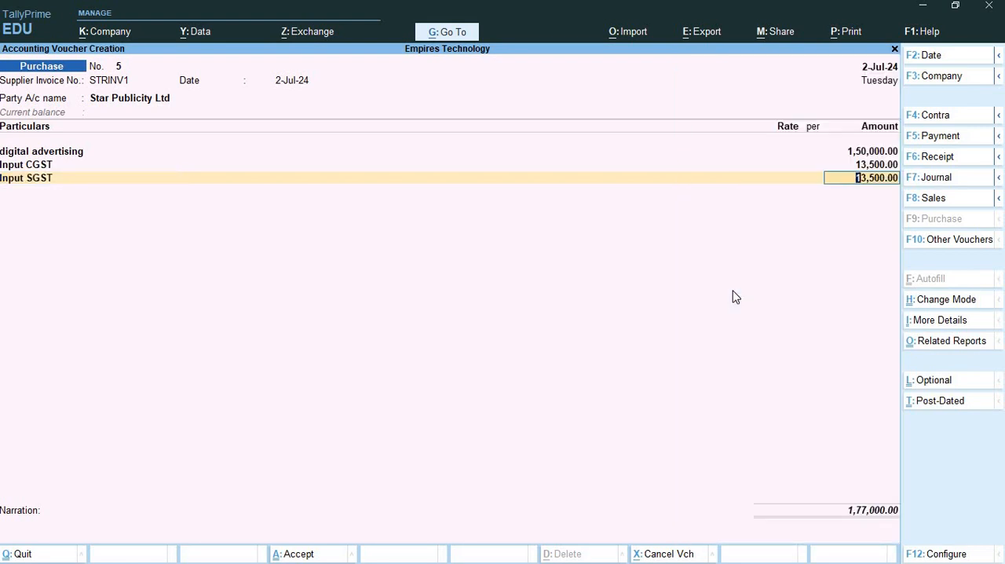
key(Return)
key(Return)
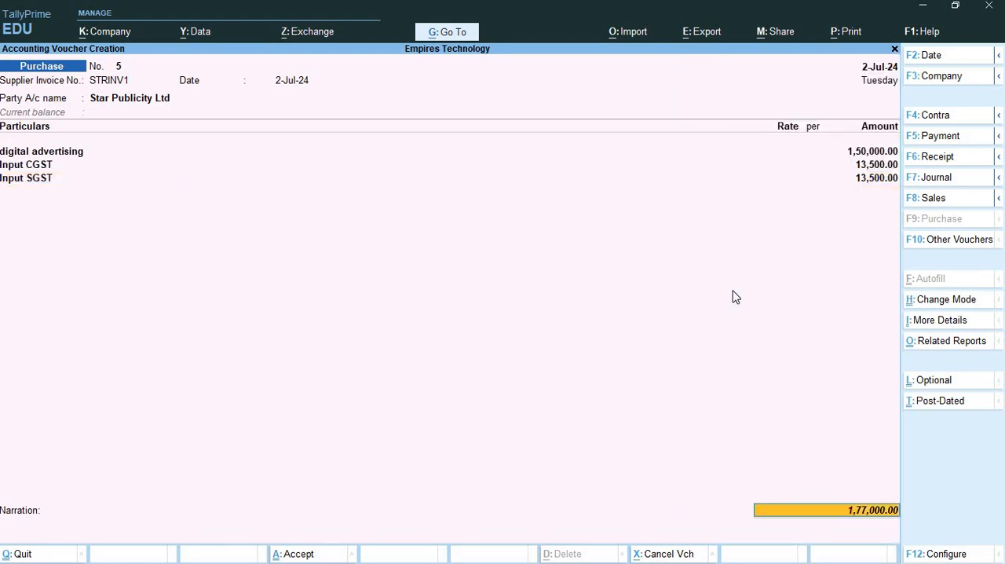
- Accept the New Ref bill-wise details under STRINV1 for Star Publicity Ltd and save the purchase voucher
key(Return)
key(Return)
key(Return)
key(Return)
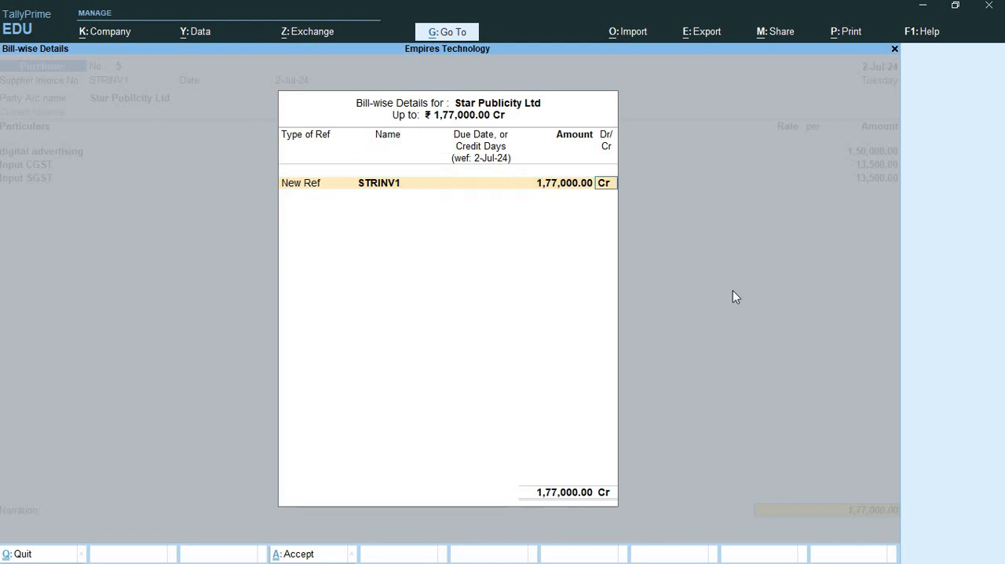
key(Return)
key(Return)
key(Return)
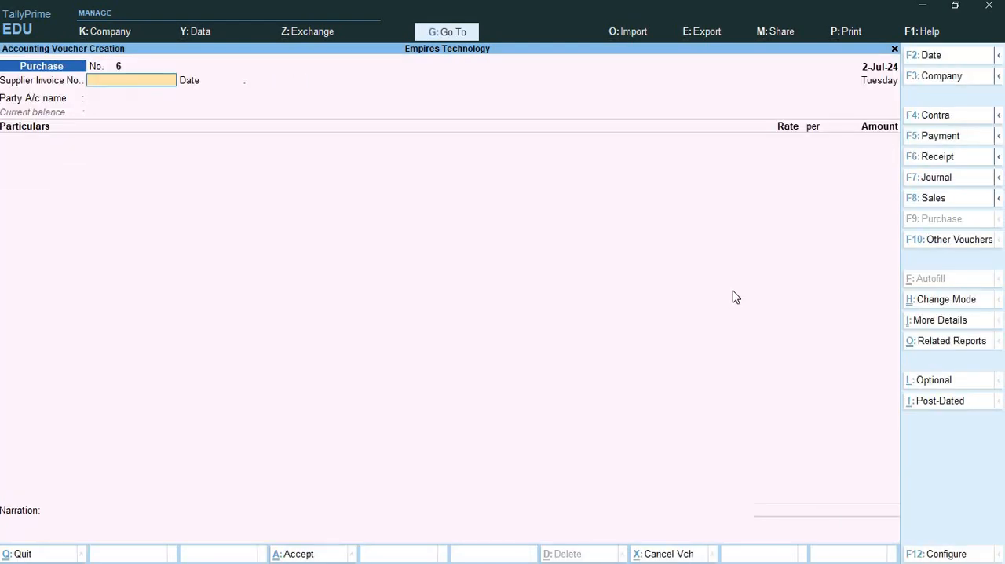
- Open the GSTR-3B report and set its period from 1-7-2024 to 31-7-2024
click(444, 33)
text(Gst3)
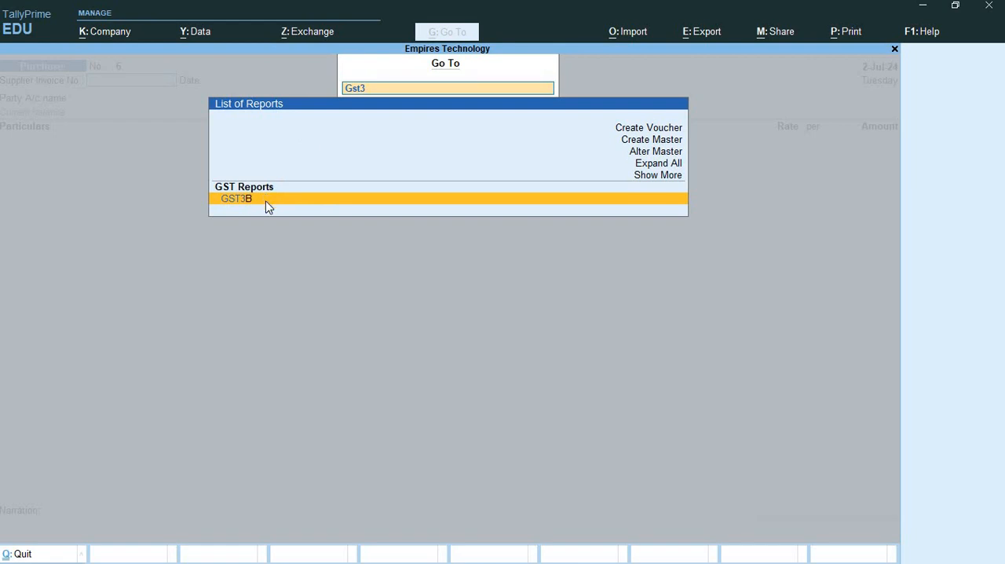
click(268, 203)
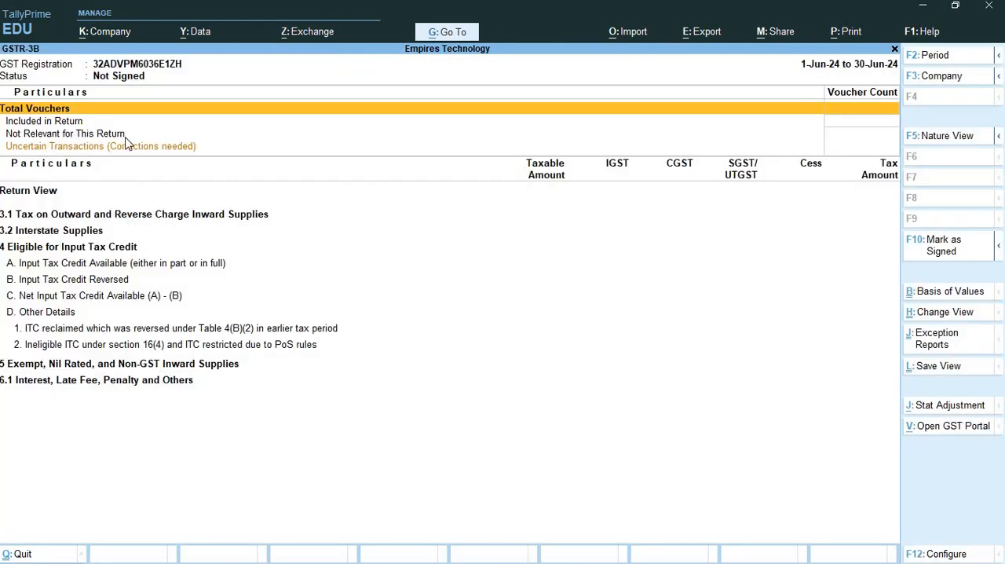
click(936, 56)
text(1)
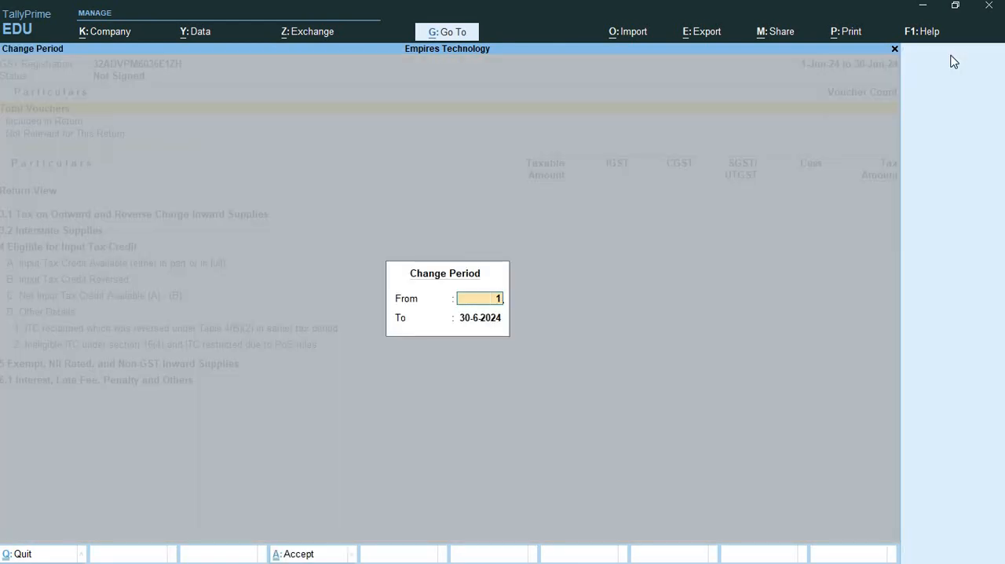
text(/7)
key(Return)
text(31/7)
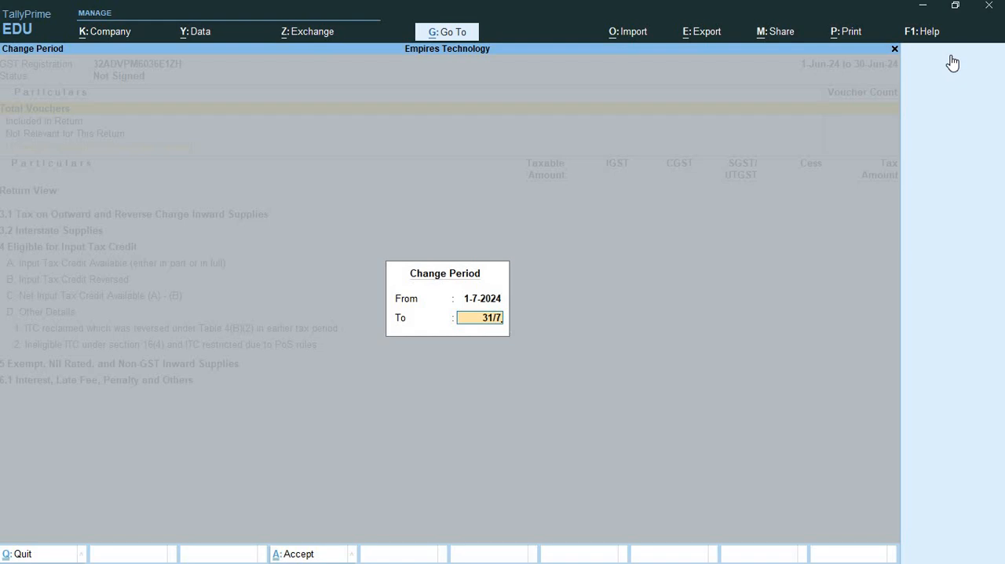
key(Return)
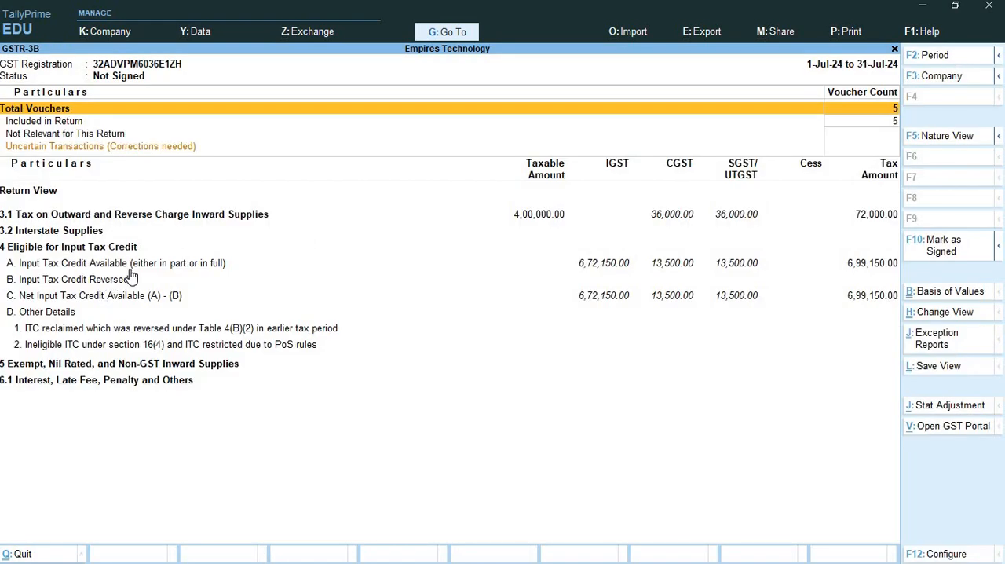
- Drill into Input Tax Credit Available and All other Input Tax Credit to check the Star Publicity Ltd purchase, and return to GSTR-3B
click(603, 265)
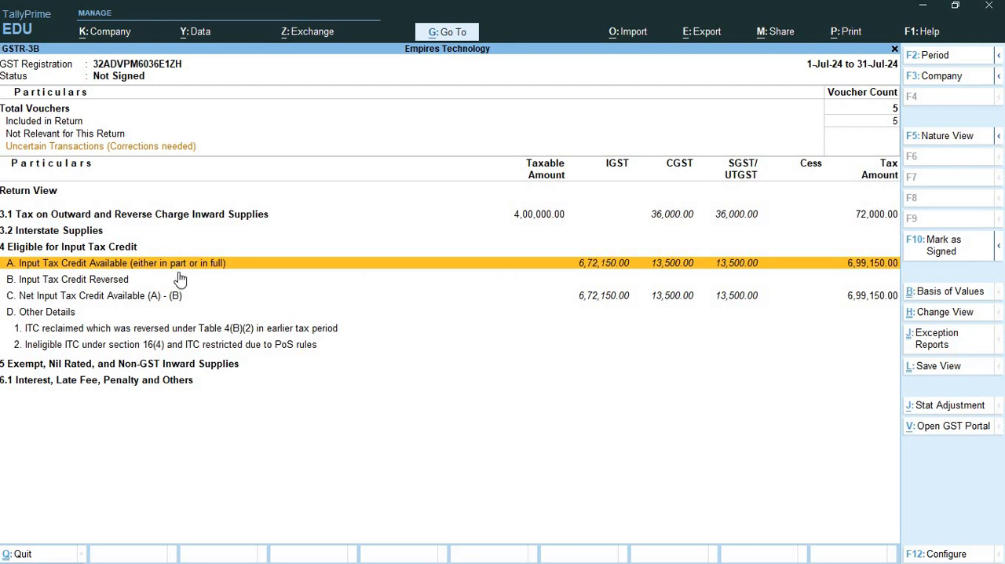
click(610, 268)
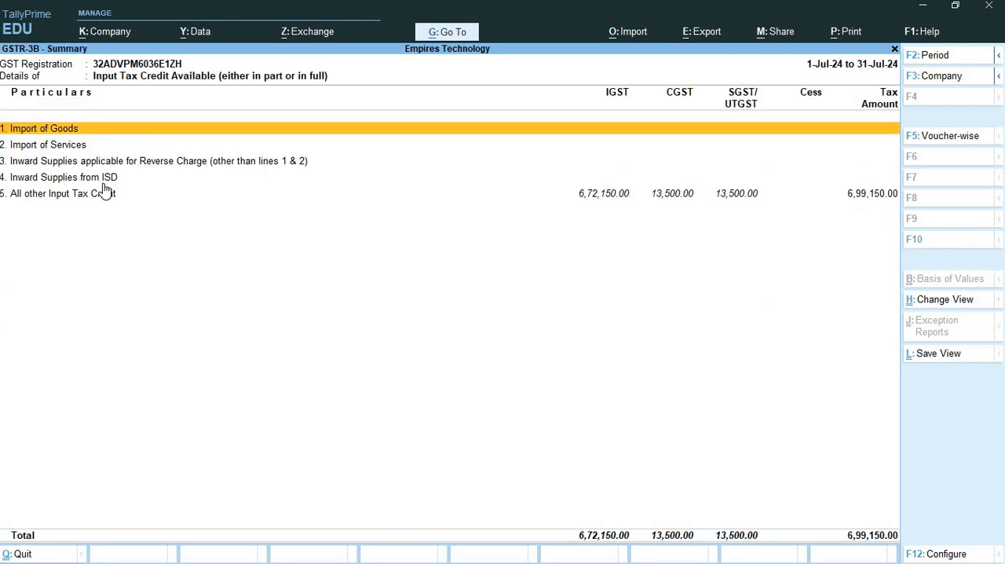
key(Down)
key(Down)
key(Down)
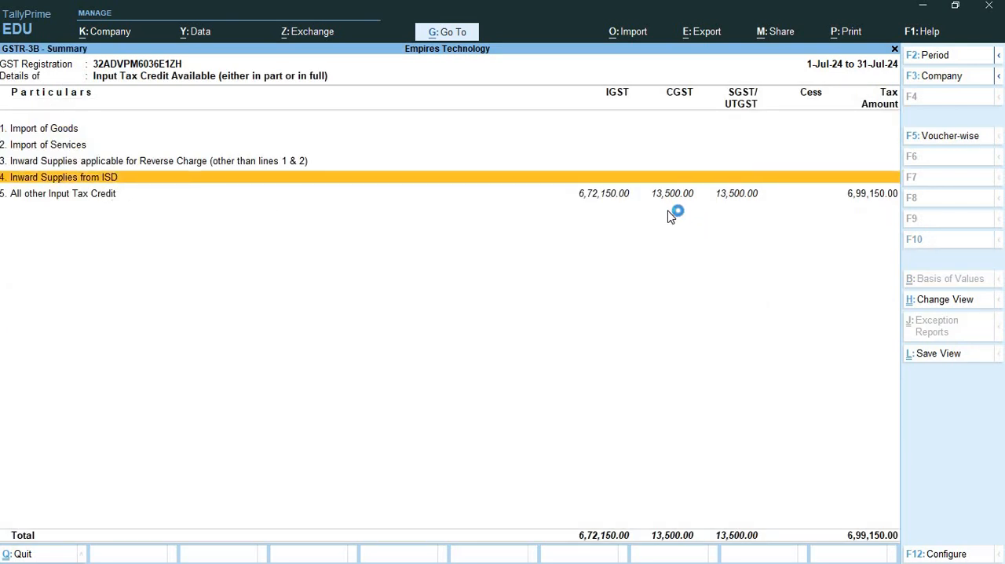
click(587, 199)
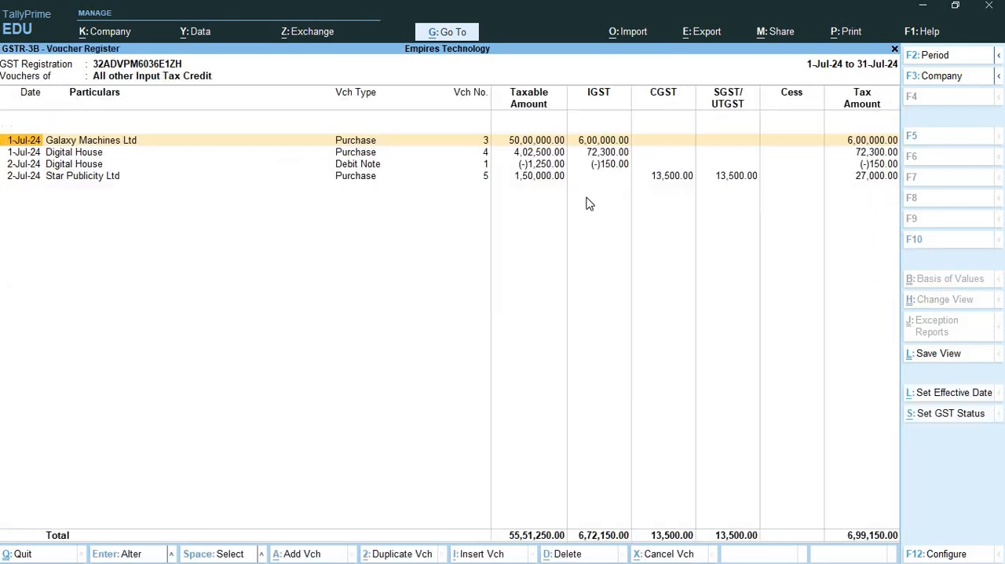
click(90, 177)
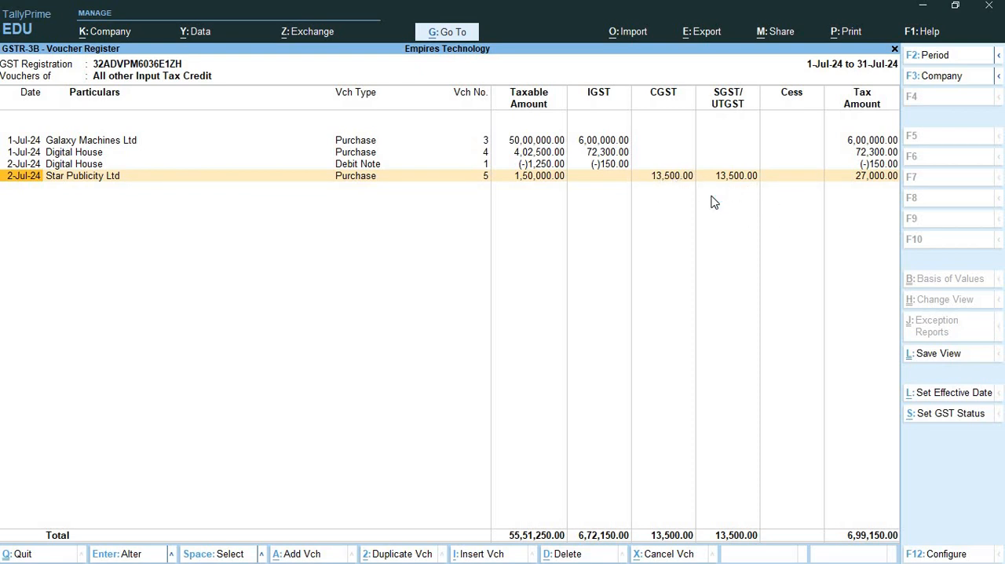
click(894, 50)
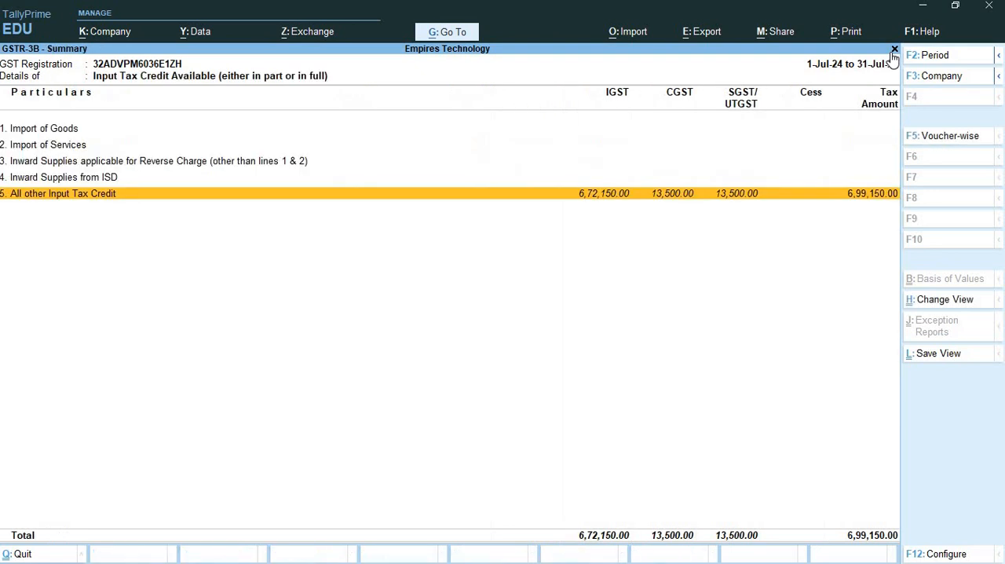
key(Escape)
- Compare the tax on outward supplies with the available input tax credit in the GSTR-3B report
click(876, 216)
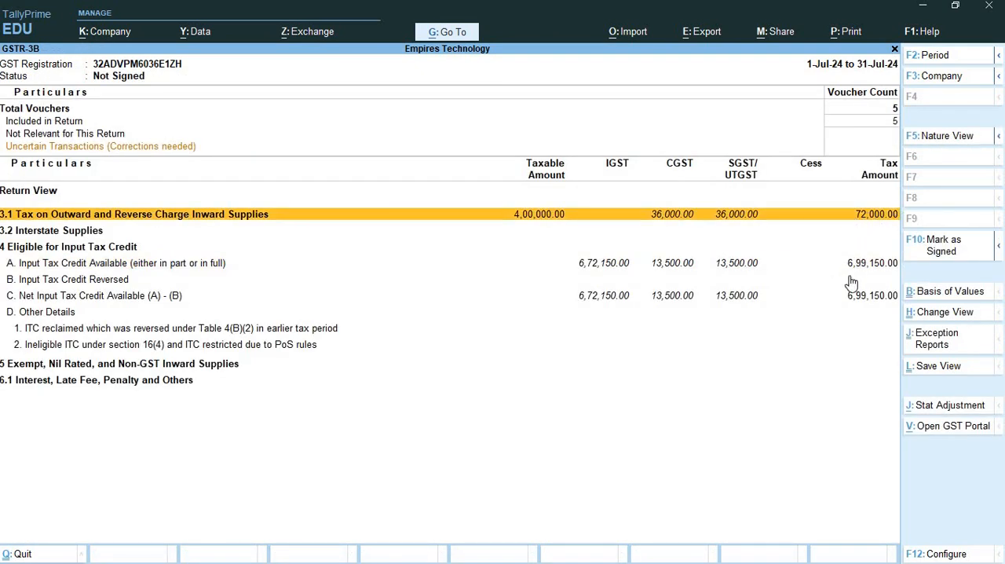
click(831, 267)
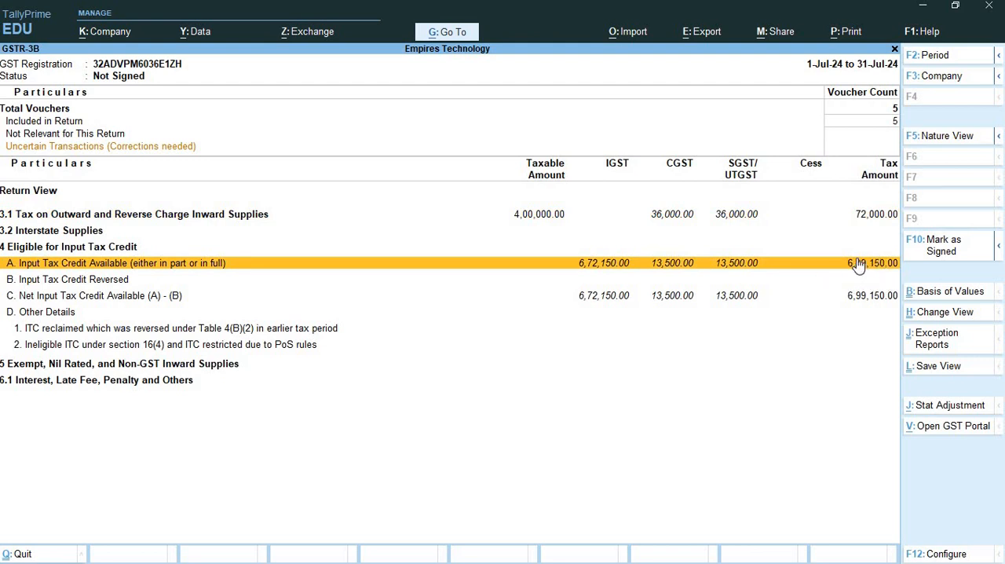
click(861, 219)
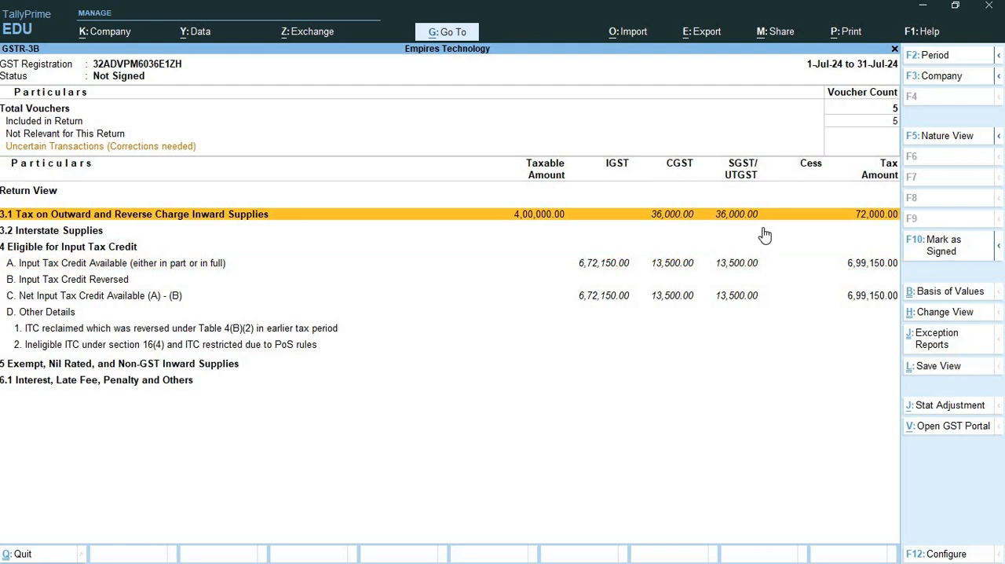
click(884, 267)
- Switch to the PowerPoint presentation and review the intra-state services, inter-state GST-inclusive services, and combined goods and services invoice slides
key(alt+Tab)
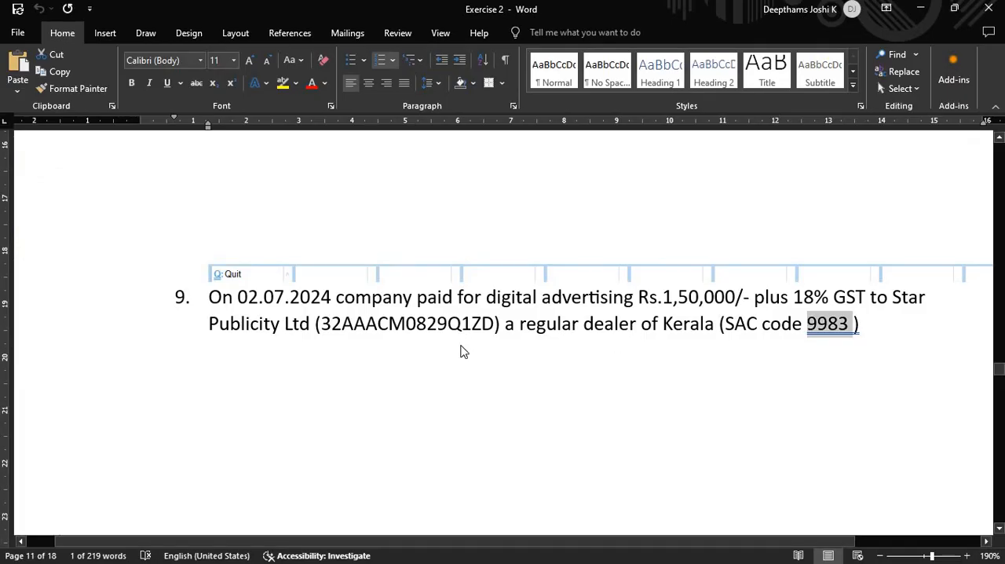
key(alt+Tab)
key(Tab)
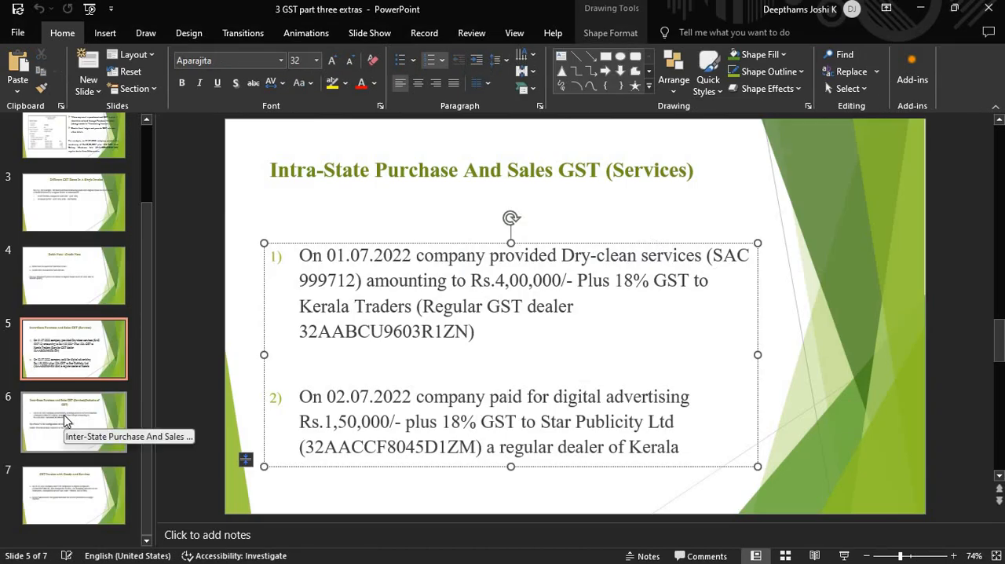
click(66, 422)
click(66, 476)
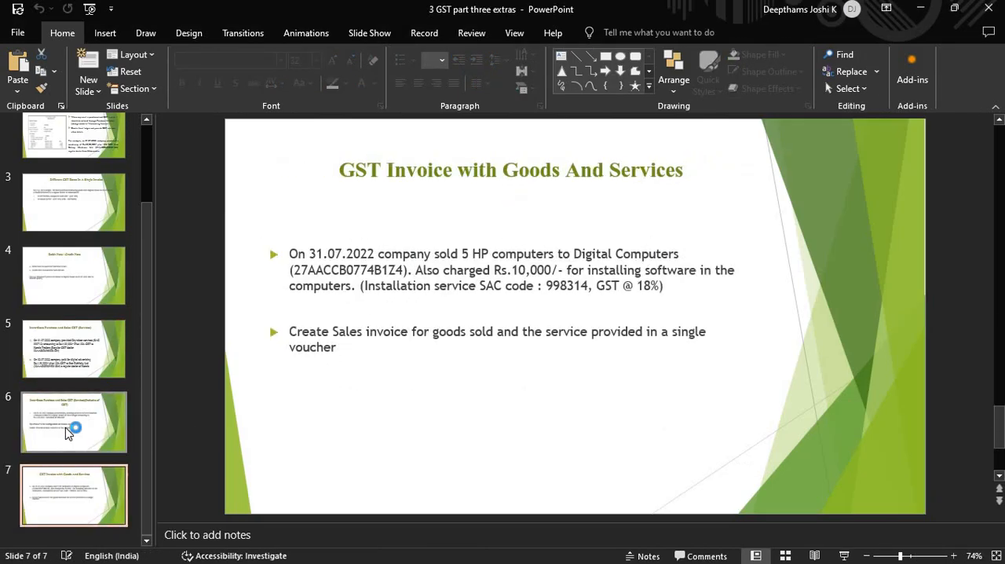
click(67, 430)
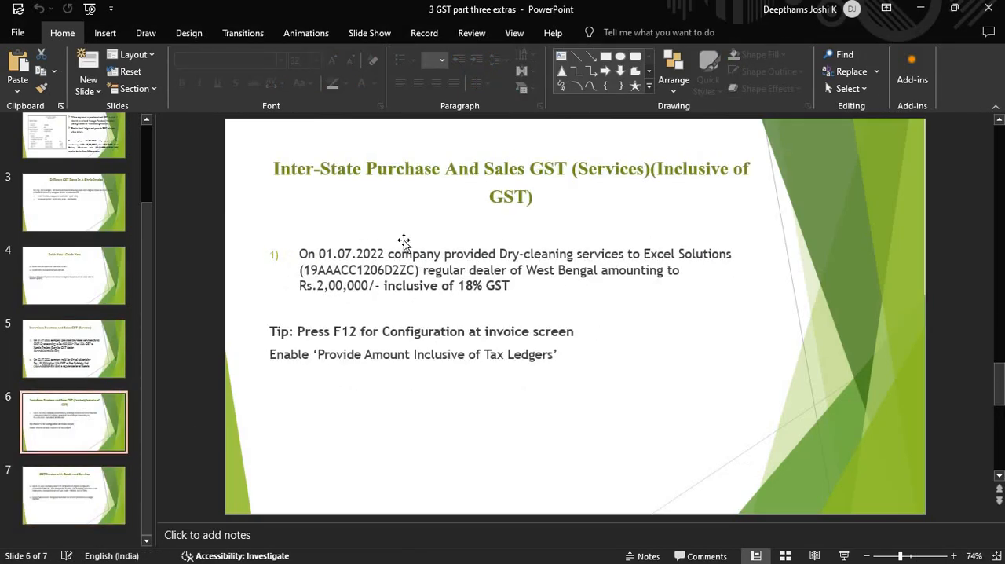
click(75, 373)
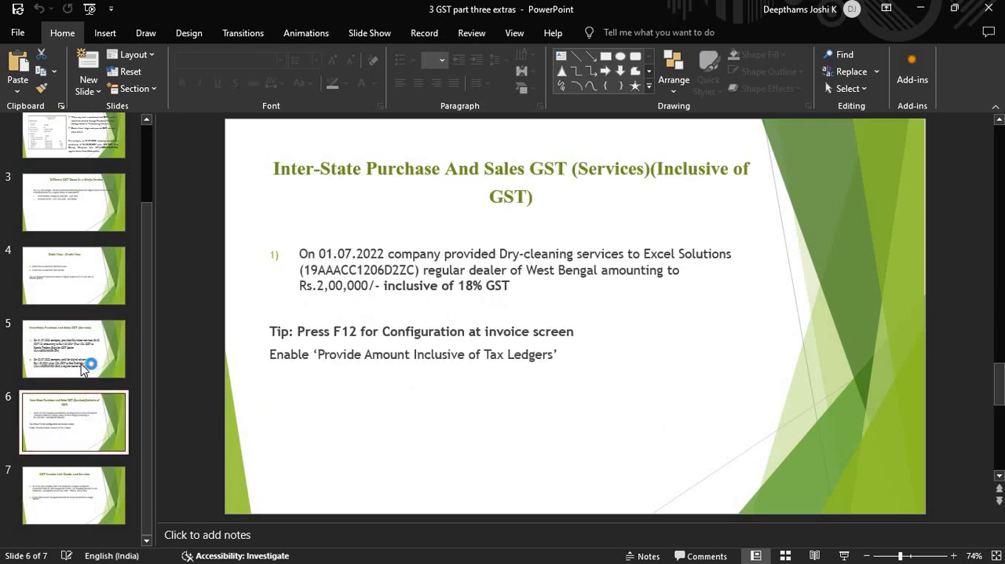
click(89, 362)
click(99, 438)
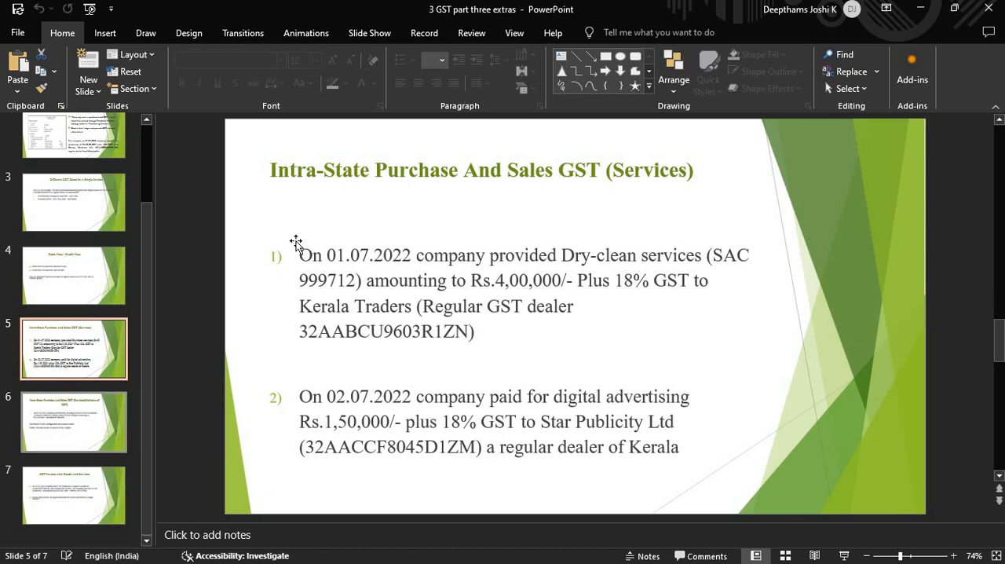
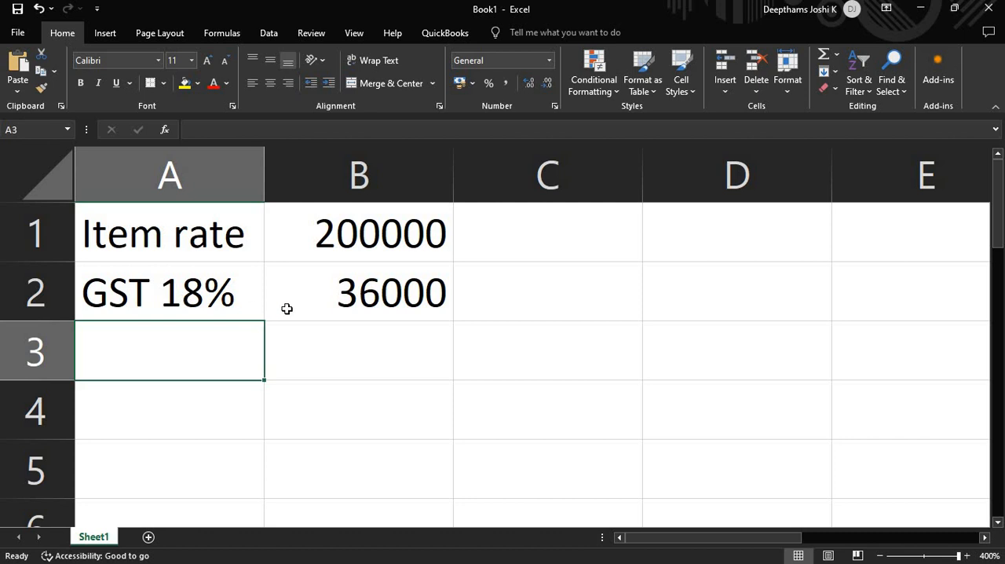
- Total the item rate and the 18% GST amount in cell B3 with a SUM of B1:B2
click(316, 344)
key(alt+equal)
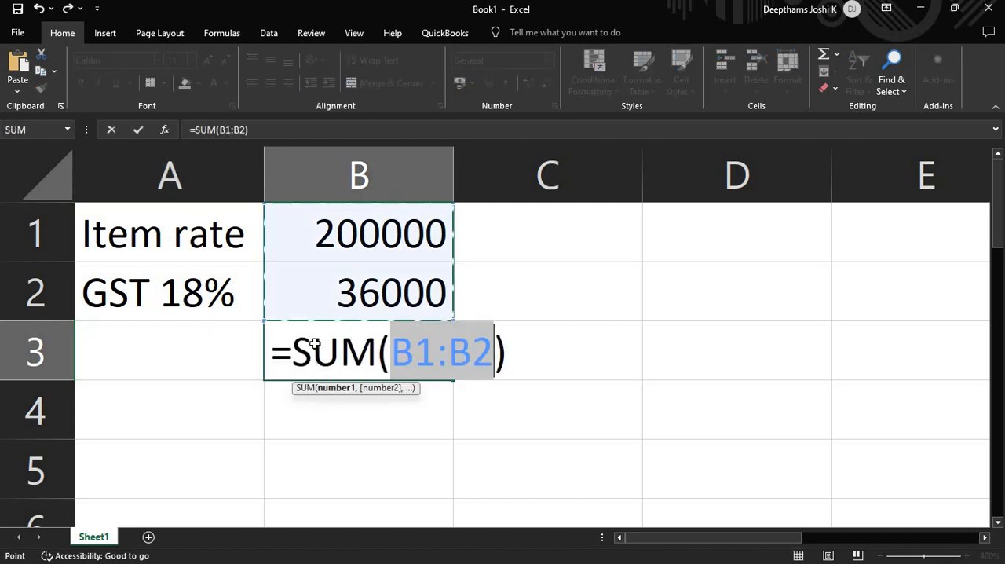
key(Tab)
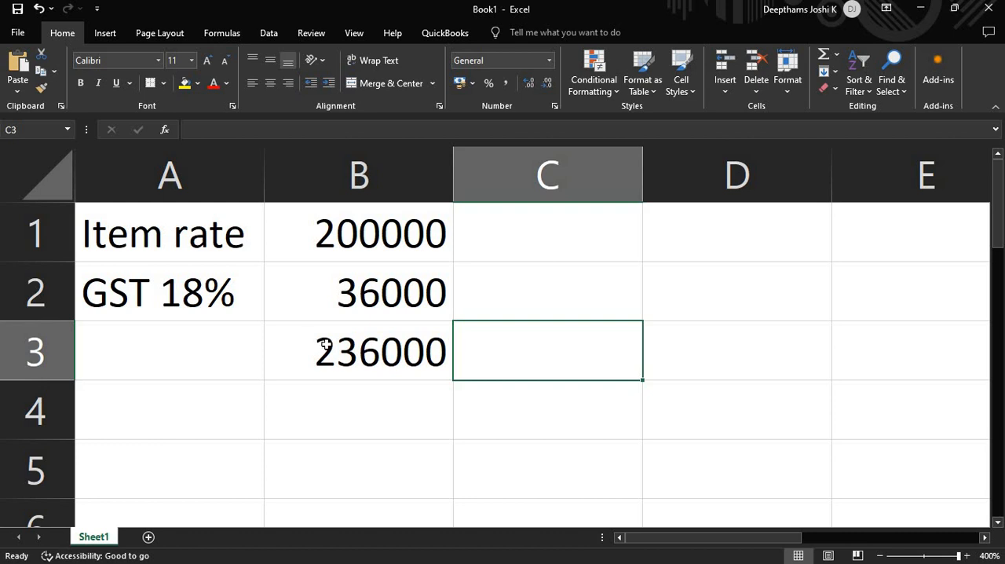
click(325, 344)
click(382, 242)
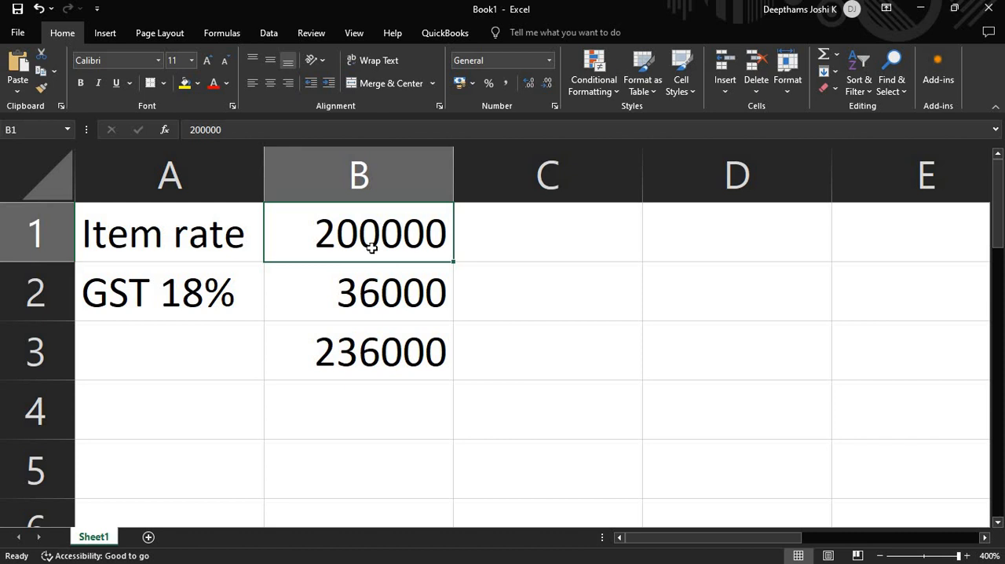
- Subtract the GST amount from the item rate in cell D3 with the formula =B1-B2
ctrl+scroll(351, 299, down, 1)
ctrl+scroll(351, 299, down, 3)
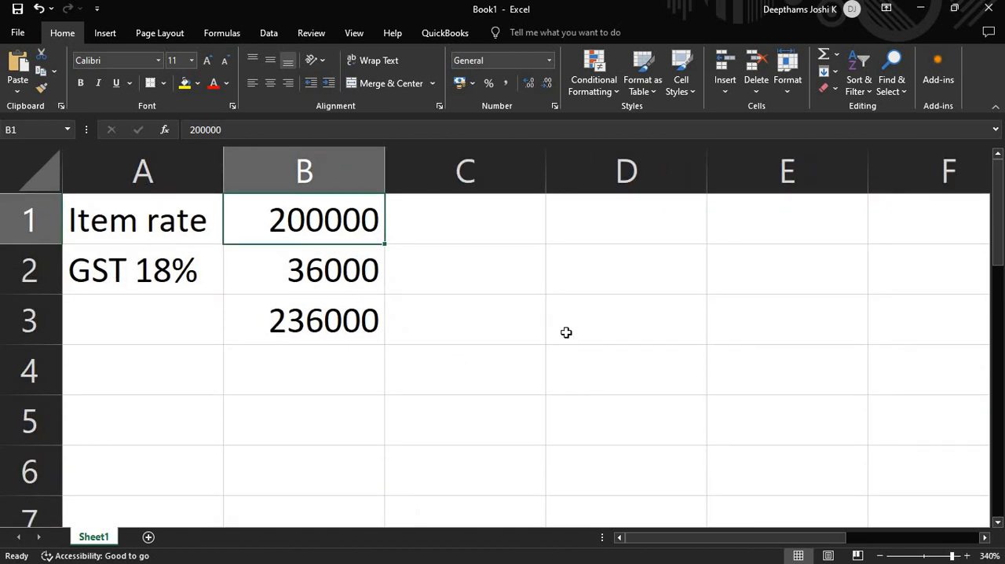
click(581, 333)
text(=)
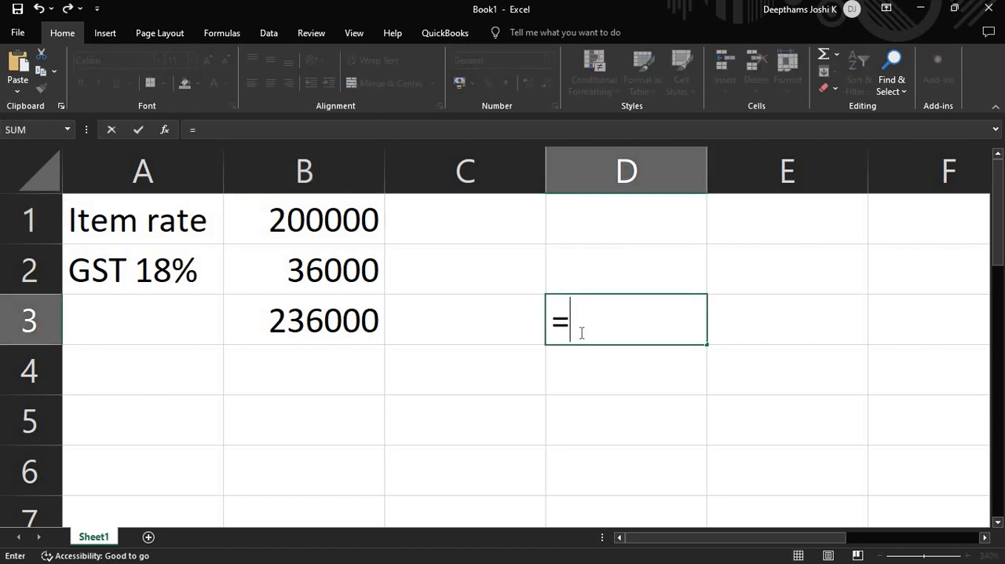
key(Left)
key(Left)
key(Up)
key(Up)
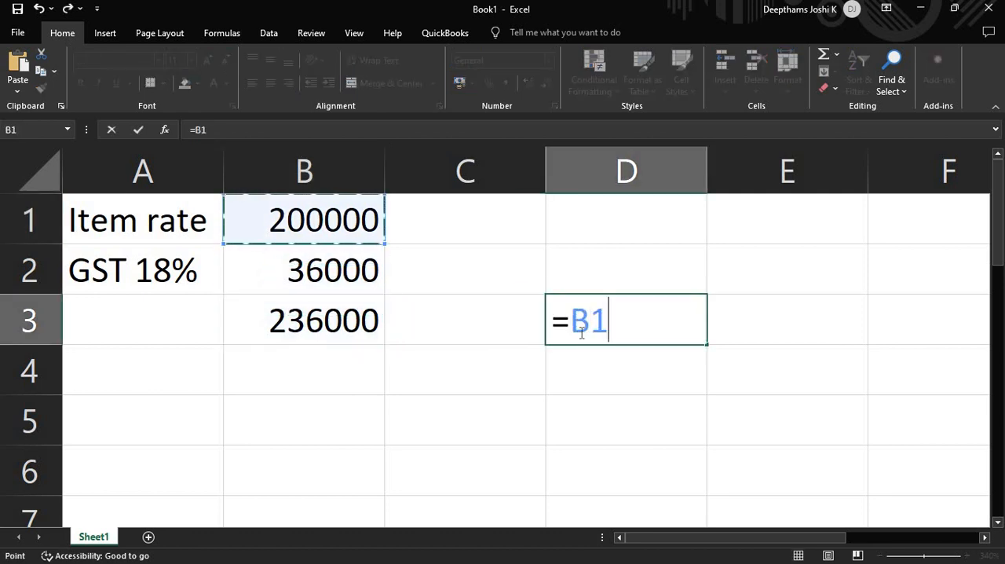
text(-)
key(Left)
key(Left)
key(Up)
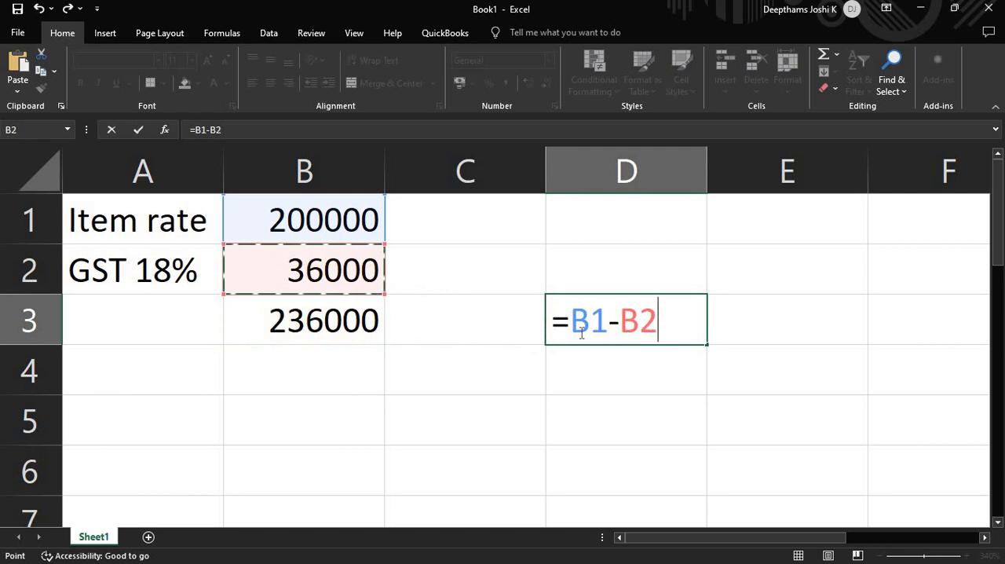
key(Return)
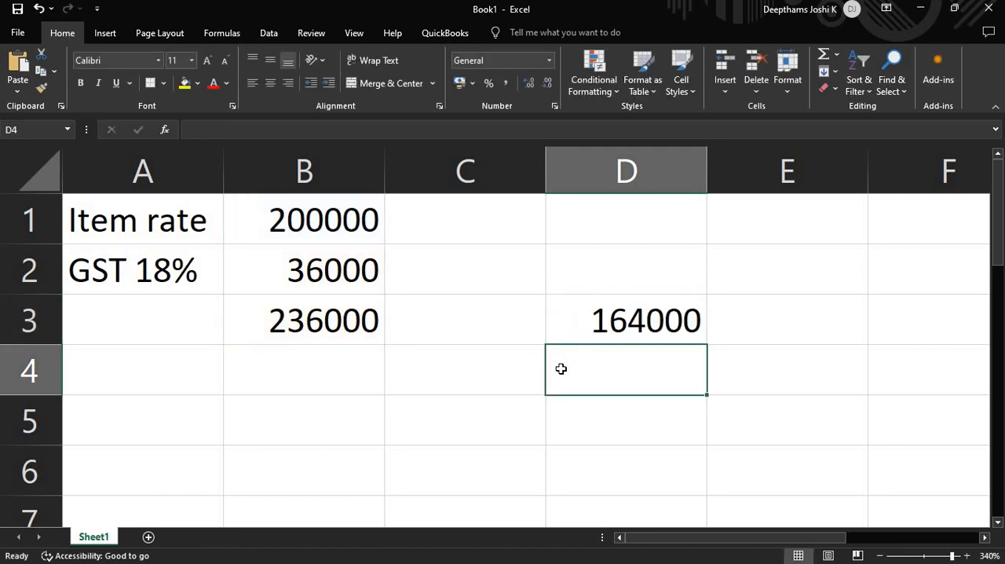
- Label cell C4 as GST and calculate 18% of the reduced amount in D4 with the formula =D3*18%
click(519, 371)
text(GST)
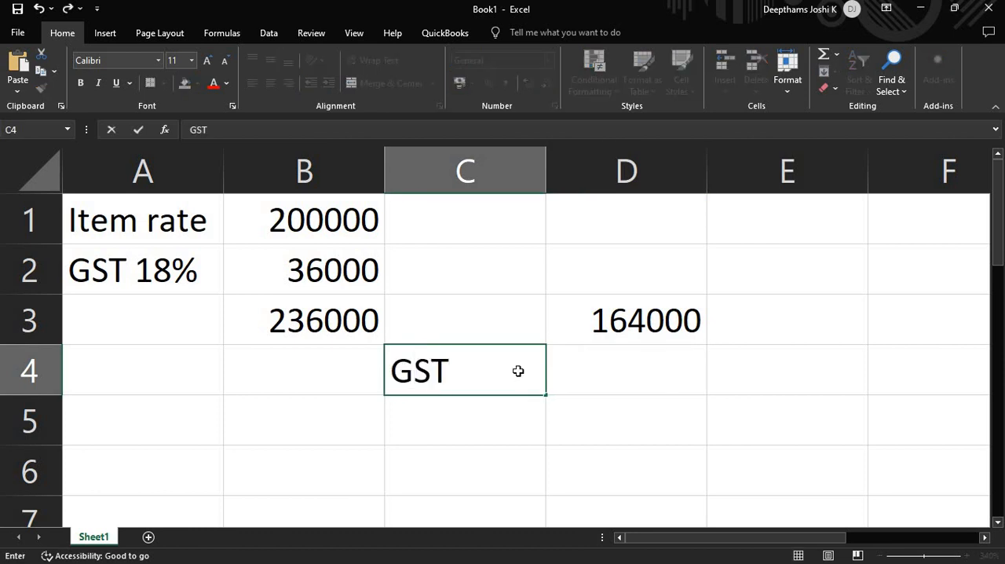
key(Tab)
text(=)
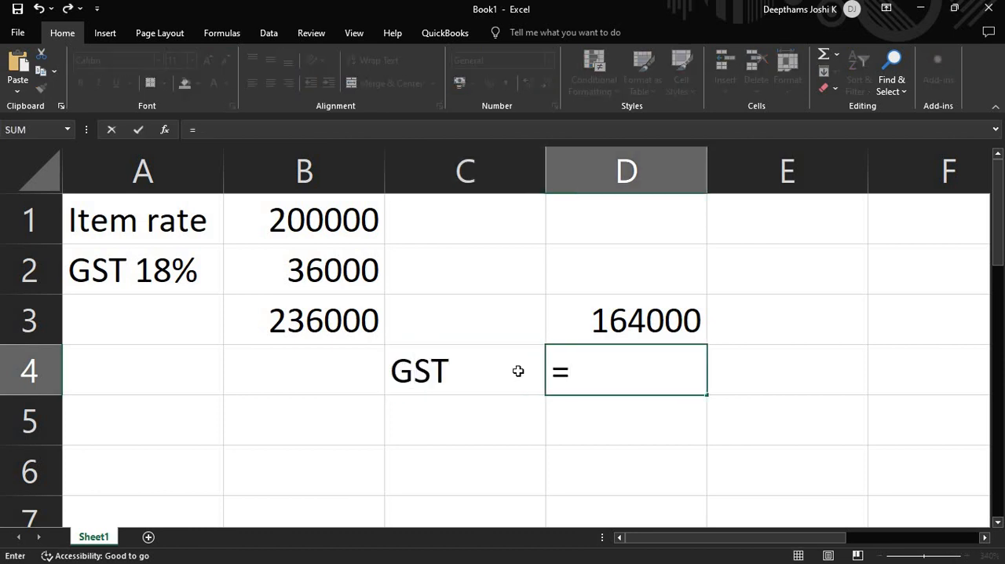
key(Up)
text(*18%)
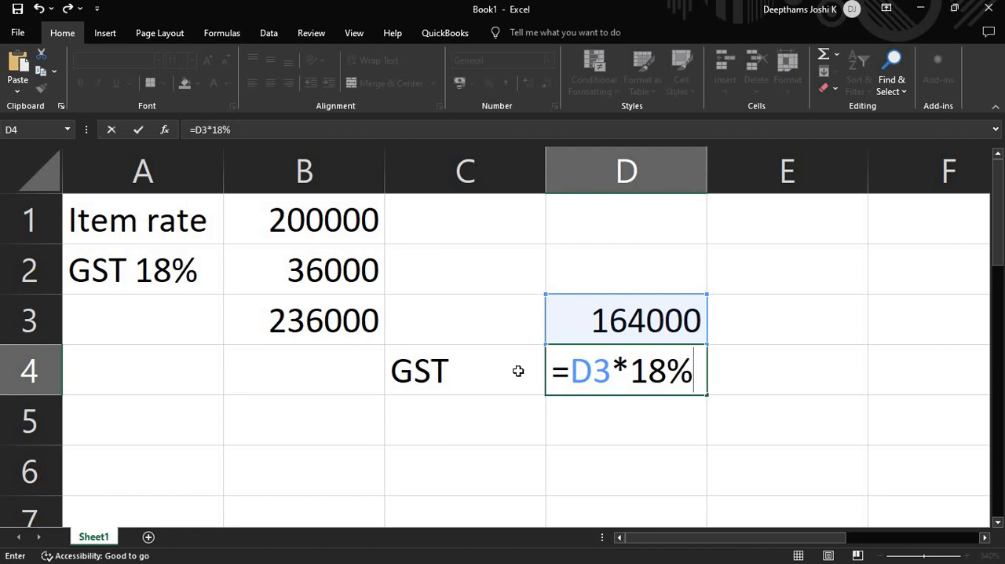
key(Return)
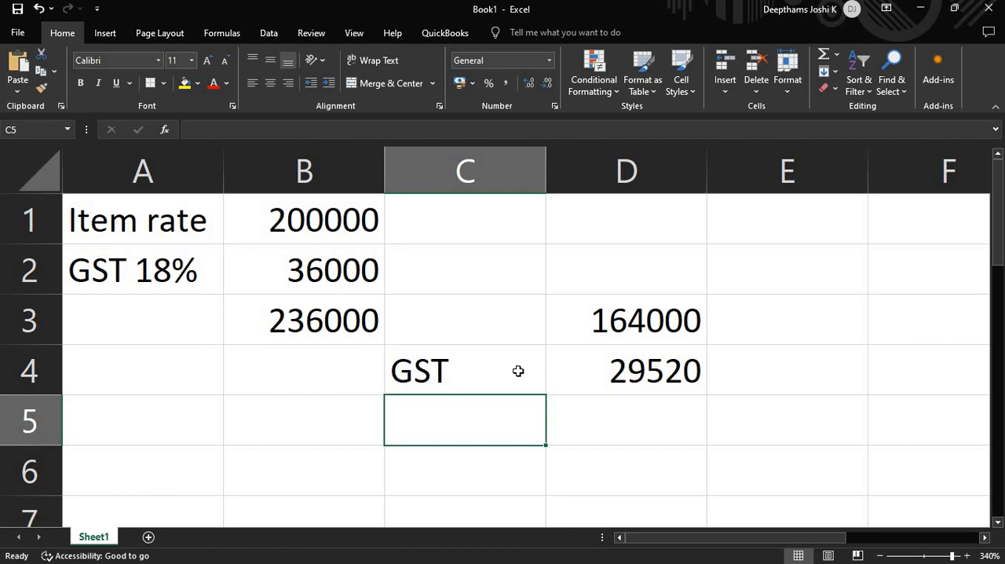
drag(325, 228, 325, 256)
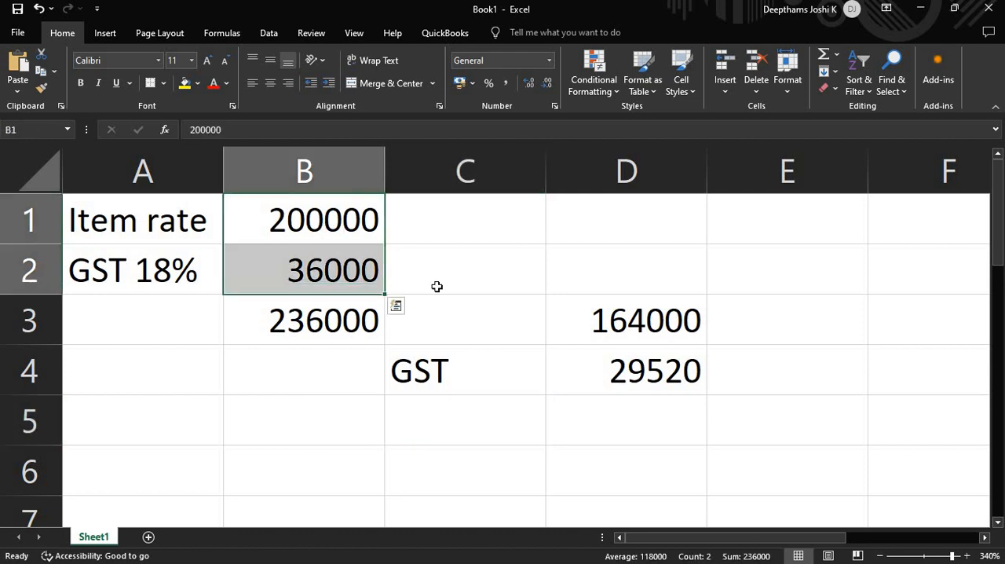
click(430, 283)
click(352, 225)
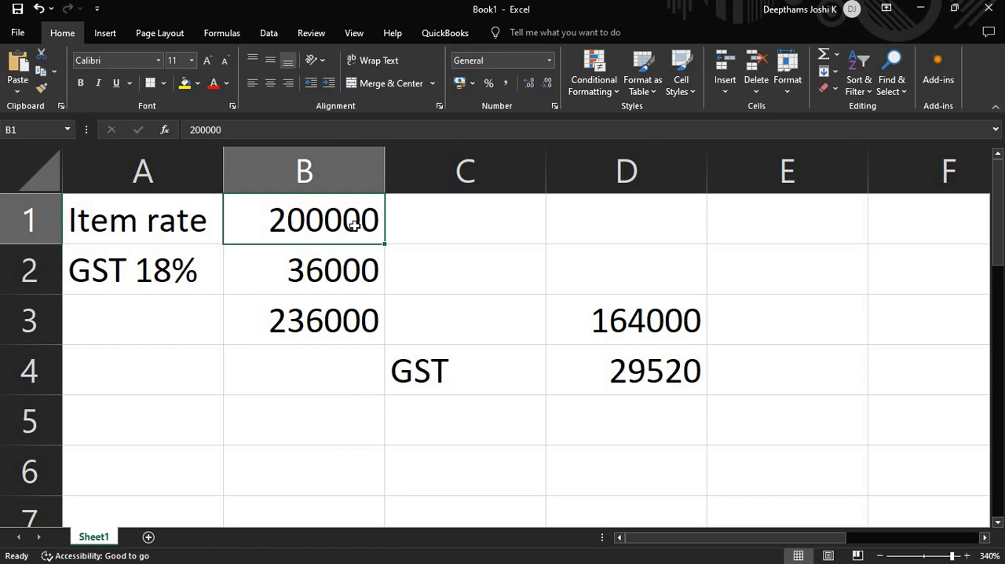
click(307, 323)
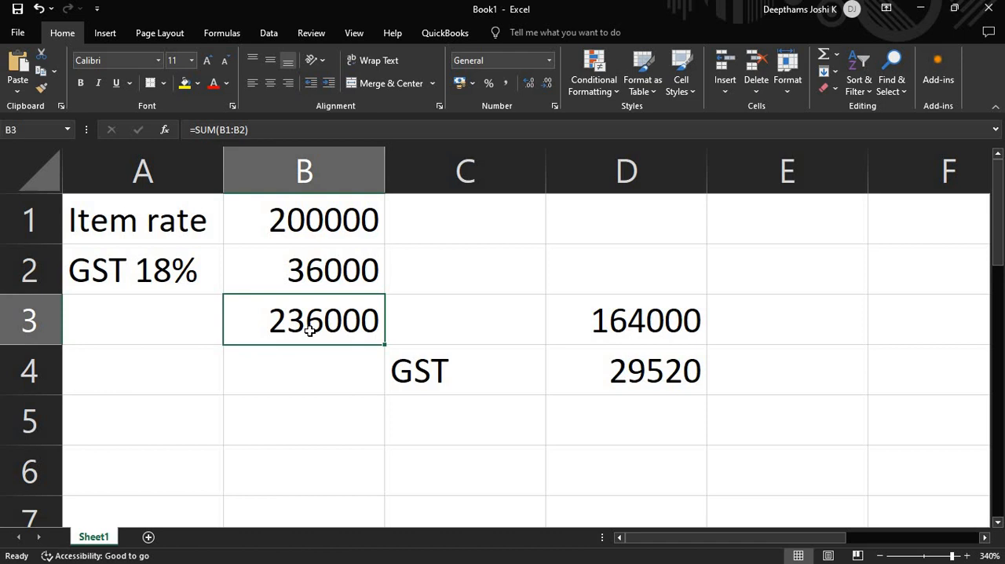
- Add a second worksheet and enter the item Maggie in A1 with a price of 20 in B1
click(148, 537)
scroll(199, 341, up, 20)
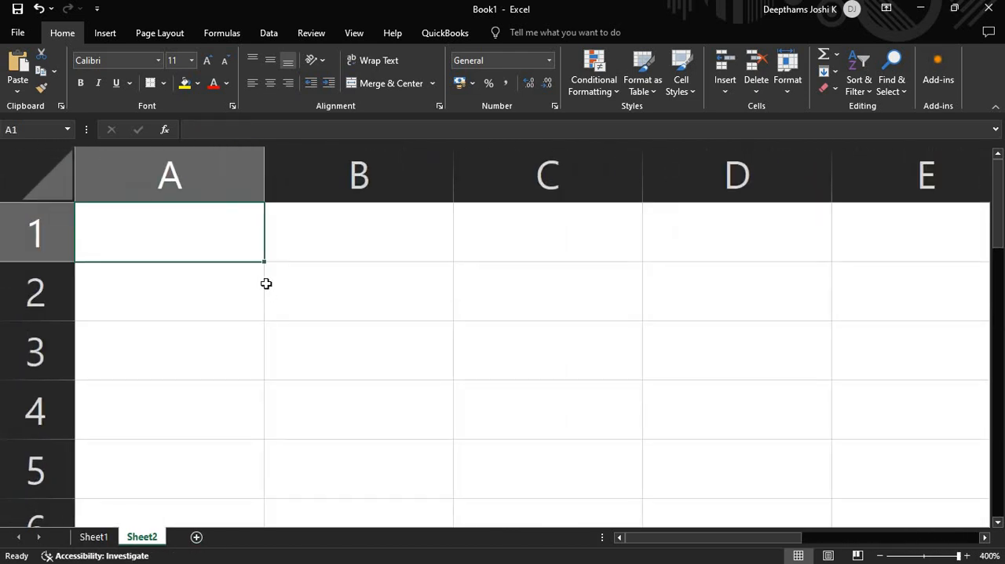
text(Maggie)
key(Tab)
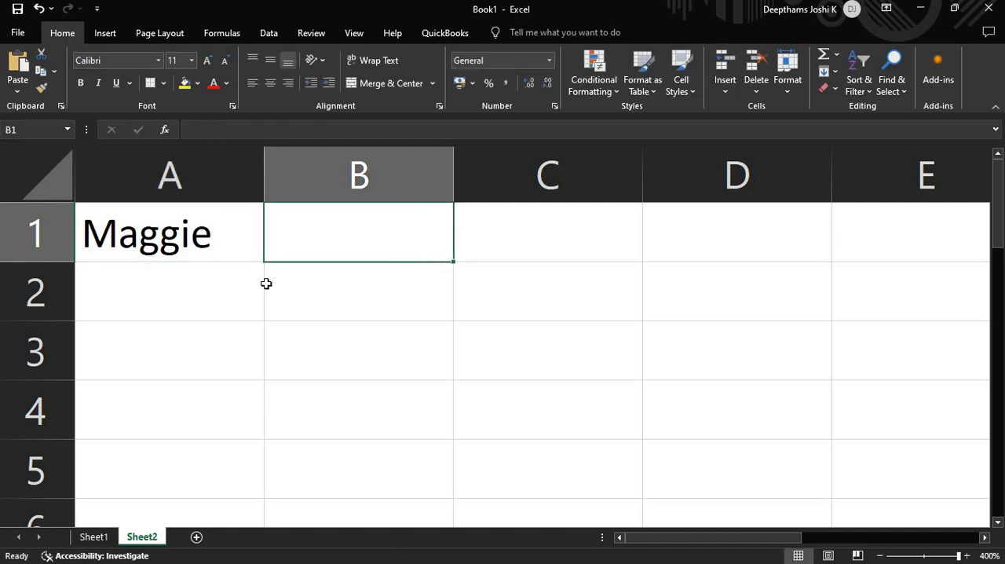
text(20)
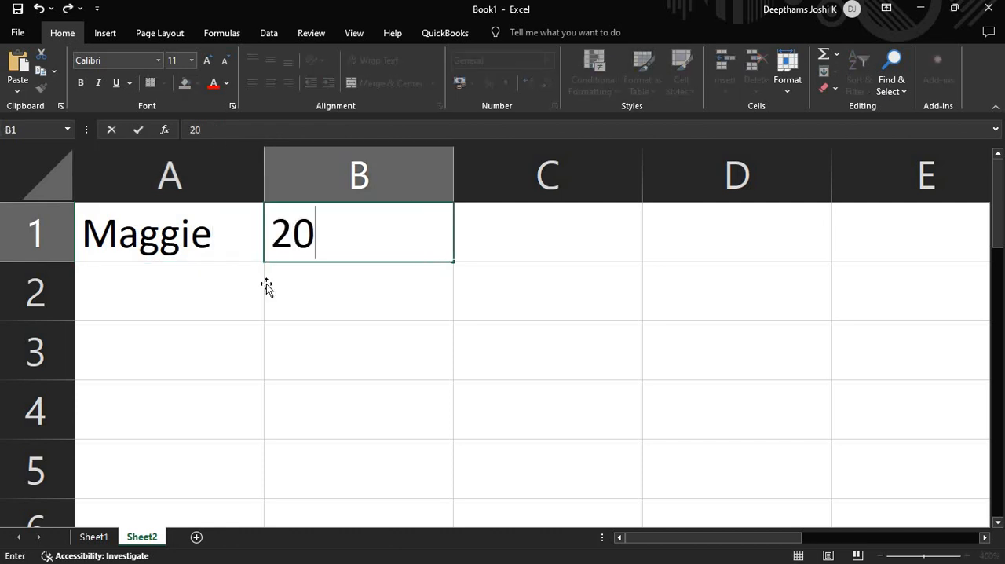
key(Return)
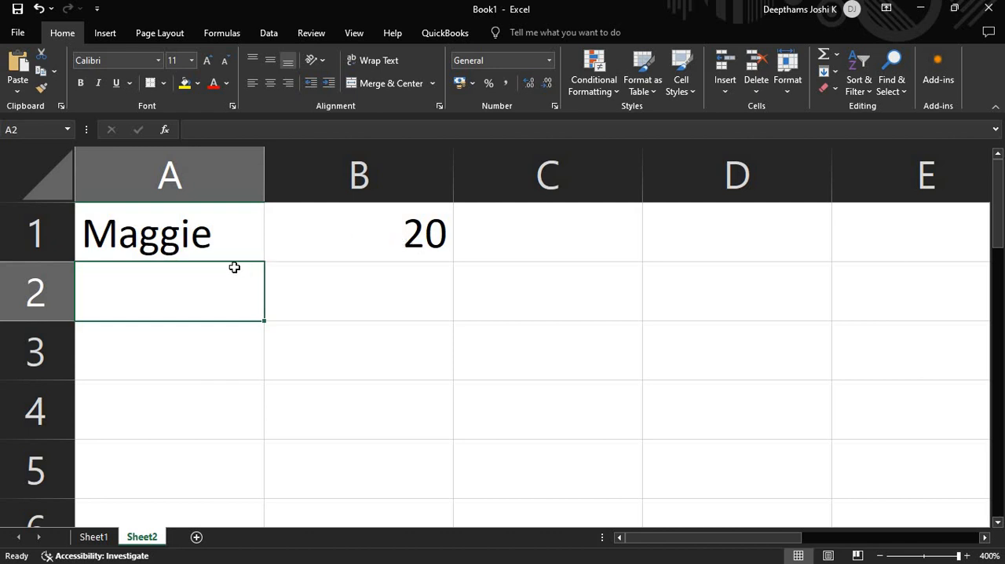
- Enter the label TAX? in A2 and a tax amount of 5 in B2
text(TAX)
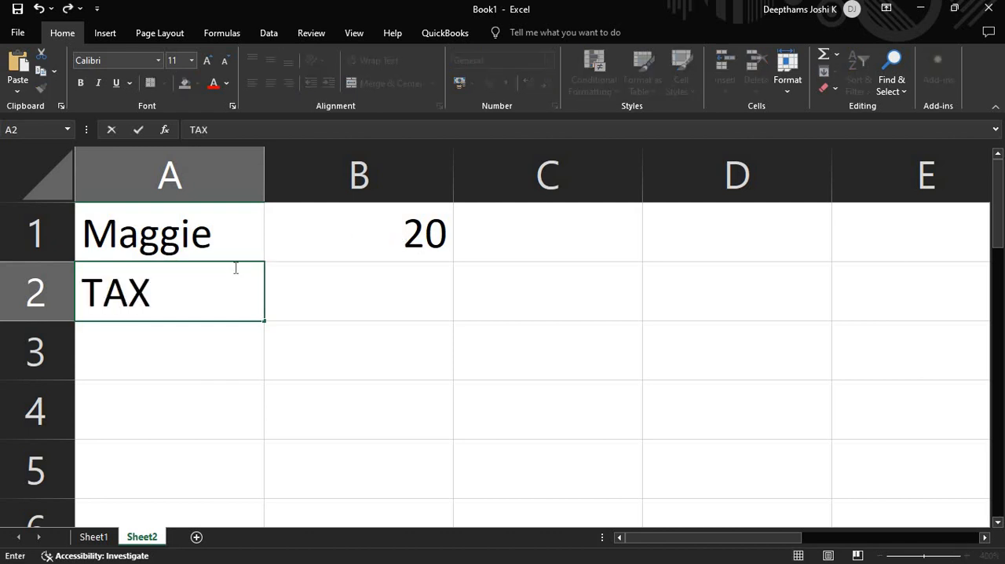
text(?)
key(Tab)
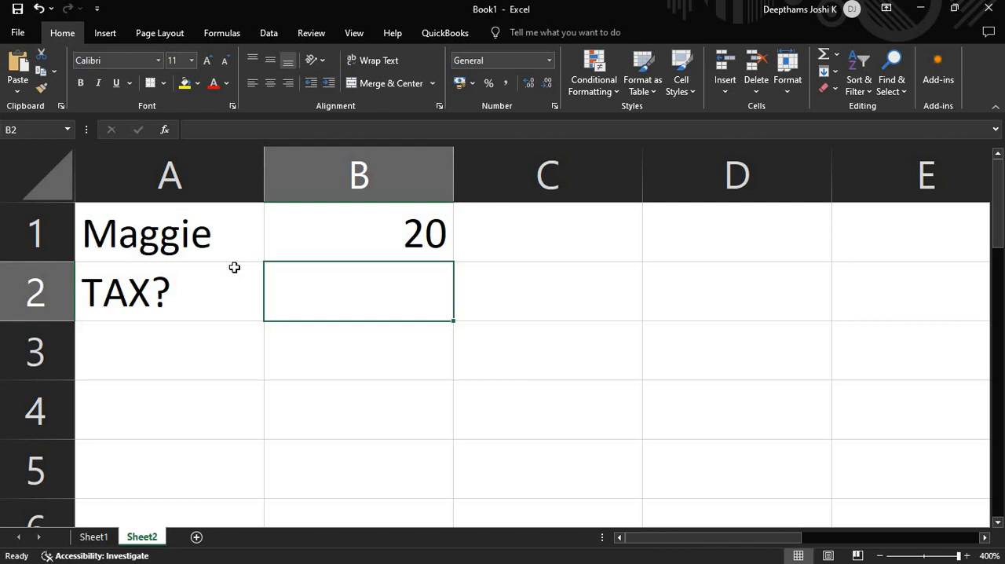
text(5)
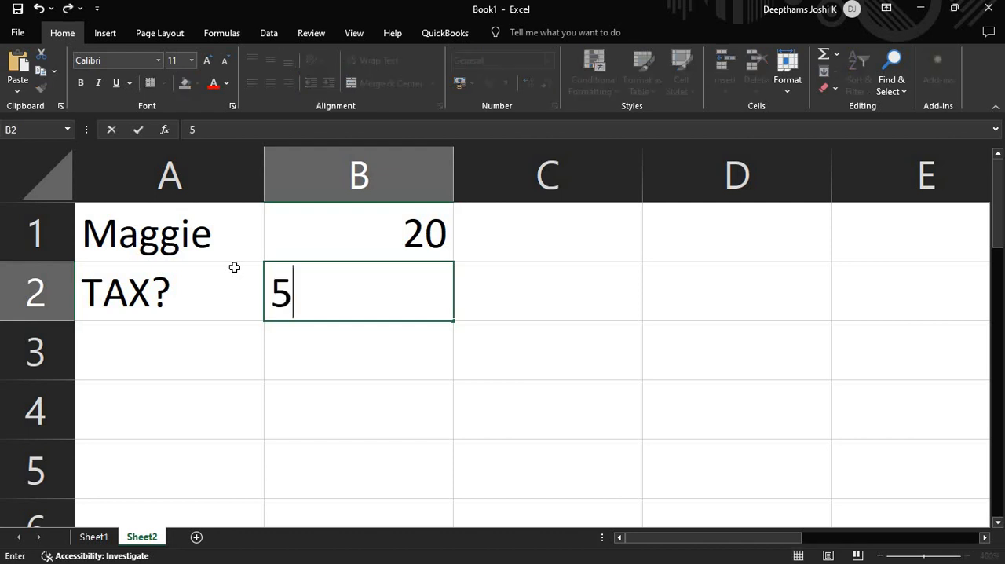
key(Return)
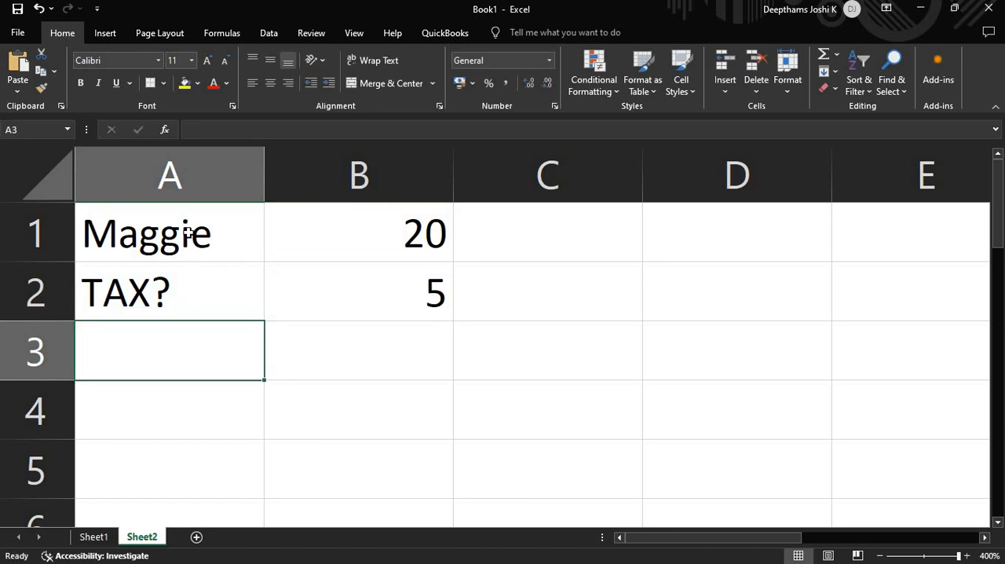
- Total the Maggie price and its tax in cell B3 with AutoSum
click(337, 325)
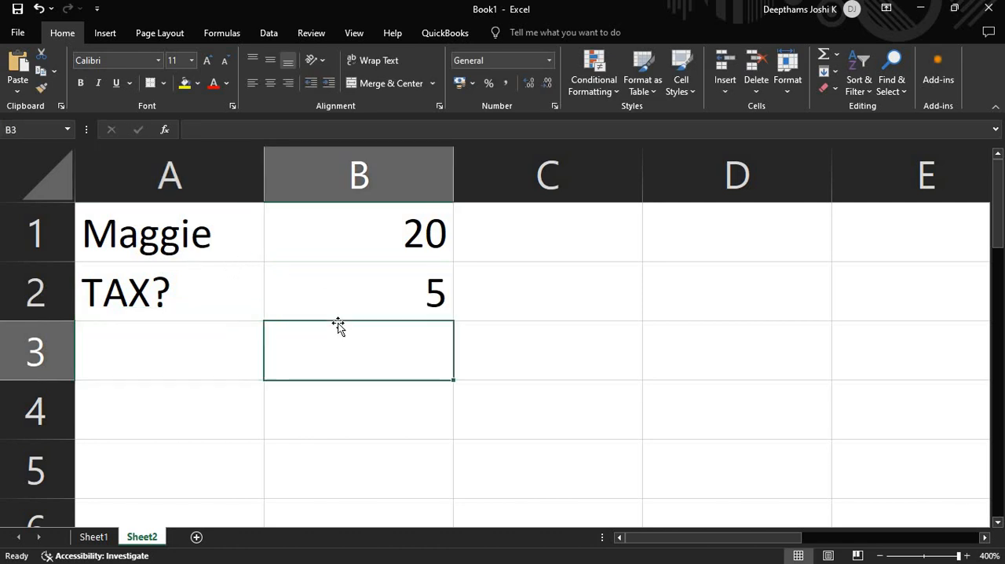
key(alt+equal)
key(Tab)
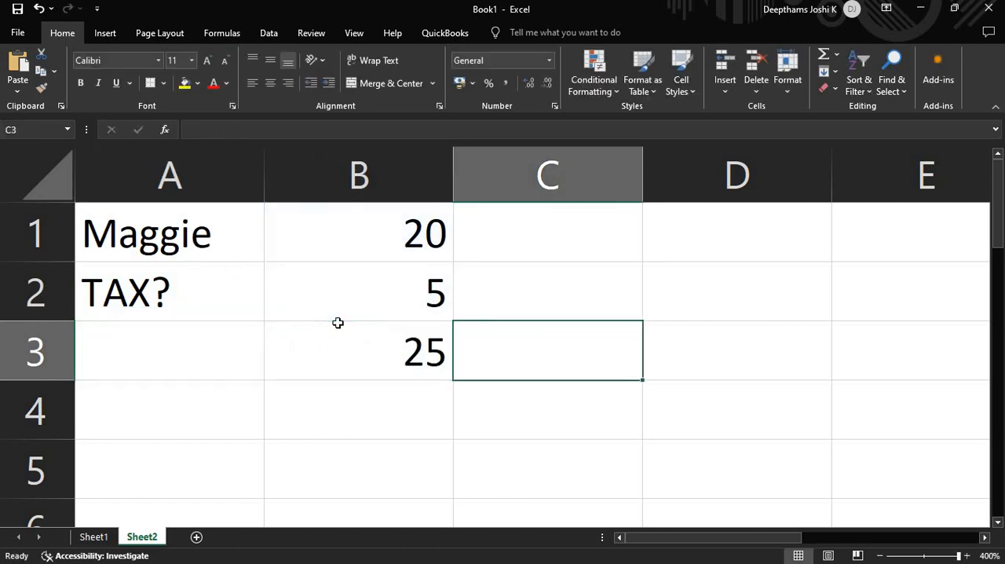
click(384, 245)
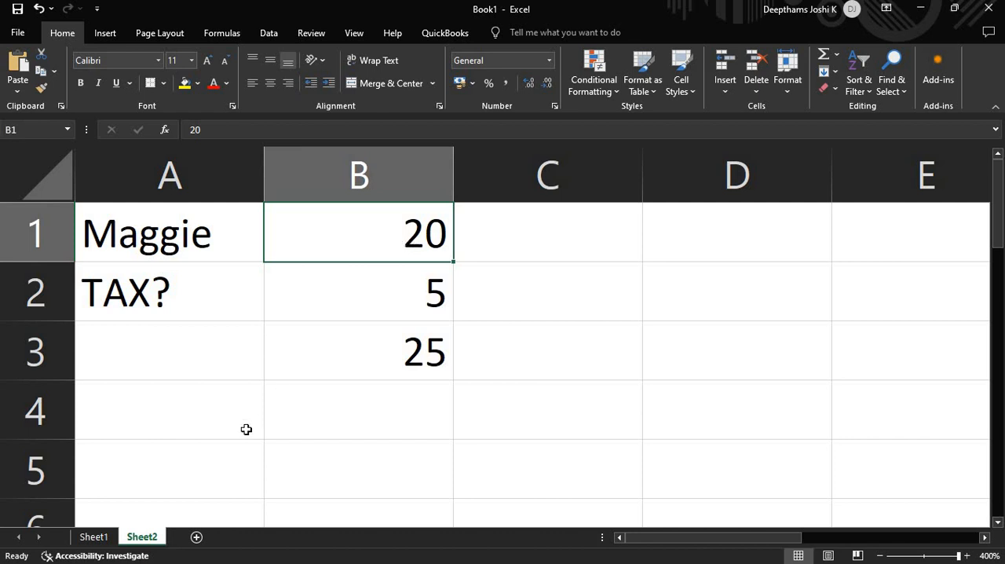
- Switch to the PowerPoint presentation and examine the Rs.2,00,000 amount inclusive of 18% GST in the inter-state services exercise, comparing it with the Excel example
key(alt+Tab)
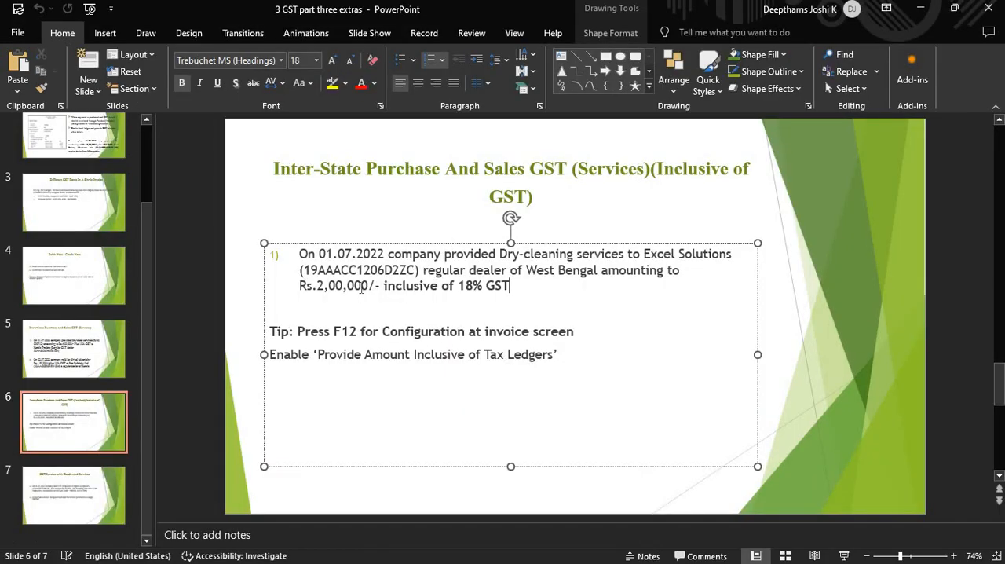
drag(380, 287, 324, 288)
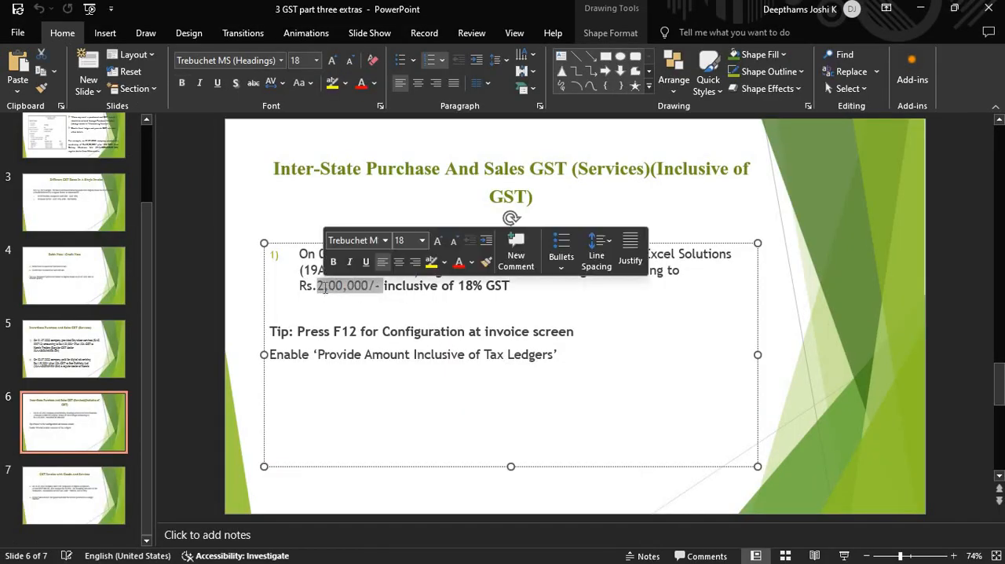
click(324, 288)
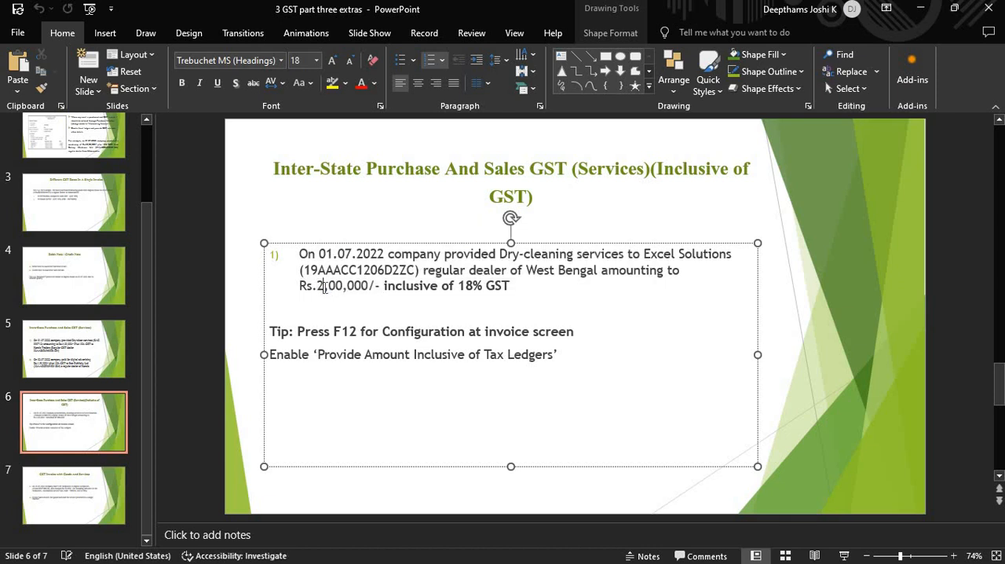
key(alt+Tab)
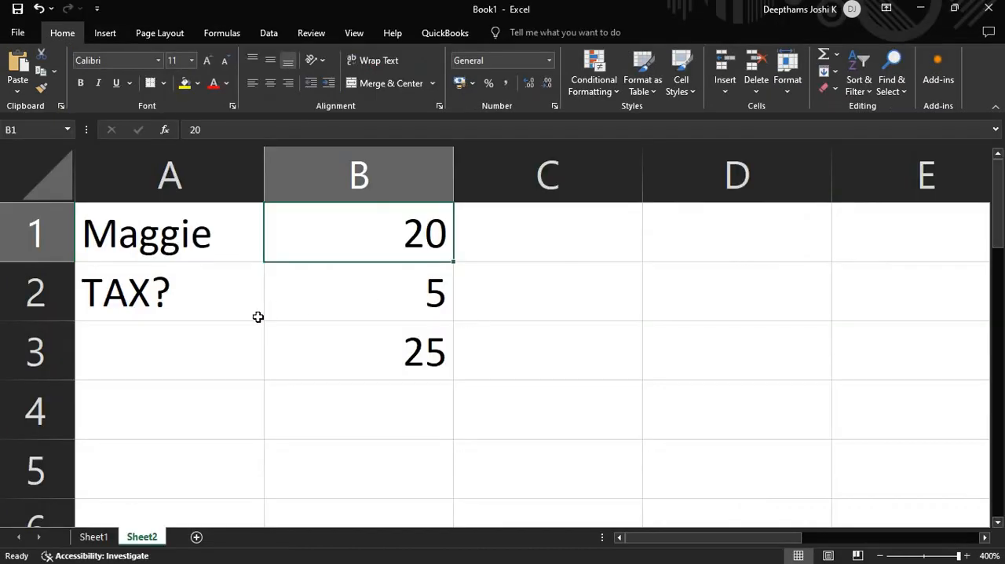
key(alt+Tab)
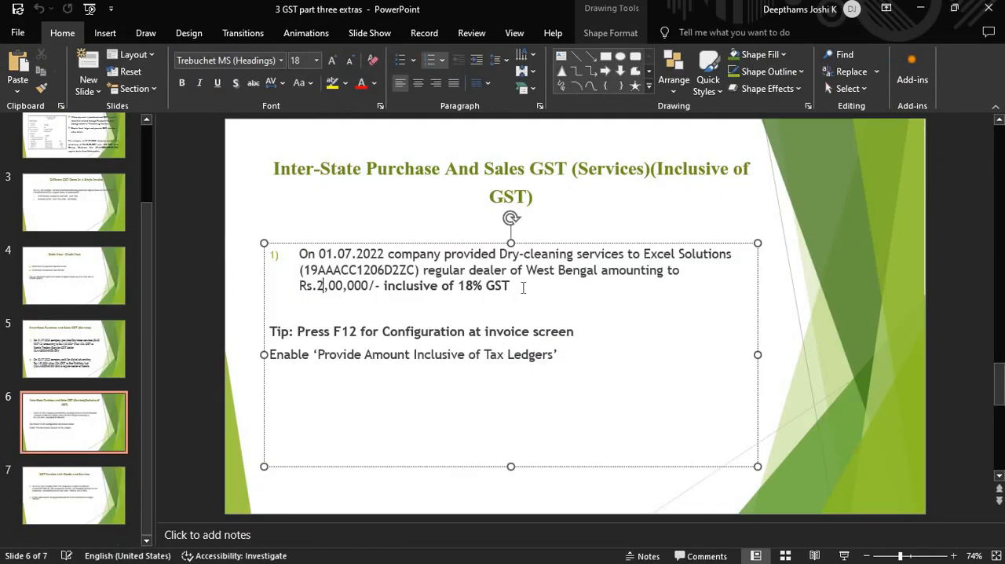
click(523, 287)
click(368, 288)
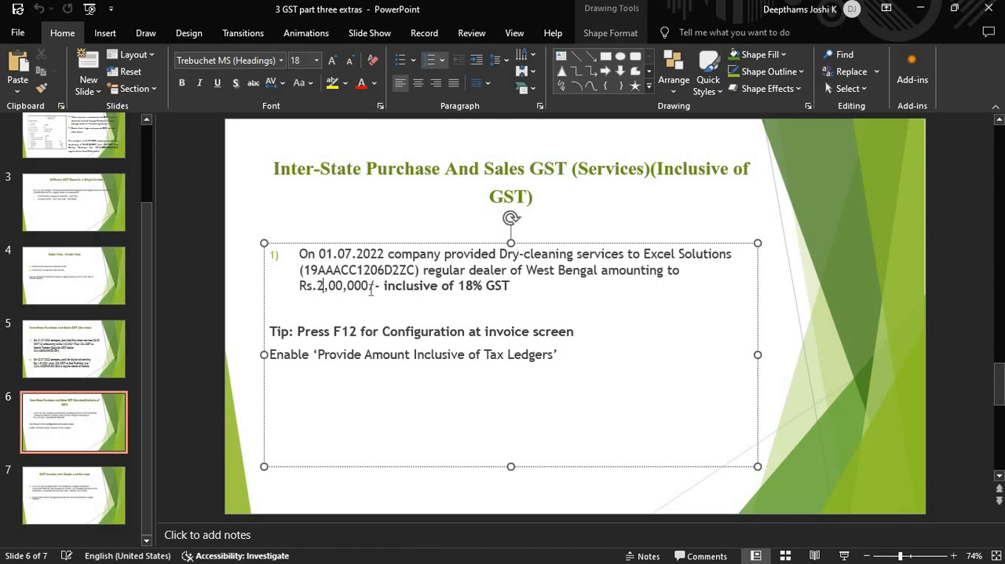
click(527, 290)
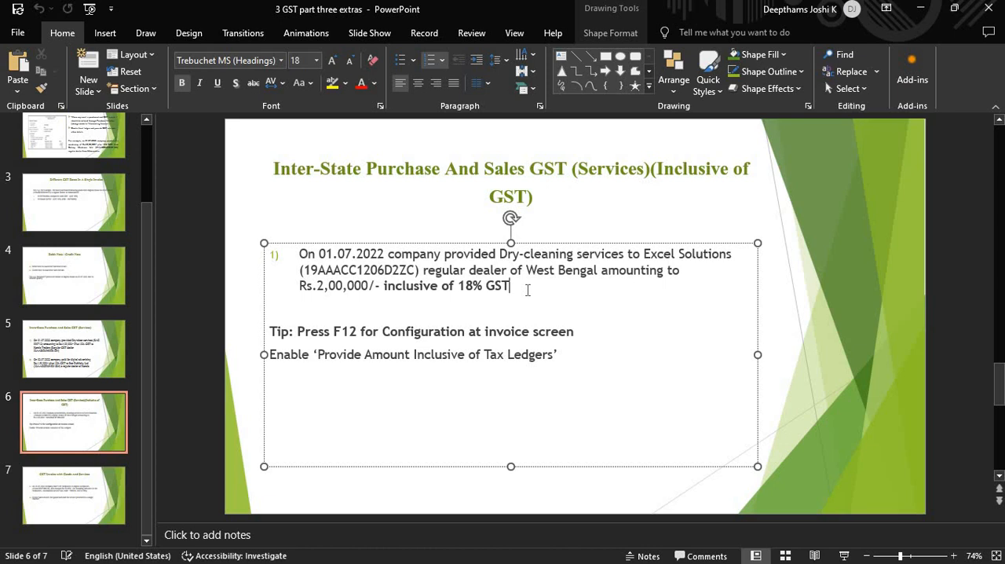
- Switch back to the Excel workbook and add a third worksheet
key(alt+Tab)
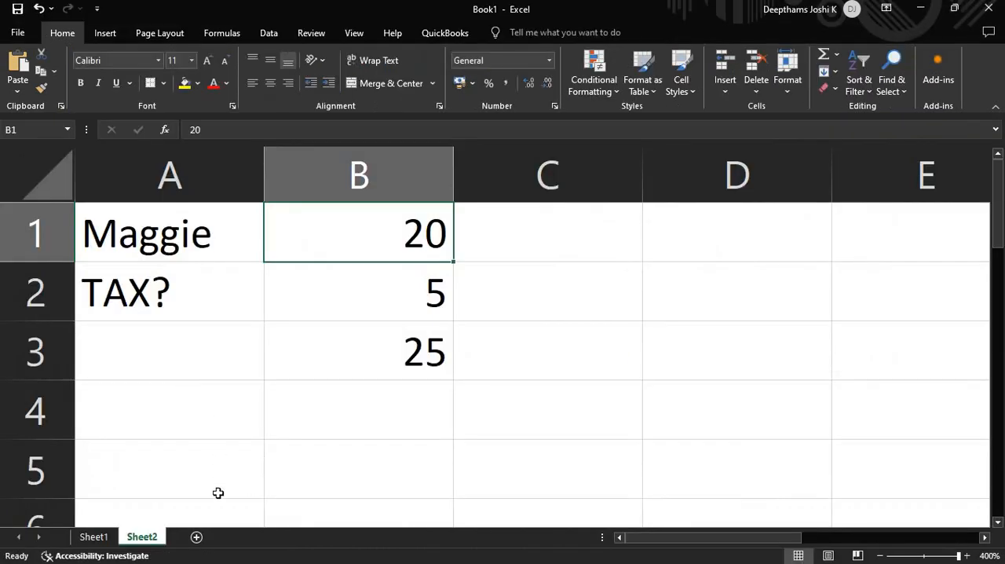
click(196, 536)
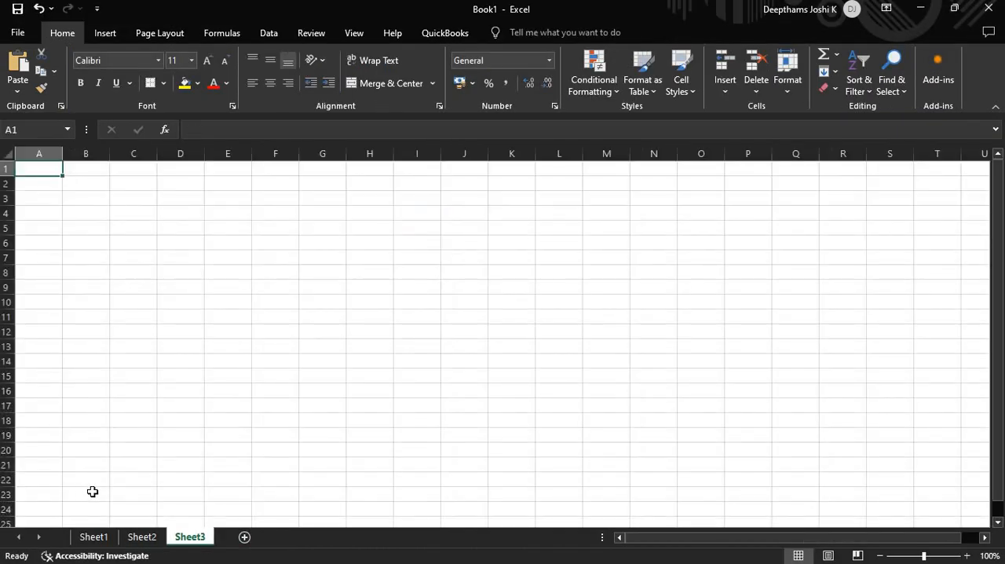
- Clear the GST calculation in cells A2 to D4 of Sheet1, keeping the item rate row
click(94, 537)
click(314, 221)
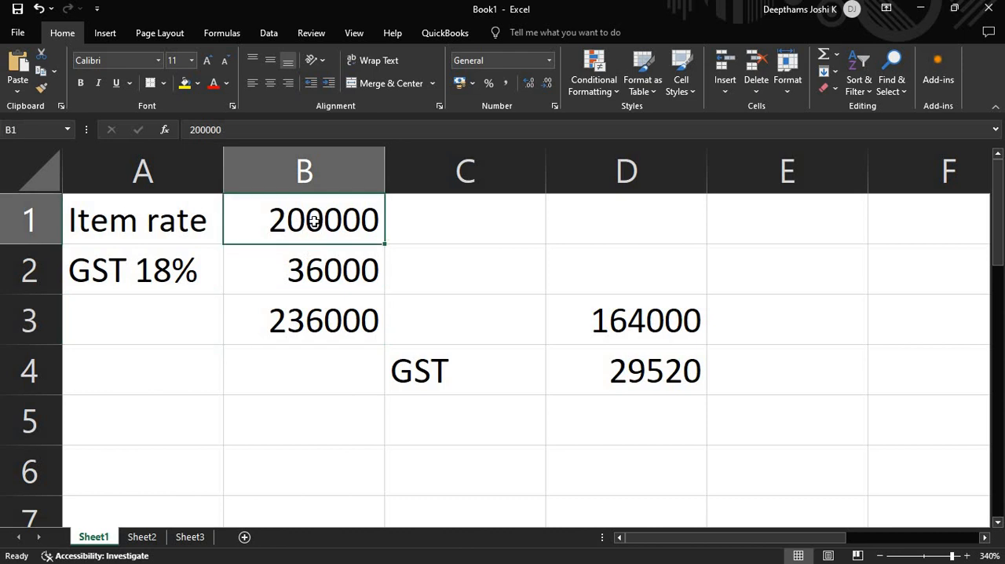
drag(150, 271, 677, 378)
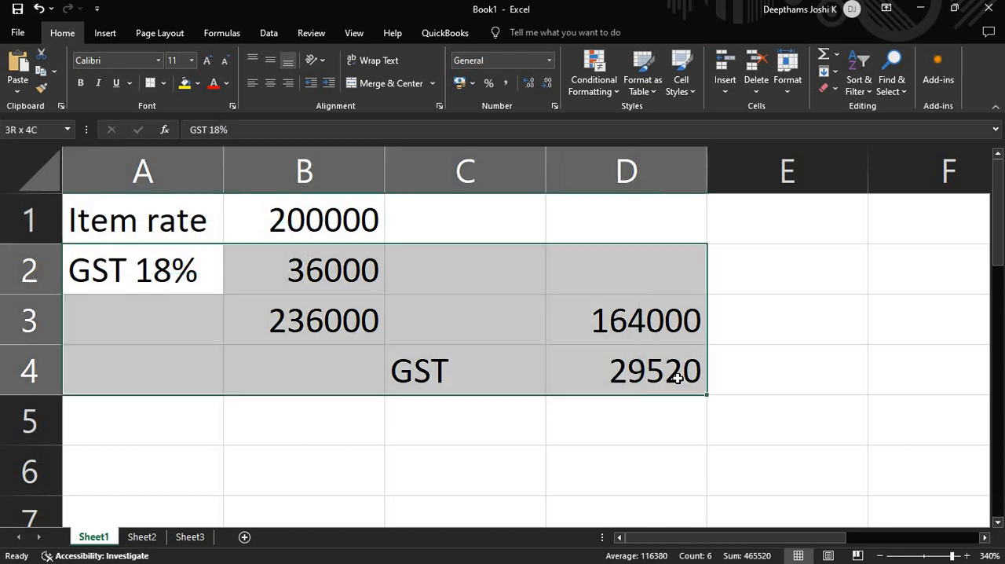
key(Delete)
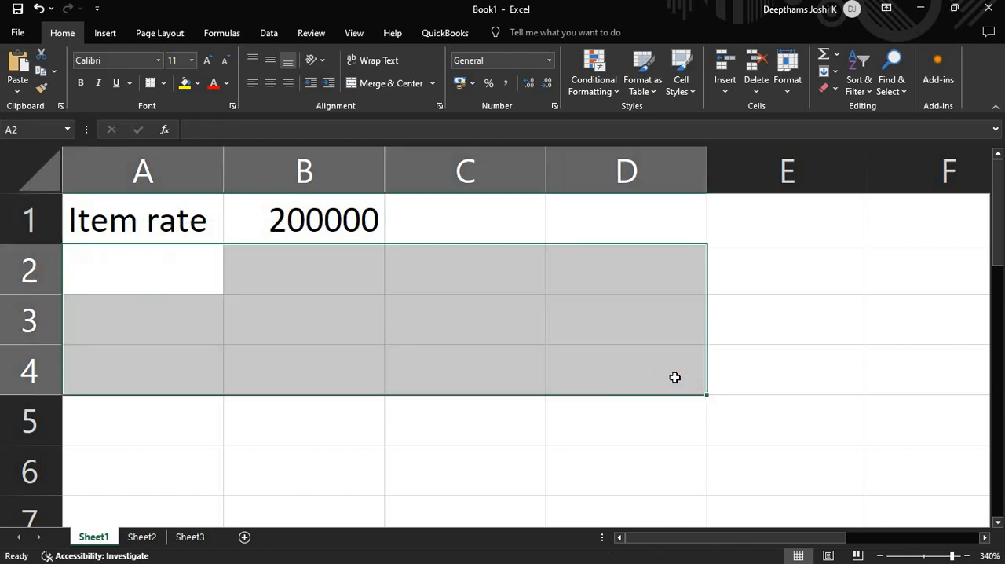
- Enter the arrow => in cell A3 as literal text with a leading apostrophe
click(184, 319)
text(=>)
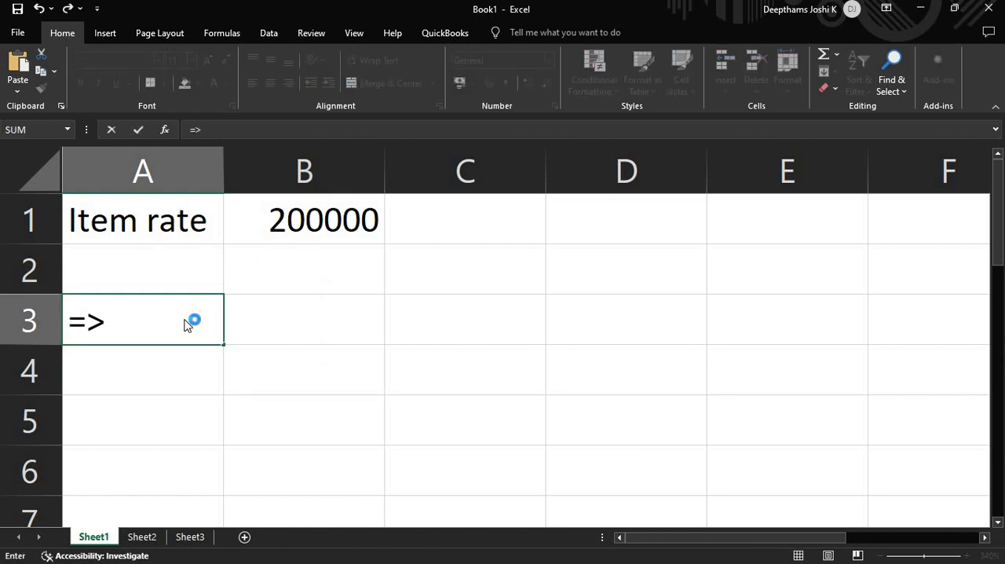
key(Return)
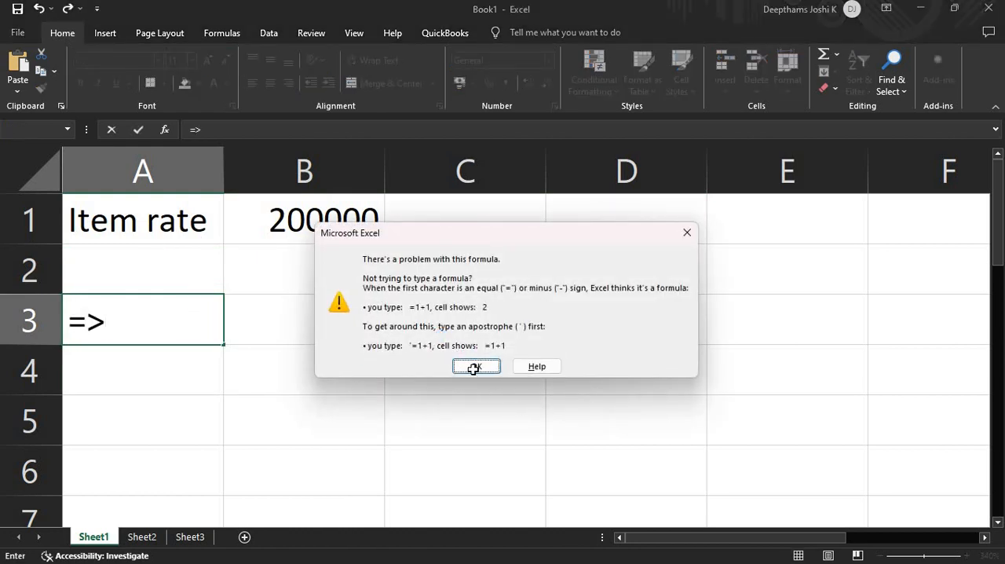
key(Return)
click(69, 322)
text(')
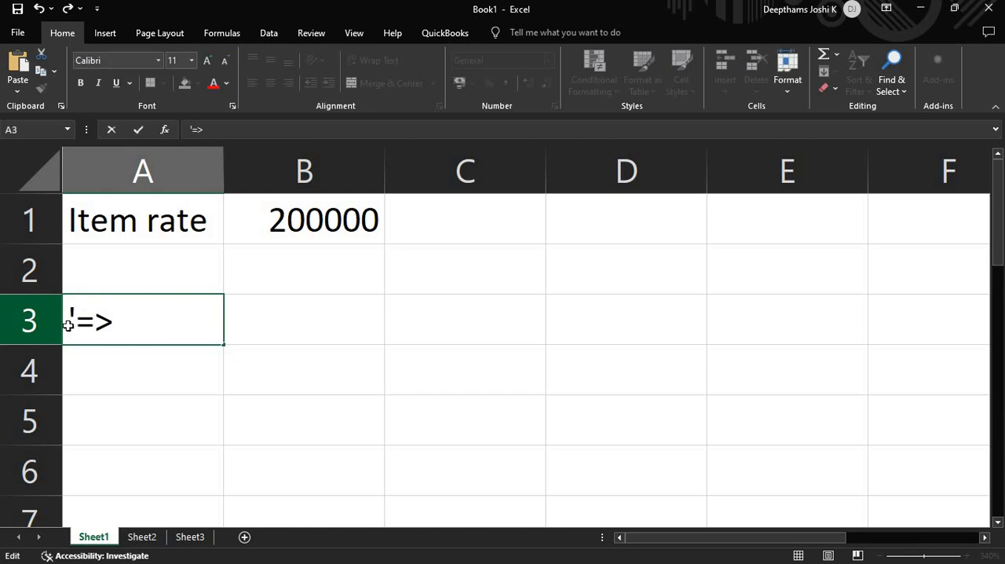
- Enter the note "Assume item Value as 100% and Tax 18%" in cell B3
click(267, 326)
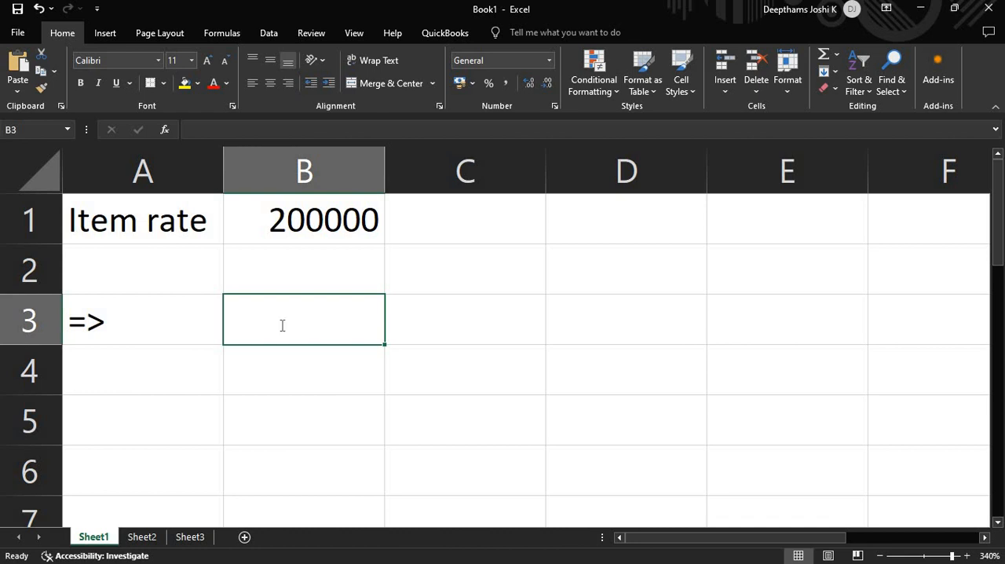
text(Item)
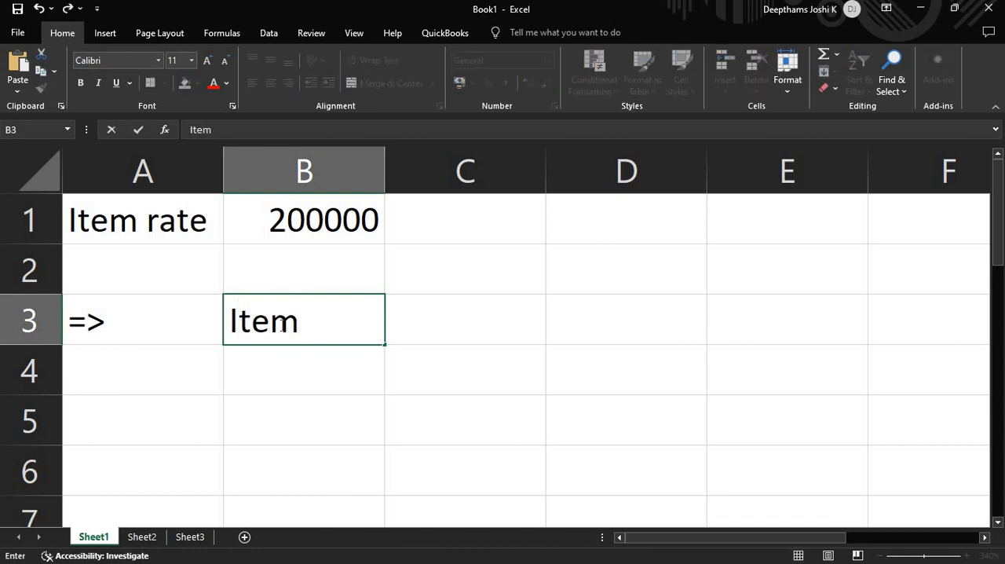
key(BackSpace)
key(BackSpace)
key(BackSpace)
key(BackSpace)
text(Assum)
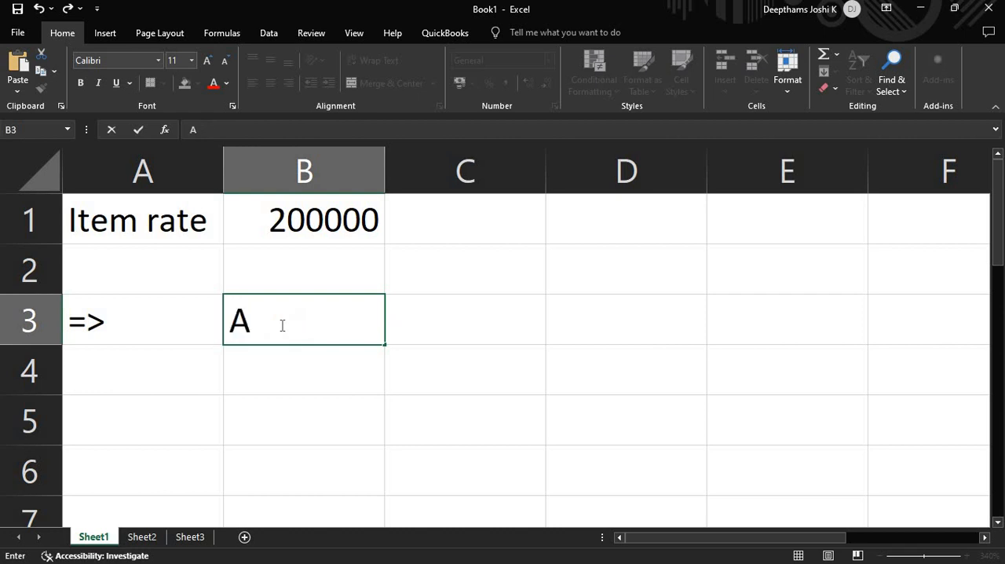
text(item )
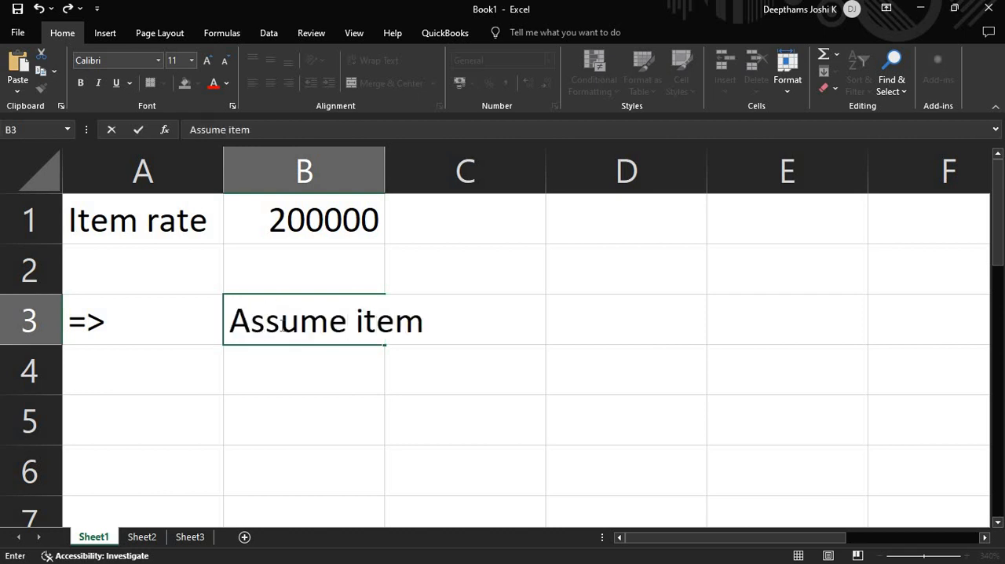
text(Value)
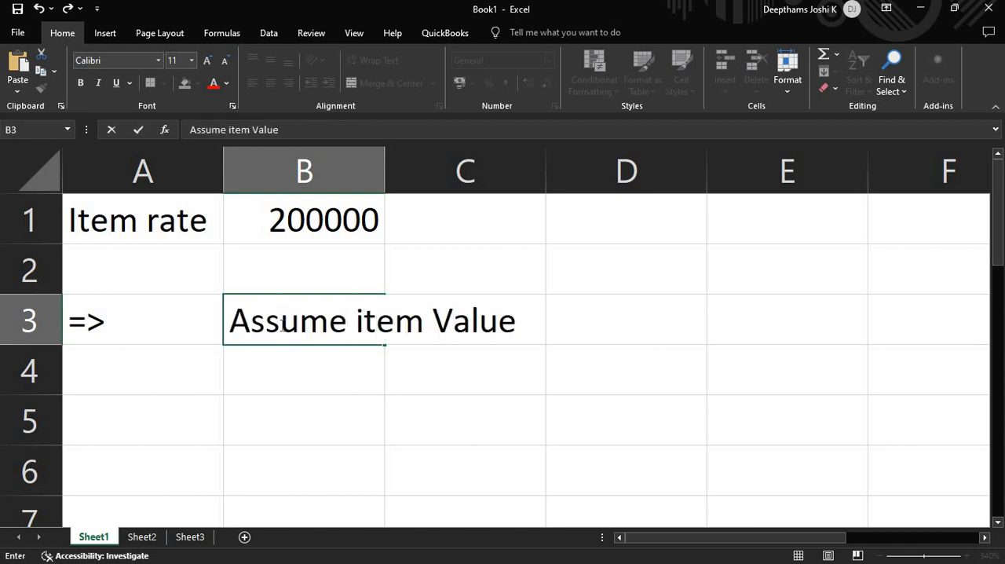
text( as 100)
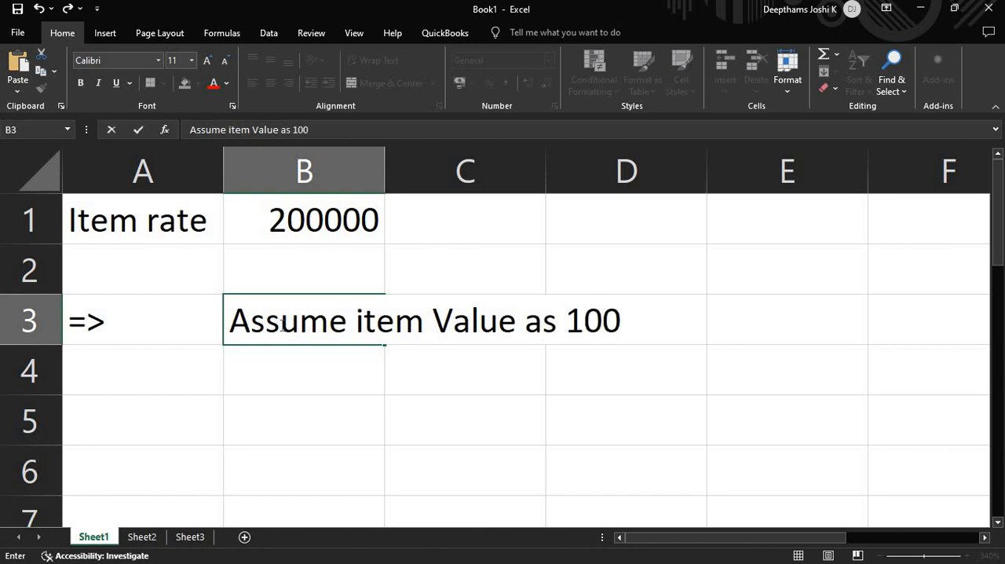
text(% and)
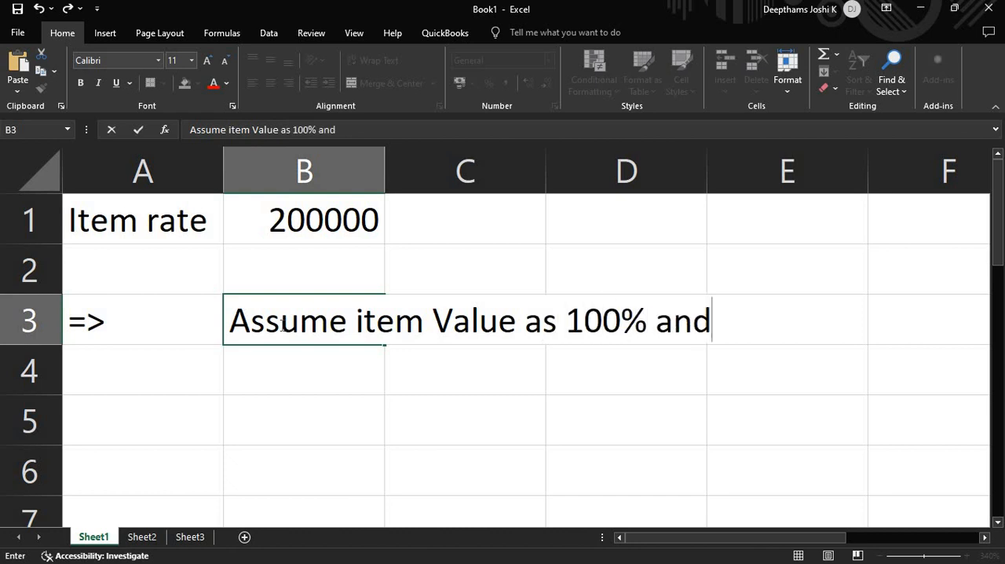
text( Tax)
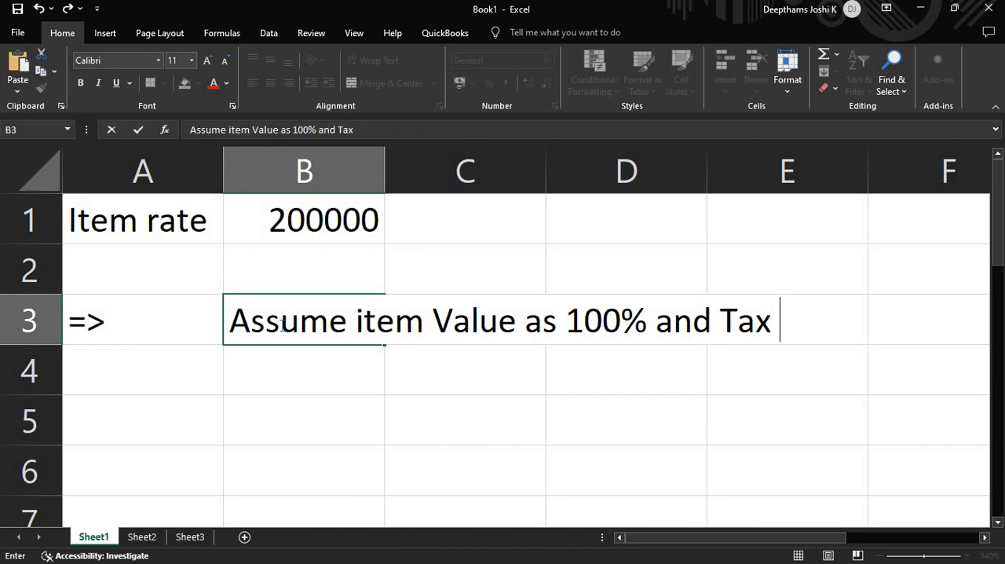
text( 18%)
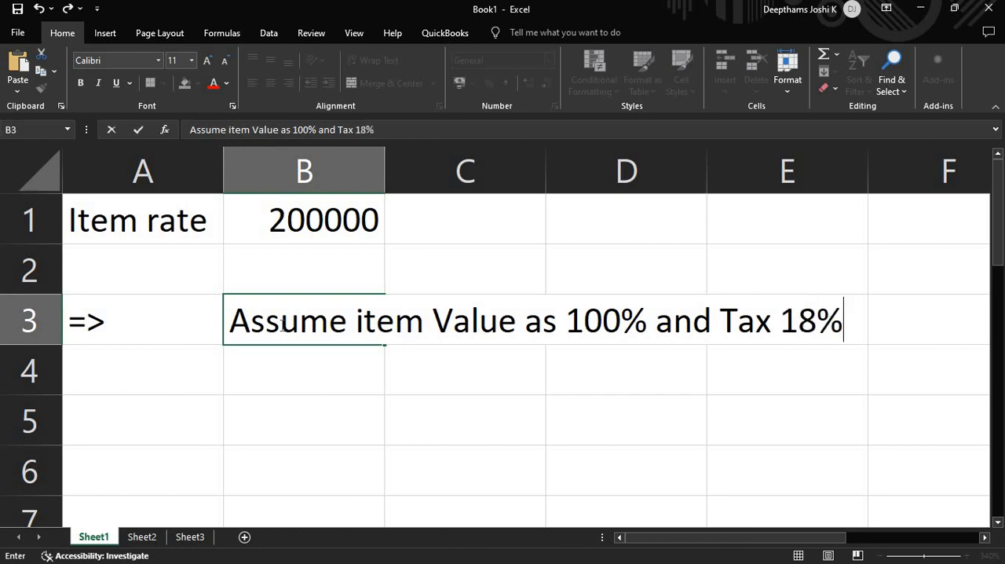
key(Return)
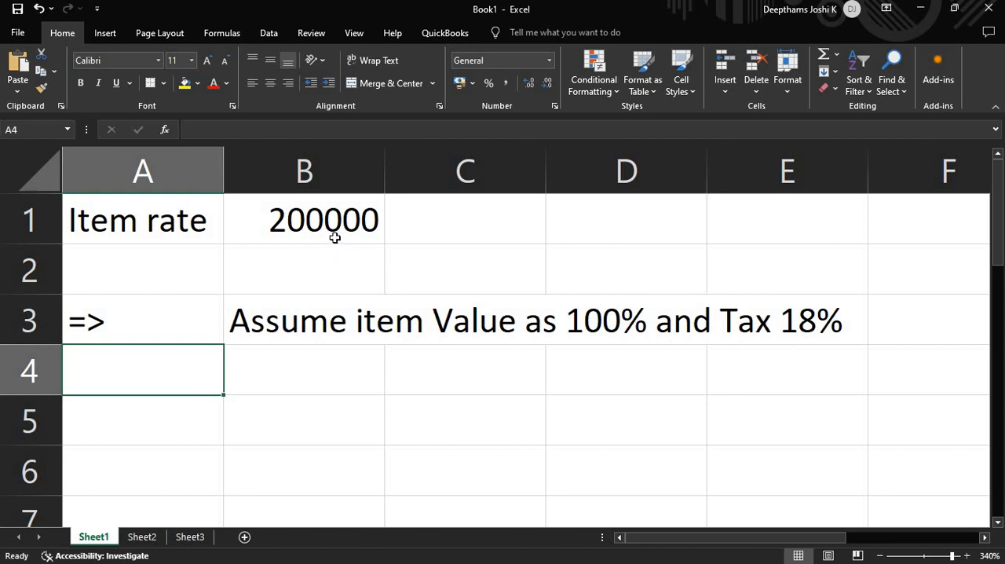
- Switch to the PowerPoint presentation, select the words "18% GST" in the inter-state services exercise to check the rate, and return to the Excel workbook
key(alt+Tab)
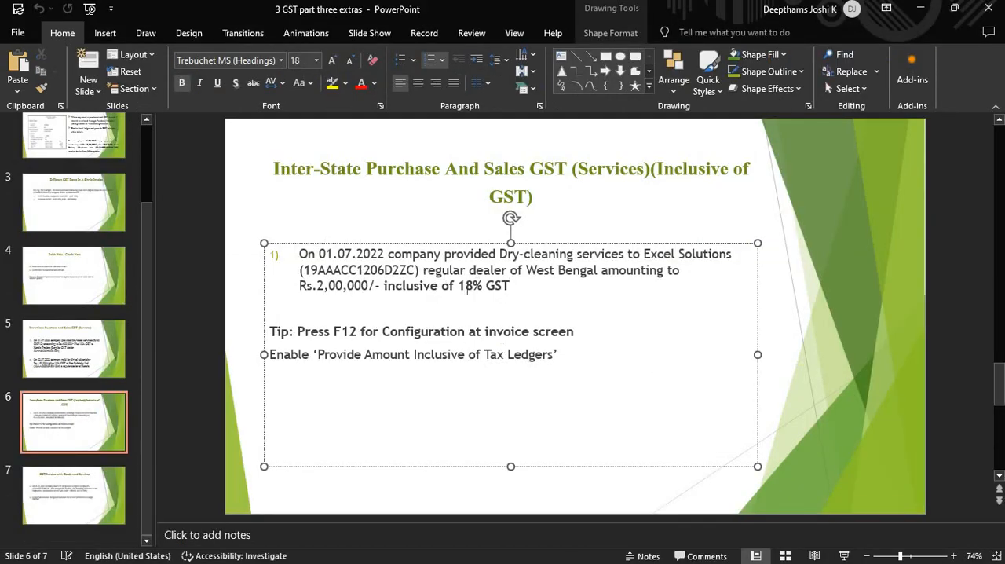
key(ctrl+shift+Left)
key(ctrl+shift+Left)
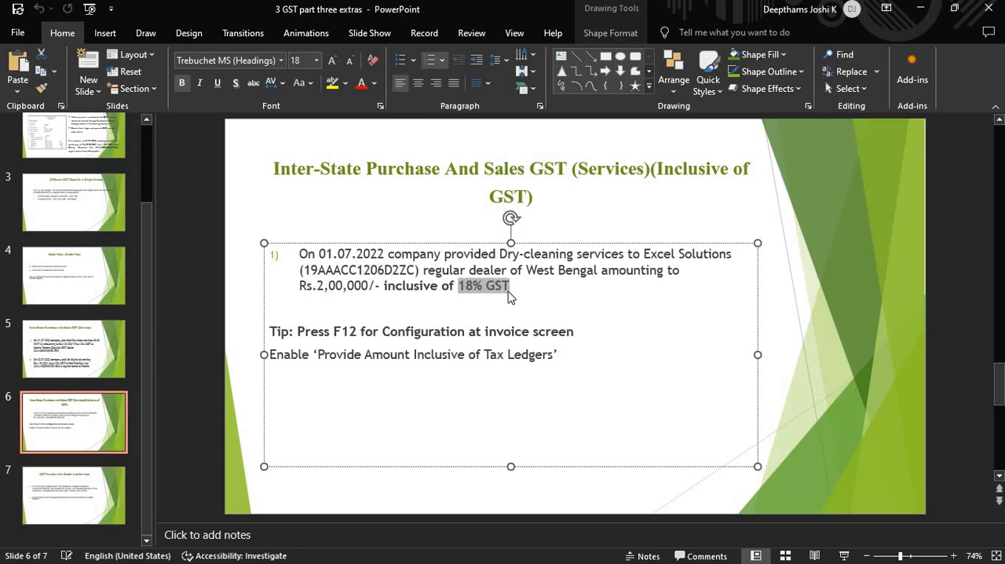
key(alt+Tab)
click(532, 323)
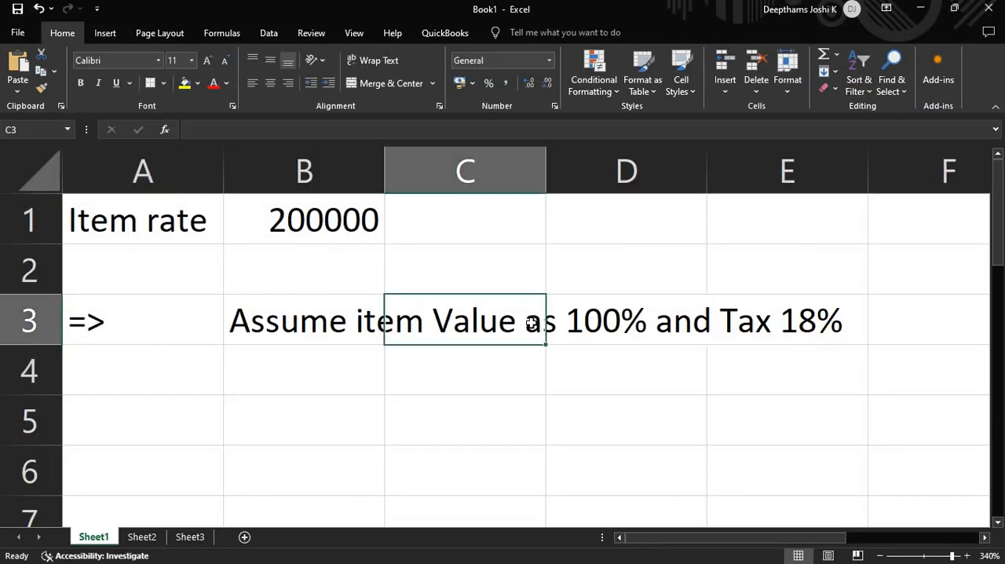
- Enter the arrow => as text in A4 and the note "200000 implies 118%" in B4
click(481, 376)
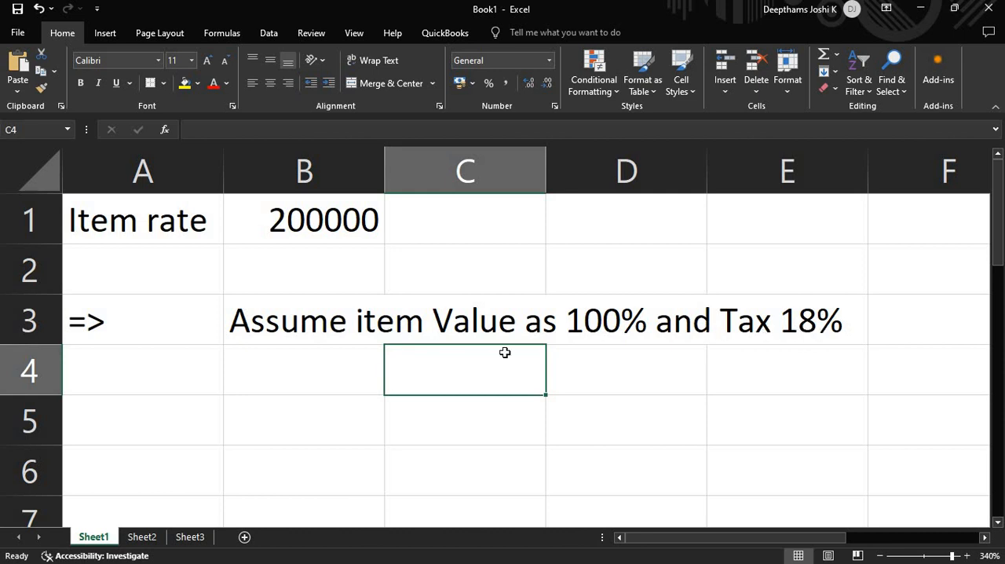
key(Left)
key(Left)
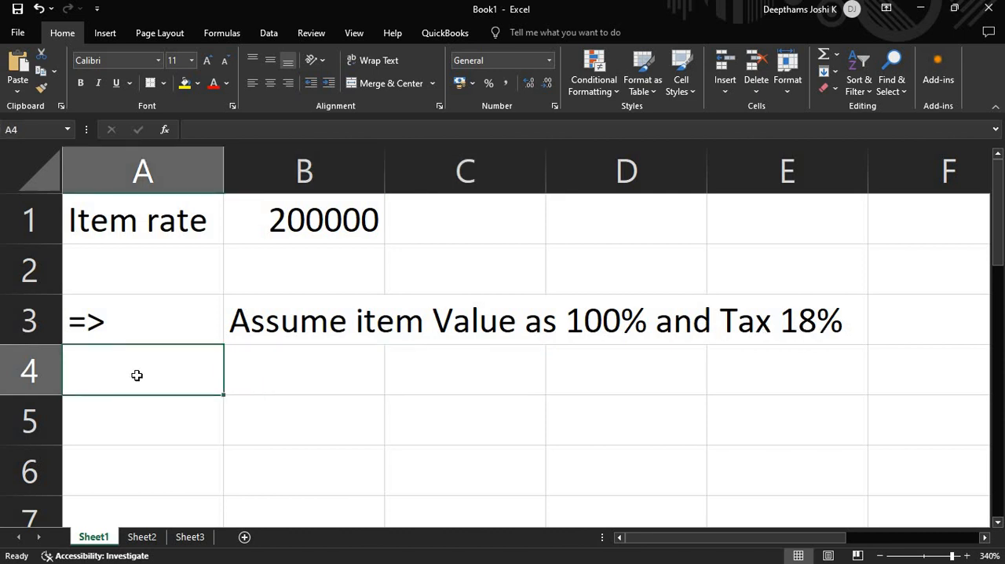
text(')
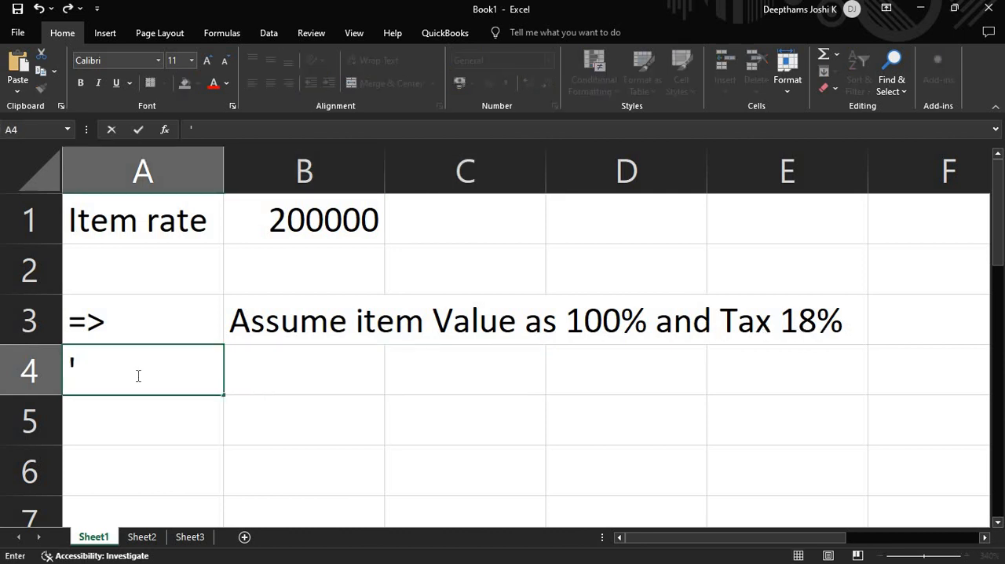
text(=>)
key(Tab)
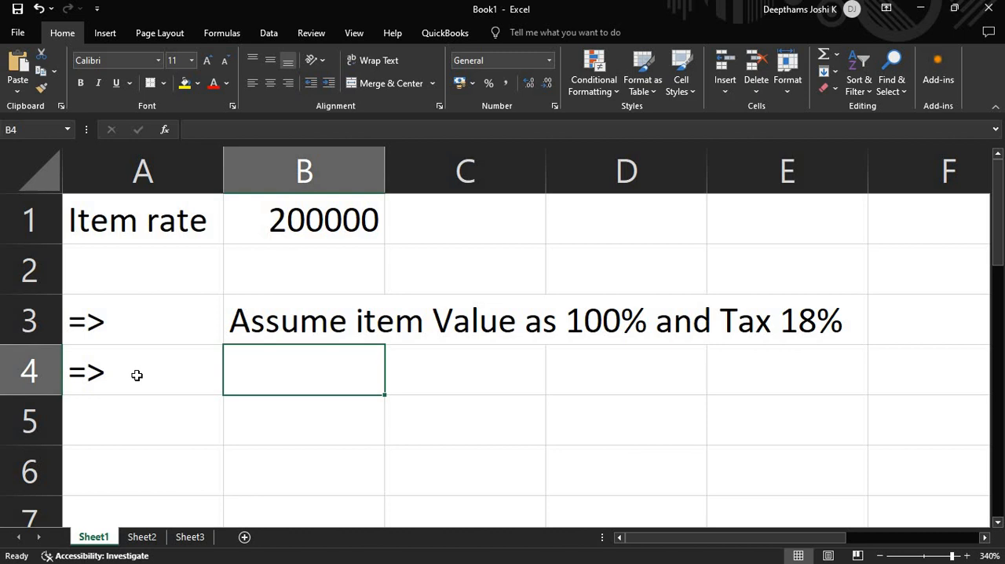
text(20000)
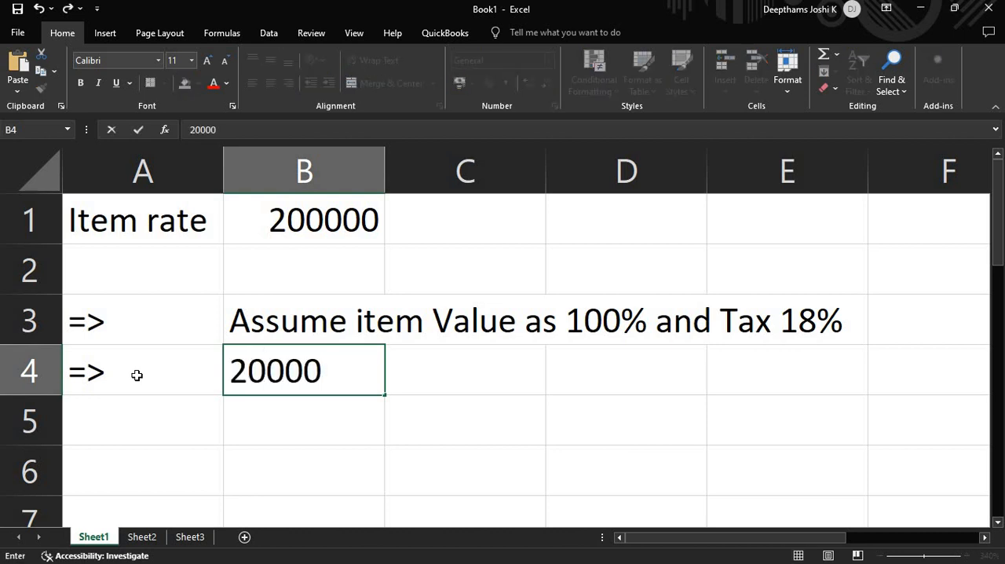
text(0 imp)
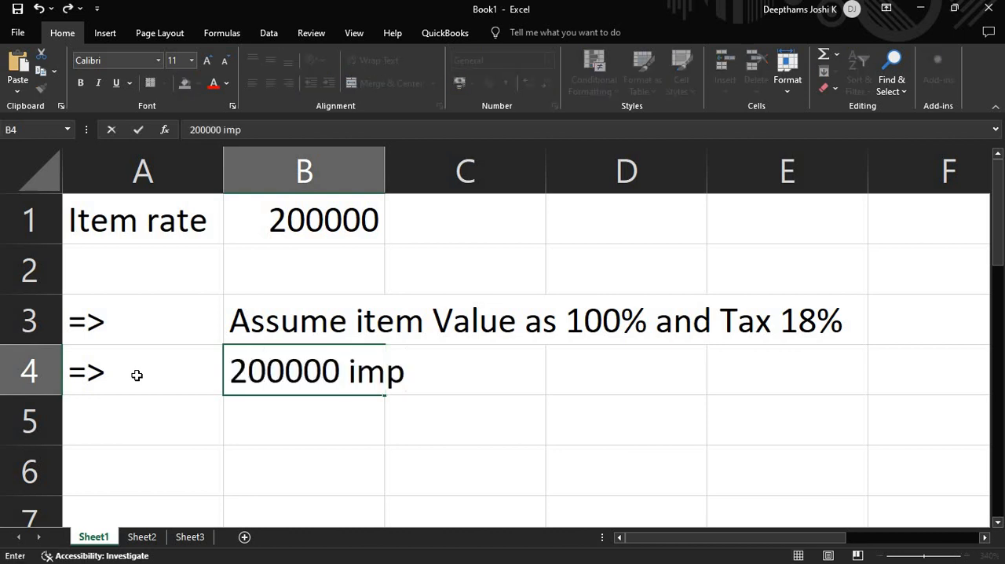
text(lies 1)
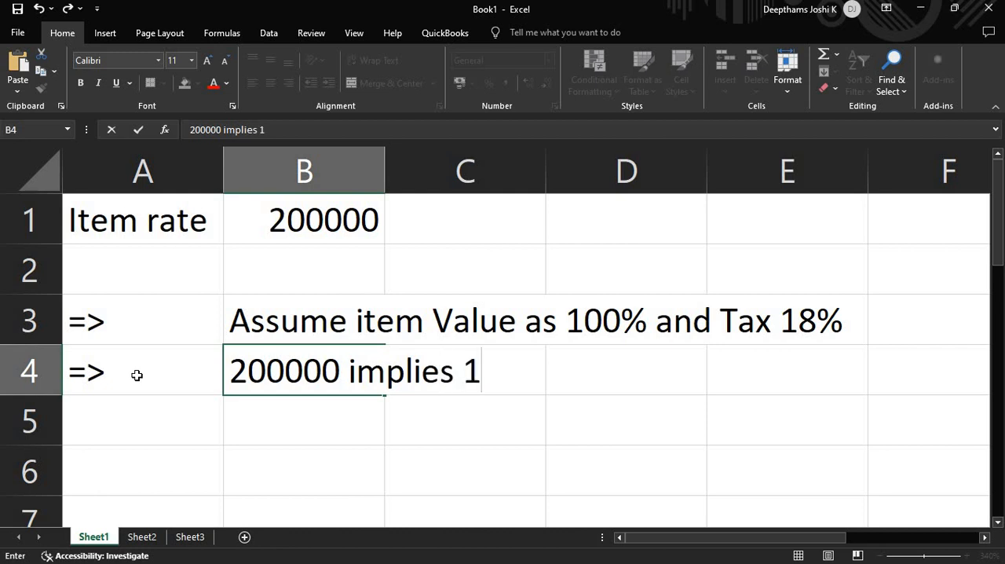
text(18%)
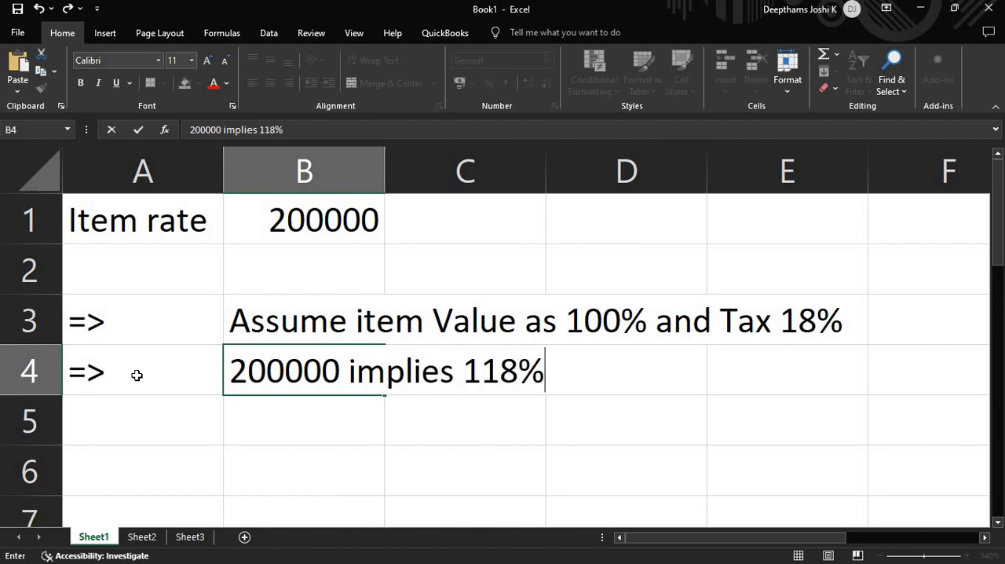
key(Return)
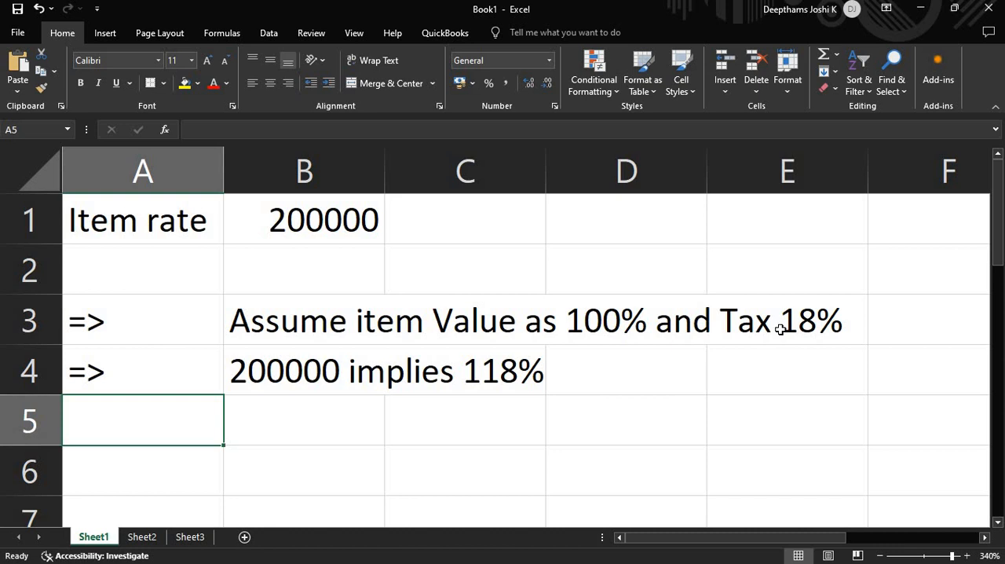
- Enter the arrow => as literal text with a leading apostrophe in cell A5
click(315, 231)
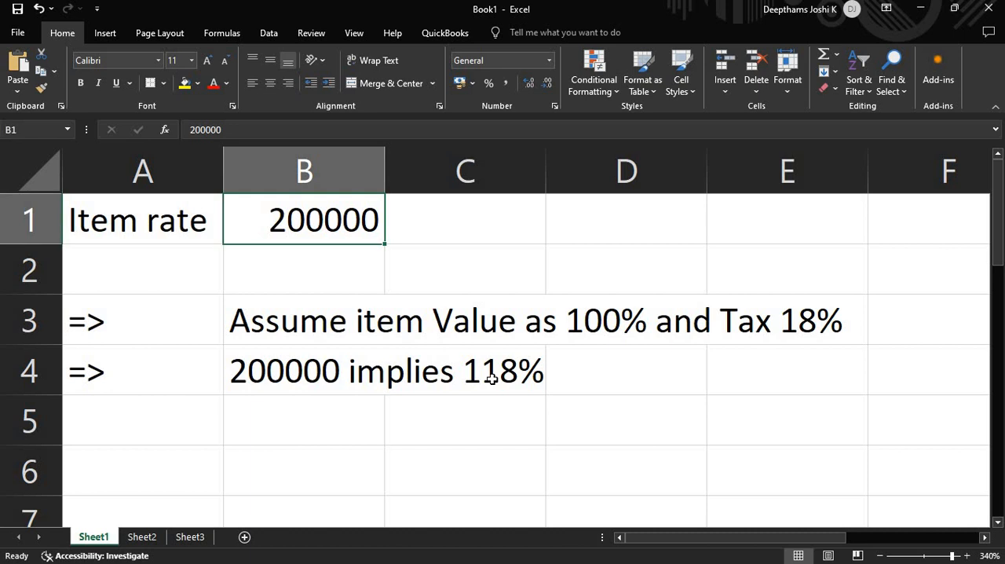
click(143, 424)
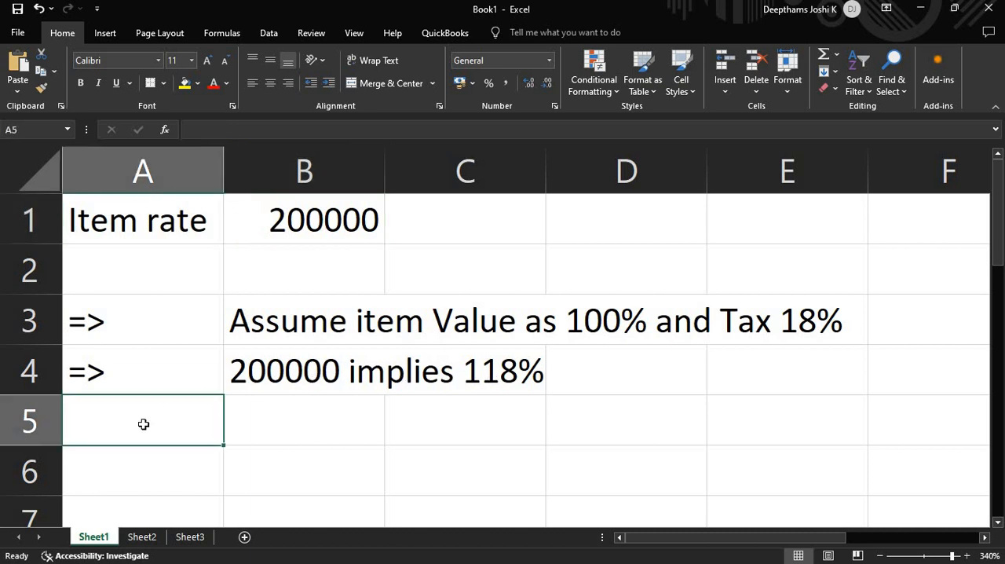
text(')
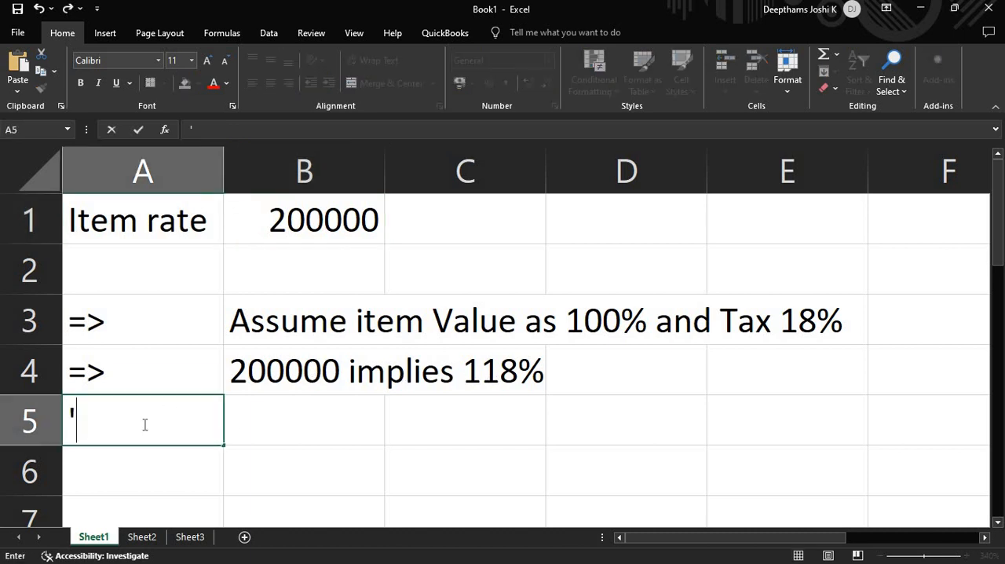
text(=>)
key(Tab)
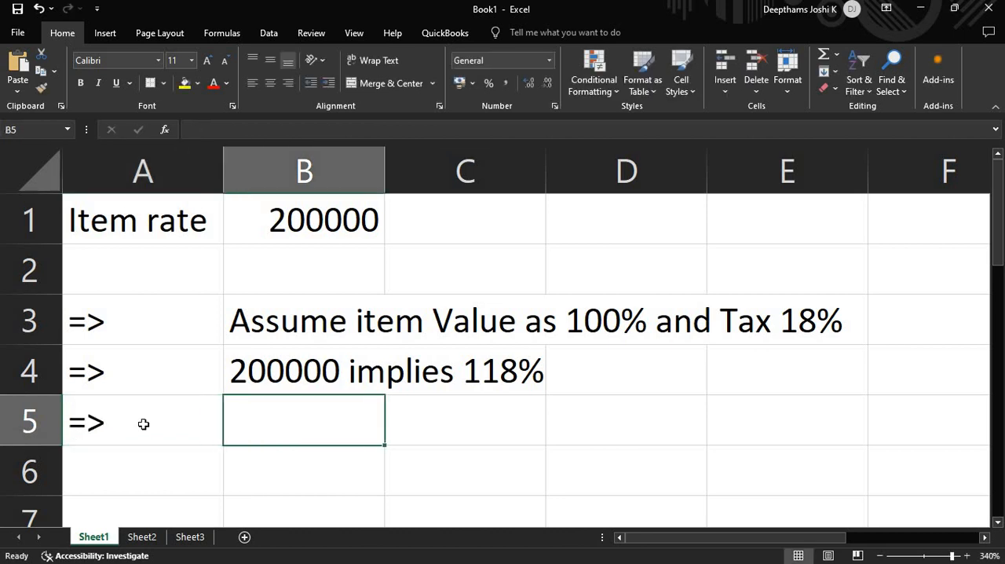
- Enter the note "Item value will be 200000*100/118" in cell B5
text(Ite)
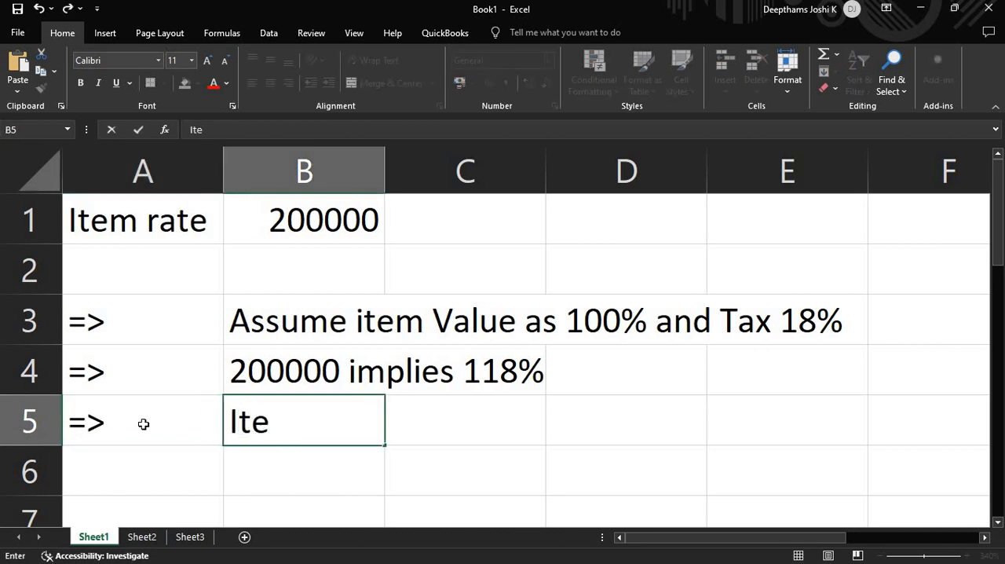
text(m value)
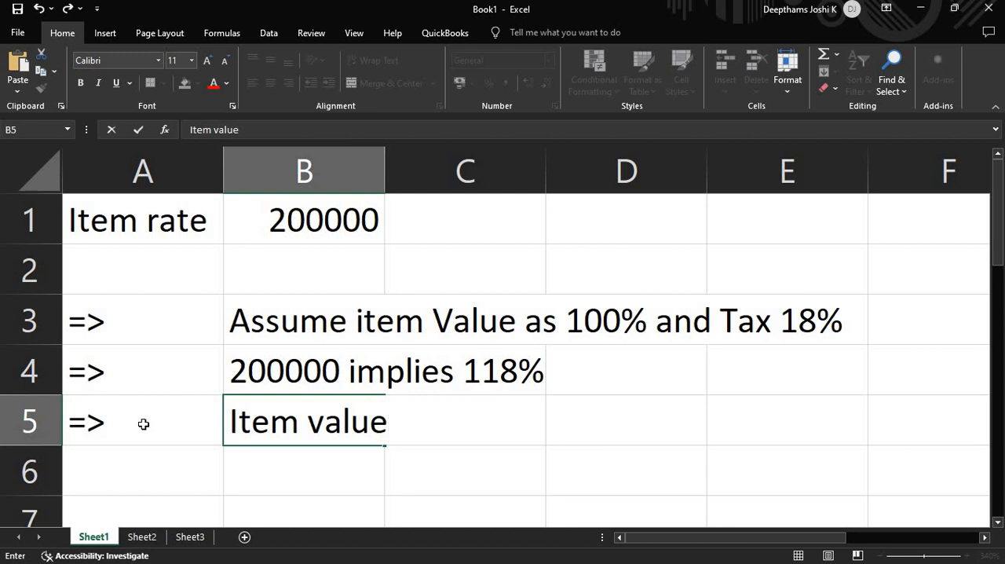
text( will be)
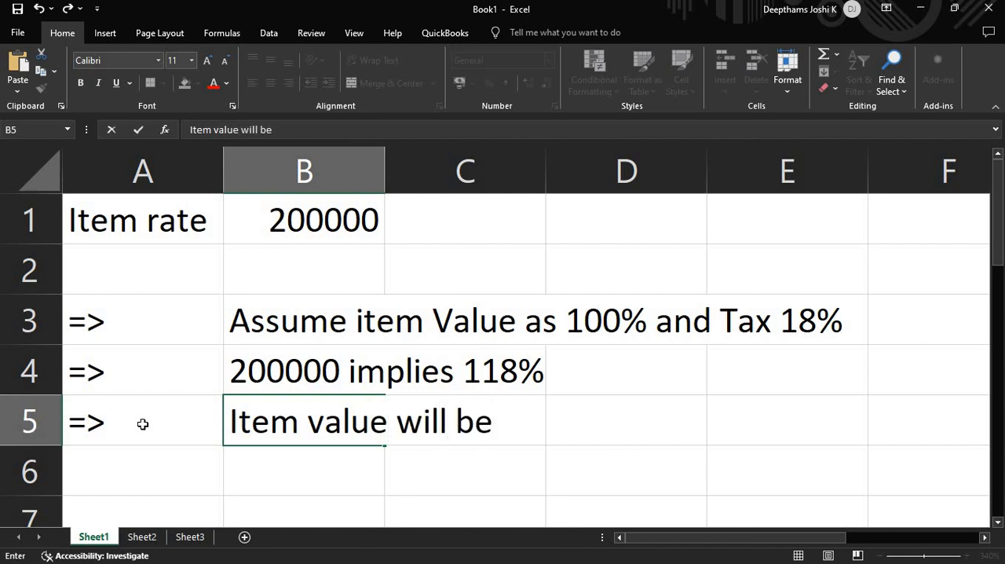
text( 200000)
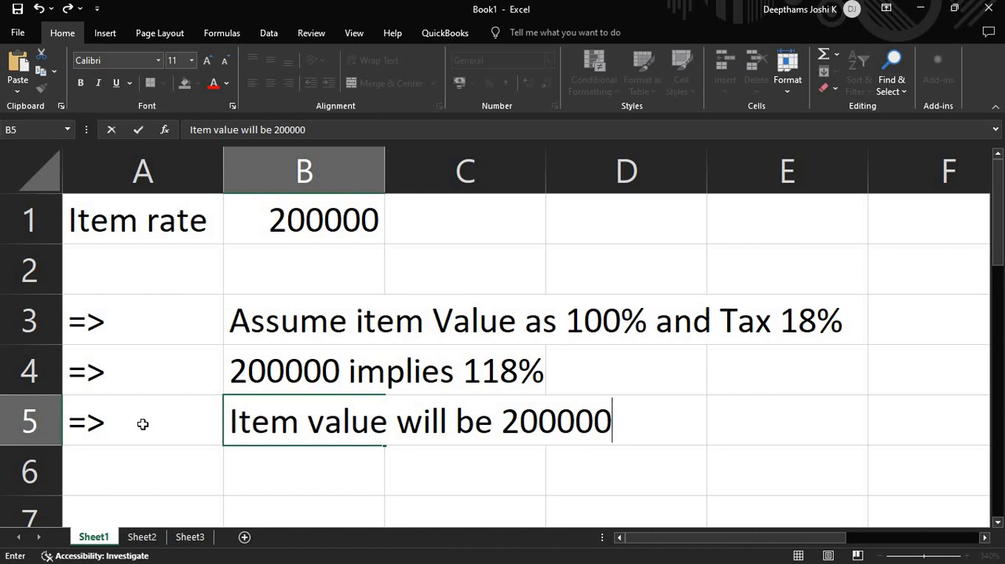
text(*100)
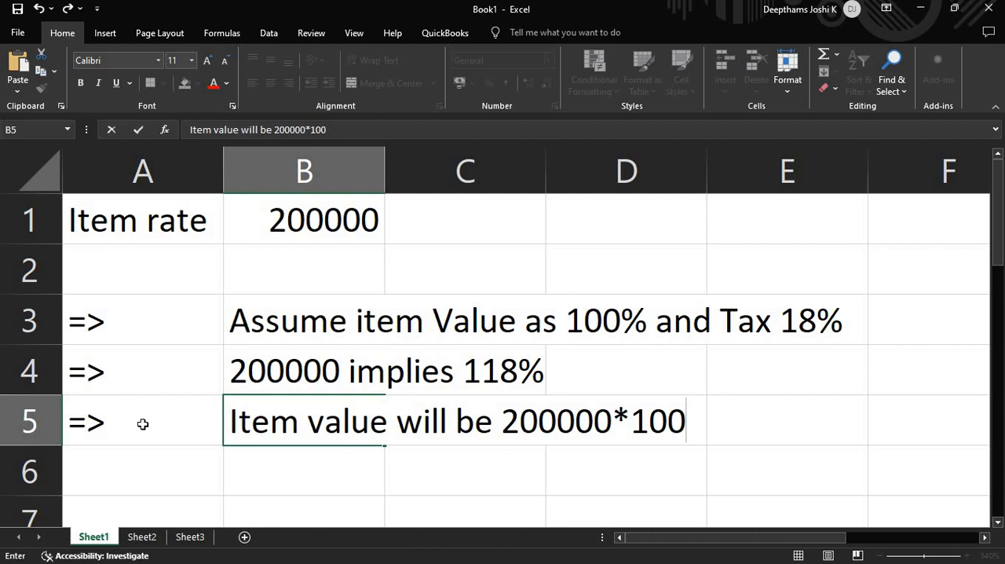
text(/118)
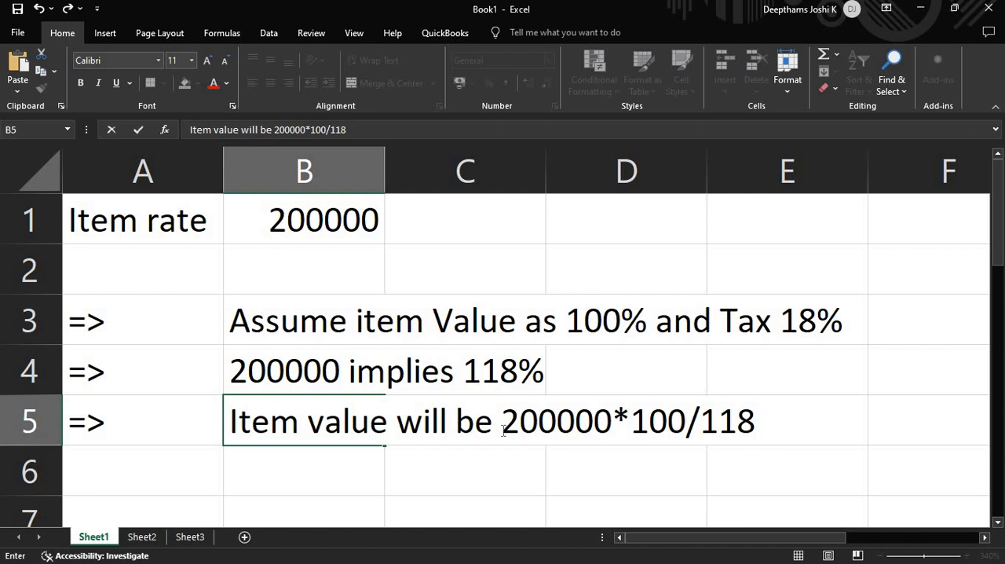
drag(504, 430, 615, 430)
click(654, 431)
drag(647, 431, 691, 431)
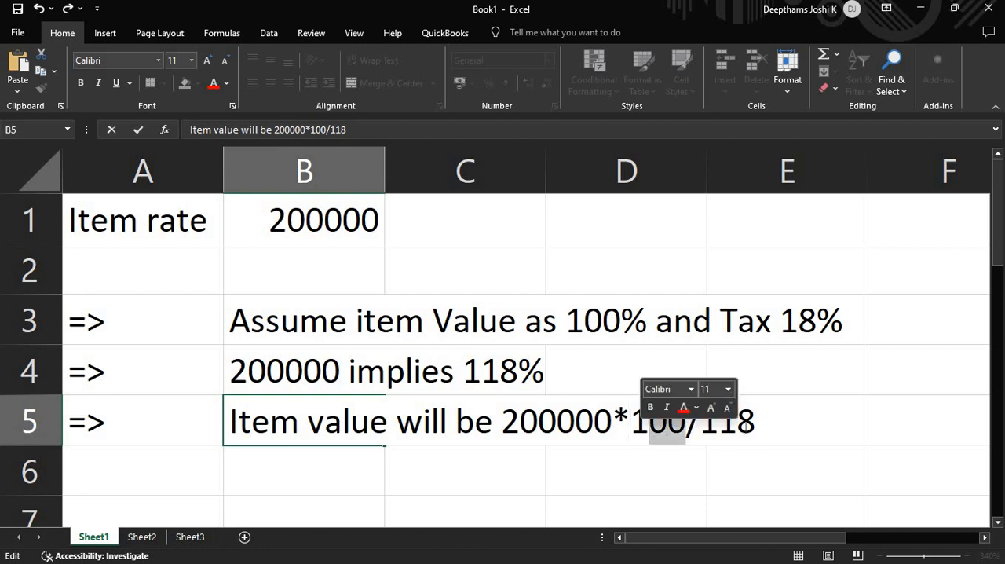
click(757, 426)
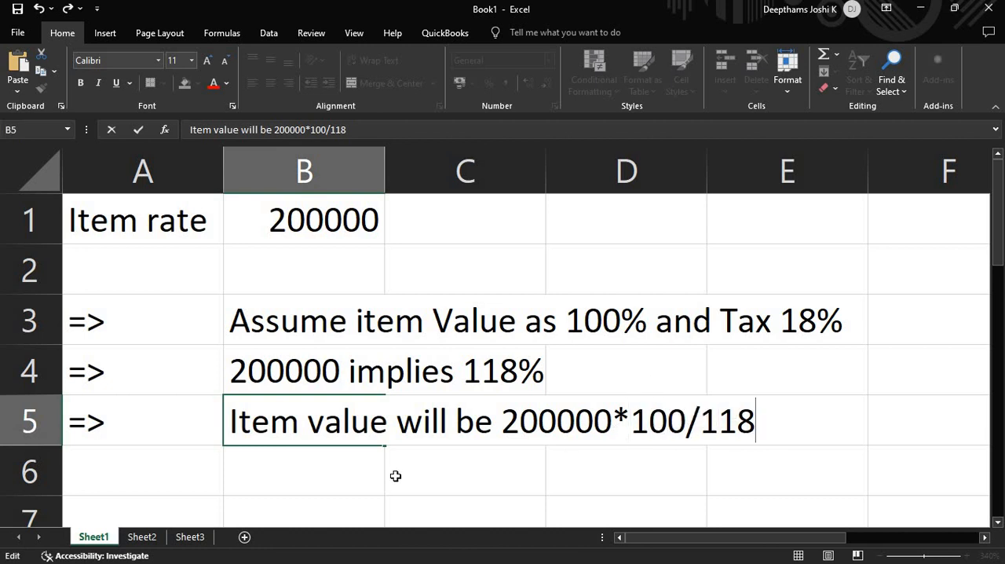
key(Return)
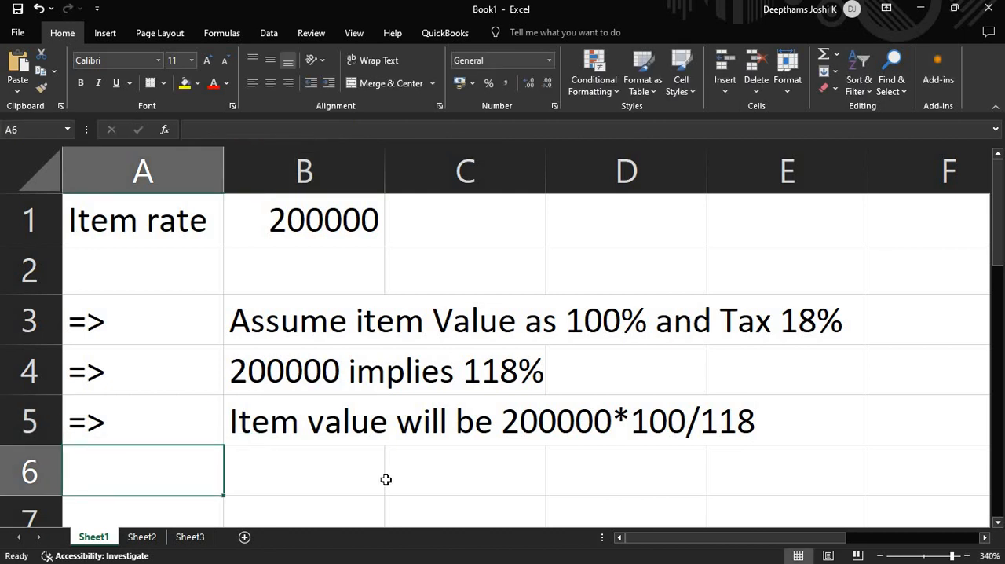
- Calculate the item value in cell B6 with the formula =200000*100/118
click(336, 476)
text(=)
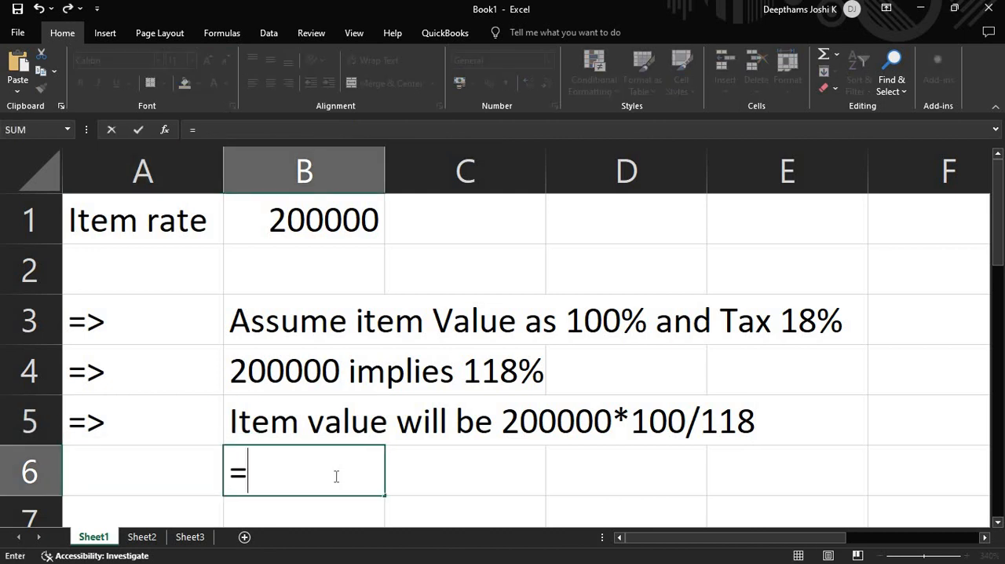
text(200000)
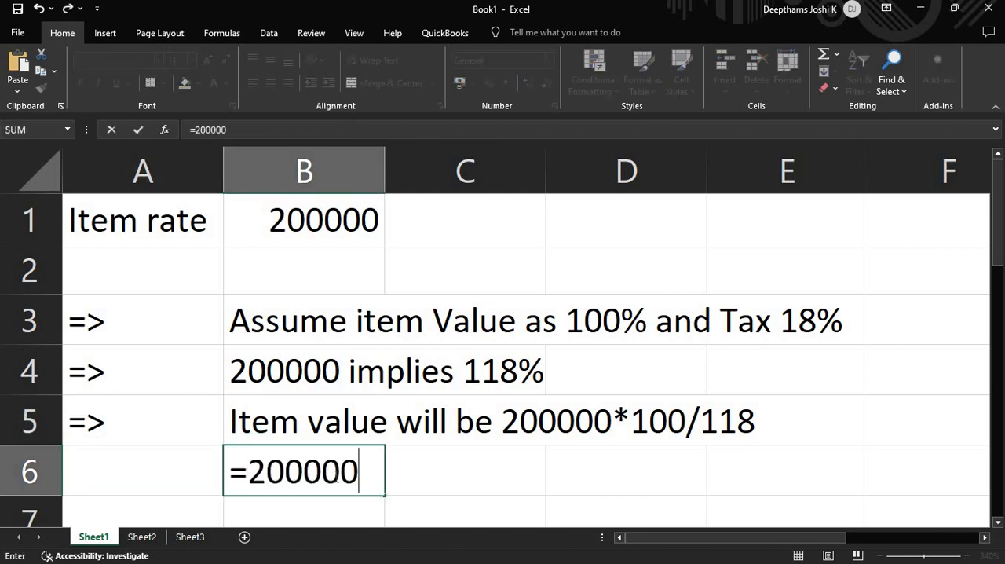
text(*100/118)
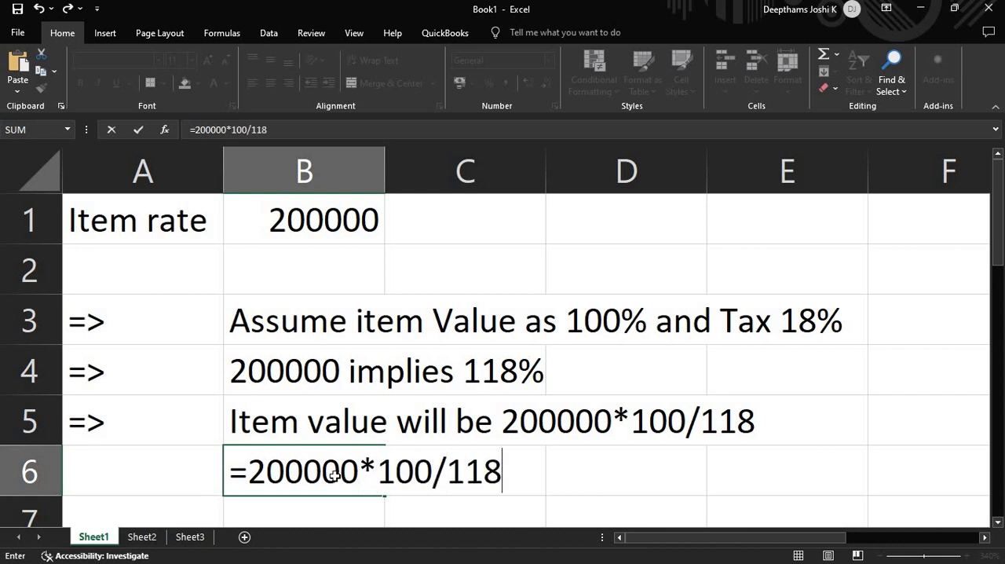
key(Return)
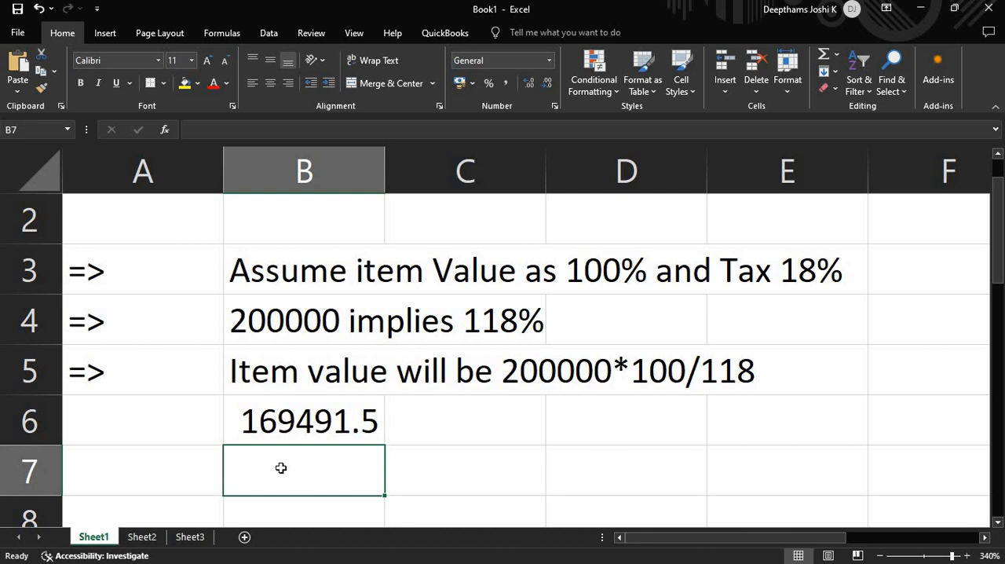
- Label cell A6 "Item value" and widen column A so the whole label fits
click(146, 440)
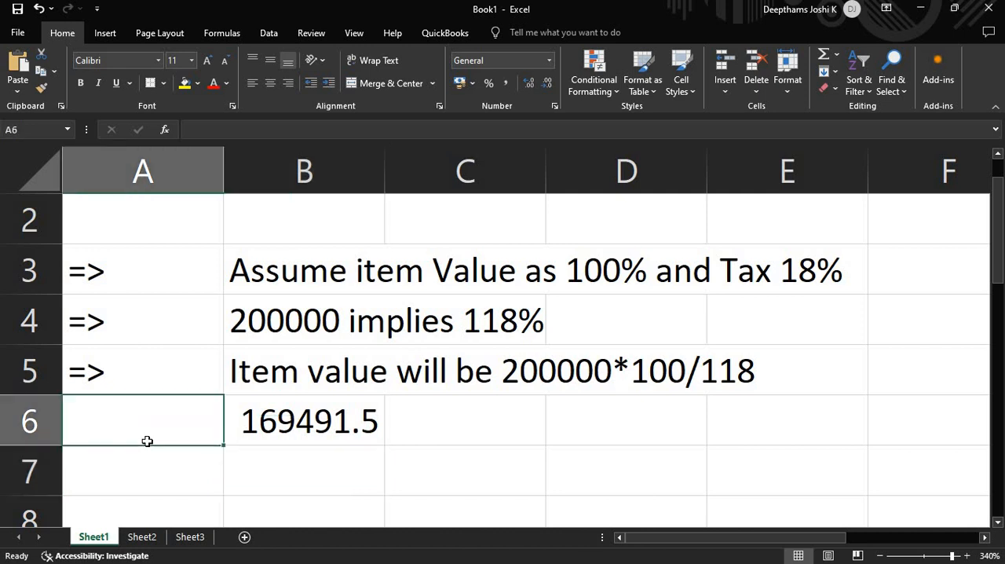
text(Item value)
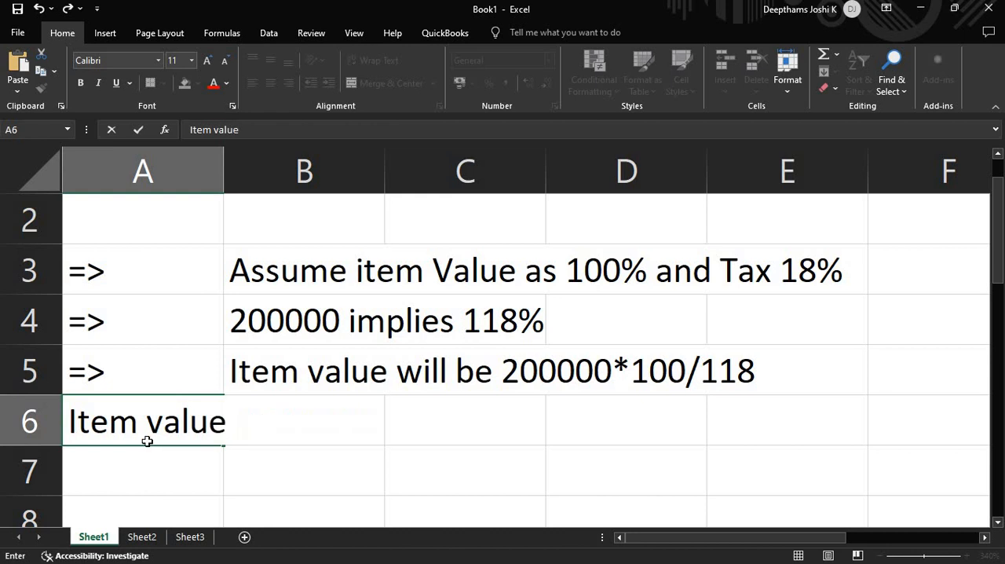
key(Return)
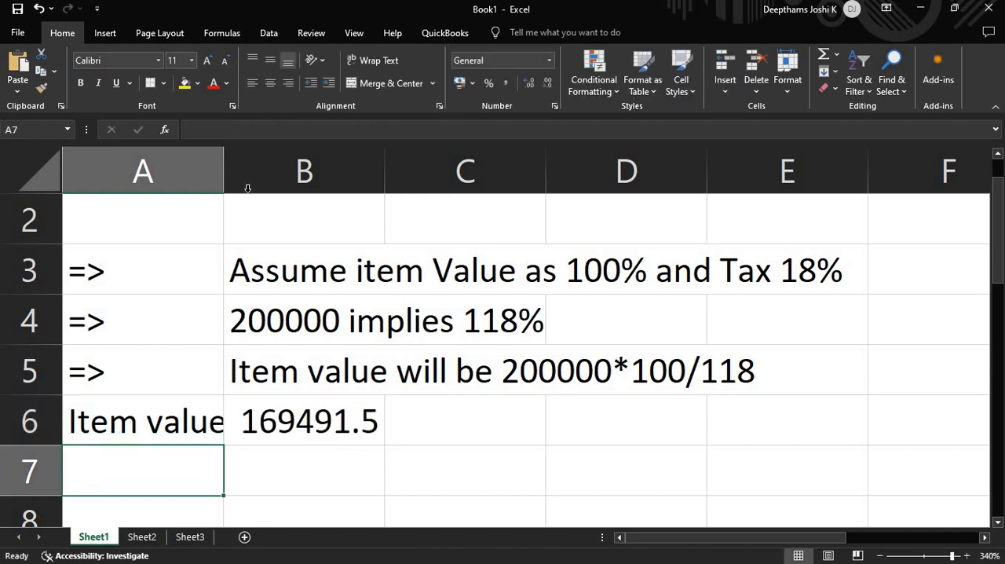
drag(225, 181, 235, 265)
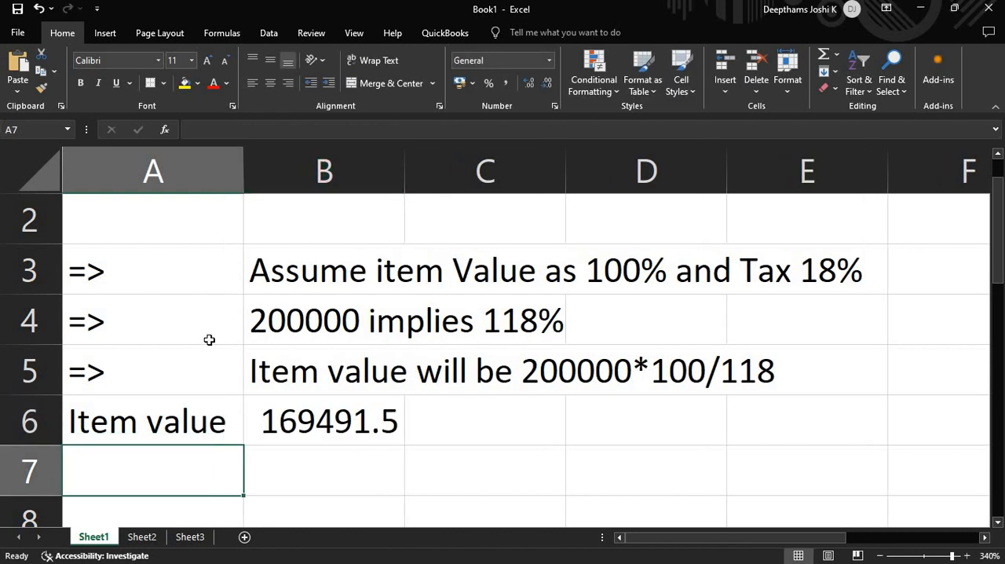
- Enter the arrow => as literal text with a leading apostrophe in cell A7
scroll(165, 440, down, 2)
scroll(162, 442, down, 1)
scroll(161, 442, up, 1)
ctrl+scroll(149, 463, down, 1)
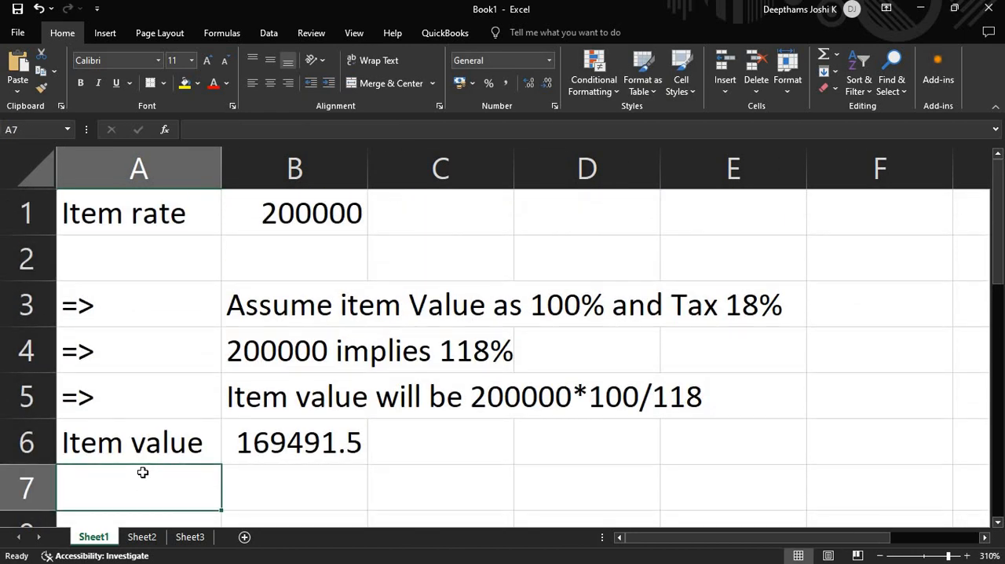
ctrl+scroll(142, 472, down, 1)
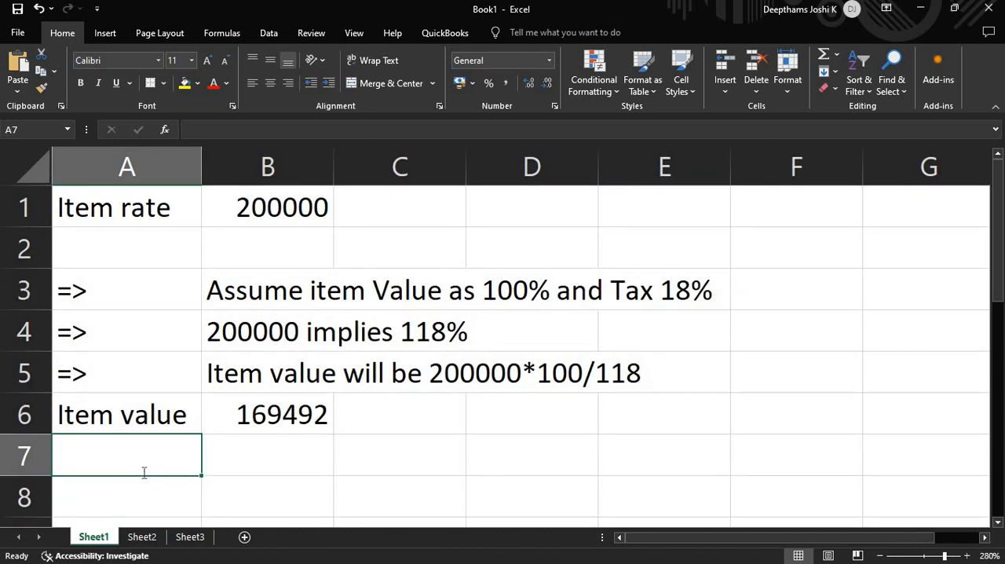
text('=>)
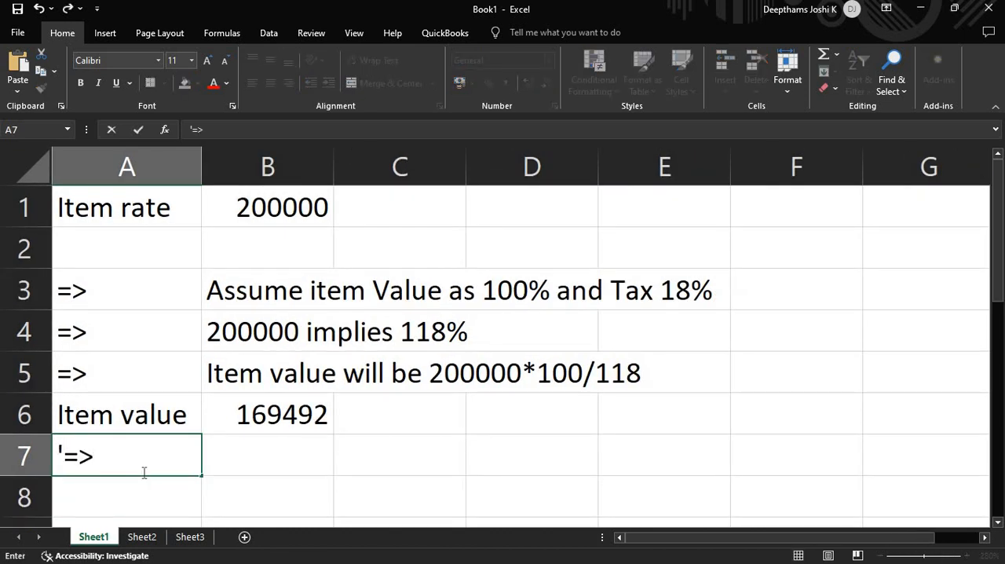
key(Tab)
- Enter the note "Tax amount will be 200000*18/118" in cell B7
text(Tax amount)
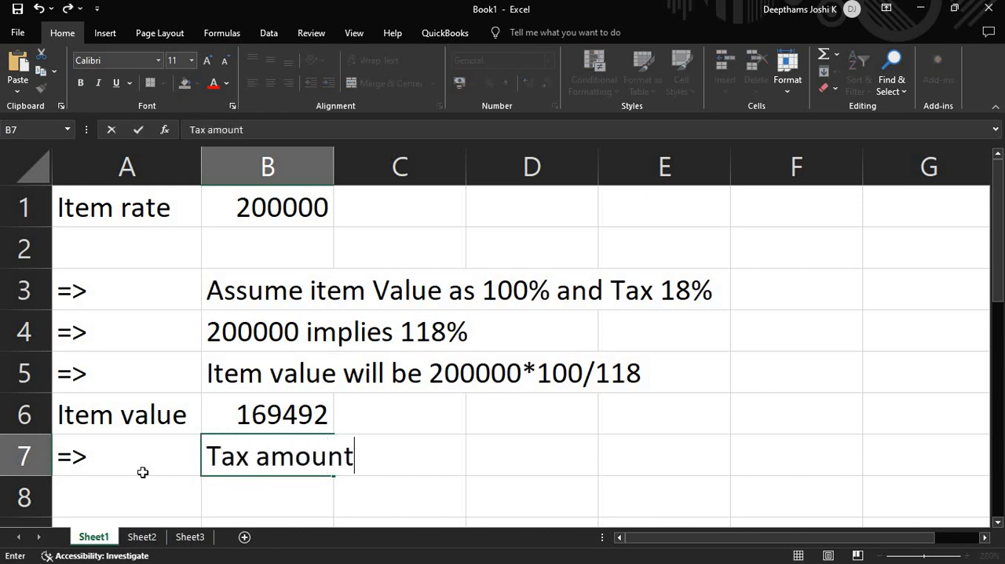
text( will be )
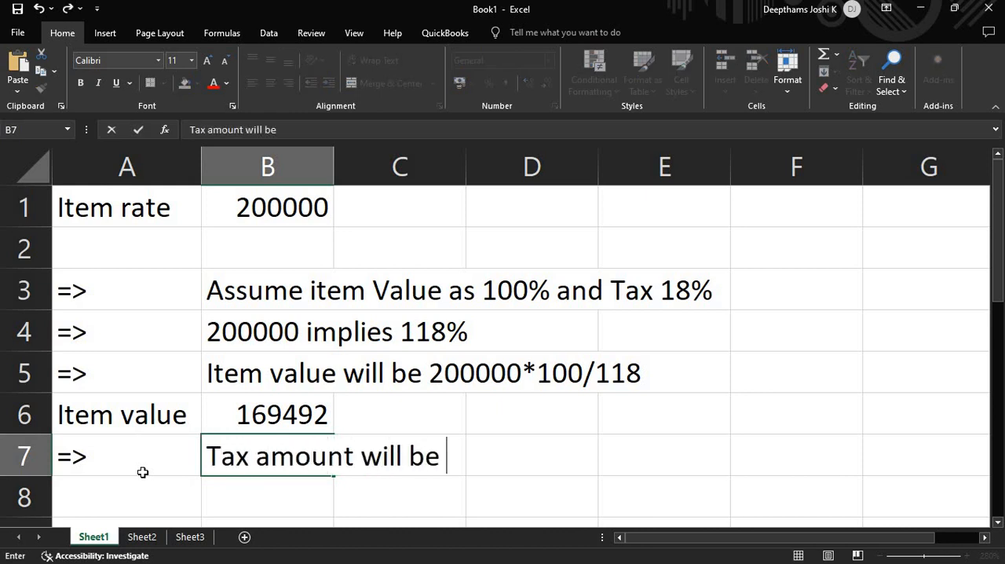
text(200000*)
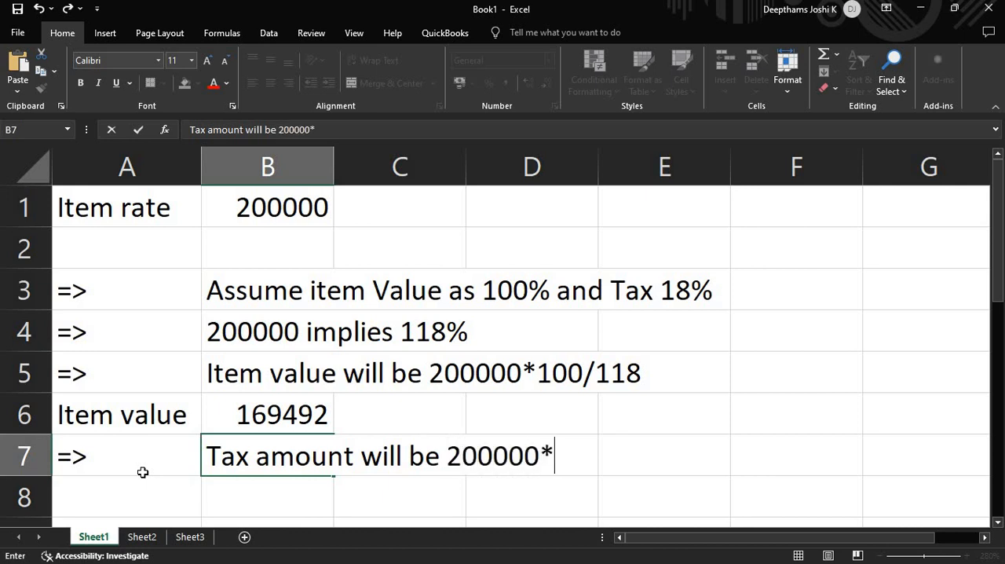
text(18/)
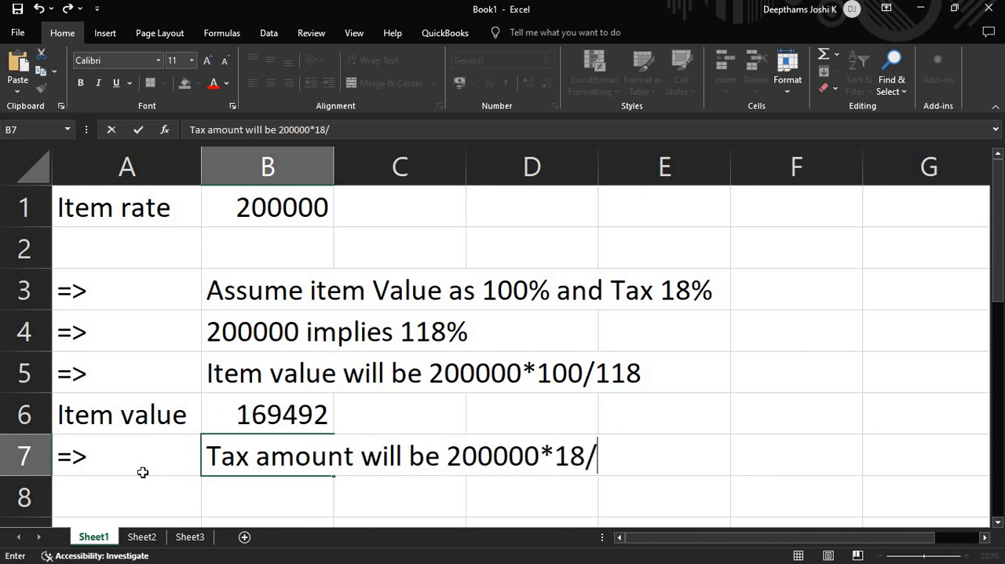
text(118)
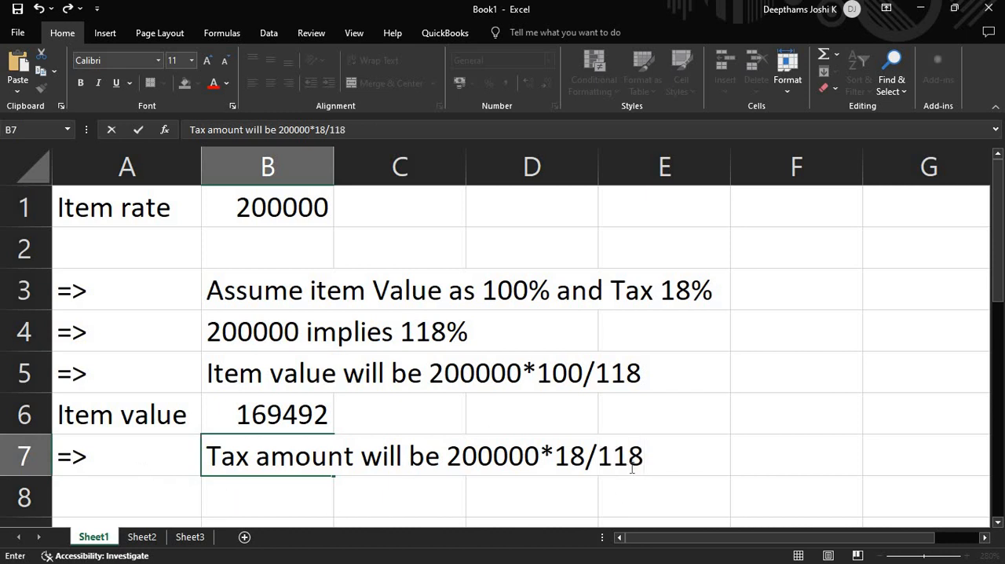
double_click(562, 460)
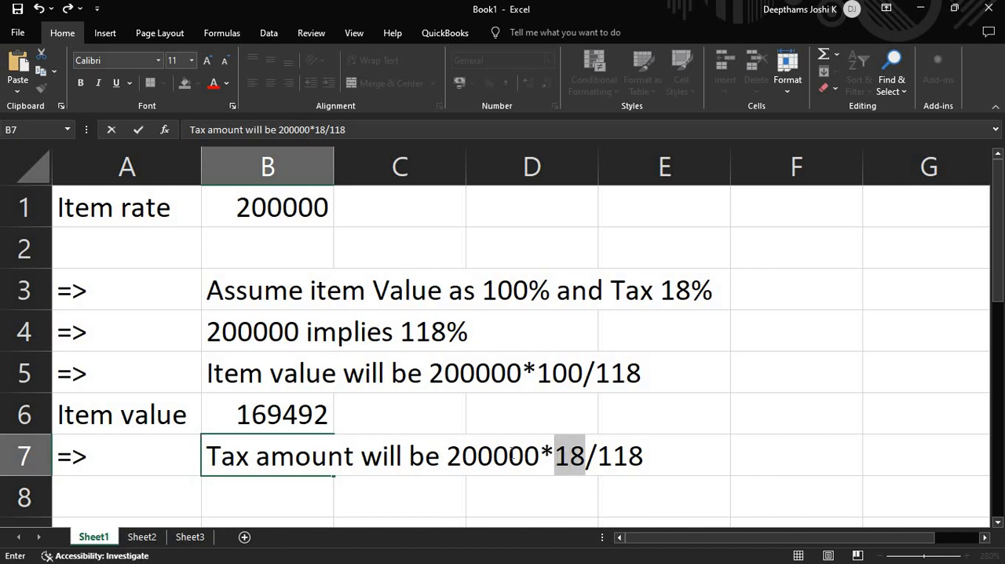
- Calculate the tax amount in cell B8 with the formula =200000*18/118
click(256, 496)
scroll(253, 495, down, 2)
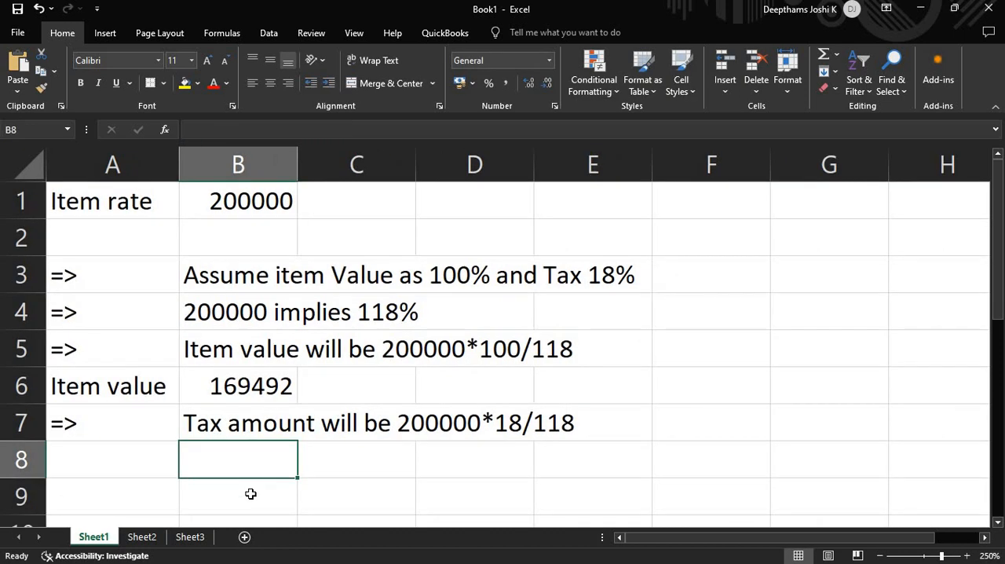
text(=200000*)
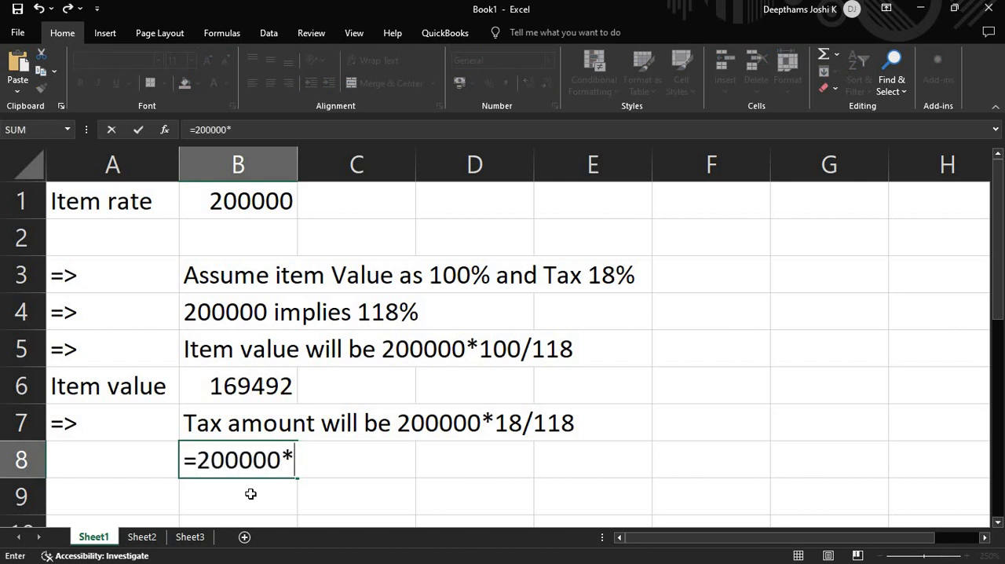
text(18/118)
key(Return)
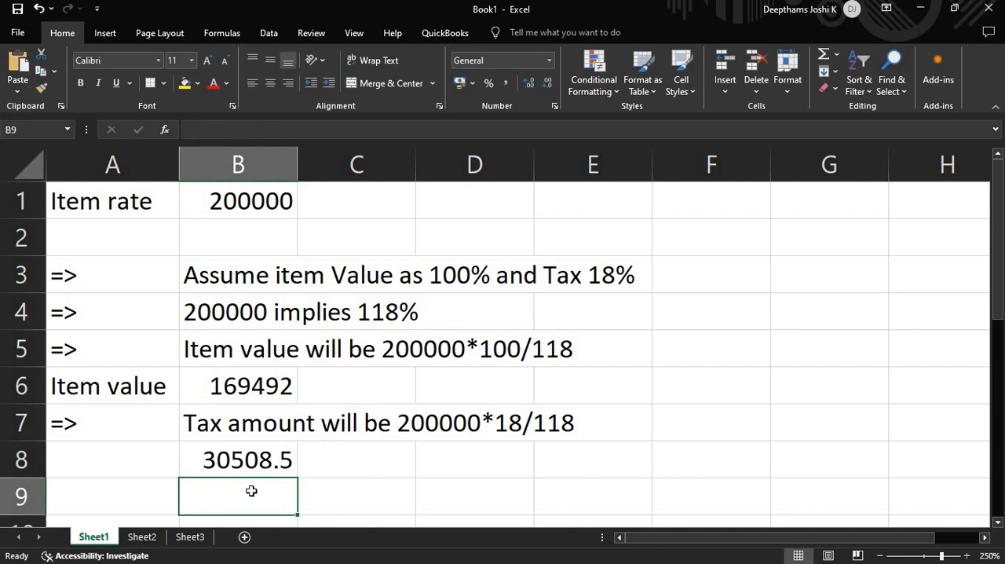
ctrl+scroll(252, 493, down, 2)
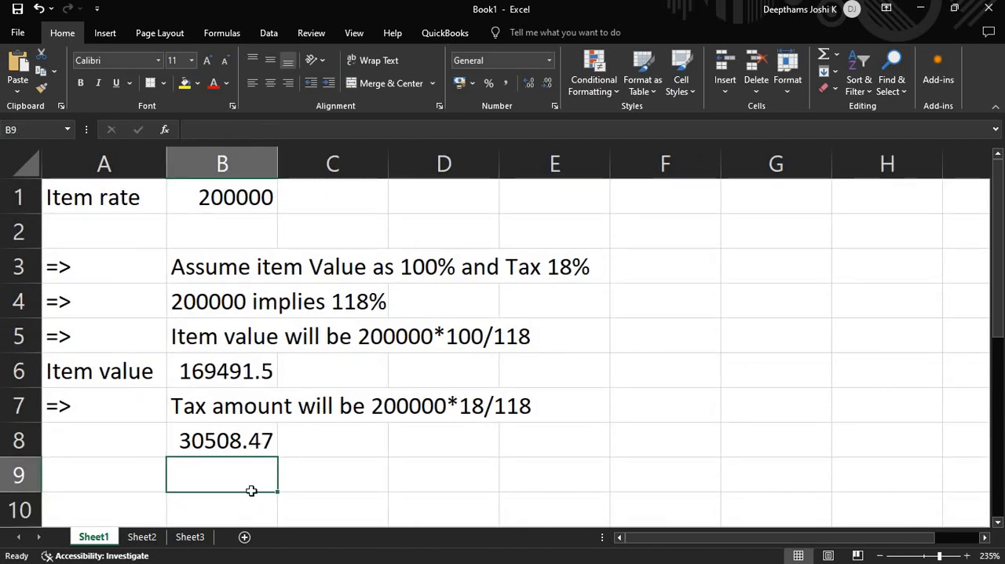
click(329, 465)
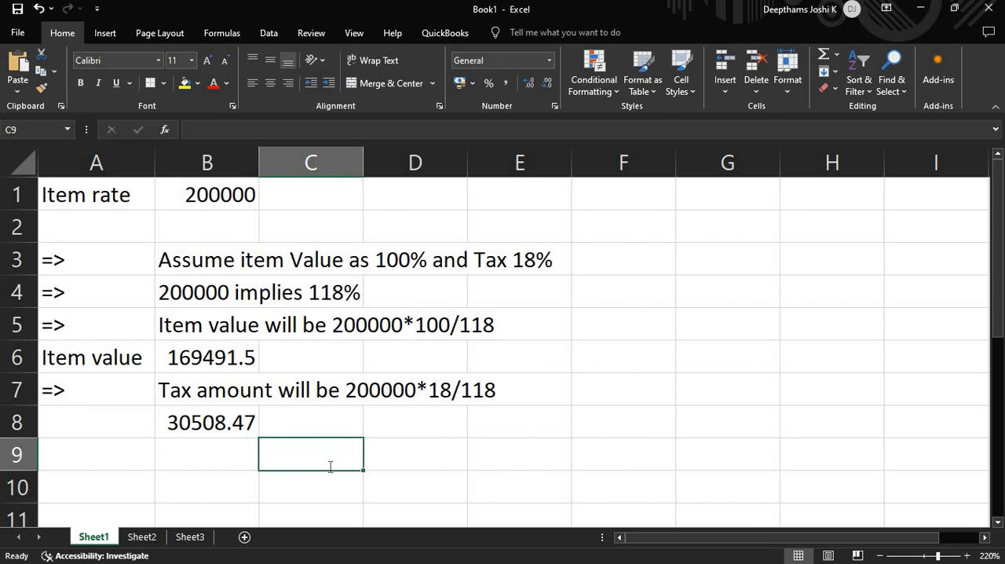
- Add the item value in B6 and the tax amount in B8 in cell C9 with the formula =B6+B8
text(=)
click(226, 355)
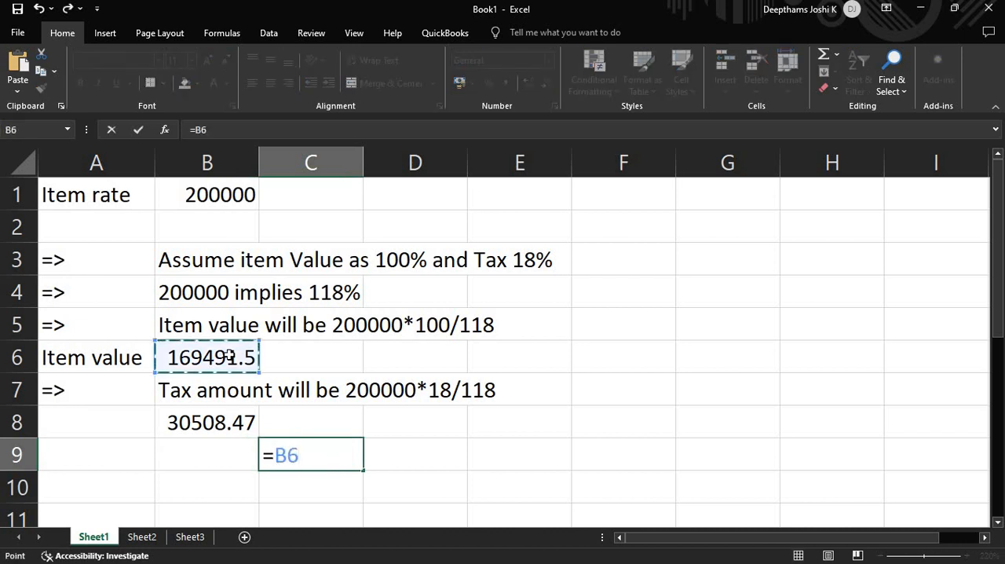
text(+)
click(210, 417)
key(Return)
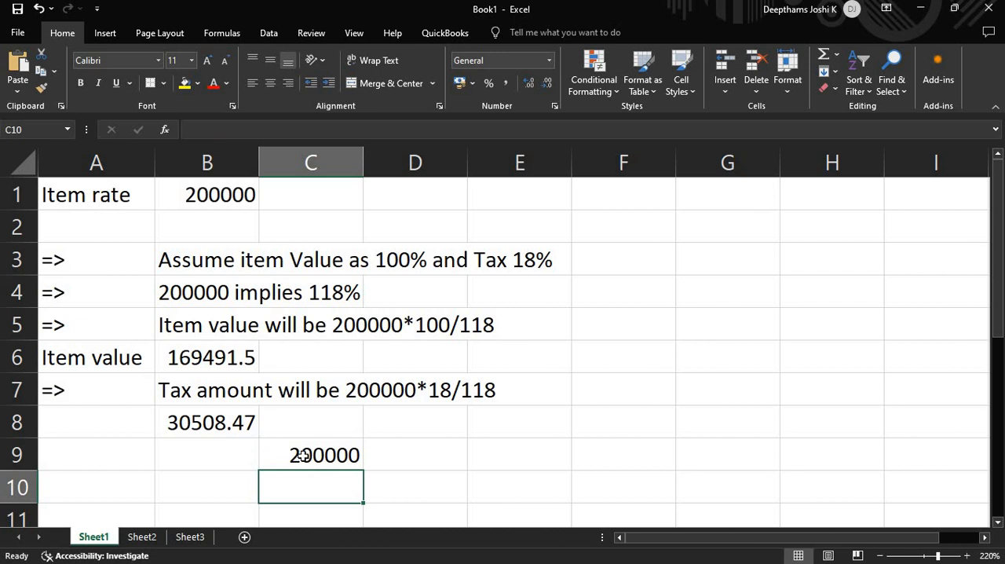
- Review the item rate in B1 and the row 3 assumption about item value and tax percentages
click(212, 199)
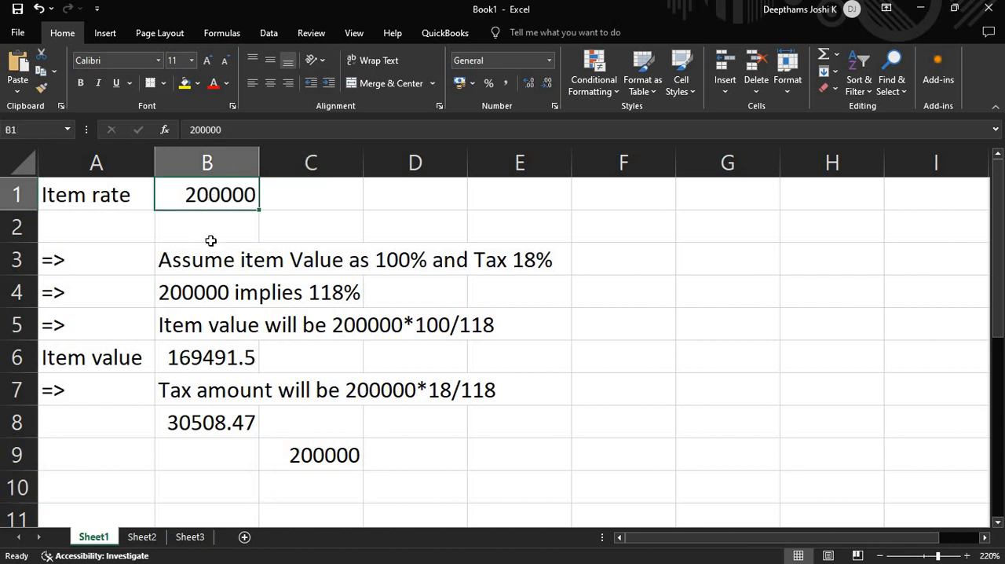
click(245, 221)
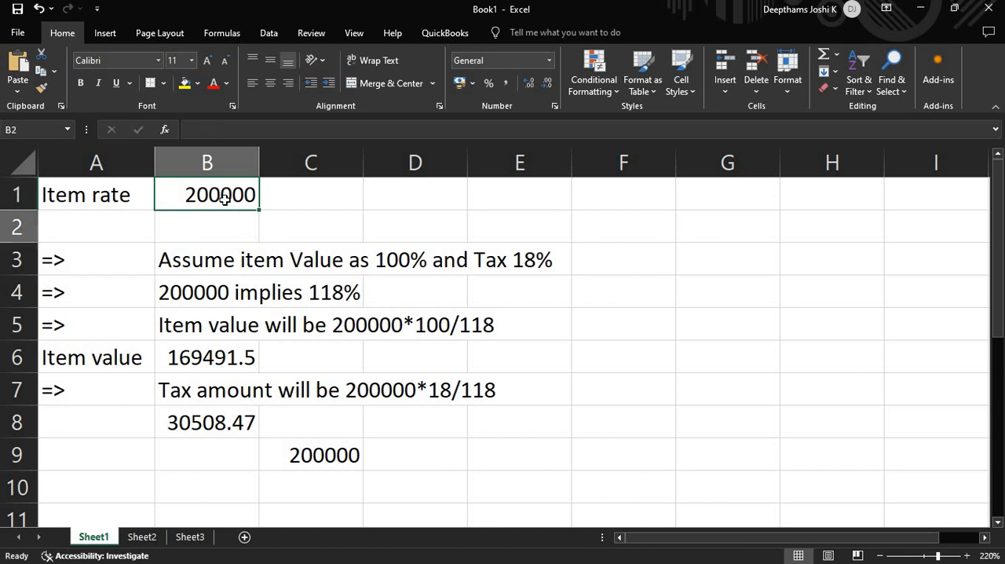
click(225, 199)
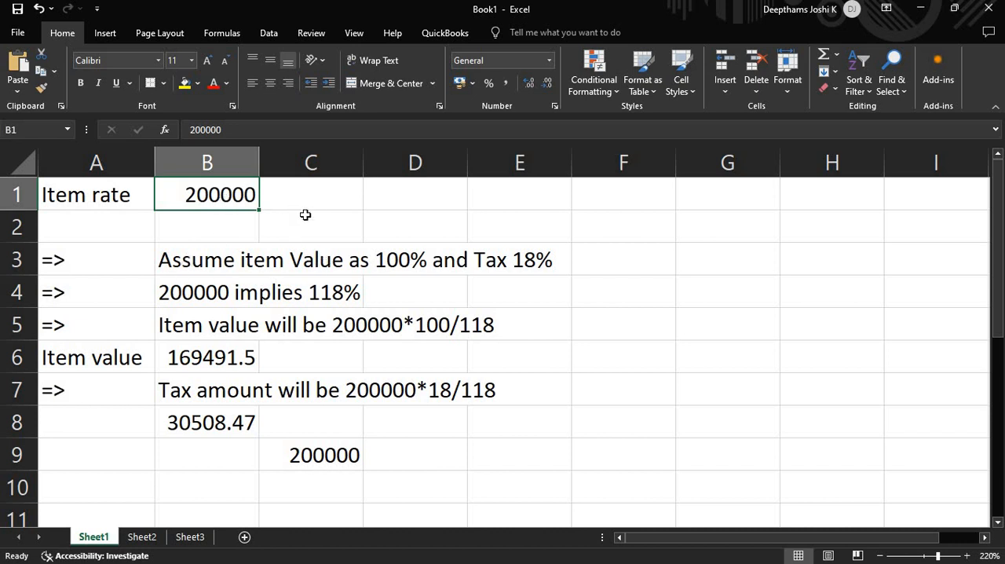
key(Right)
key(Left)
click(389, 261)
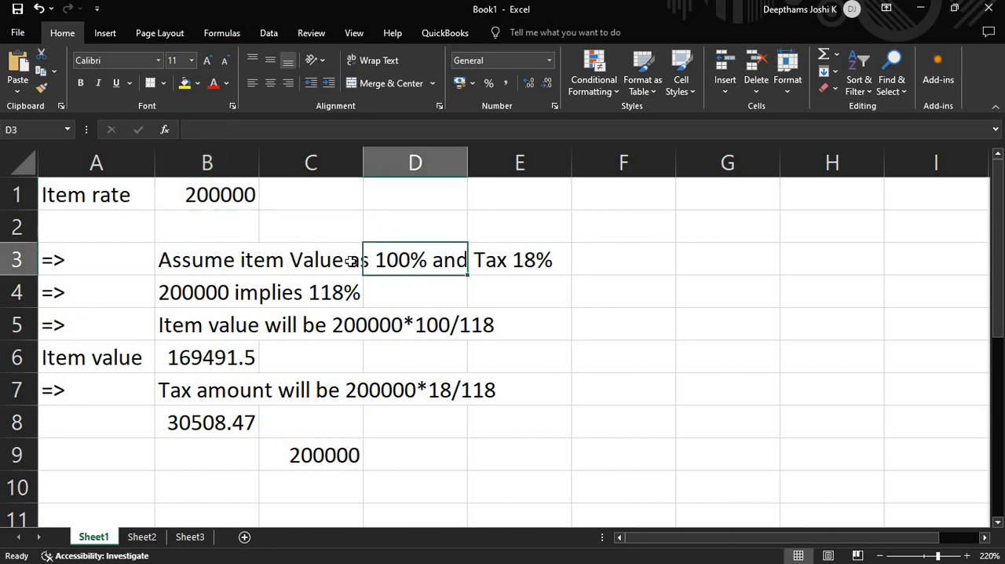
click(331, 266)
click(493, 267)
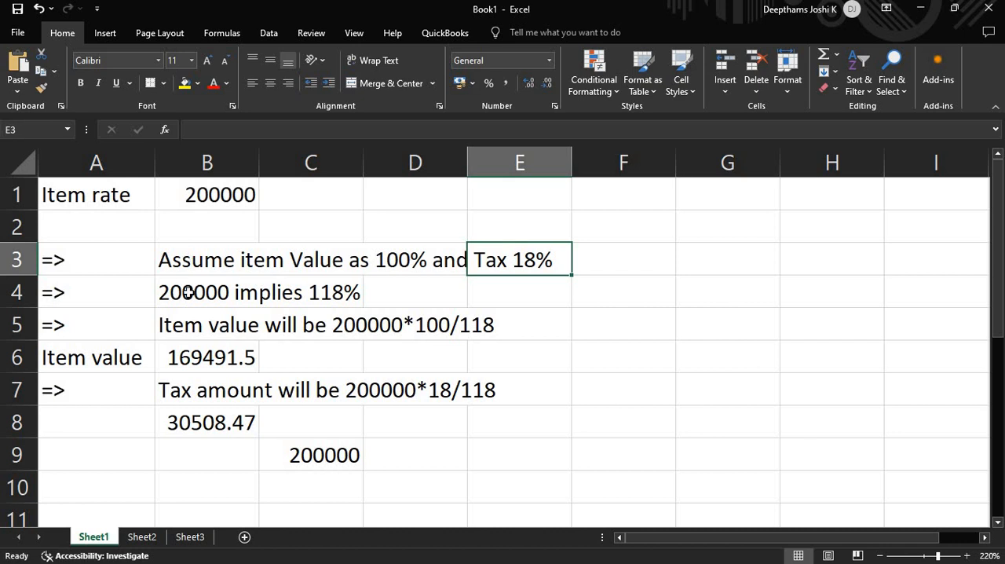
- Review the item value and tax workings in rows 4 to 8, and inspect the check formula in C9
drag(188, 292, 343, 290)
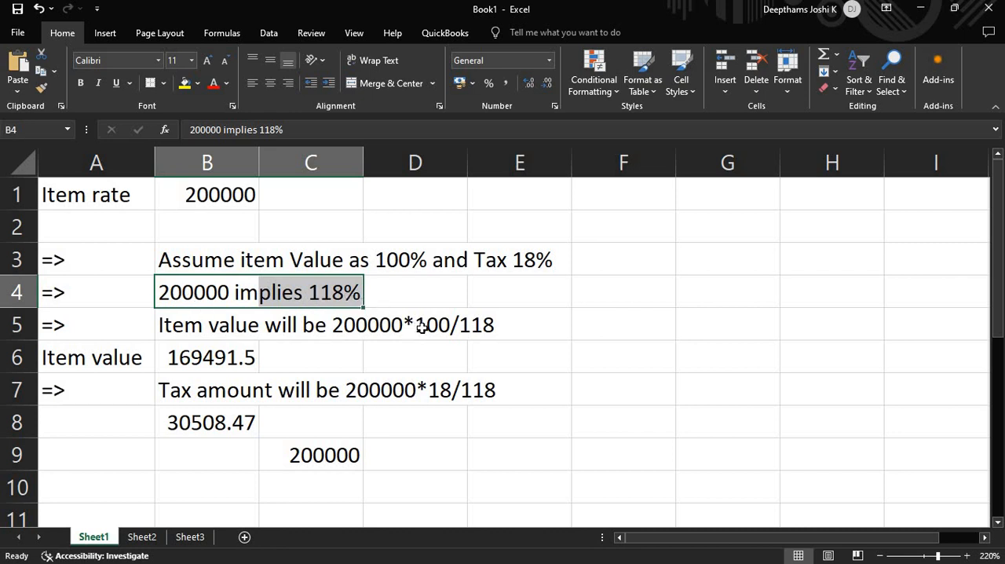
drag(435, 328, 202, 327)
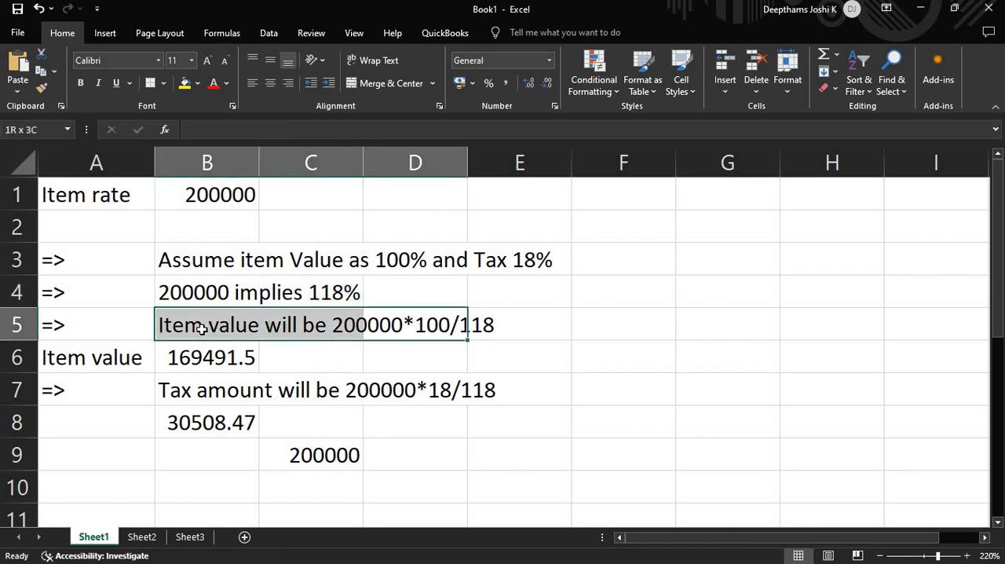
drag(82, 366, 220, 363)
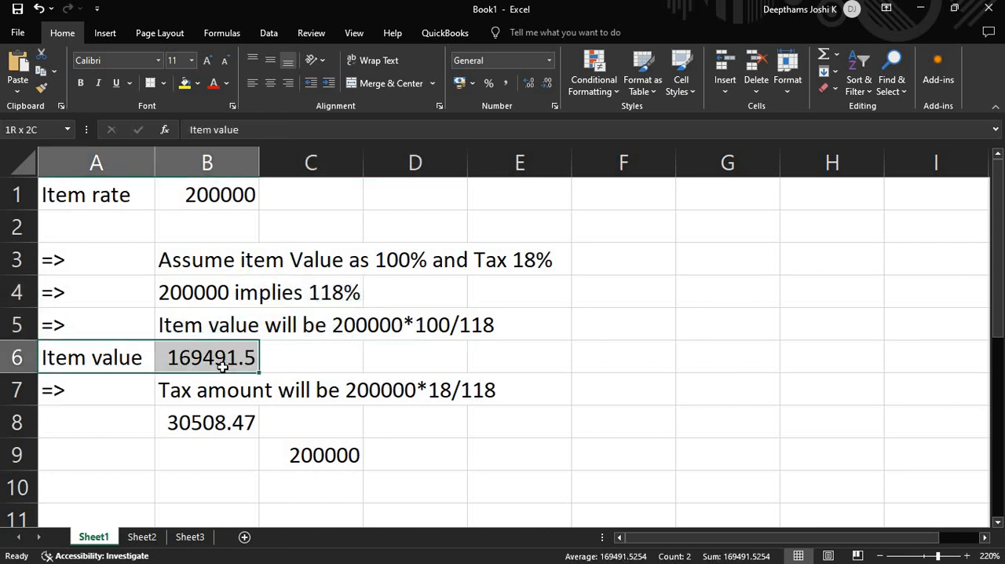
click(174, 397)
drag(442, 390, 471, 389)
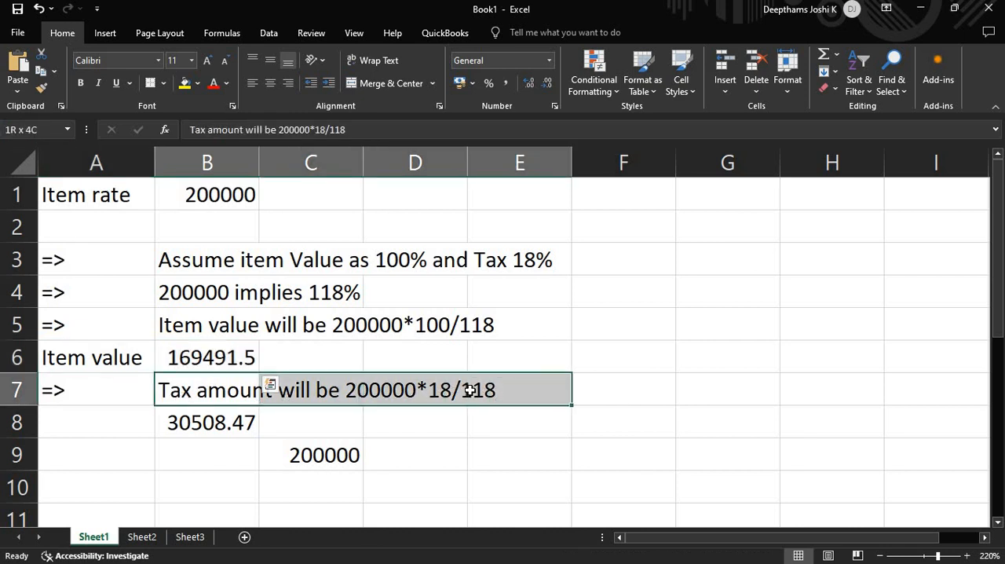
click(204, 423)
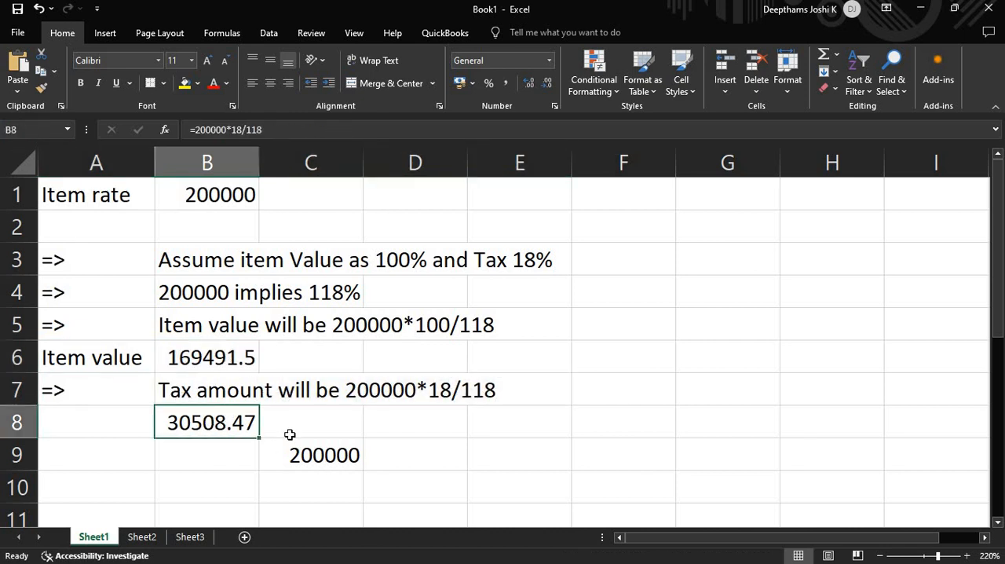
click(318, 459)
double_click(318, 460)
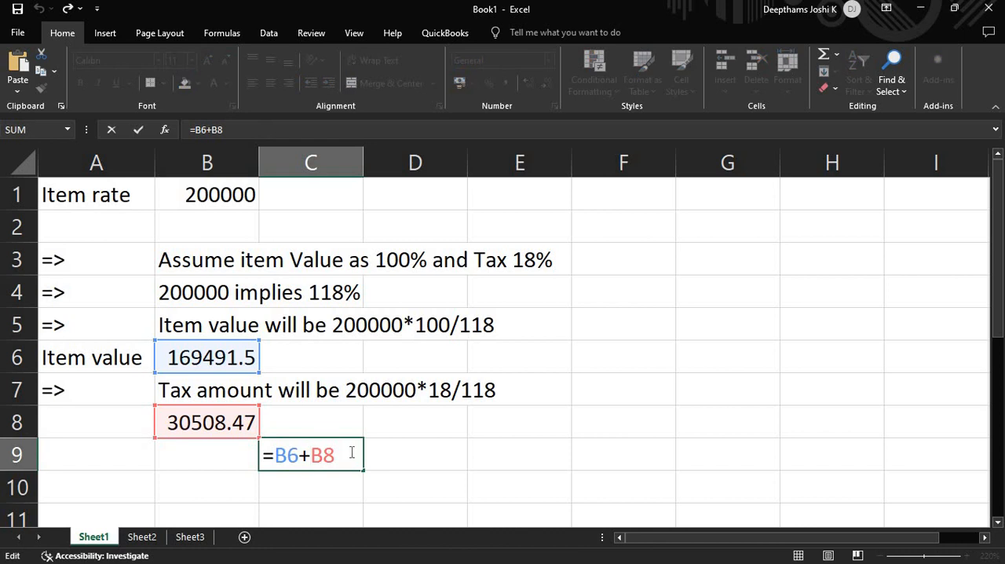
key(Tab)
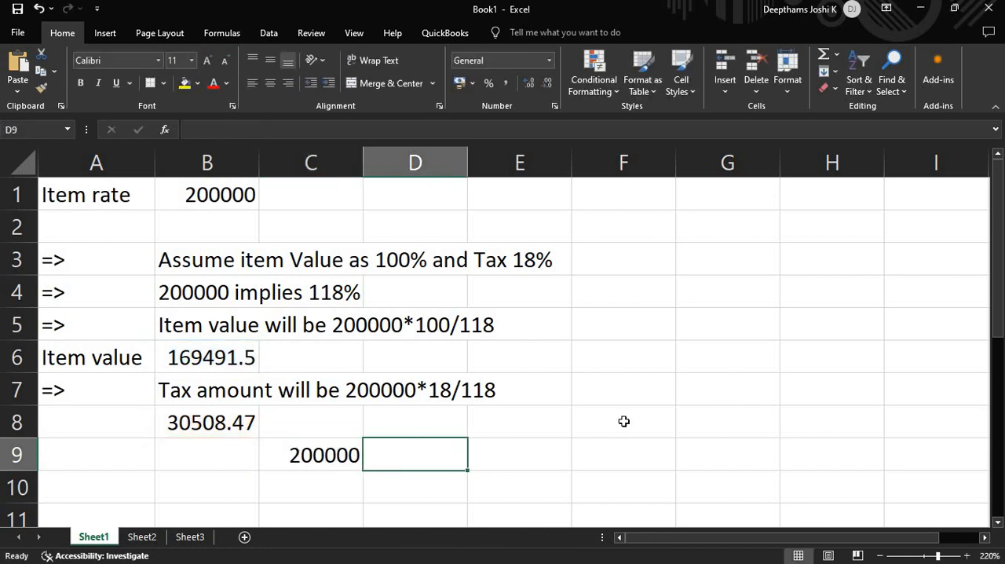
click(630, 344)
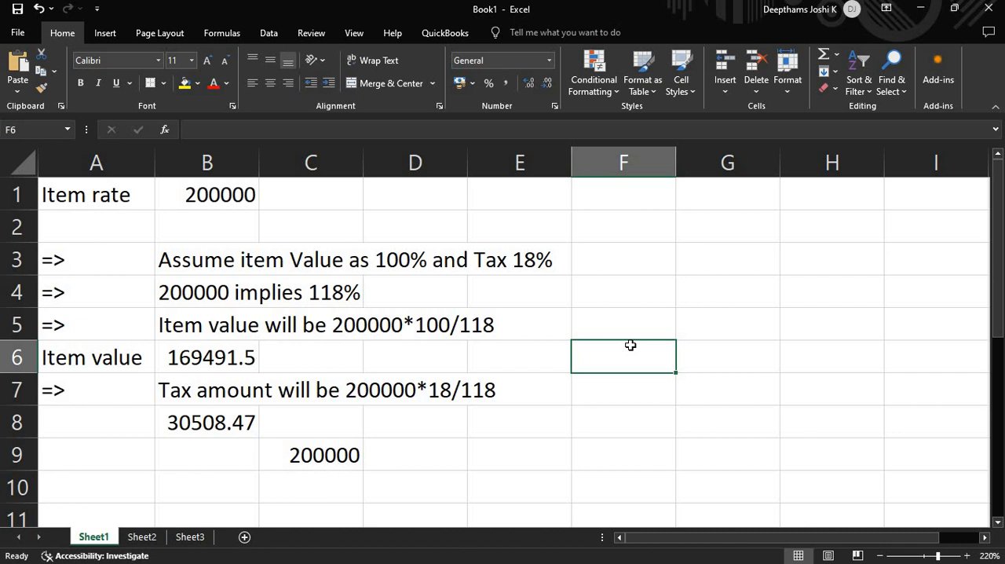
click(546, 464)
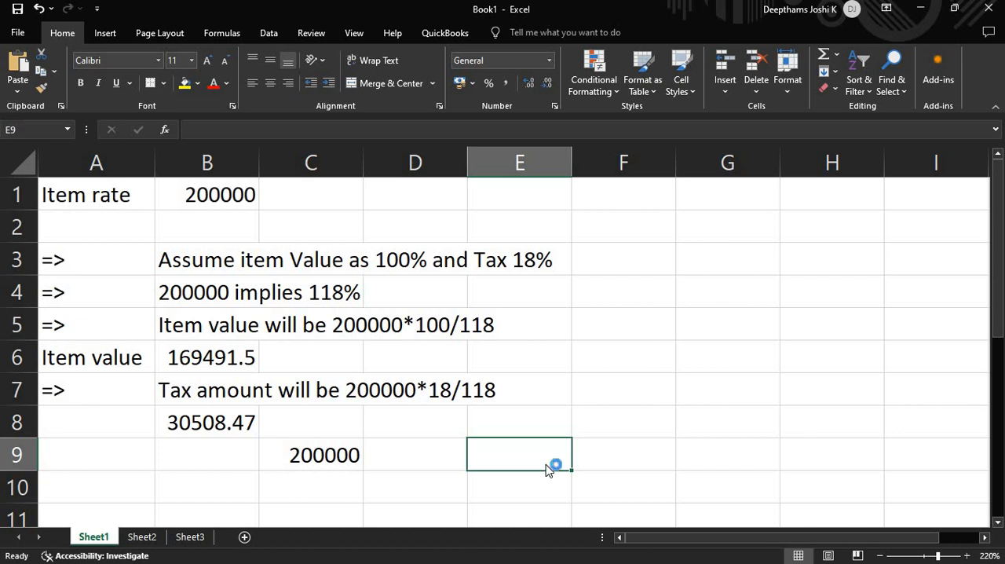
- Switch to TallyPrime and close the GSTR-3B report
key(alt+Tab)
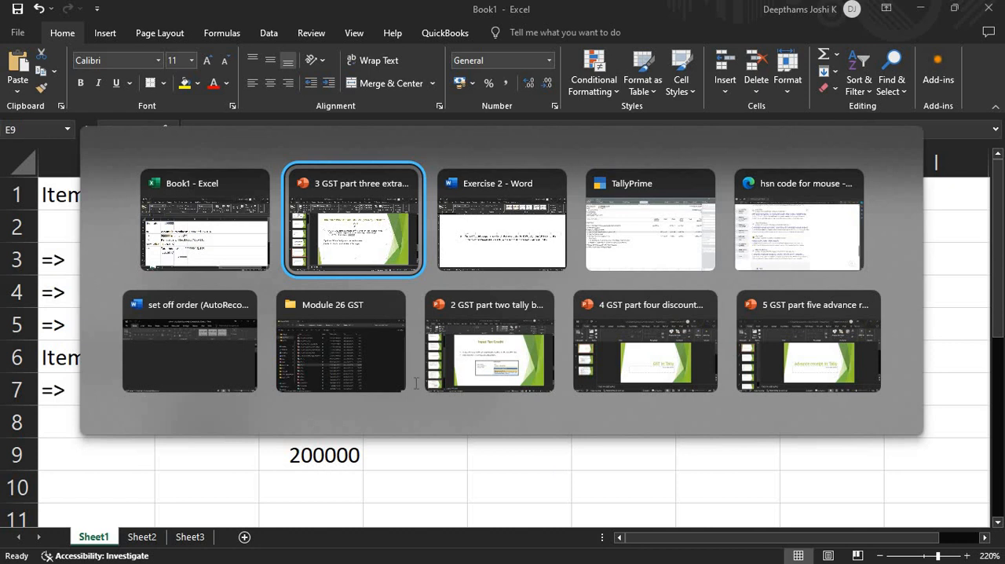
key(alt+Tab)
key(Tab)
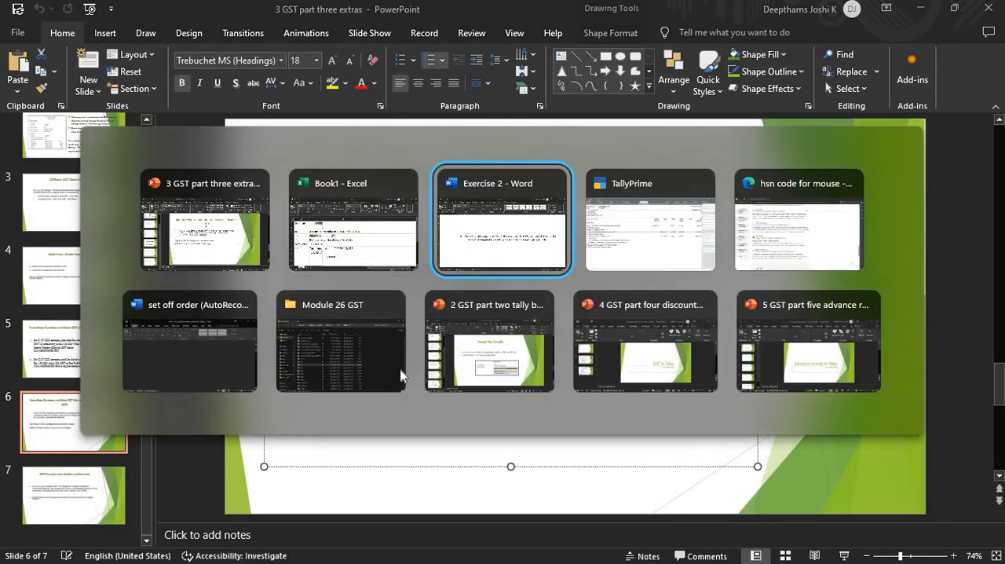
key(Tab)
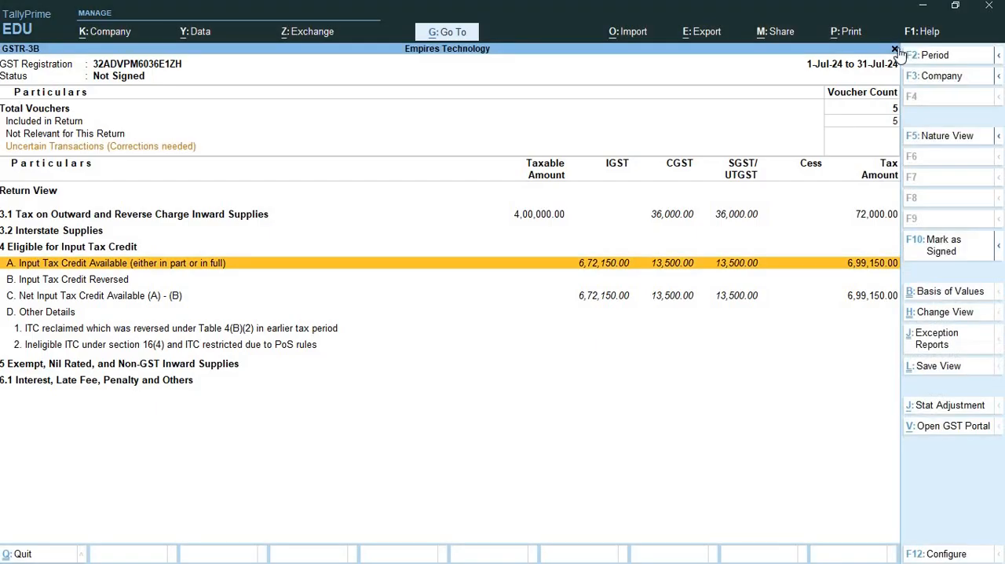
click(894, 50)
- Switch to the Exercise 2 document in Word and read question 11 on dry-cleaning services, noting its date, party and amount
key(alt+Tab)
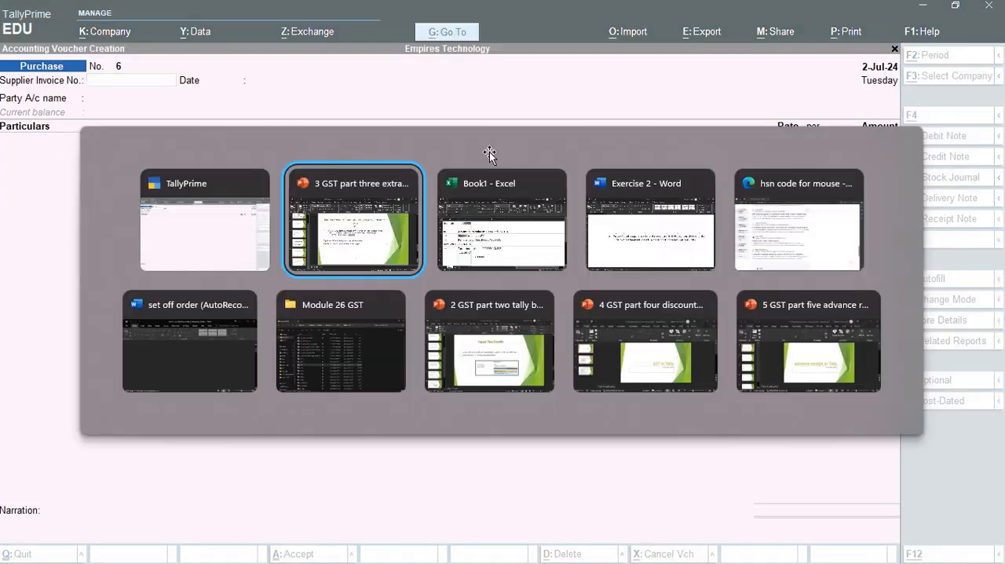
key(alt+Tab)
key(Tab)
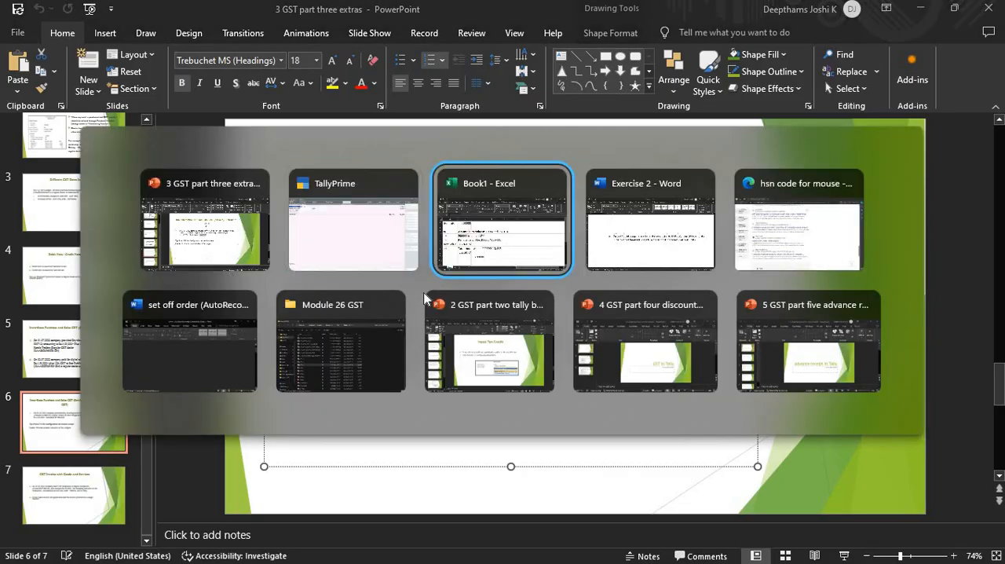
key(Tab)
scroll(267, 316, down, 10)
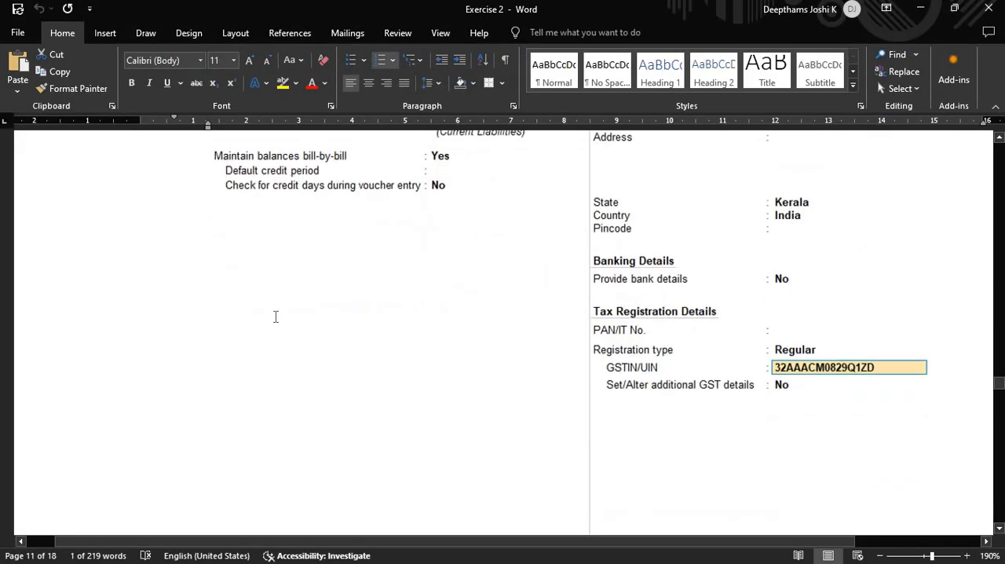
scroll(278, 318, down, 15)
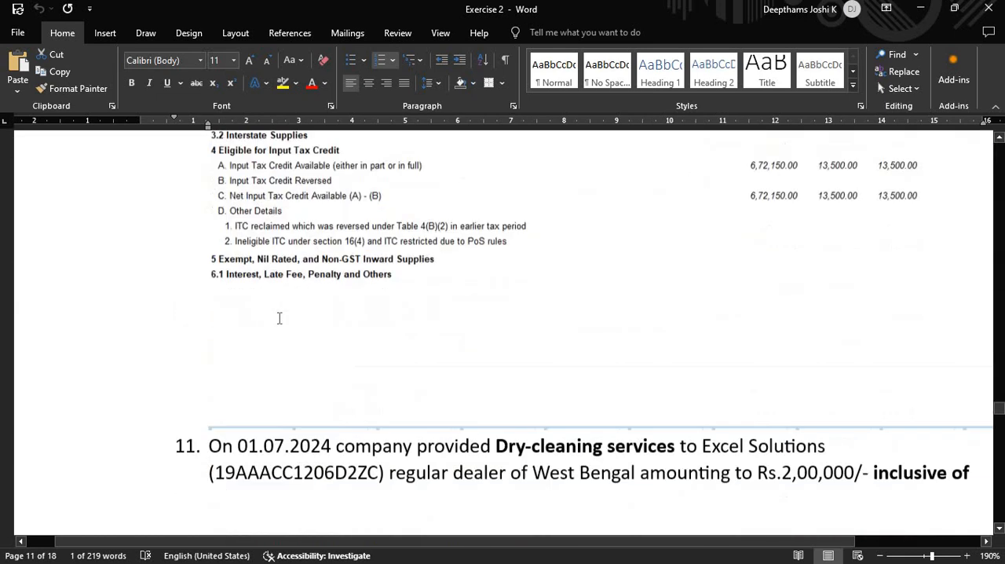
scroll(563, 305, up, 3)
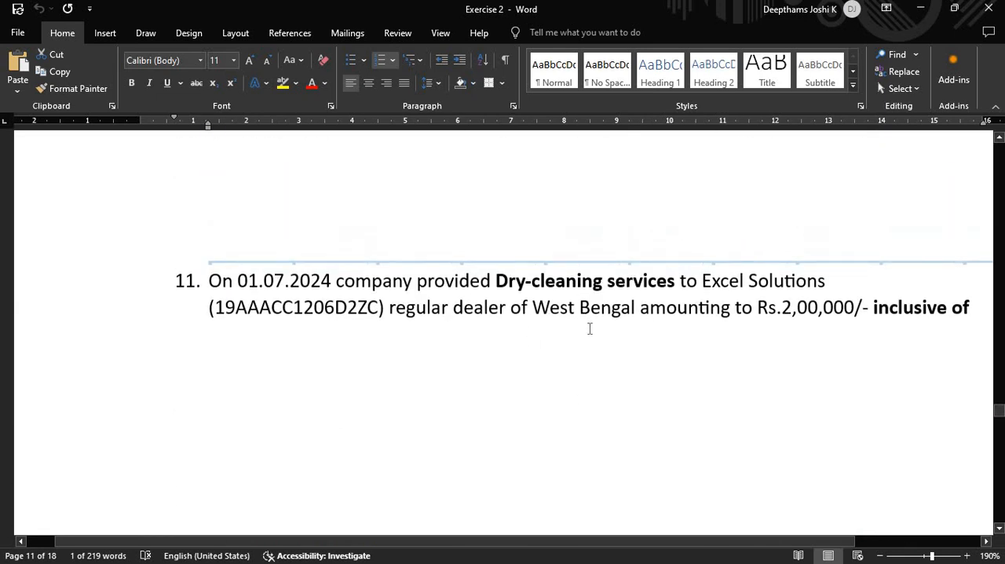
scroll(583, 329, down, 1)
scroll(411, 333, up, 1)
scroll(370, 314, down, 3)
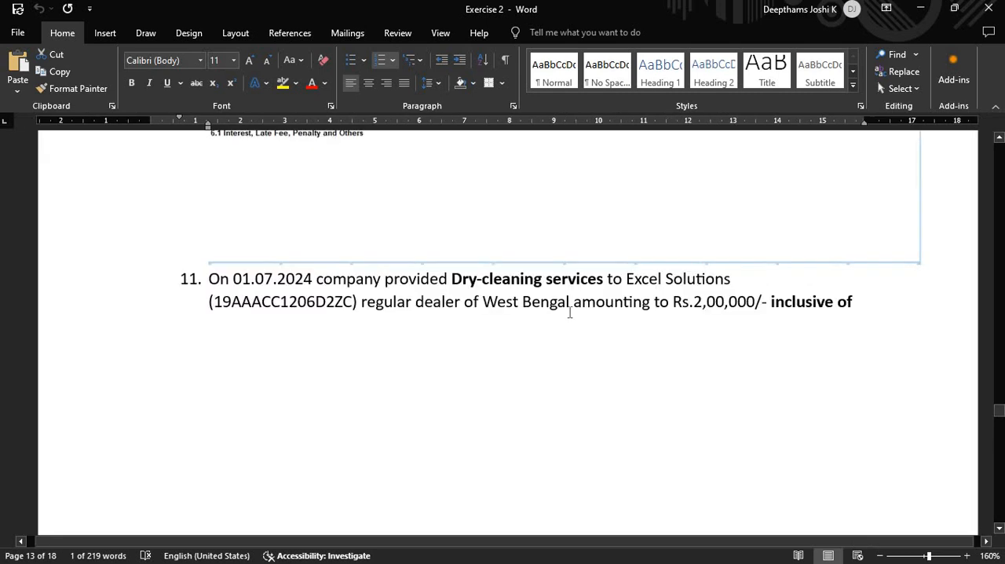
scroll(471, 313, down, 4)
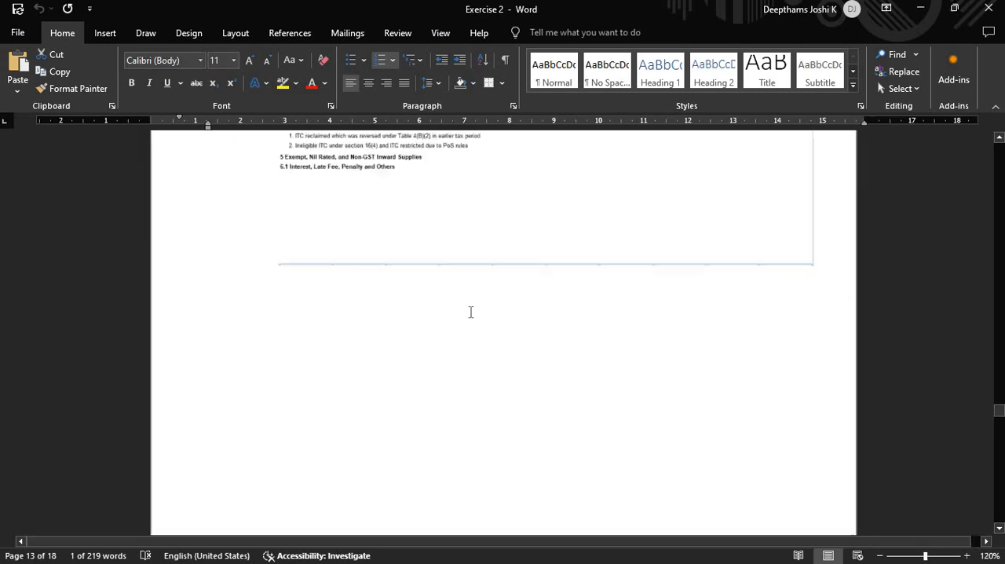
scroll(471, 312, down, 3)
scroll(471, 313, down, 3)
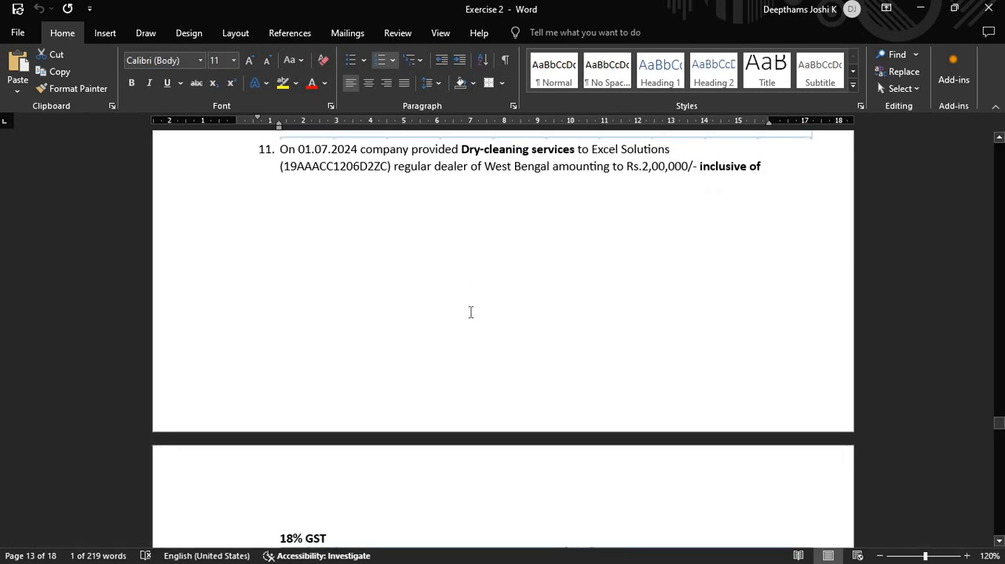
scroll(470, 313, up, 5)
scroll(471, 313, down, 3)
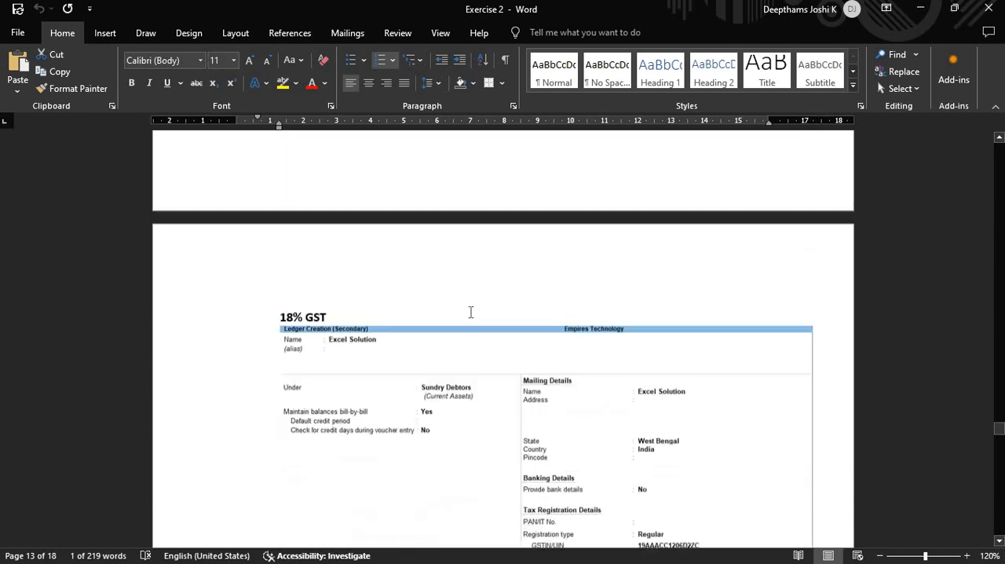
scroll(472, 311, up, 4)
scroll(651, 346, up, 3)
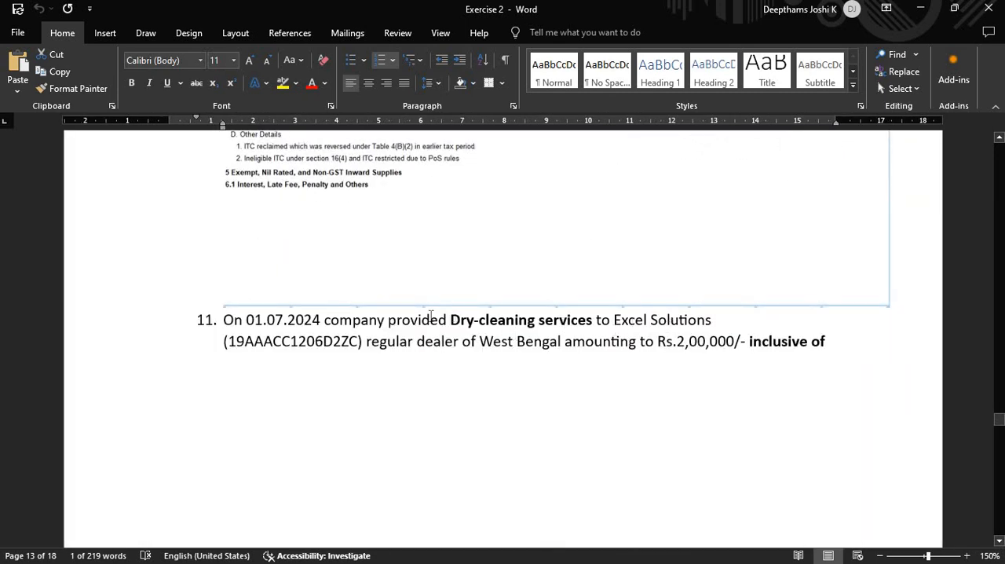
drag(447, 320, 324, 321)
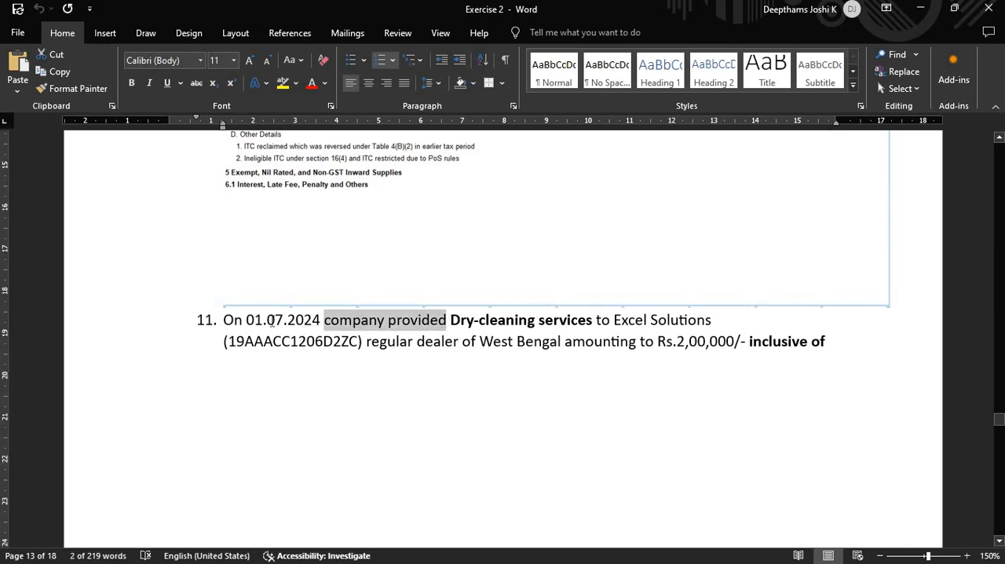
click(274, 320)
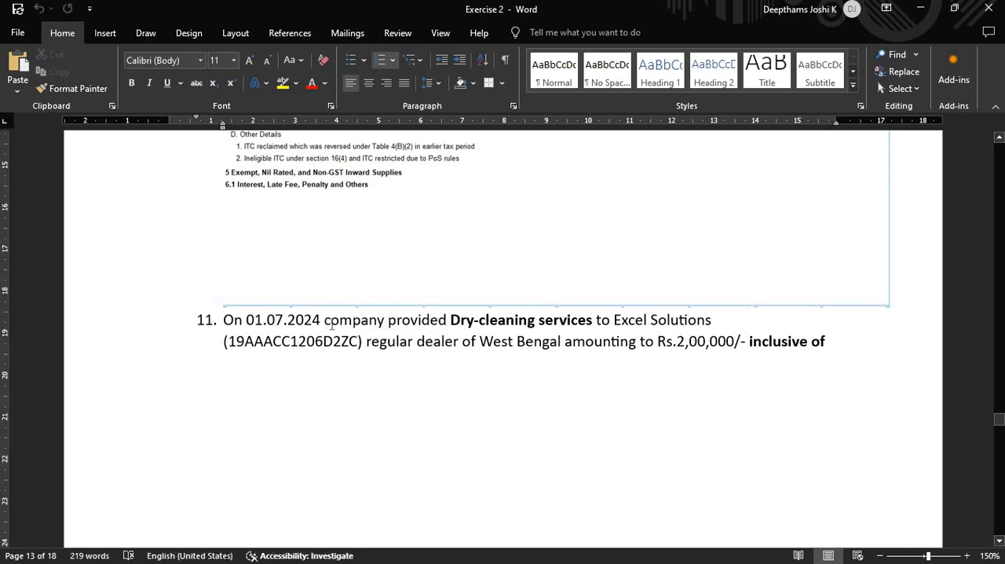
drag(451, 321, 562, 328)
click(536, 324)
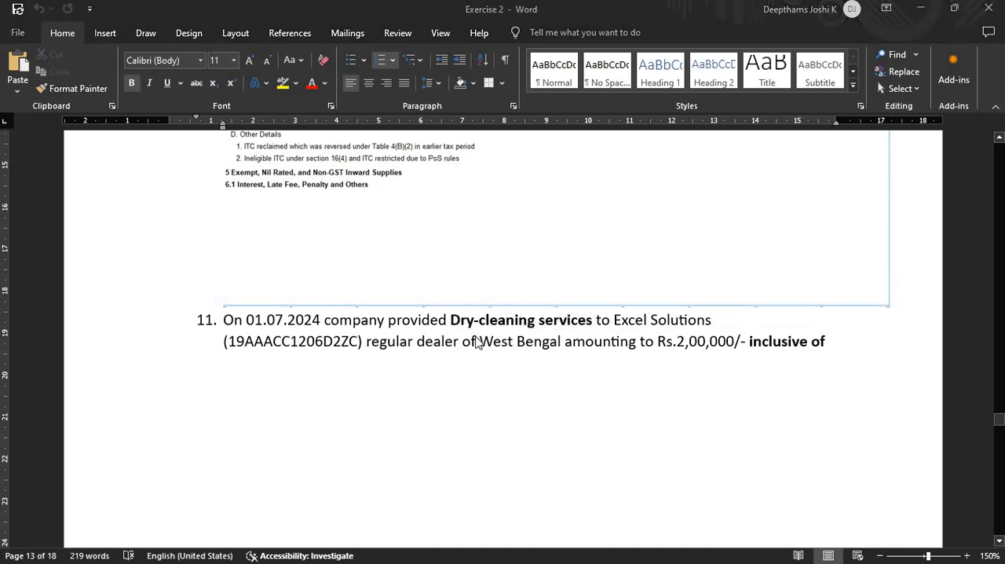
- Switch to TallyPrime and change the voucher being created from Purchase to Sales
key(alt+Tab)
key(Tab)
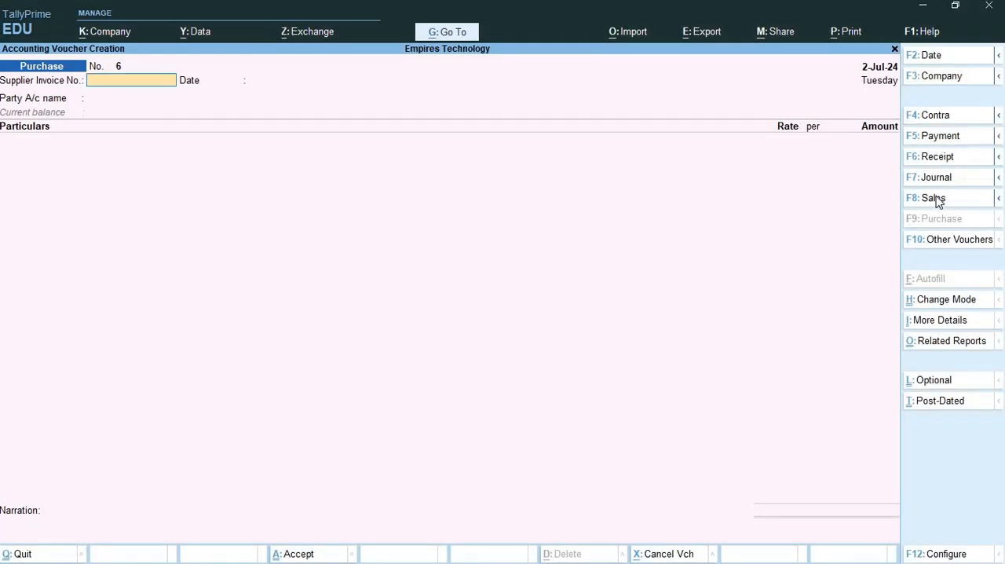
click(934, 198)
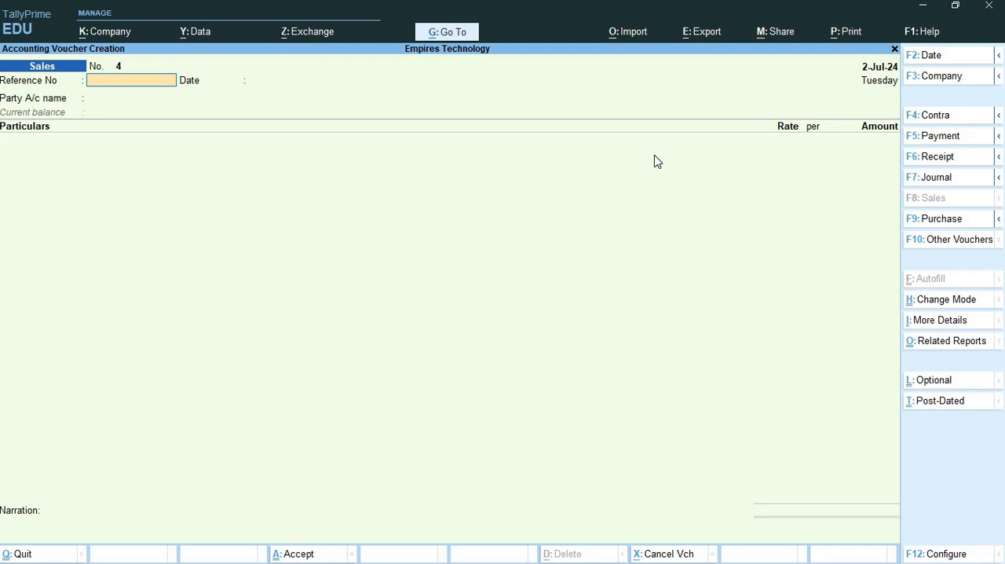
- Check question 11 in the Exercise 2 Word document, and enter EXCINV1 as the sales voucher's reference number in TallyPrime
key(alt+Tab)
key(alt+Tab)
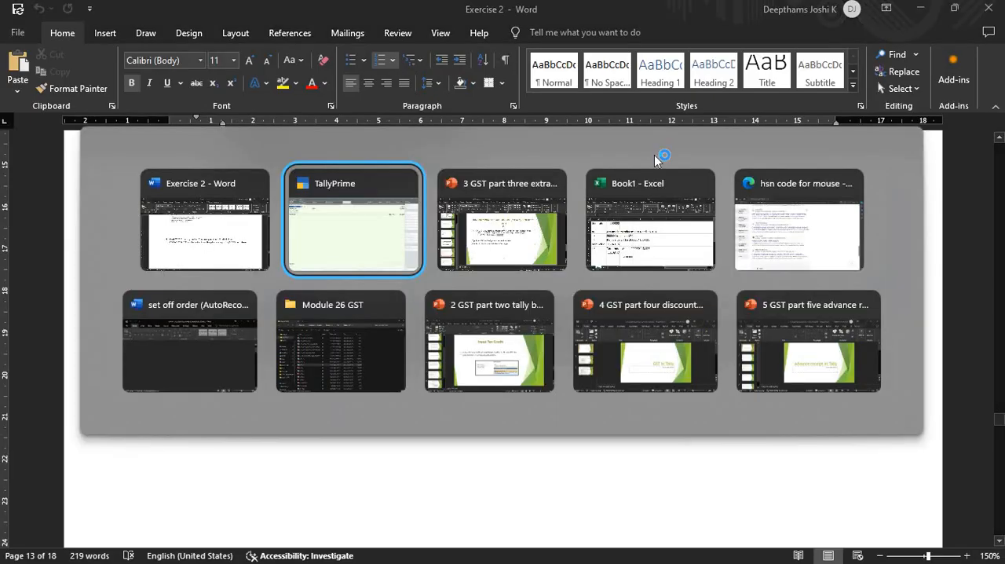
key(alt+Tab)
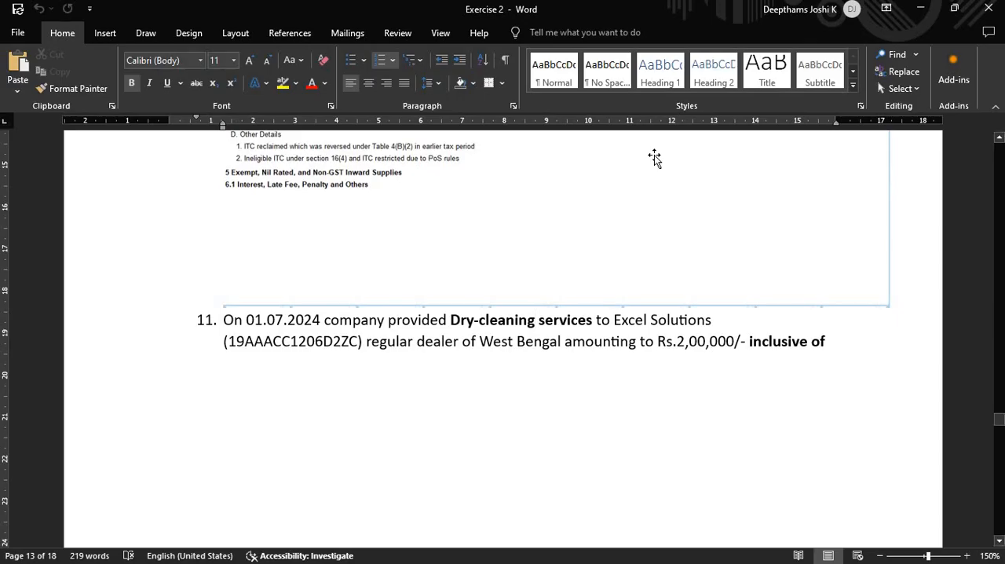
key(alt+Tab)
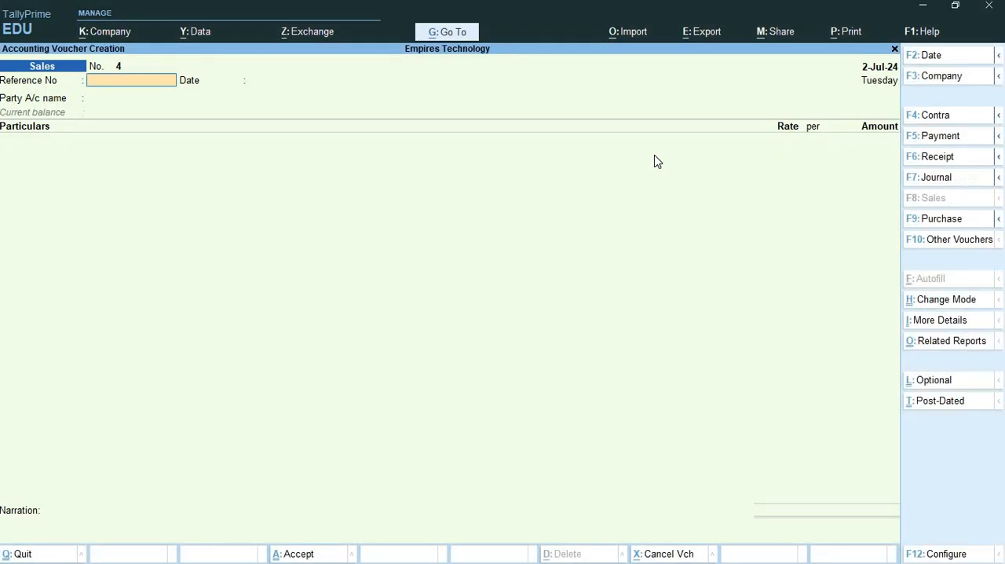
text(EXCINV1)
key(Return)
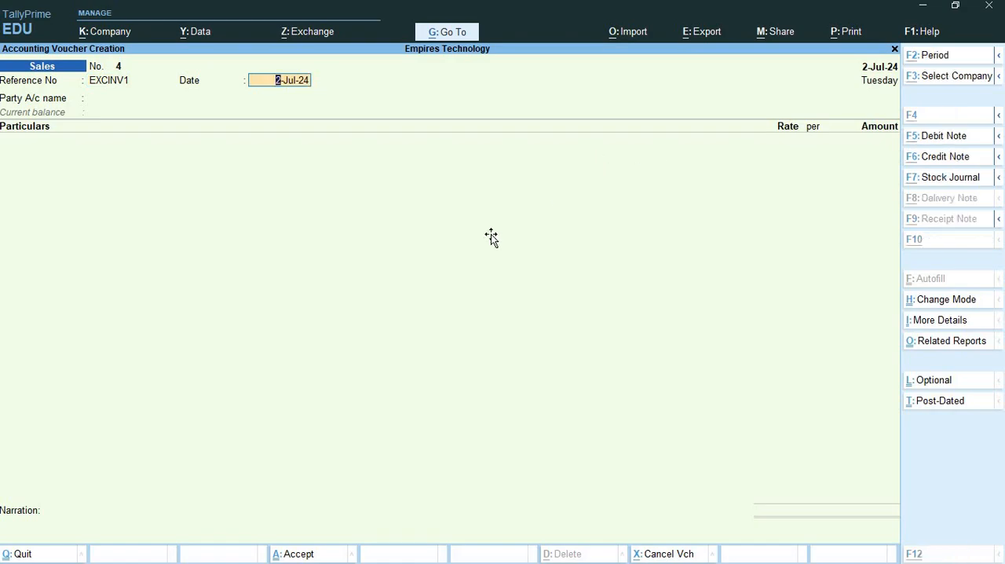
- Set both the sales voucher date and the reference date to 1-Jul-24
key(alt+Tab)
key(alt+Tab)
key(F2)
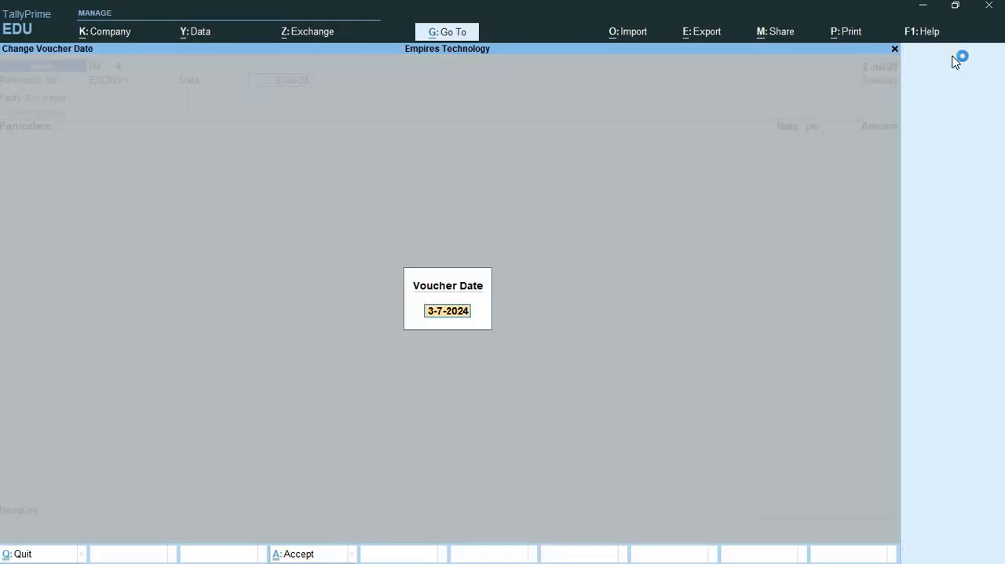
text(1-7)
key(Return)
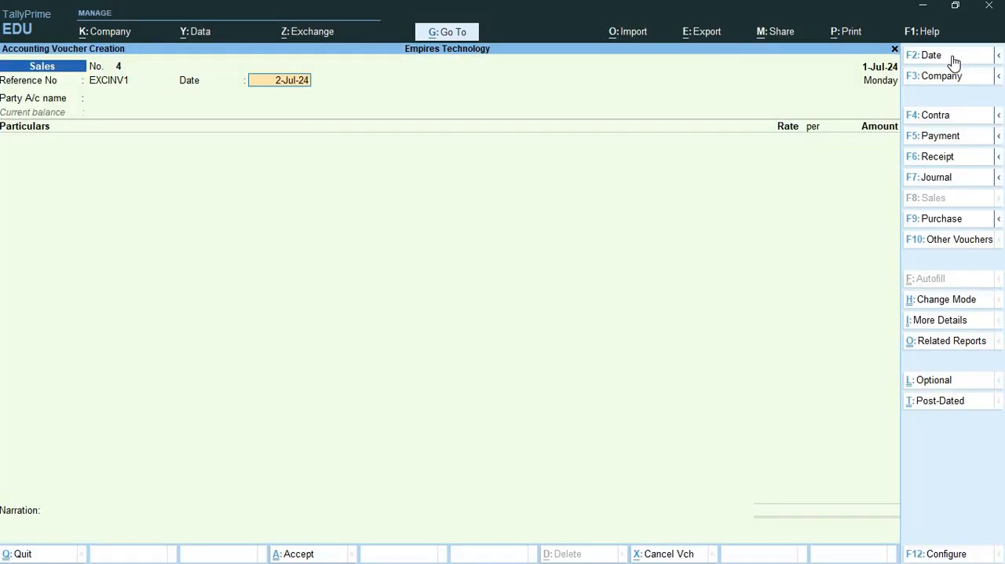
text(1)
key(Return)
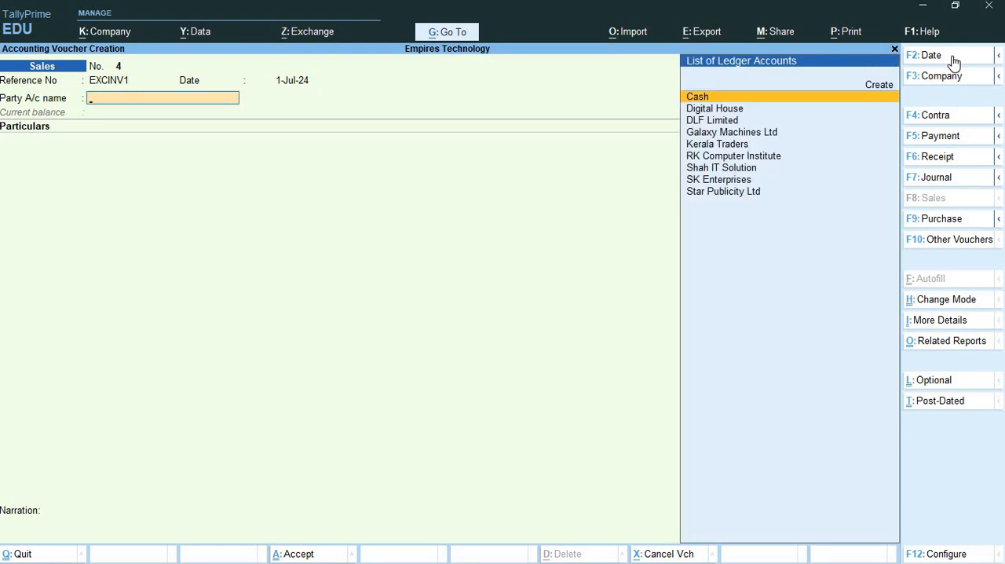
- Create a party ledger named Excel SOlutions under Sundry Debtors, keeping the default bill-by-bill settings and mailing name
key(alt+c)
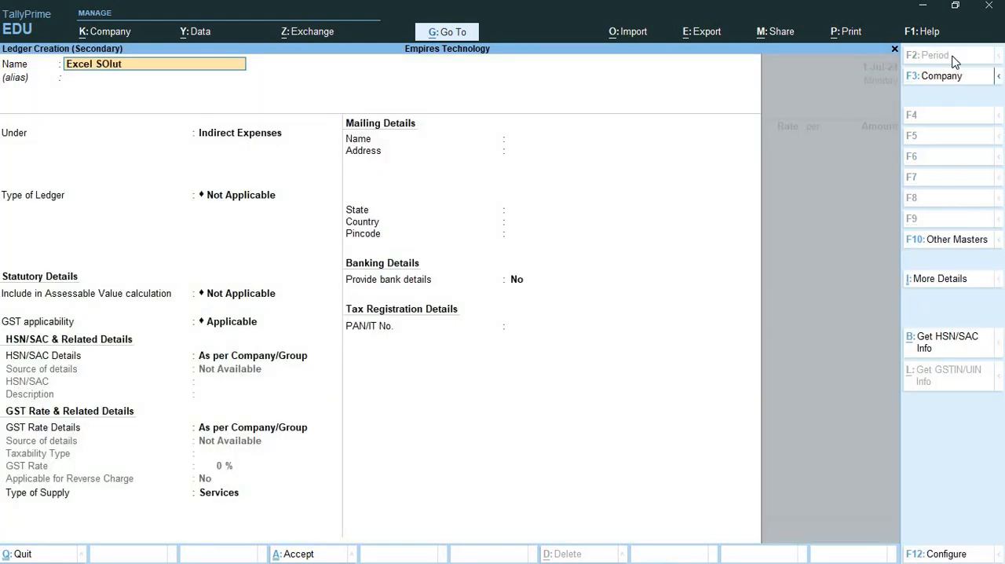
text(Excel SOlutions)
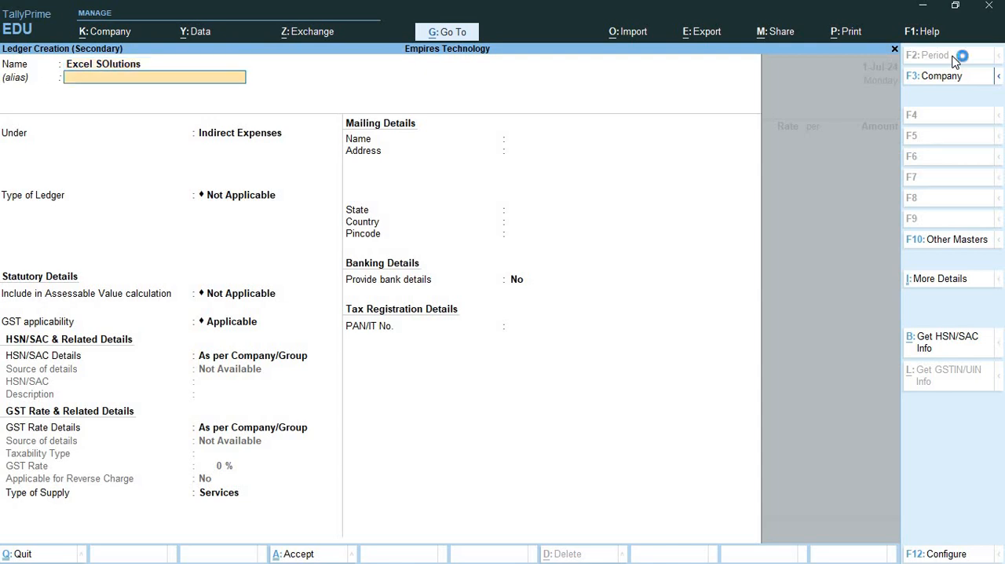
key(Return)
text(Sund)
key(Down)
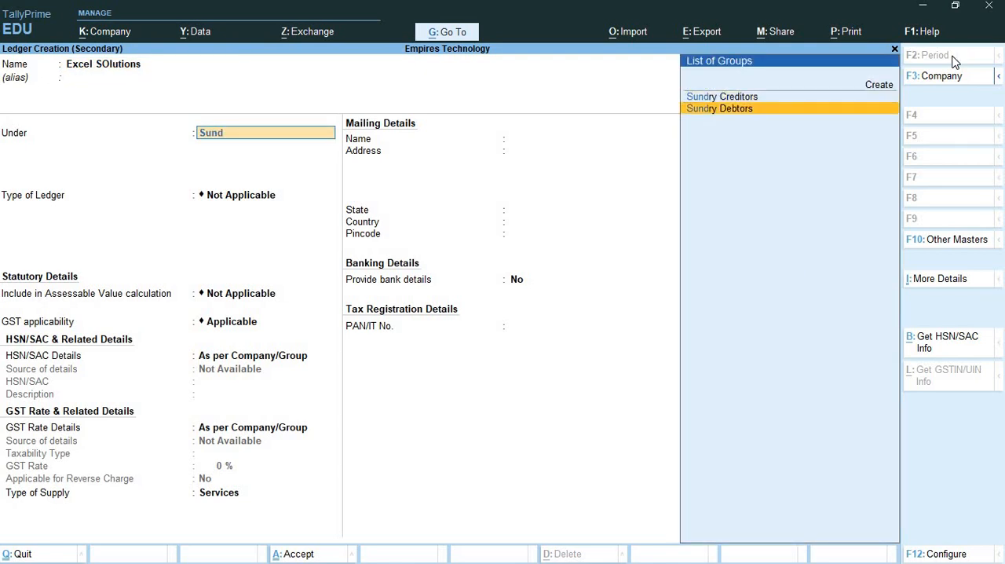
key(Return)
key(Return)
key(Return)
key(Return)
key(Return)
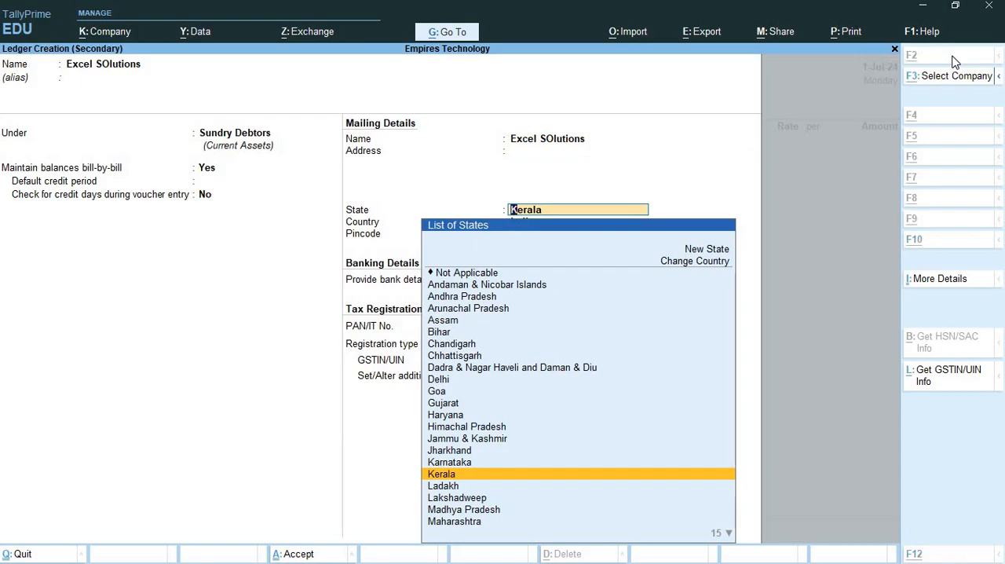
- Check the dealer's state in the Word document, and set the new ledger's state to West Bengal in TallyPrime
key(alt+Tab)
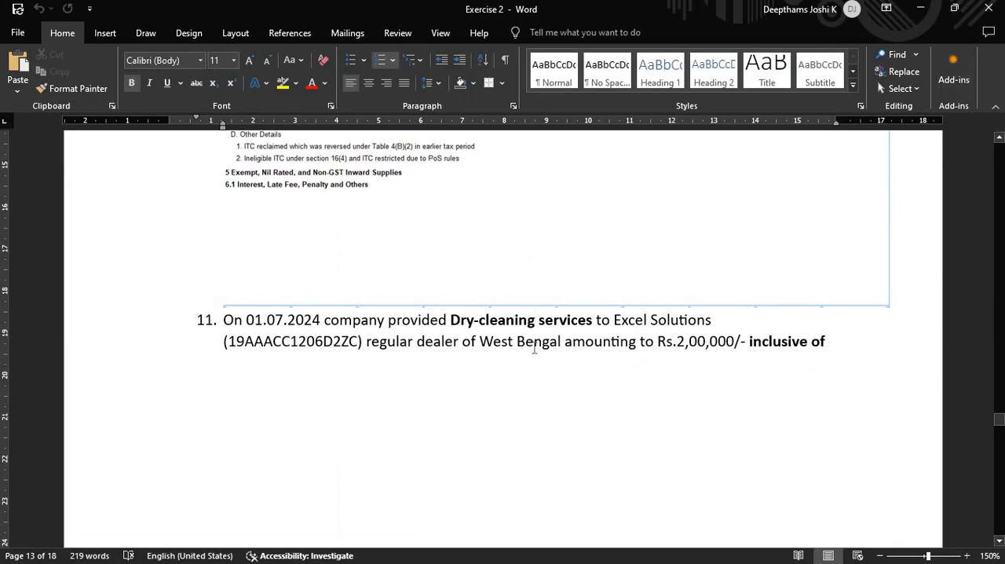
key(alt+Tab)
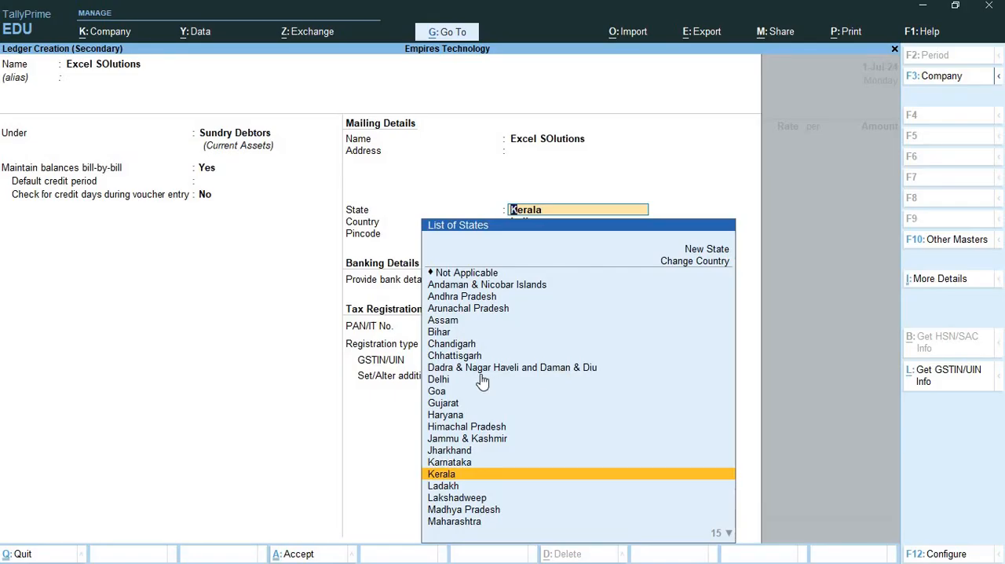
text(We)
click(475, 306)
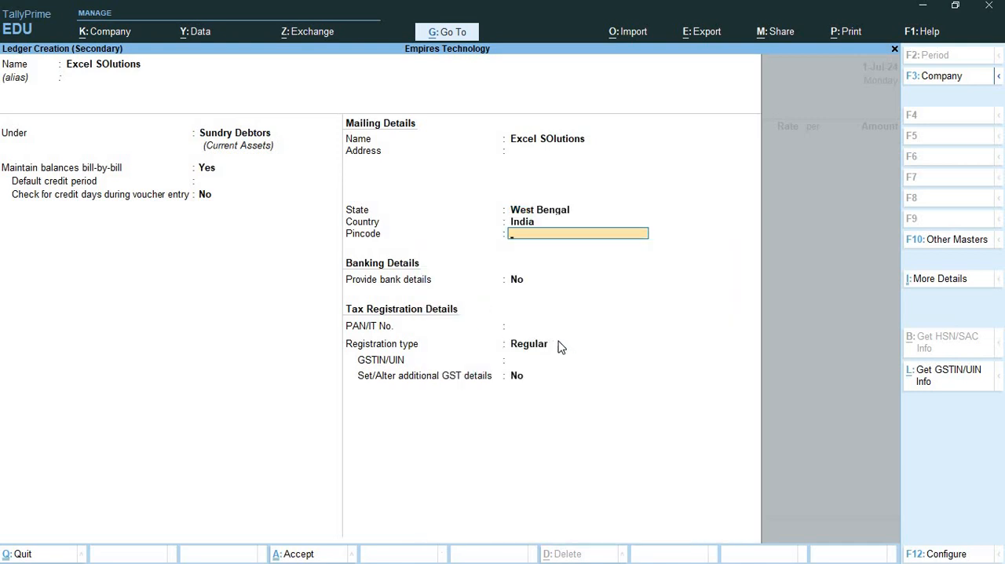
- Copy the party's GSTIN from question 11 in Word into the ledger's GSTIN/UIN field in TallyPrime, and save the ledger
click(545, 363)
key(alt+Tab)
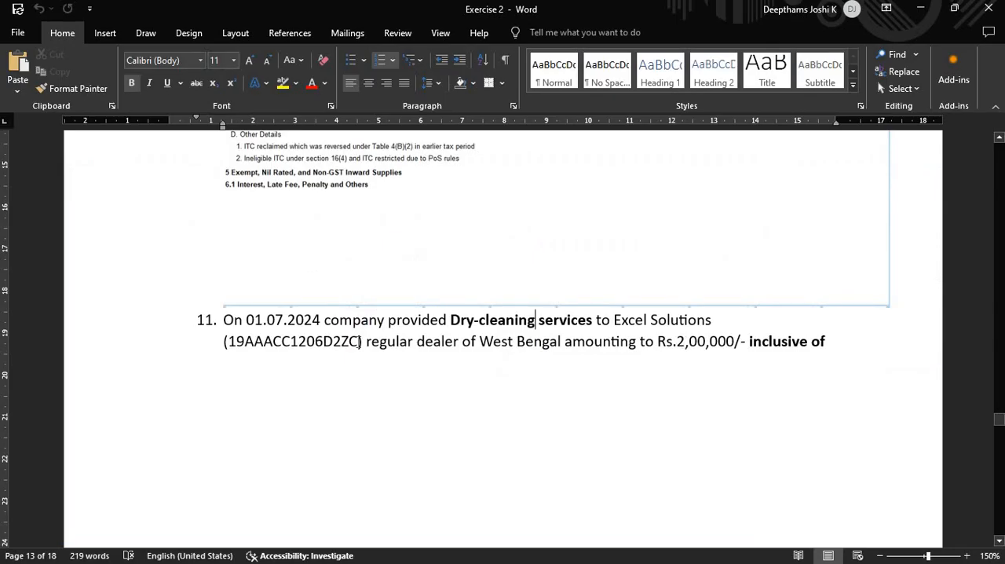
double_click(286, 349)
key(ctrl+c)
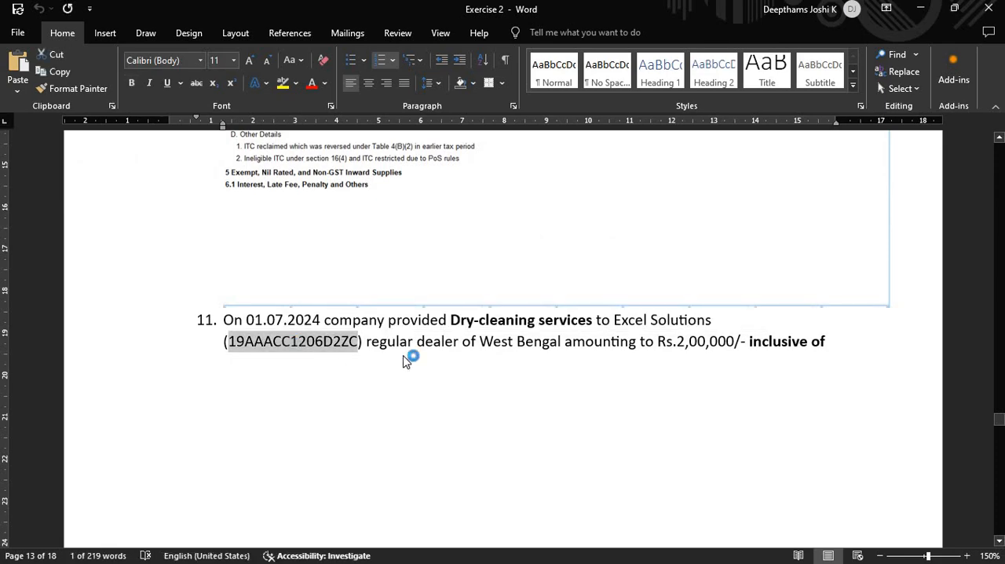
key(alt+Tab)
key(ctrl+v)
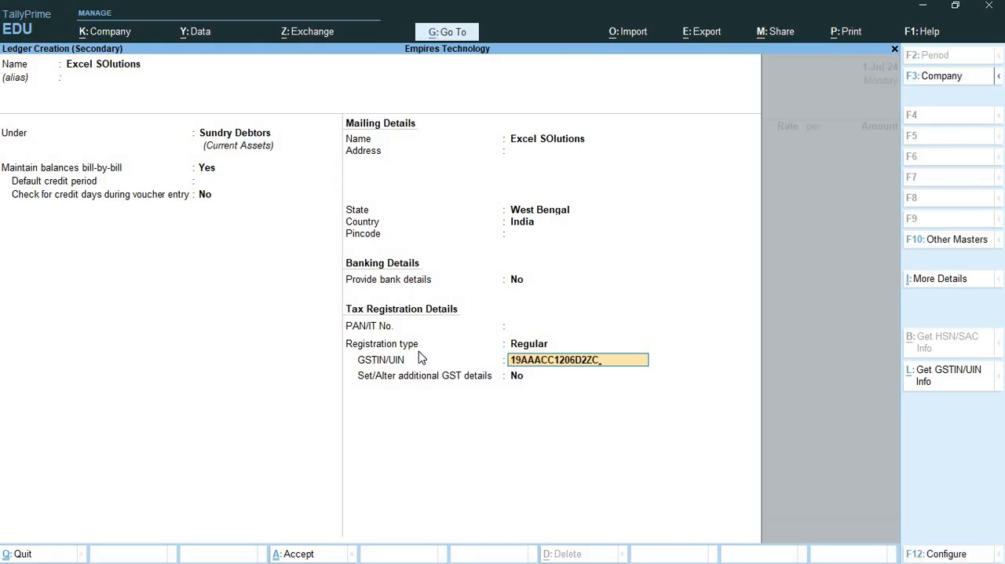
key(Return)
key(Return)
key(Return)
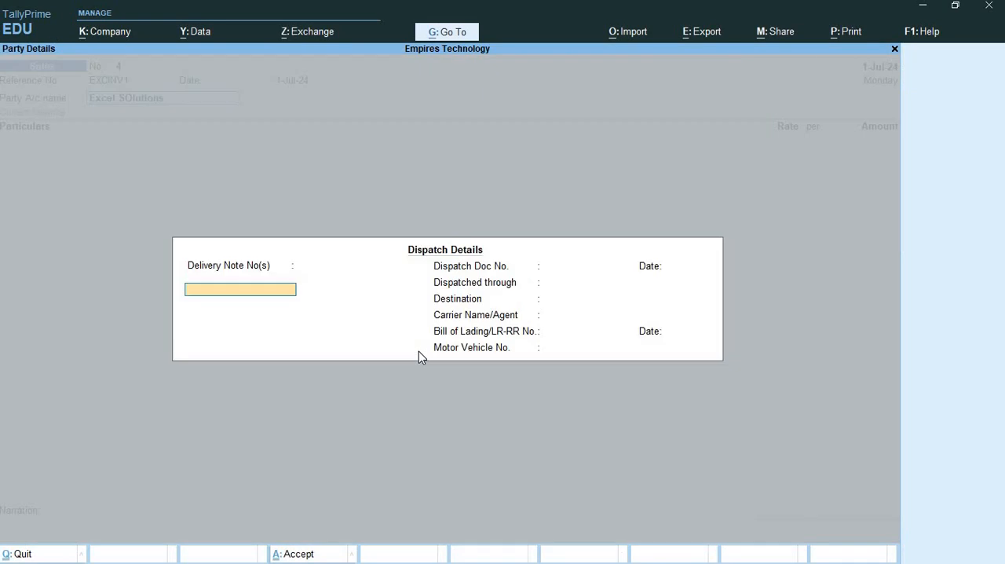
- Accept the dispatch and party details unchanged, and add Dry Cleaning Service to the voucher with an amount of 200000
key(ctrl+a)
key(ctrl+a)
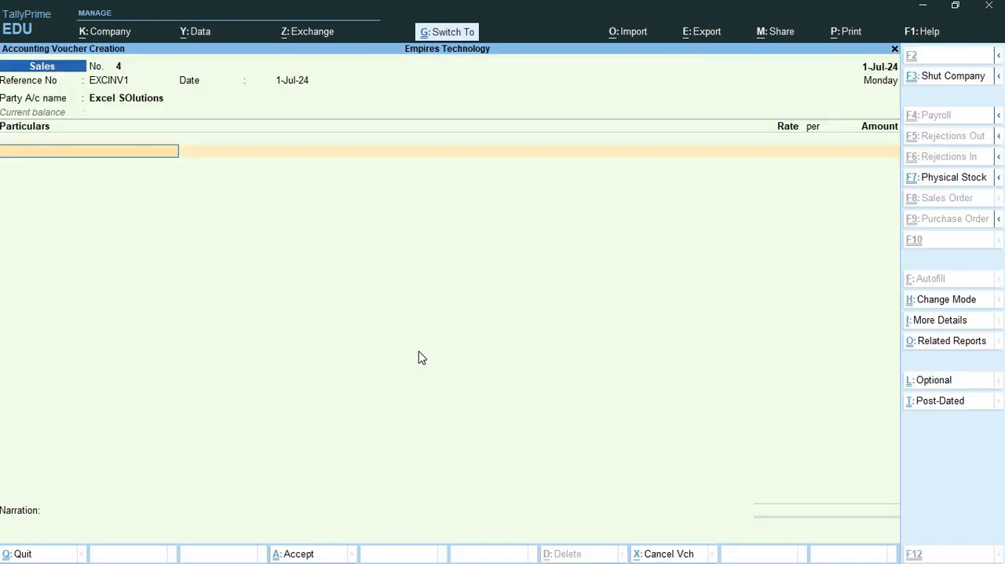
text(D)
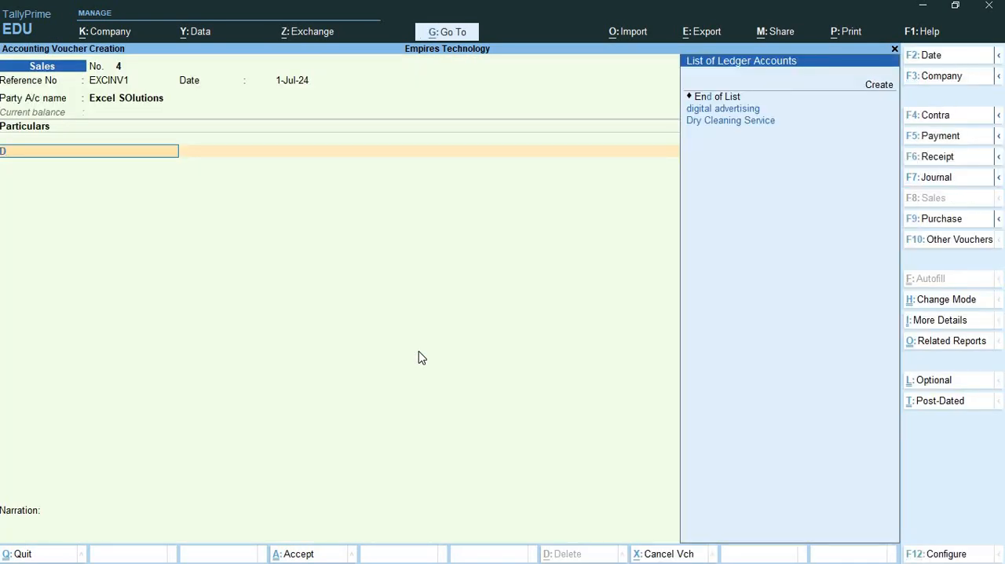
key(Down)
key(Down)
key(Return)
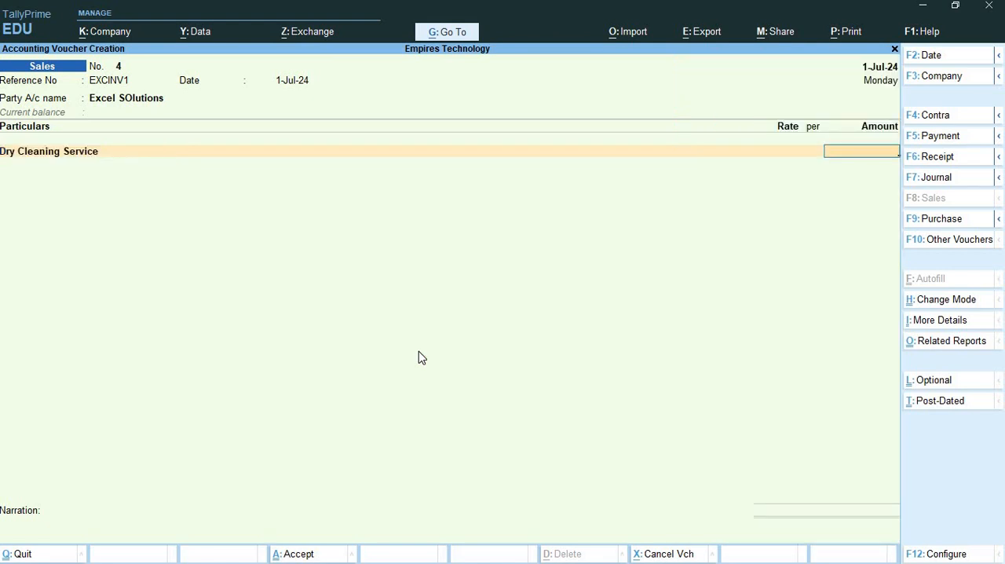
text(200000)
key(Return)
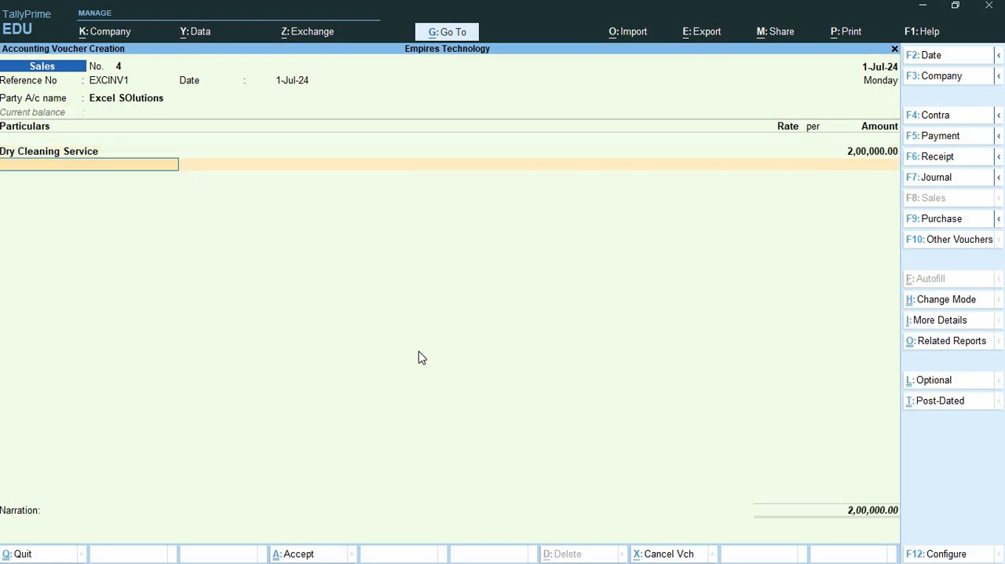
- Return to the Dry Cleaning Service amount and open the voucher configuration at Provide Amount Inclusive of Tax for Ledgers
key(BackSpace)
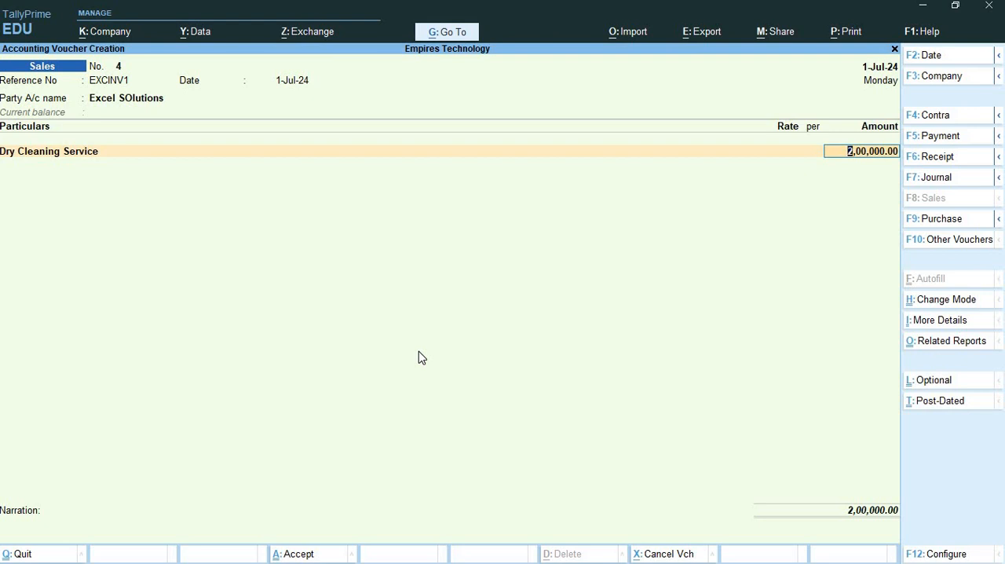
click(939, 555)
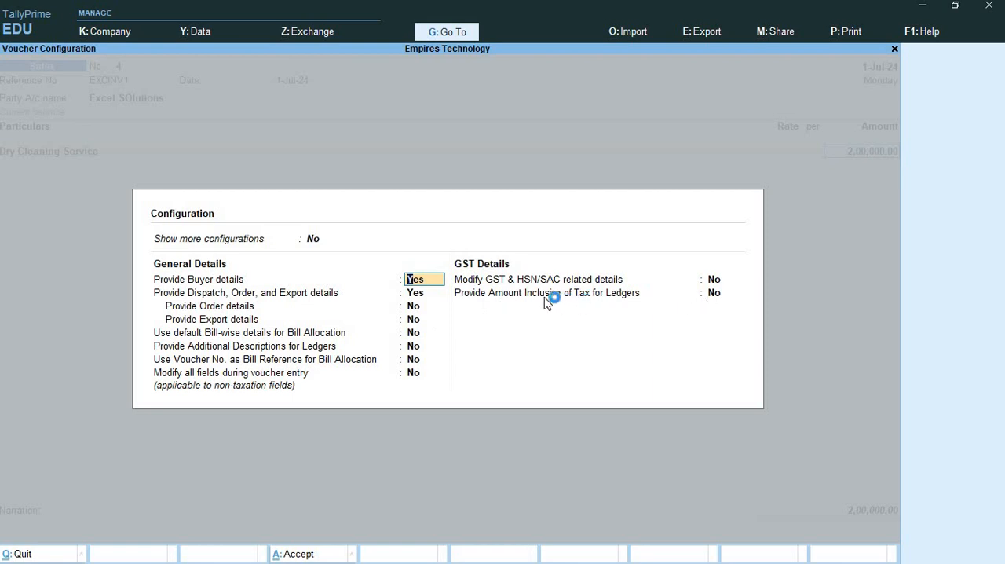
click(715, 296)
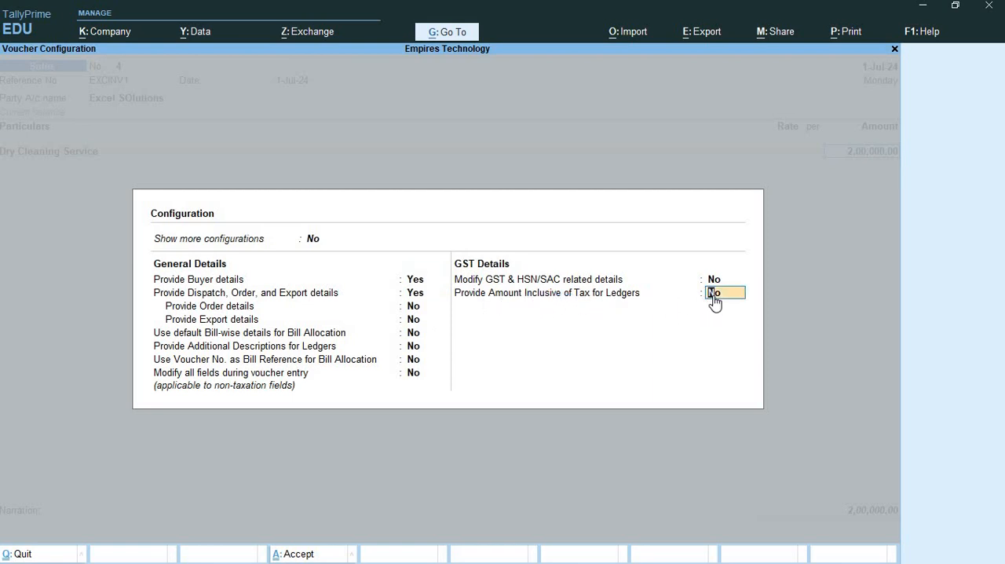
click(716, 299)
- Check the configuration instructions in Word, and set Provide Amount Inclusive of Tax for Ledgers to Yes in TallyPrime
key(alt+Tab)
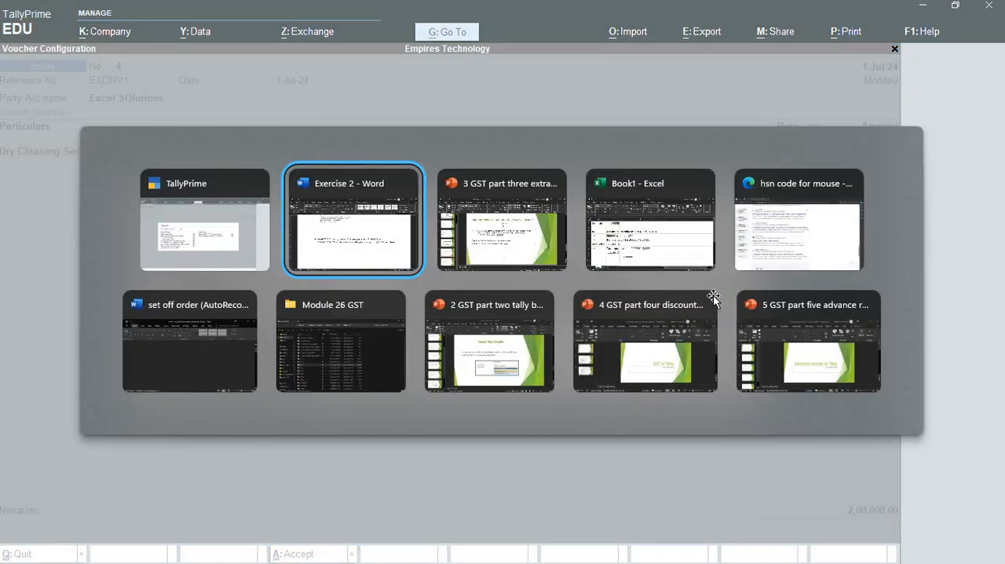
scroll(676, 293, down, 10)
scroll(282, 214, down, 1)
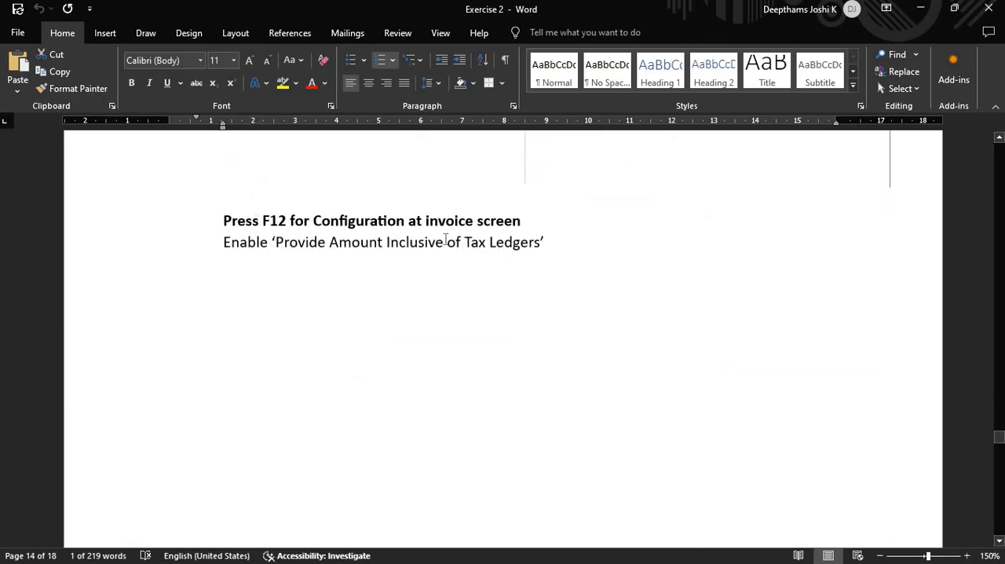
drag(275, 245, 503, 259)
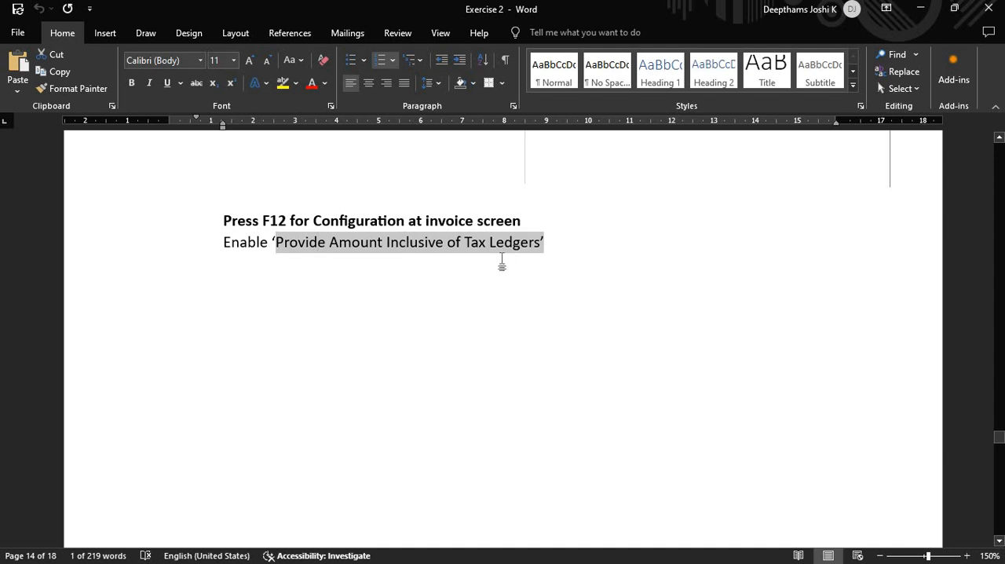
click(482, 265)
scroll(533, 303, down, 3)
scroll(533, 303, down, 3)
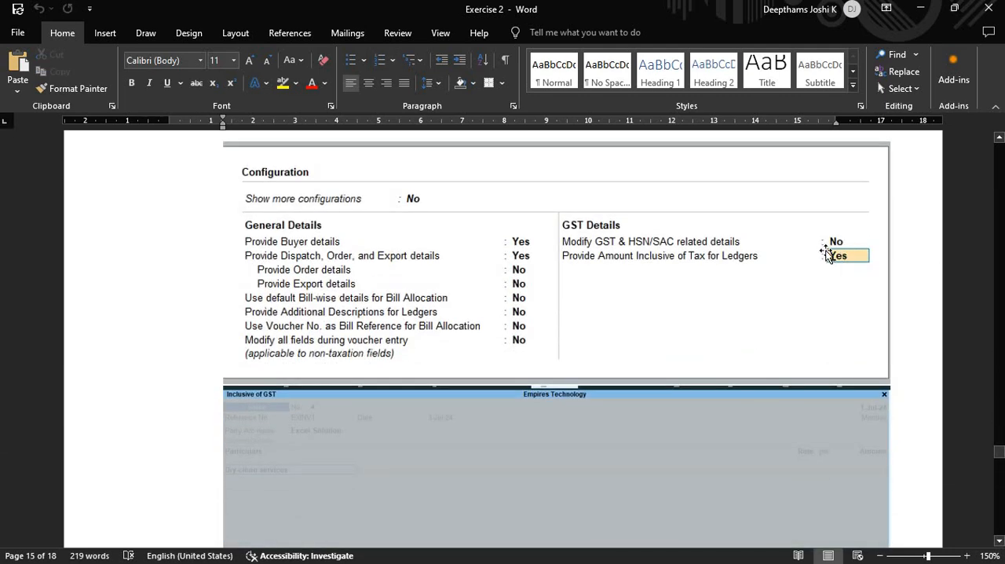
key(alt+Tab)
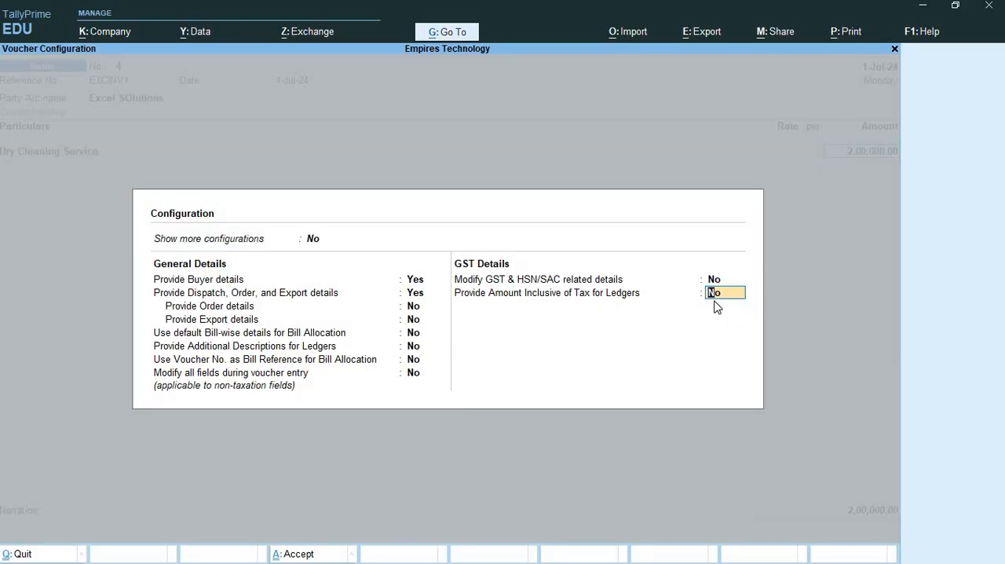
key(y)
key(Return)
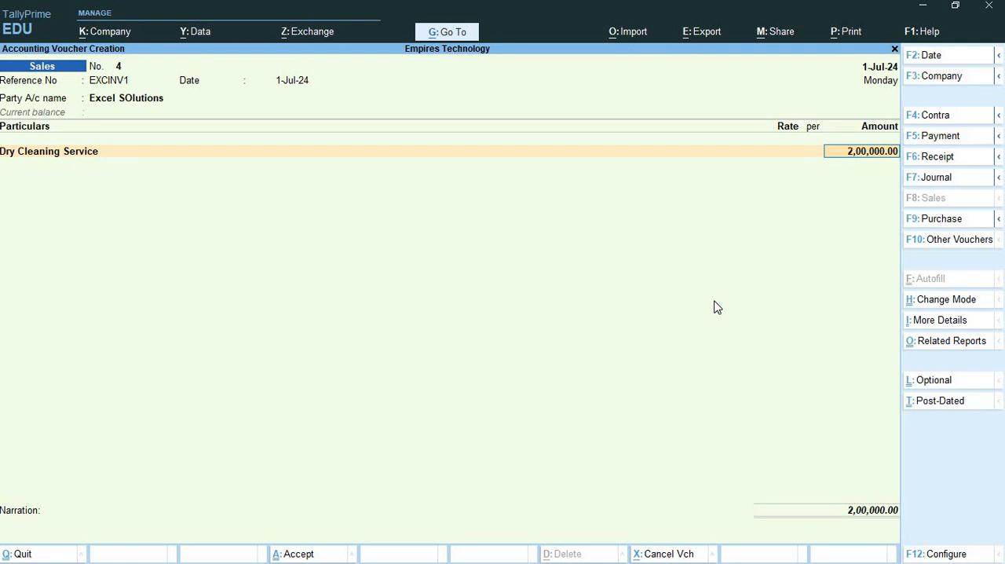
key(BackSpace)
key(BackSpace)
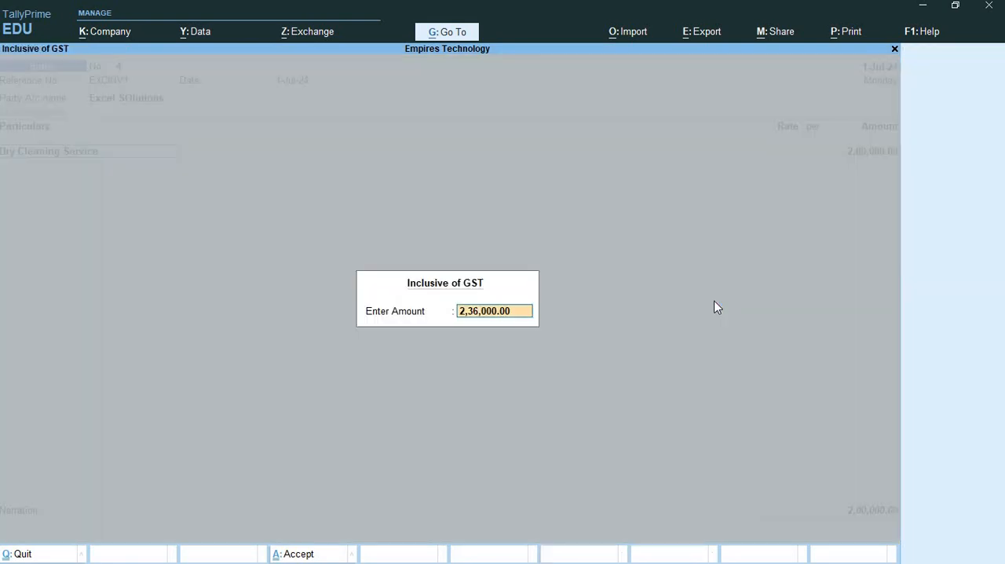
key(BackSpace)
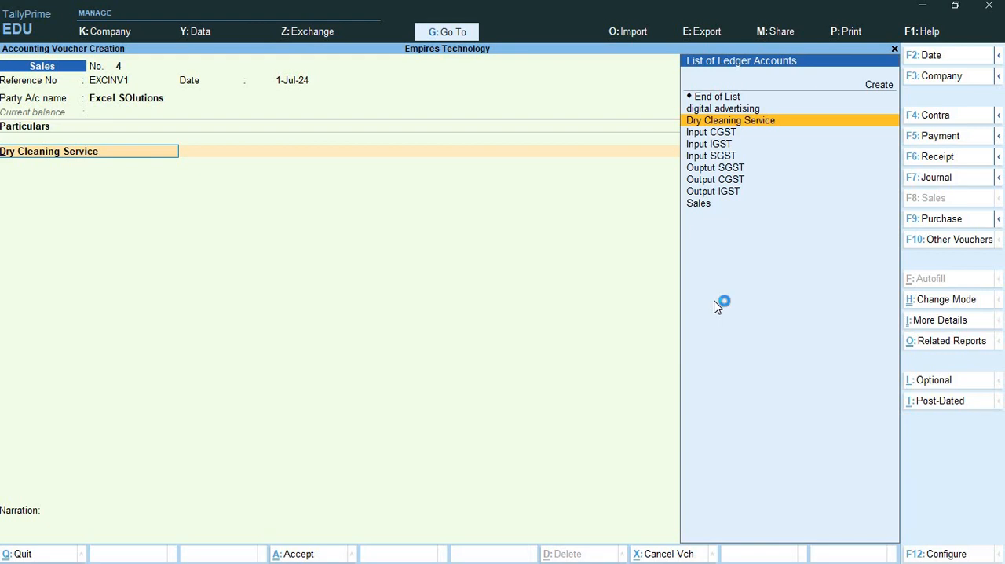
key(Return)
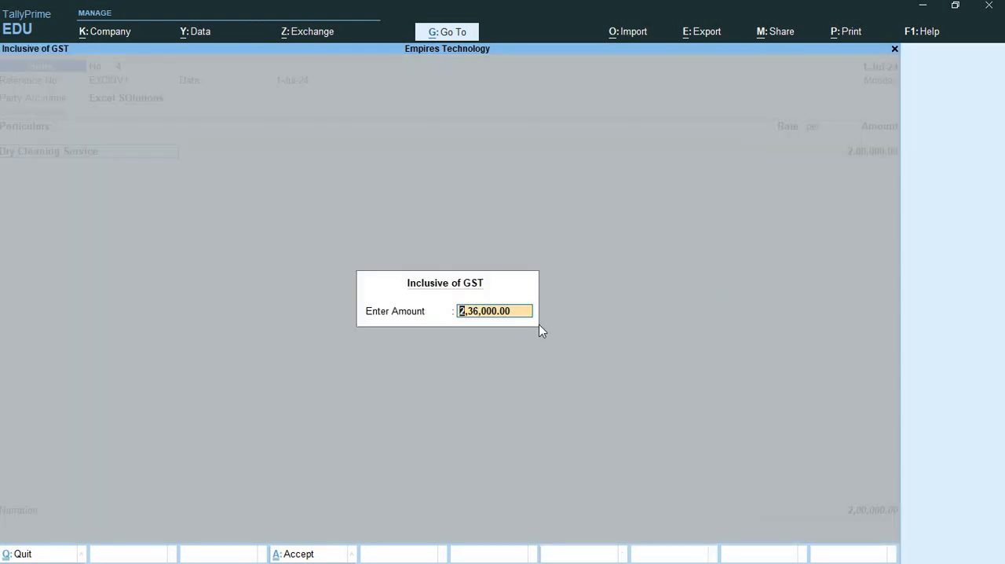
key(BackSpace)
key(Return)
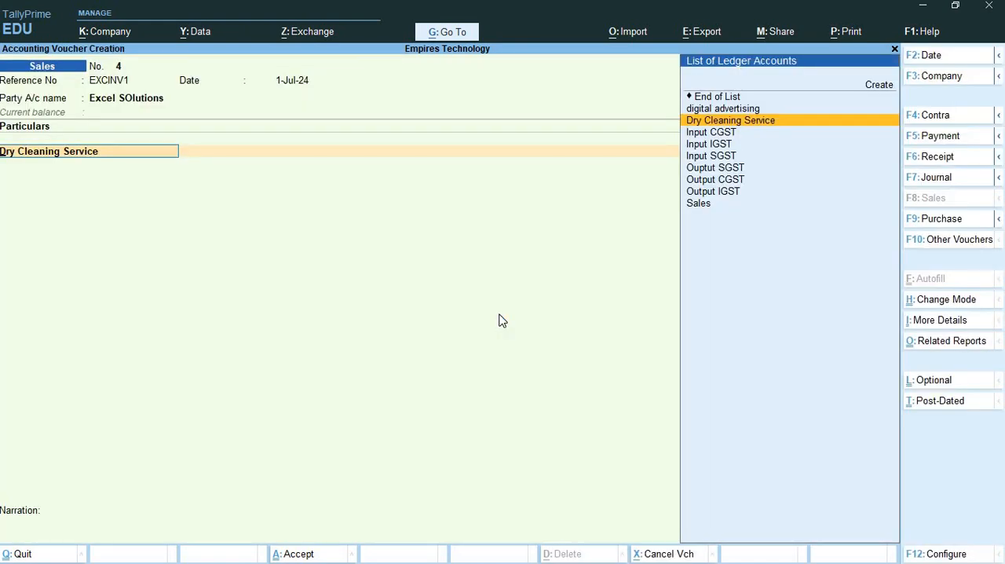
key(Return)
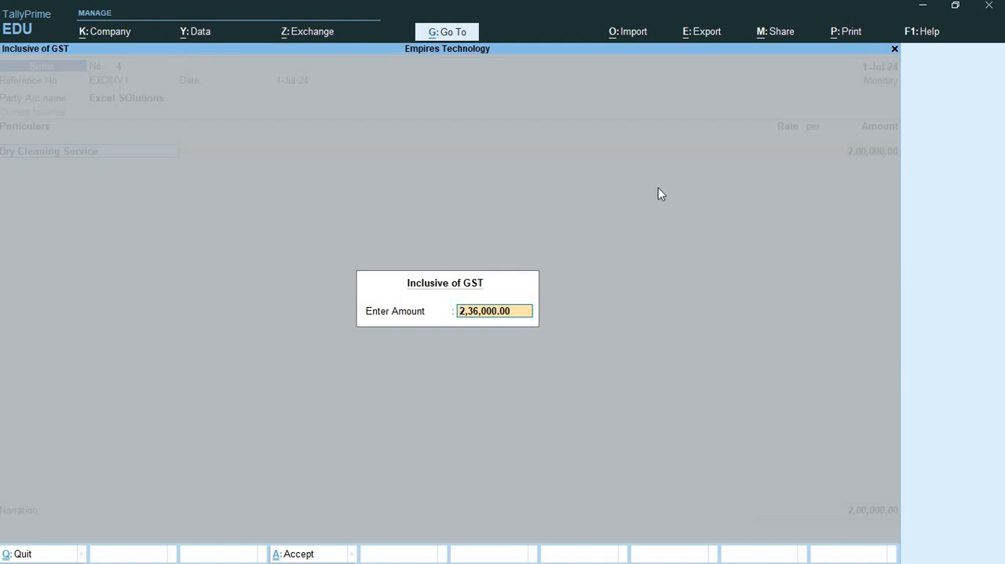
- Discard the current voucher and start a new sales voucher with reference number EXINV1, keeping the 1-Jul-24 date
click(894, 49)
click(895, 49)
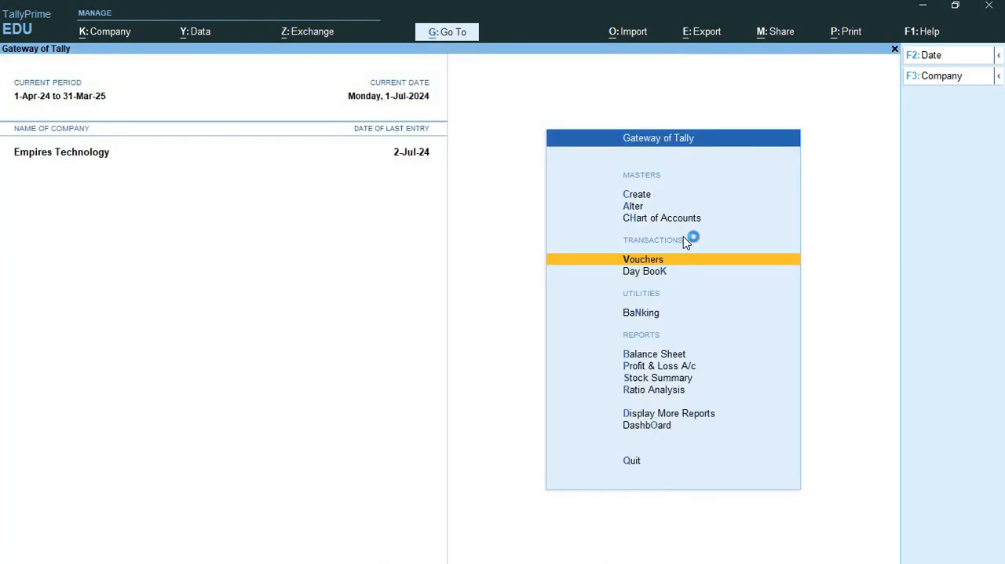
click(667, 262)
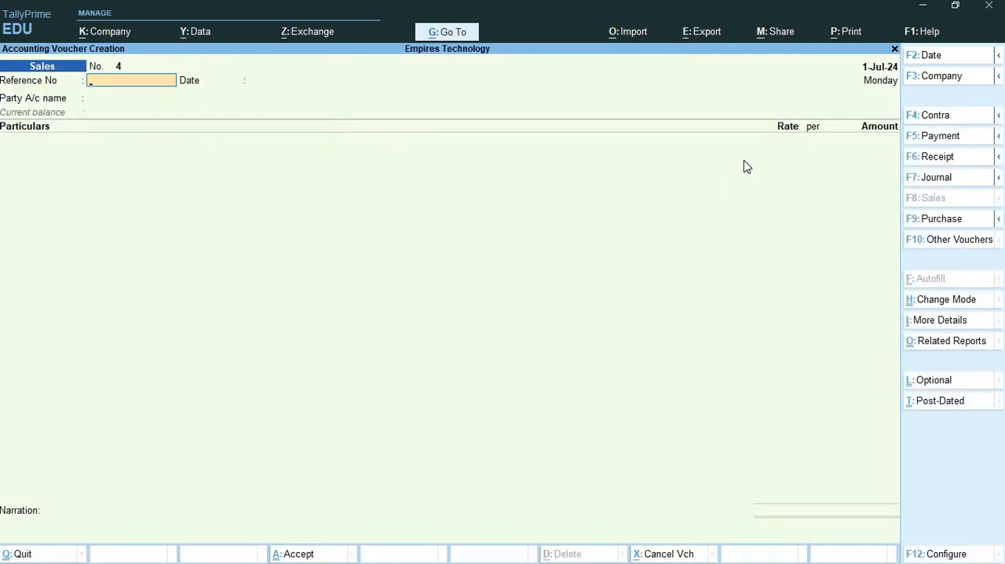
click(747, 167)
text(EXINV1)
key(Return)
key(Return)
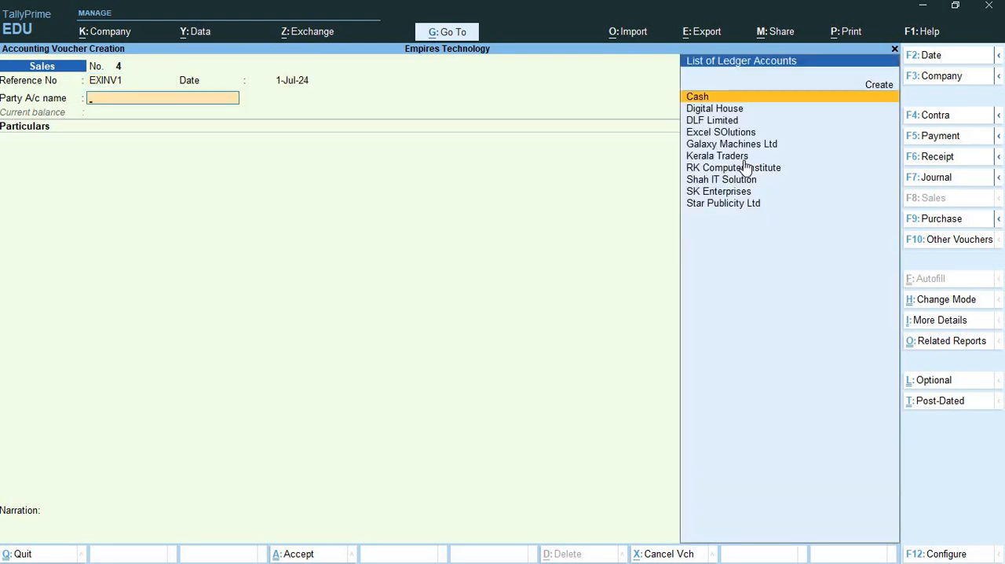
- Set the party account to Excel Solutions and accept the dispatch and party details unchanged
text(E)
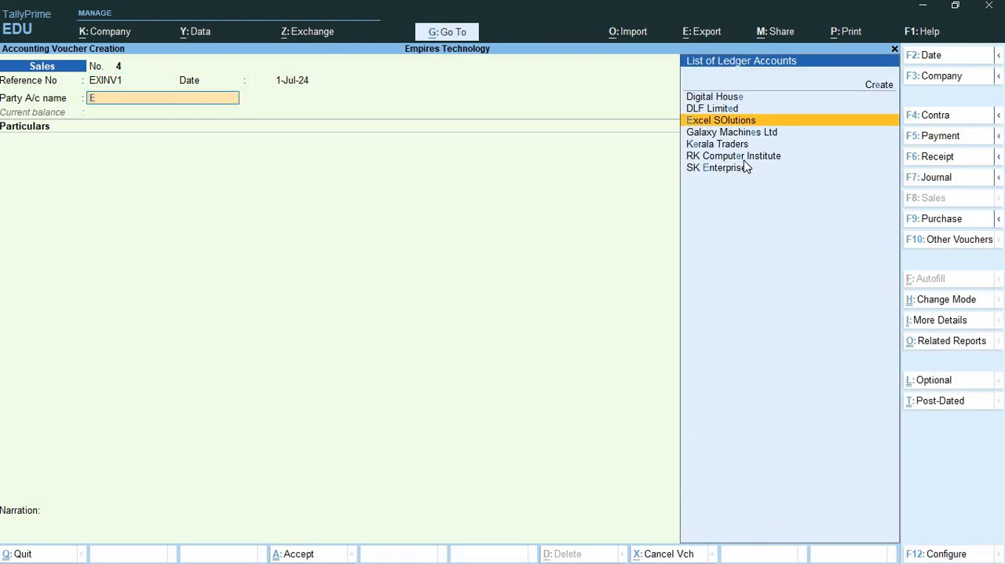
text(x)
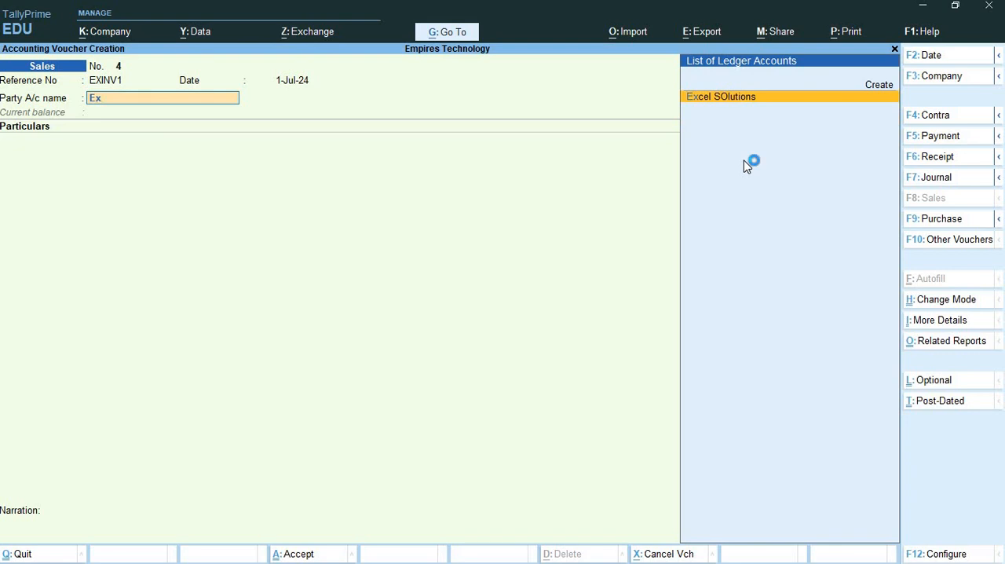
key(Return)
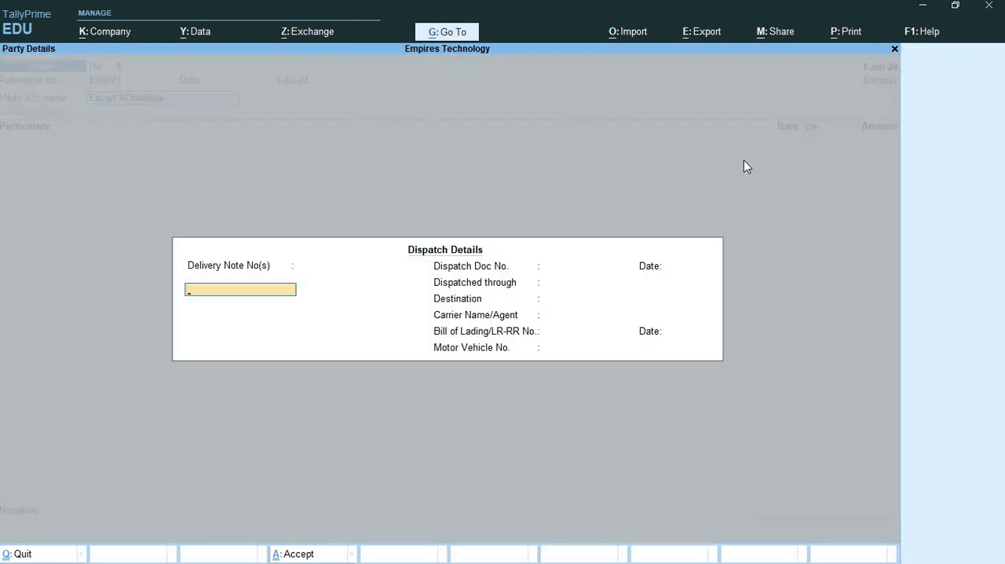
key(ctrl+a)
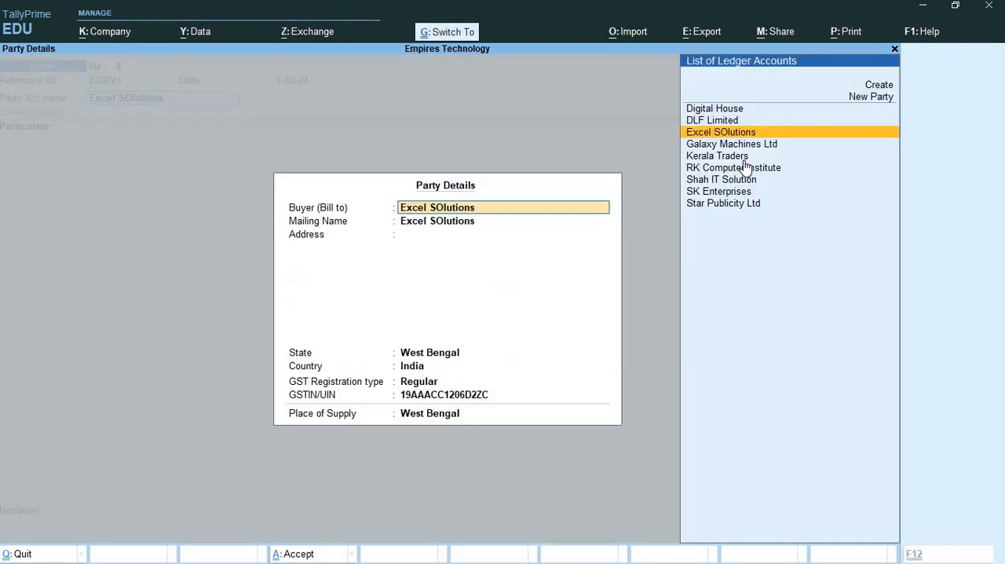
key(ctrl+a)
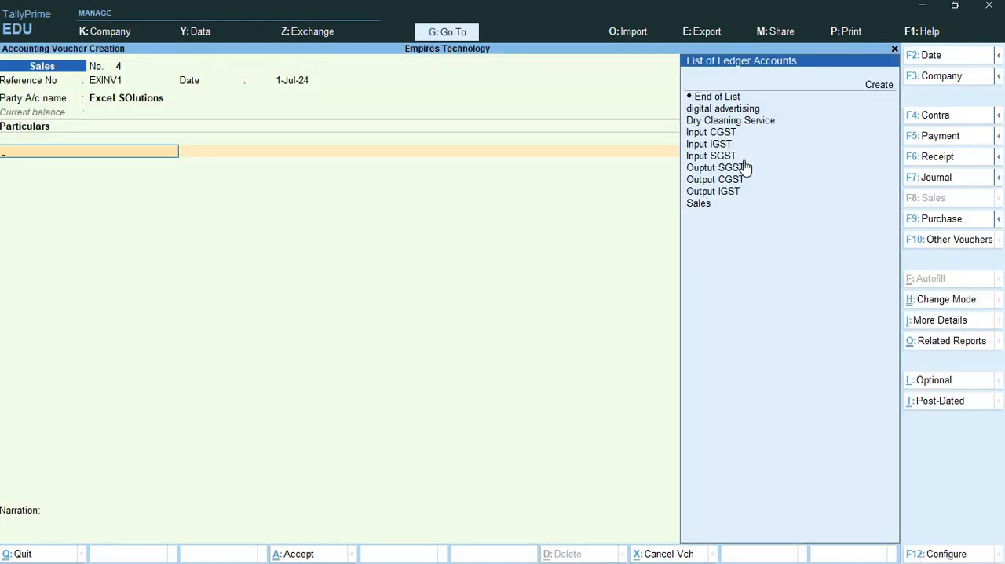
- Add Dry Cleaning Service to the voucher with a GST-inclusive amount of 200000 and accept the calculated amount
key(Down)
key(Down)
key(Down)
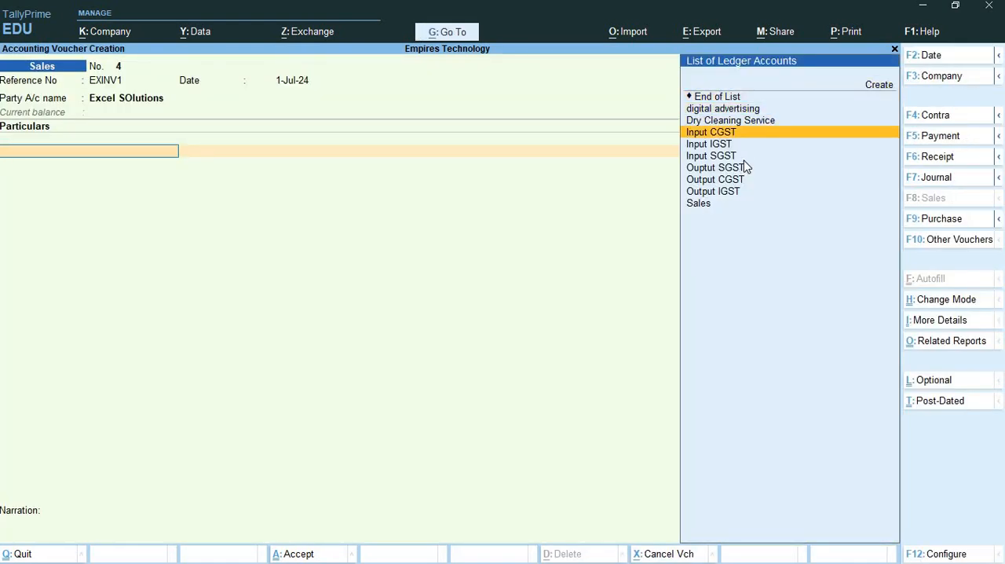
key(Up)
key(Return)
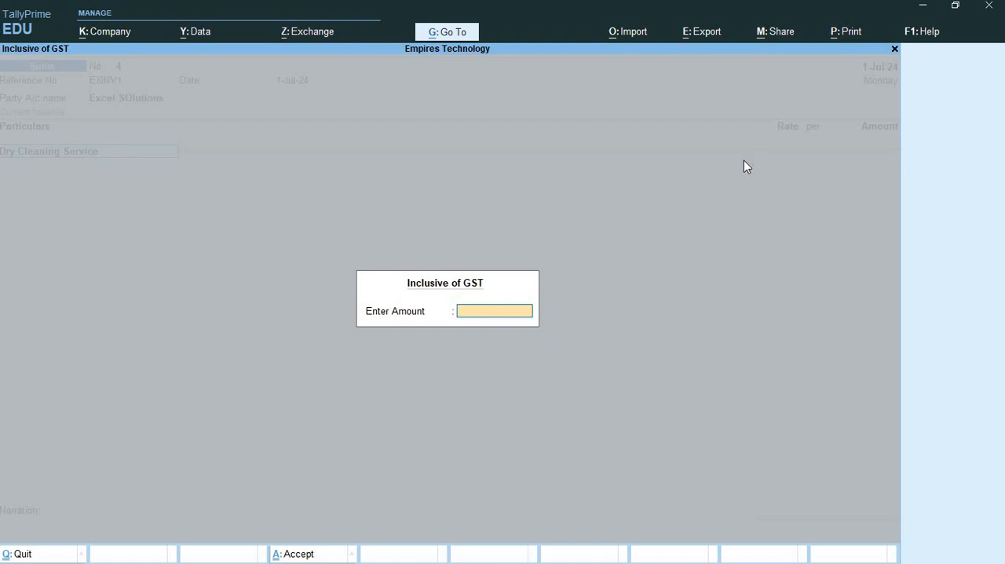
text(200000)
key(Return)
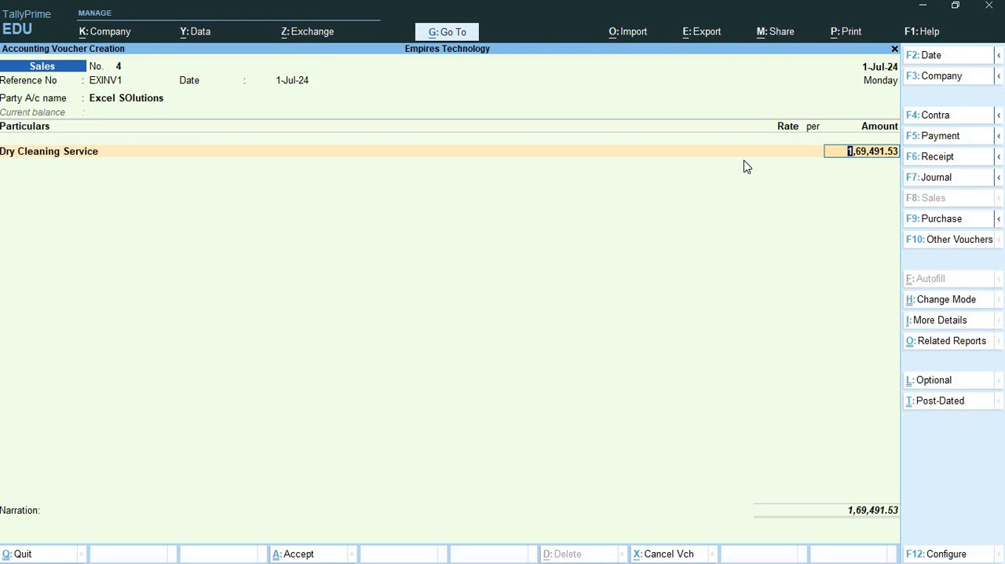
key(Return)
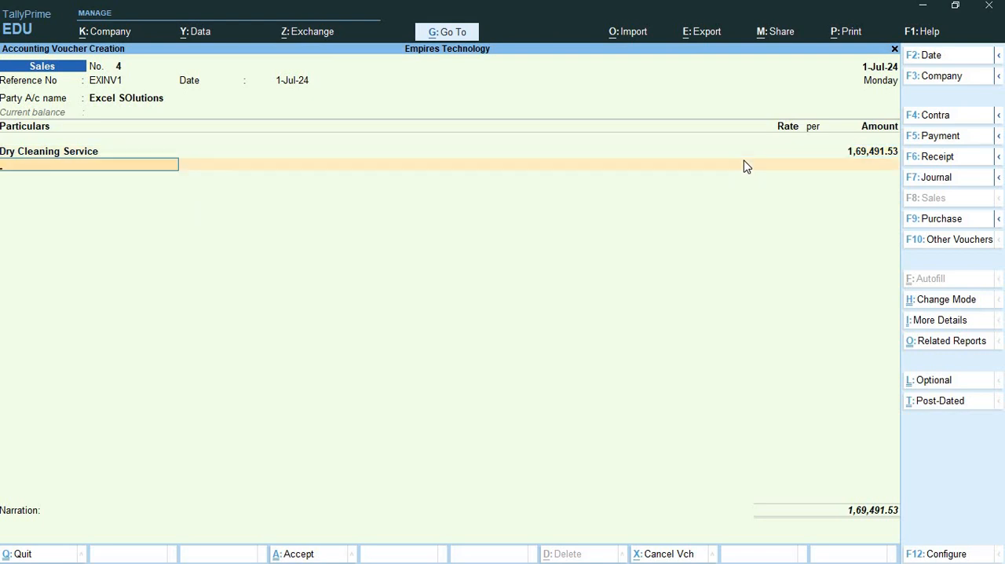
- Add the Output IGST ledger below Dry Cleaning Service in the voucher
text(Ou)
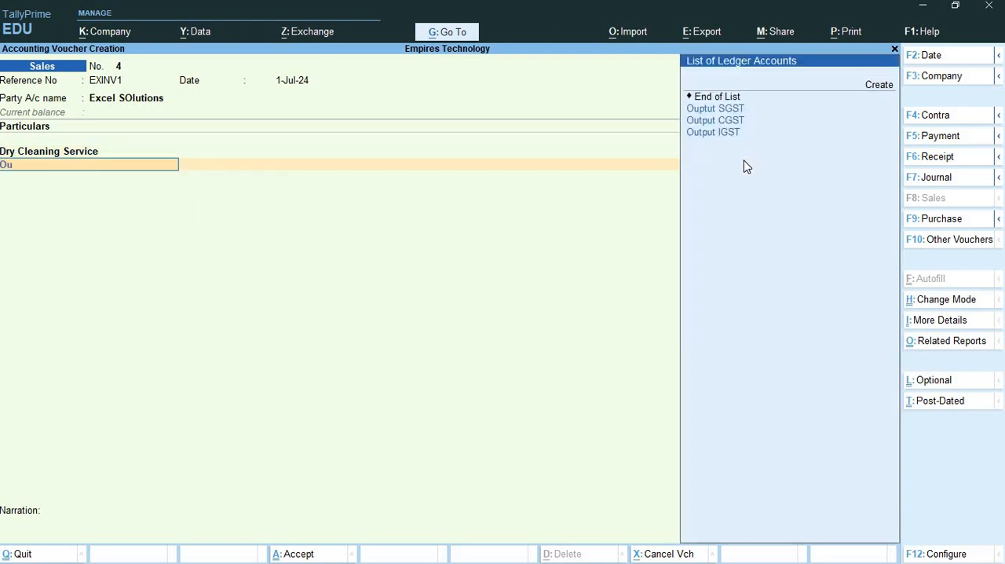
key(Down)
key(Down)
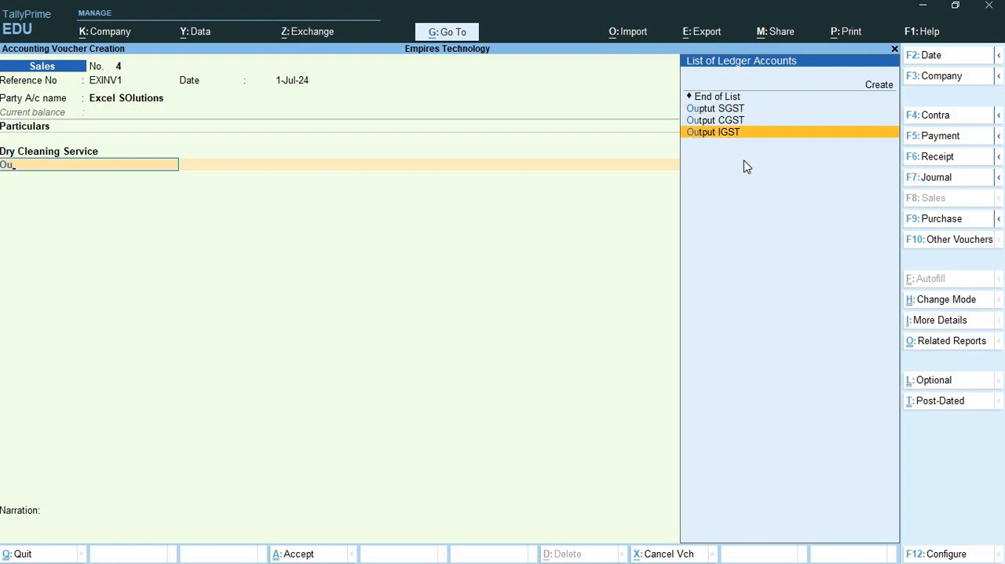
key(Return)
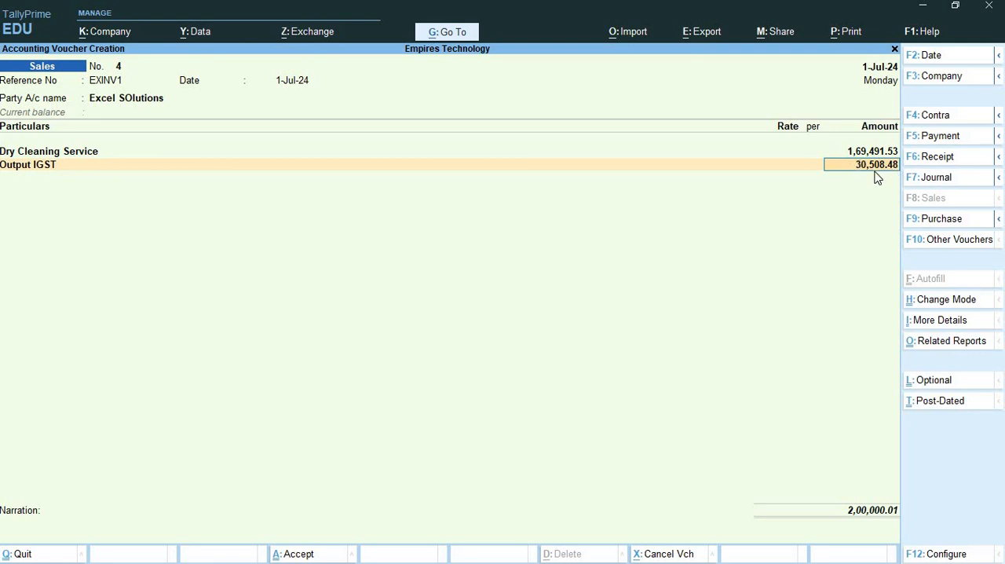
- Compare the voucher amounts with the item value and tax calculations in cells B6 and B8 of Book1 in Excel, and return to TallyPrime
key(alt+Tab)
key(alt+Tab)
key(alt+Tab)
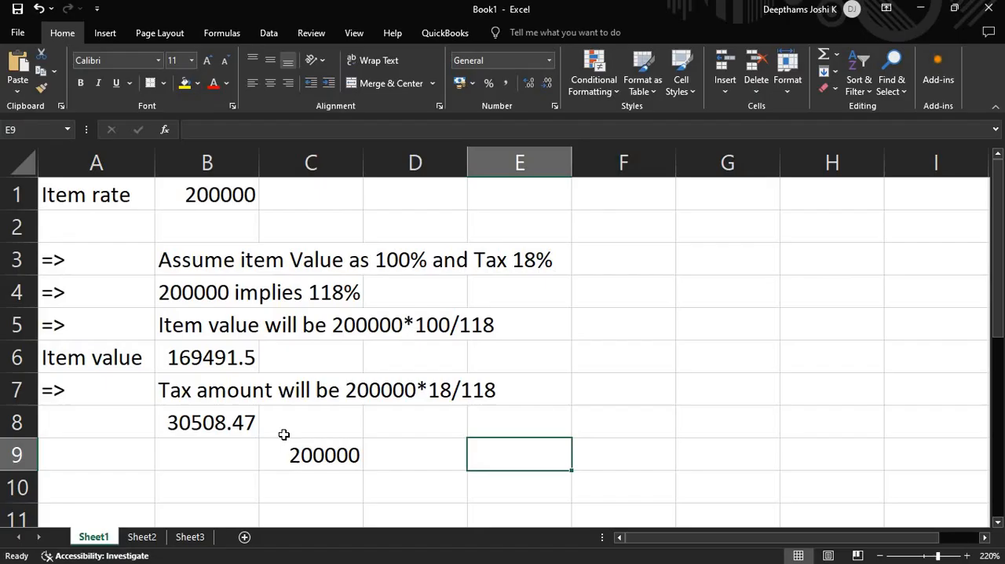
click(216, 417)
click(213, 363)
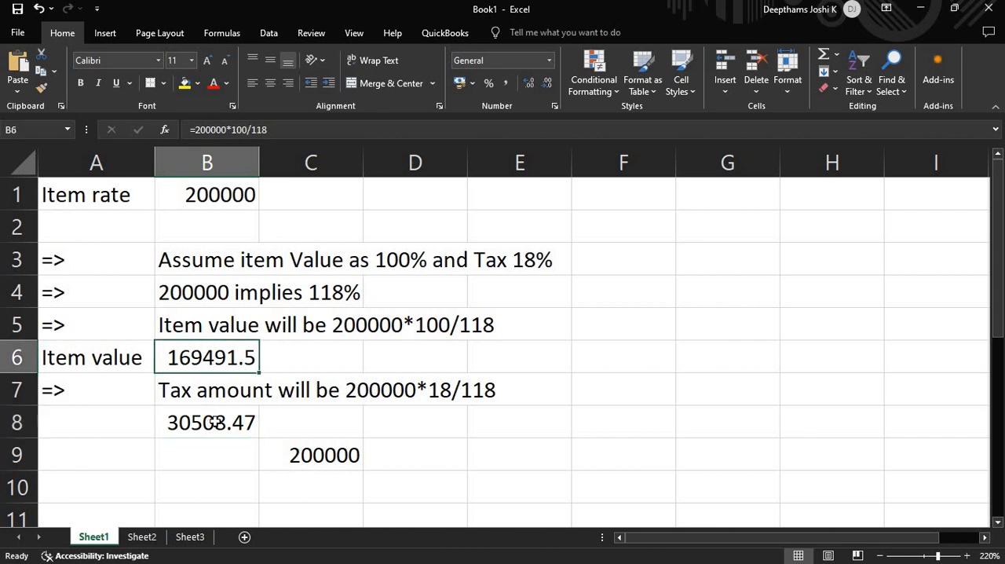
click(216, 422)
click(230, 358)
key(alt+Tab)
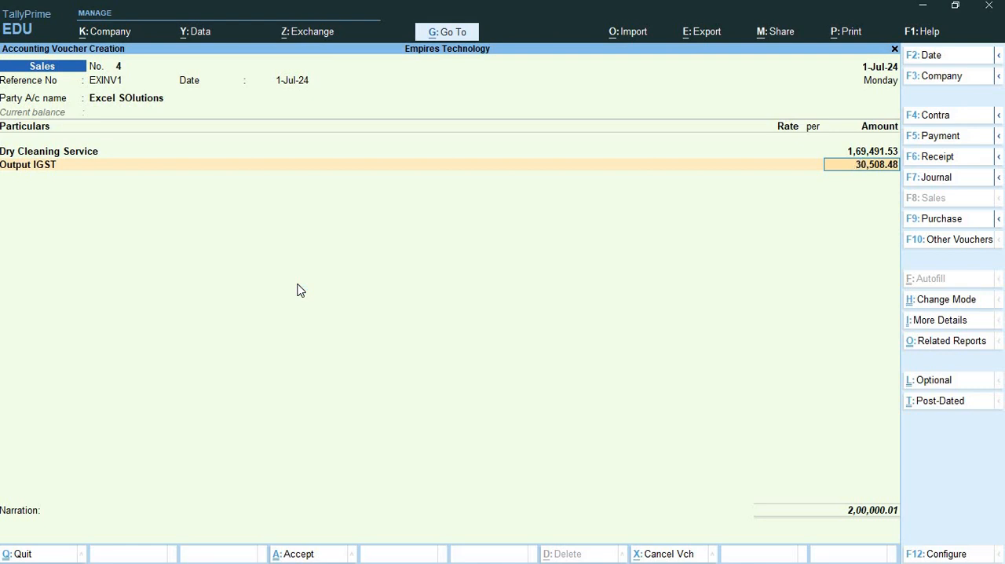
key(alt+Tab)
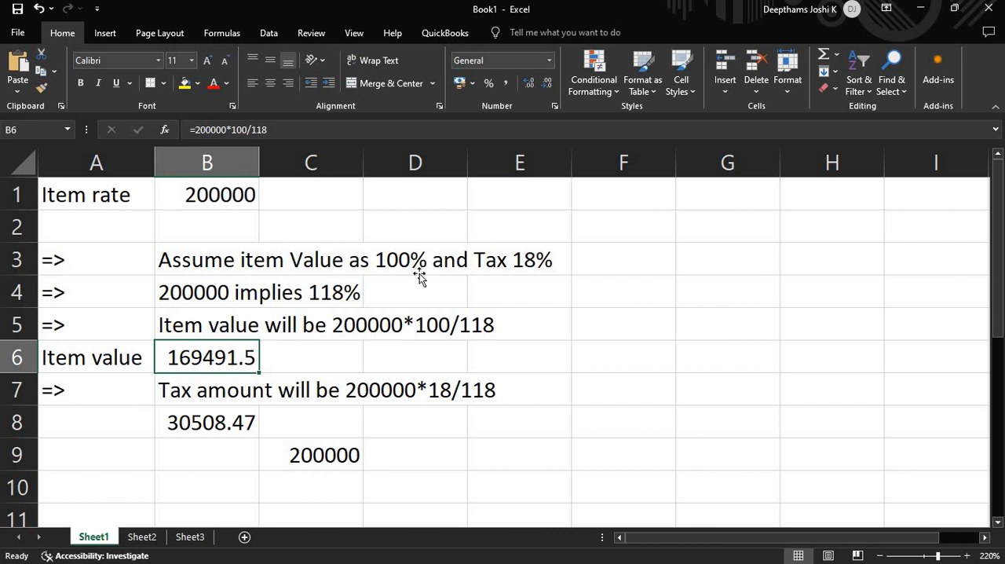
click(420, 278)
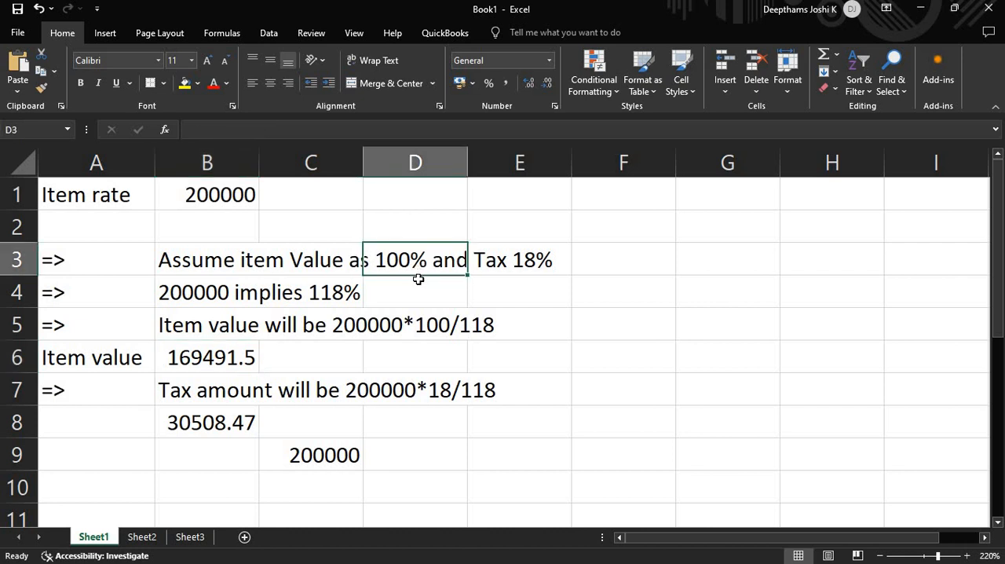
key(alt+Tab)
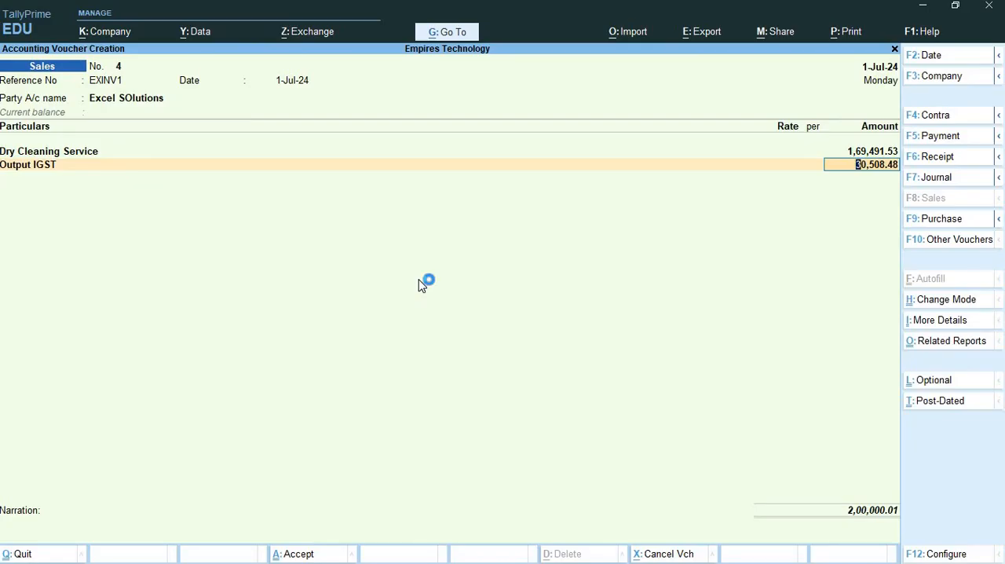
- Accept the Output IGST amount and the bill-wise New Ref EXINV1, and save the sales voucher without a narration
key(Return)
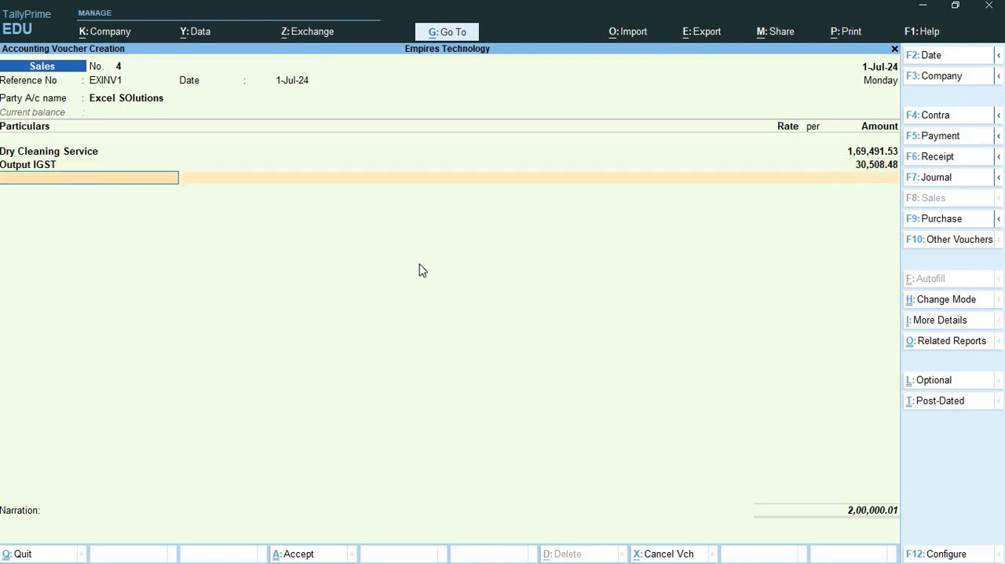
key(Return)
key(Return)
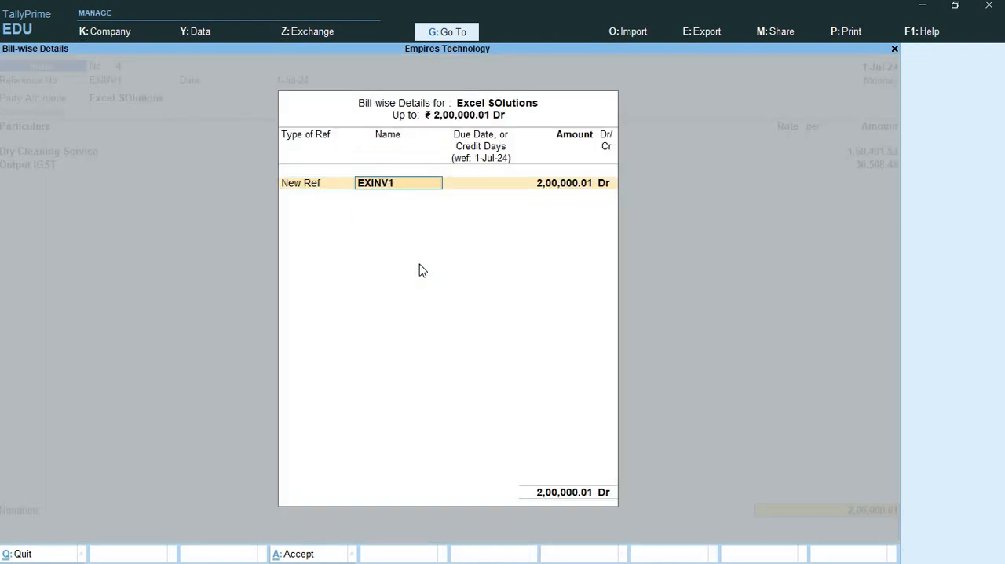
key(Return)
key(Return)
key(Return)
key(Return)
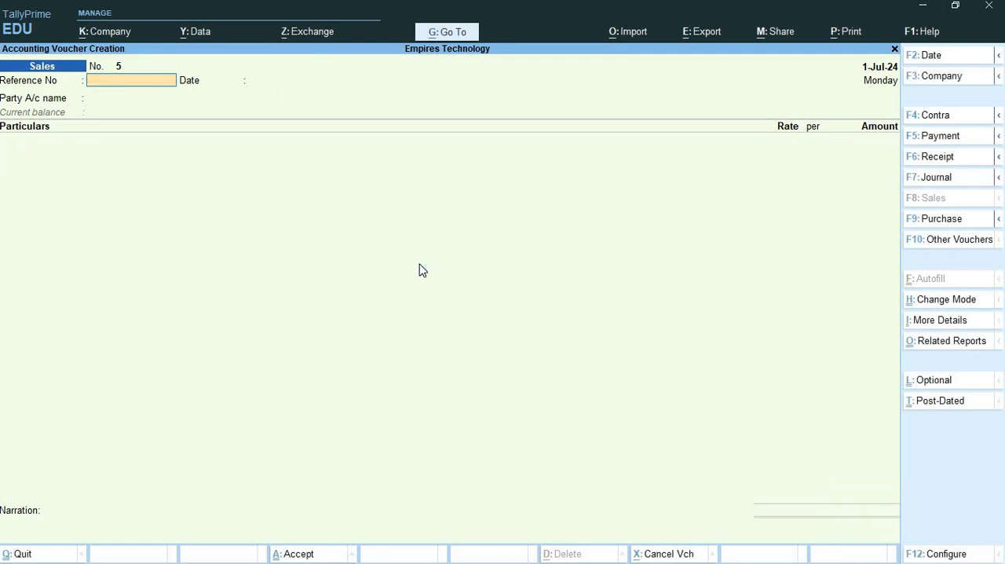
- Switch to the GST part three extras presentation in PowerPoint and read slide 7's goods-and-services invoice task, including the installation service details
key(alt+Tab)
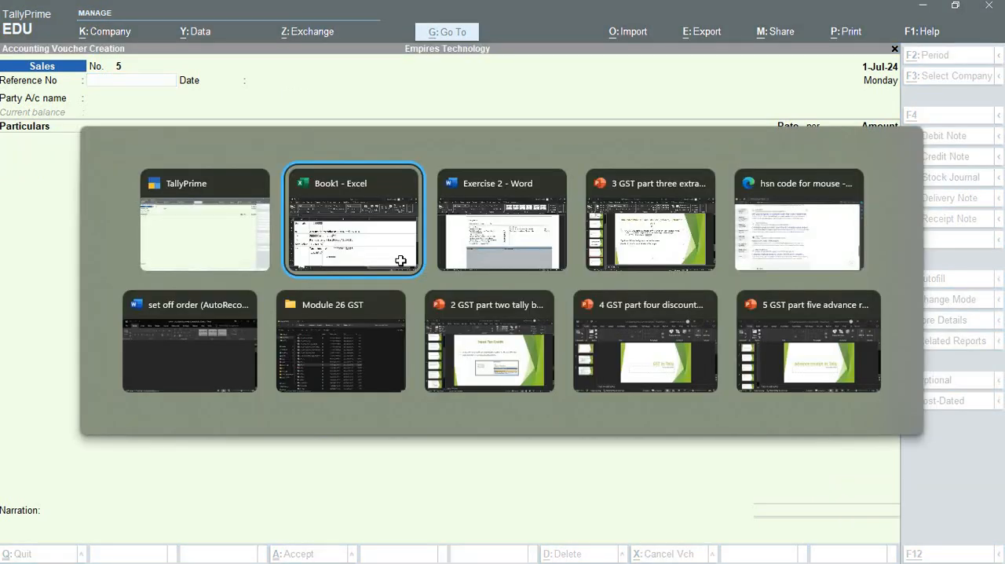
key(alt+Tab)
key(alt+Tab)
key(alt+Tab)
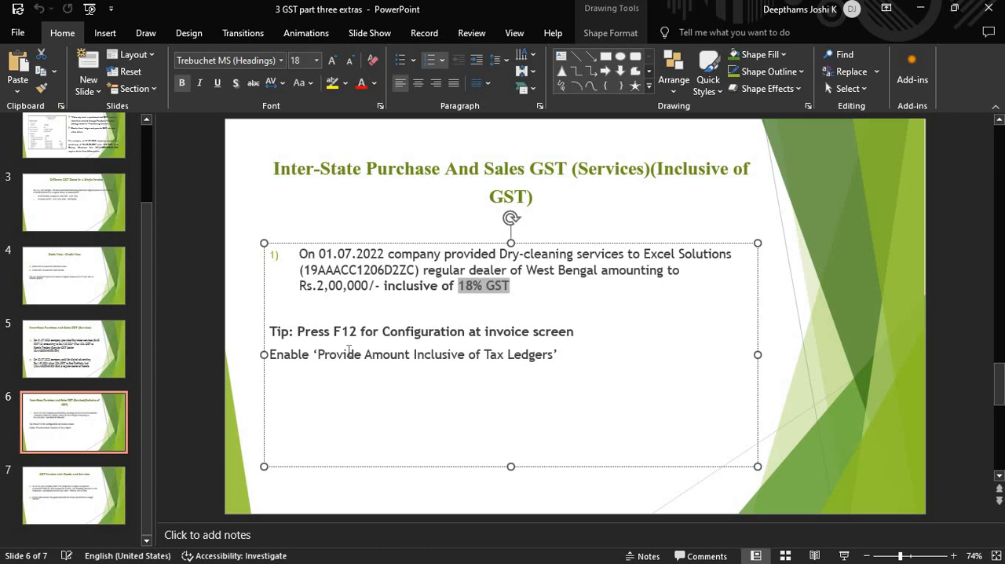
click(109, 480)
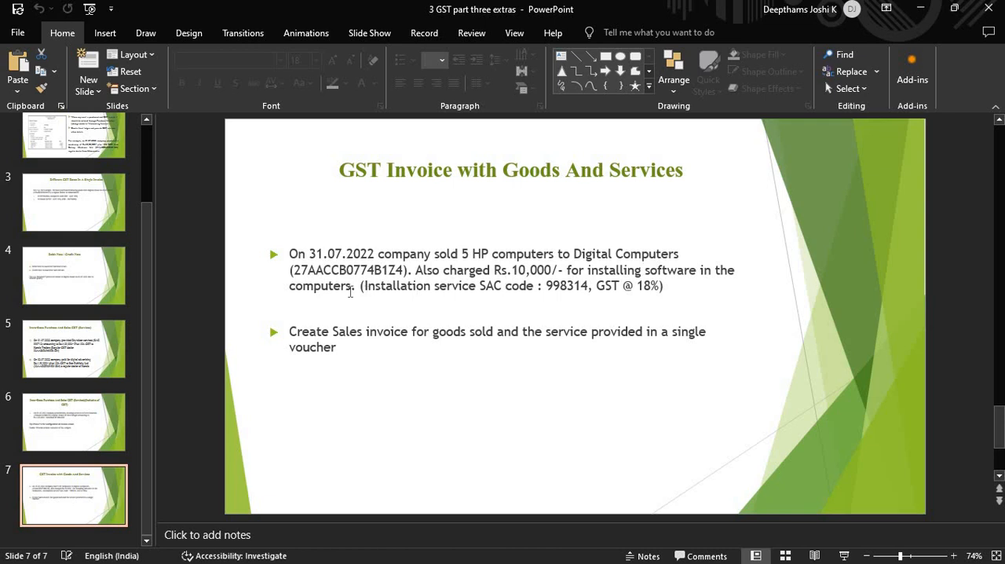
drag(387, 291, 476, 286)
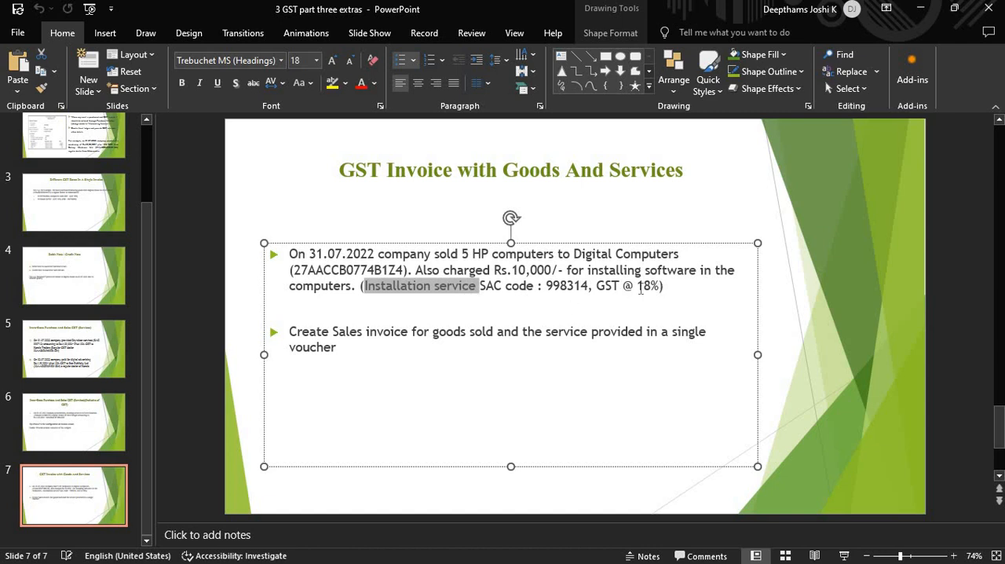
drag(596, 286, 664, 285)
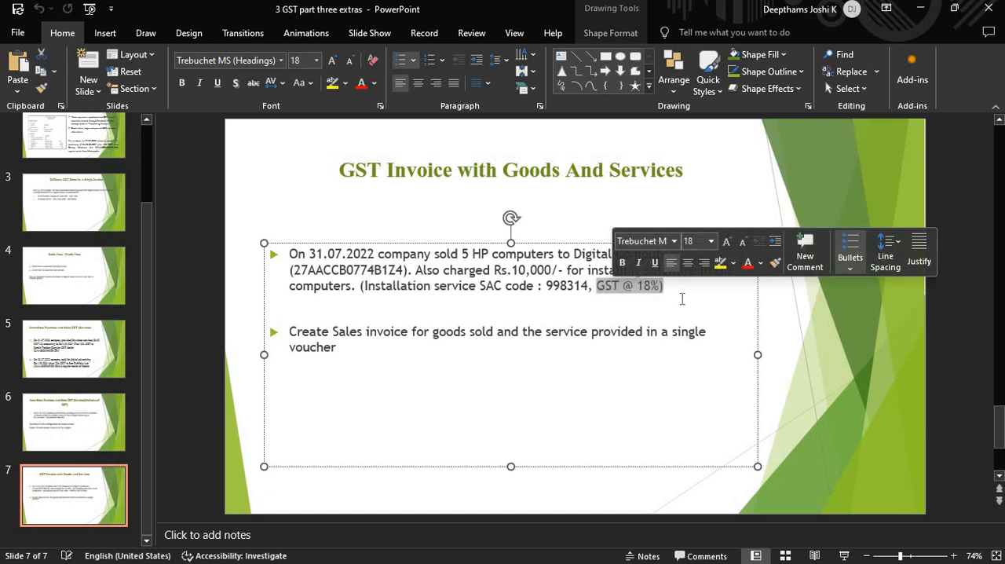
click(530, 309)
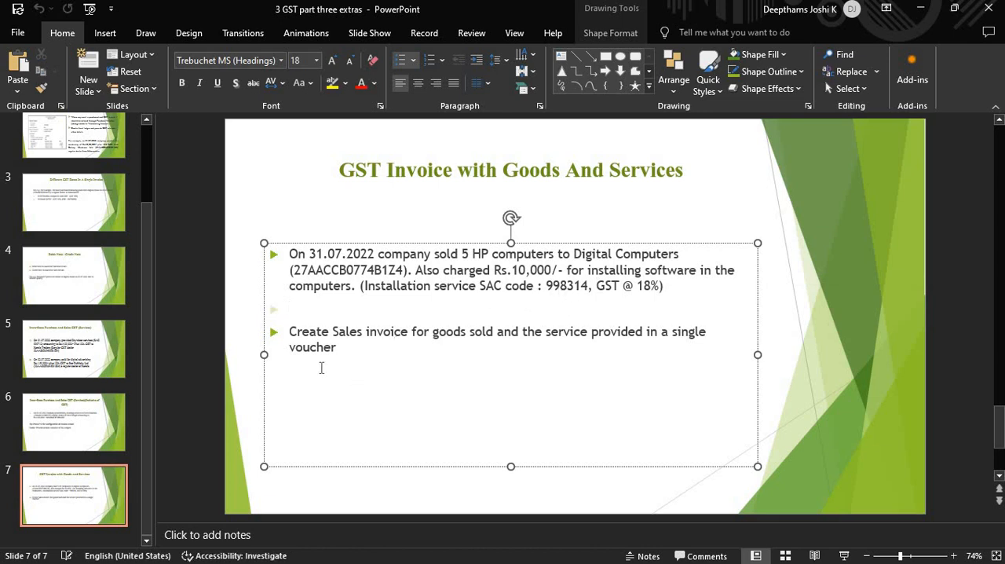
- Compare the Digital Computers sale on slide 7 with item 13 of the Exercise 2 document in Word, and return to TallyPrime
key(alt+Tab)
key(alt+Tab)
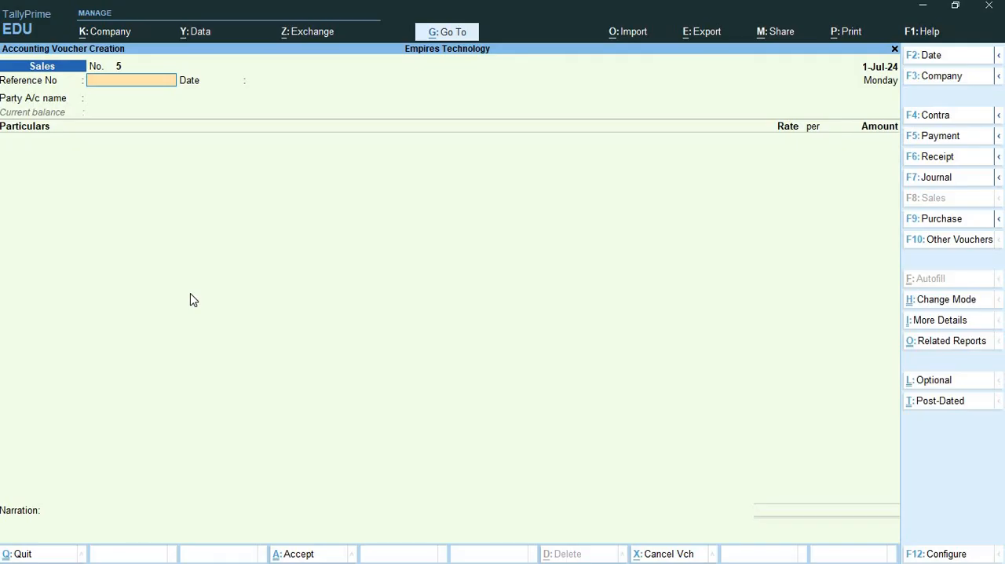
key(alt+Tab)
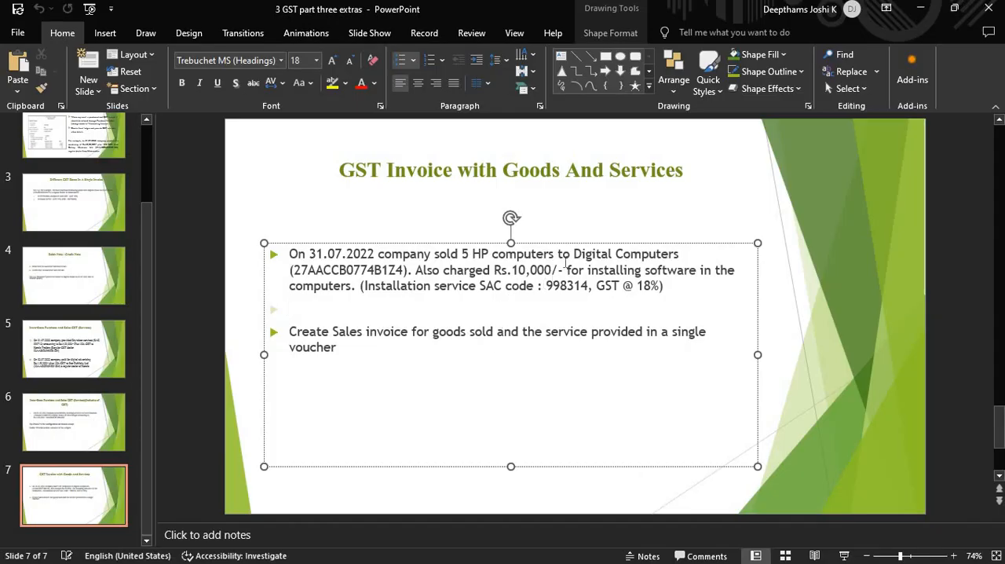
key(alt+Tab)
key(alt+Tab)
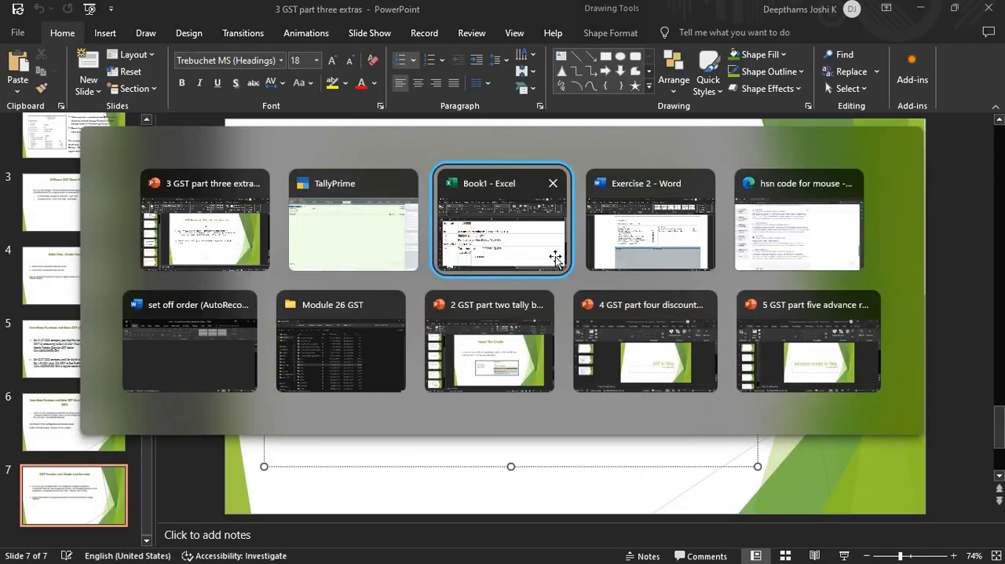
key(alt+Tab)
scroll(555, 259, down, 15)
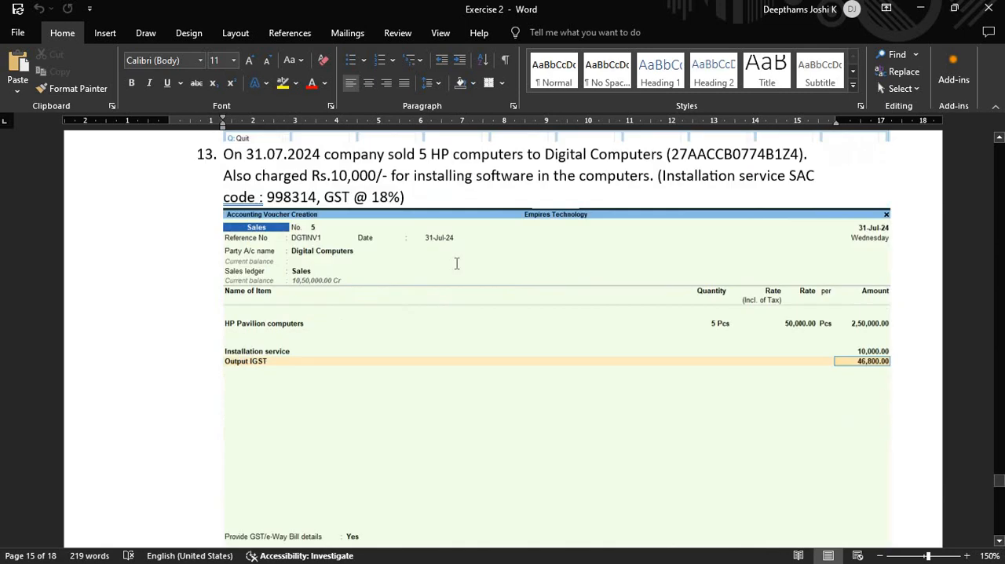
scroll(377, 298, up, 3)
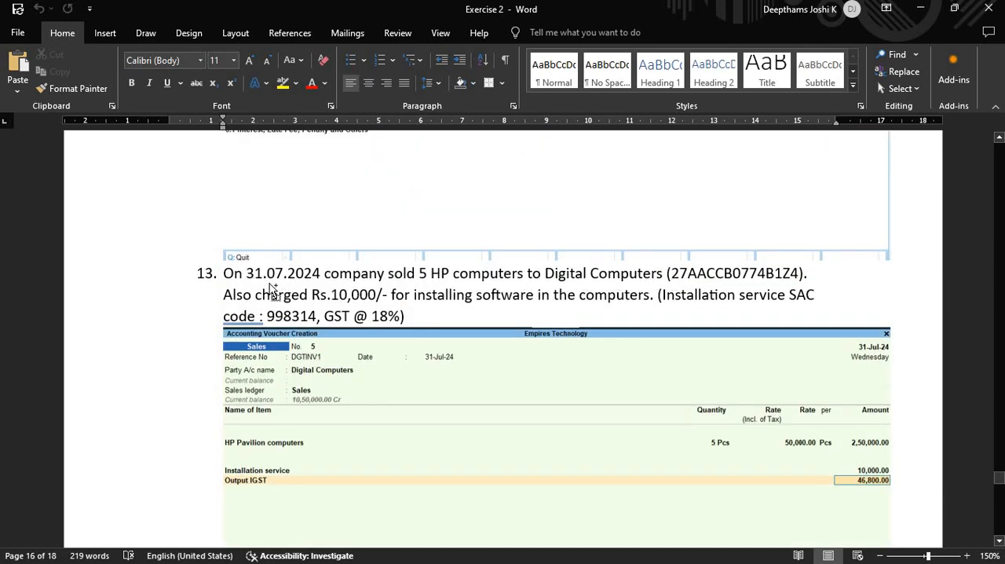
scroll(269, 287, down, 4)
key(alt+Tab)
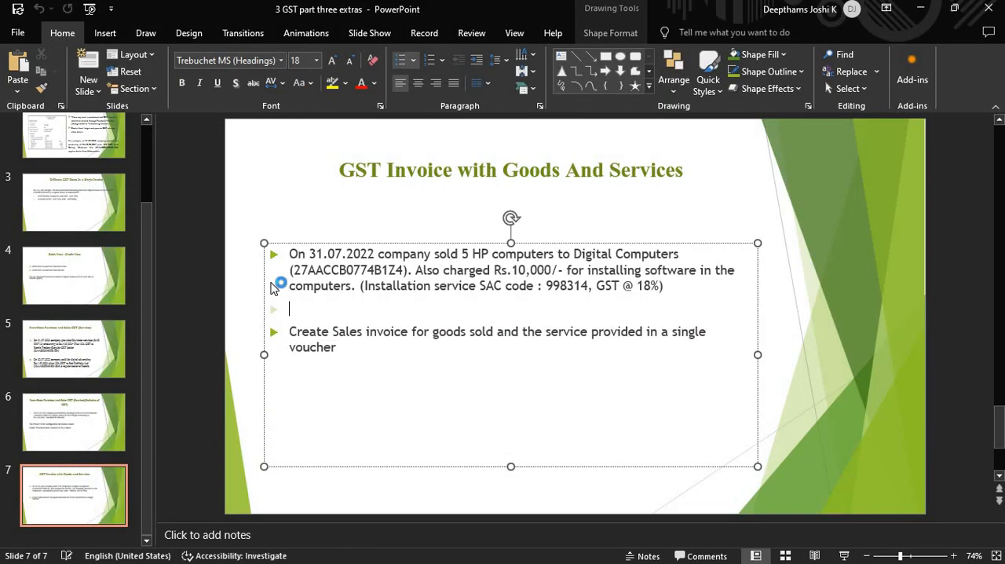
key(alt+Tab)
key(alt+Tab)
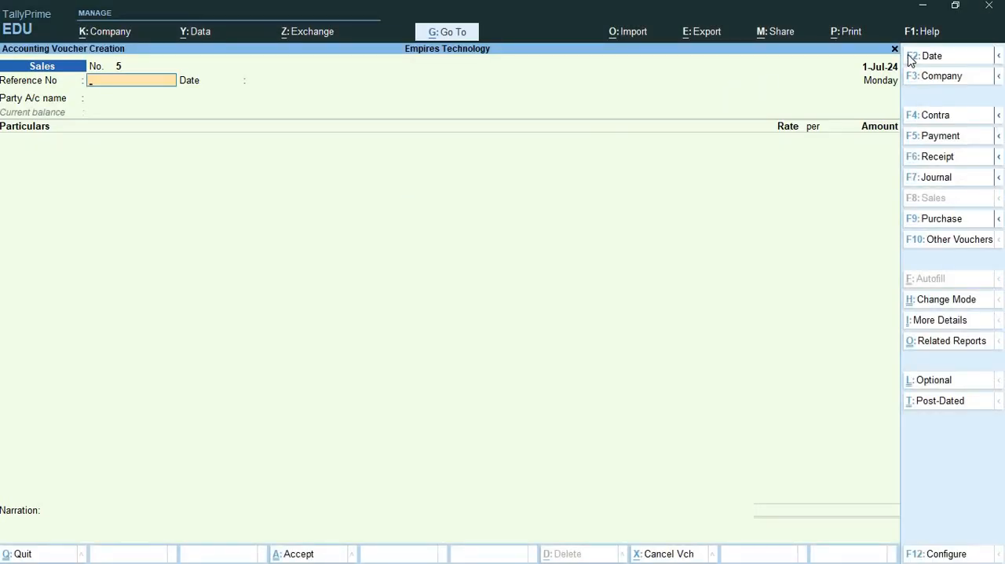
- Set the sales voucher date to 31-7 and enter DGCMPINV1 as the reference number
click(909, 60)
text(31)
text(-7)
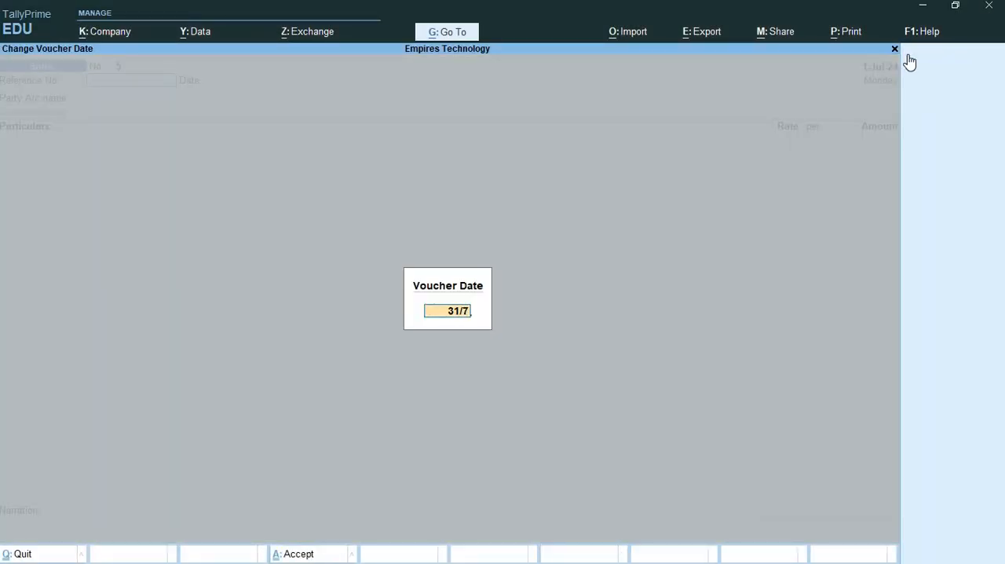
key(Return)
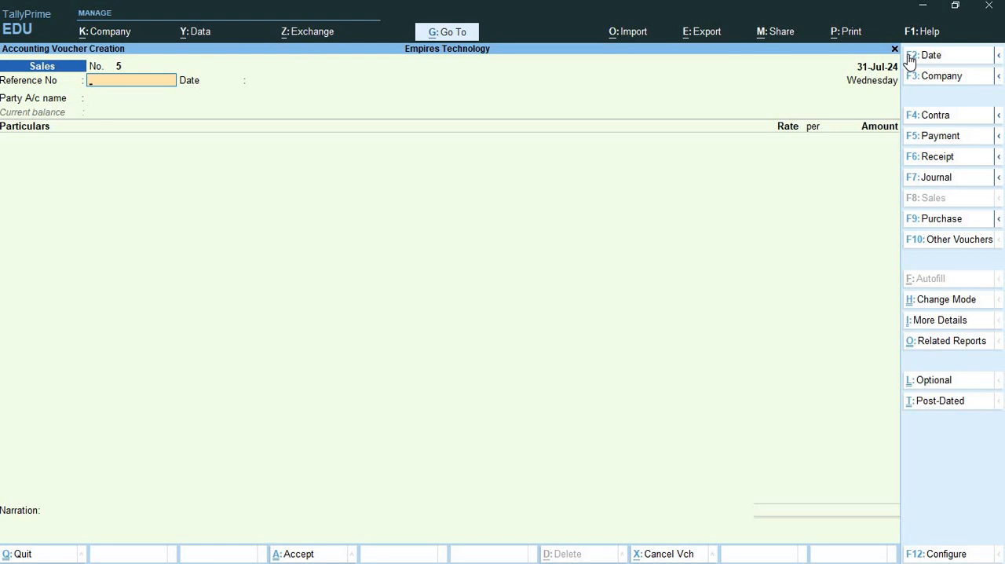
text(DGCMPINV1)
key(ctrl)
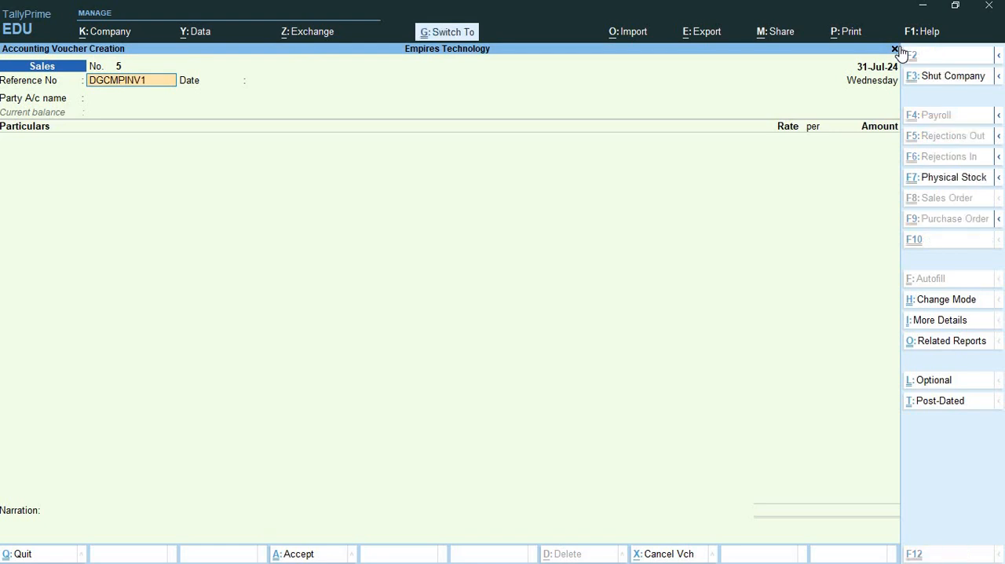
- Change the voucher mode to Item Invoice, and accept DHINV1 as the reference number with the 31-Jul-24 reference date
key(ctrl+h)
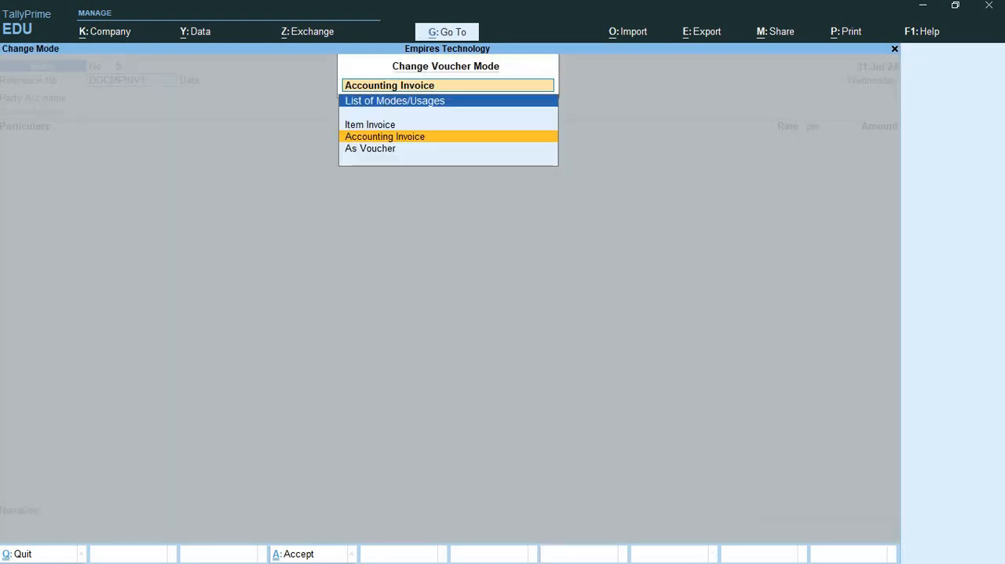
click(412, 127)
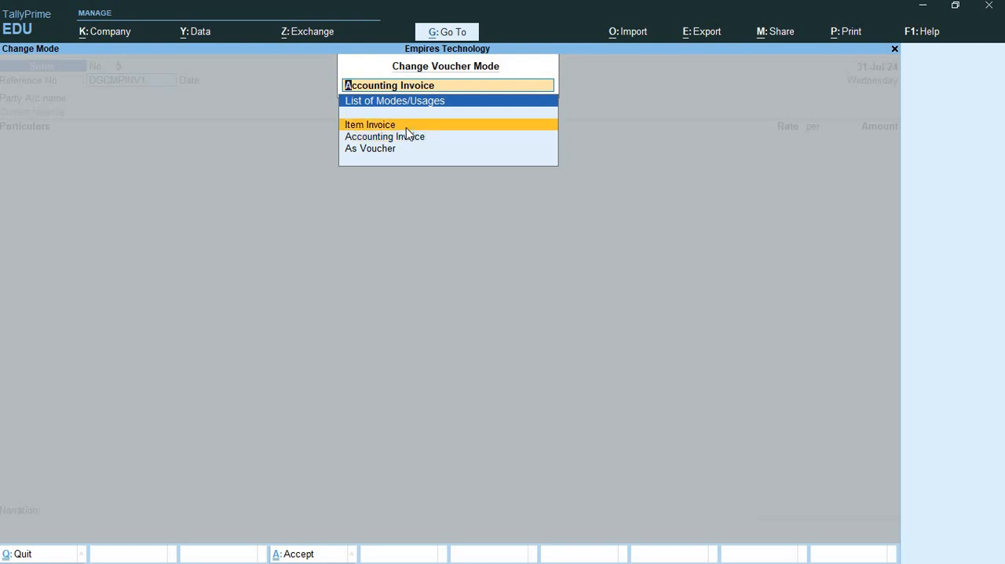
key(Return)
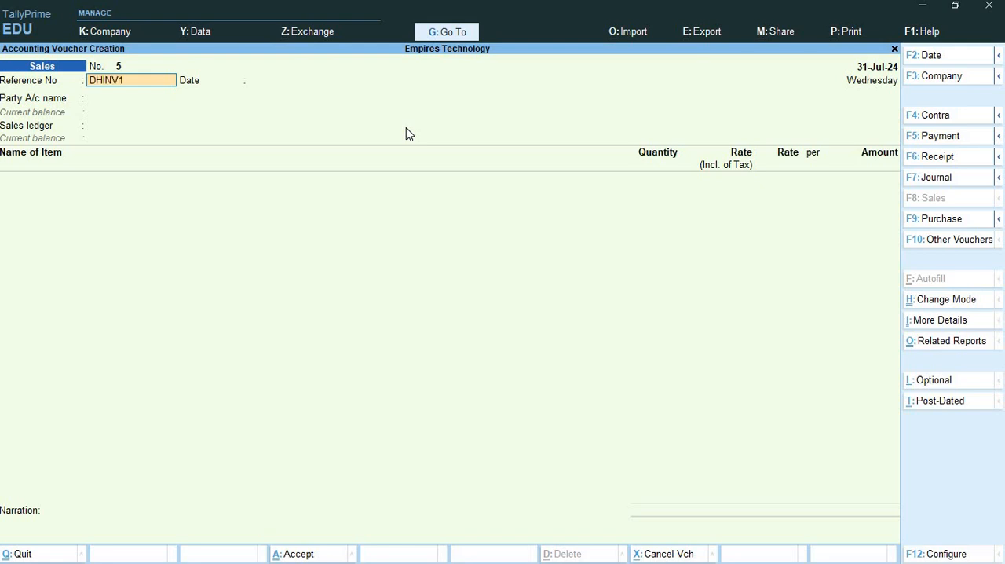
key(Return)
key(Return)
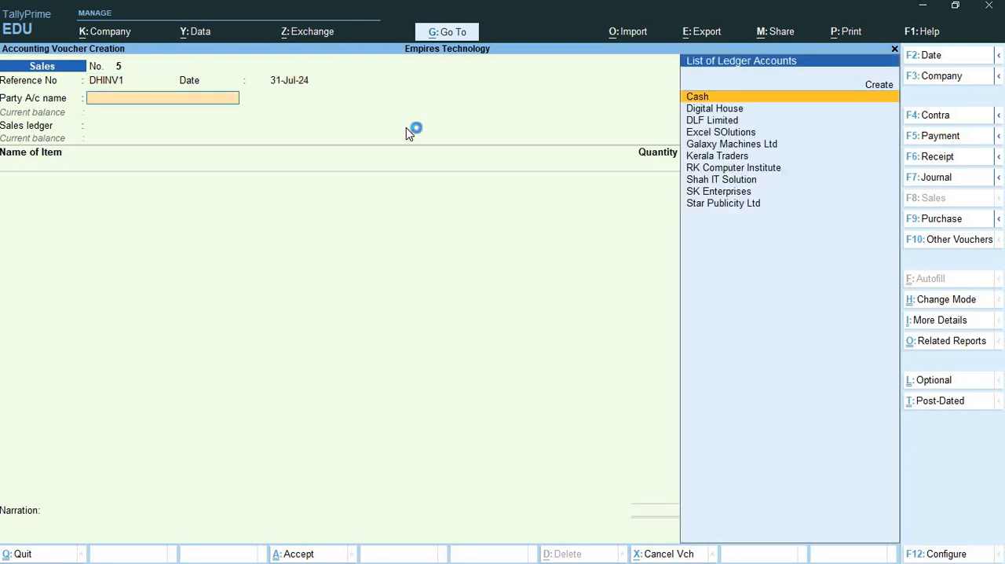
- Start a new party ledger named Digital Computers, using the name from slide 7, under Sundry Debtors with no alias or address
text(Di)
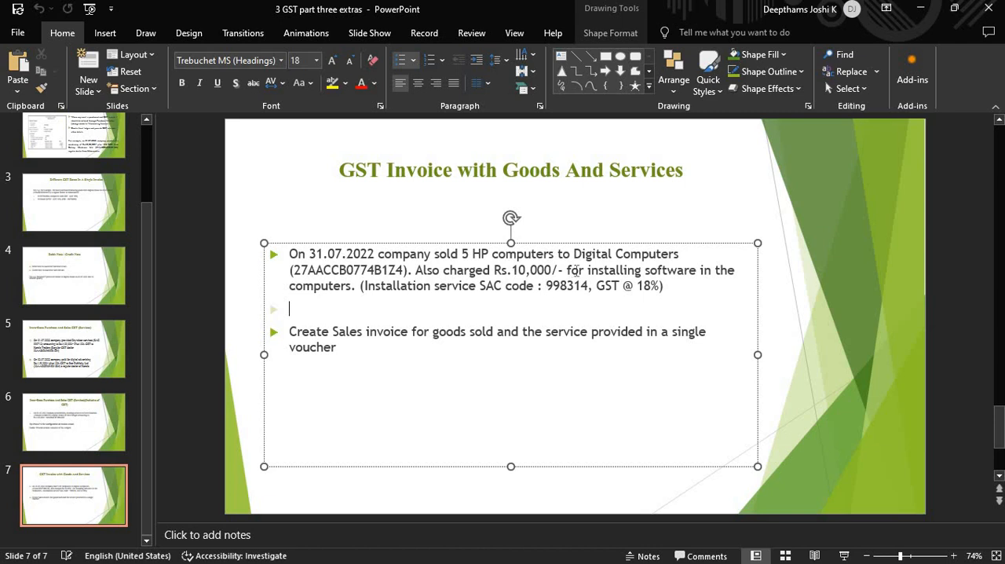
drag(574, 253, 680, 255)
key(ctrl+c)
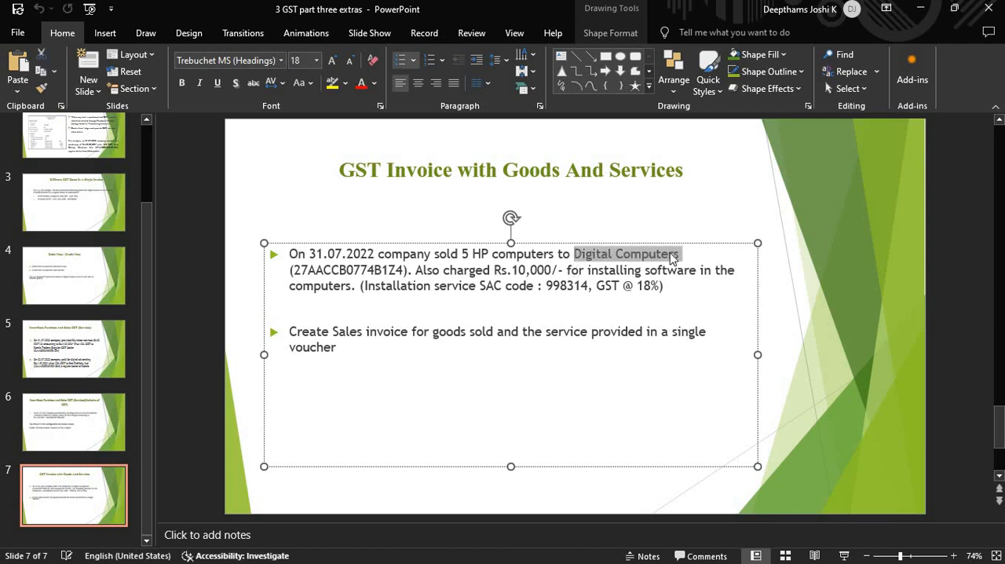
key(alt+Tab)
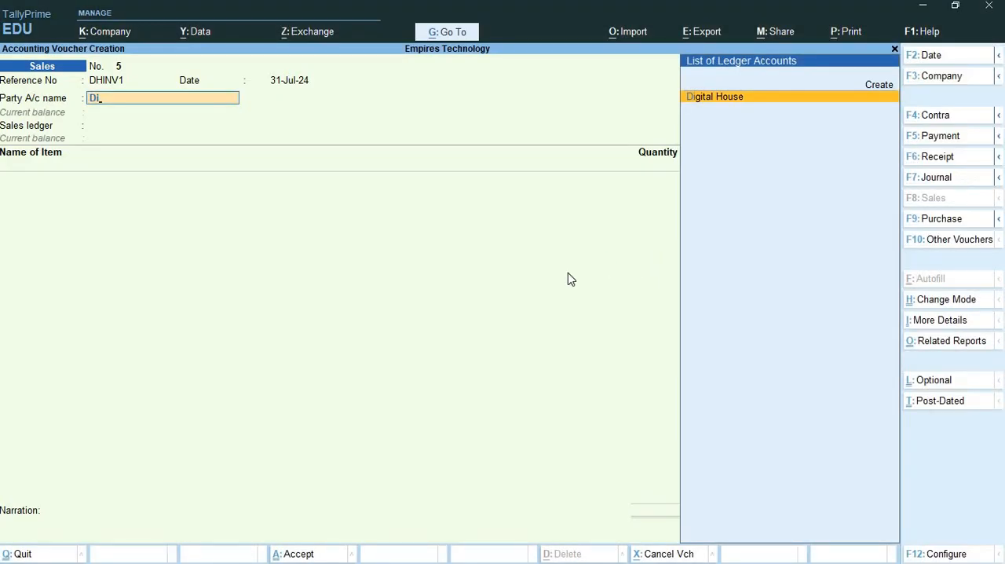
key(alt+c)
key(ctrl+v)
key(Return)
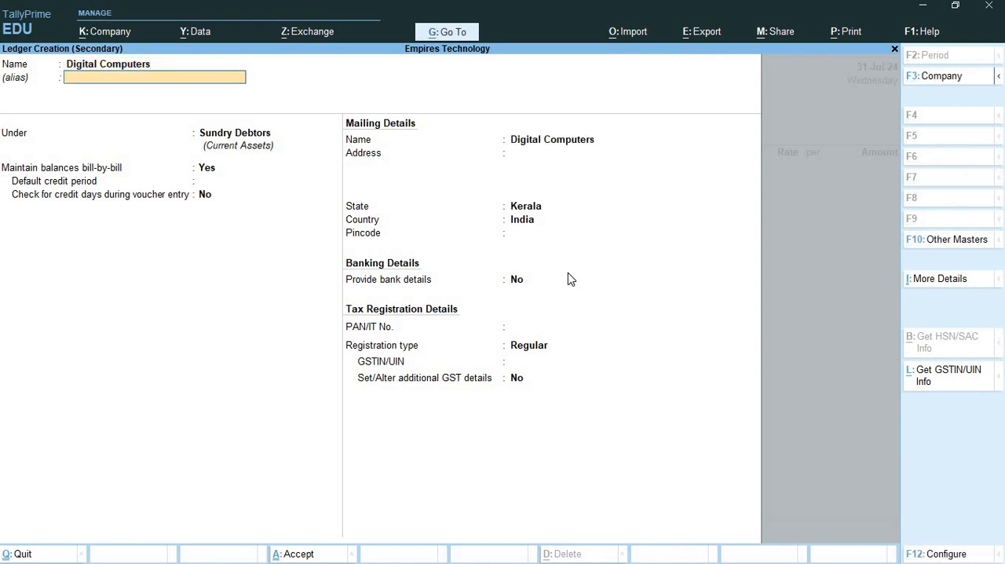
key(Return)
key(Return)
key(Return)
key(Return)
key(Return)
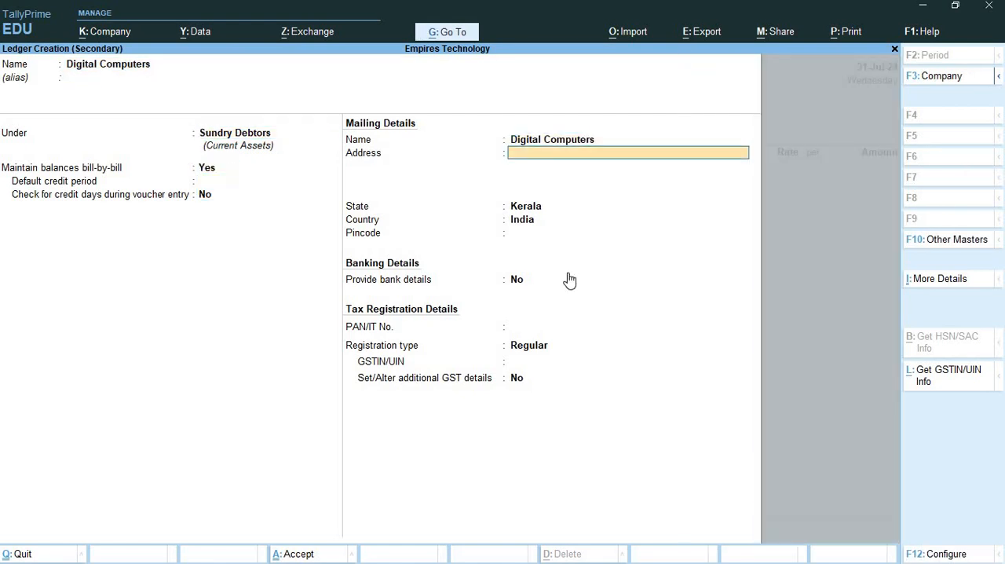
key(Return)
- Switch to the Exercise 2 document in Word and examine the first two digits of Digital Computers' GSTIN in item 13
key(alt+Tab)
key(alt+Tab)
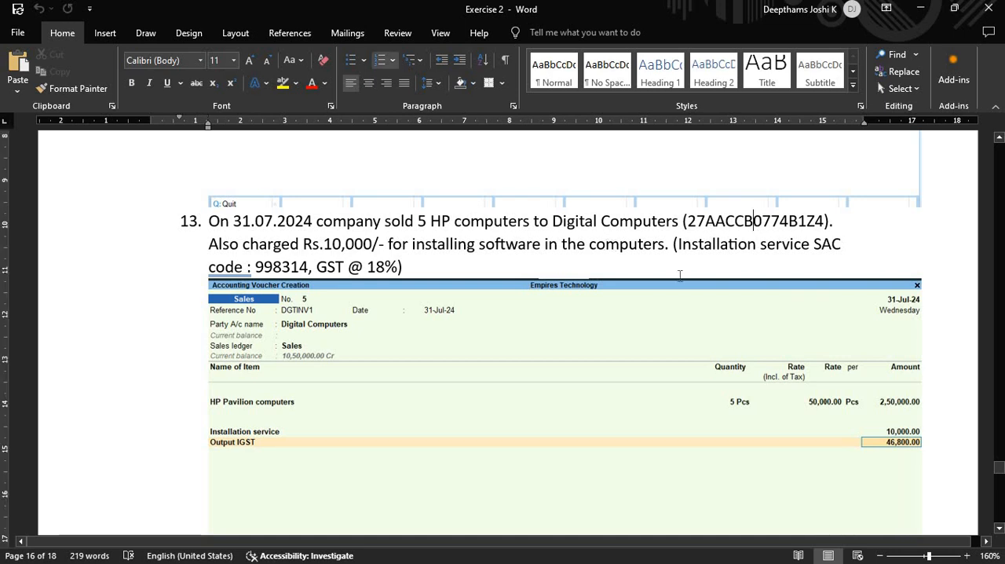
double_click(755, 224)
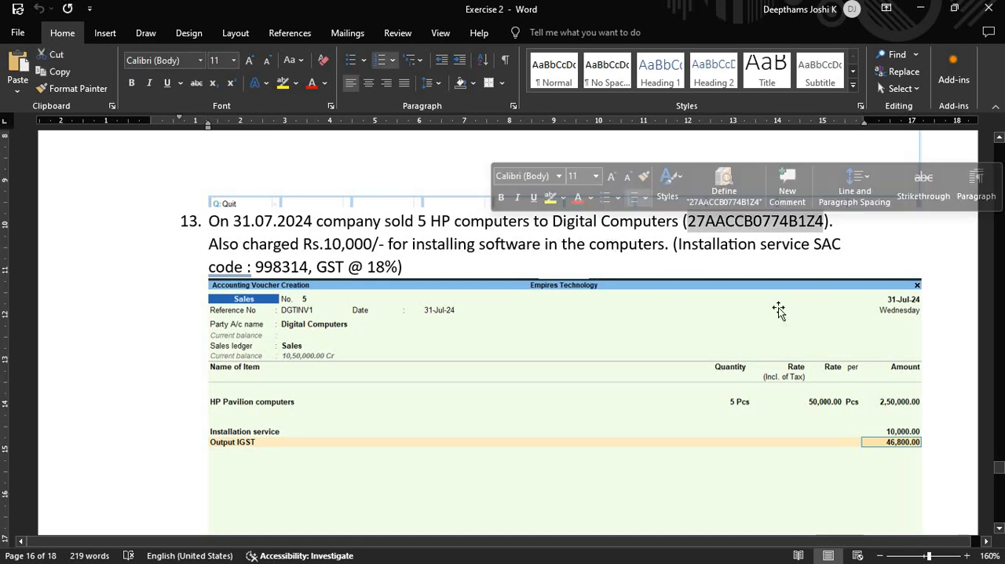
click(704, 223)
drag(694, 227, 687, 226)
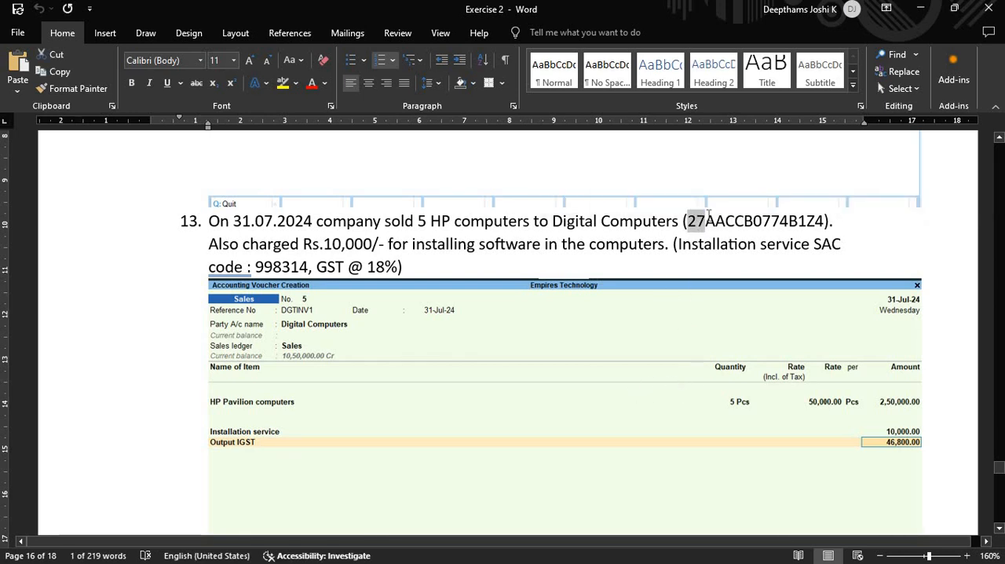
click(715, 221)
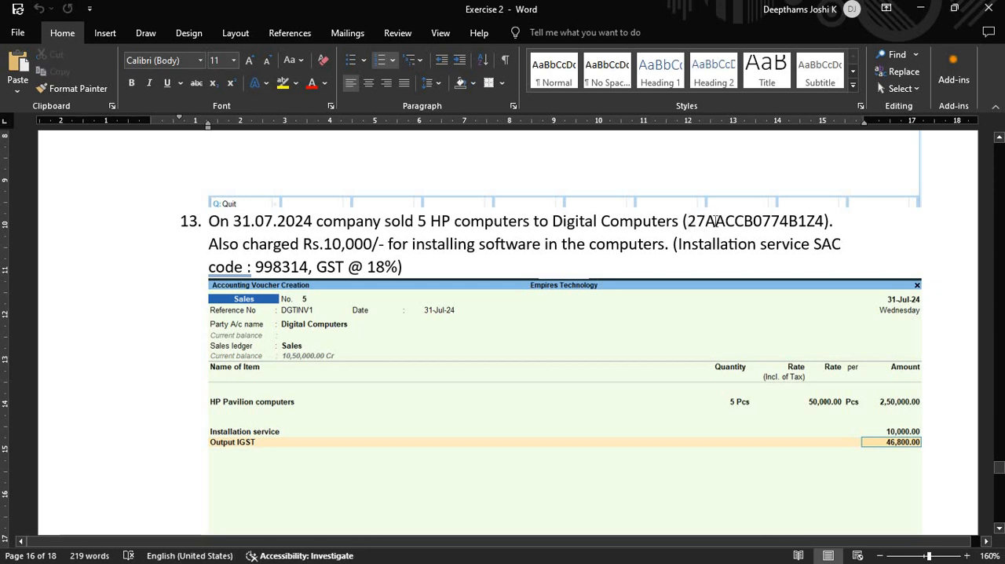
- Switch to Edge, search the web for "state codes GSTIN", and open the Tally Solutions GST state code list
key(alt+Tab)
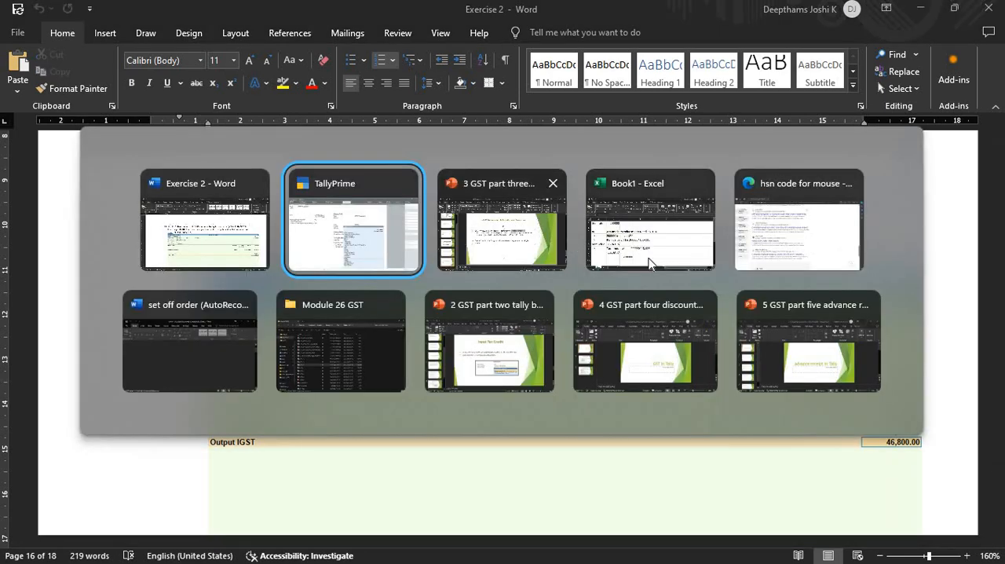
click(825, 209)
click(336, 31)
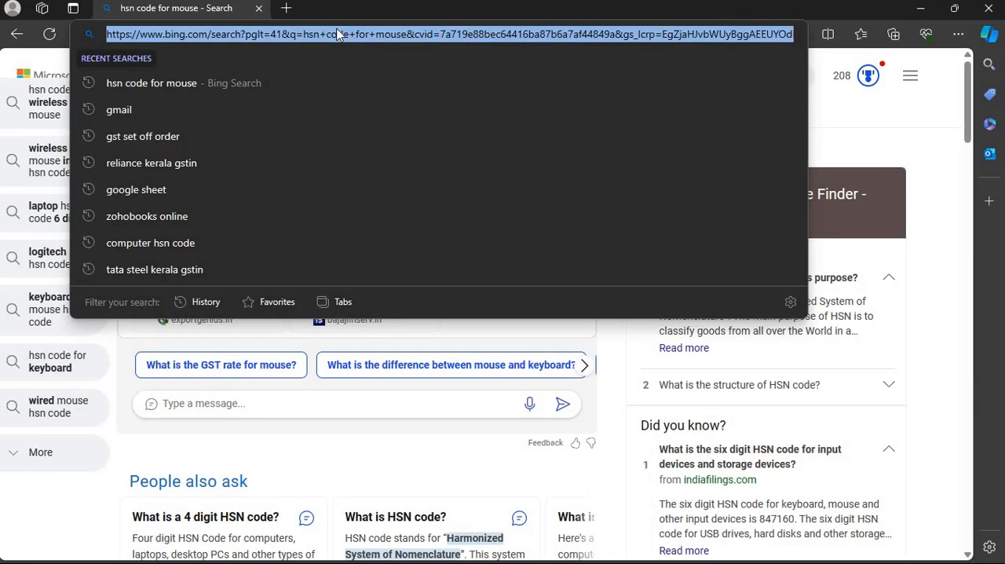
text(state co)
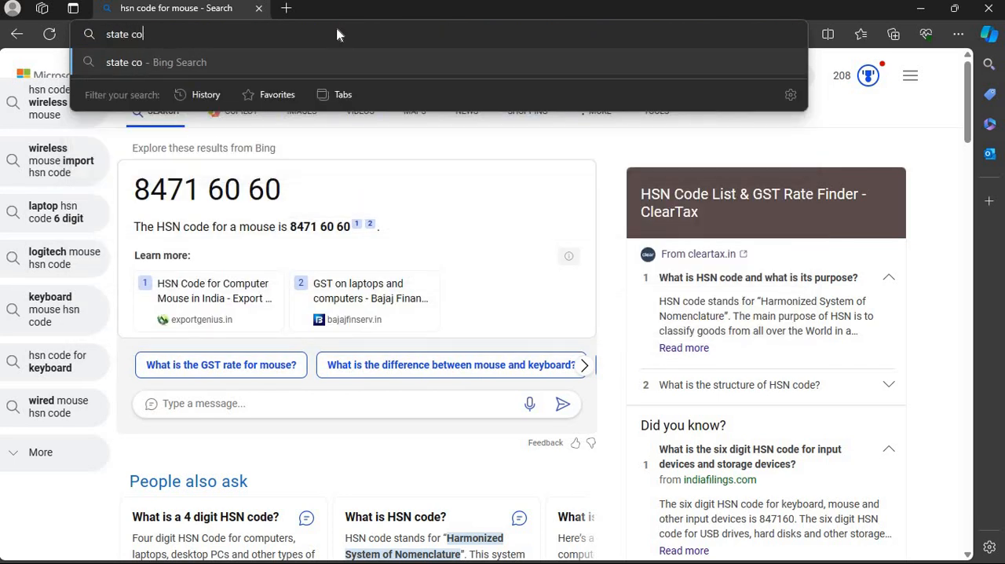
text(des GSTIN)
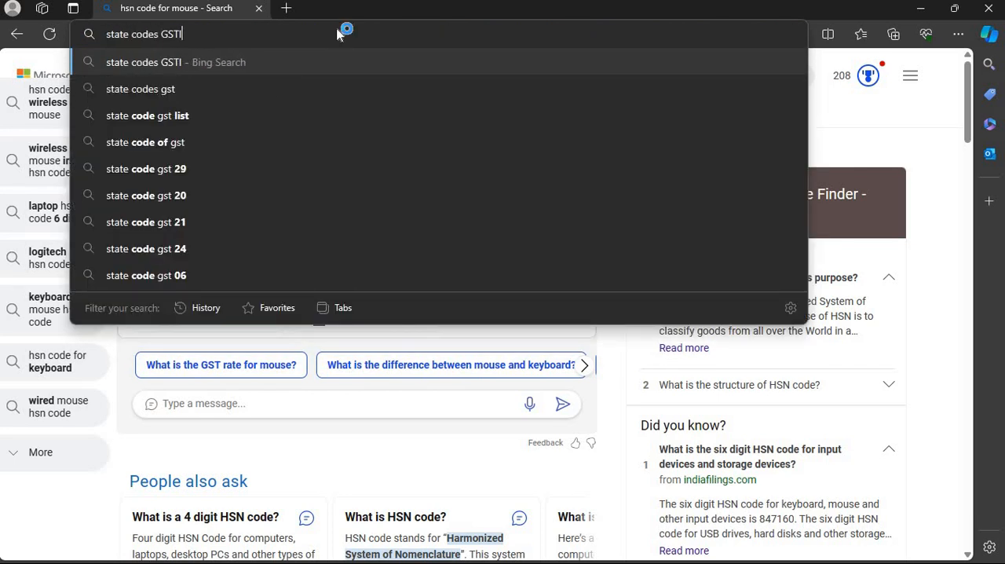
key(Return)
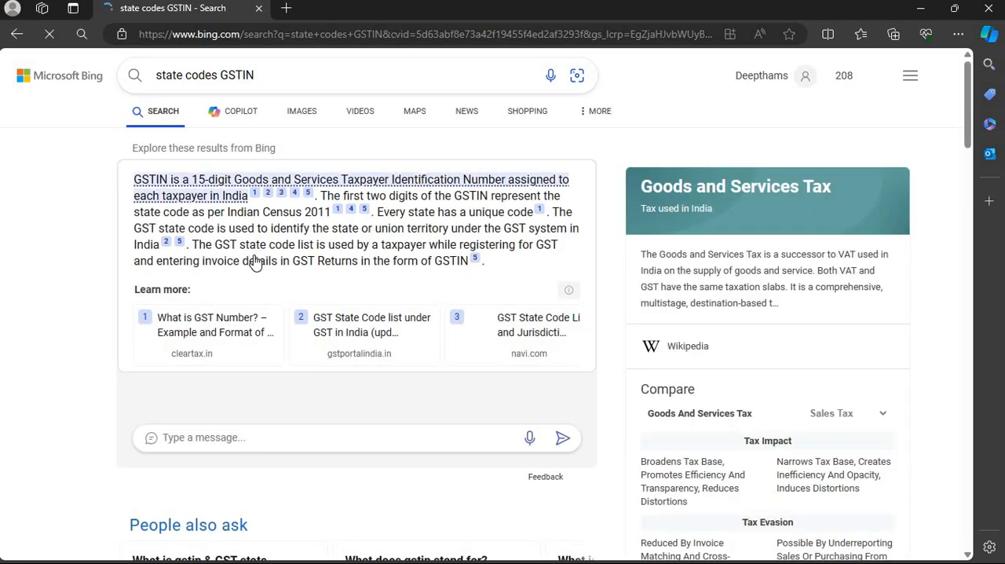
scroll(243, 251, down, 10)
scroll(232, 233, up, 1)
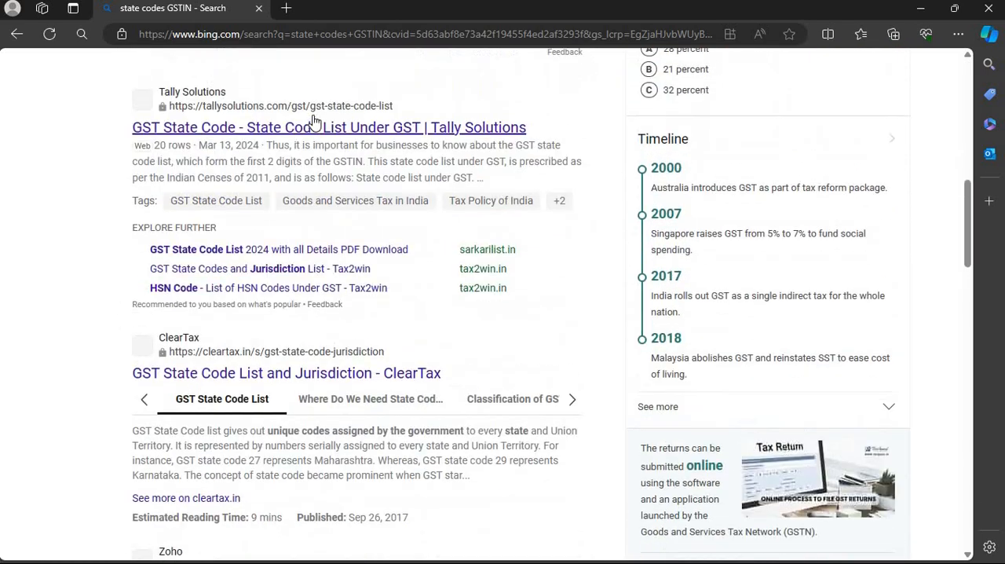
click(287, 122)
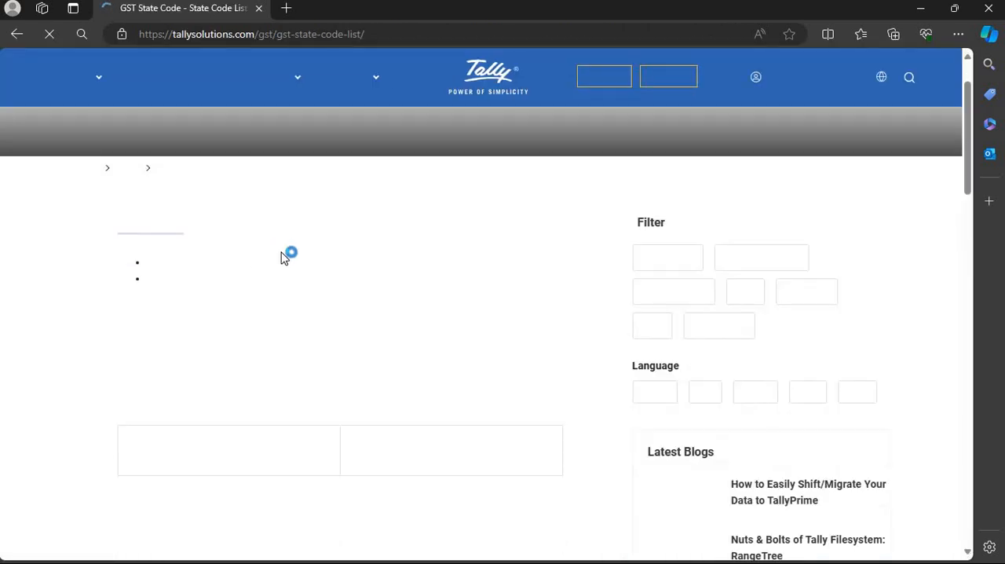
- Look through the GST state code table and highlight the code listed for Kerala
scroll(164, 190, down, 8)
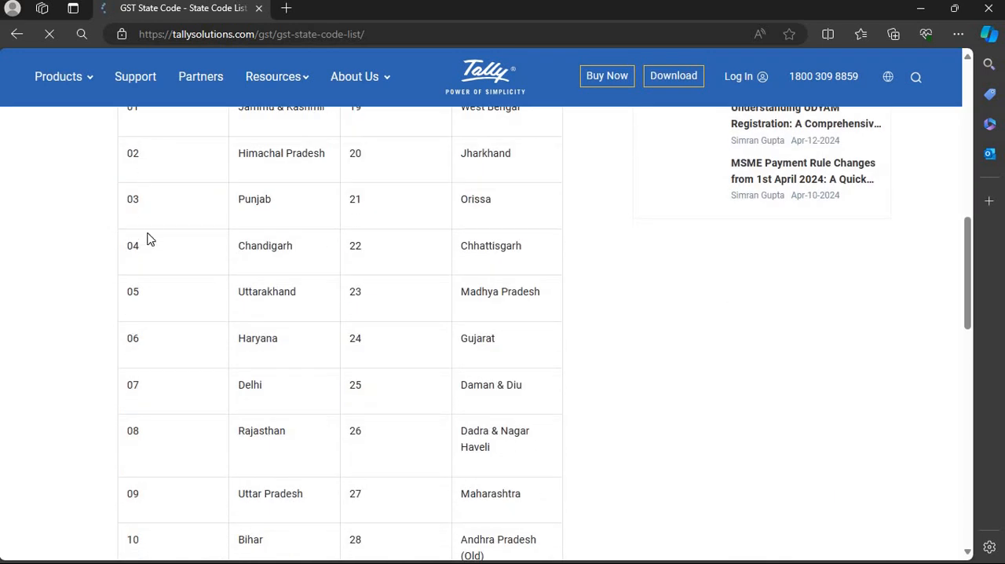
scroll(146, 248, up, 1)
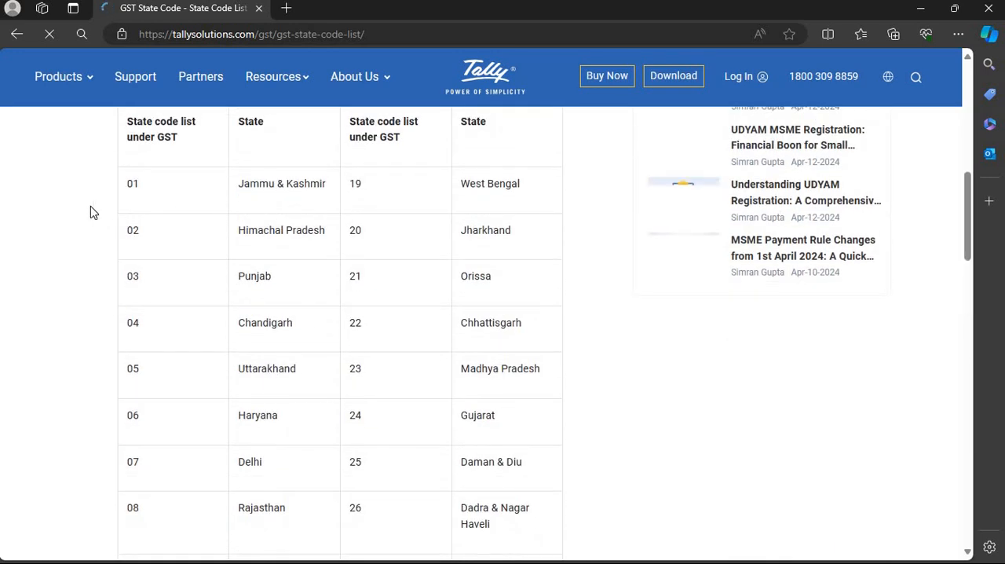
scroll(191, 249, down, 10)
scroll(192, 247, down, 3)
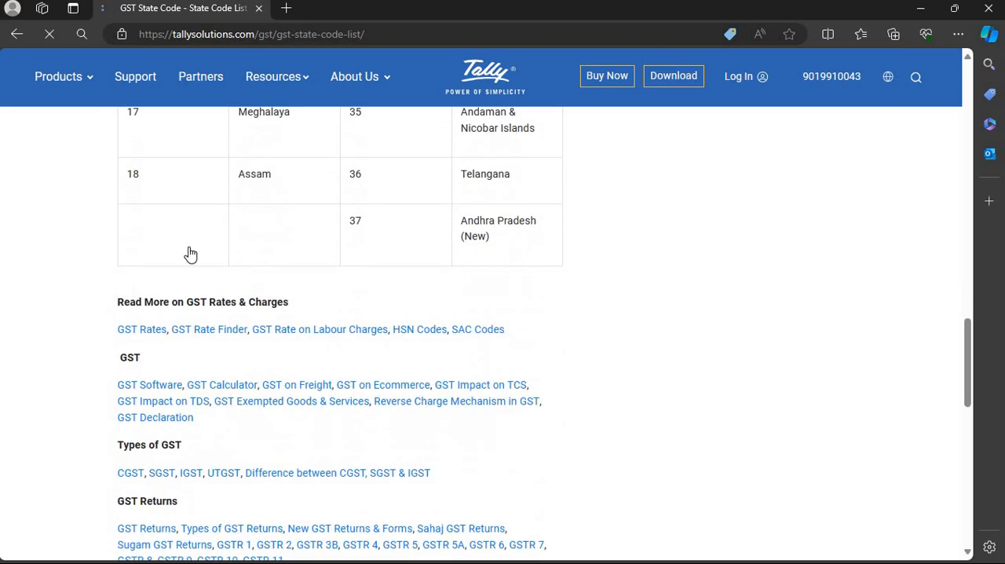
scroll(238, 252, up, 3)
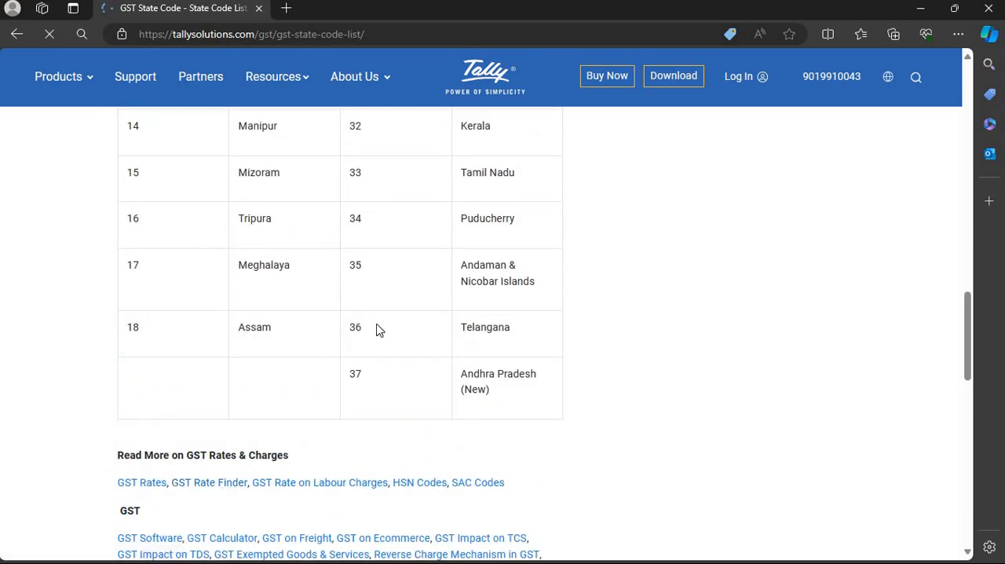
scroll(369, 446, up, 4)
double_click(373, 437)
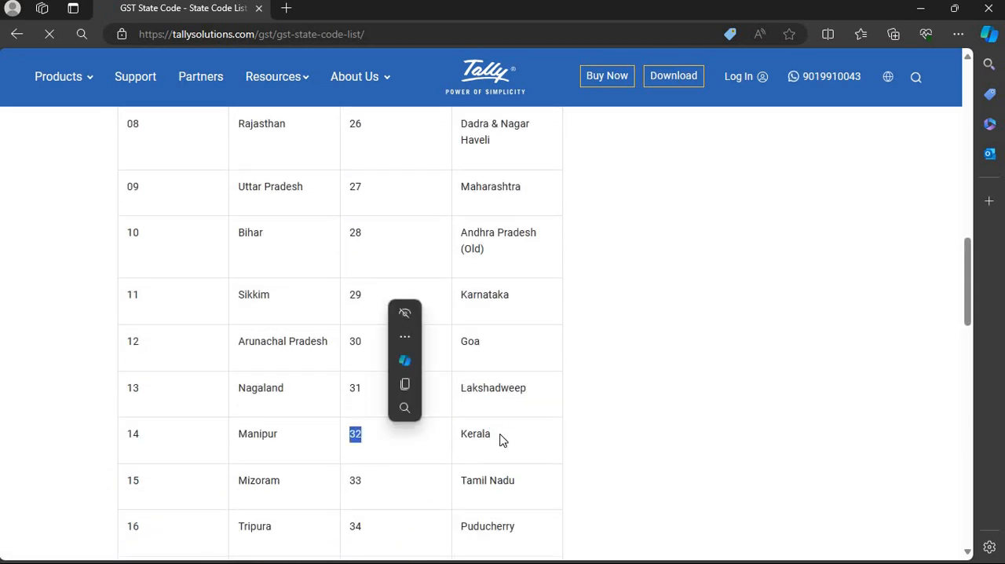
- Locate the Maharashtra entry in the GST state code table and highlight its state code together with the state name
click(501, 380)
scroll(502, 361, down, 2)
scroll(507, 340, up, 5)
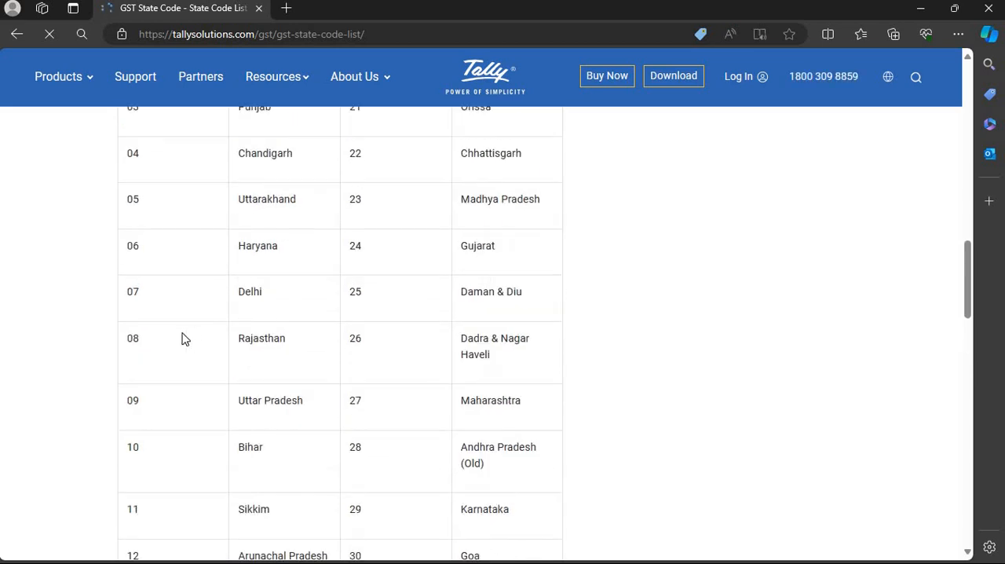
scroll(349, 384, down, 1)
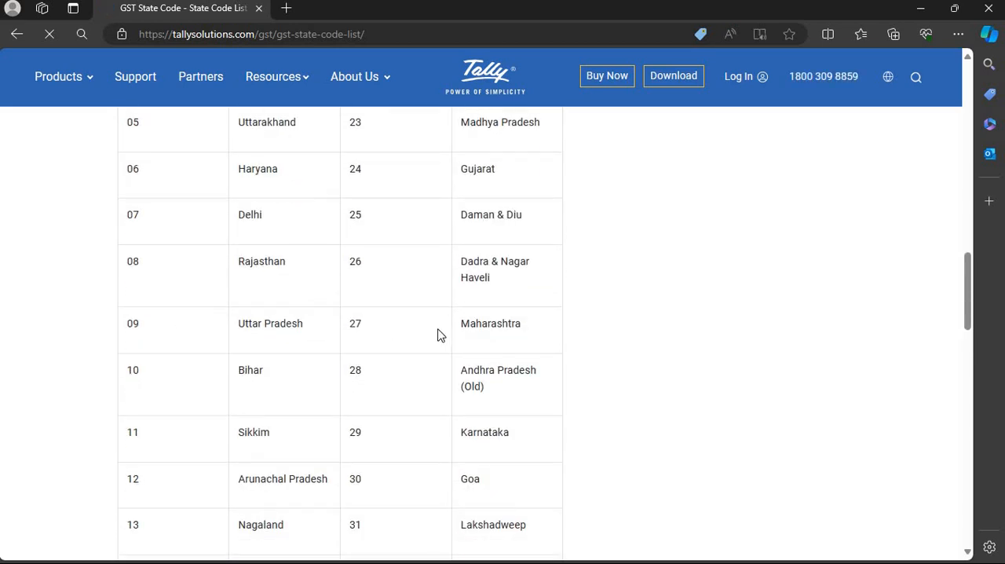
drag(438, 335, 534, 332)
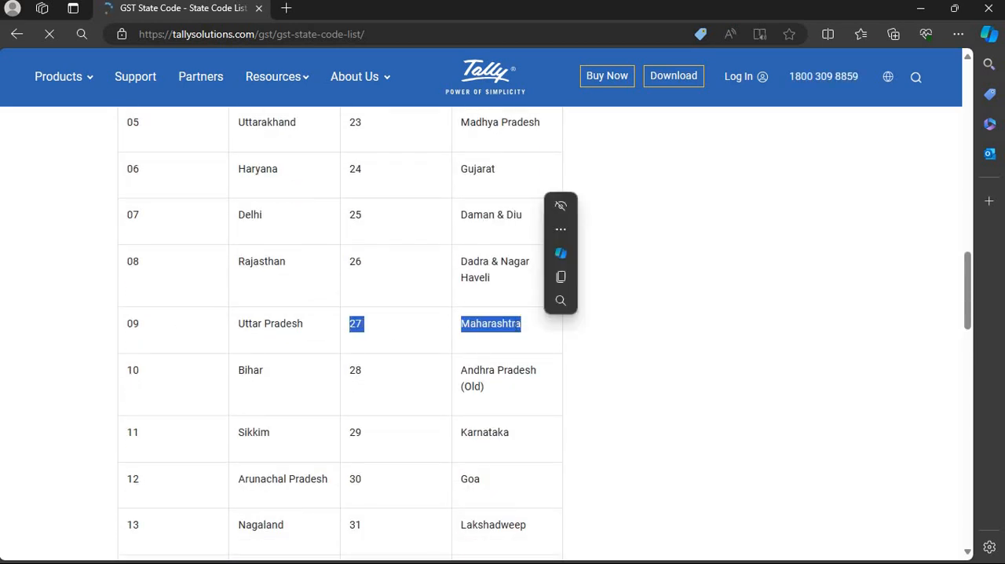
click(515, 331)
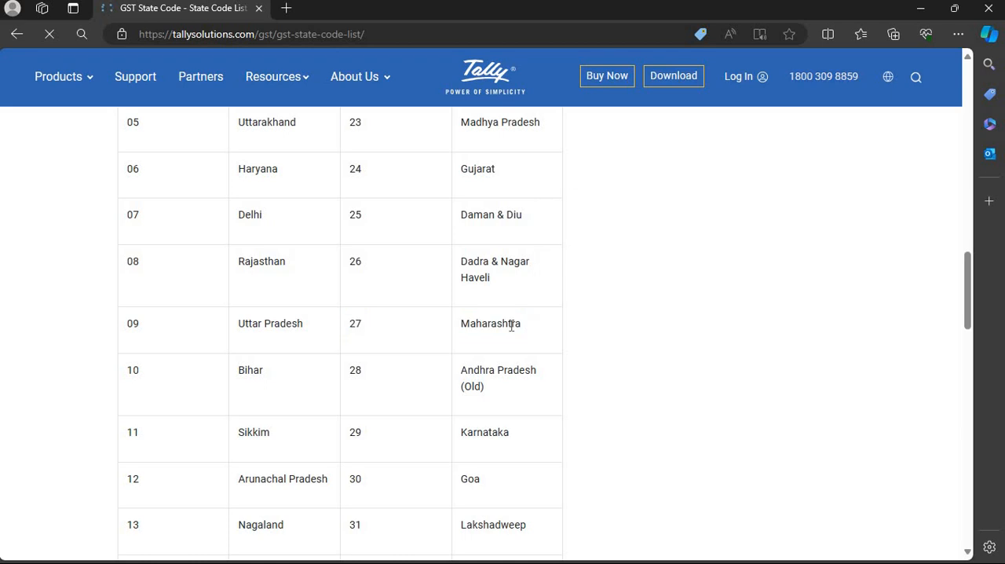
click(462, 282)
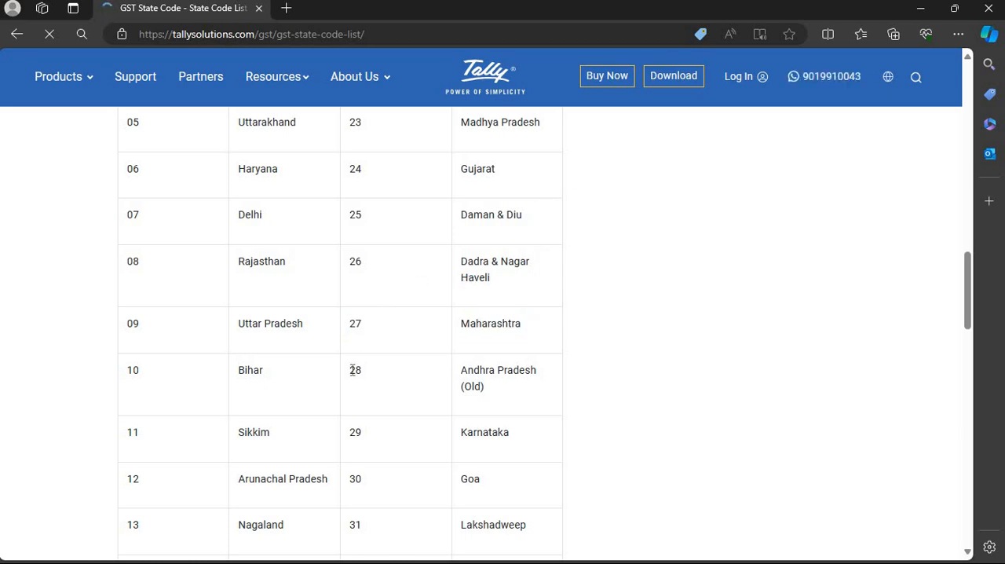
drag(496, 331, 548, 344)
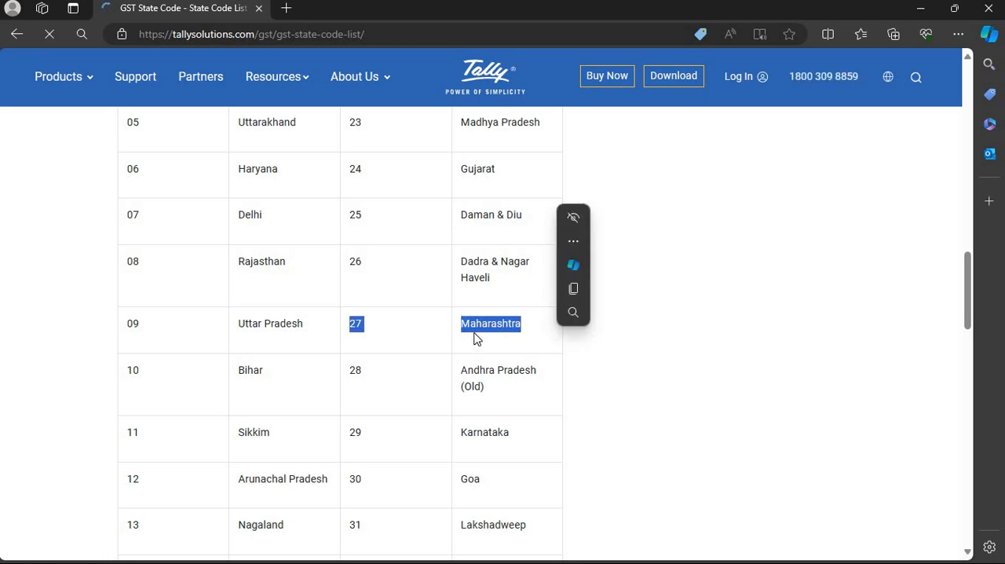
click(368, 350)
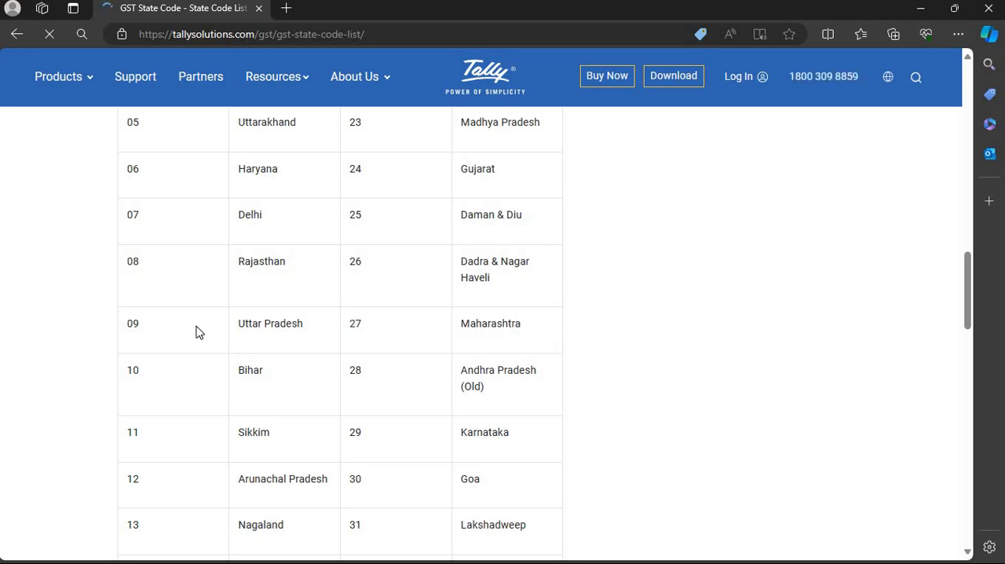
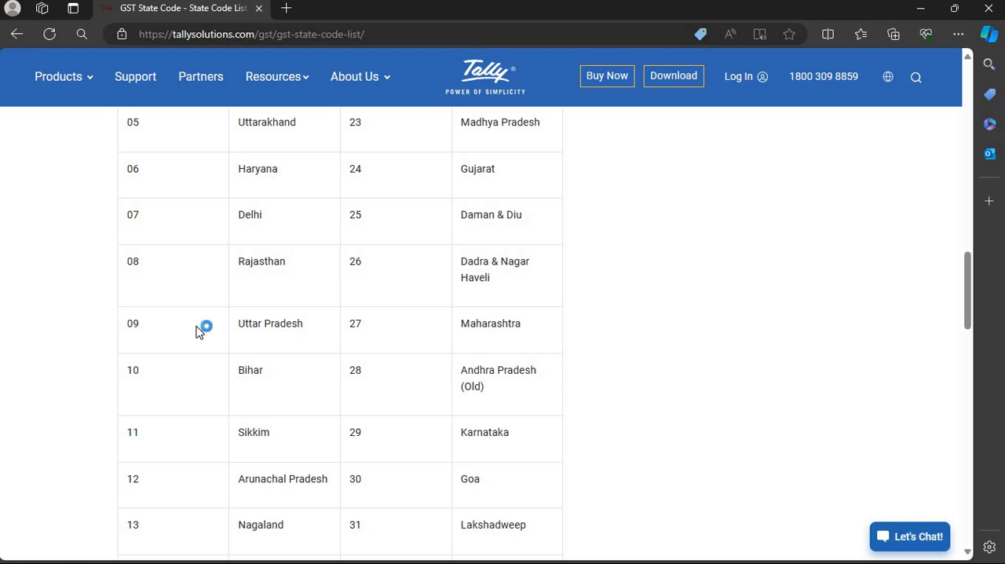
- Look through the remaining entries of the GST state code table
scroll(196, 331, down, 2)
scroll(196, 331, up, 1)
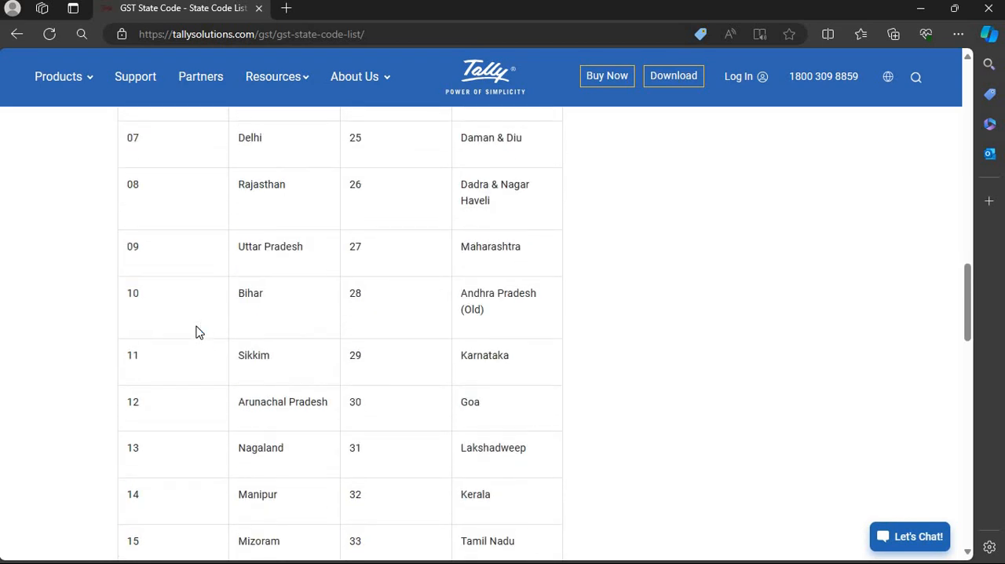
scroll(198, 338, down, 1)
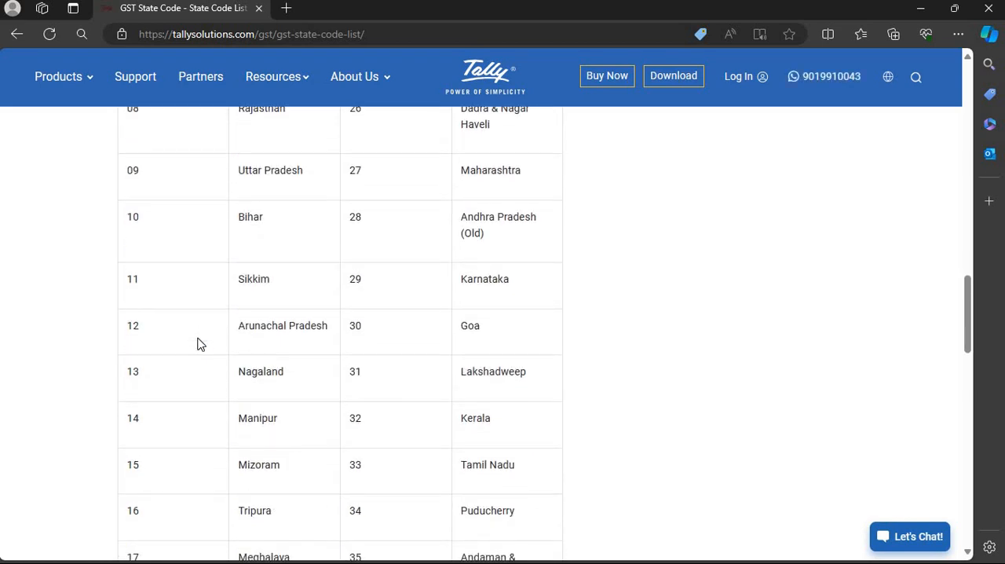
click(198, 343)
scroll(197, 343, down, 3)
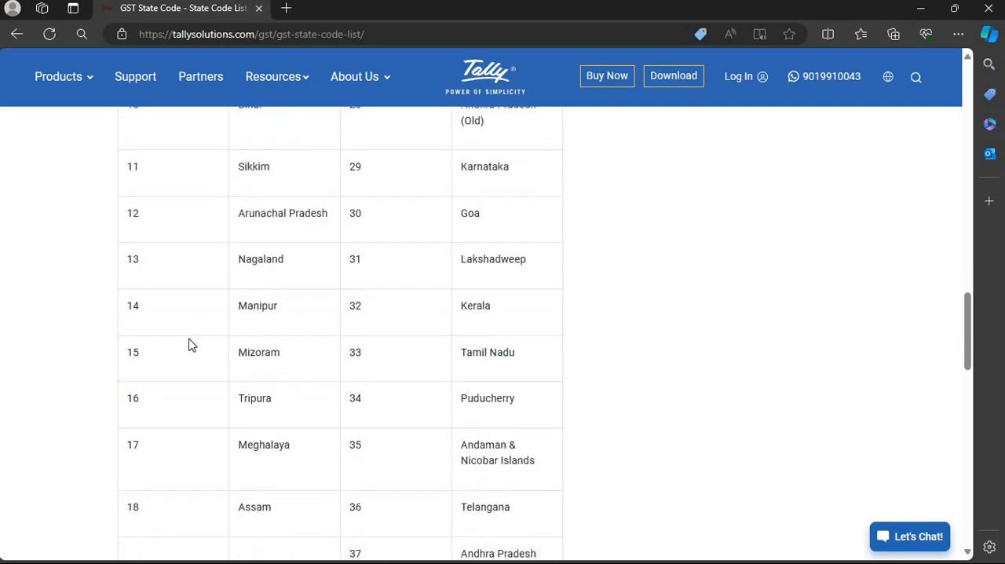
- Switch to TallyPrime and set the state of the Digital Computers ledger to Maharashtra, keeping the country as India
key(alt+Tab)
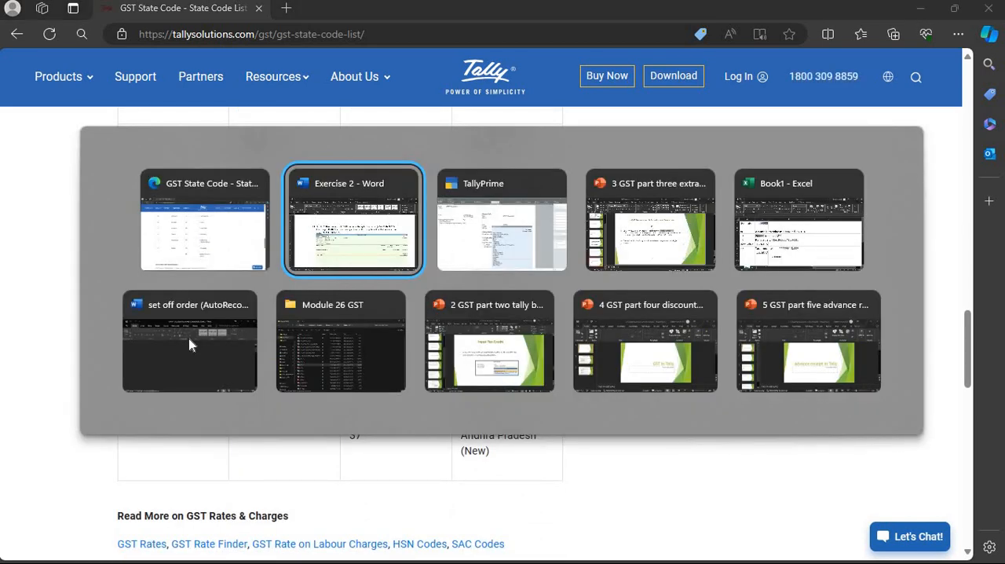
key(alt+Tab)
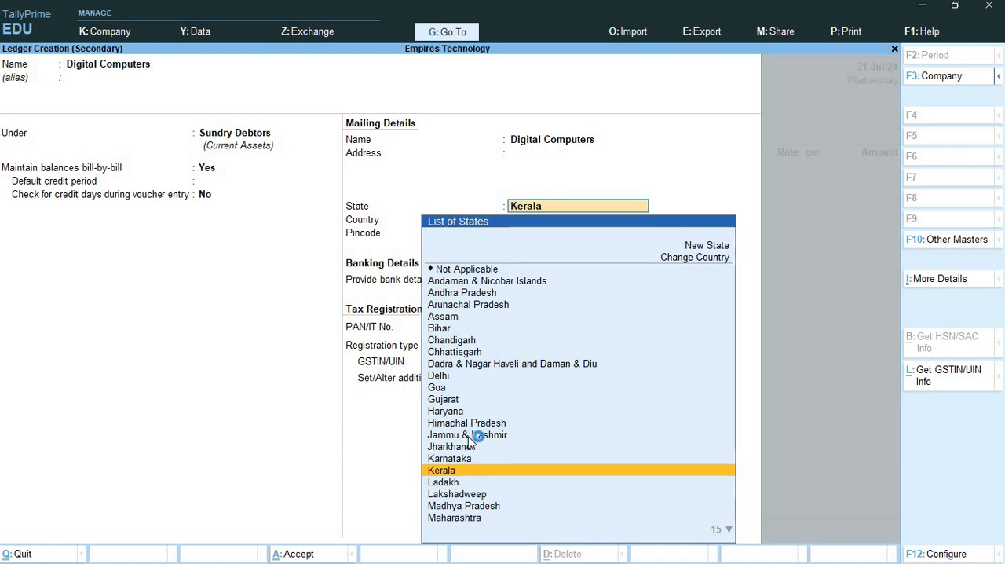
click(468, 520)
key(Return)
key(Return)
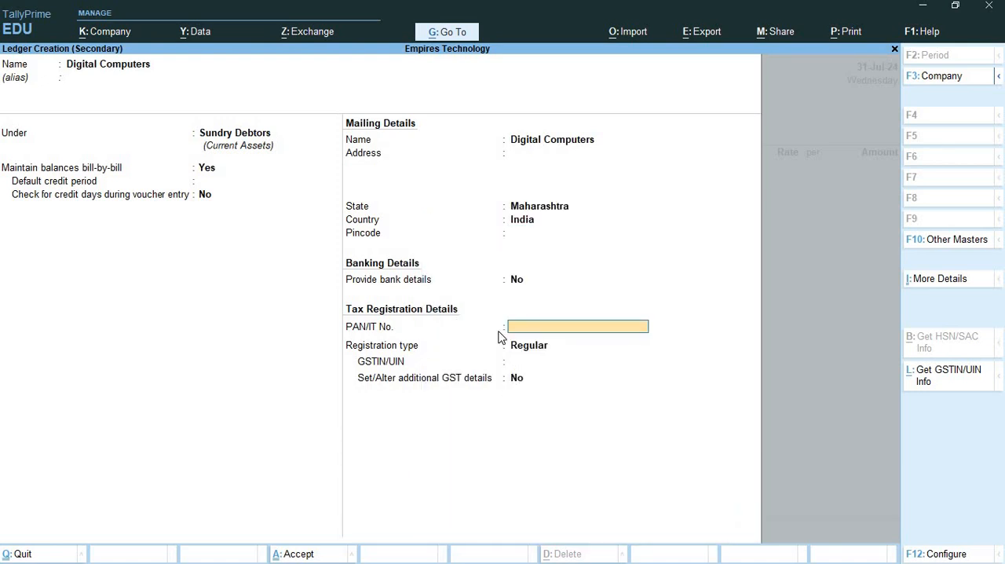
- Copy Digital Computers' GSTIN from item 13 in the Word document into the GSTIN/UIN of its ledger in TallyPrime
click(530, 363)
key(alt+Tab)
key(alt+Tab)
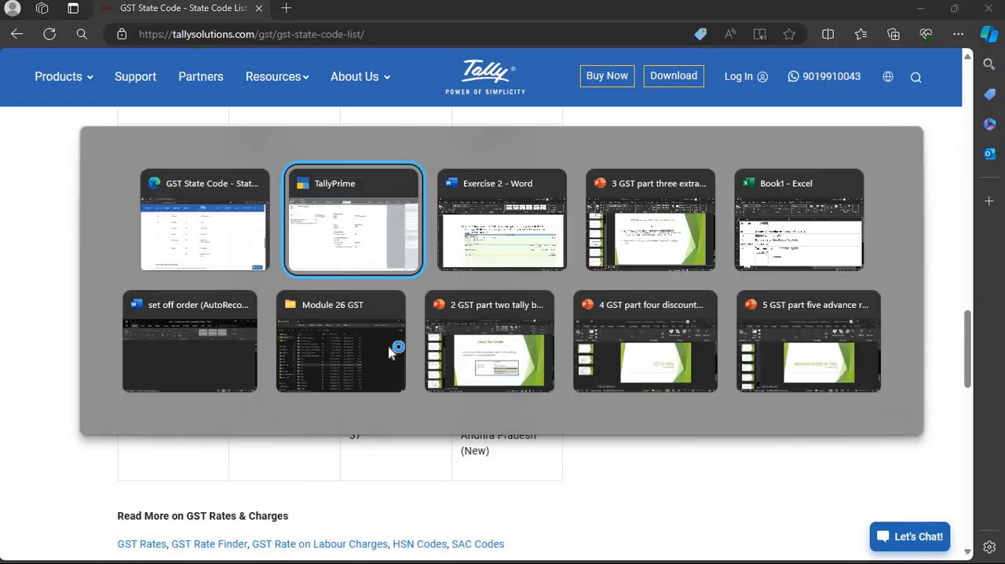
key(alt+Tab)
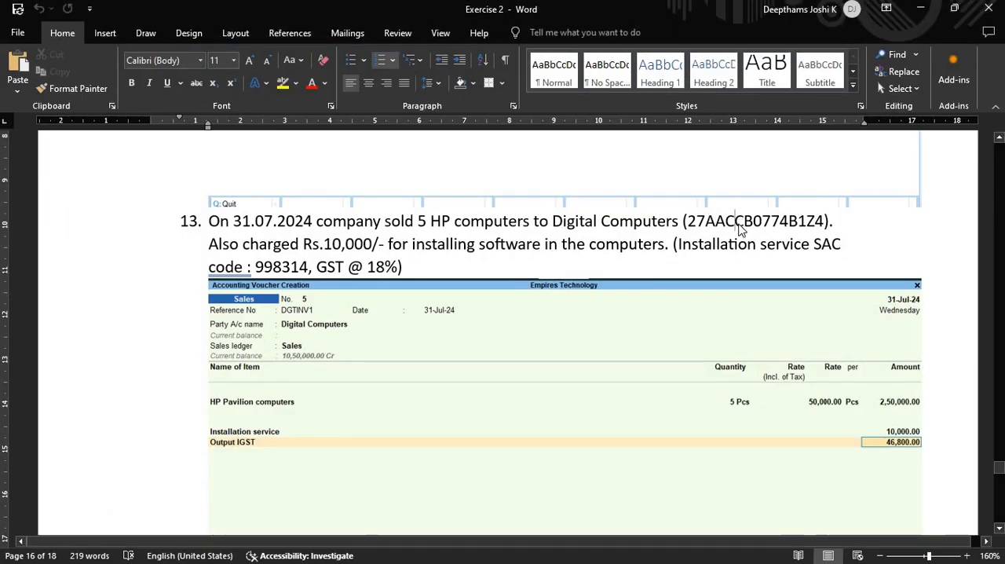
double_click(740, 223)
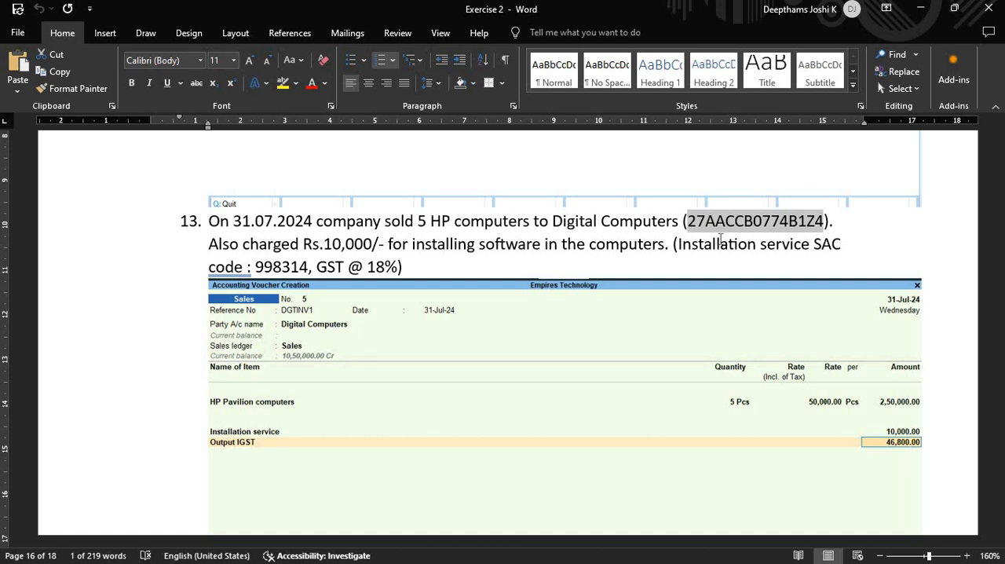
key(alt)
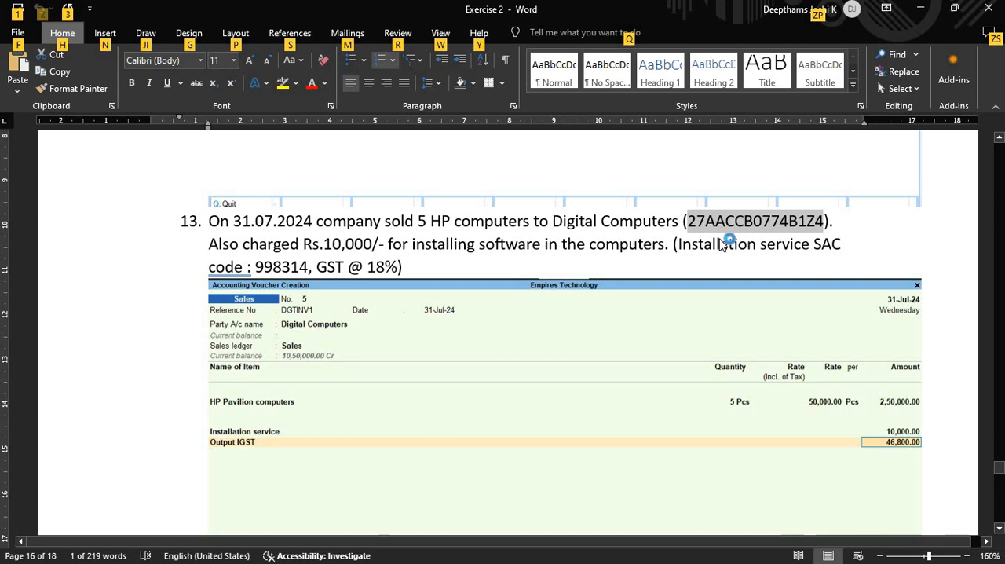
click(814, 222)
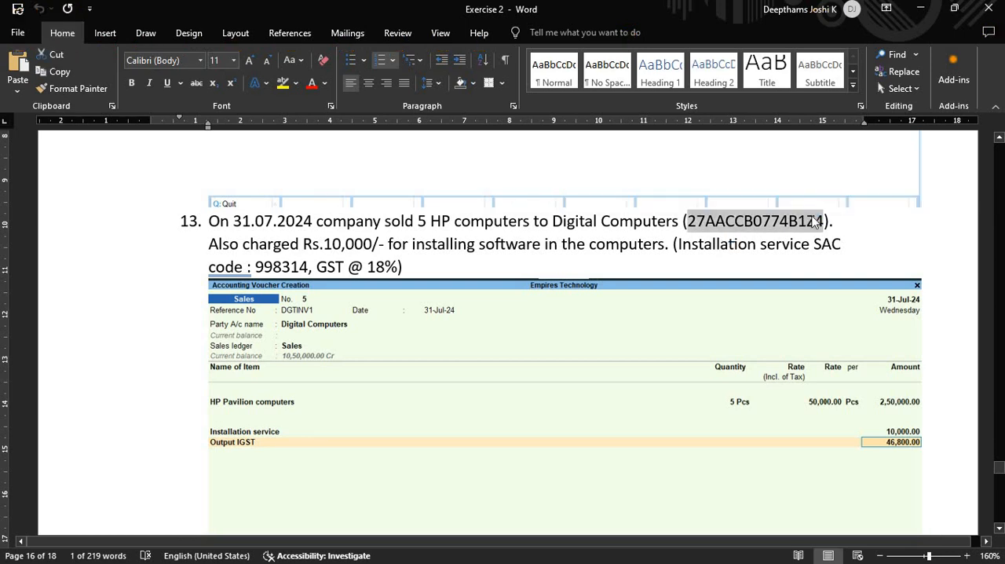
key(alt+Tab)
key(alt+Tab)
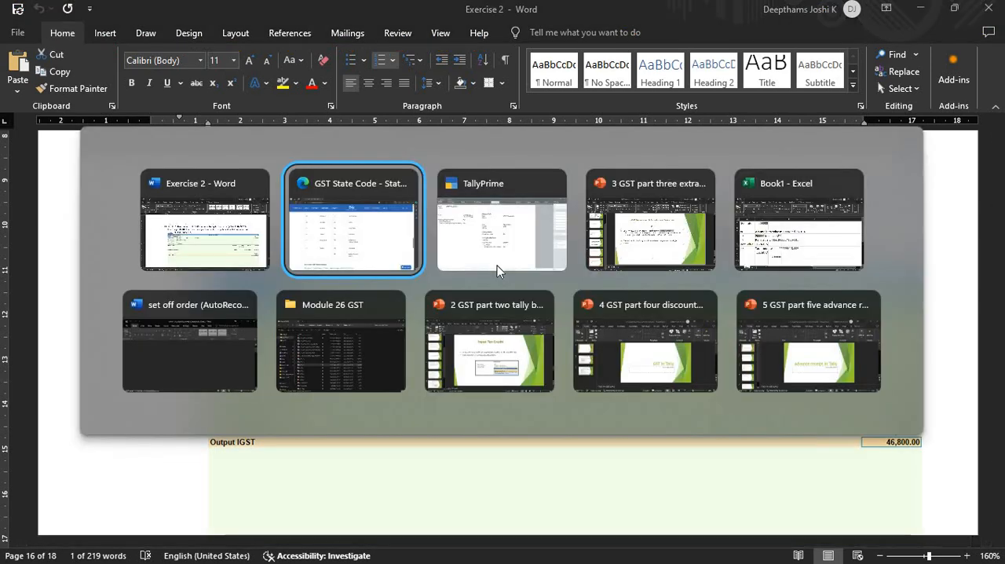
key(ctrl+alt+v)
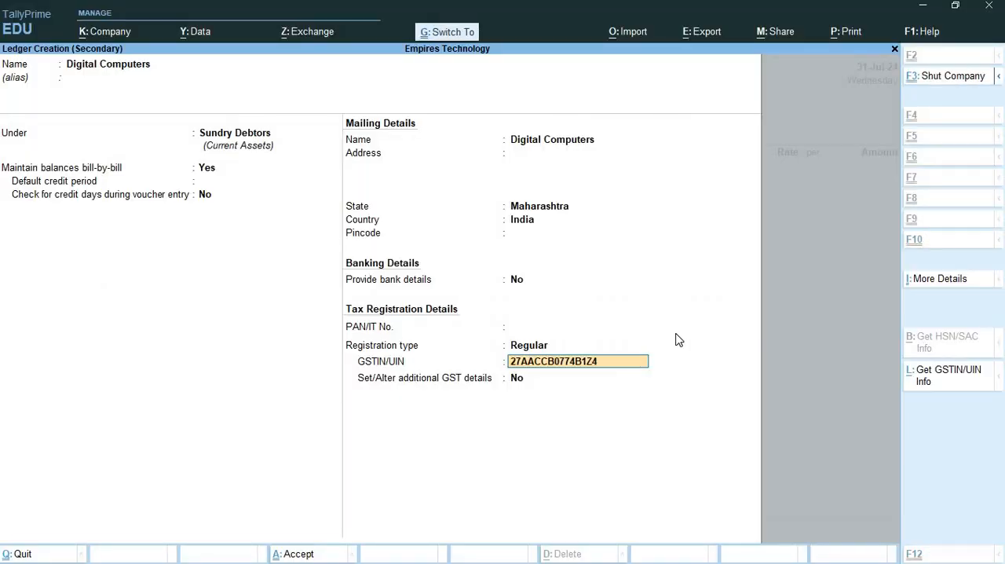
- Save the Digital Computers ledger without additional GST details and accept the party details for the sales voucher
key(Return)
key(Return)
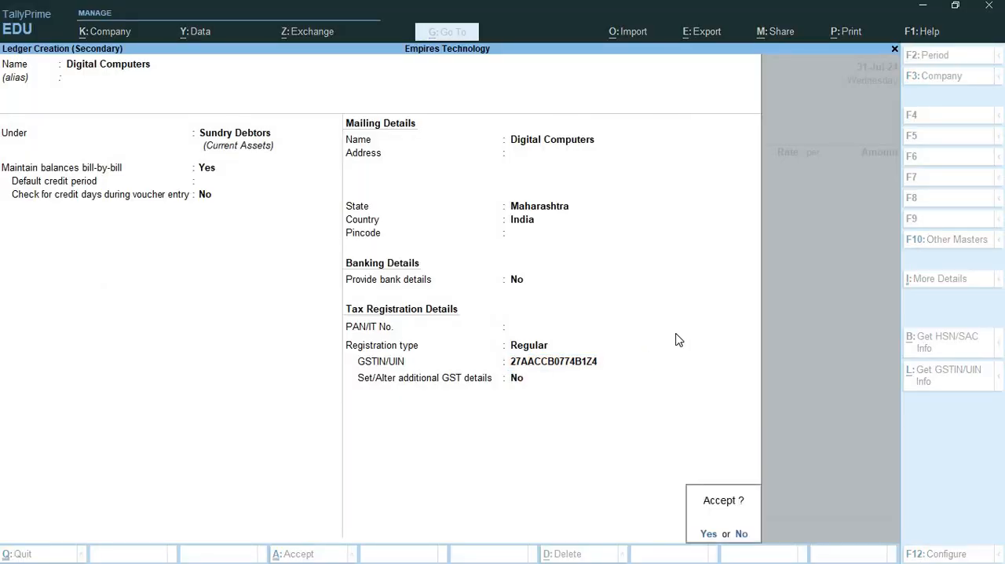
key(Return)
key(ctrl+a)
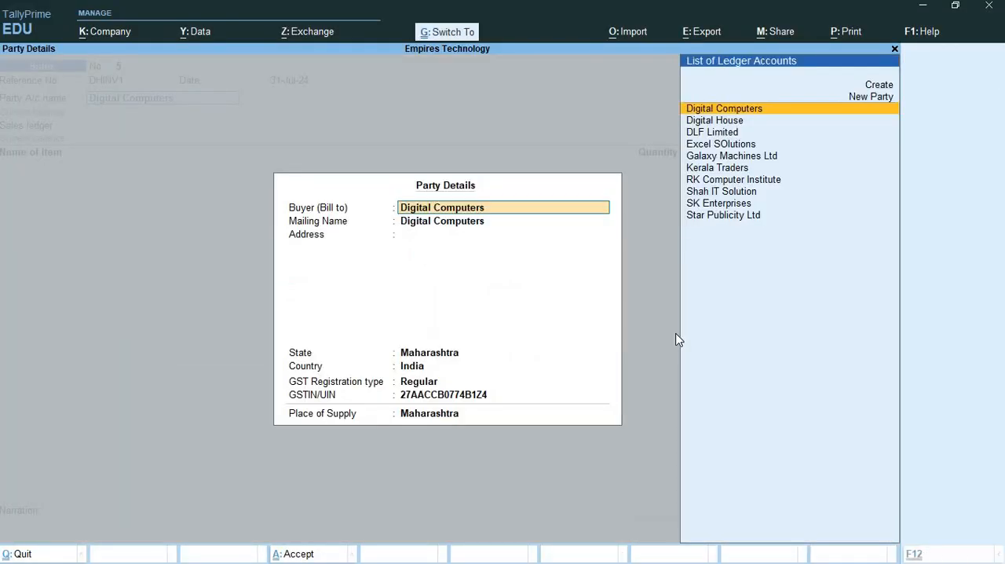
key(ctrl+a)
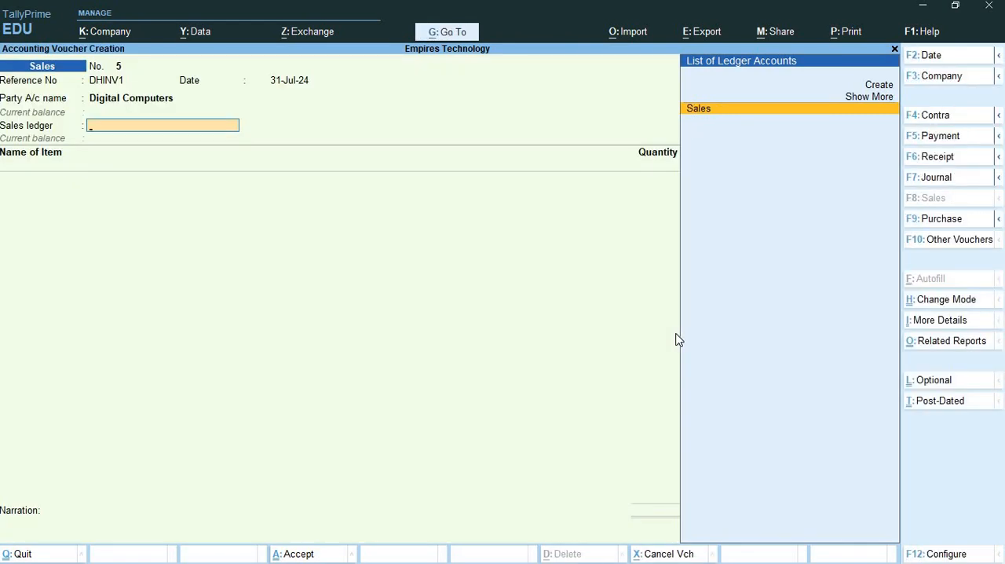
- Choose the Sales ledger and add HP Pavilion computers with a quantity of 5 Nos, checking item 13 in Word
key(Return)
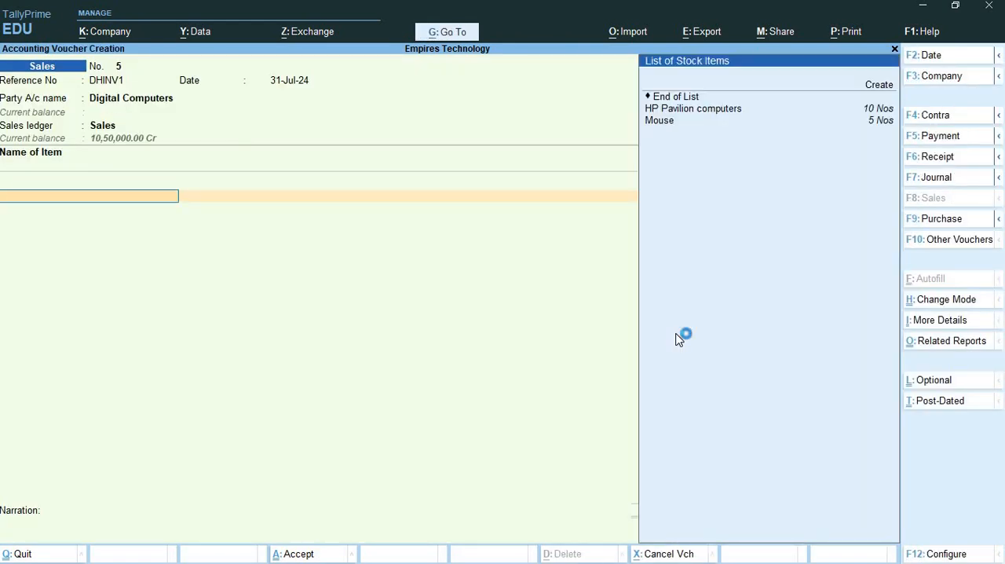
key(Down)
key(Return)
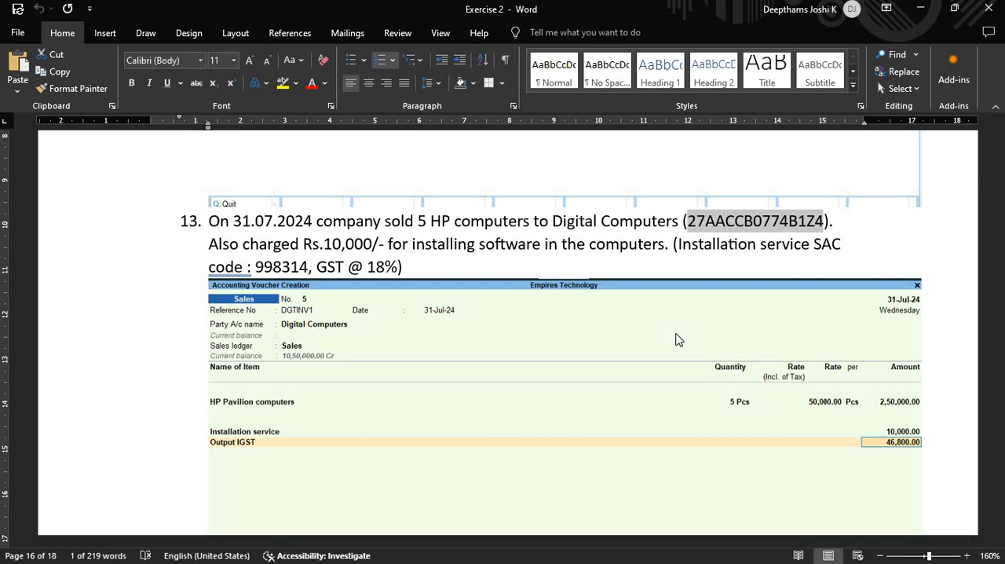
key(alt+Tab)
text(5)
key(Return)
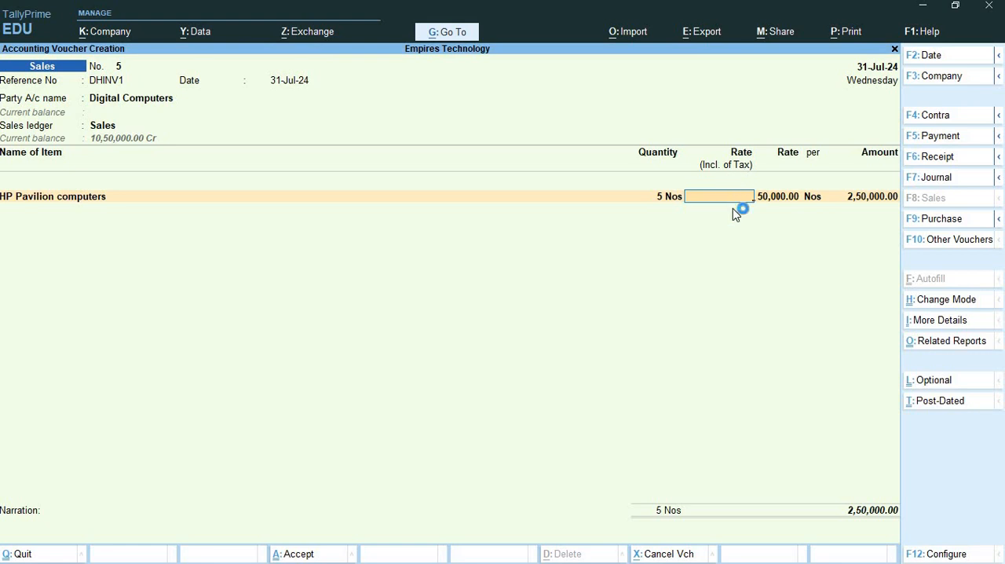
- Leave the tax-inclusive rate blank, accept the 50,000.00 rate per computer, and end the stock item list
key(Return)
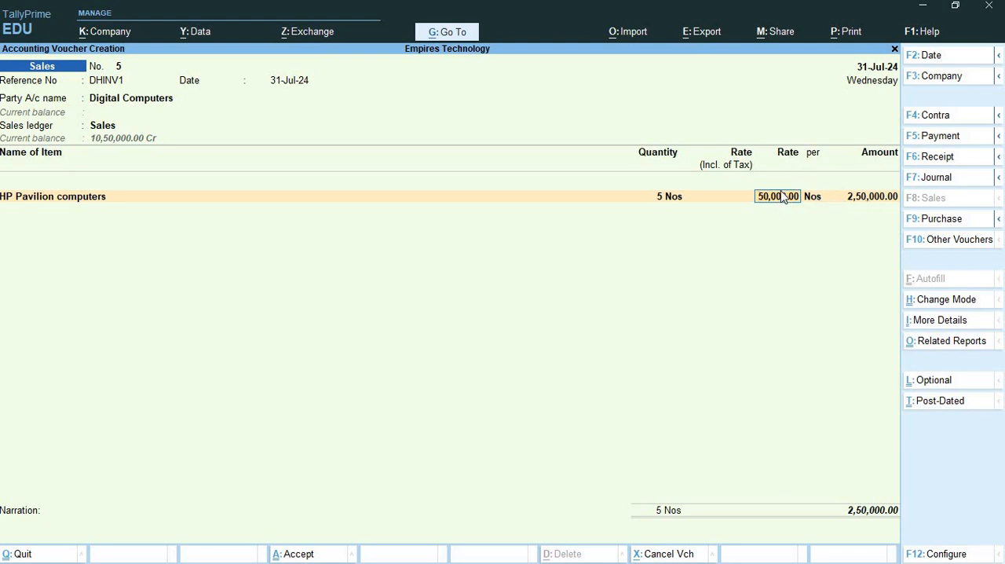
click(732, 197)
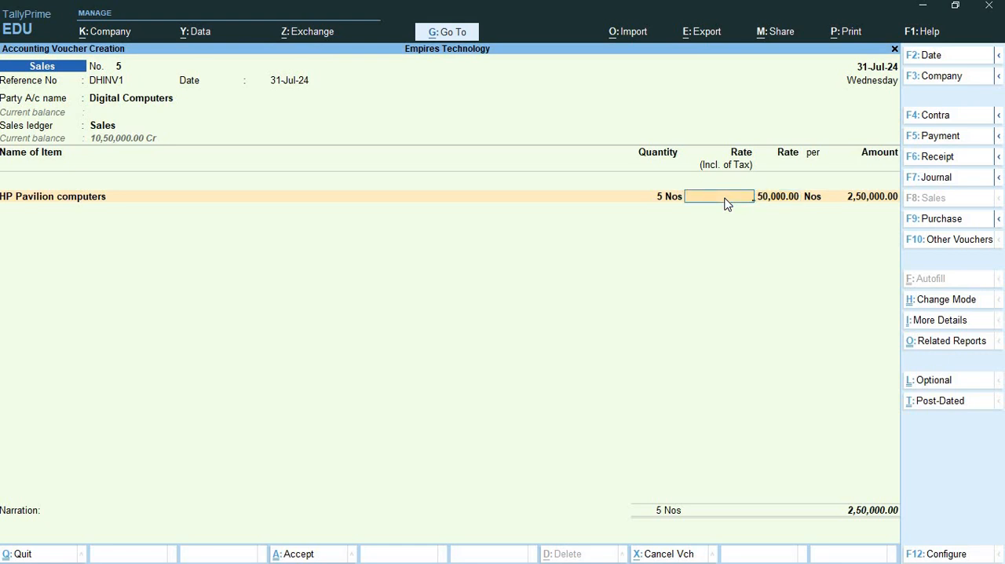
key(Return)
key(Return)
key(Return)
key(Return)
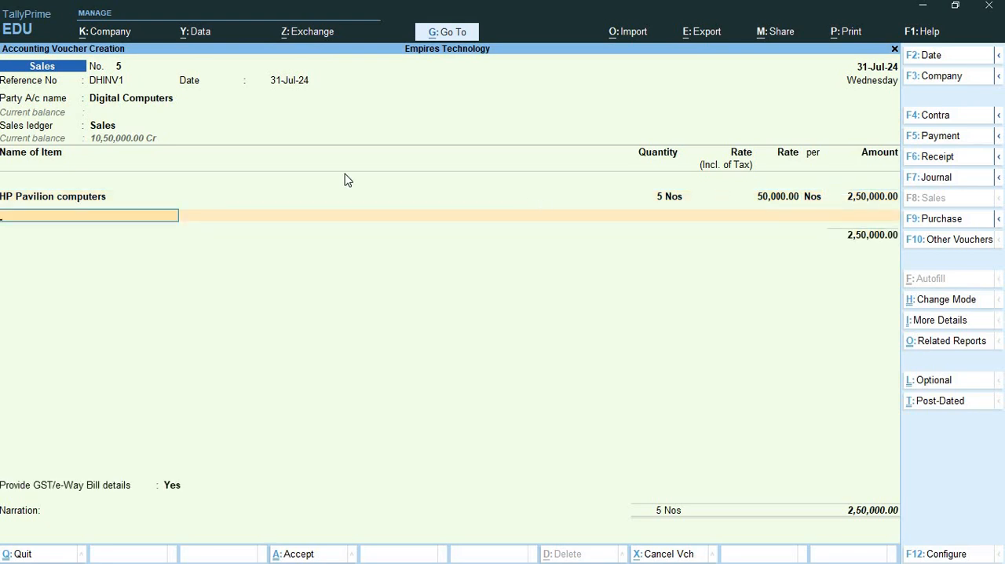
click(81, 203)
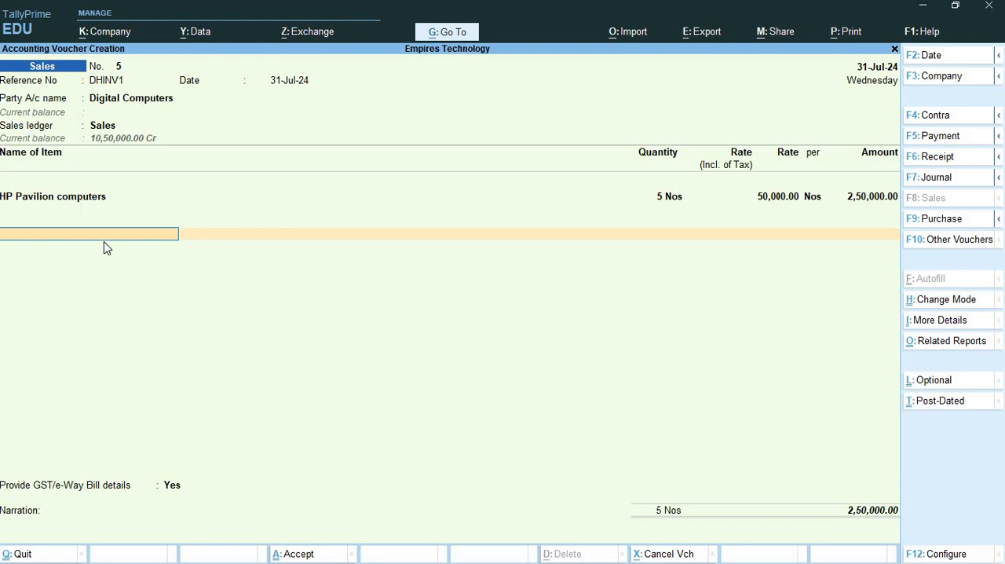
key(Return)
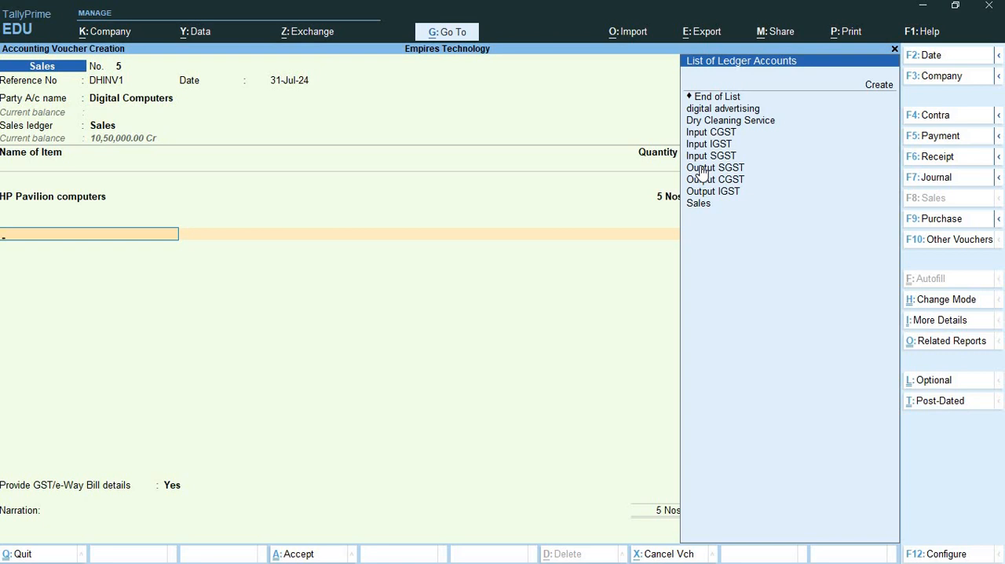
- Start a new ledger from the sales voucher and name it Installation service, copying the name from item 13 in Word
key(ctrl)
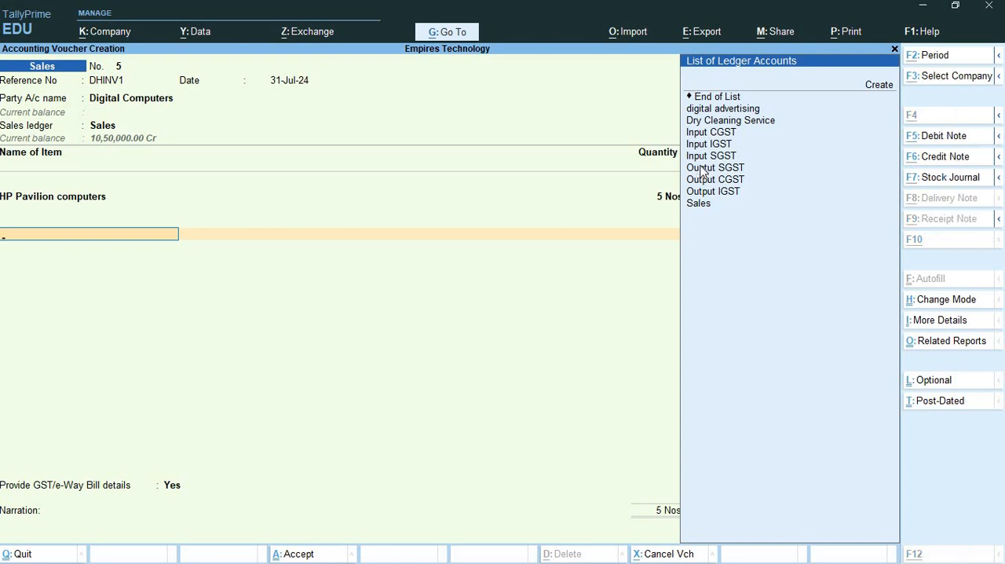
key(alt+c)
key(alt+Tab)
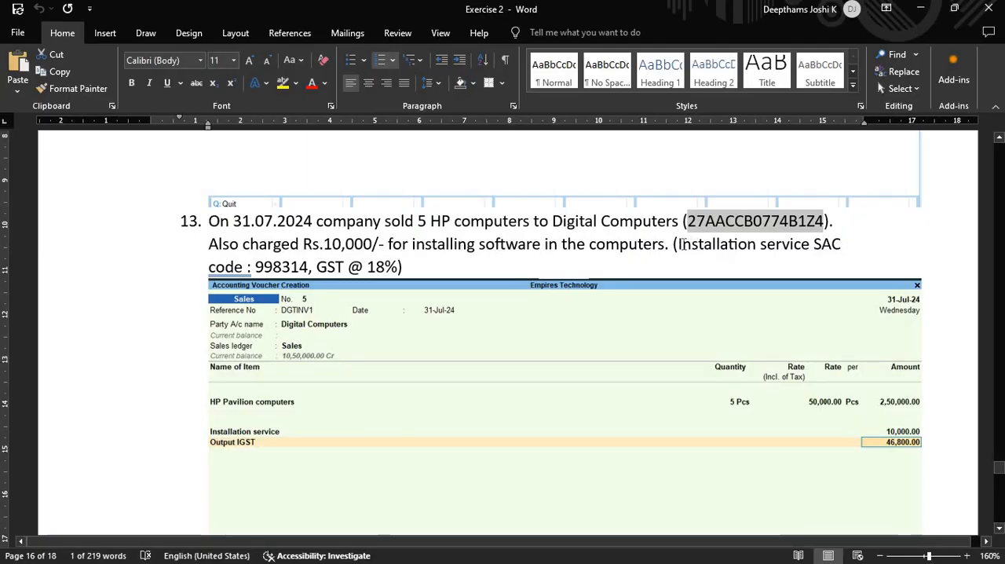
drag(680, 245, 800, 248)
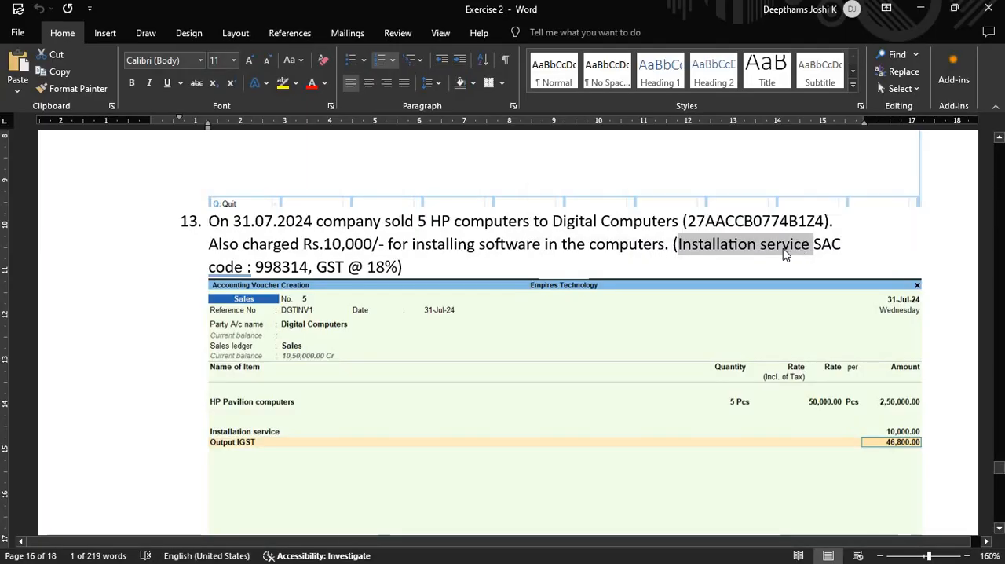
key(alt+Tab)
key(ctrl+alt+v)
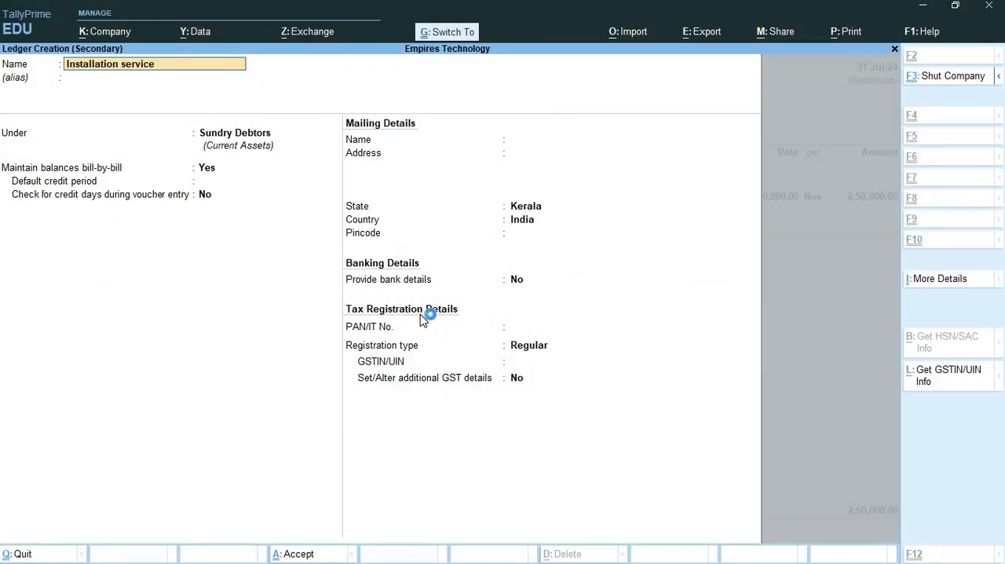
- Place the Installation service ledger under Direct Incomes and keep GST applicability as Applicable
key(Return)
text(Di)
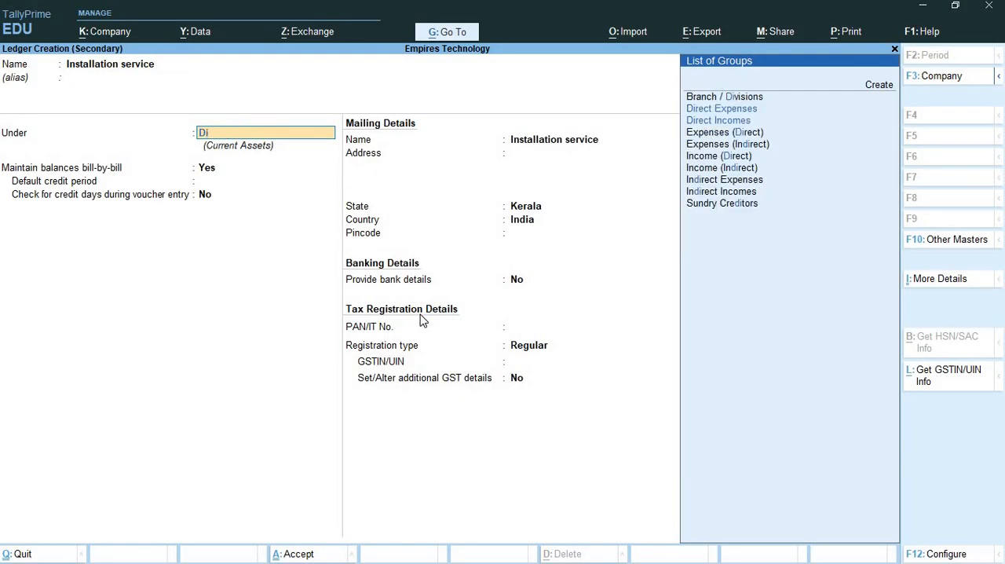
key(Down)
key(Down)
key(Return)
- Specify the HSN/SAC details in the ledger itself and enter SAC code 998314, copied from item 13 in Word
key(Return)
key(Return)
key(Return)
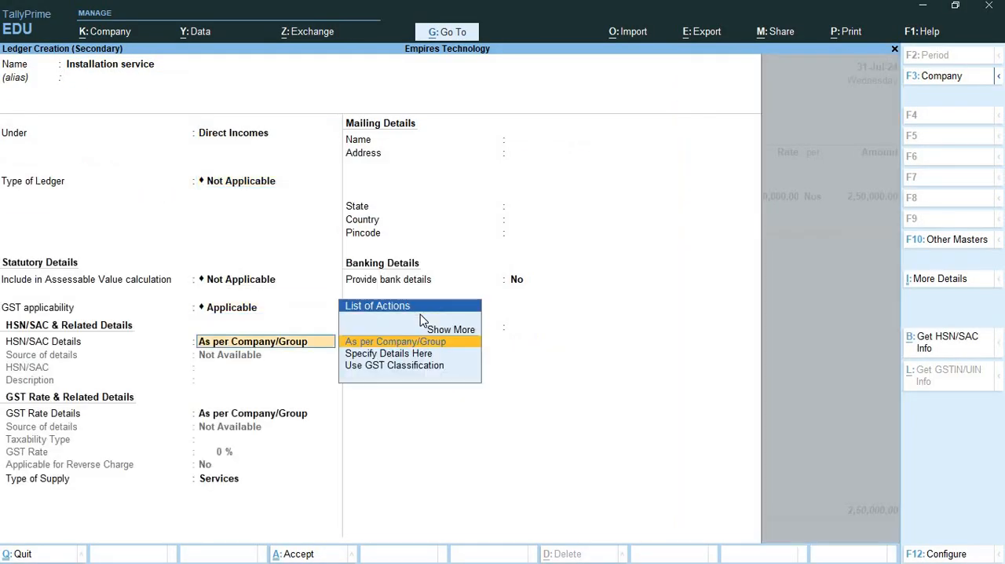
key(Down)
key(Return)
key(alt+Tab)
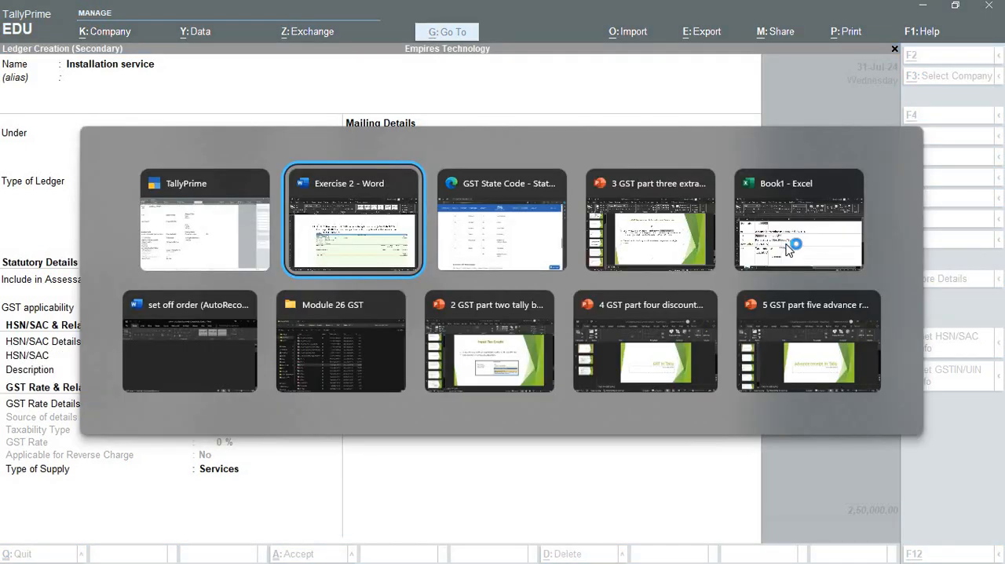
double_click(288, 269)
key(ctrl+c)
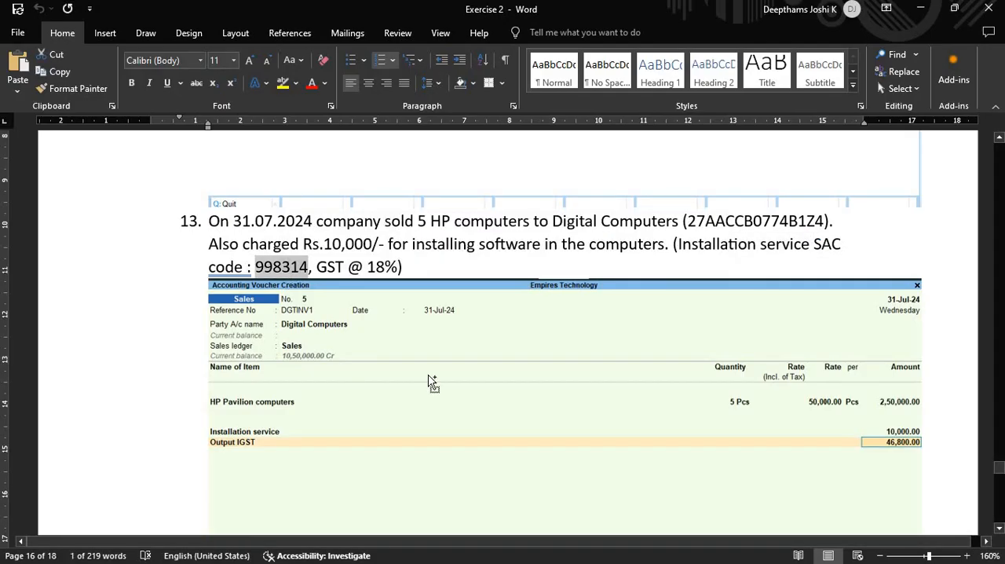
key(alt+Tab)
key(ctrl+v)
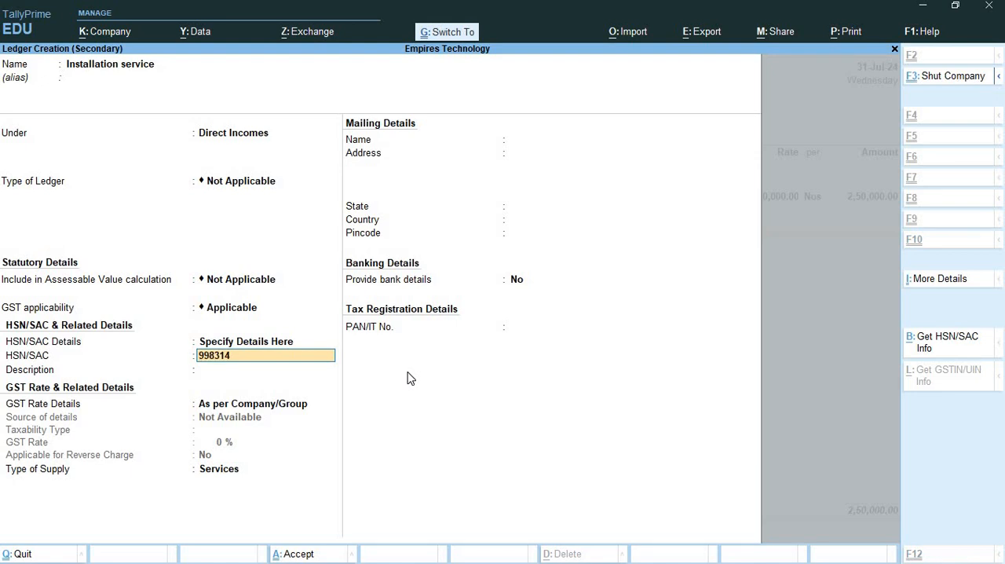
- Enter Software as the HSN/SAC description and proceed to the GST rate details
key(Return)
text(Soft)
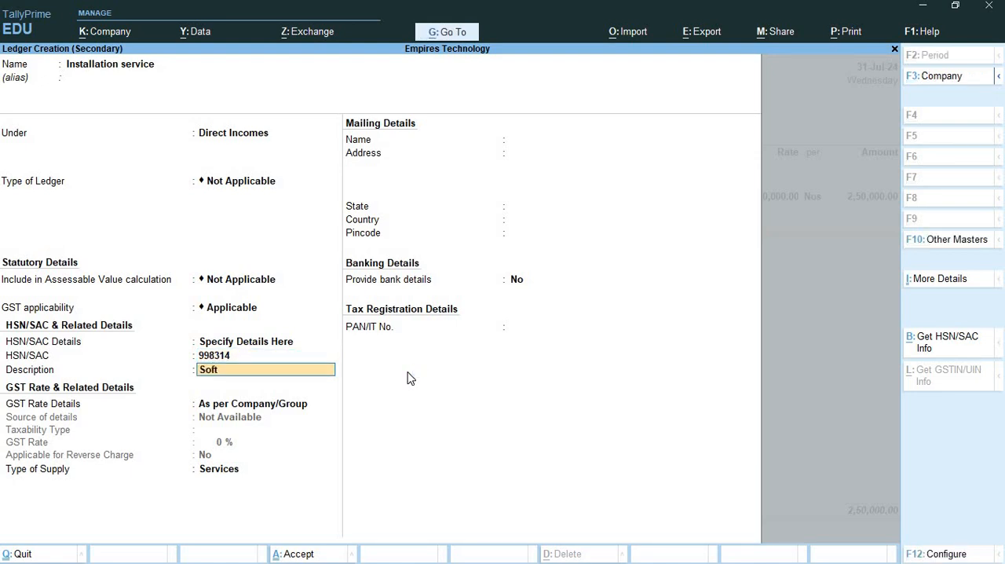
text(ware)
key(Return)
- Specify the GST rate details in the Installation service ledger as Taxable at 18% without reverse charge, and save the ledger
key(Return)
key(BackSpace)
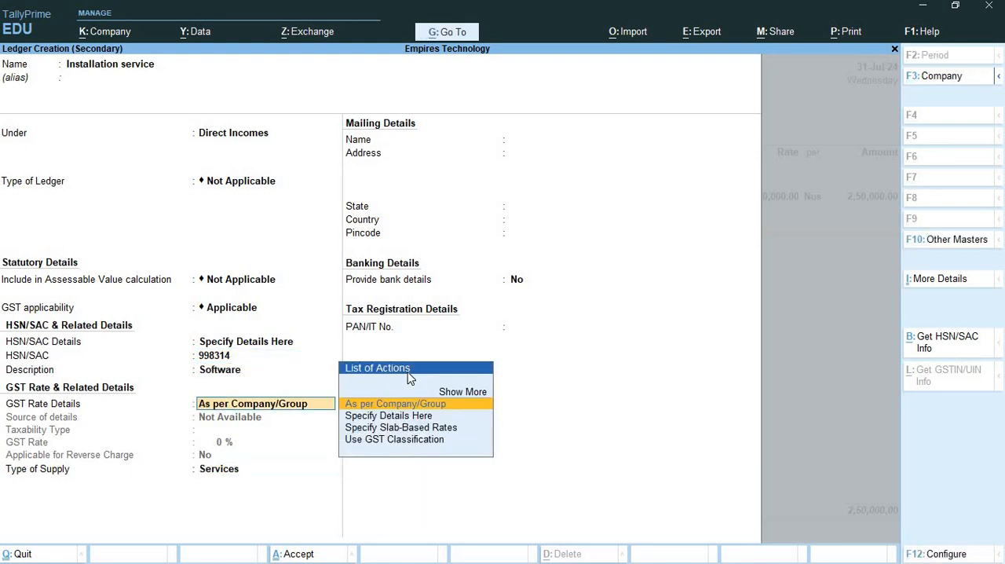
key(Down)
key(Return)
key(Return)
text(1)
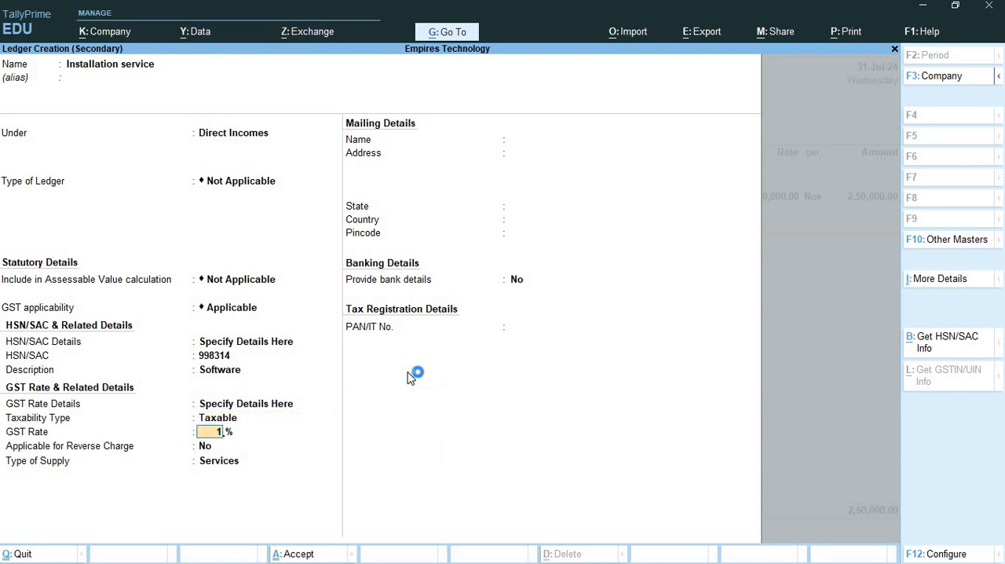
text(8)
key(Return)
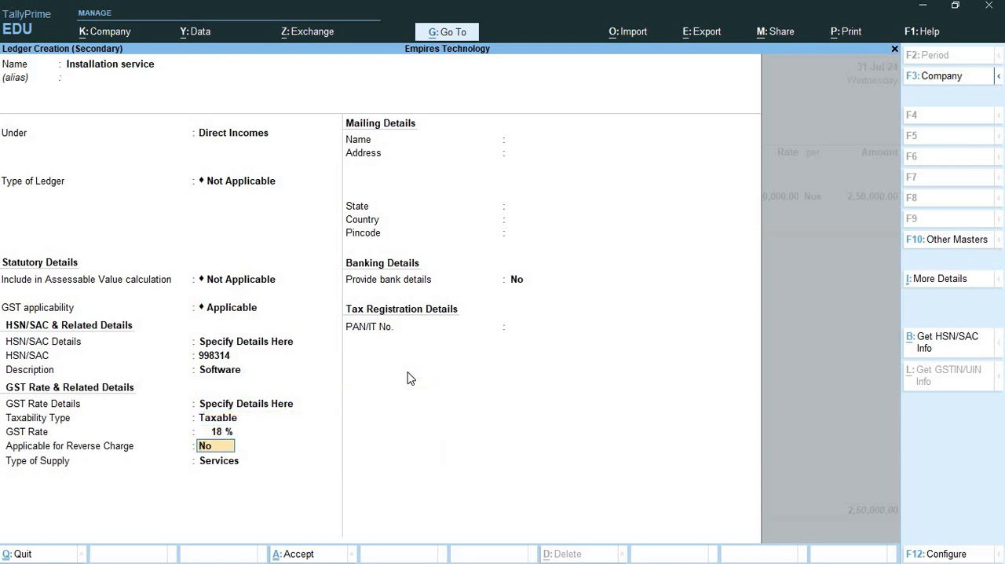
key(ctrl+a)
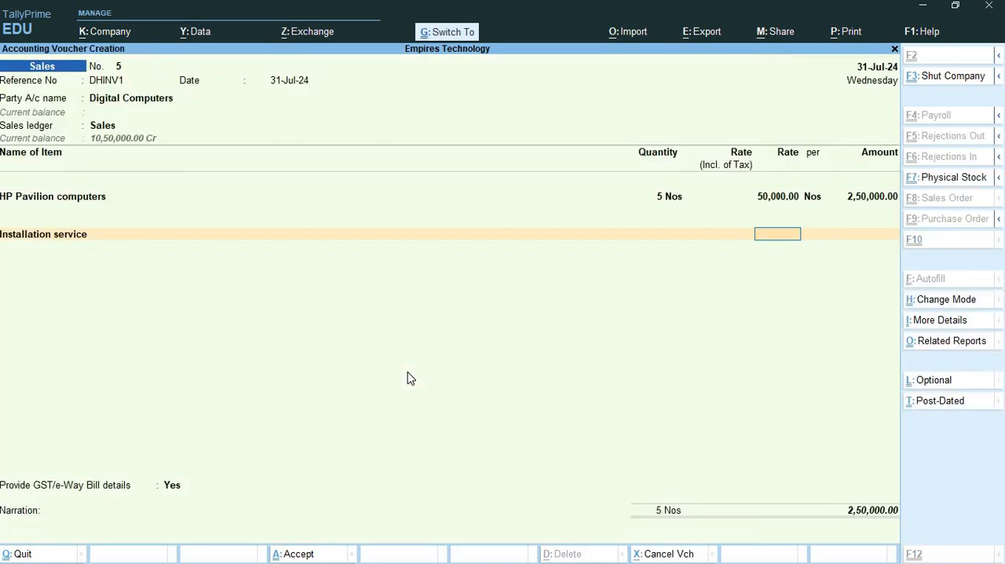
- Check the installation charge in item 13 in Word and enter 10,000 as the Installation service amount in the TallyPrime sales voucher
key(Return)
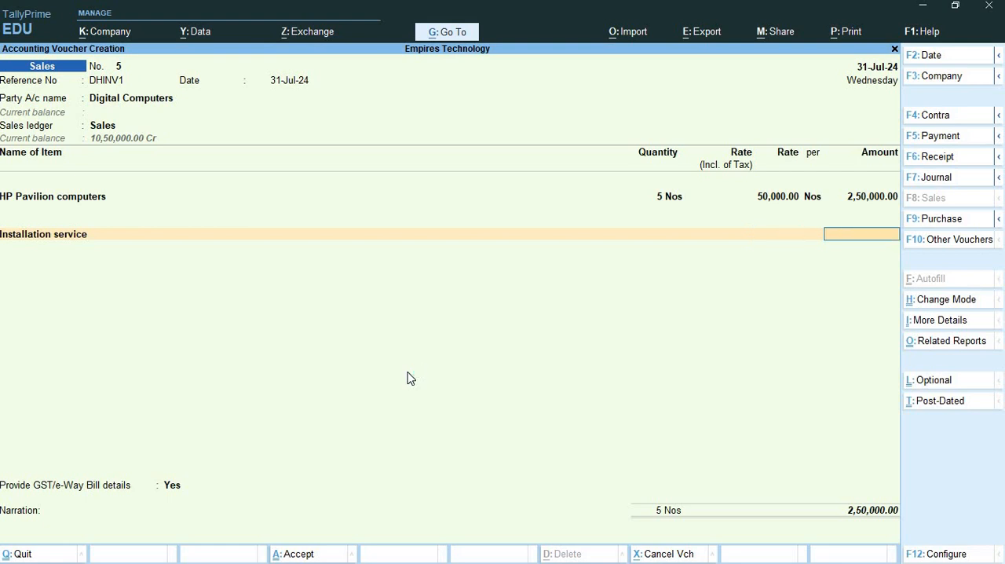
key(alt+Tab)
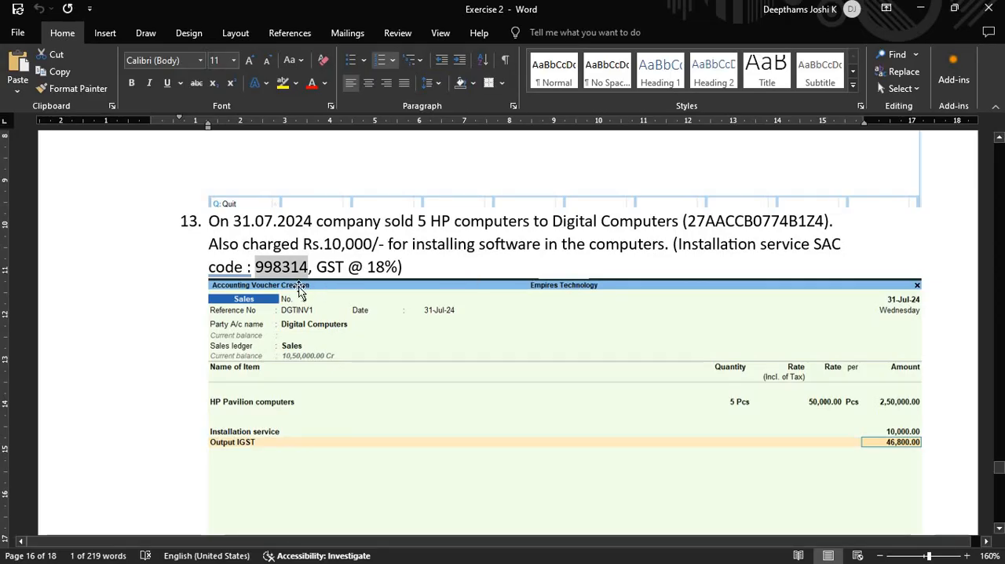
key(alt+Tab)
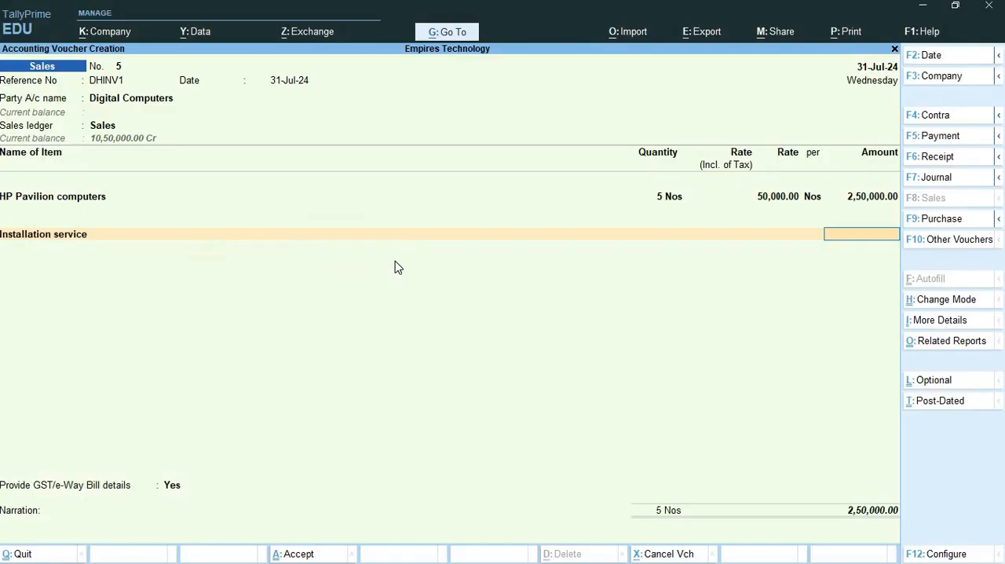
text(10000)
key(Return)
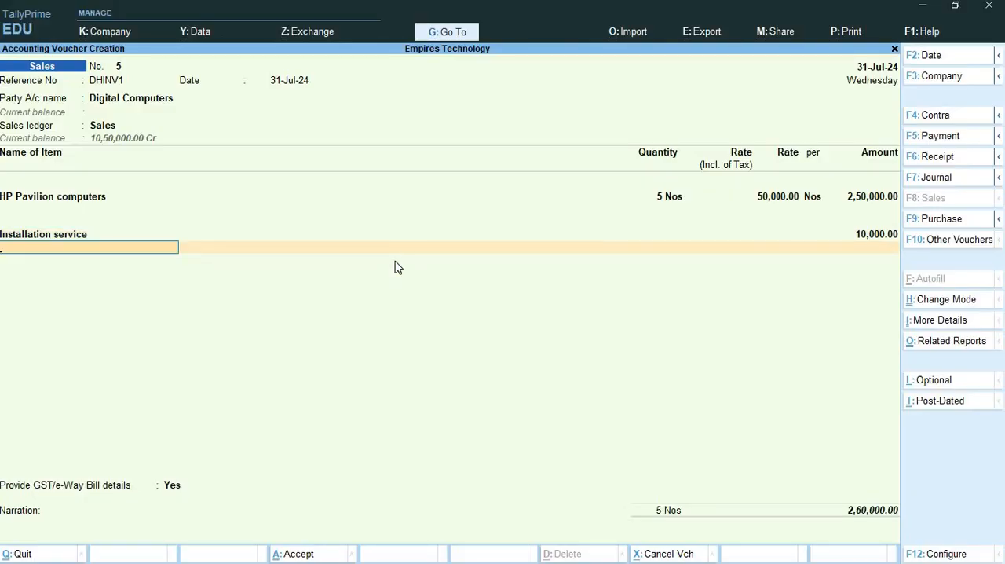
- Add the Output IGST ledger below Installation service in the sales voucher
text(Ou)
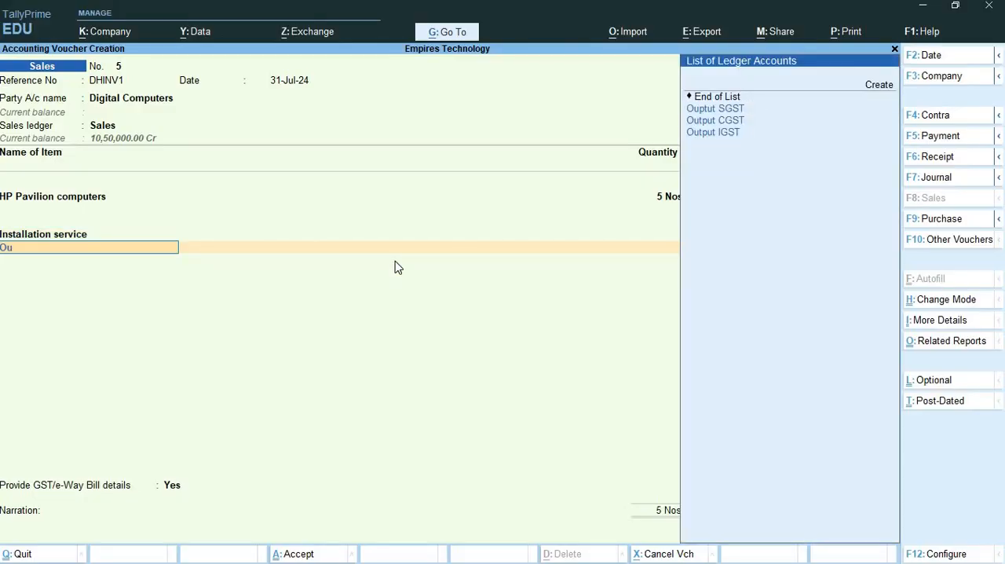
key(Down)
key(Down)
key(Down)
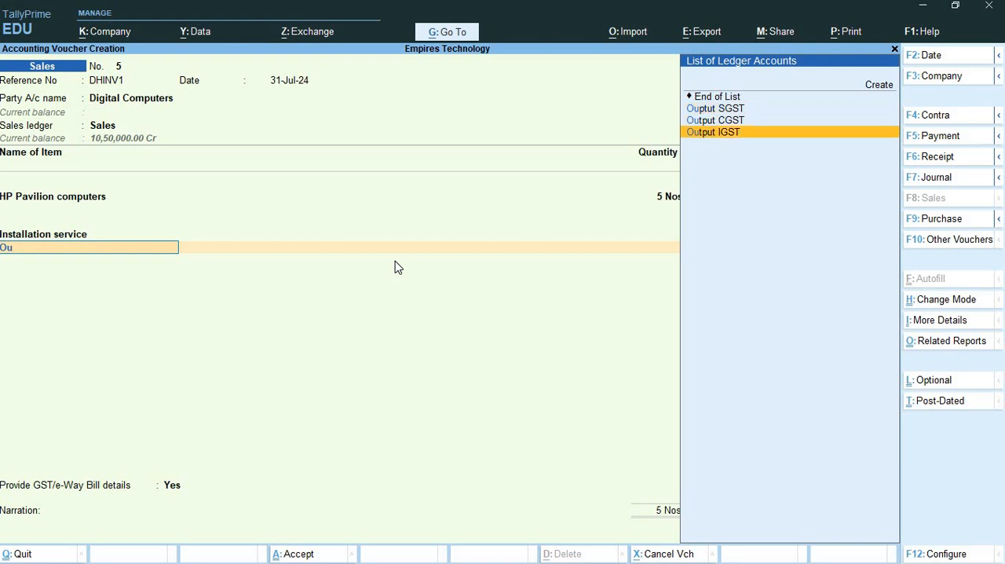
key(Return)
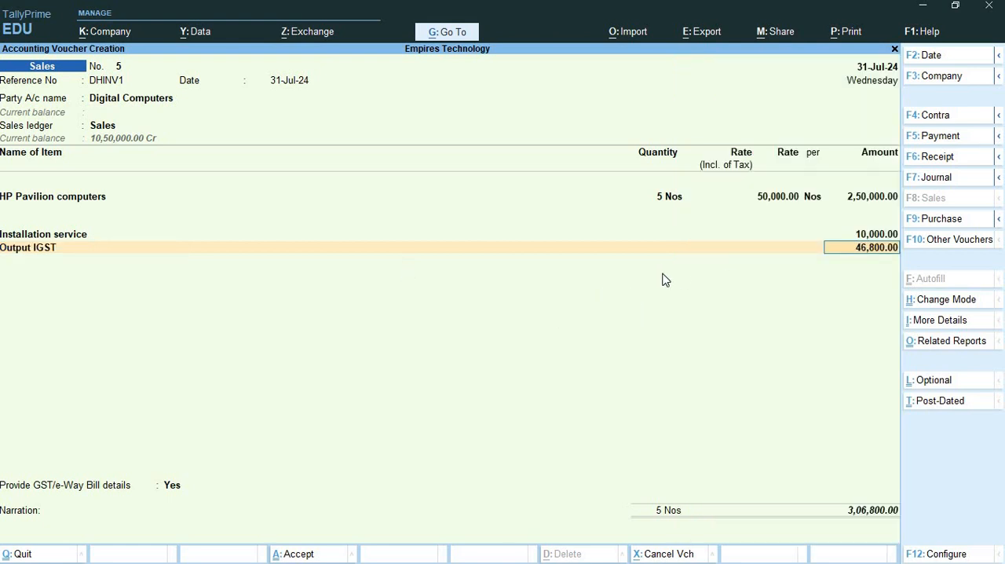
- Review the detailed GST tax analysis of the voucher, checking the IGST lines for Installation service and HP Pavilion computers, and close it
key(ctrl+o)
click(313, 125)
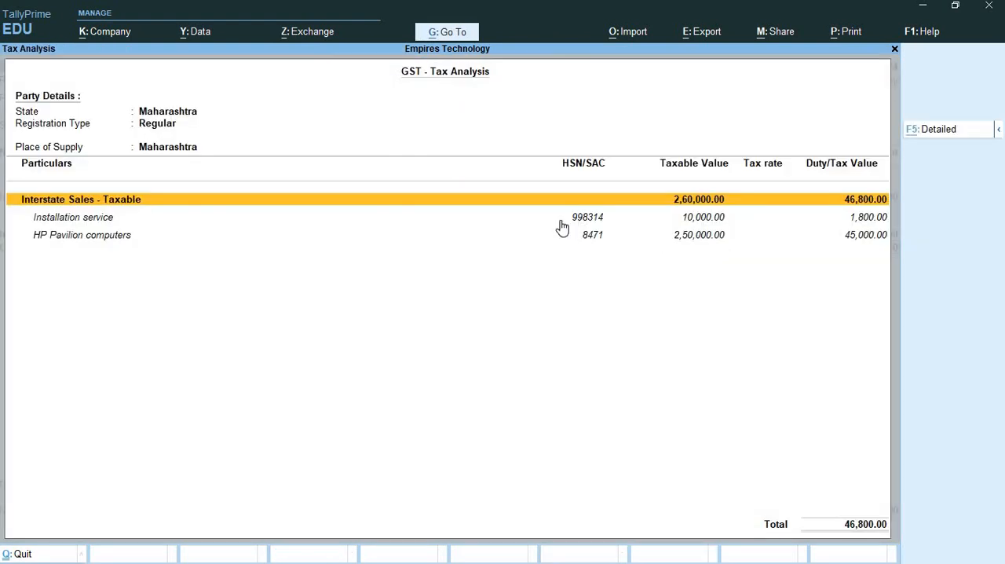
key(F5)
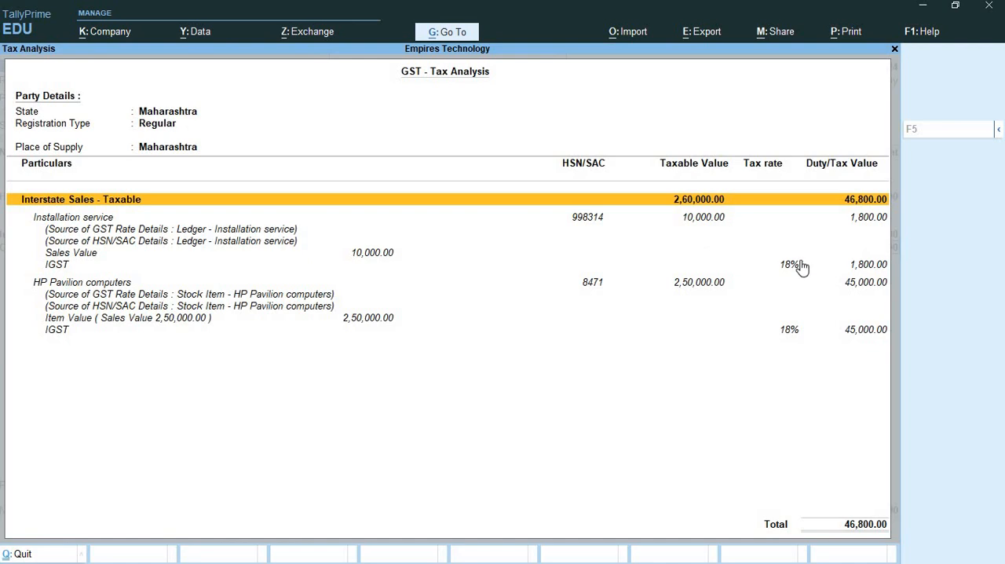
click(848, 269)
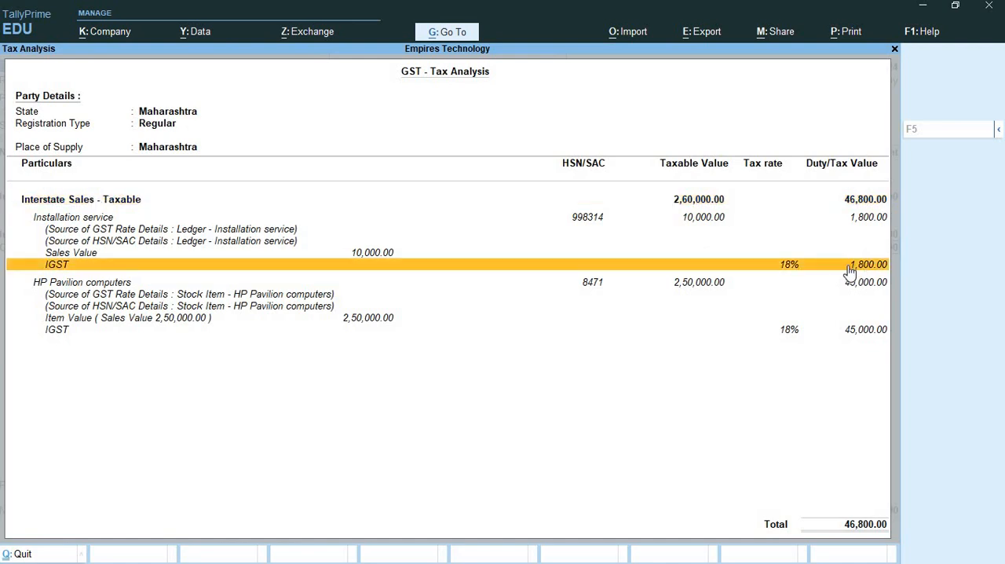
click(782, 338)
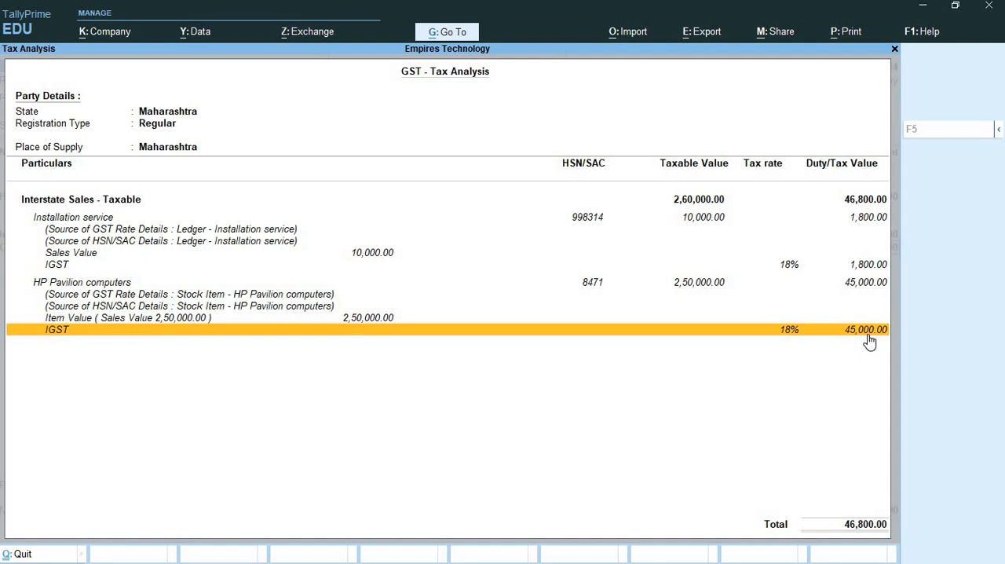
click(895, 50)
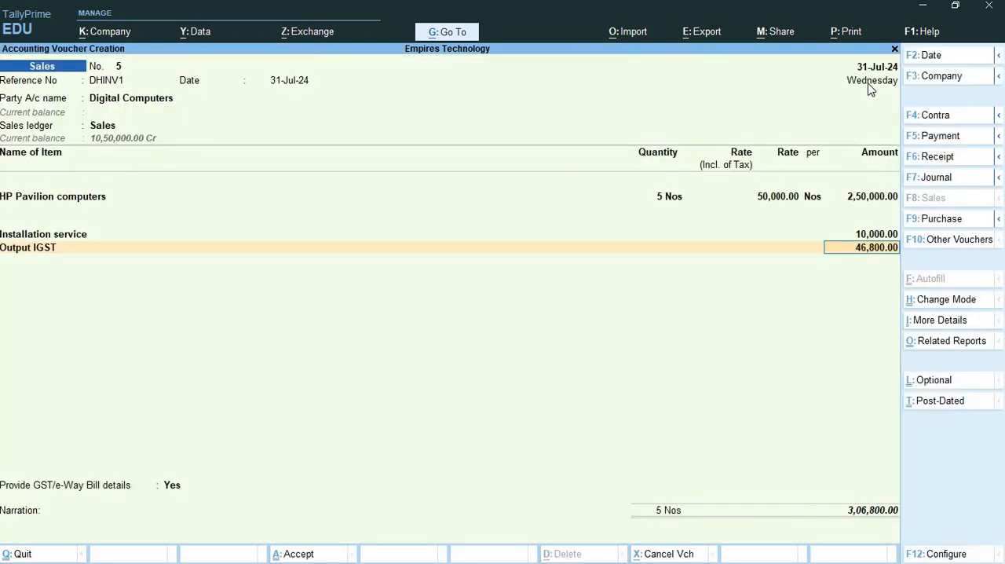
- Save the Digital Computers sales voucher without sending its details for e-Way Bill generation, and leave voucher creation
key(ctrl)
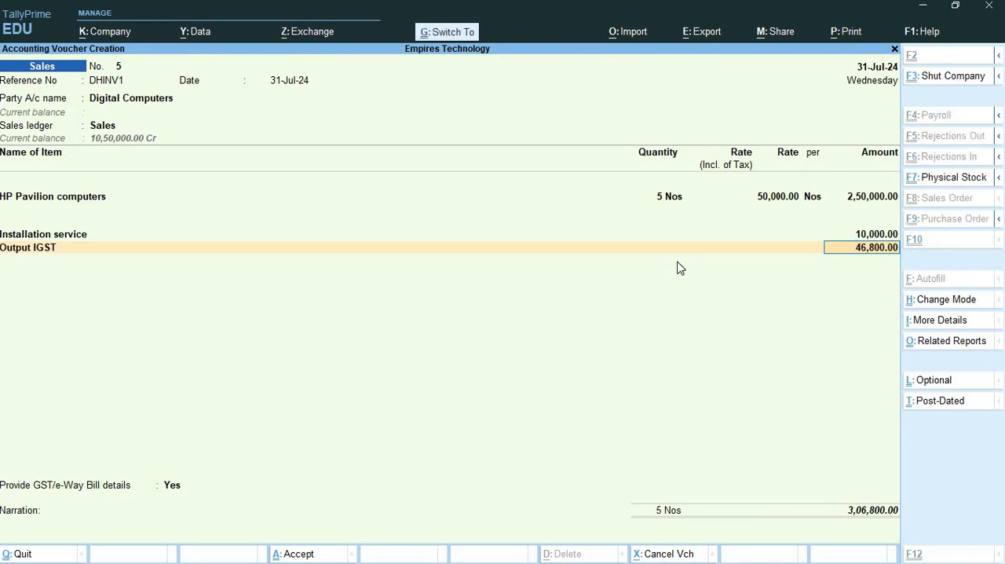
key(ctrl+a)
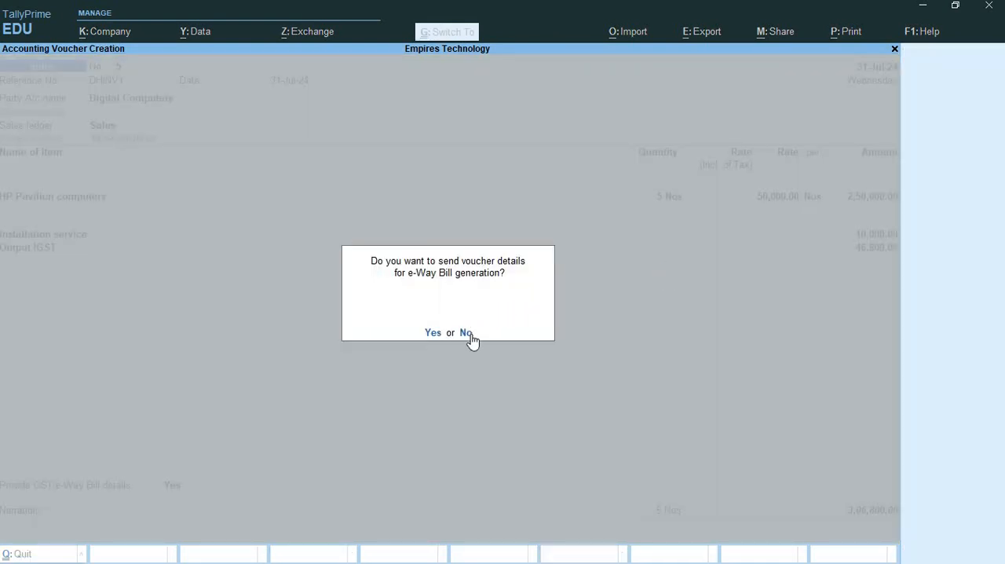
click(465, 333)
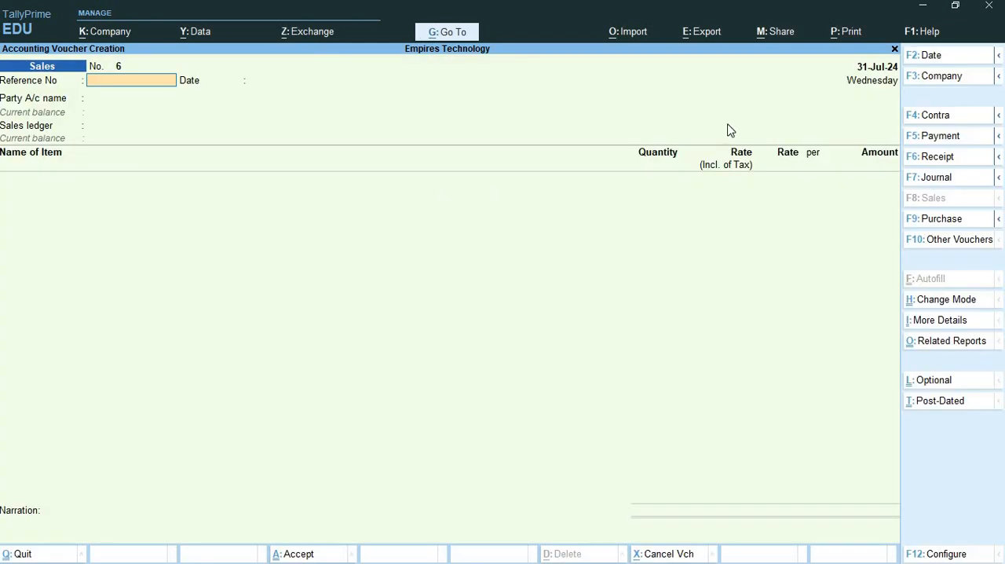
click(895, 50)
- Switch to the "3 GST part three extras" presentation in PowerPoint and look through its slides for any remaining topic
key(alt+Tab)
key(alt+Tab)
key(alt+Tab)
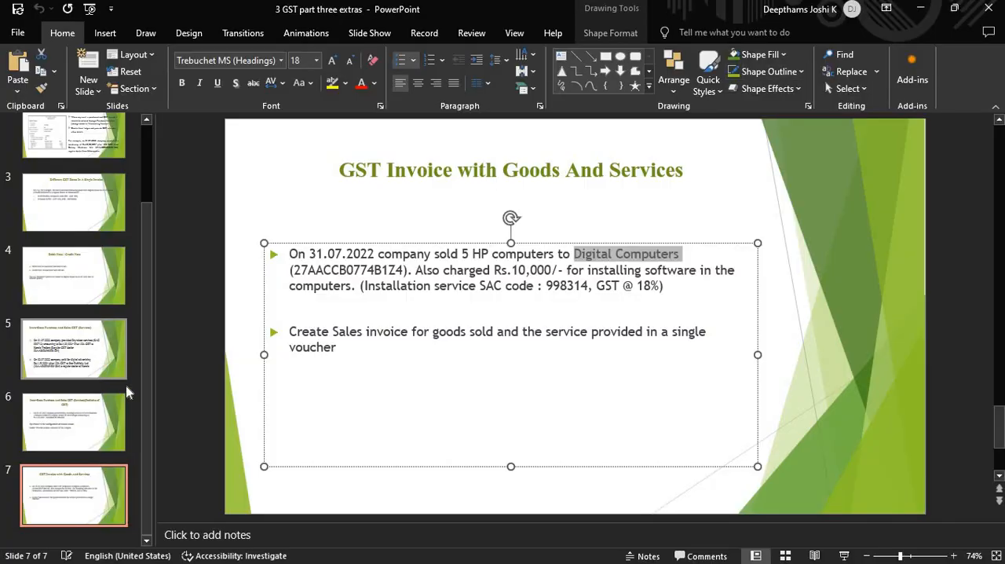
scroll(124, 291, up, 3)
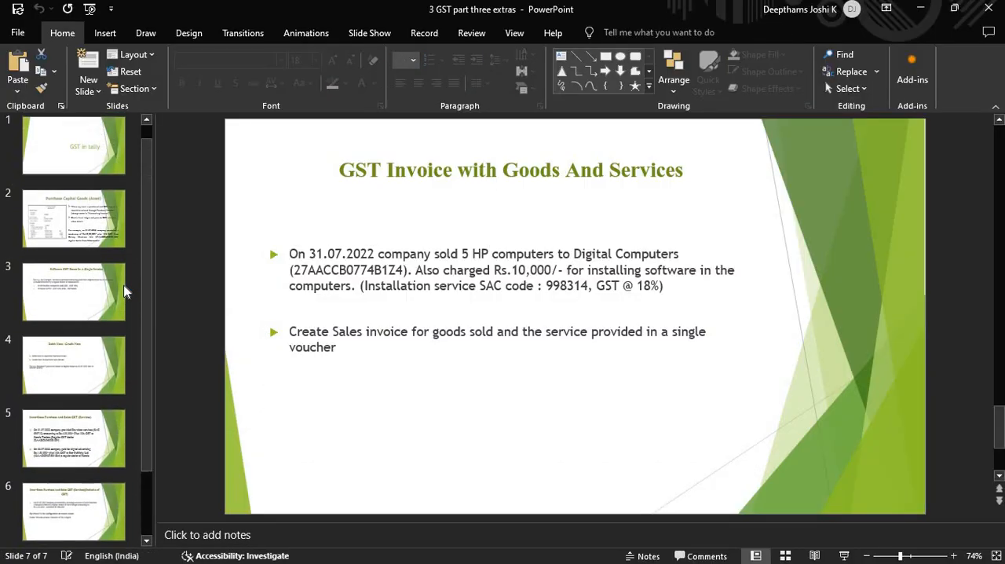
scroll(124, 292, down, 3)
- Switch to the "4 GST part four discount and charges" presentation and show slide 2, Sales Invoice With Additional Charges
key(alt+Tab)
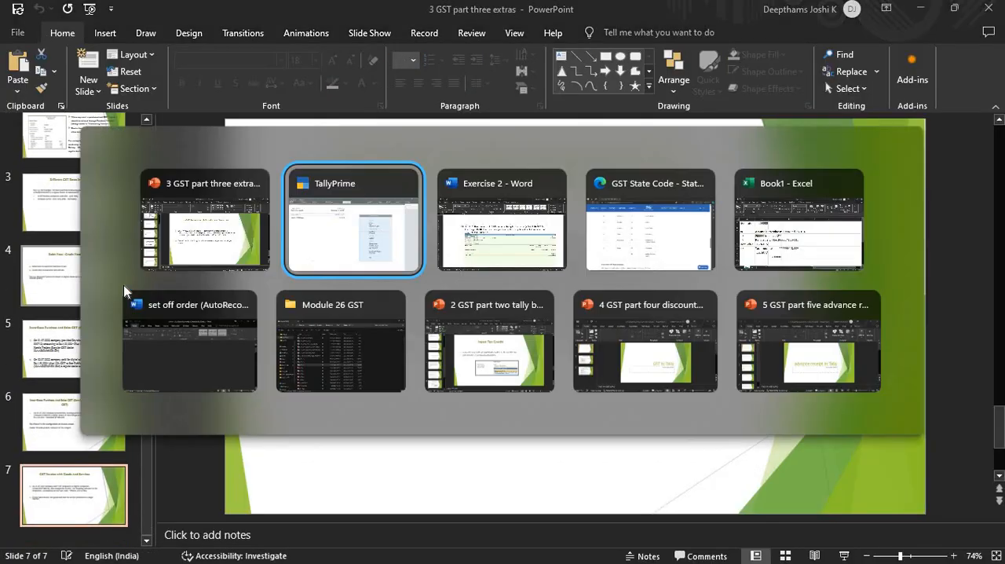
key(Tab)
key(Tab)
key(Tab)
key(Tab)
key(Tab)
key(Tab)
key(Tab)
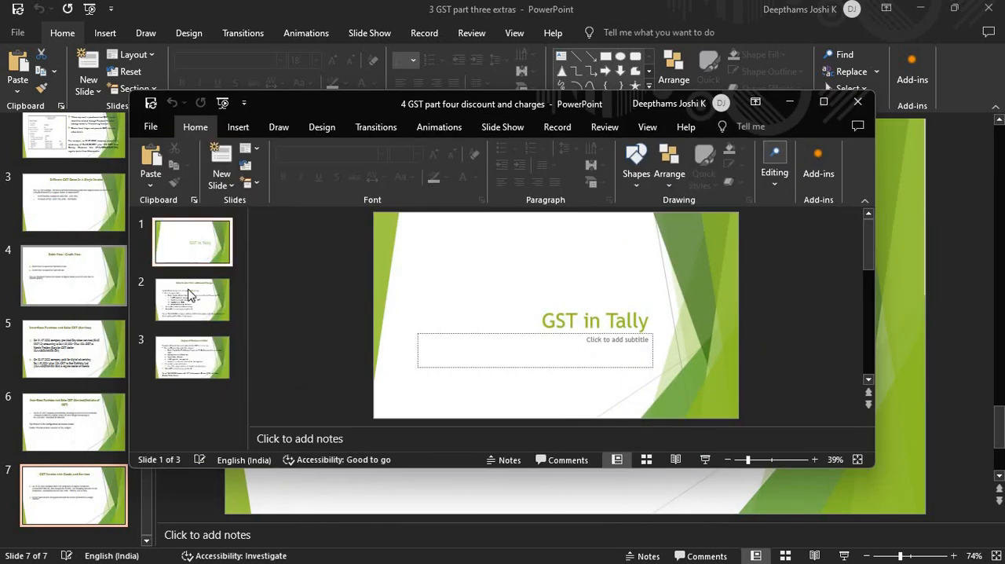
click(190, 295)
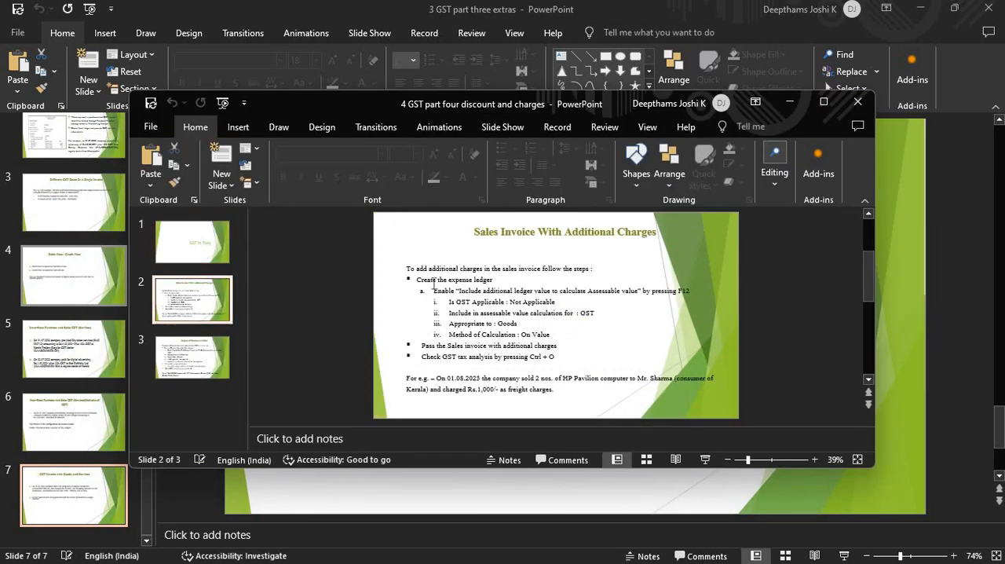
click(223, 347)
click(206, 314)
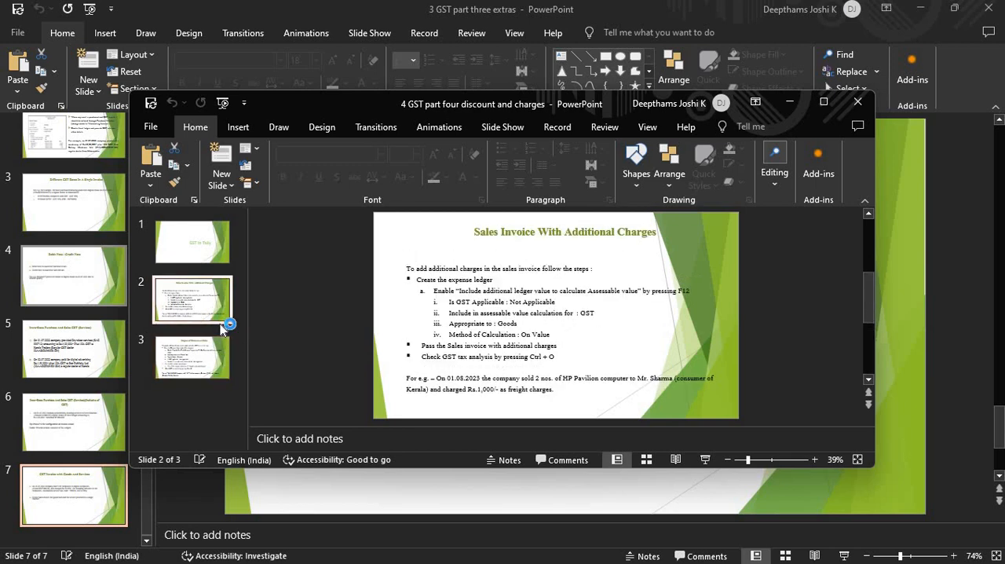